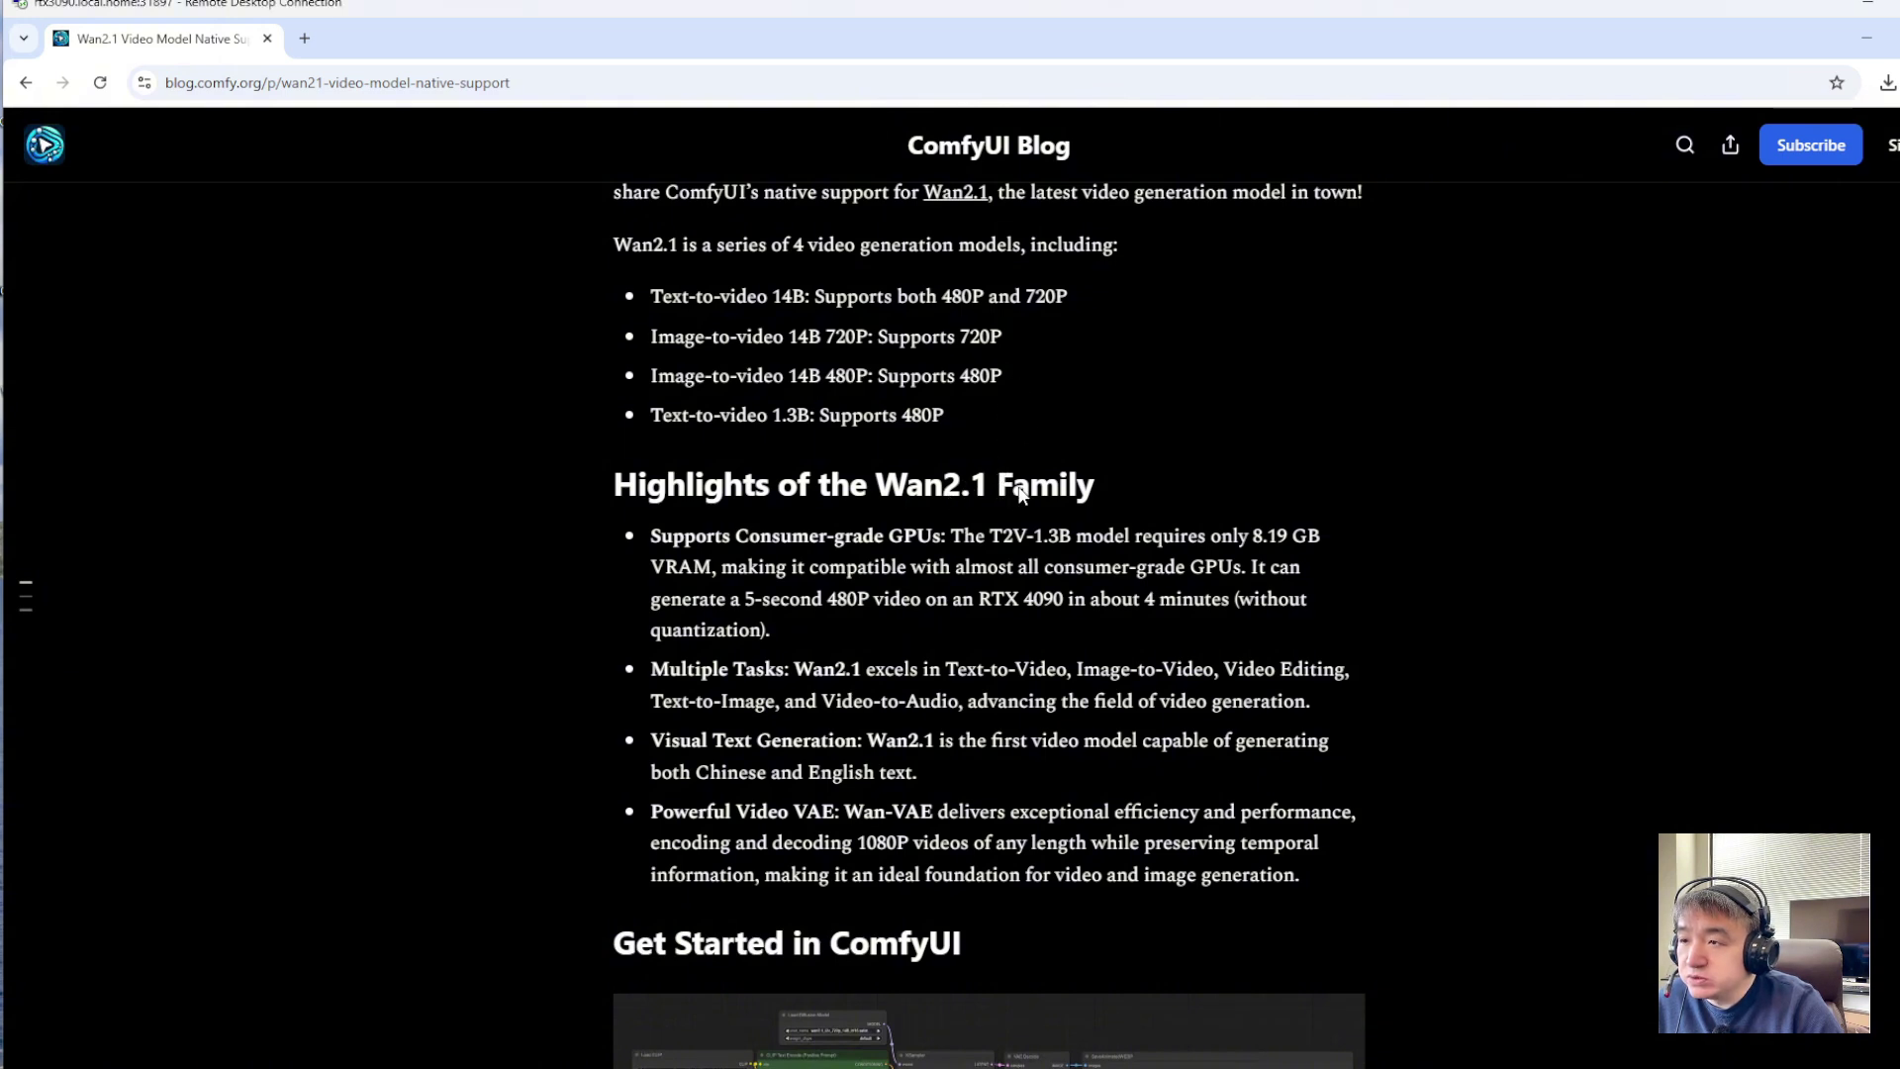
# Read through the ComfyUI blog post on Wan2.1, including its model list, highlights, setup instructions and example videos
pyautogui.scroll(-4, 1000, 485)
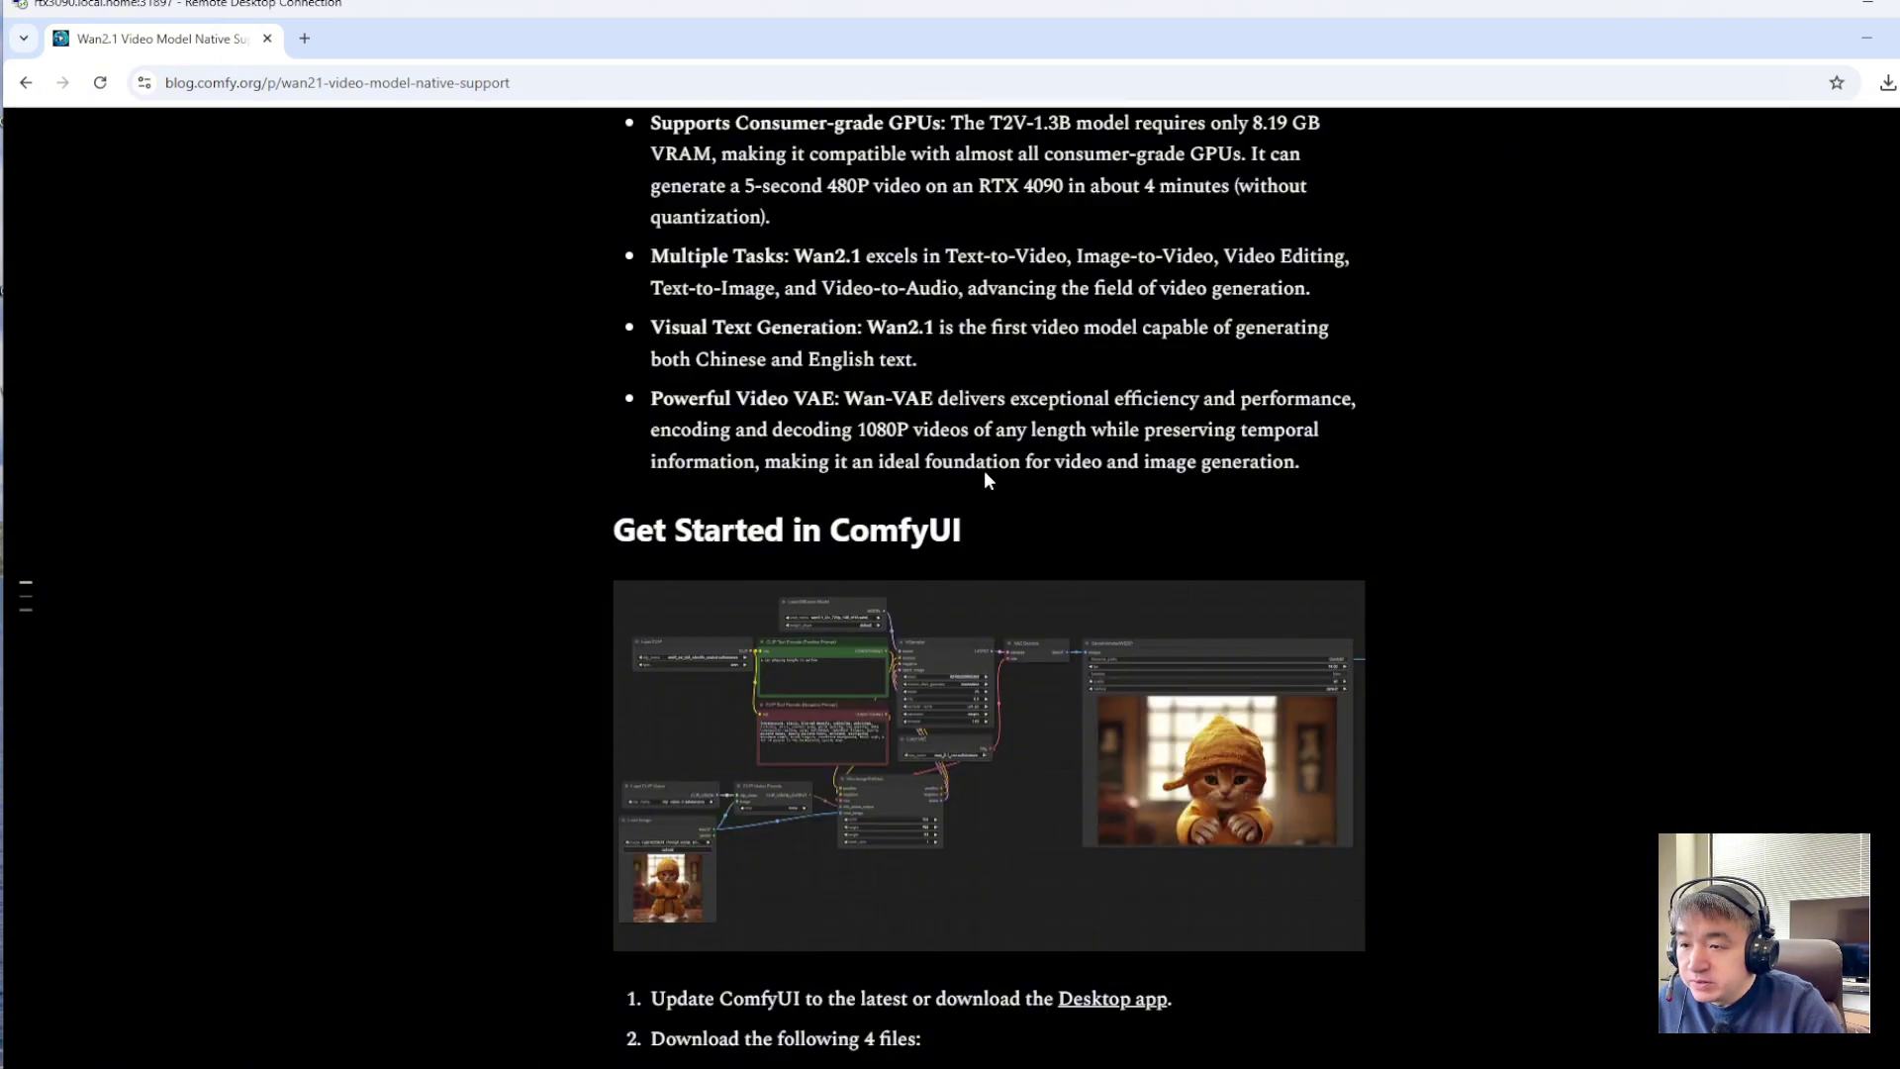
pyautogui.scroll(-11, 984, 471)
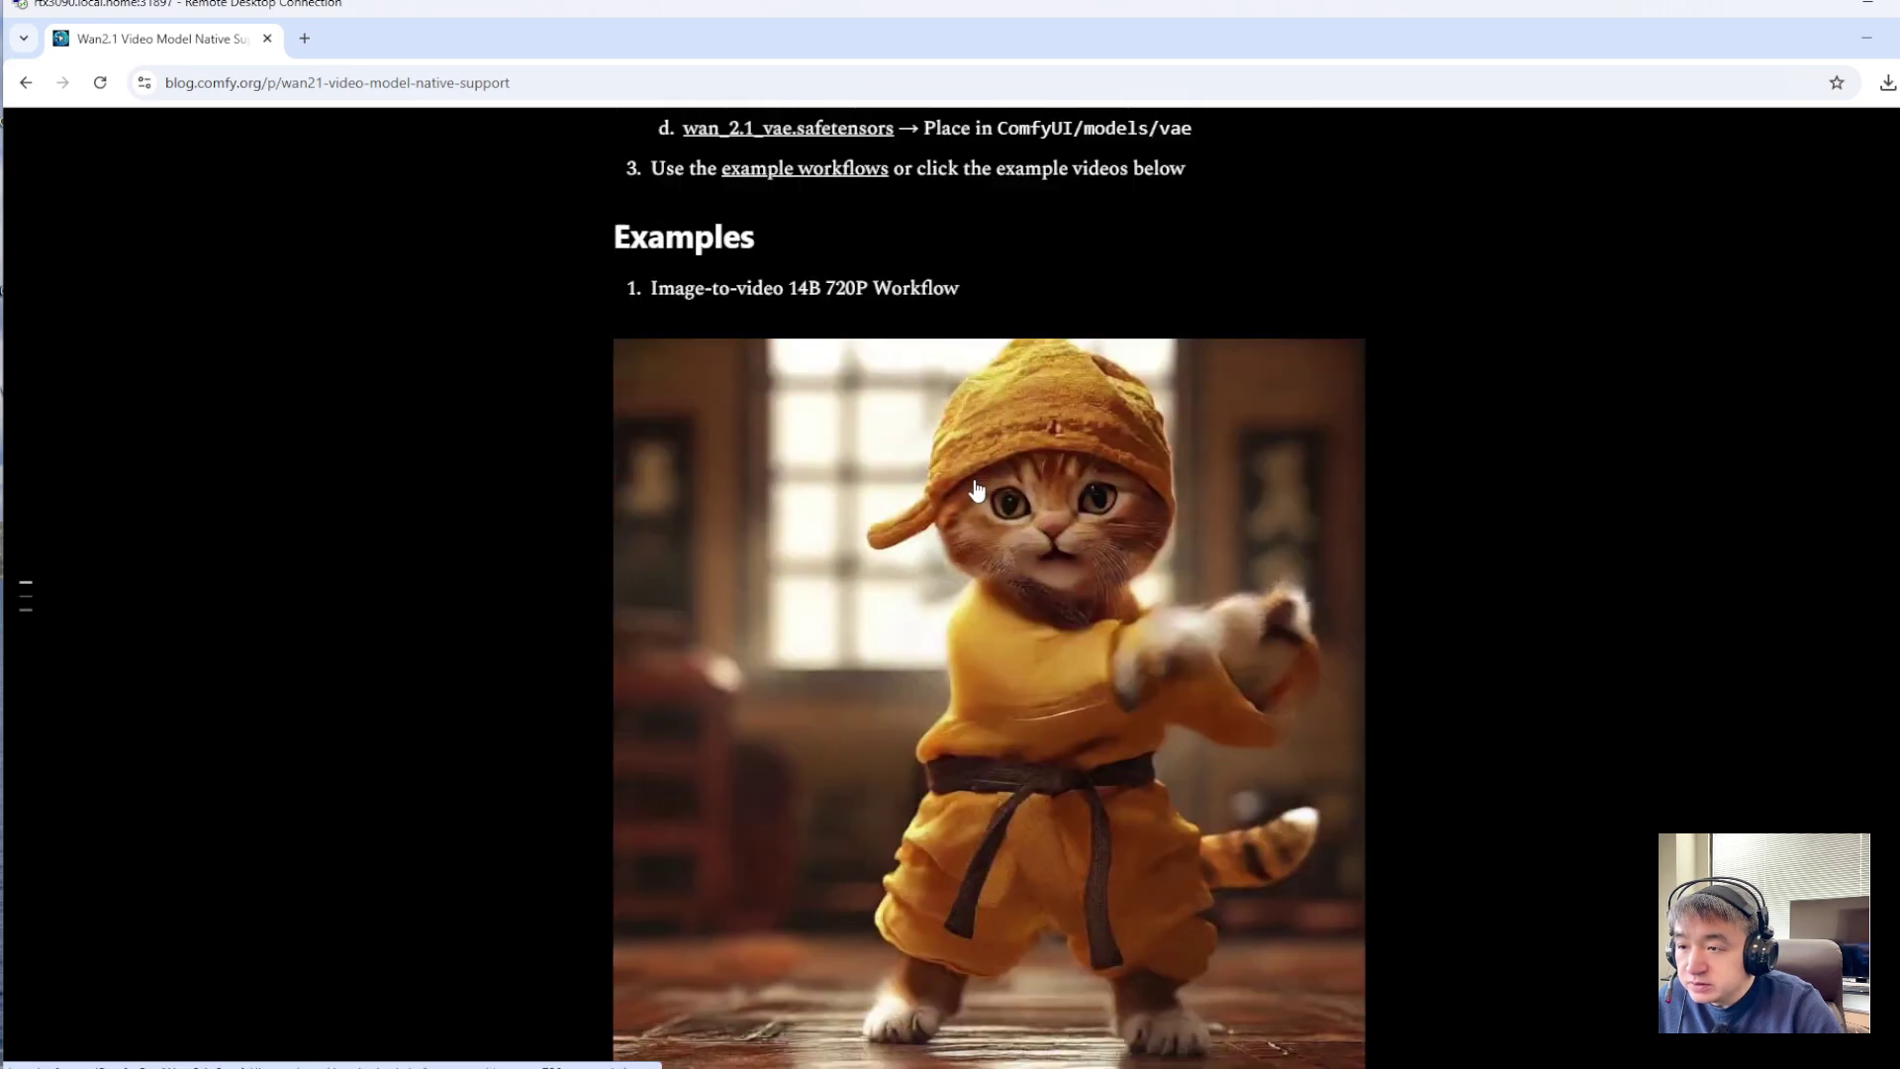
pyautogui.scroll(-7, 976, 489)
pyautogui.scroll(2, 925, 446)
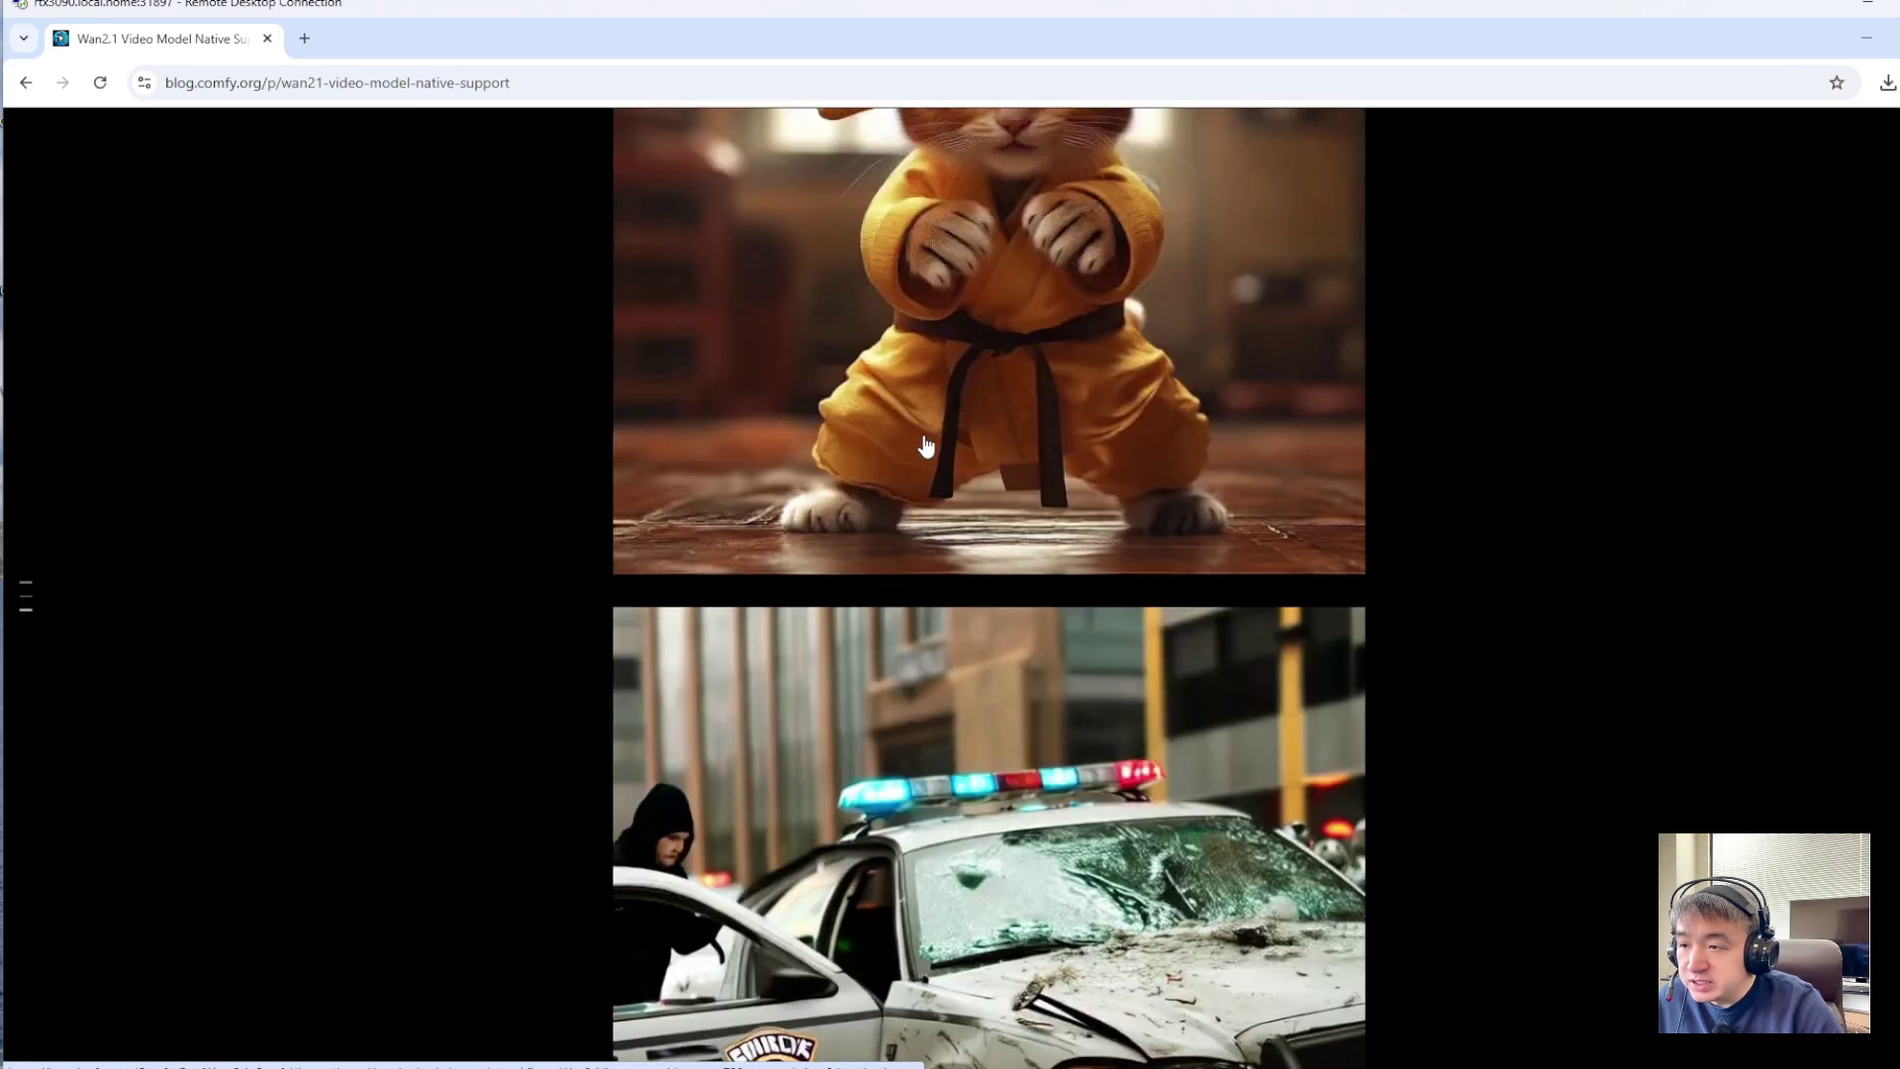
pyautogui.scroll(15, 920, 446)
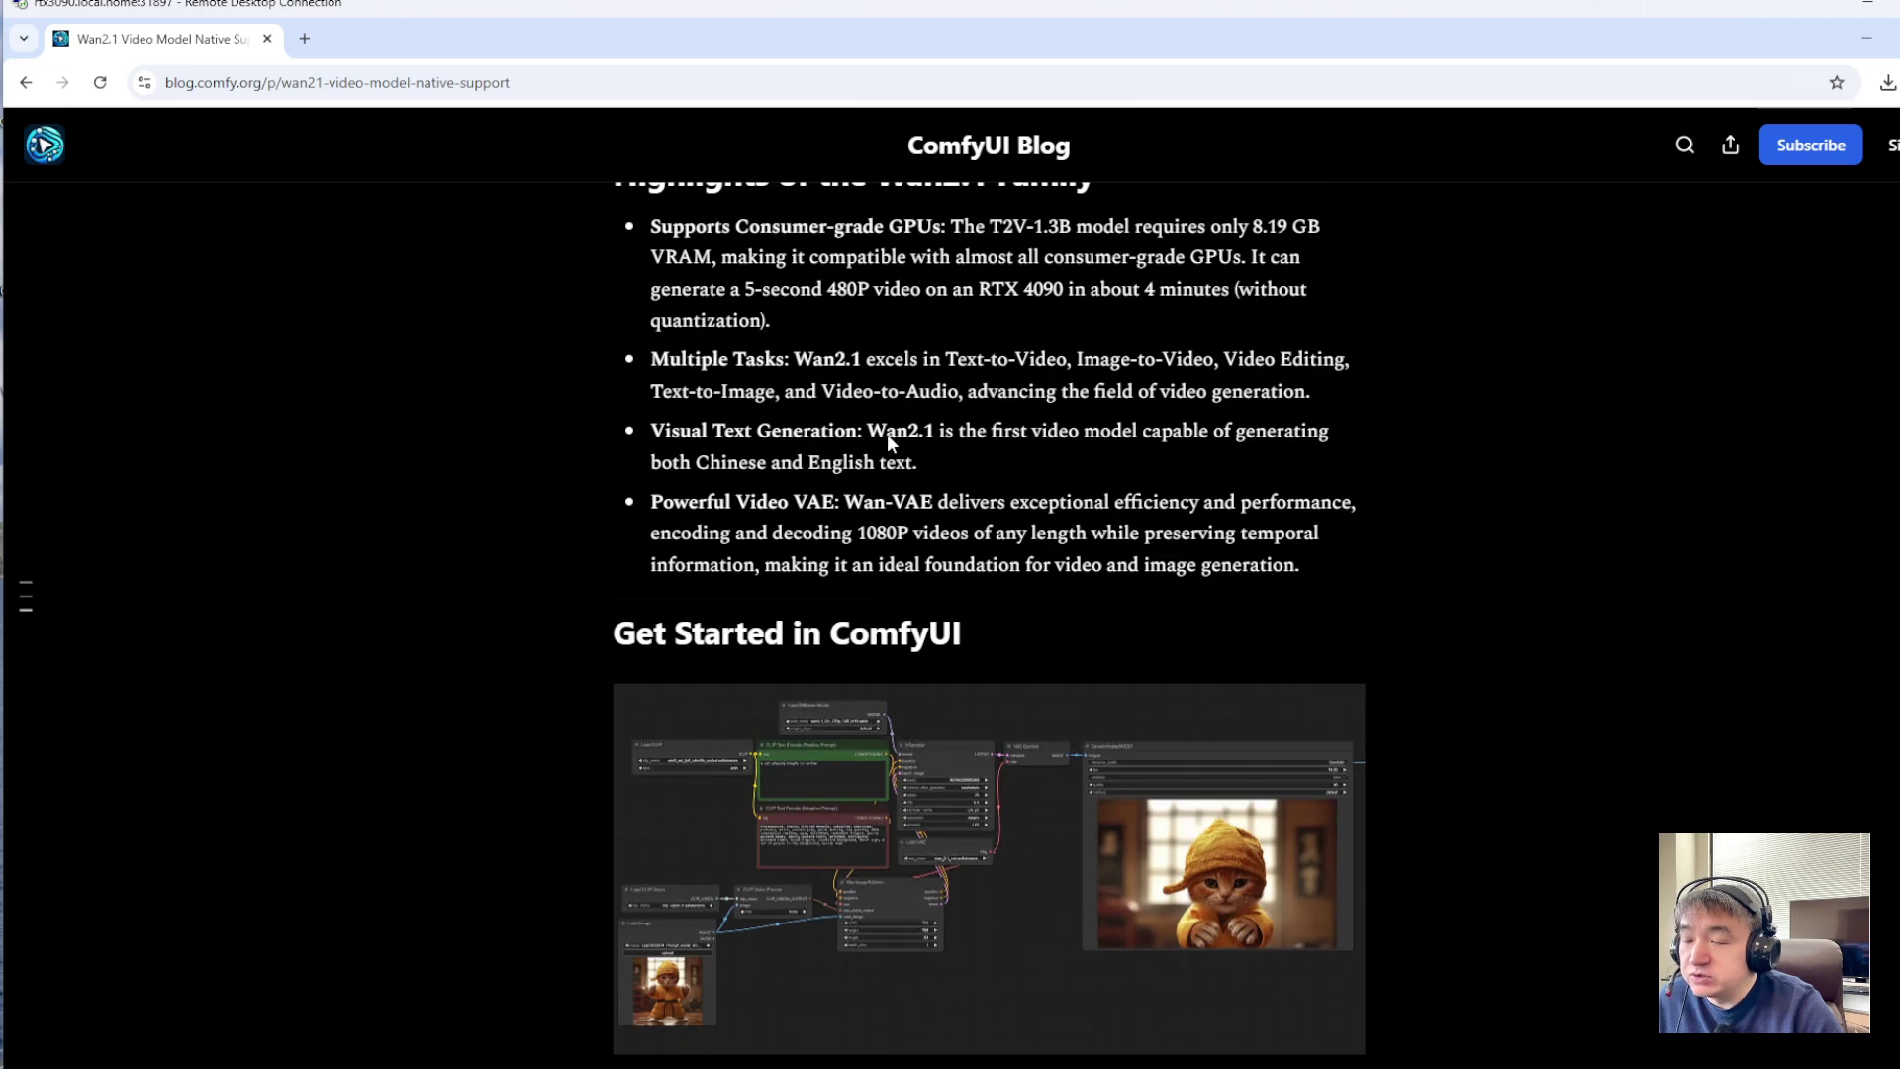
pyautogui.scroll(4, 880, 445)
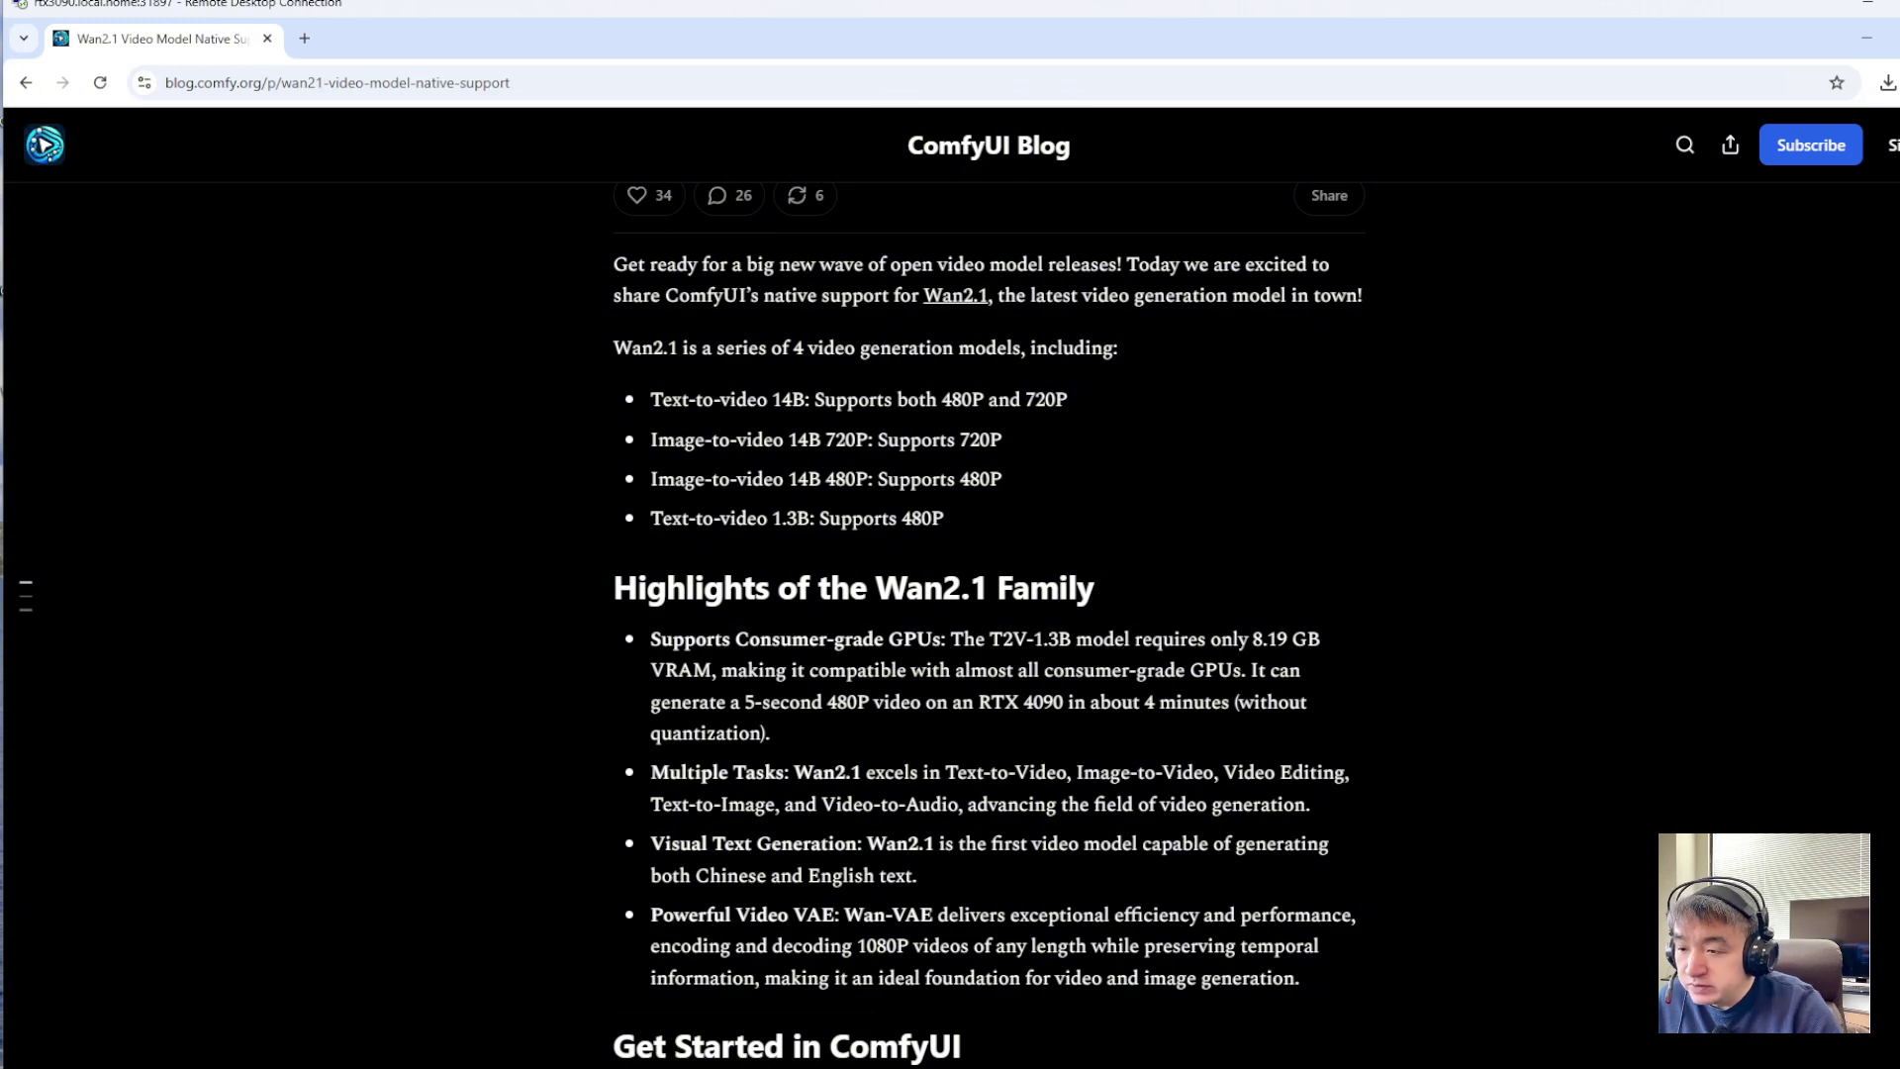
# Switch to the Notepad setup notes, select the ComfyUI GitHub installation link for copying, and return to Chrome
pyautogui.hotkey('alt', 'Tab')
pyautogui.moveTo(683, 547); pyautogui.dragTo(319, 383)
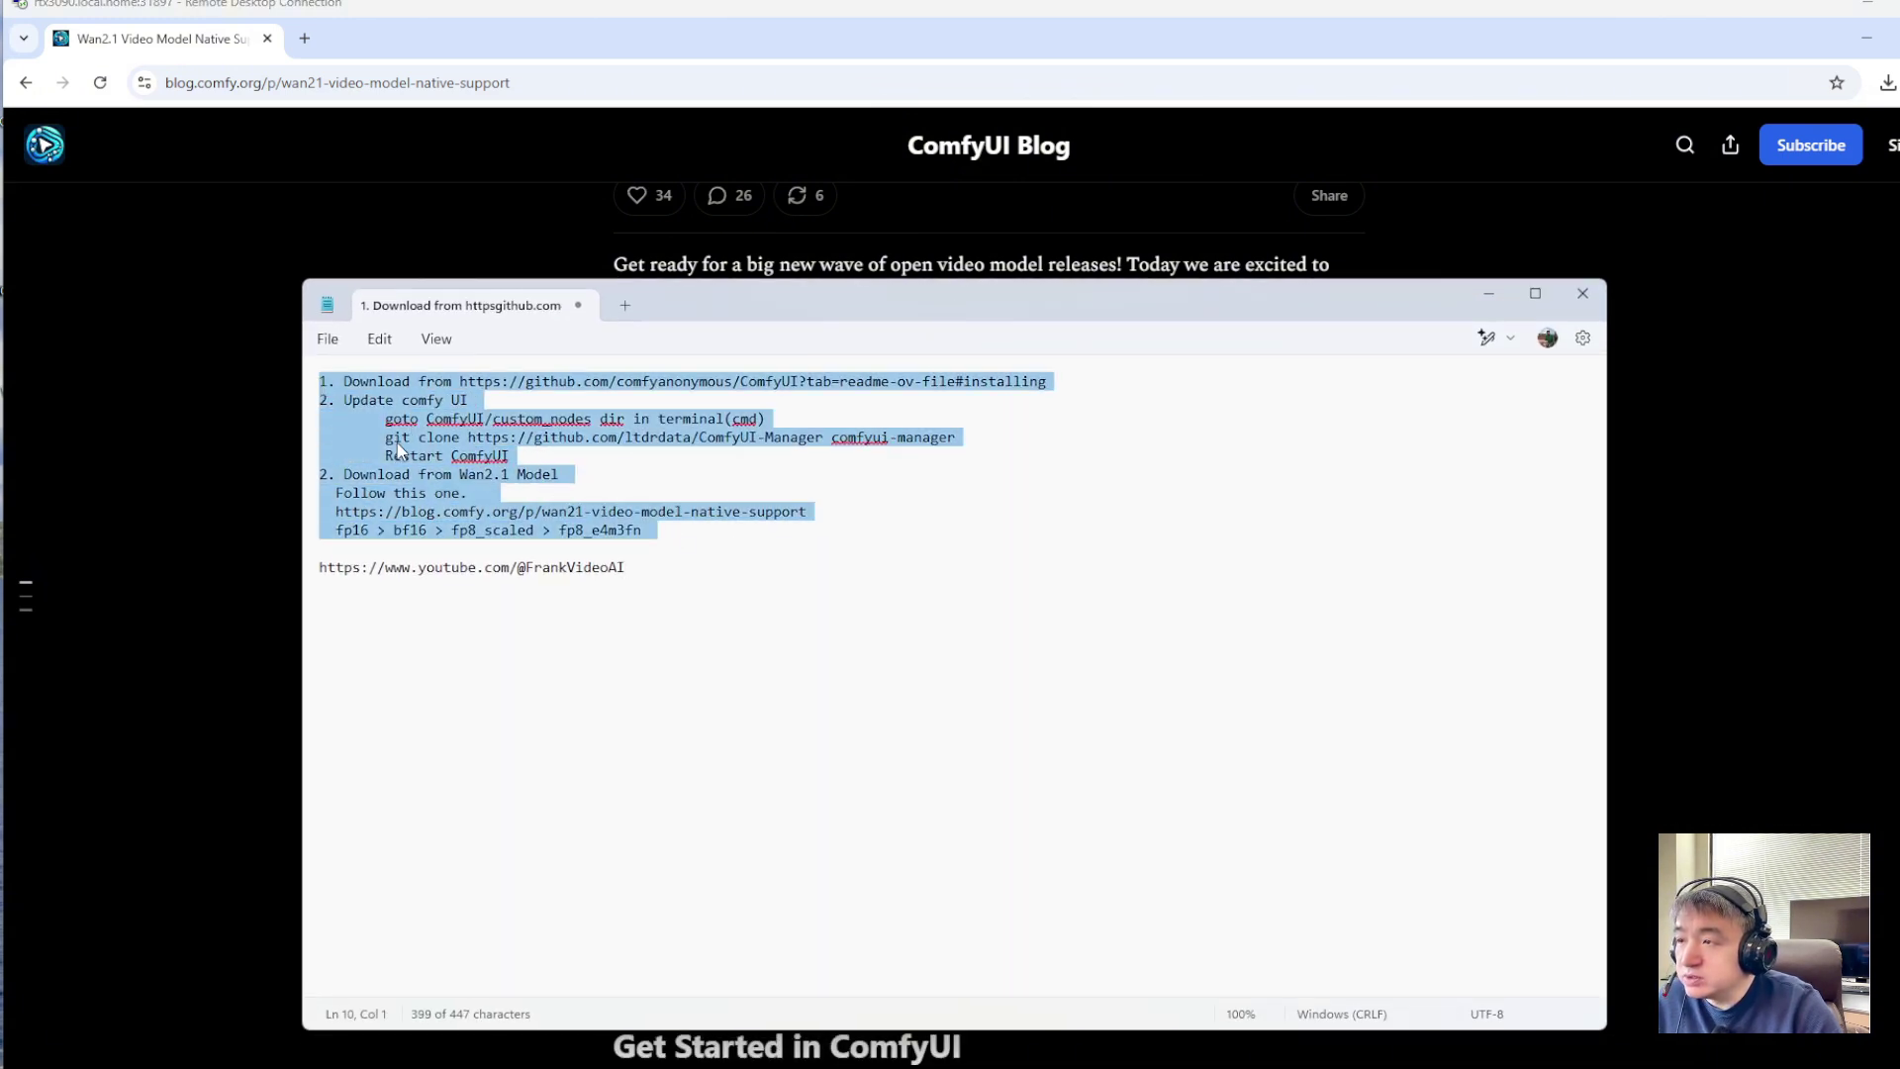
pyautogui.click(803, 404)
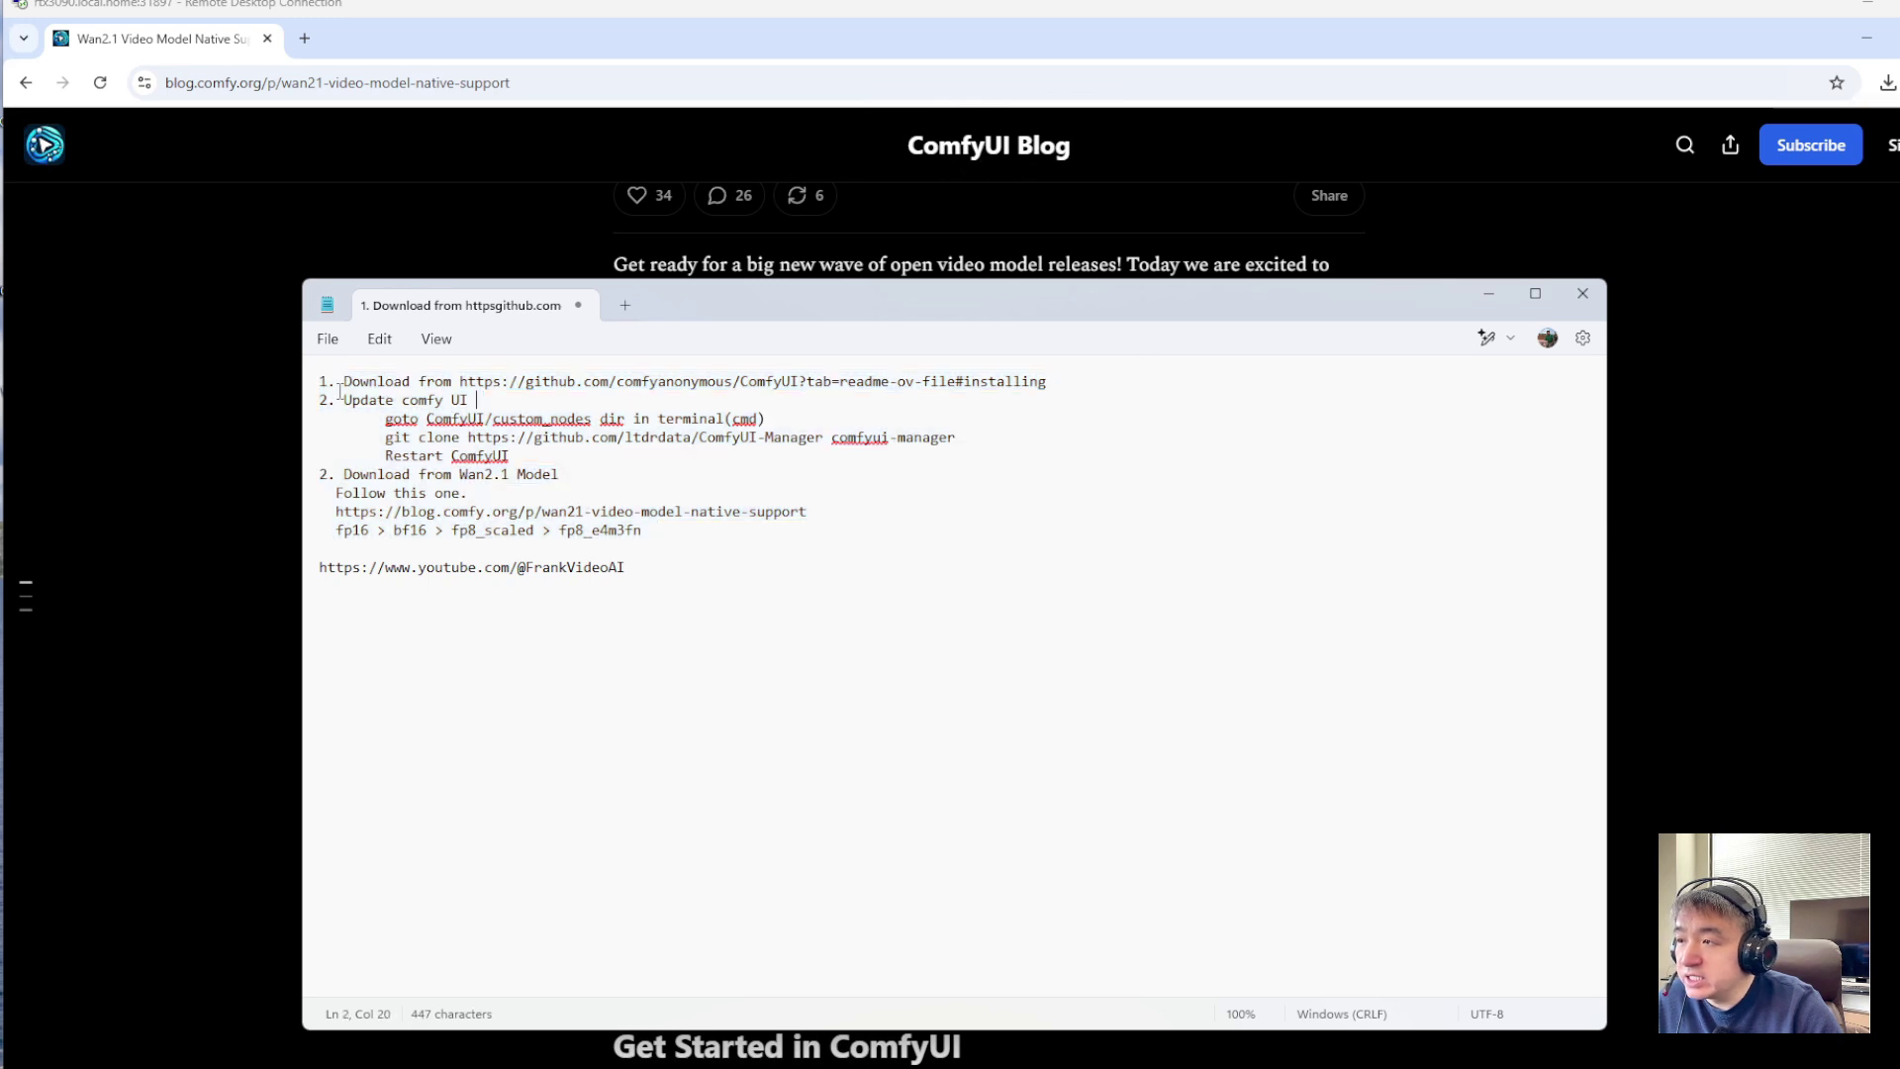
pyautogui.moveTo(459, 379); pyautogui.dragTo(1049, 376)
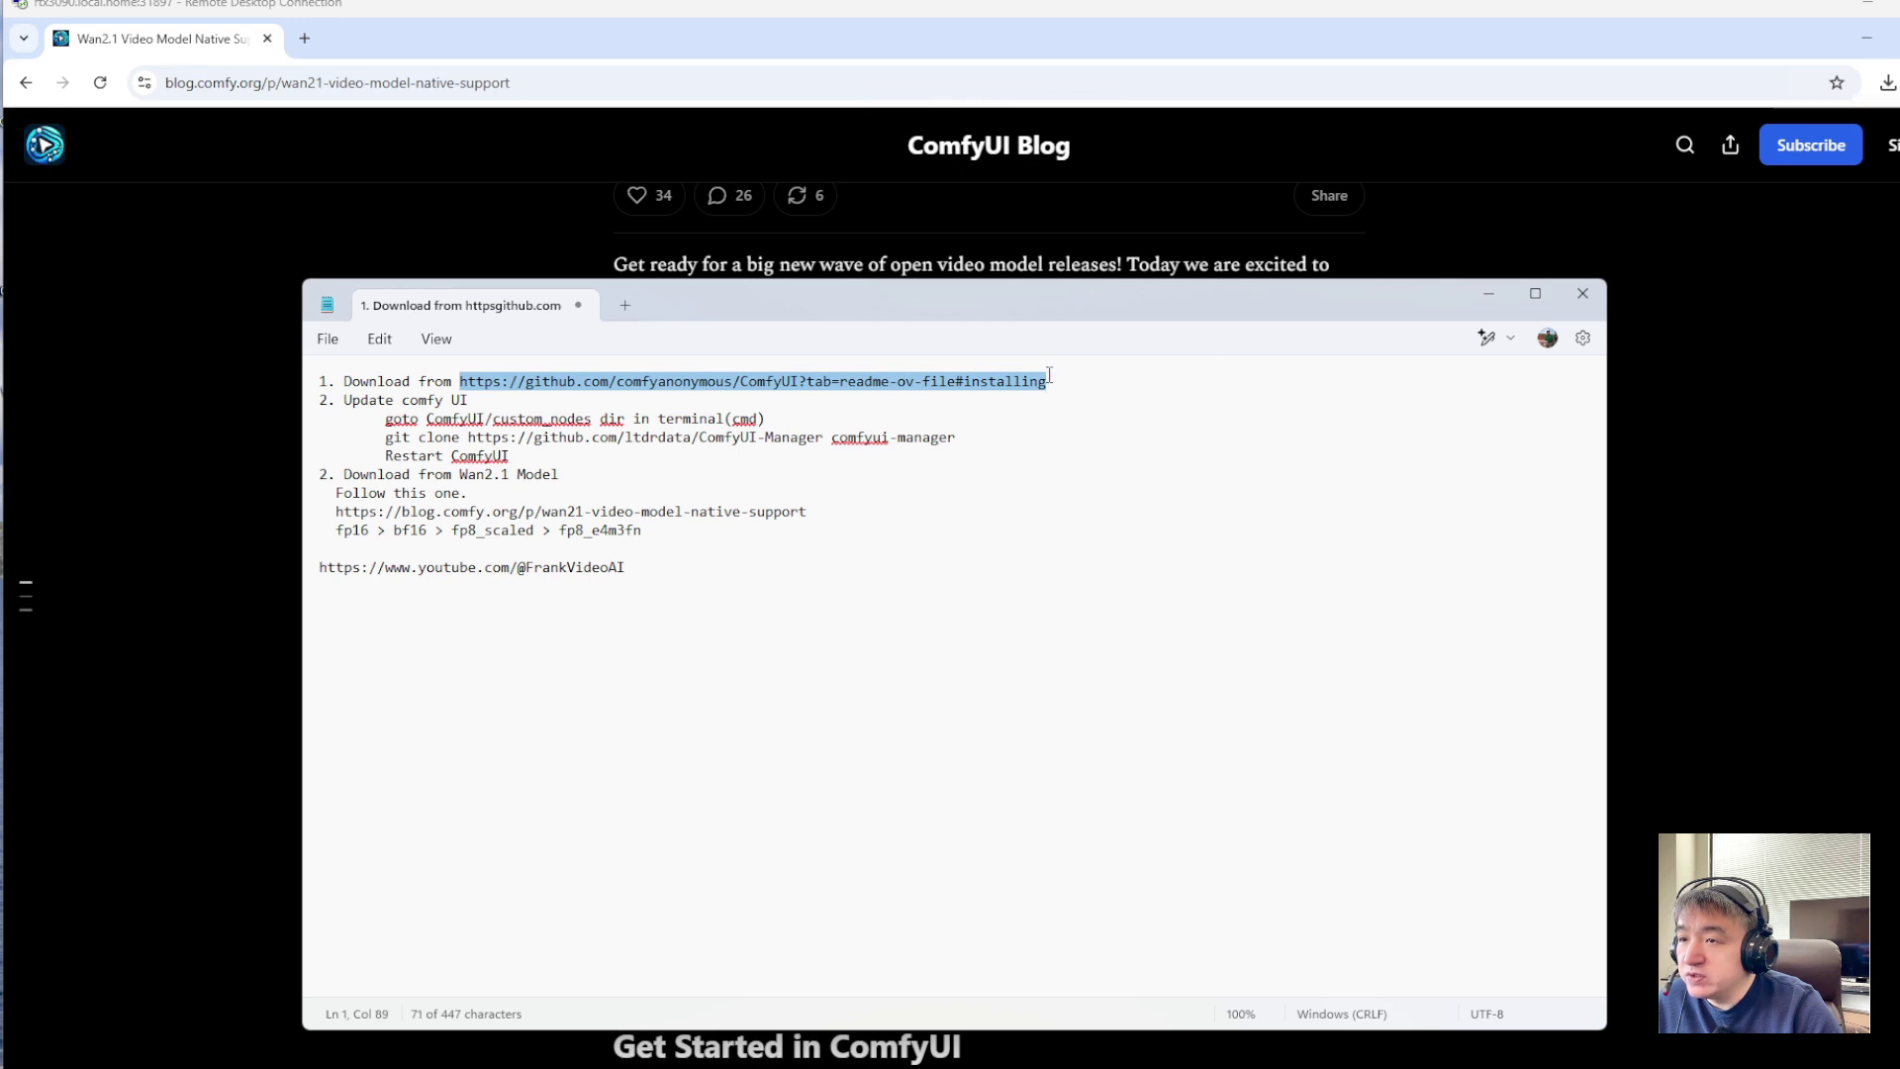
pyautogui.click(465, 190)
# Open Task Manager and examine the performance details of GPU 0
pyautogui.rightClick(1497, 1067)
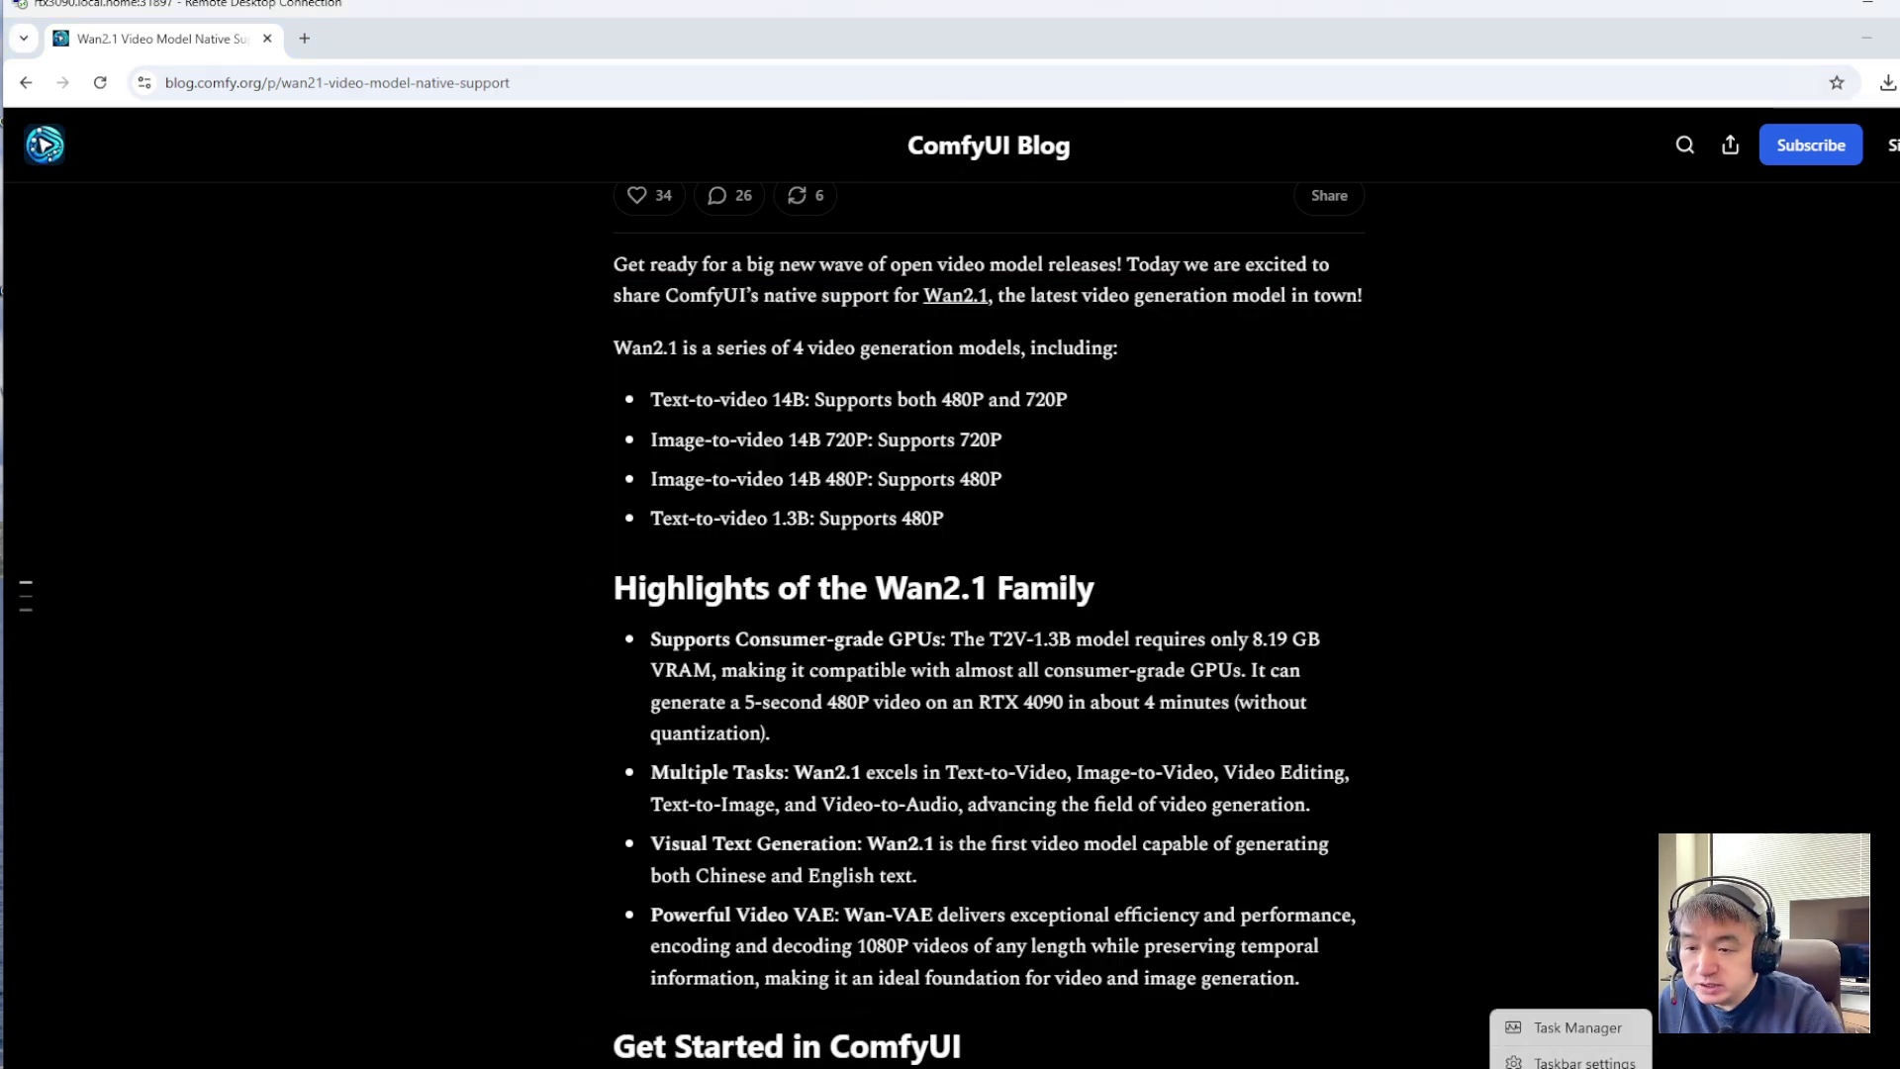
pyautogui.click(1552, 1029)
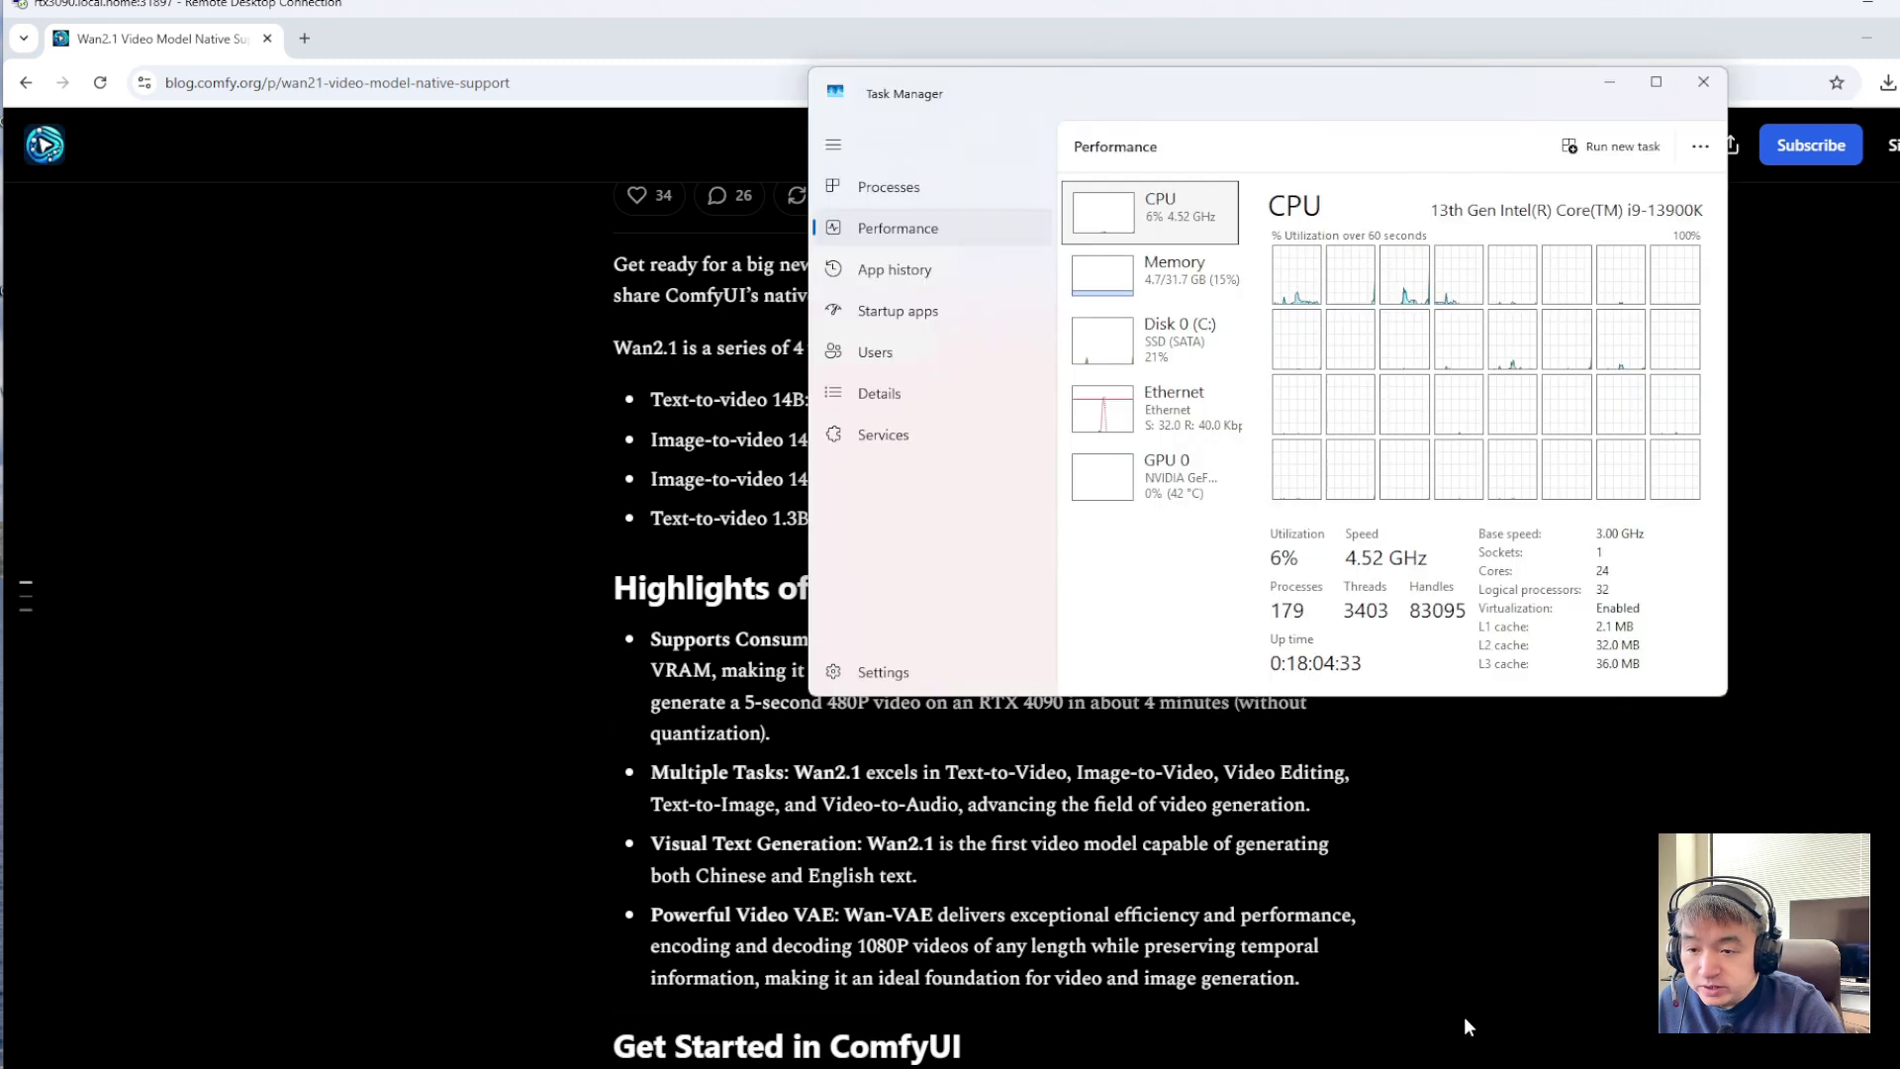
pyautogui.click(1148, 492)
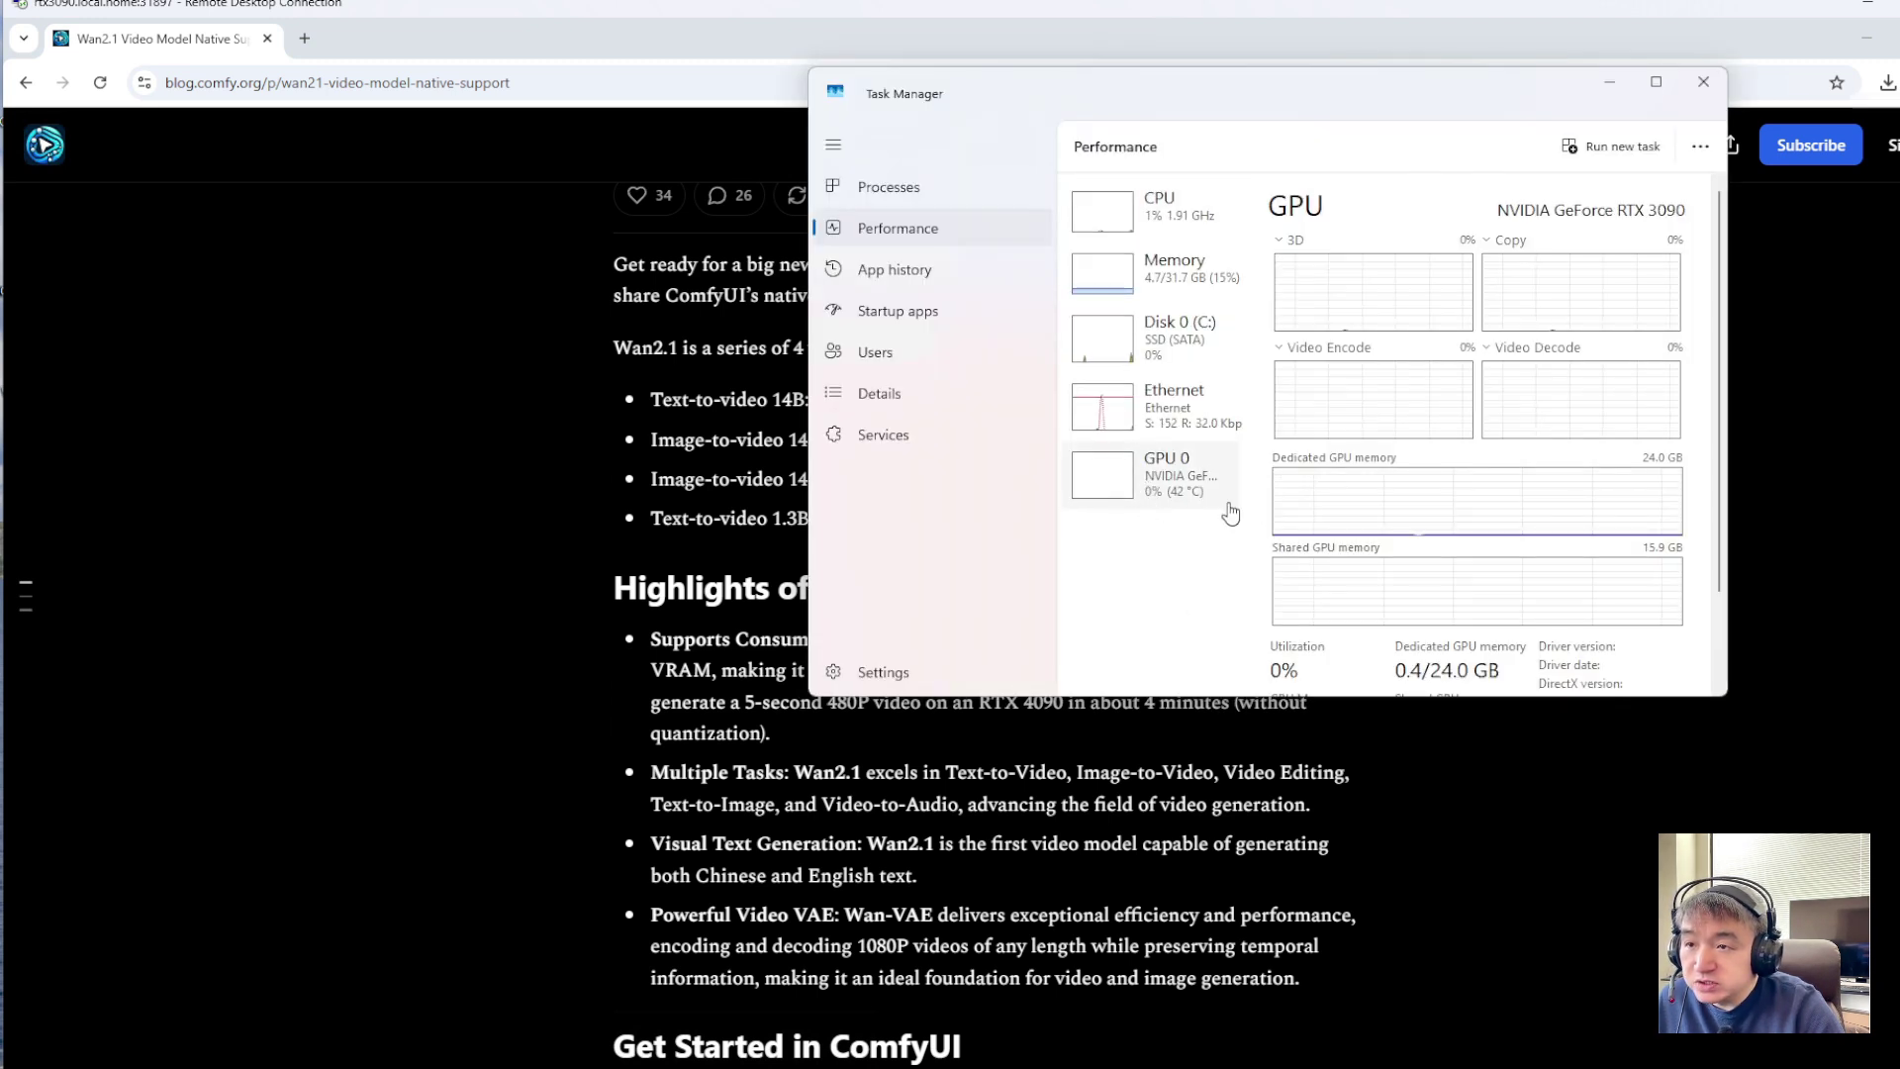
pyautogui.click(303, 38)
pyautogui.click(325, 84)
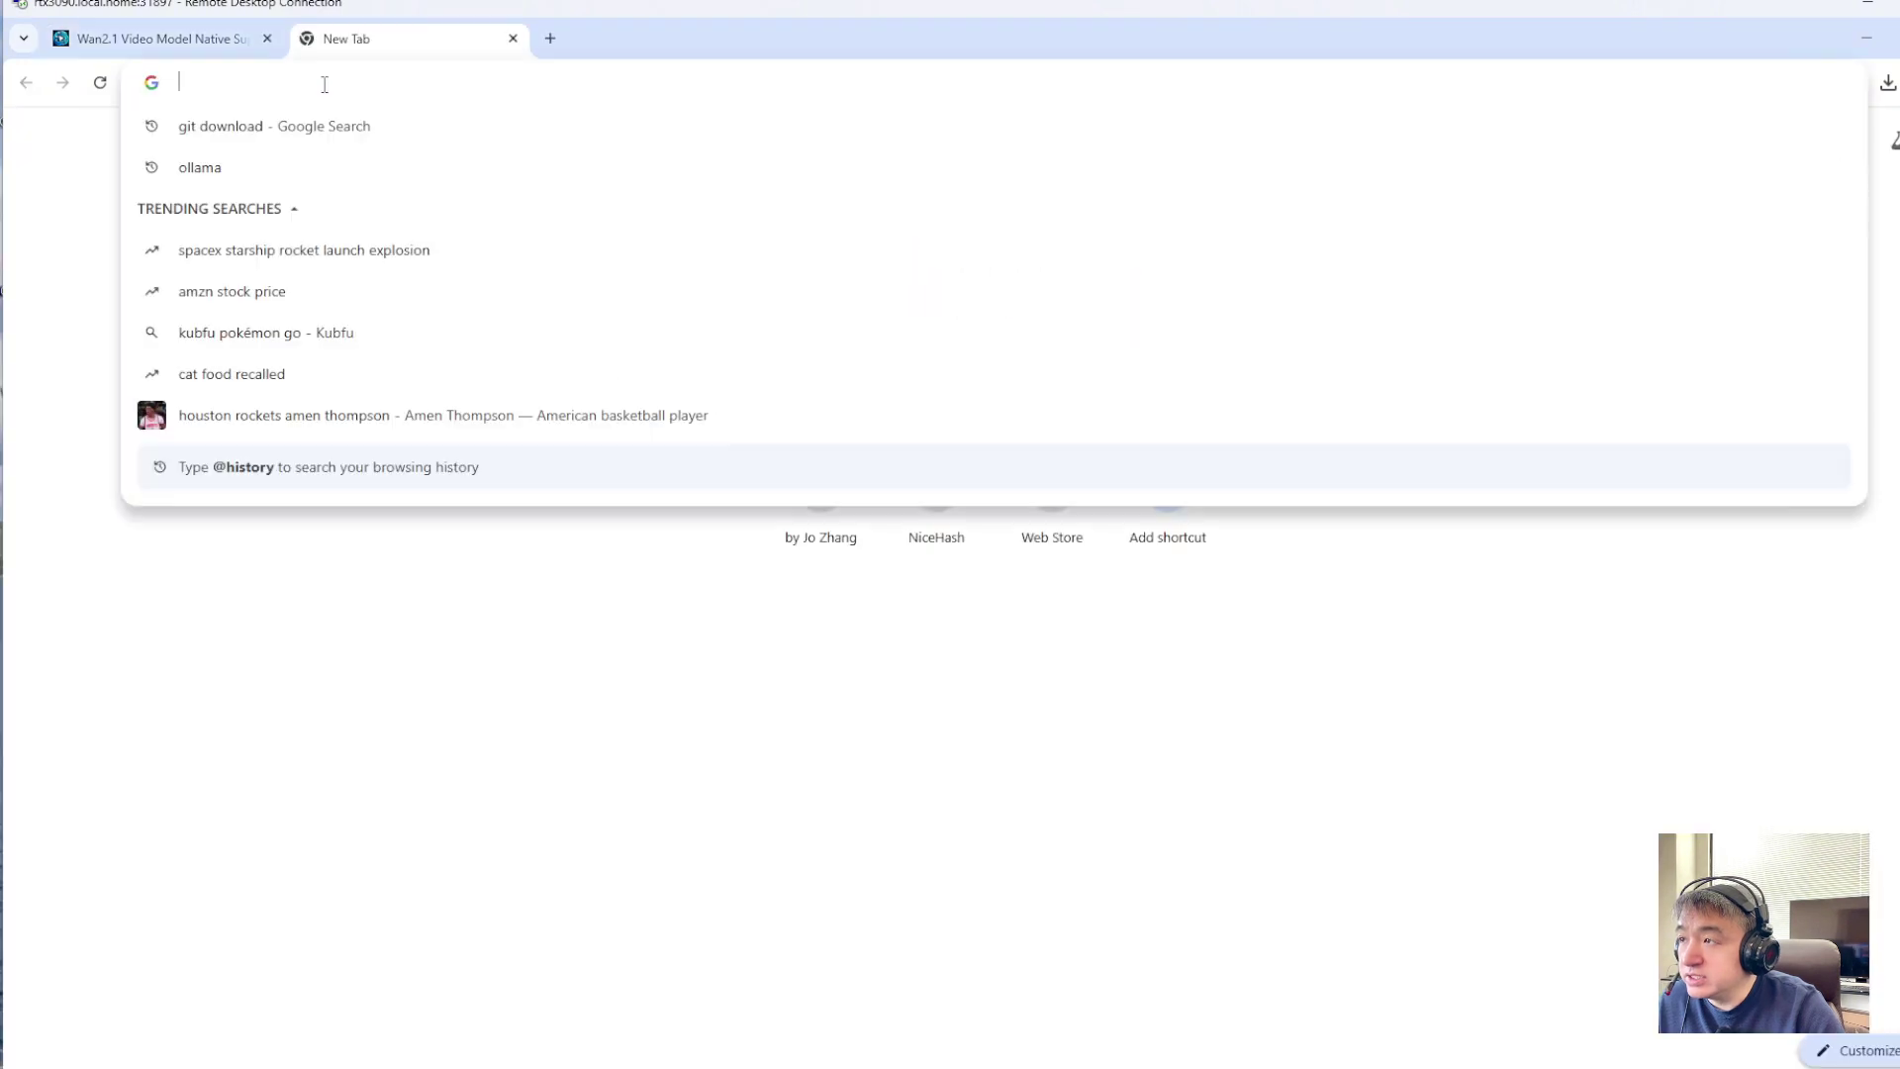
pyautogui.write('https://github.com/comfyanonymous/ComfyUI?tab=readme-ov-file#installing')
pyautogui.press('Return')
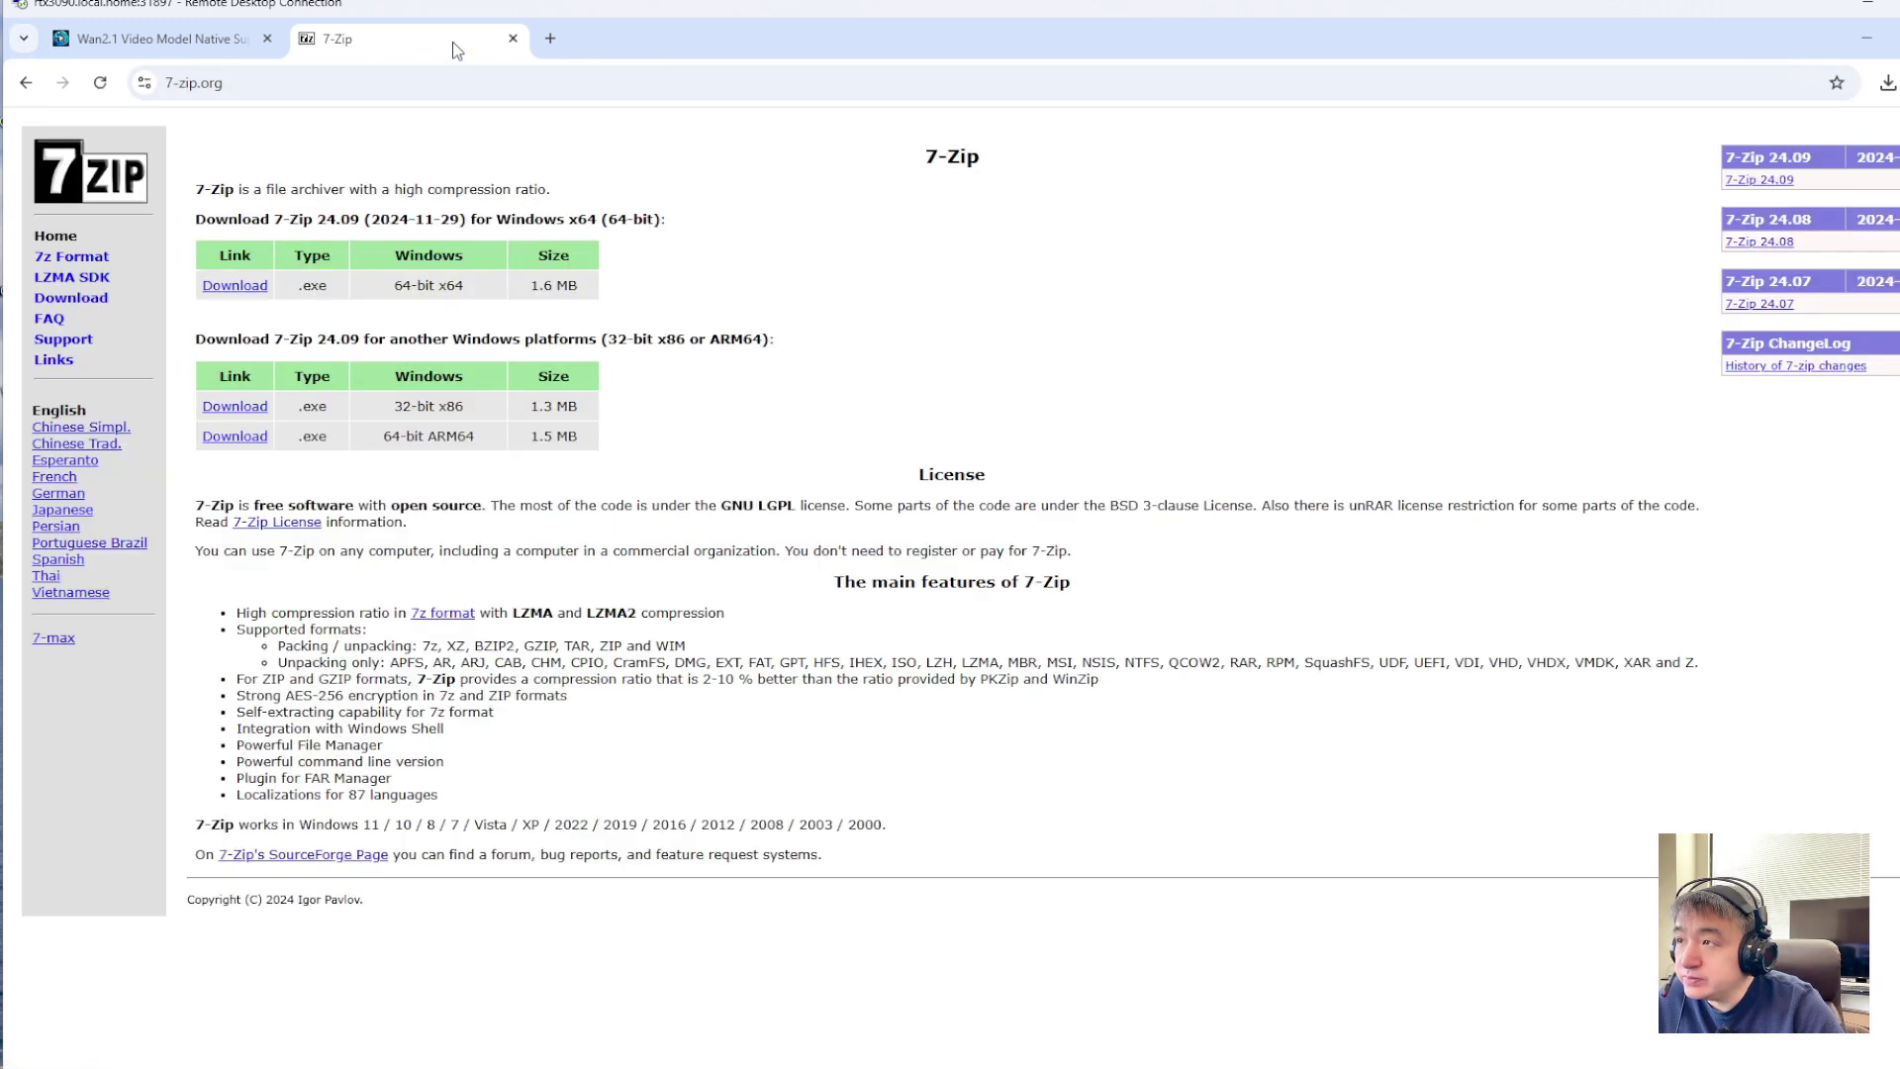
# Return from the 7-Zip site to ComfyUI's GitHub installation section and open the recent download history
pyautogui.click(180, 48)
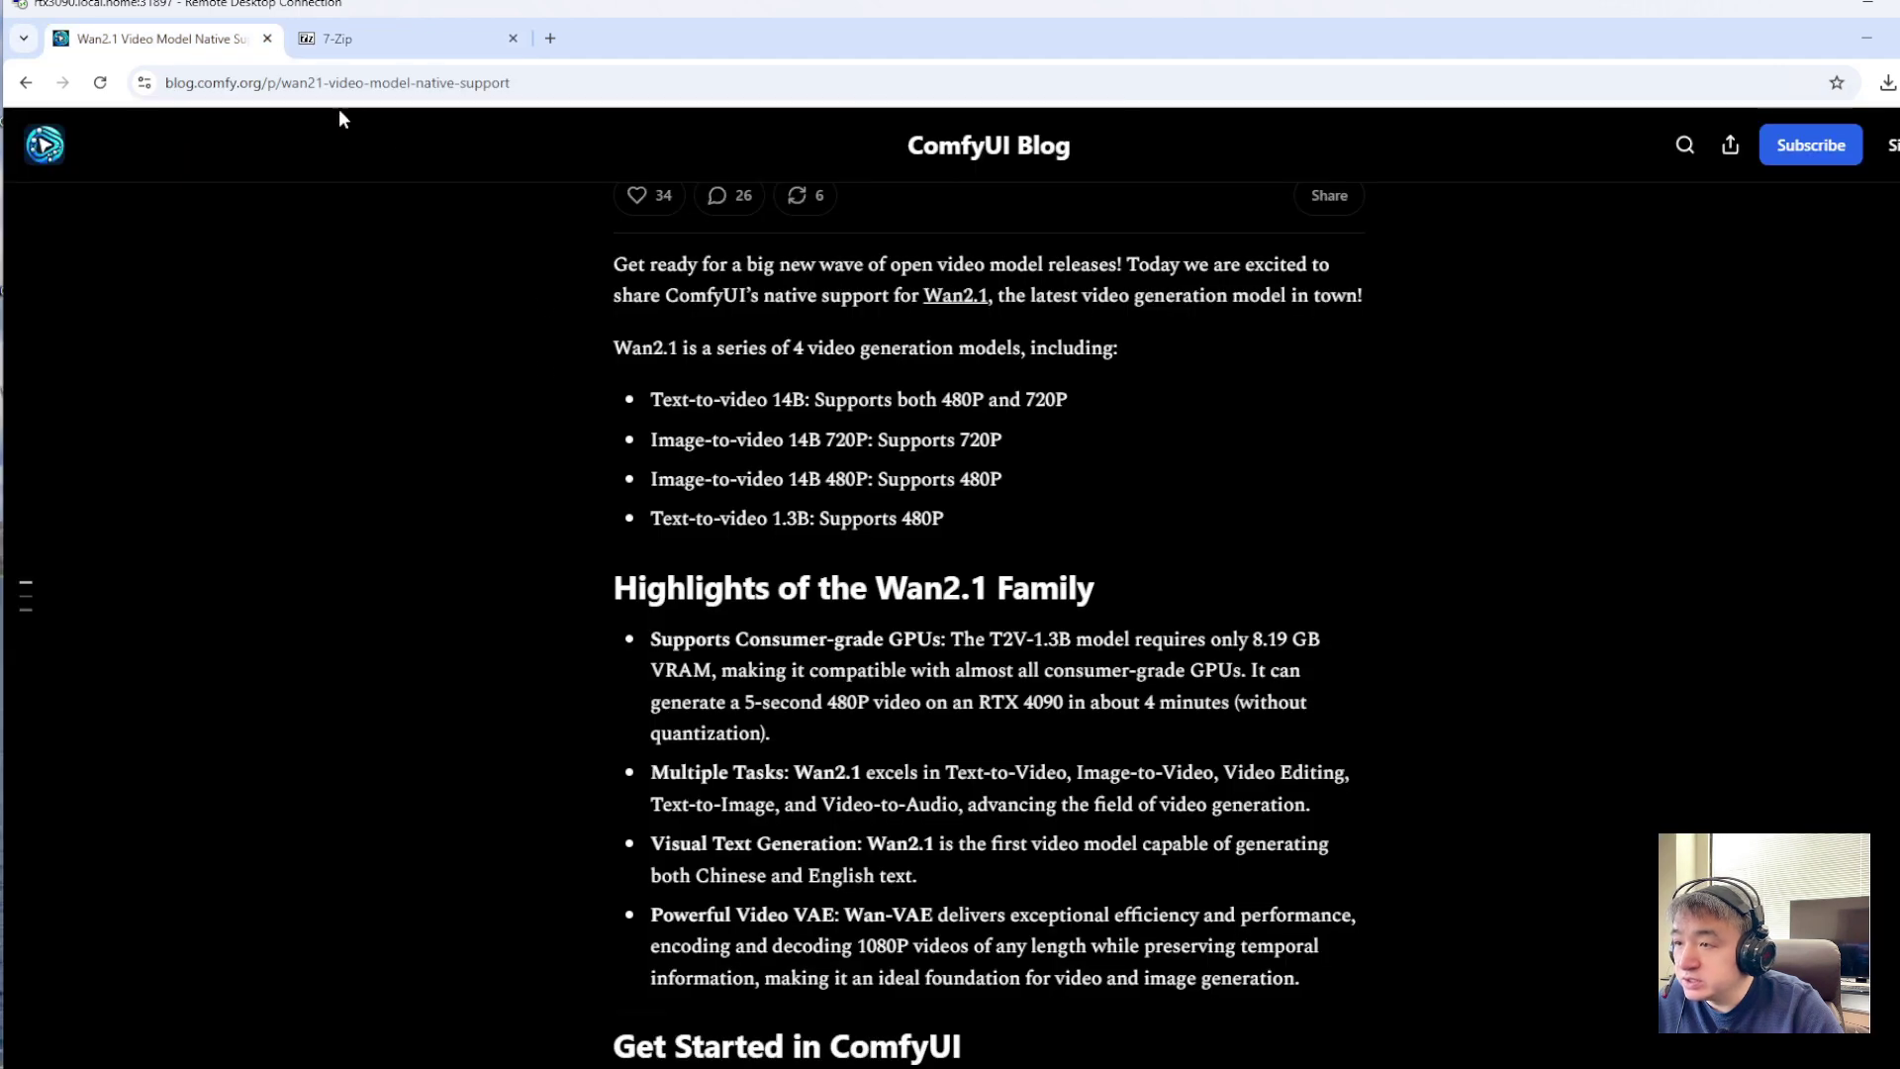
pyautogui.click(337, 39)
pyautogui.click(26, 82)
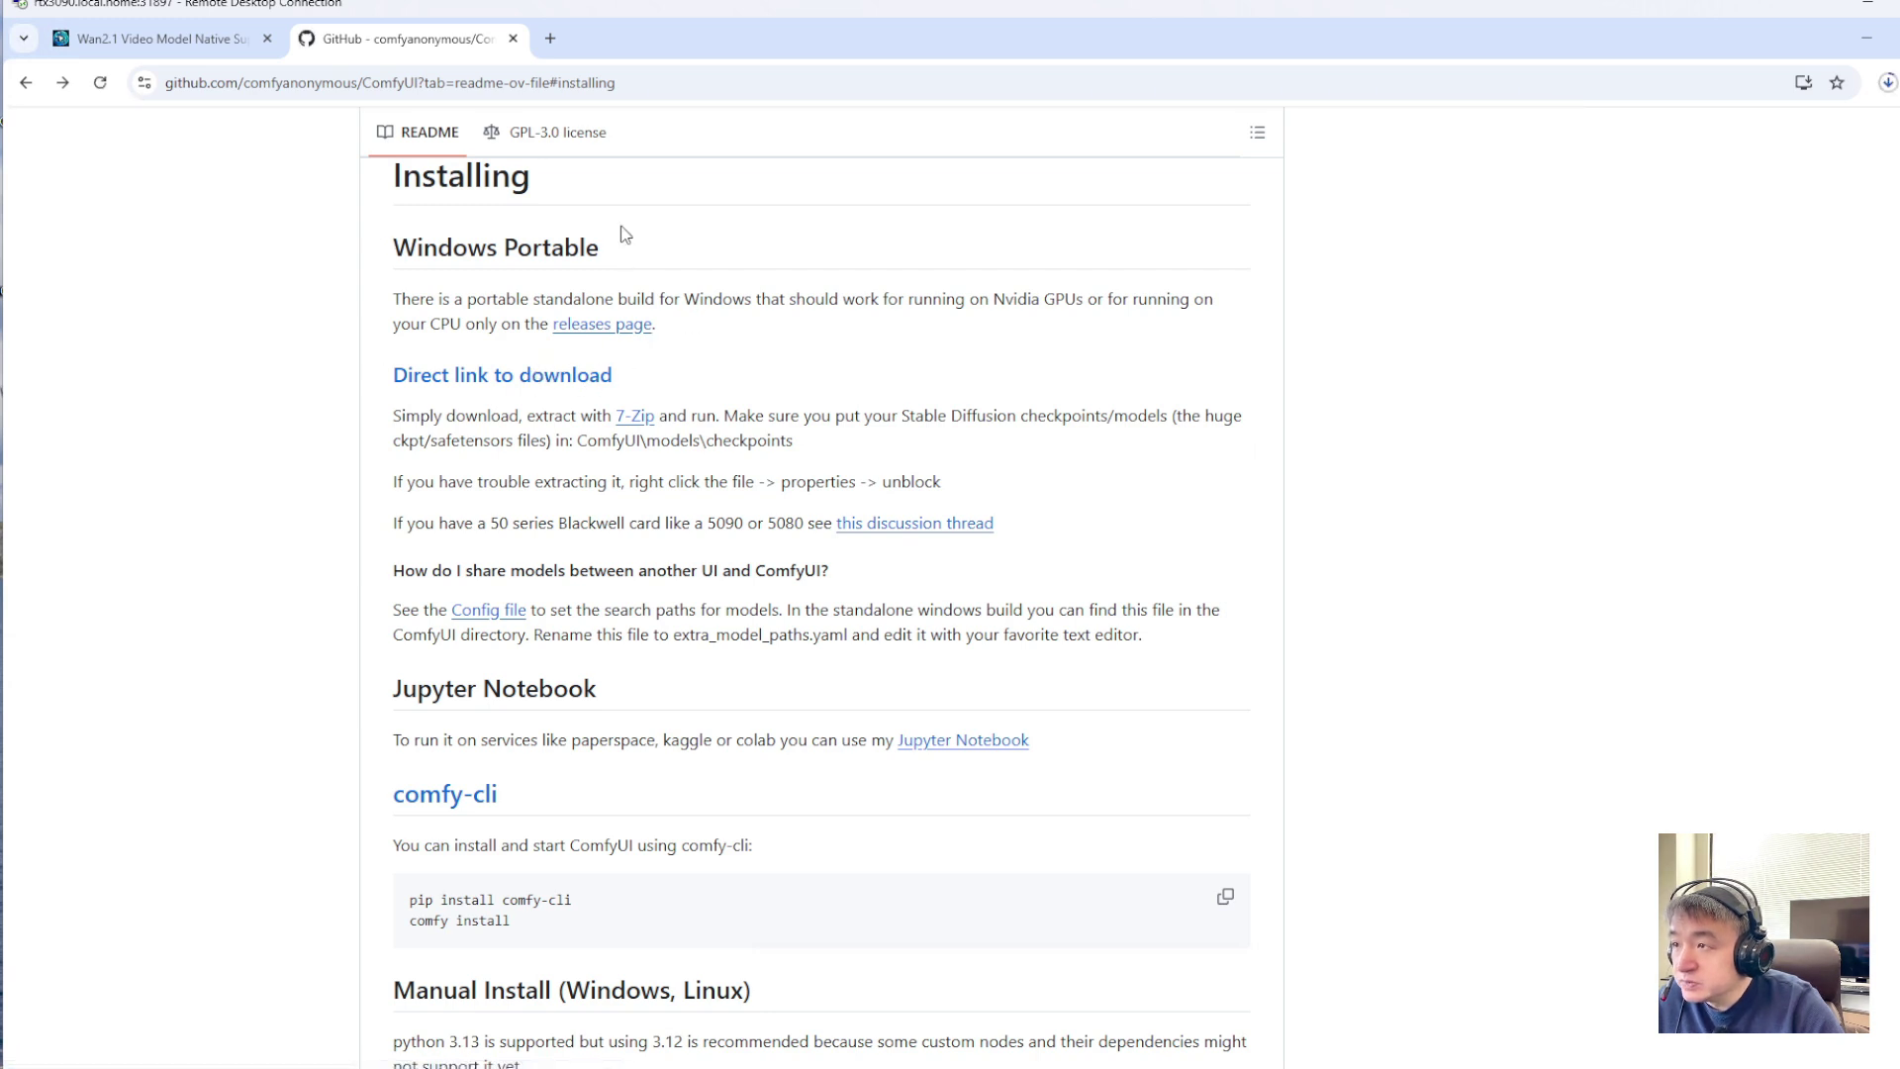
pyautogui.click(1886, 82)
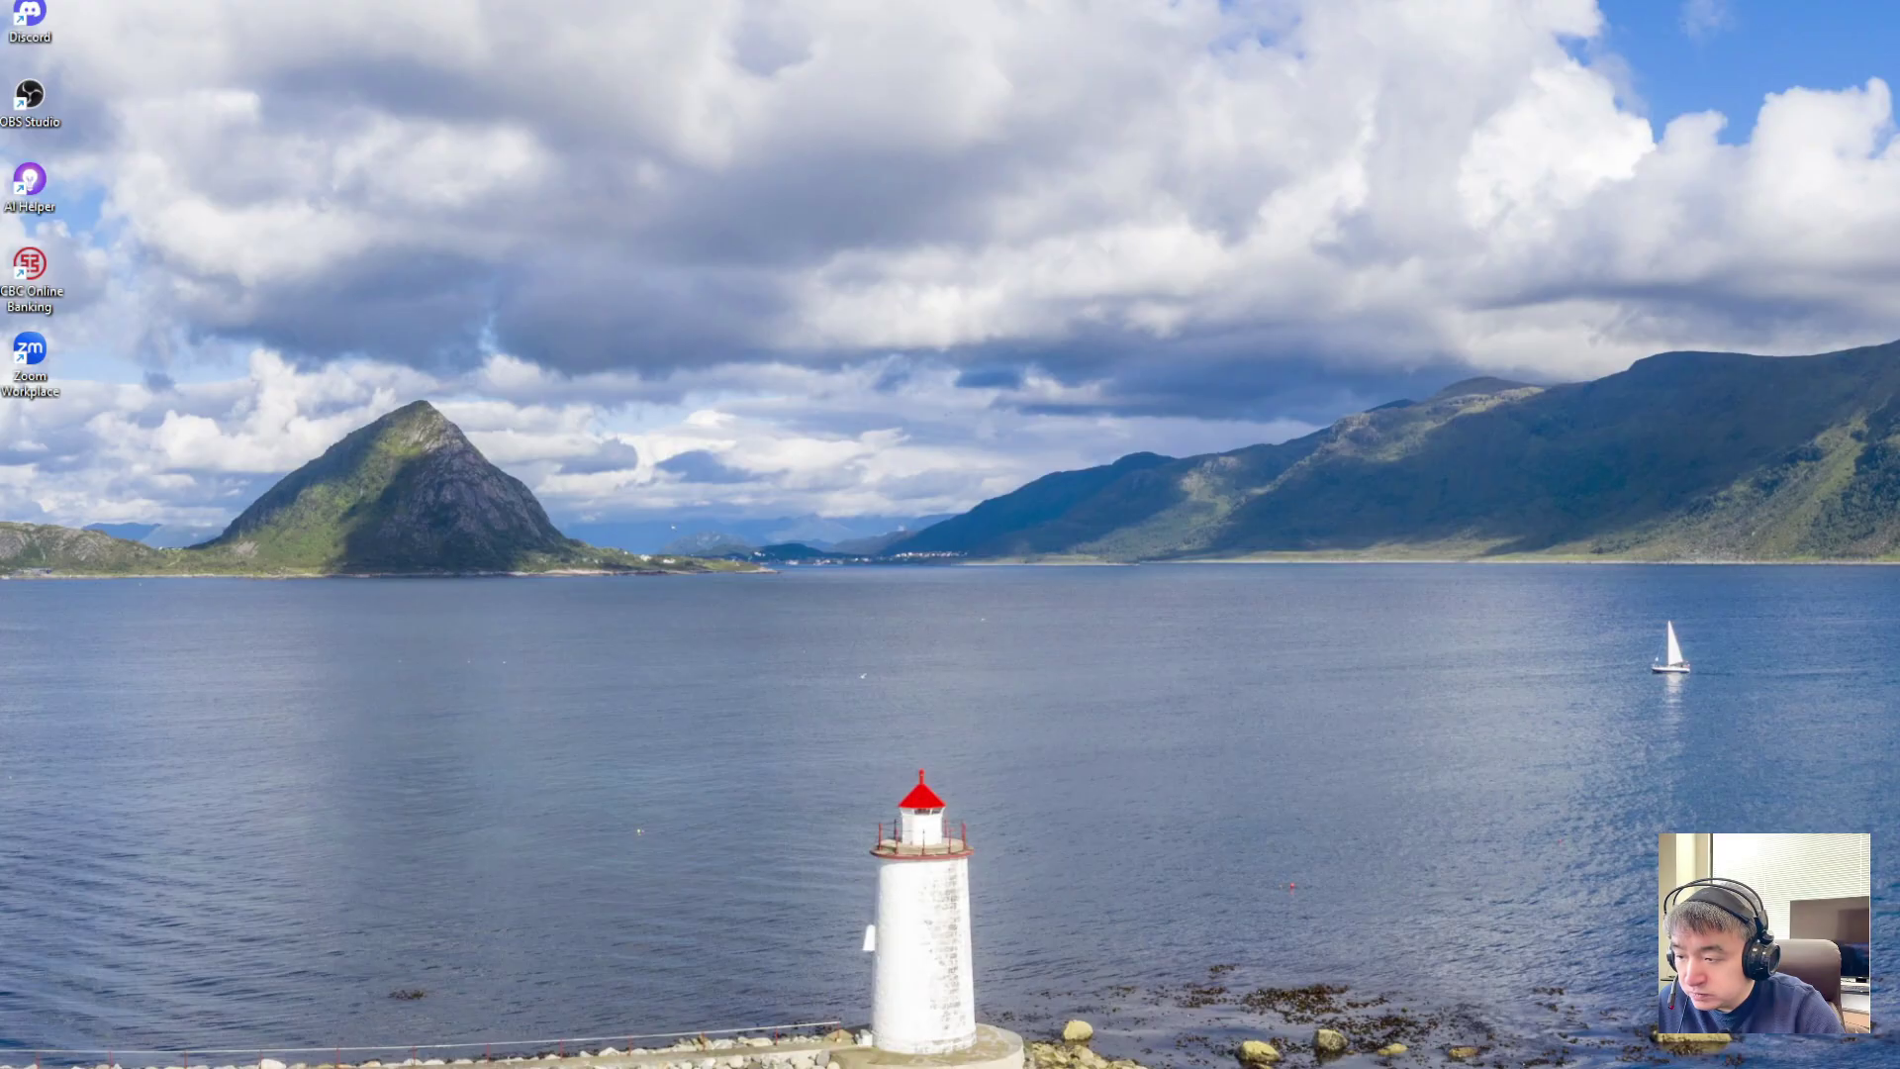
# Review the ComfyUI setup steps in the Notepad notes and return to the browser
pyautogui.hotkey('alt', 'Tab')
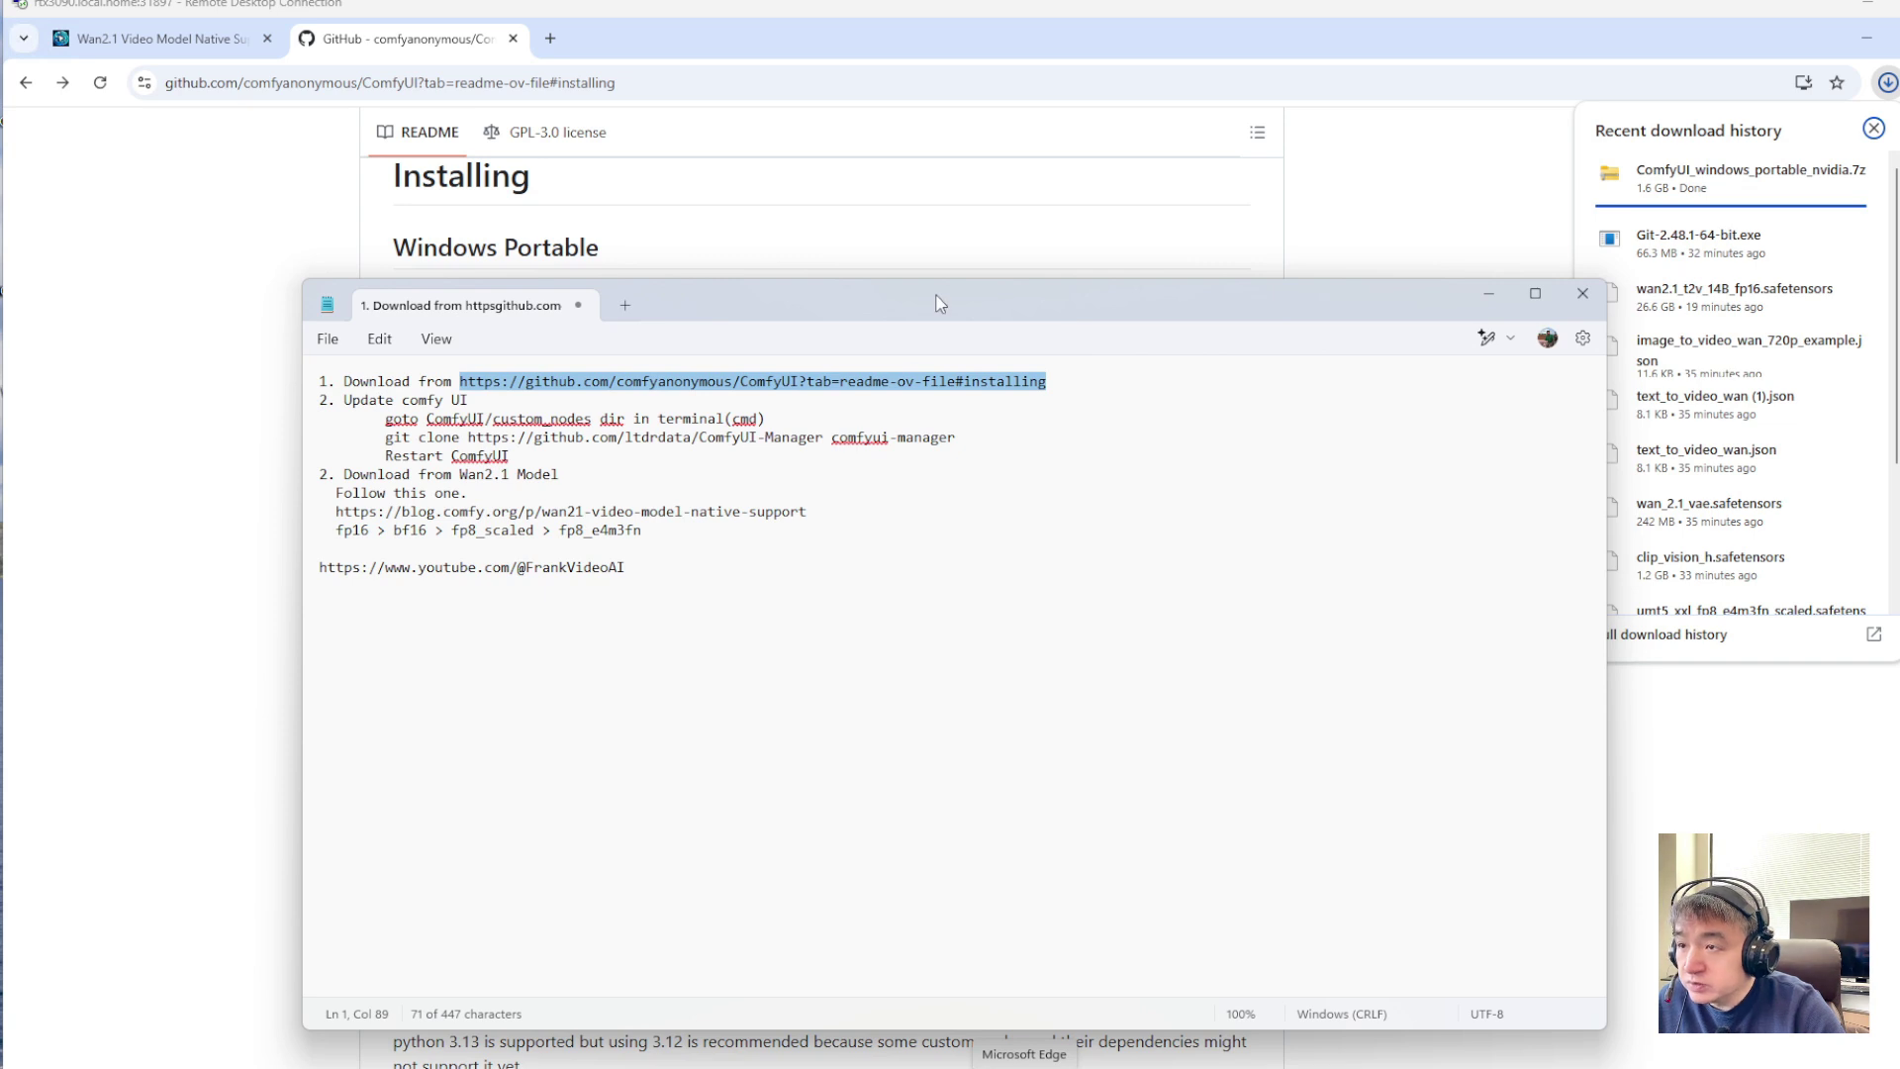
pyautogui.moveTo(941, 303); pyautogui.dragTo(1034, 297)
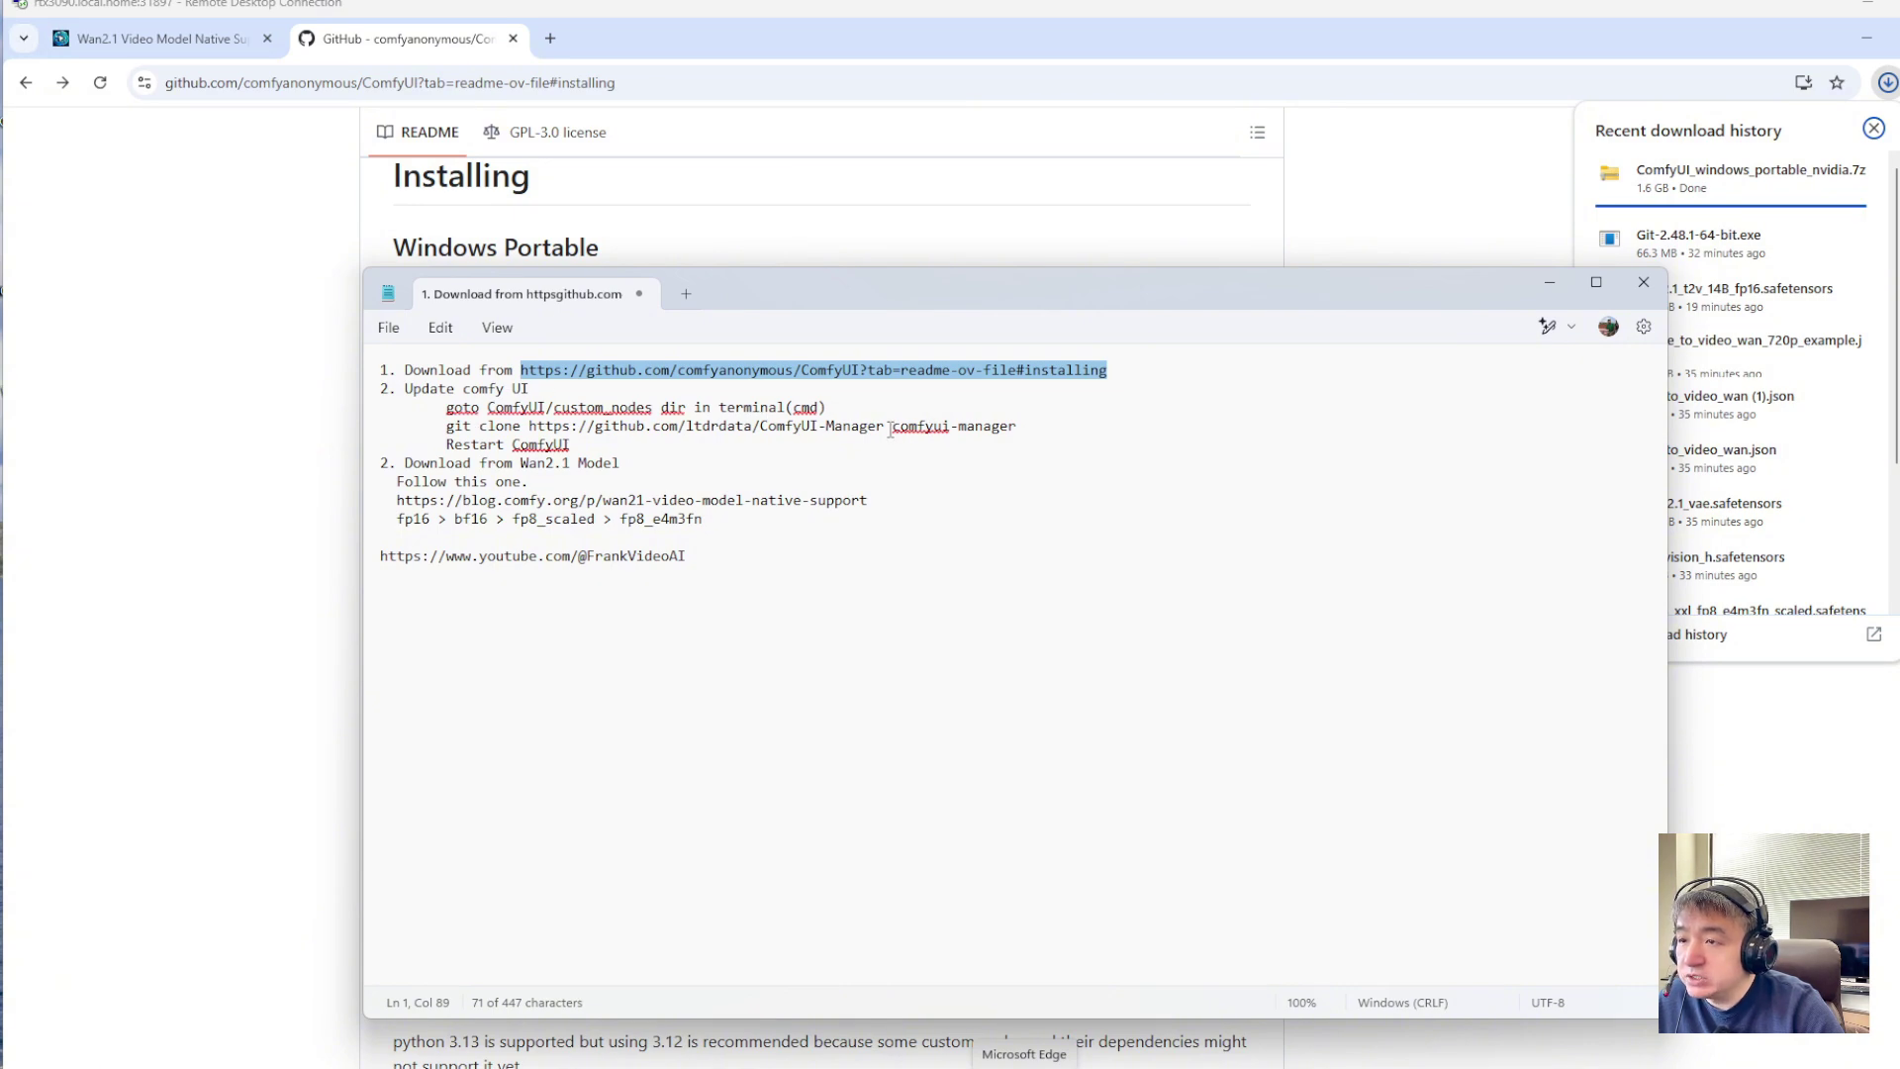
pyautogui.hotkey('alt', 'Tab')
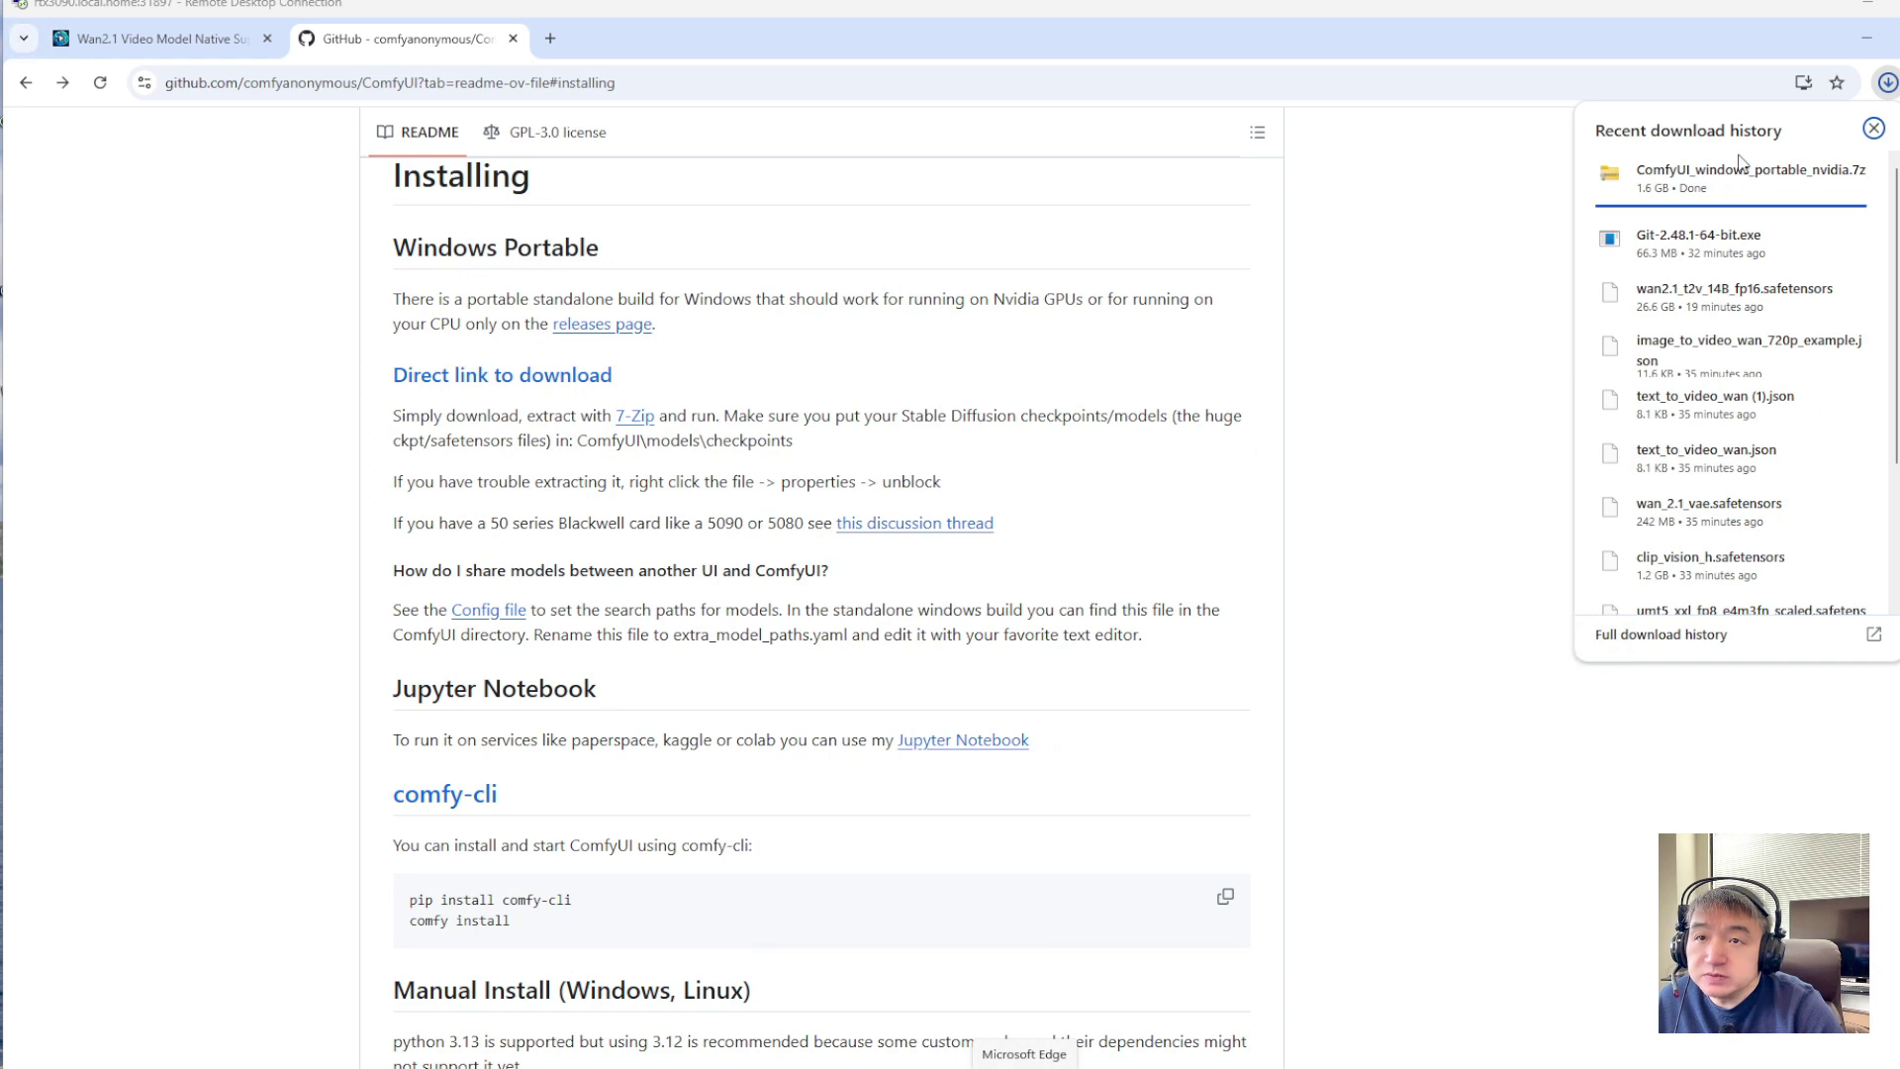
# Locate the downloaded ComfyUI_windows_portable_nvidia archive in its folder and extract it to Downloads\ComfyUI_windows_portable_nvidia, with extracted files shown when complete
pyautogui.rightClick(1740, 164)
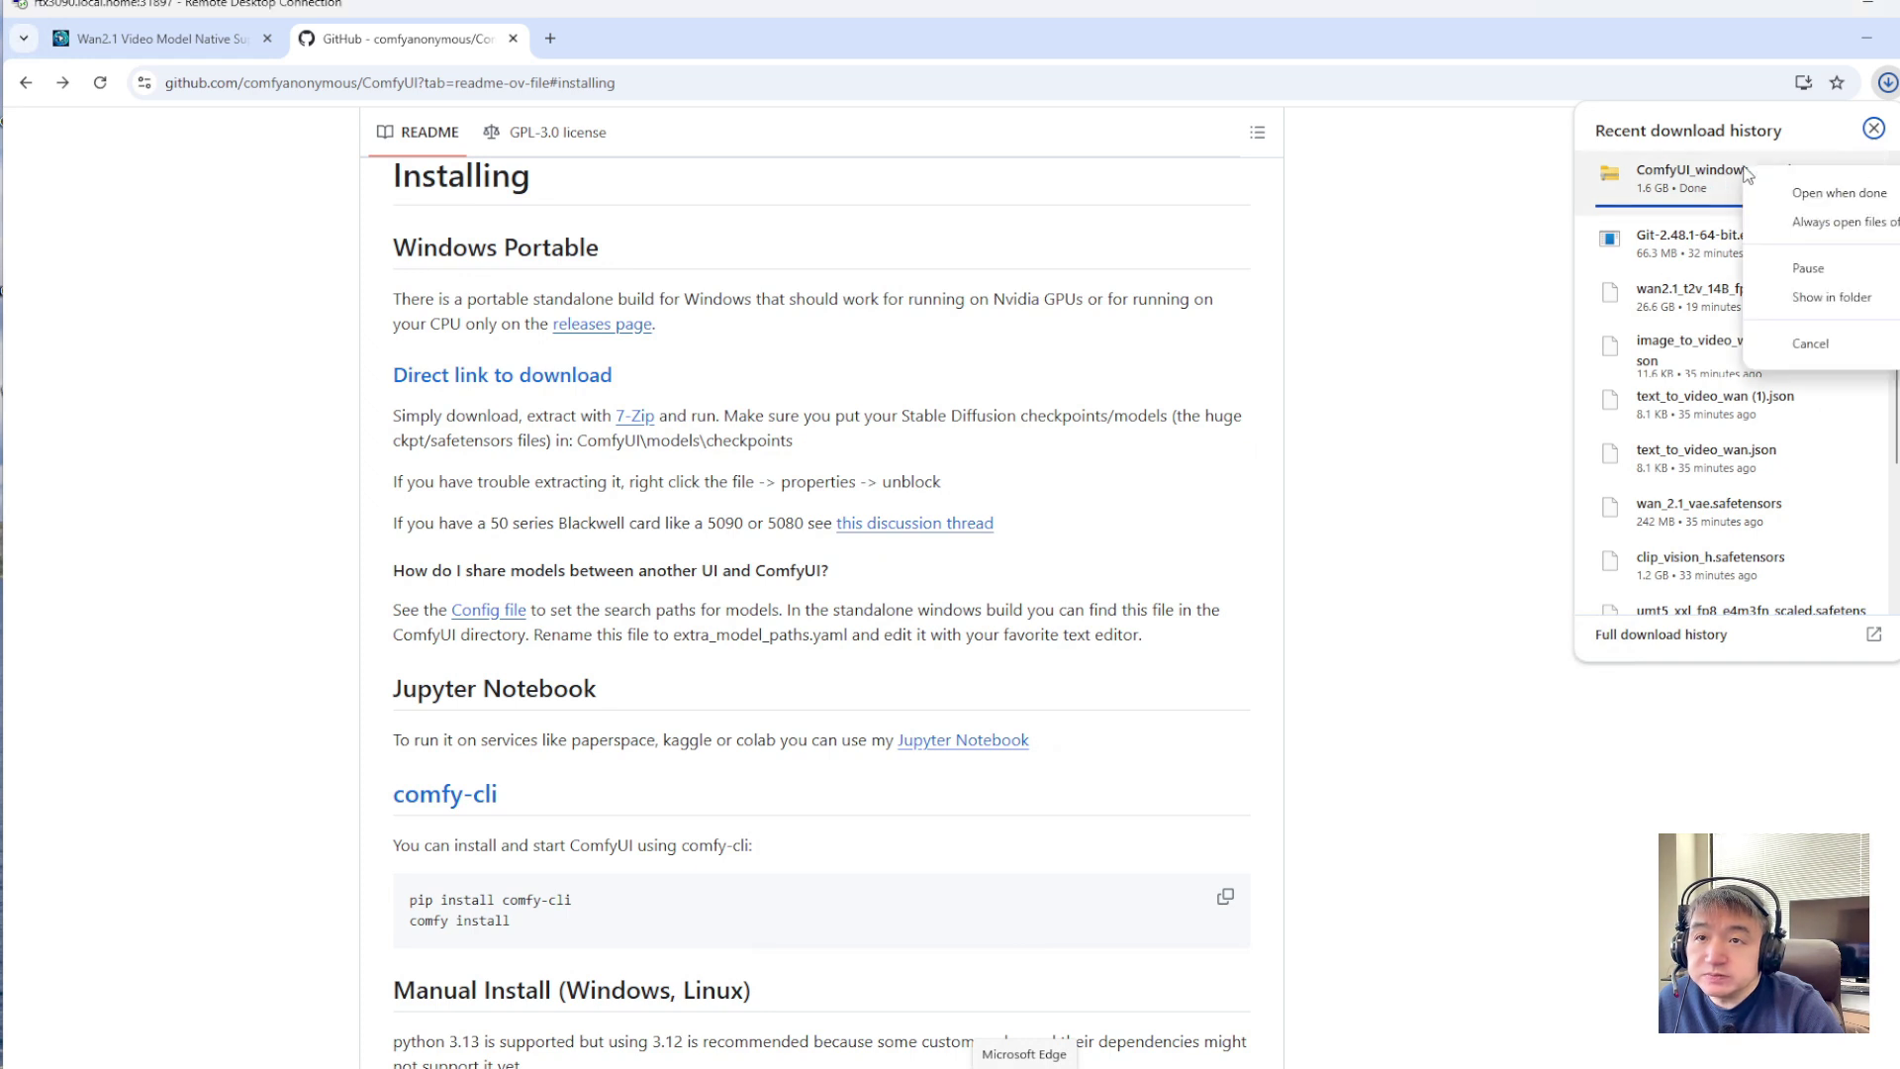
pyautogui.click(1831, 298)
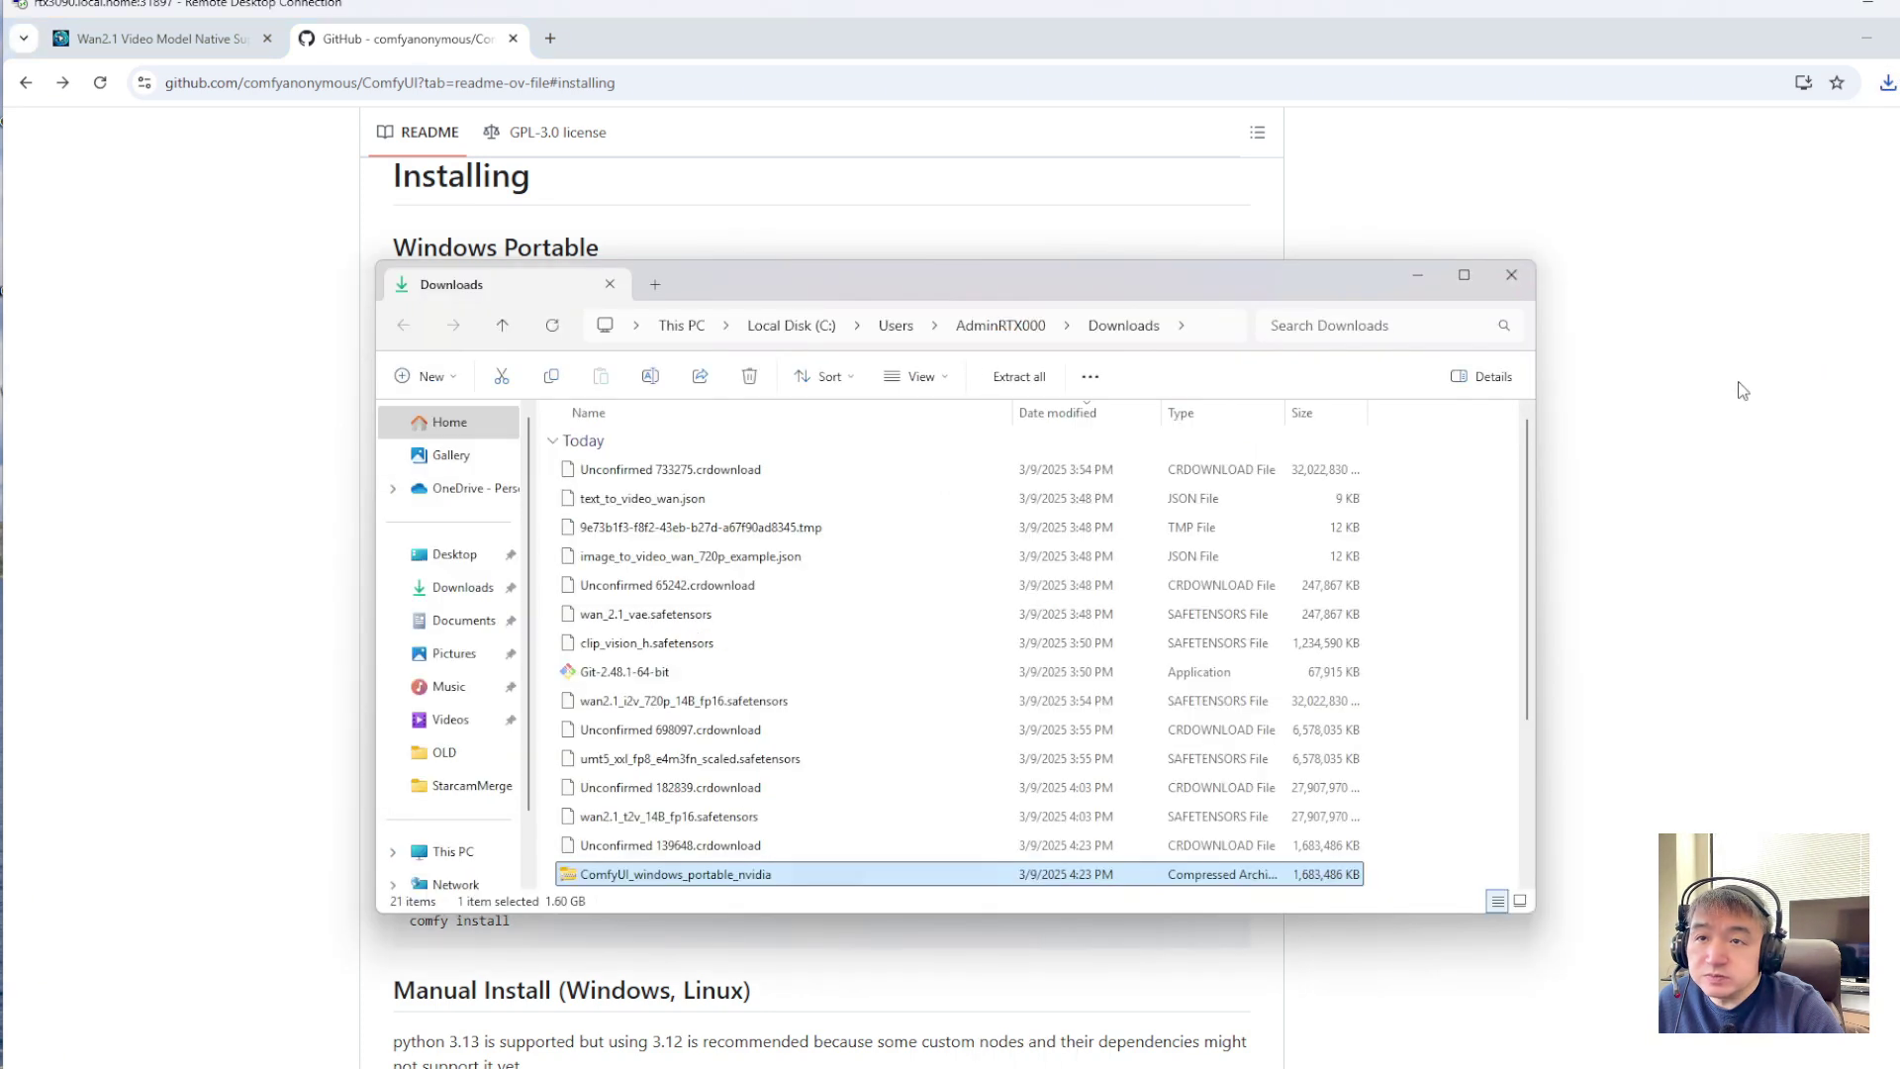
pyautogui.rightClick(663, 877)
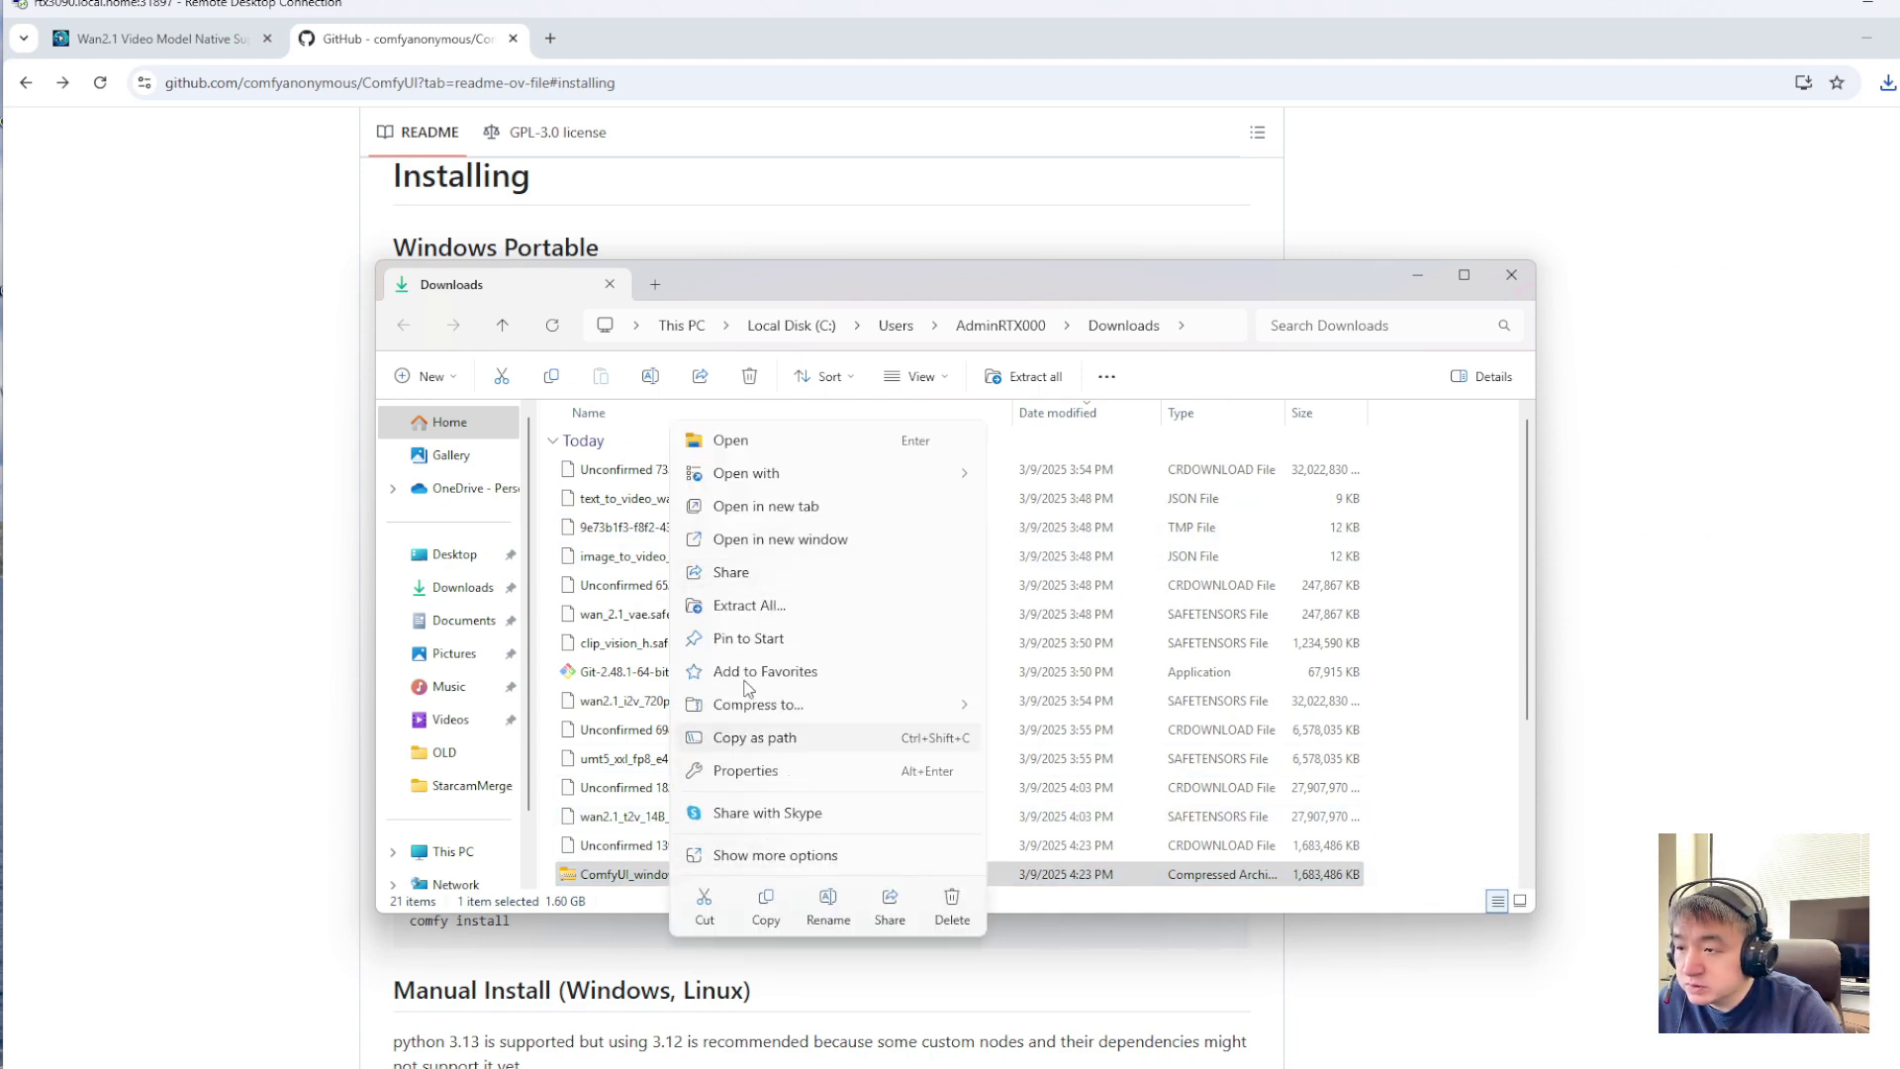
pyautogui.click(749, 604)
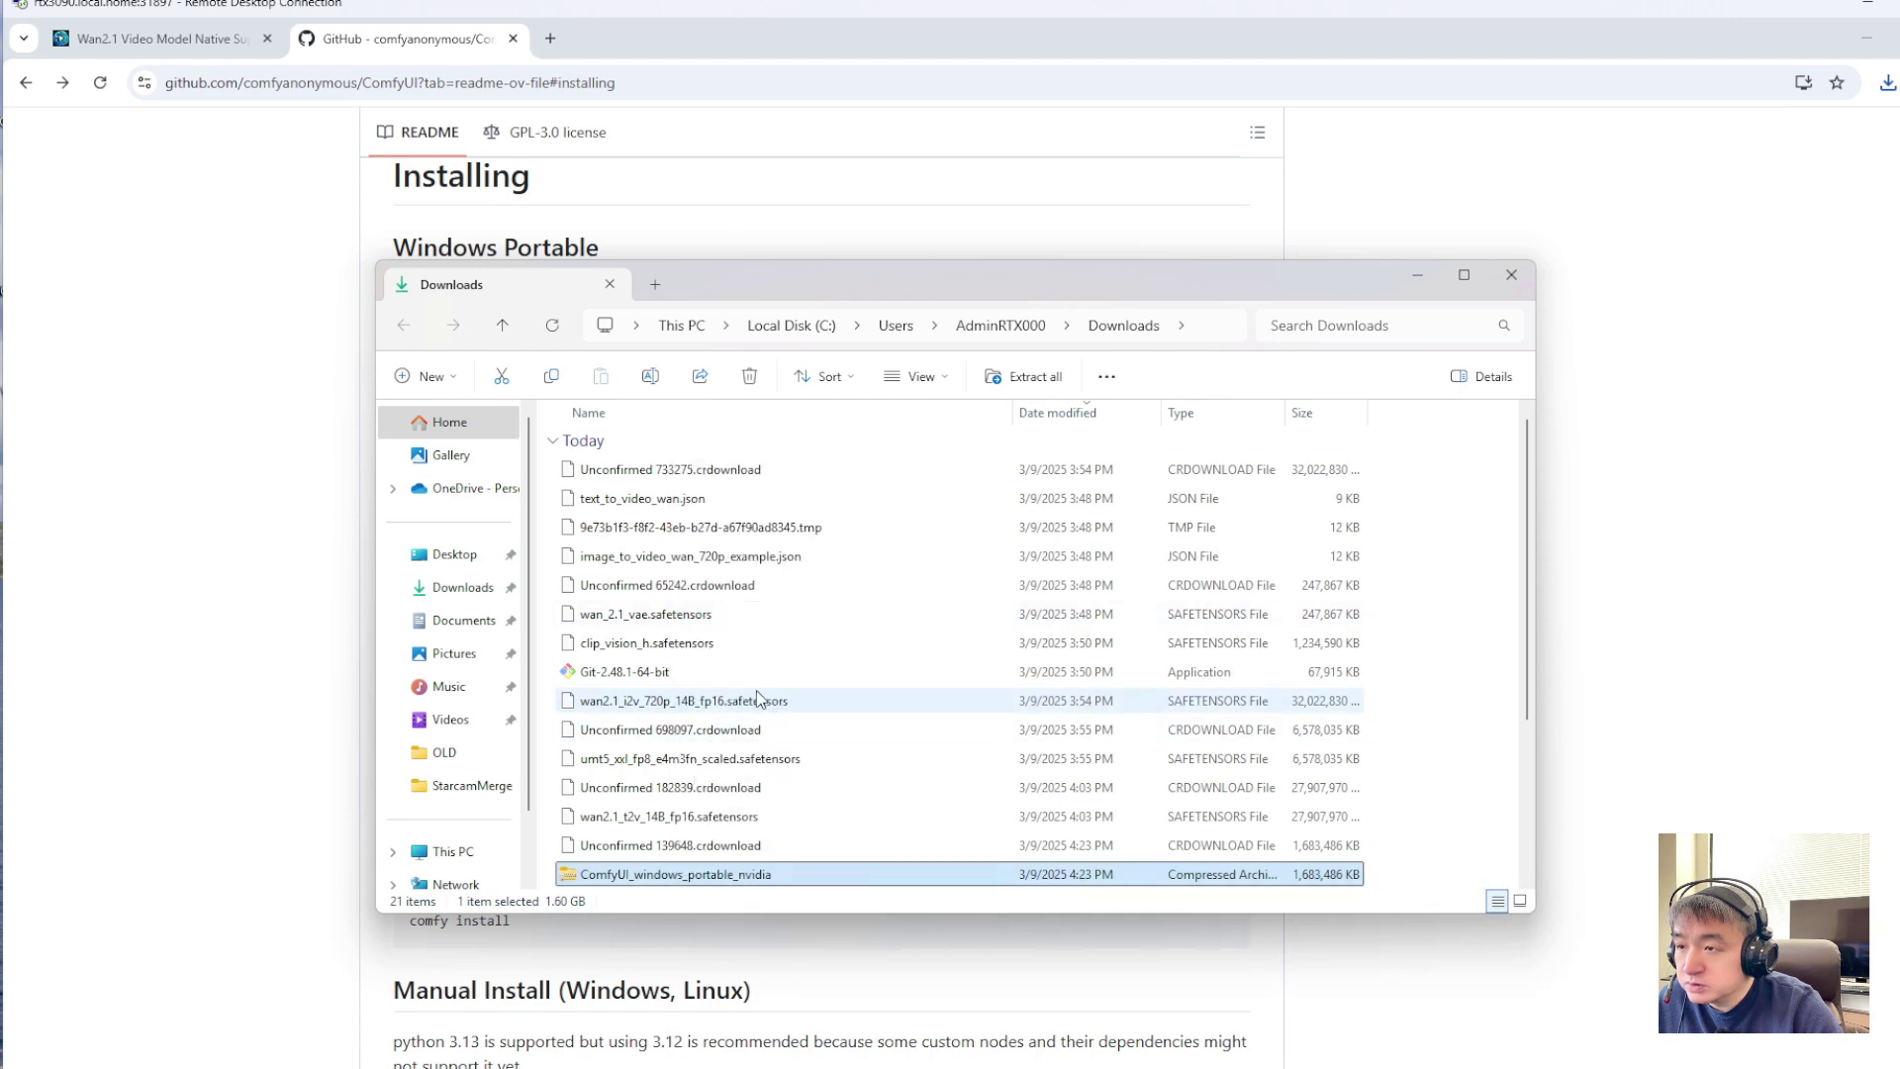
pyautogui.click(1020, 474)
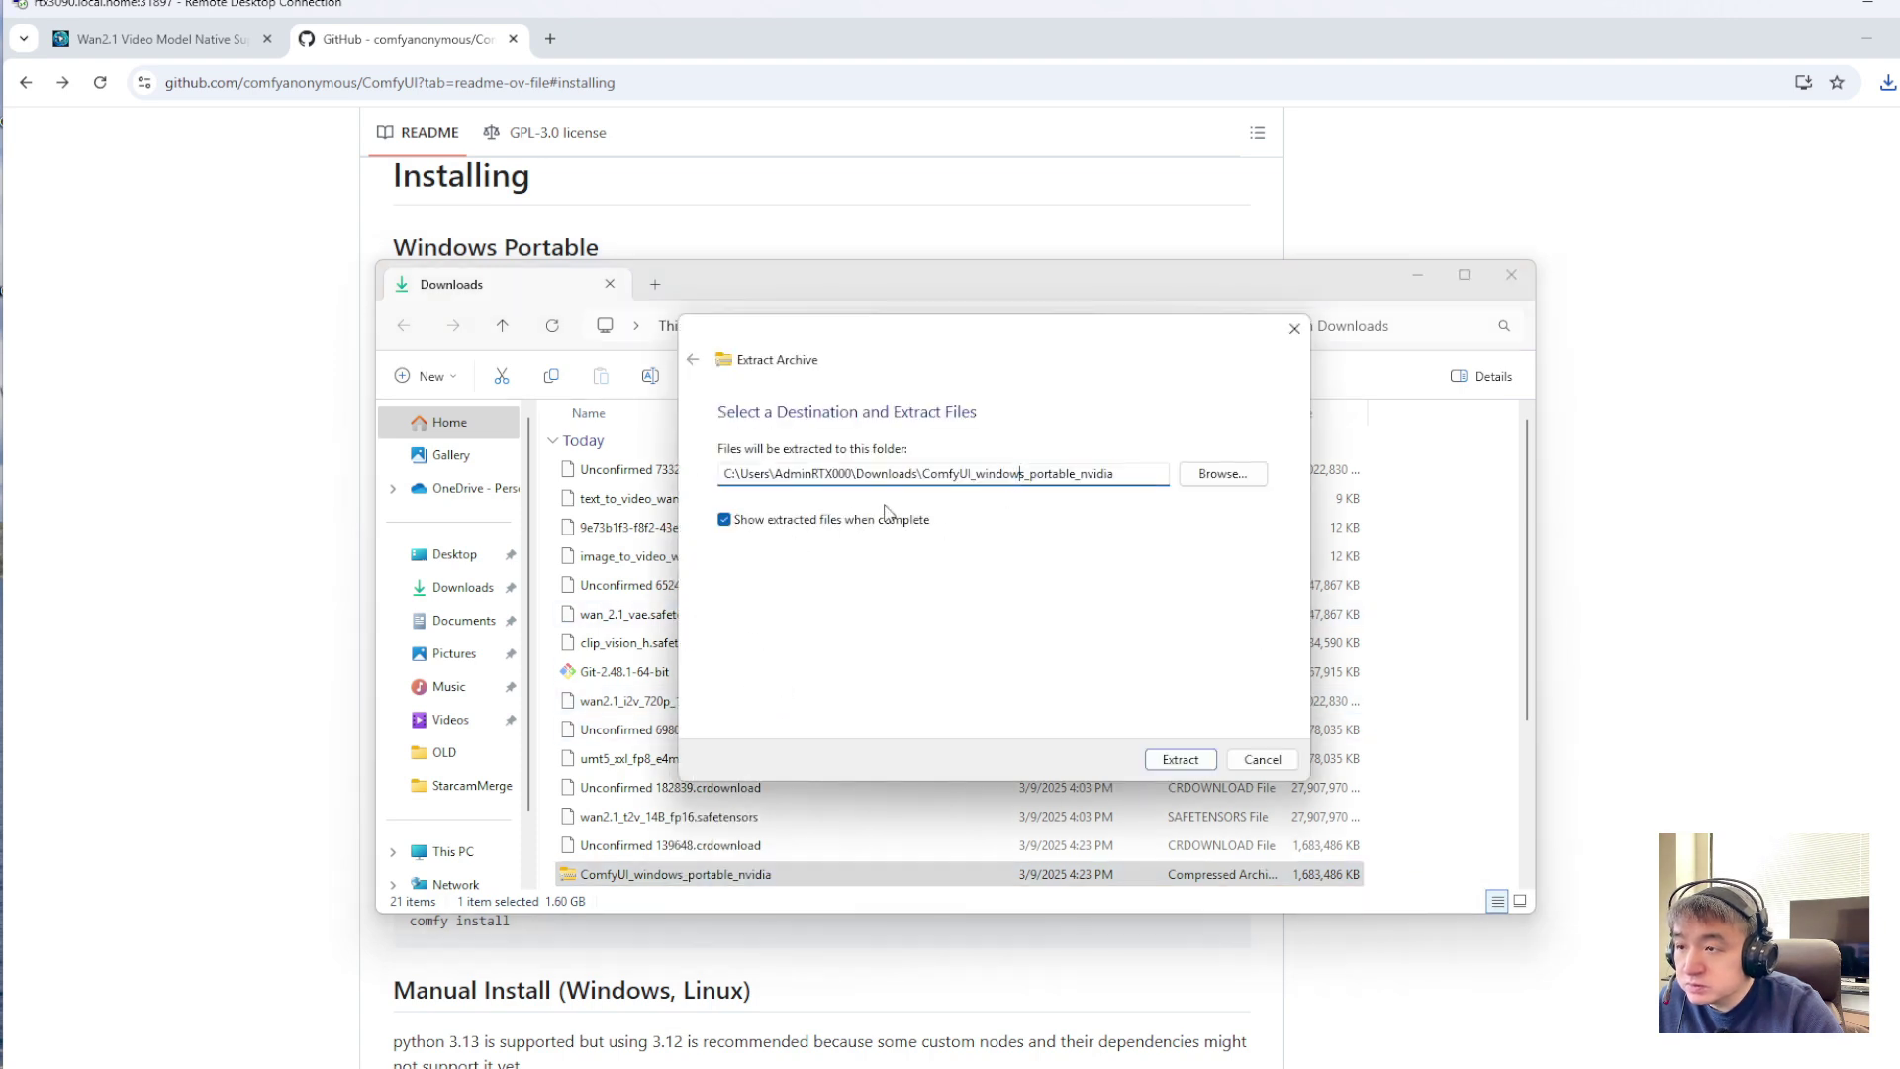
pyautogui.click(1178, 760)
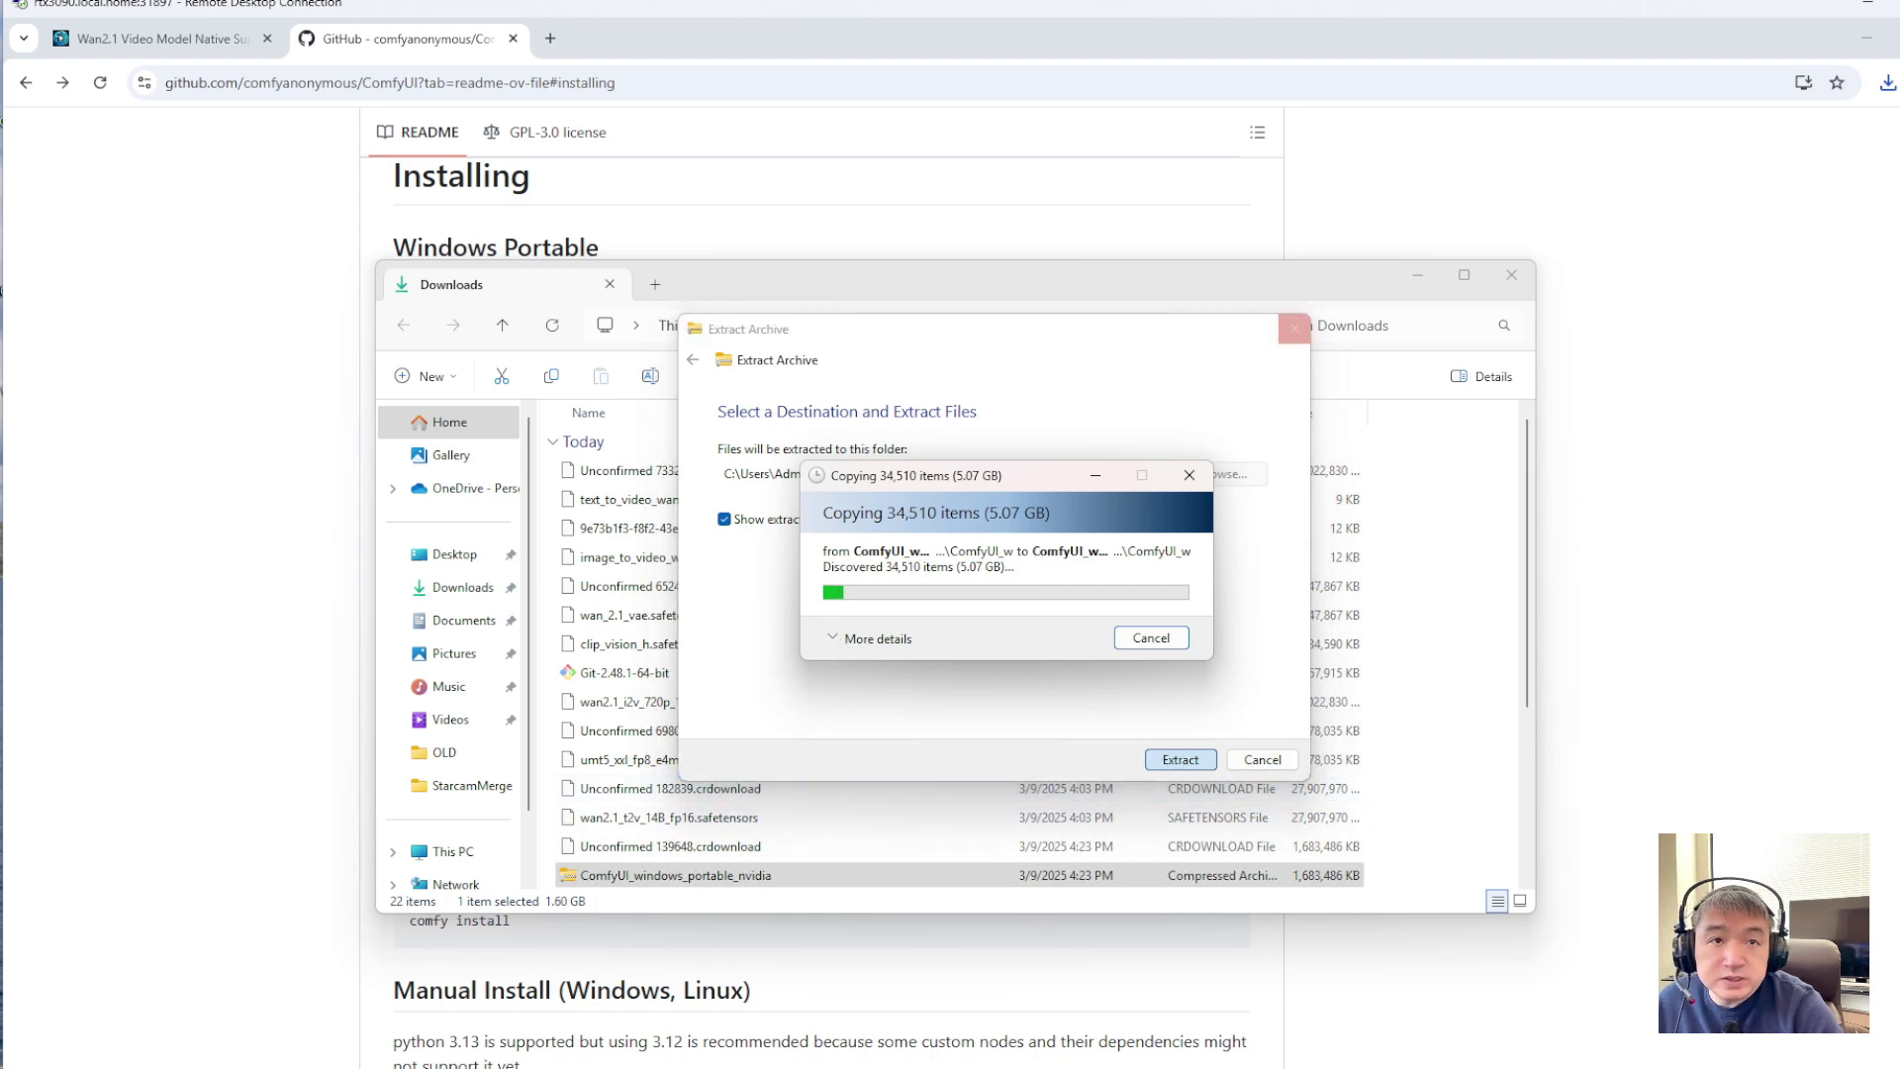
# Check the git clone line for ComfyUI-Manager in the Notepad notes
pyautogui.hotkey('alt', 'Tab')
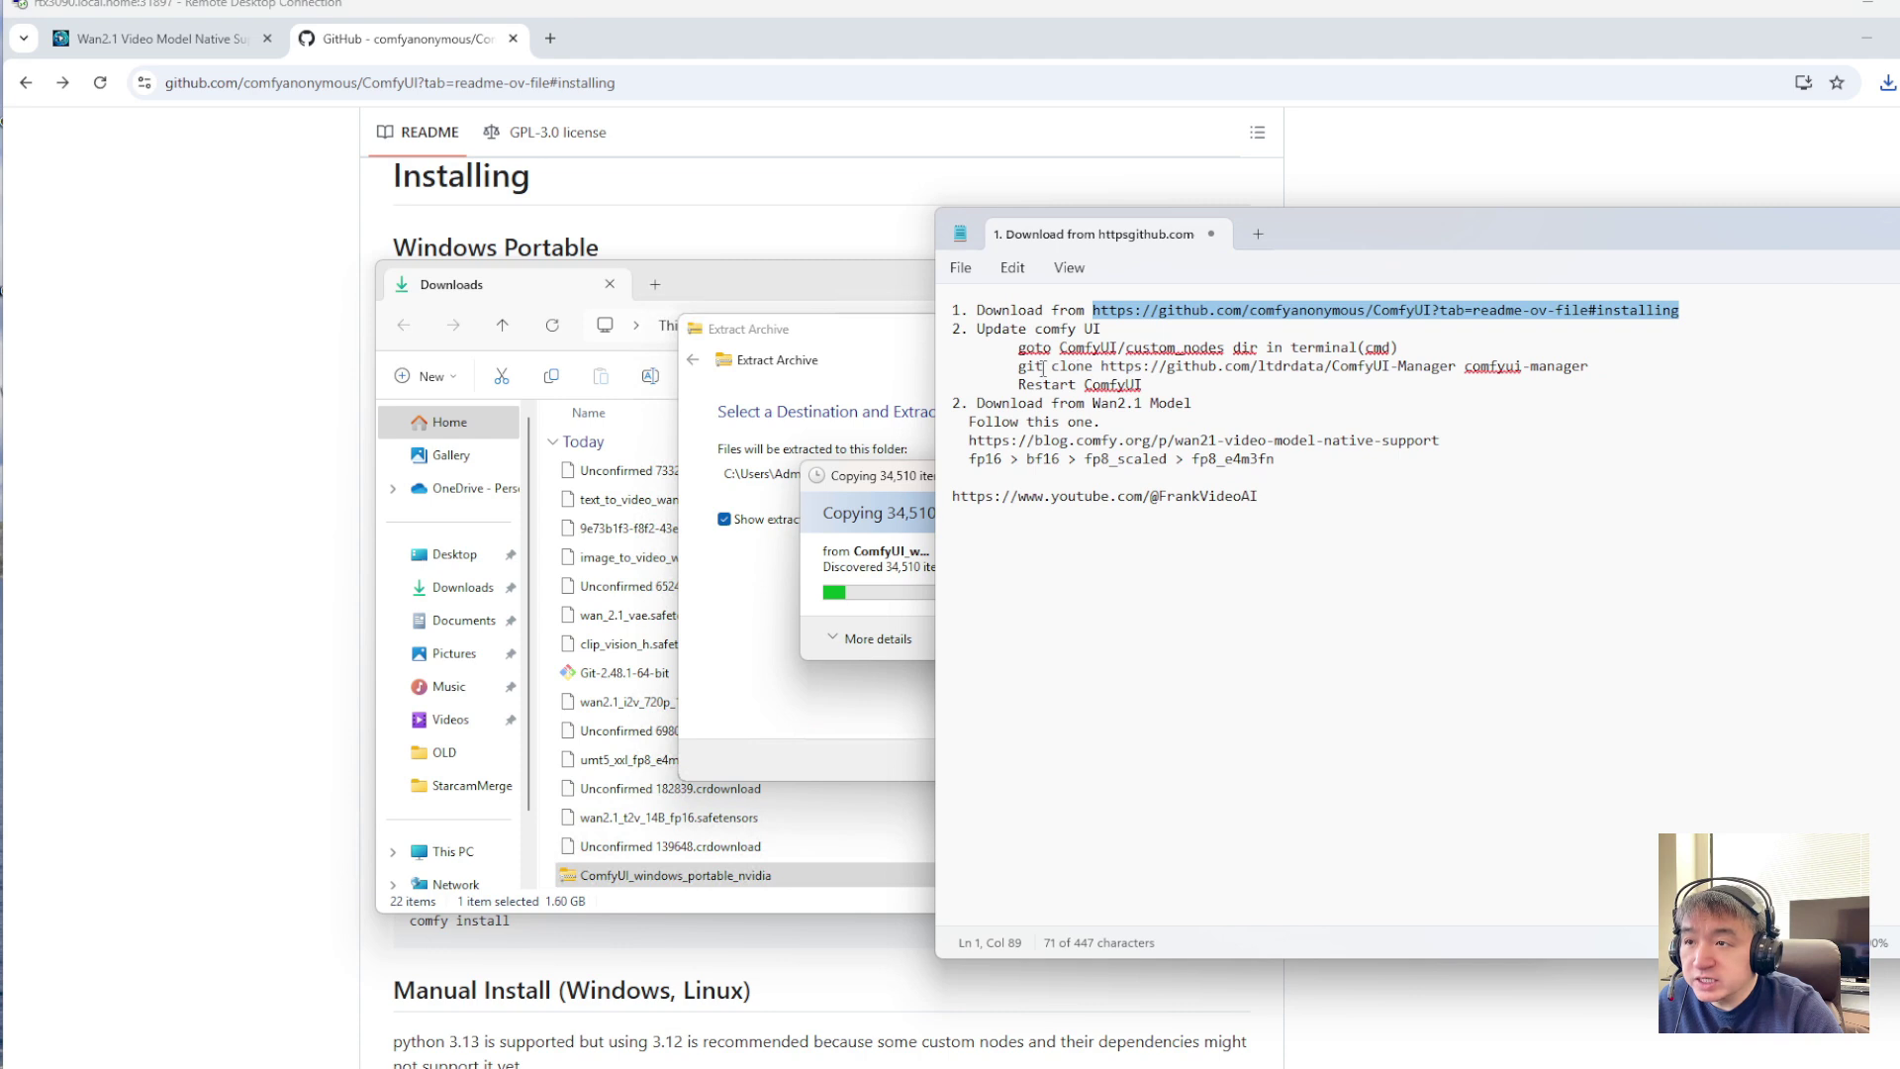
pyautogui.click(1042, 368)
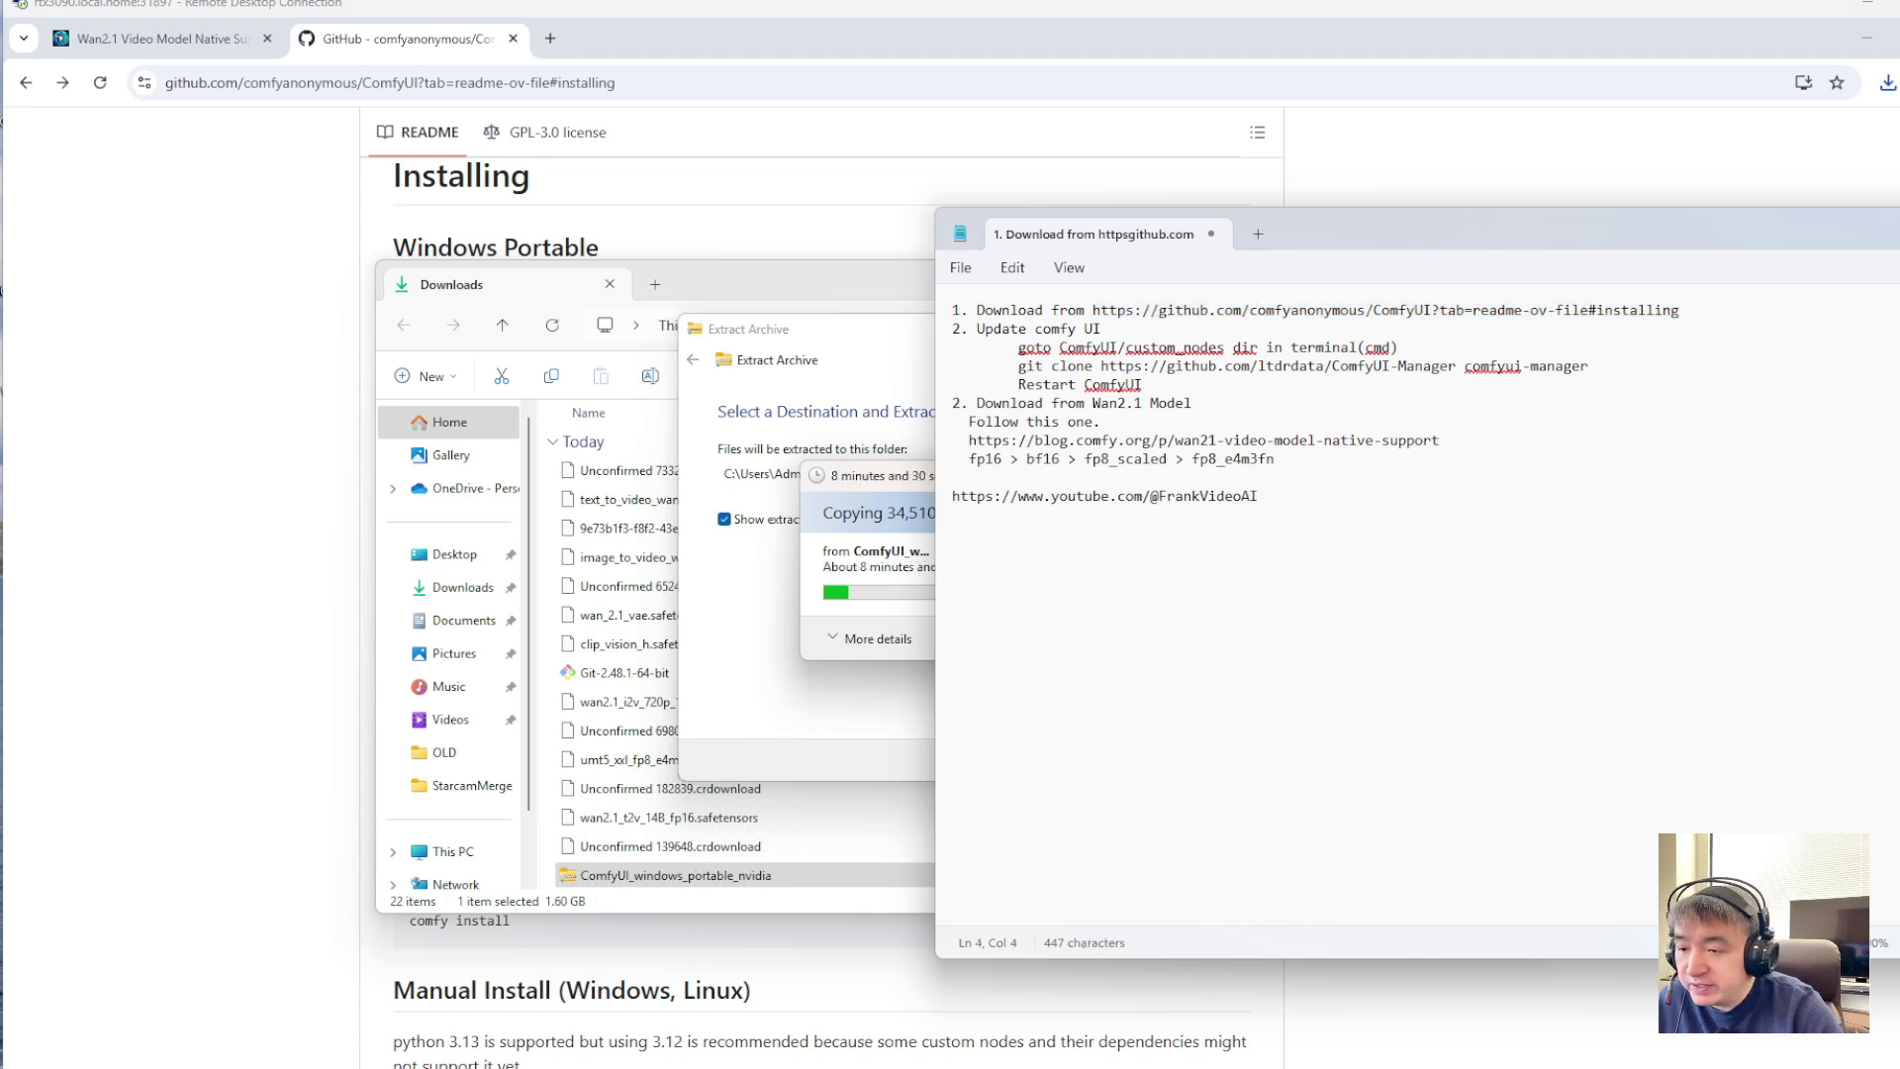
pyautogui.hotkey('alt', 'Tab')
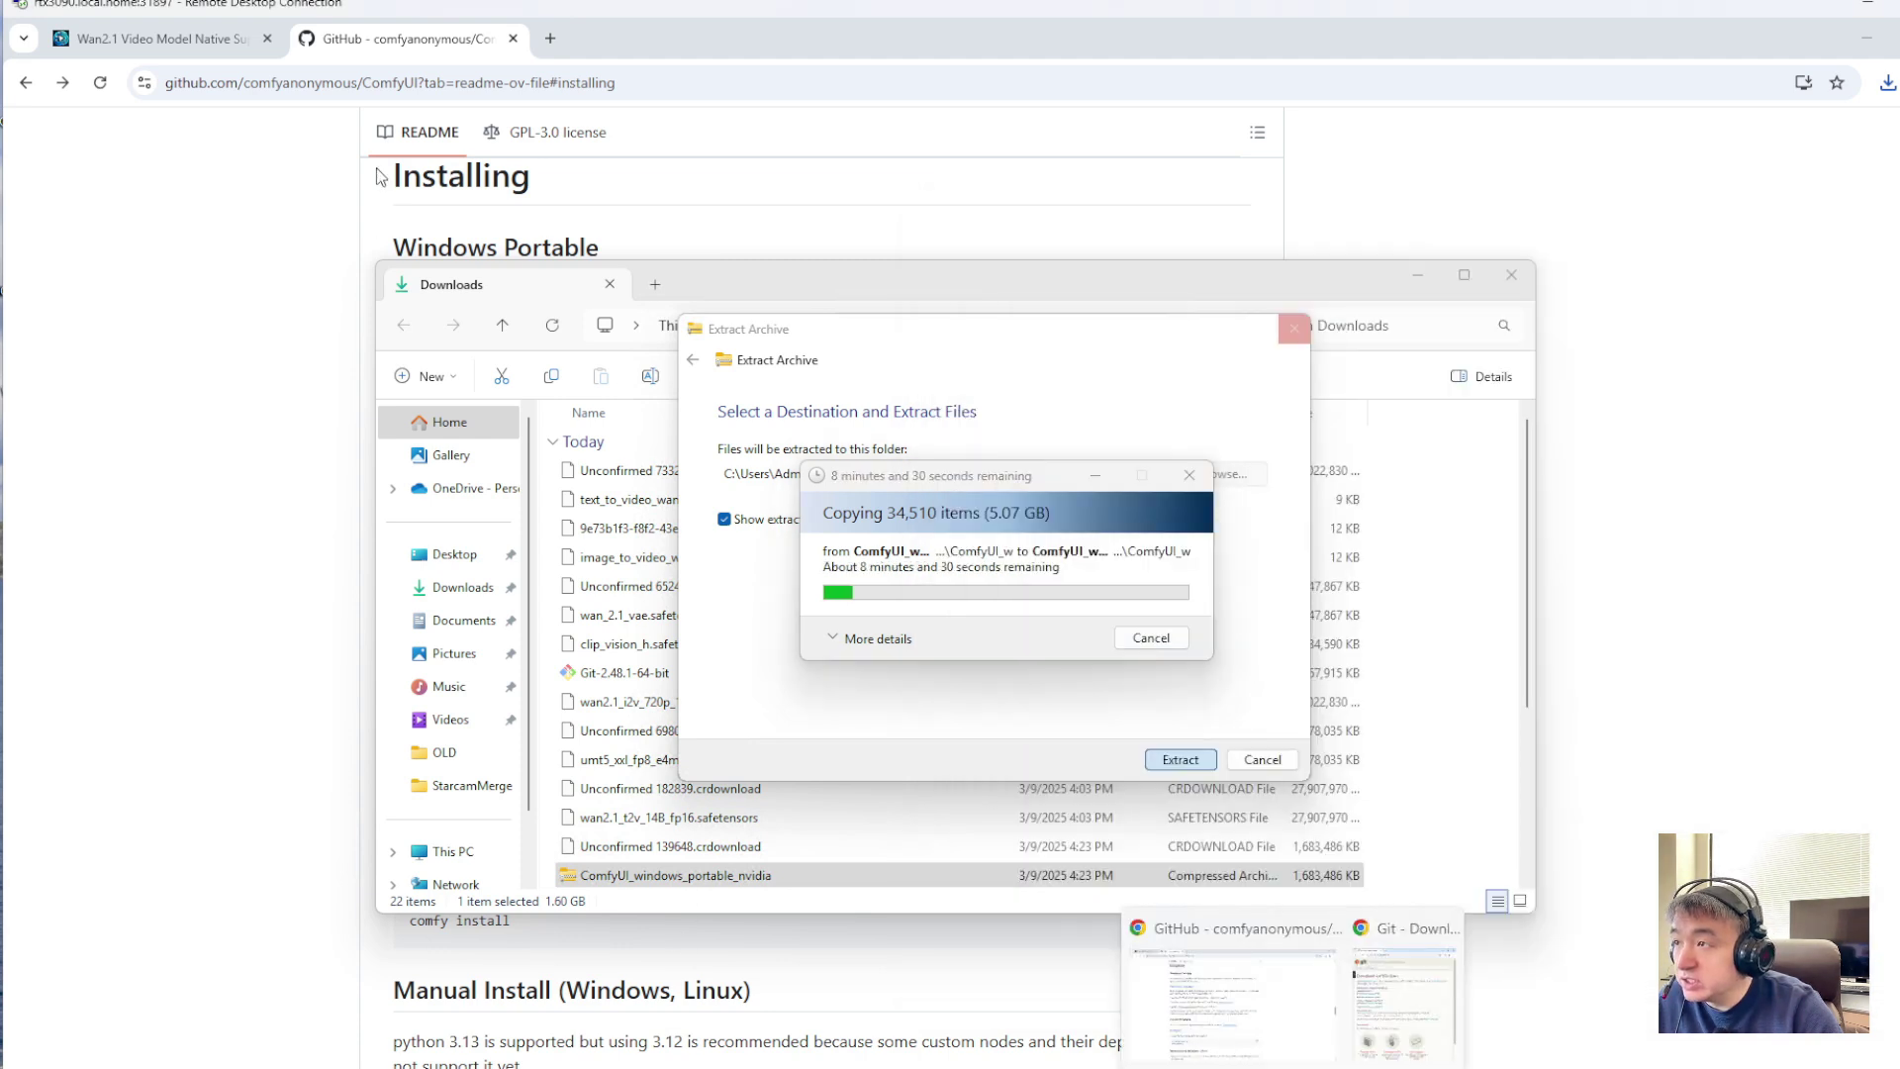
# Search the web for "git download" in a new tab and open Git's Download for Windows page
pyautogui.click(550, 38)
pyautogui.hotkey('ctrl', 't')
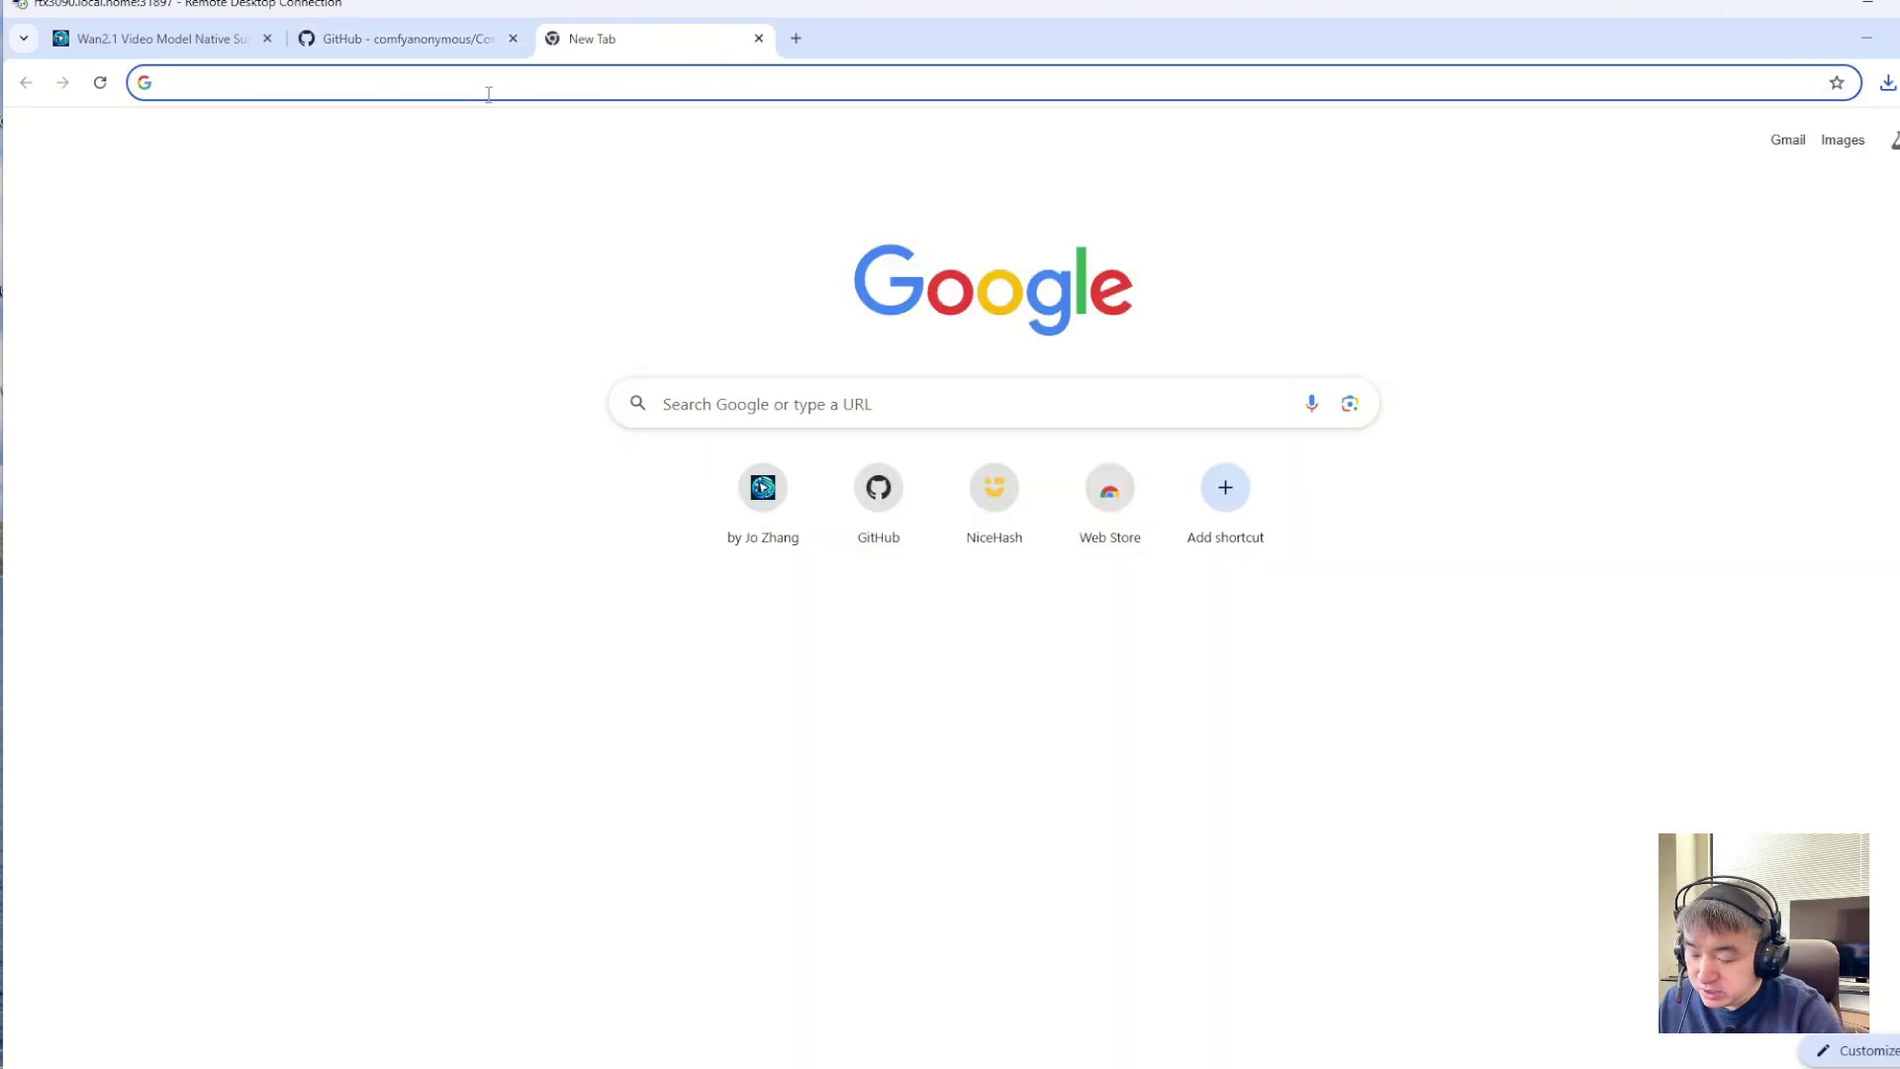
pyautogui.write('git ')
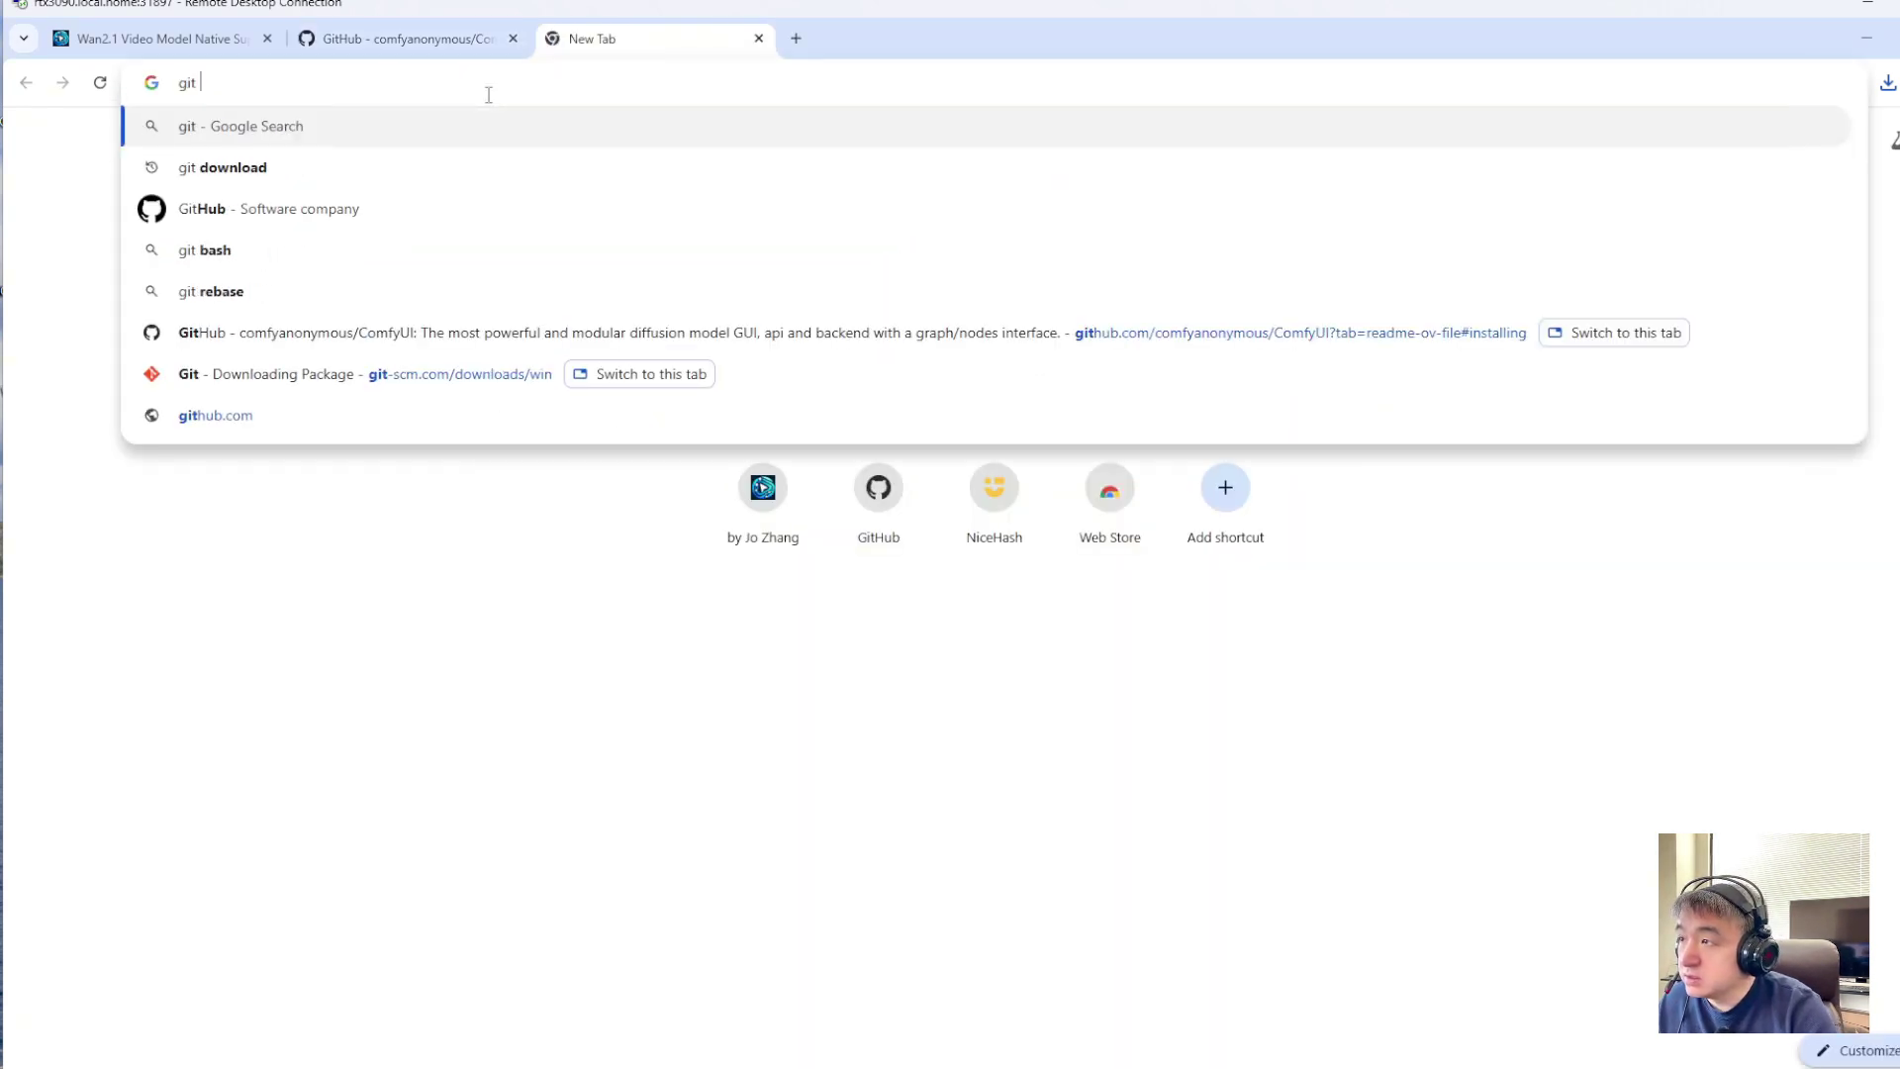
pyautogui.write('downl')
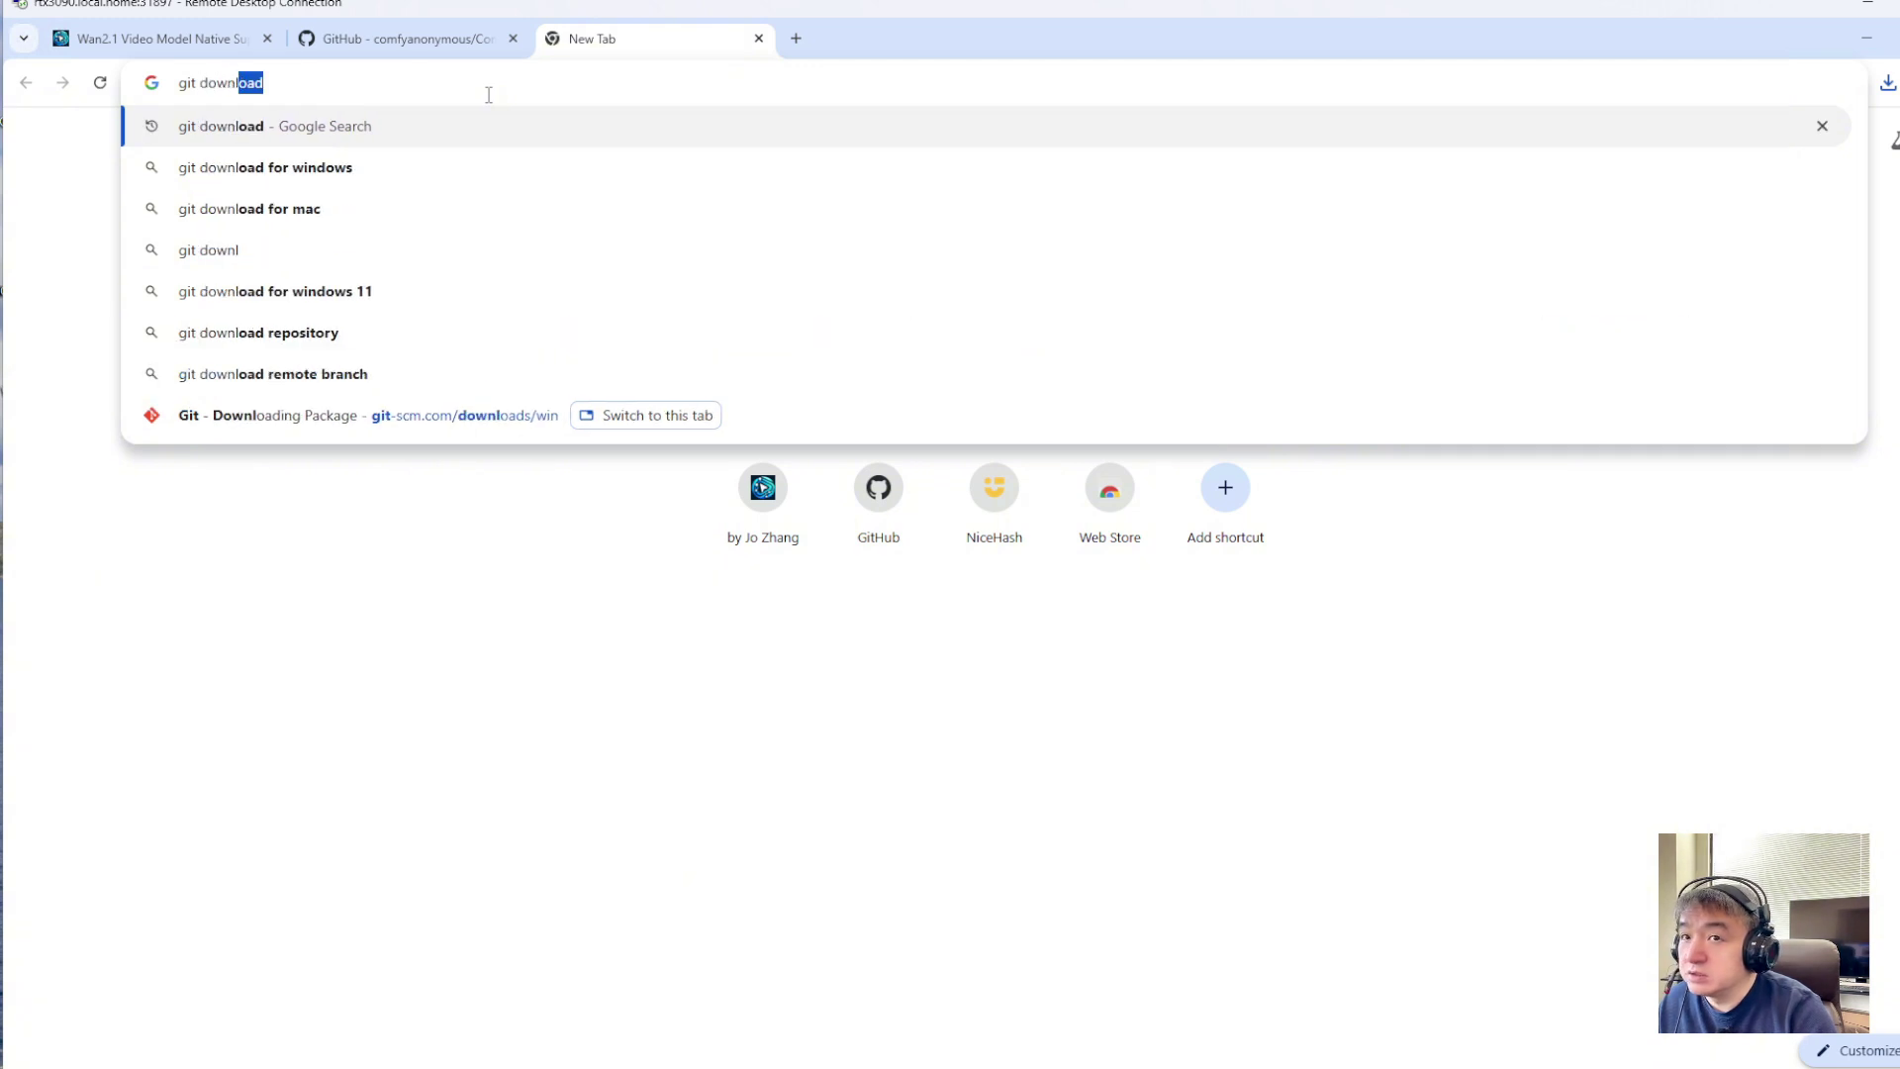
pyautogui.press('Return')
pyautogui.click(297, 443)
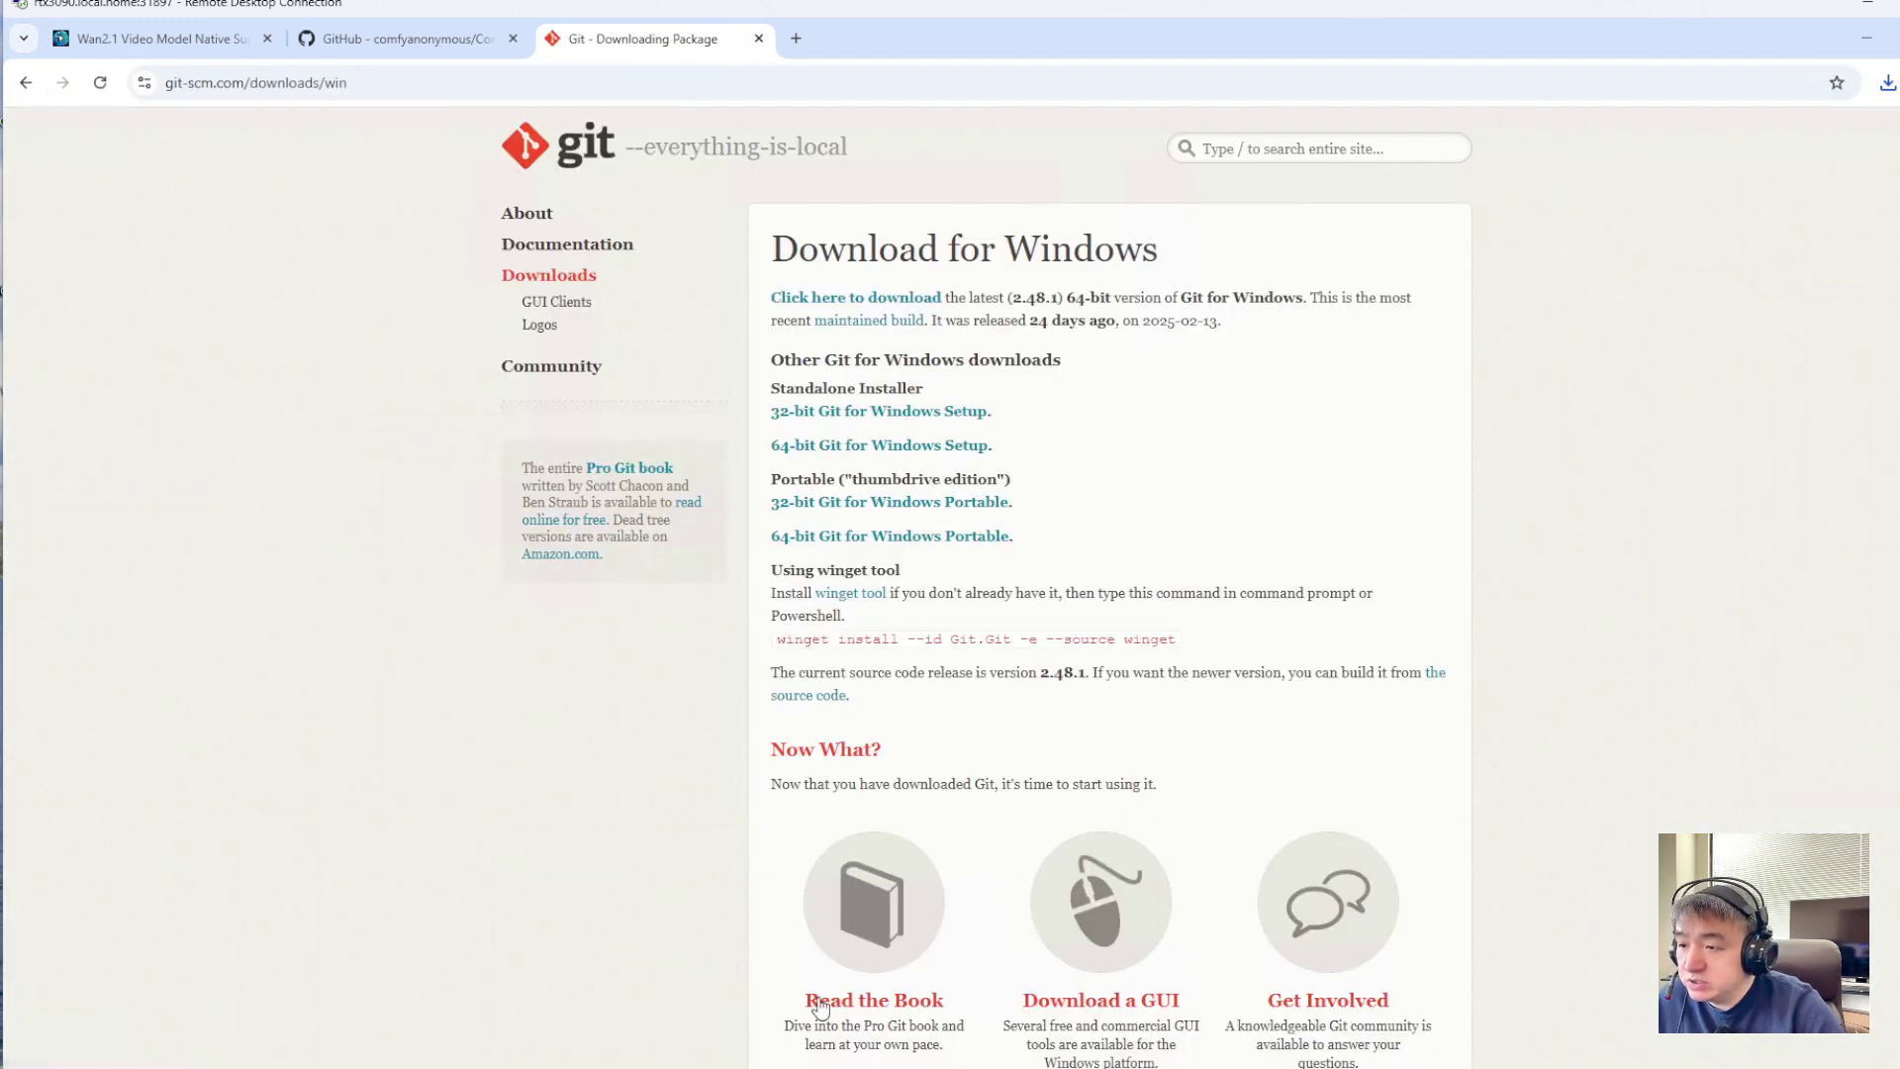
# Switch to the Downloads folder in File Explorer and launch the Git-2.48.1-64-bit installer
pyautogui.click(890, 1009)
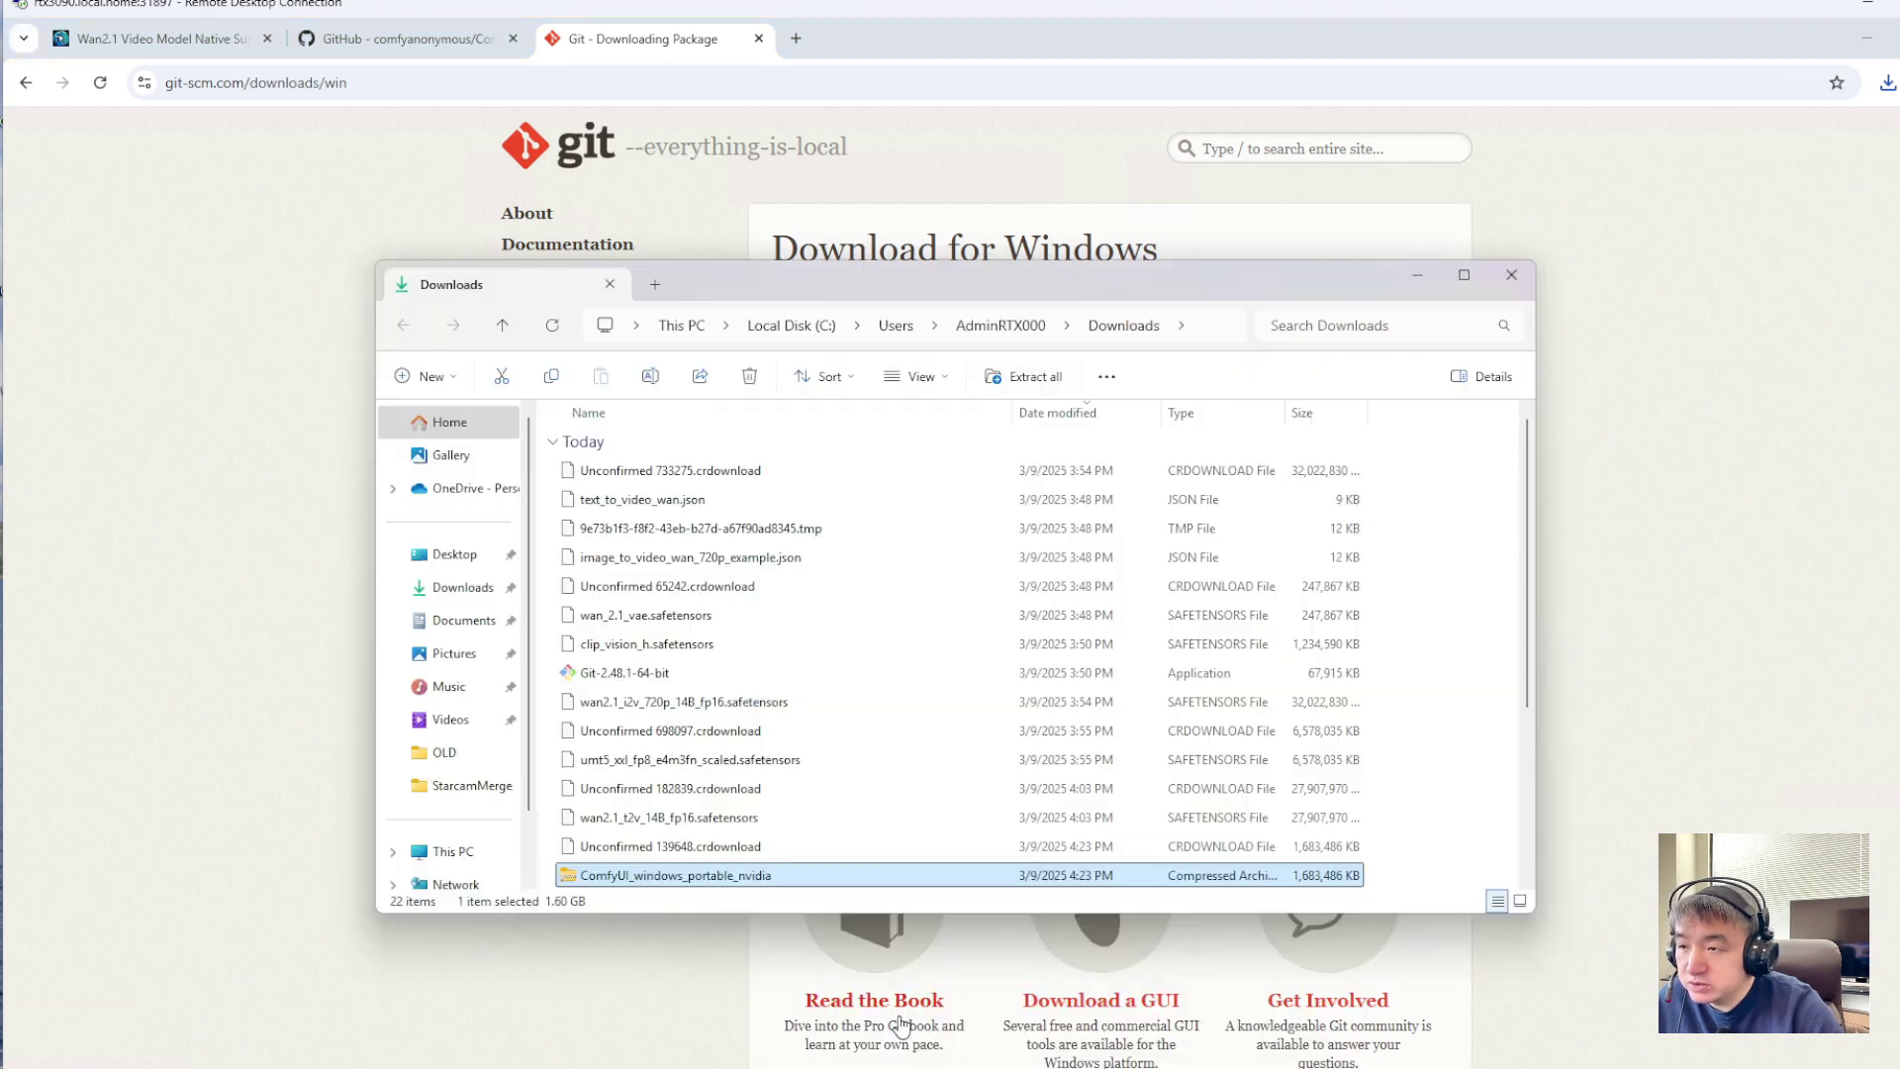
pyautogui.scroll(-1, 692, 733)
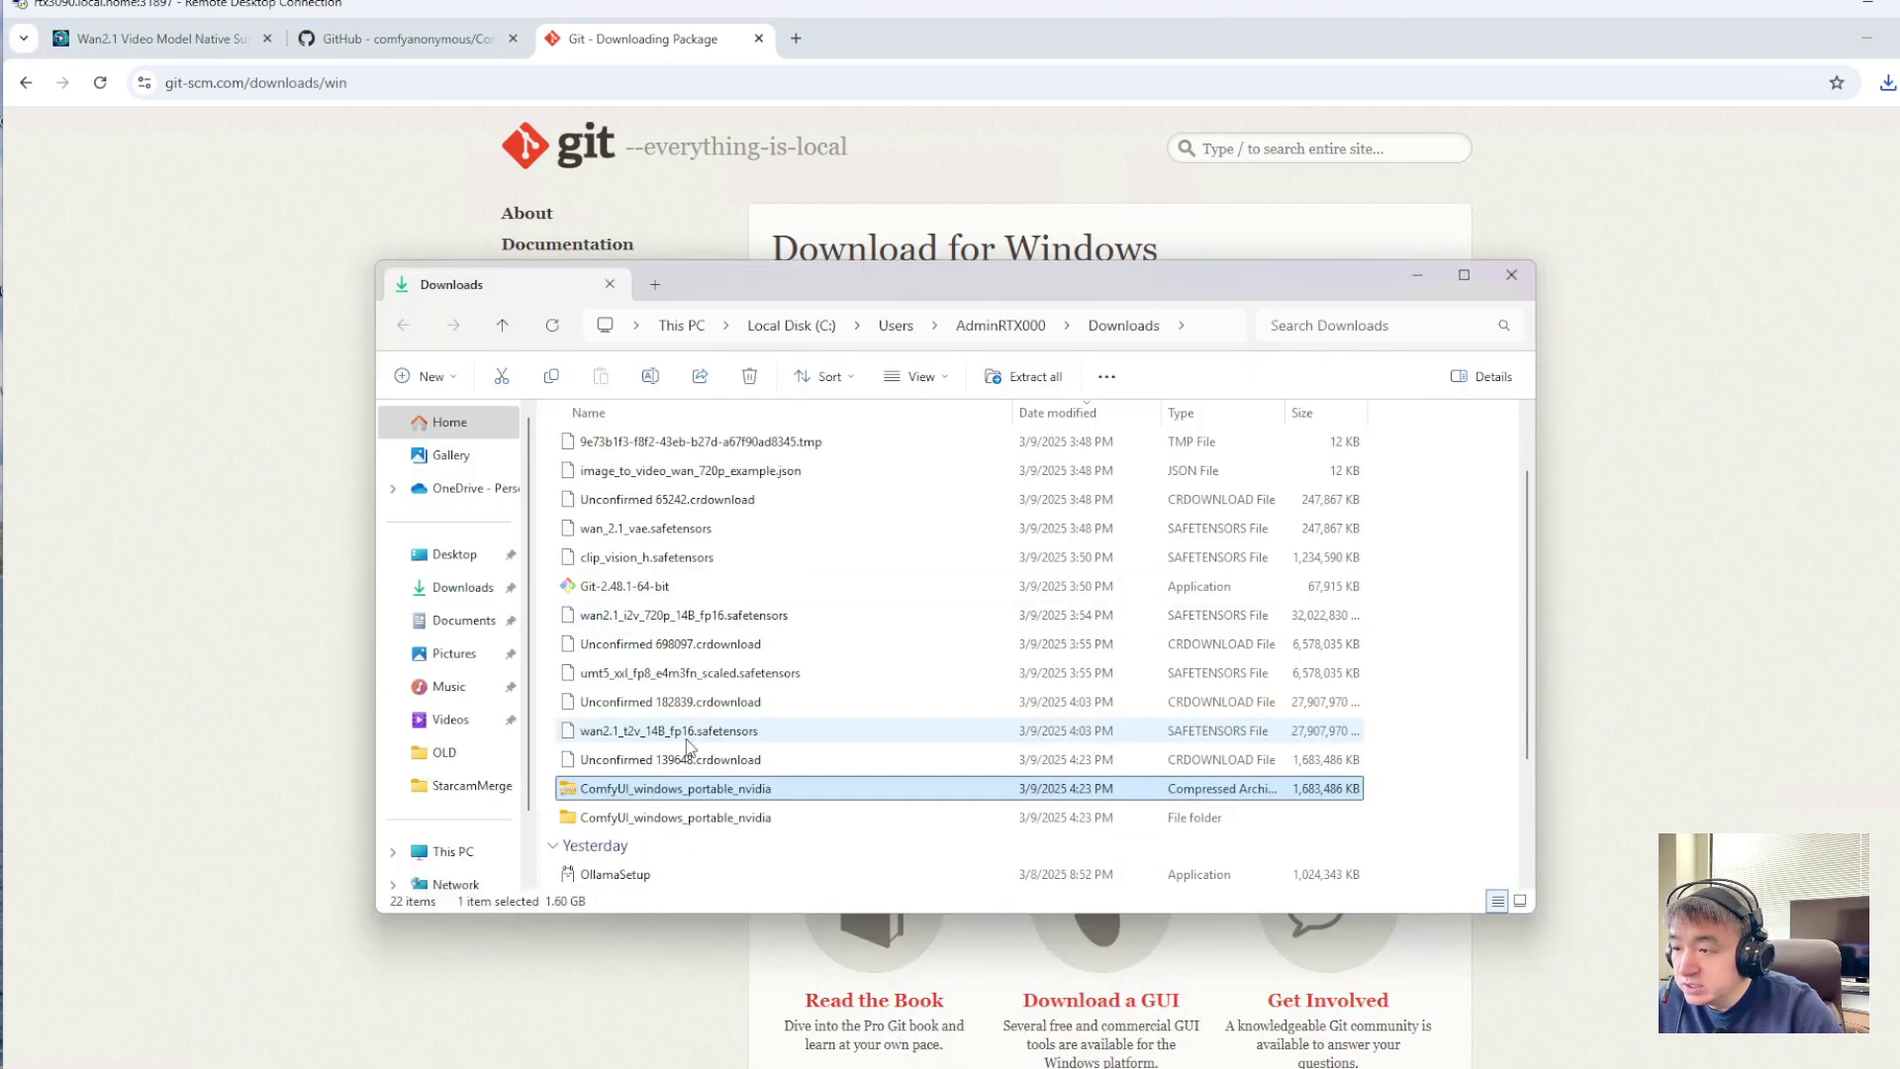
pyautogui.doubleClick(630, 590)
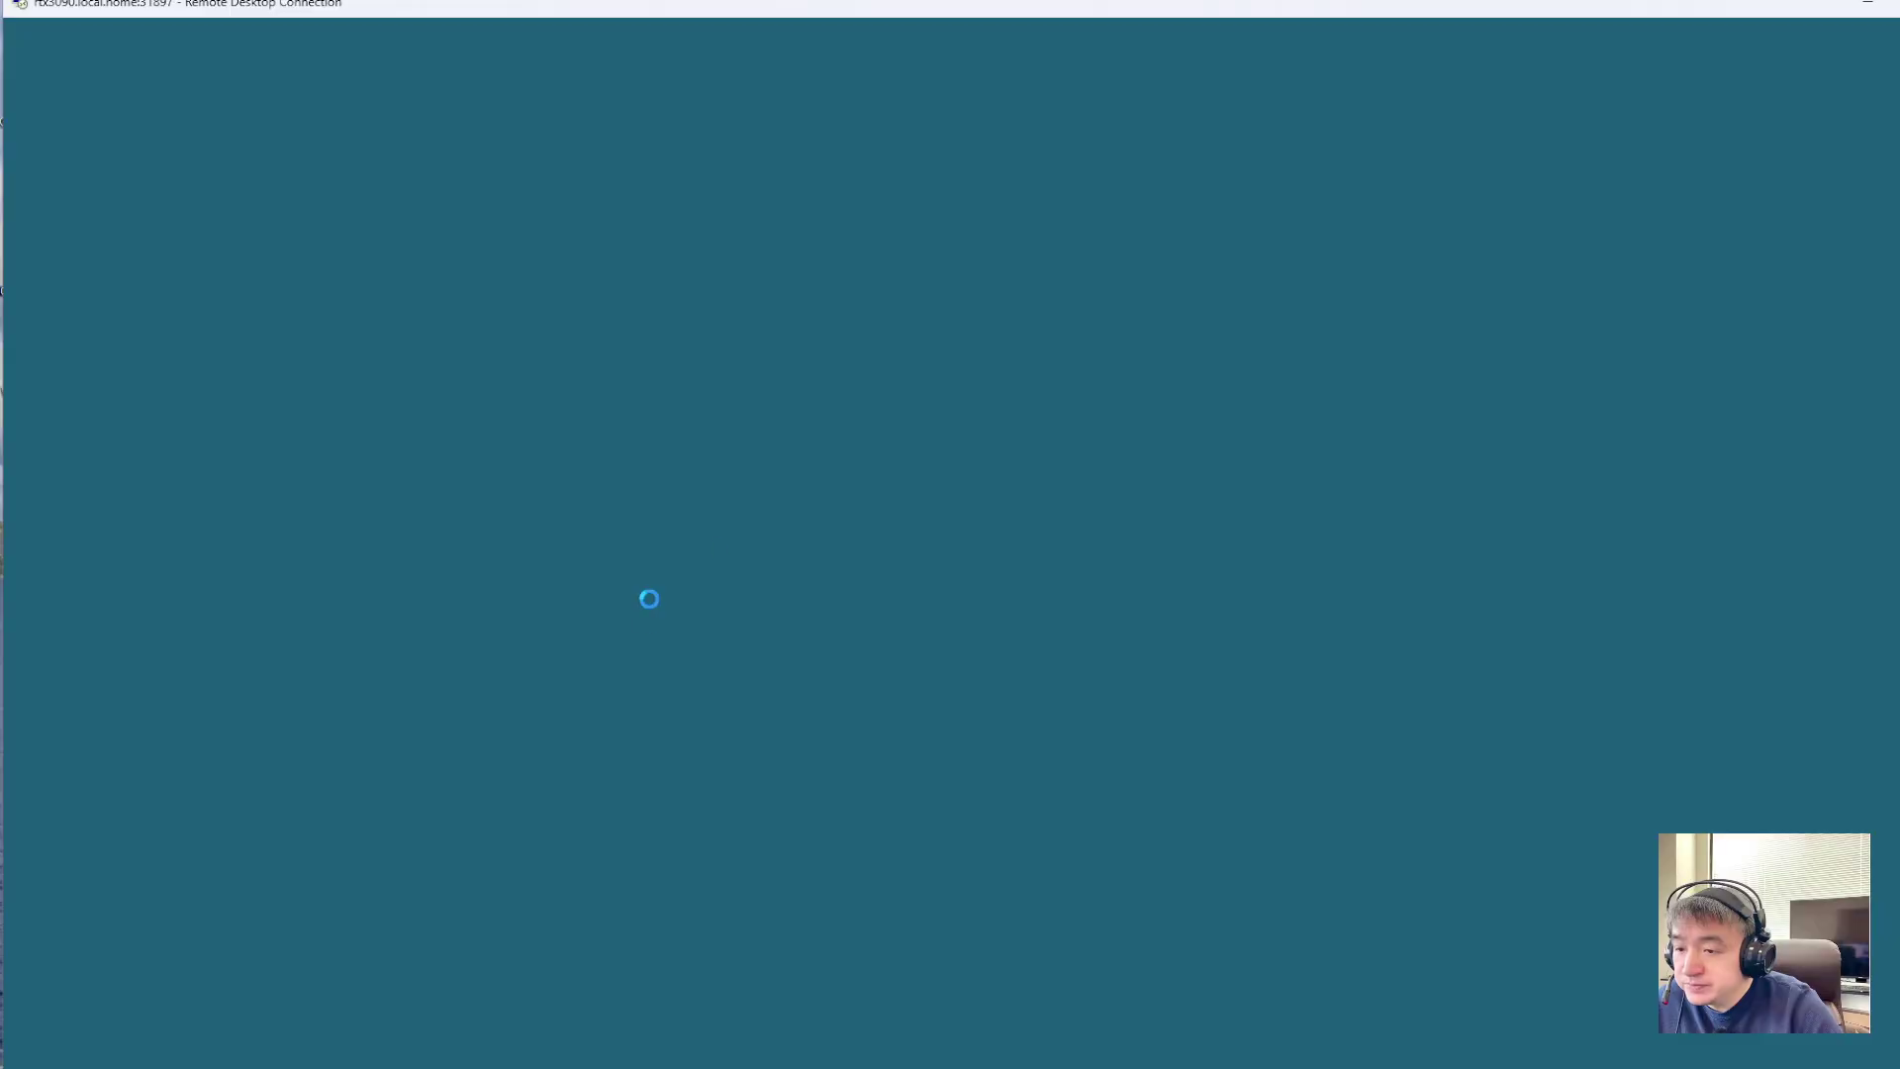
# Allow the Git 2.48.1 installer to run, pass its licence page and keep the defaults, including Vim as the default editor
pyautogui.click(921, 742)
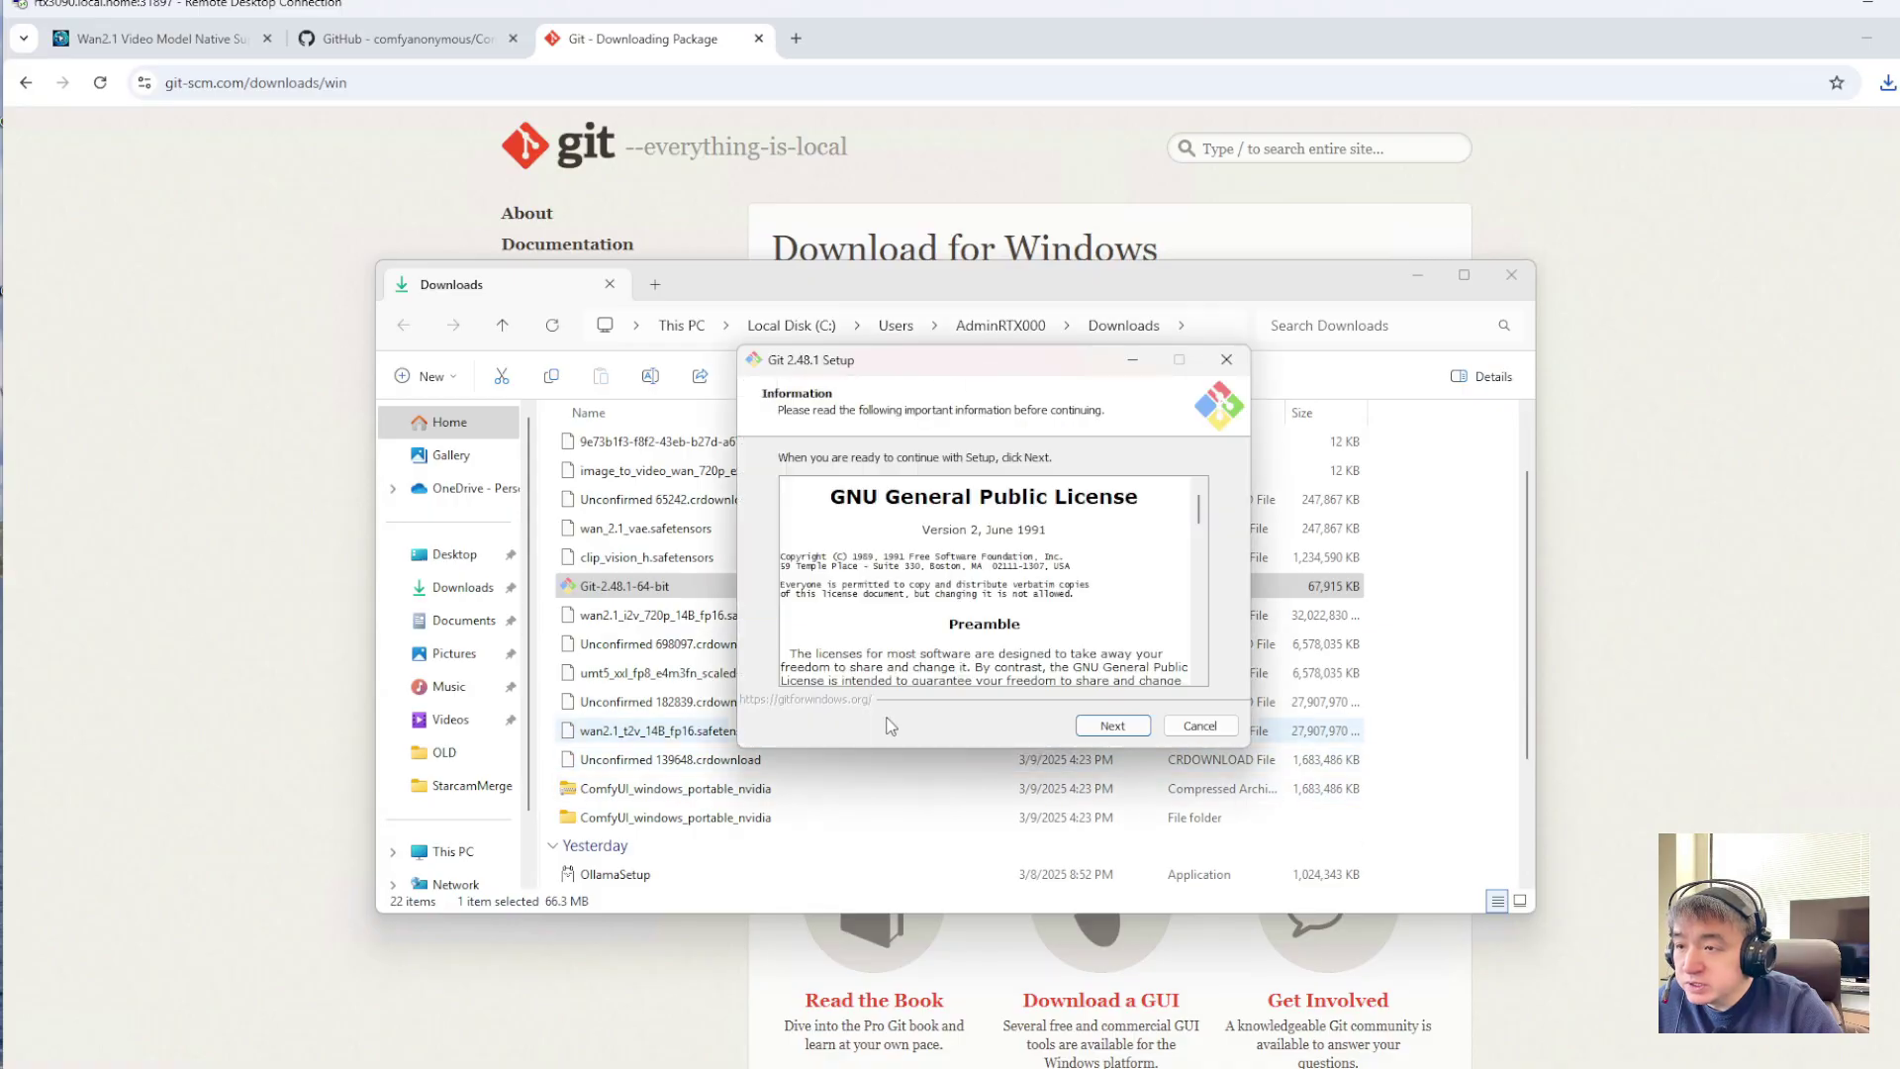
pyautogui.click(1110, 728)
pyautogui.click(1106, 729)
pyautogui.click(1108, 730)
pyautogui.click(1110, 729)
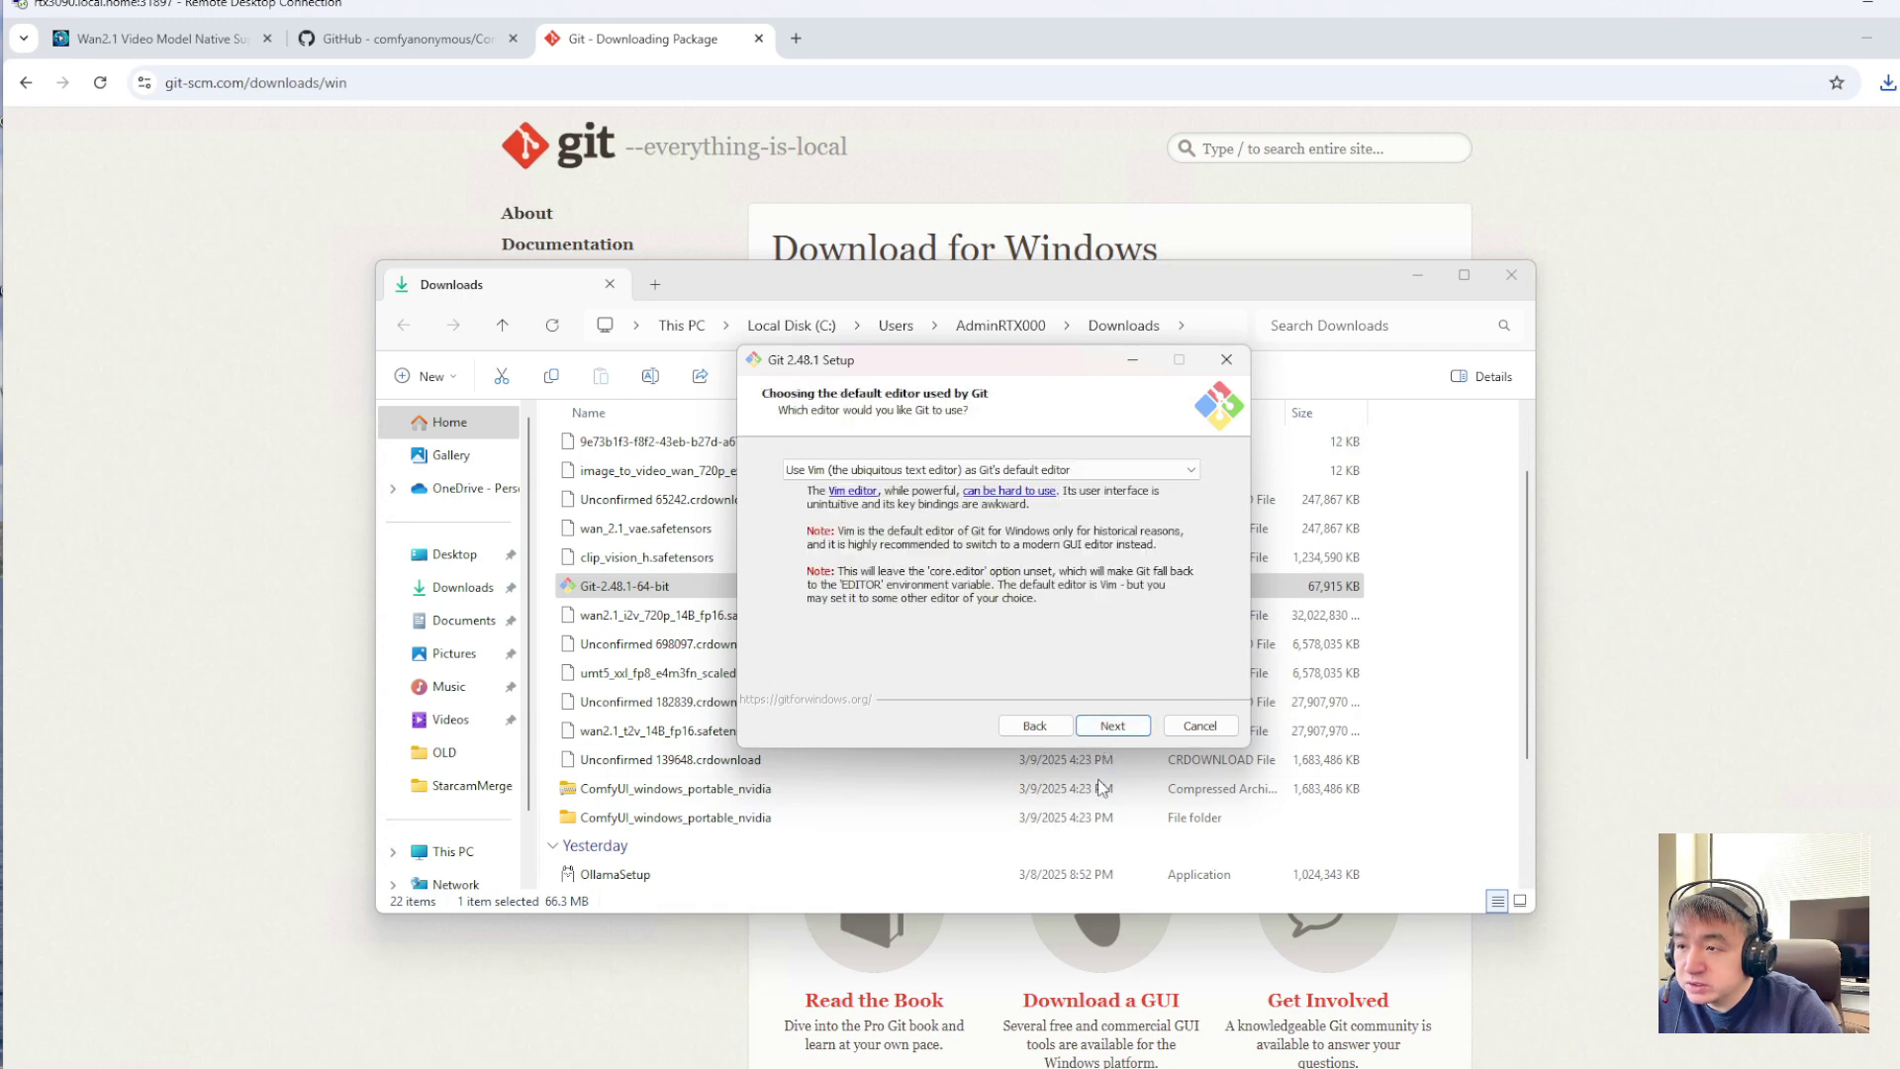
pyautogui.click(1110, 729)
pyautogui.click(1110, 729)
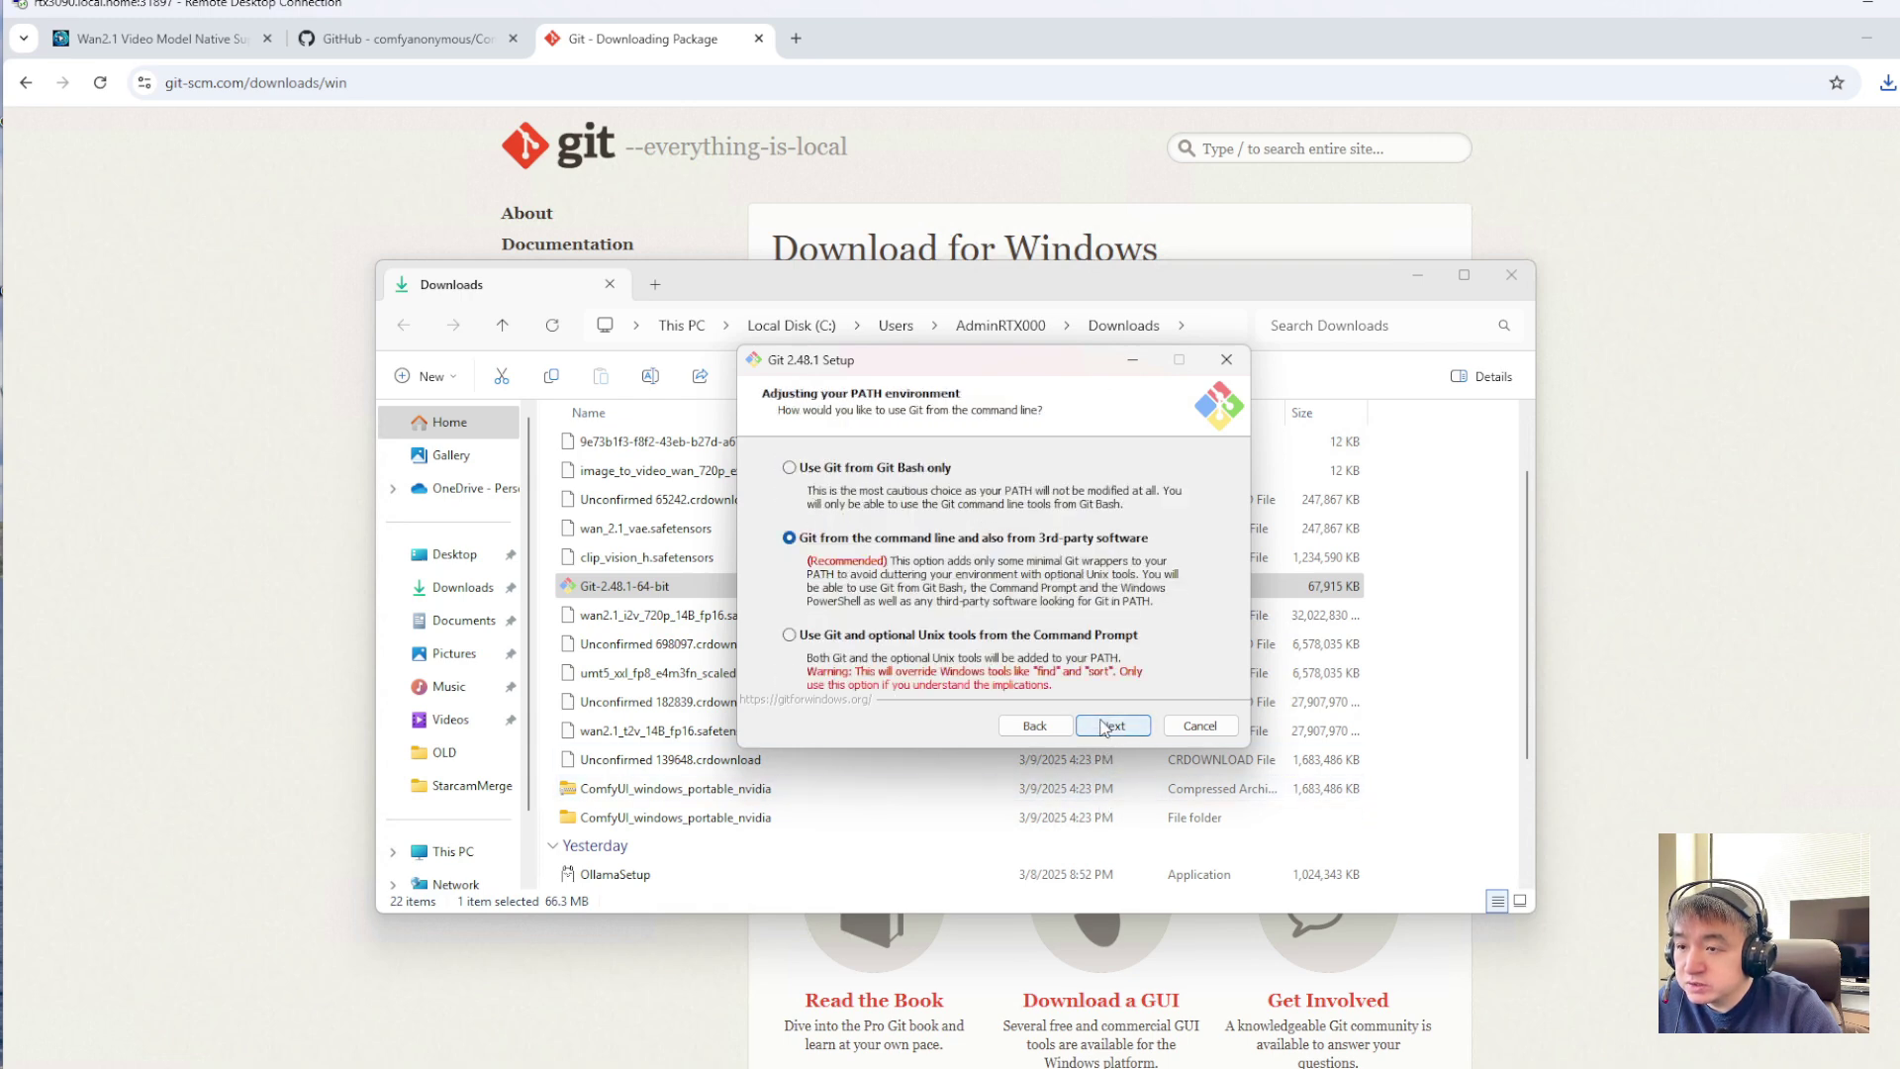
# Keep Git from the command line and 3rd-party software, Windows-style line endings and Git Credential Manager, and start the installation with the remaining defaults
pyautogui.click(1108, 730)
pyautogui.click(1108, 729)
pyautogui.click(1099, 728)
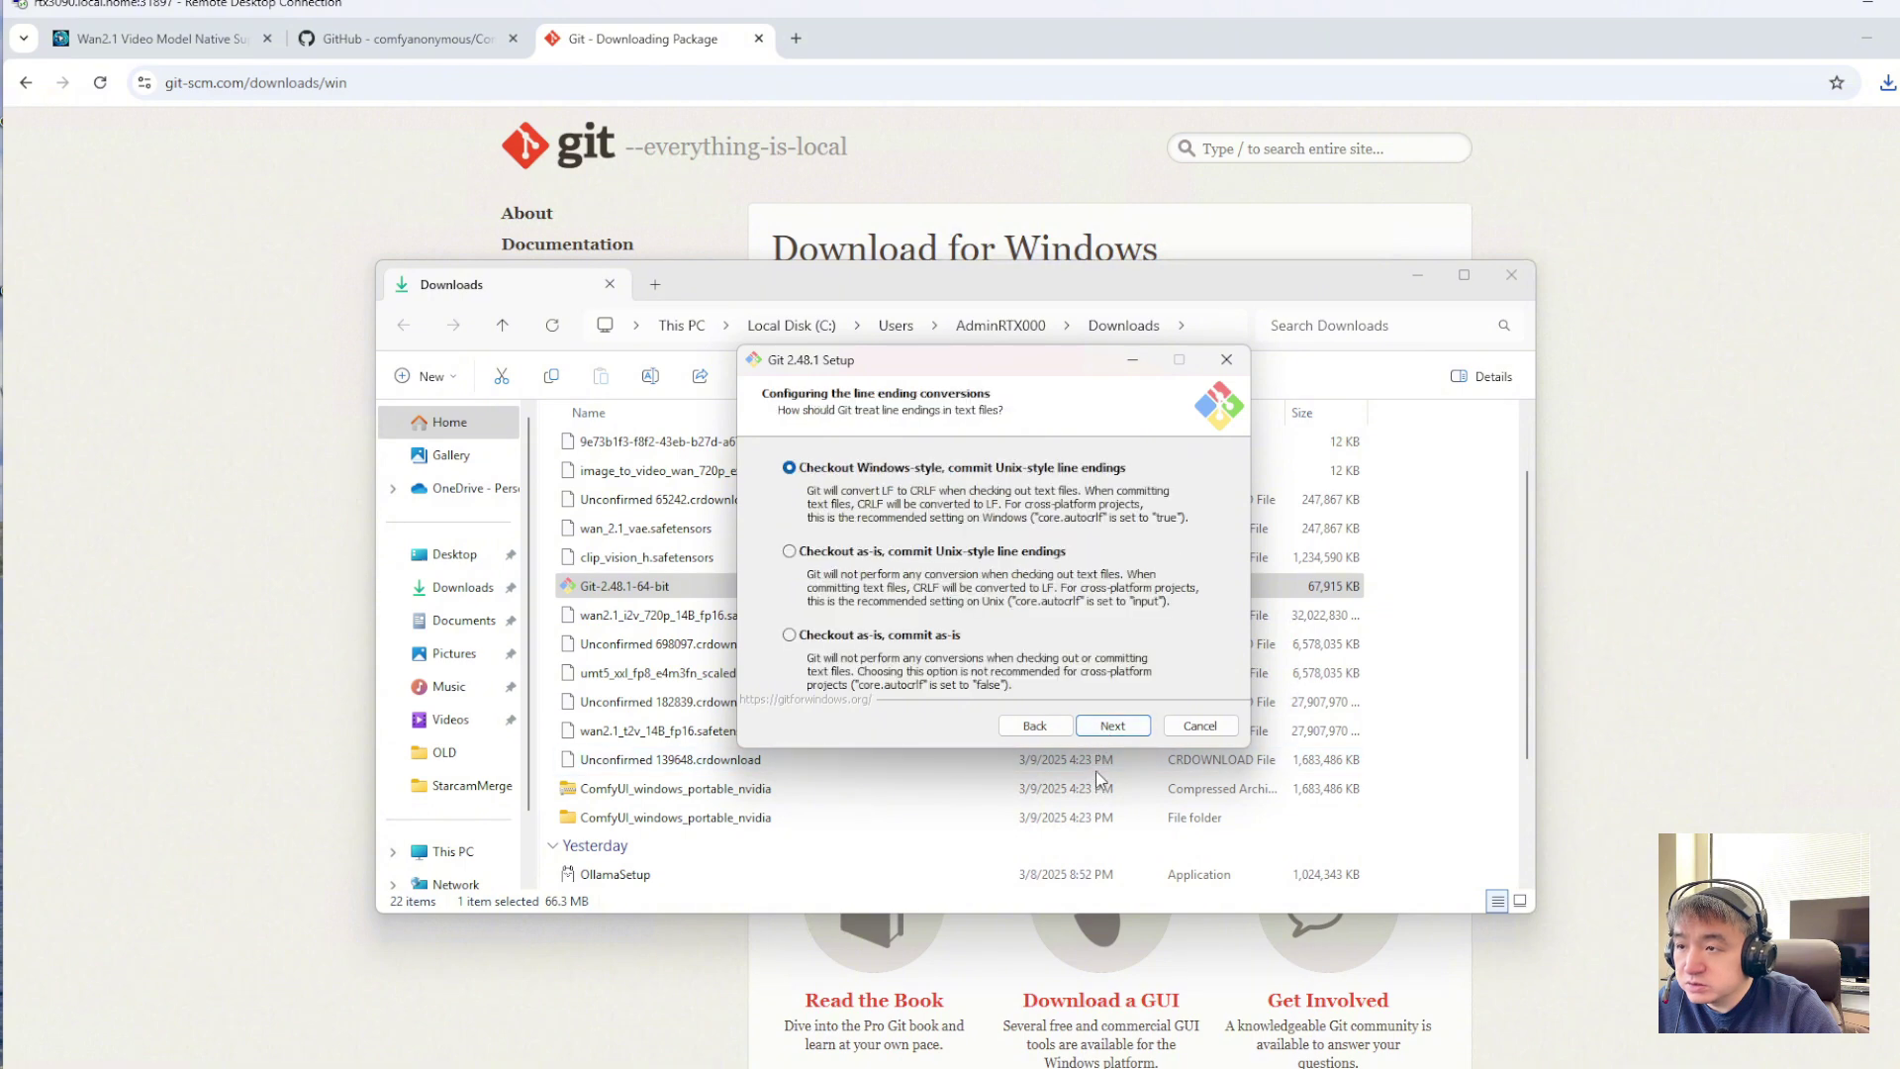
pyautogui.click(1098, 727)
pyautogui.click(1099, 727)
pyautogui.click(1099, 729)
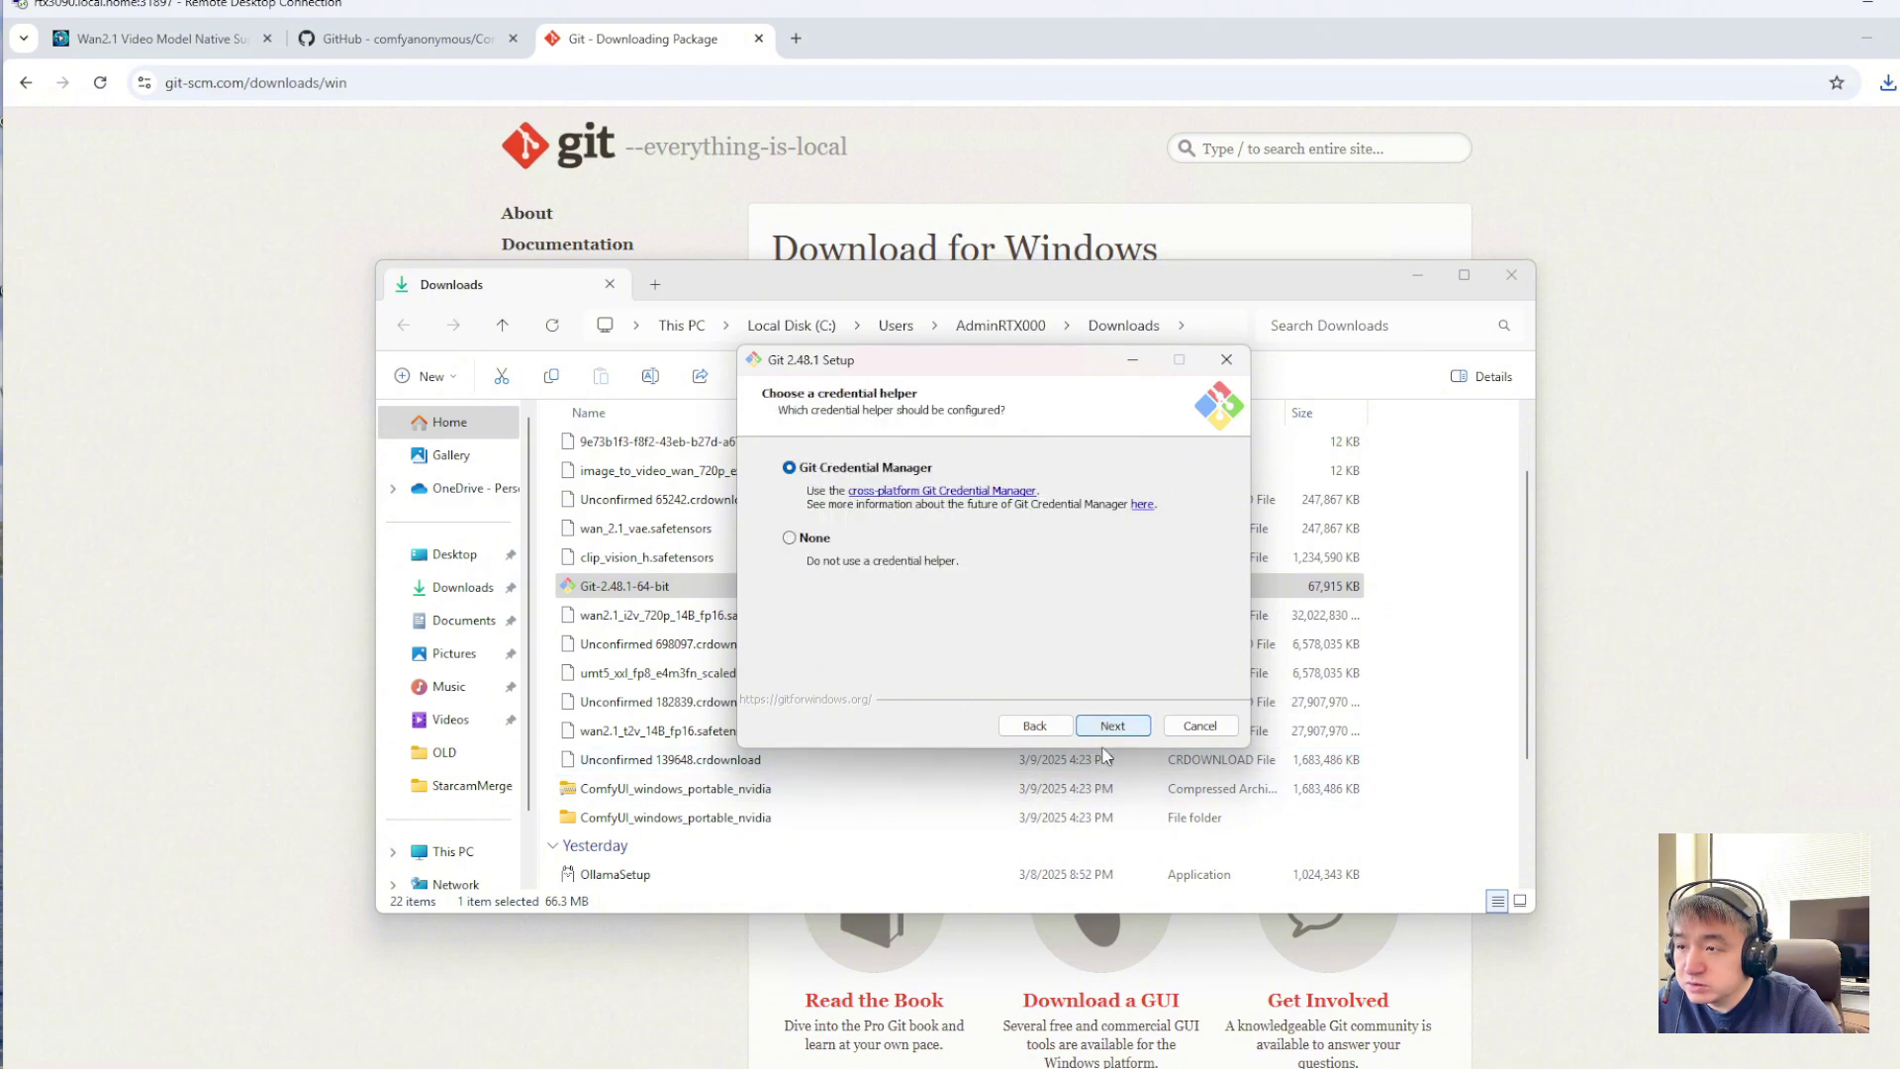
pyautogui.click(1101, 733)
pyautogui.click(1112, 728)
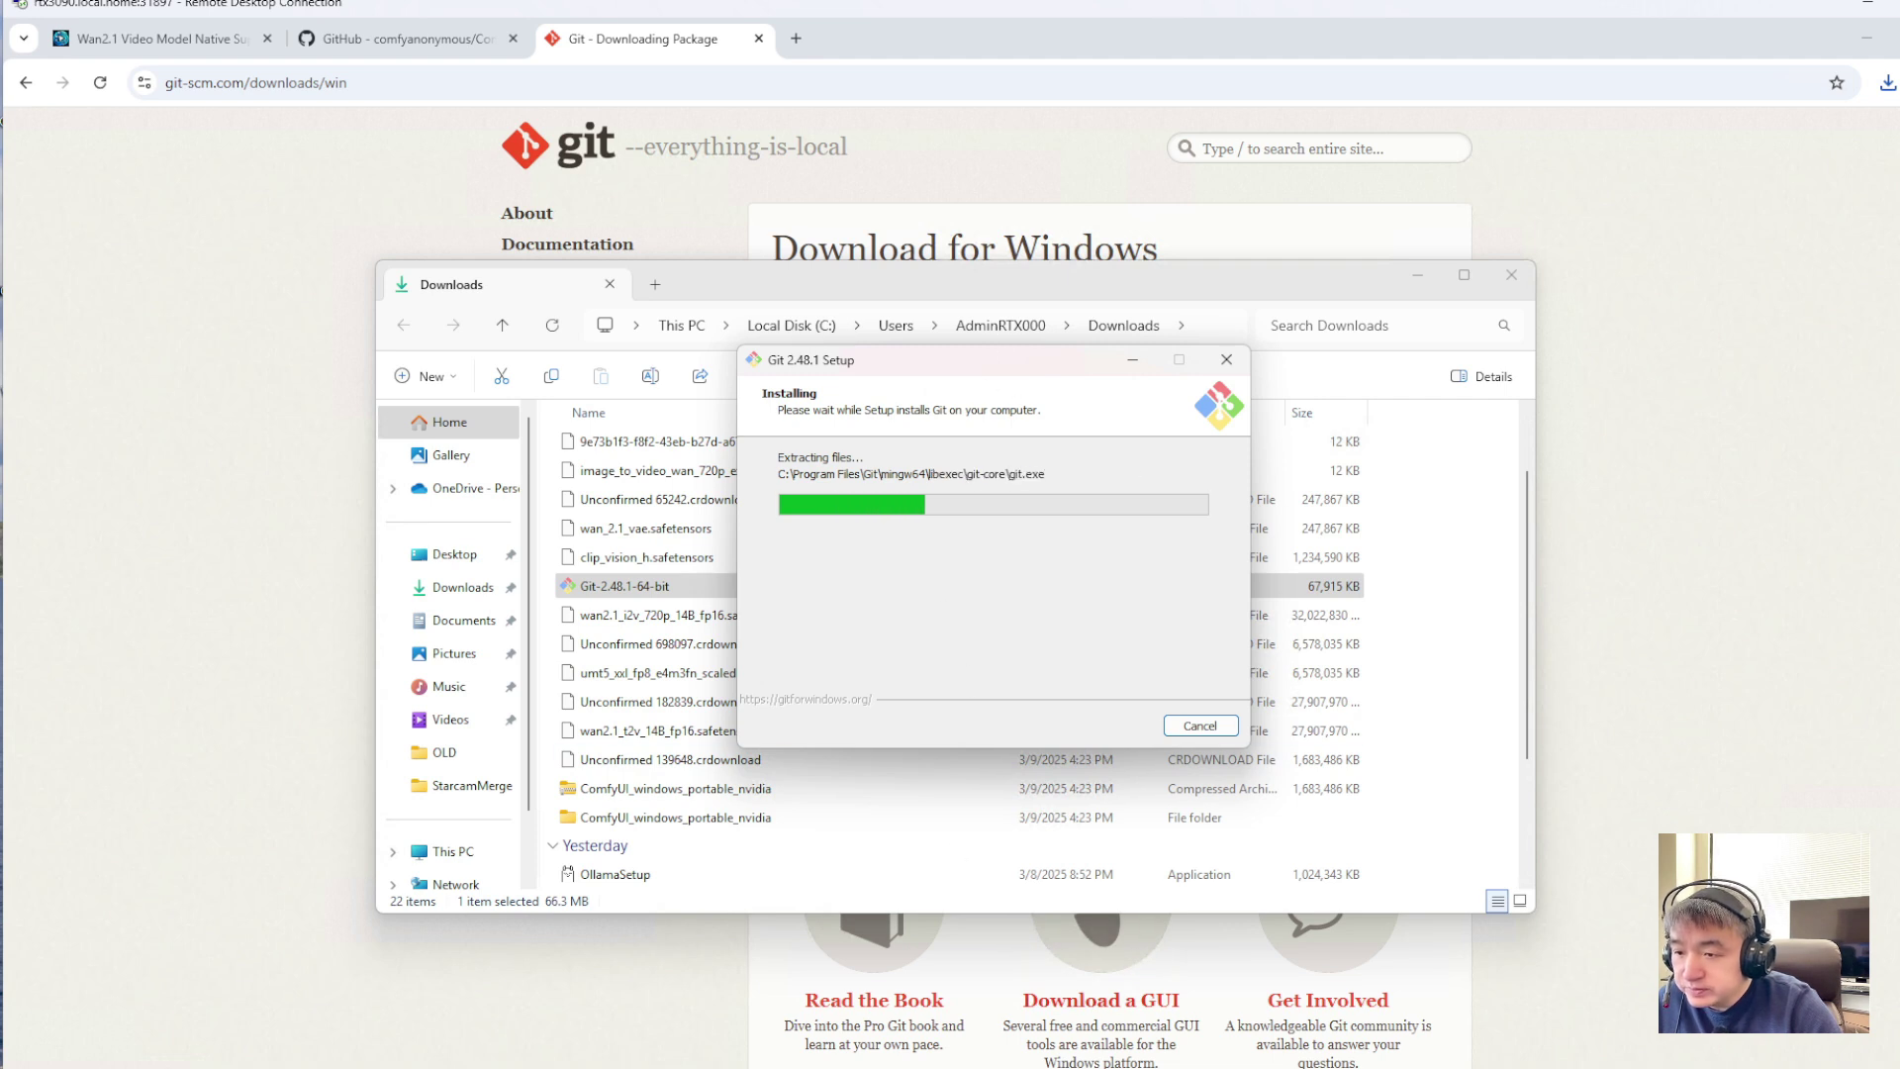
# Bring up the ComfyUI extraction progress window and move it and the Git setup window apart so both are readable
pyautogui.click(1041, 1067)
pyautogui.click(1188, 994)
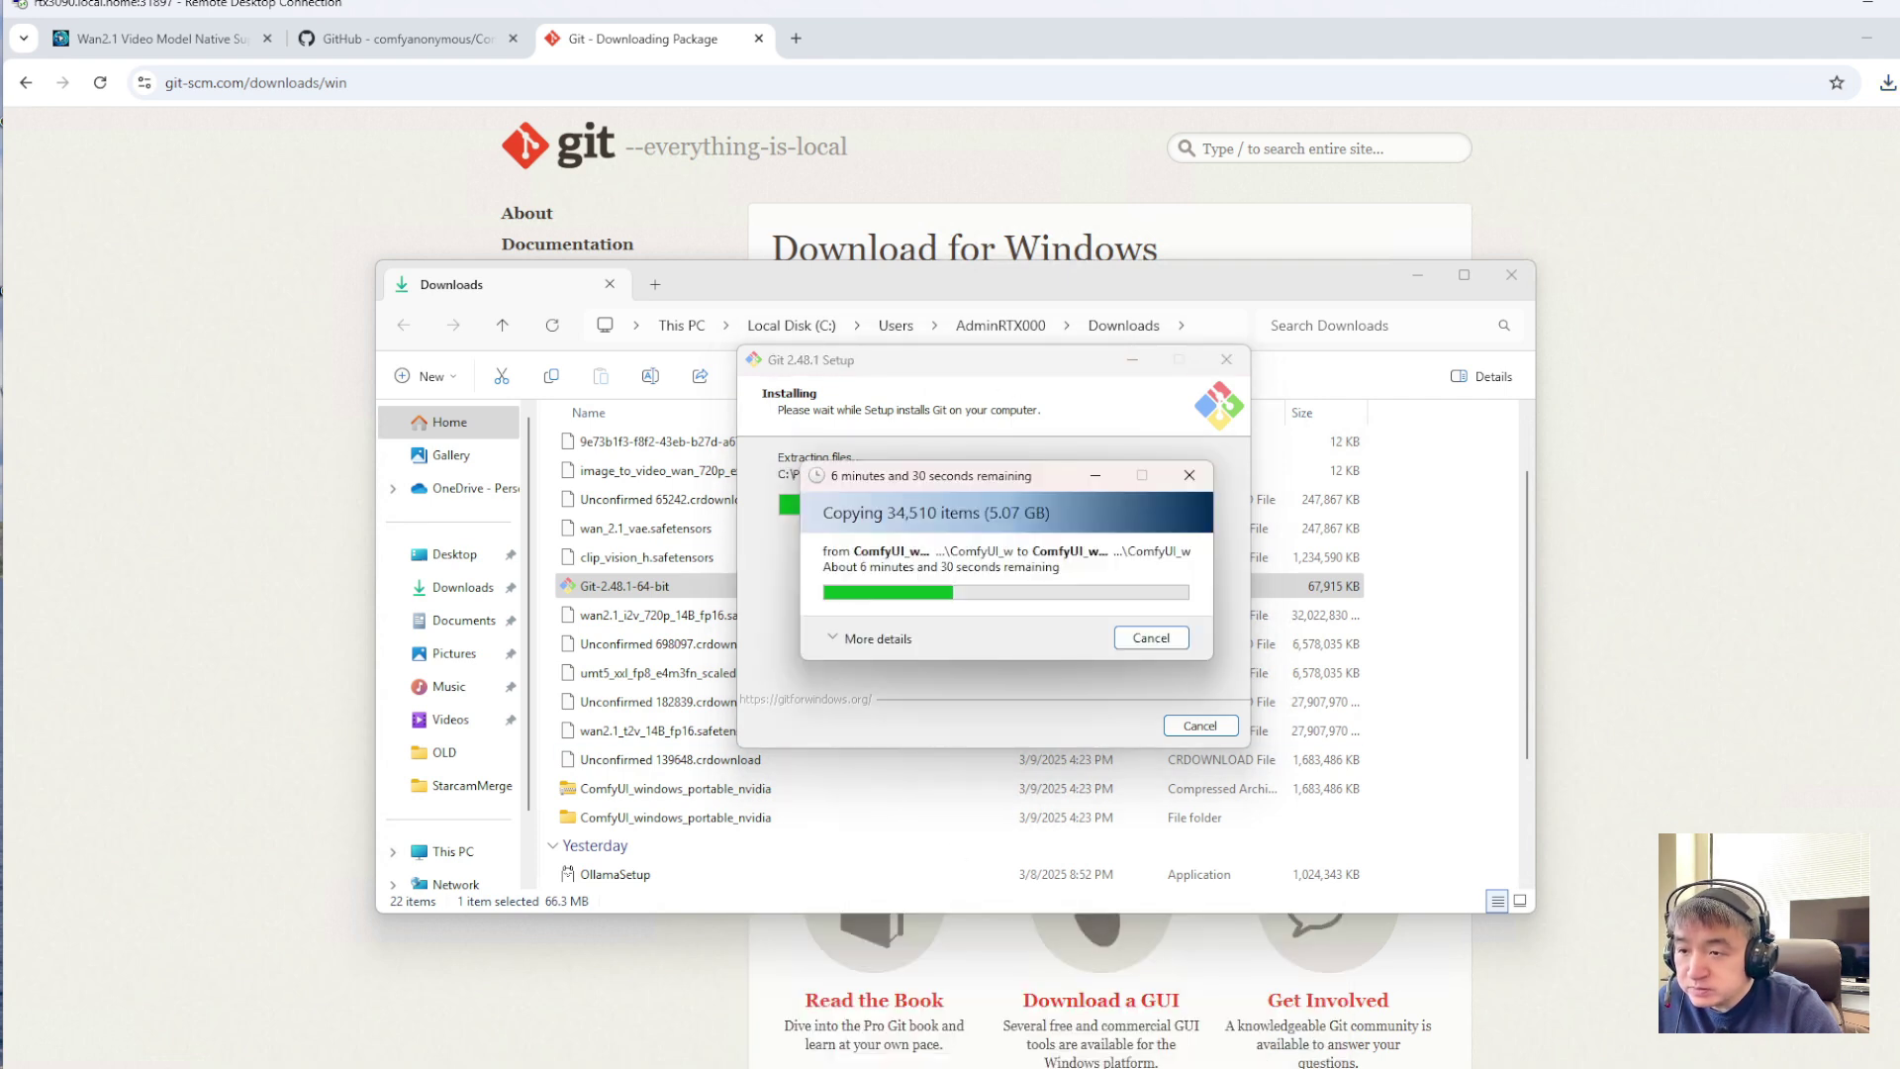
pyautogui.moveTo(1036, 472); pyautogui.dragTo(1494, 255)
pyautogui.moveTo(897, 377); pyautogui.dragTo(750, 391)
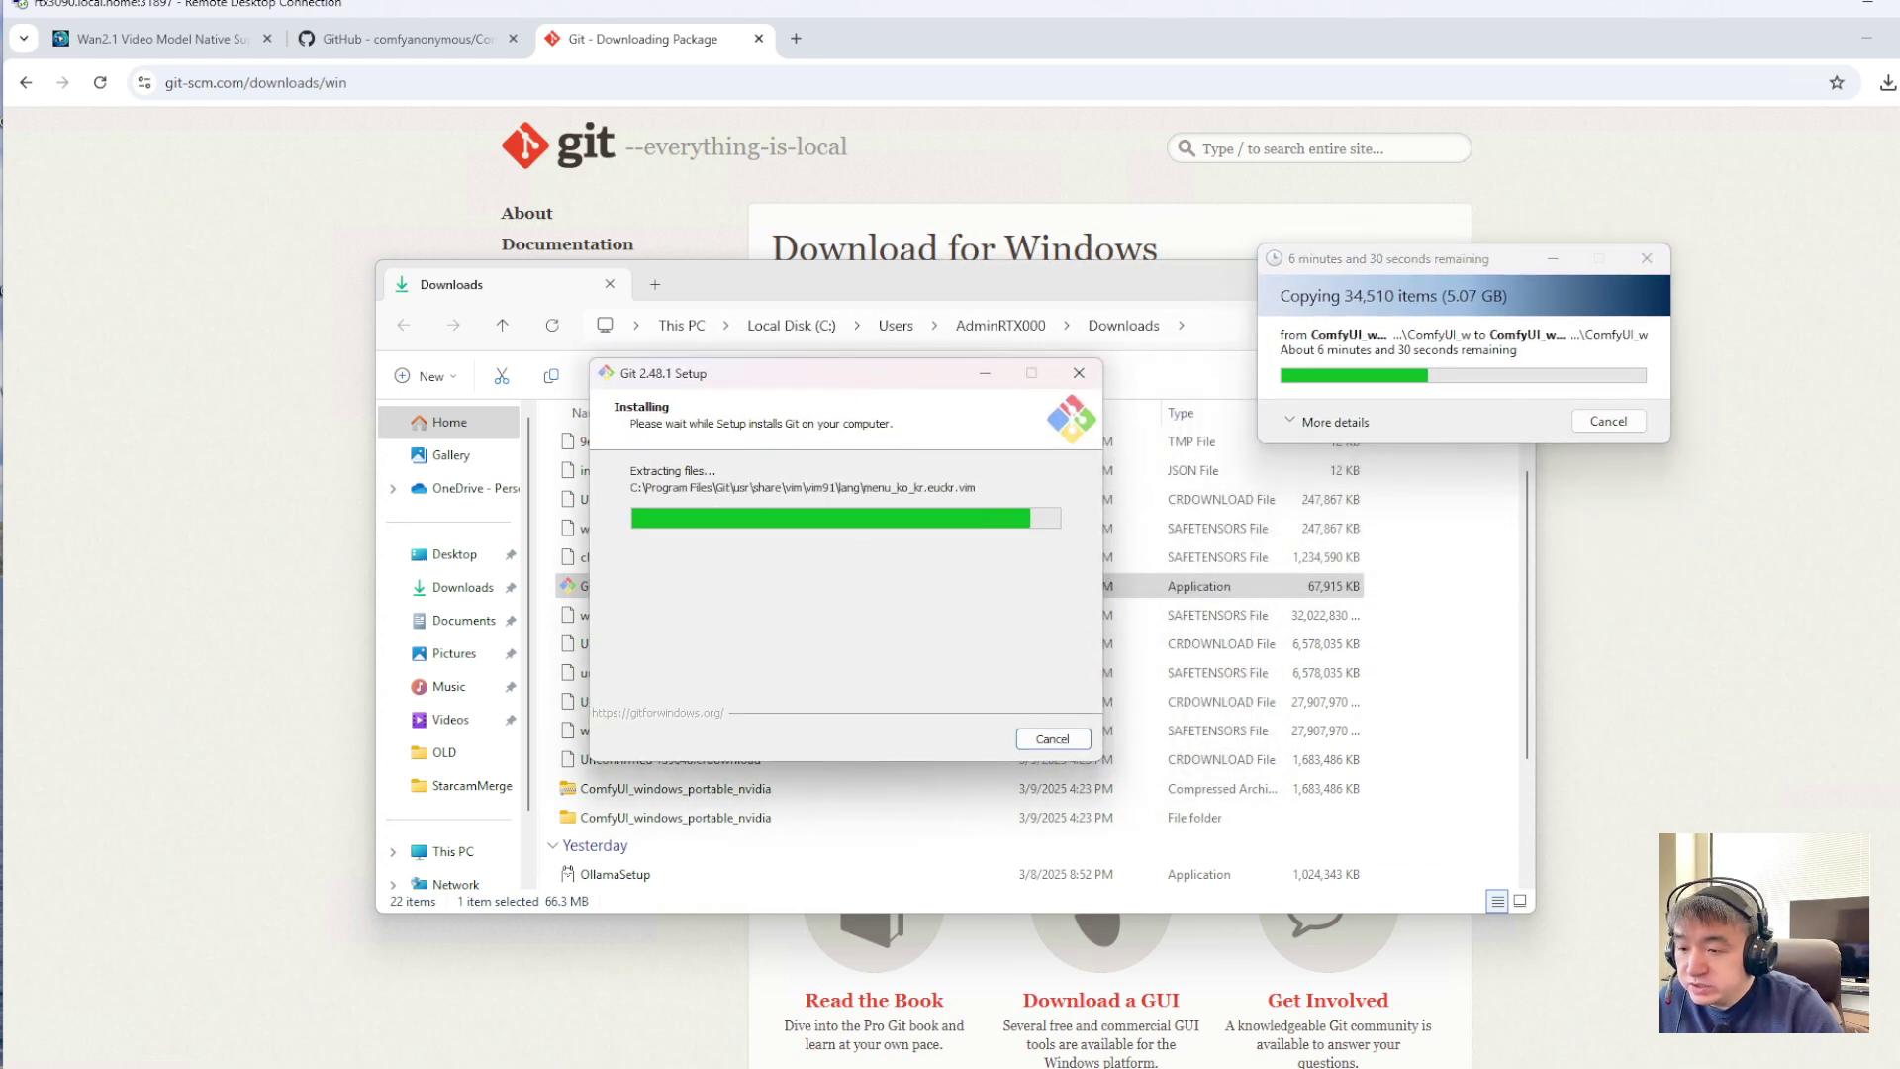
# Bring up the Notepad installation notes and place them clear of the Git setup window
pyautogui.moveTo(1041, 1067)
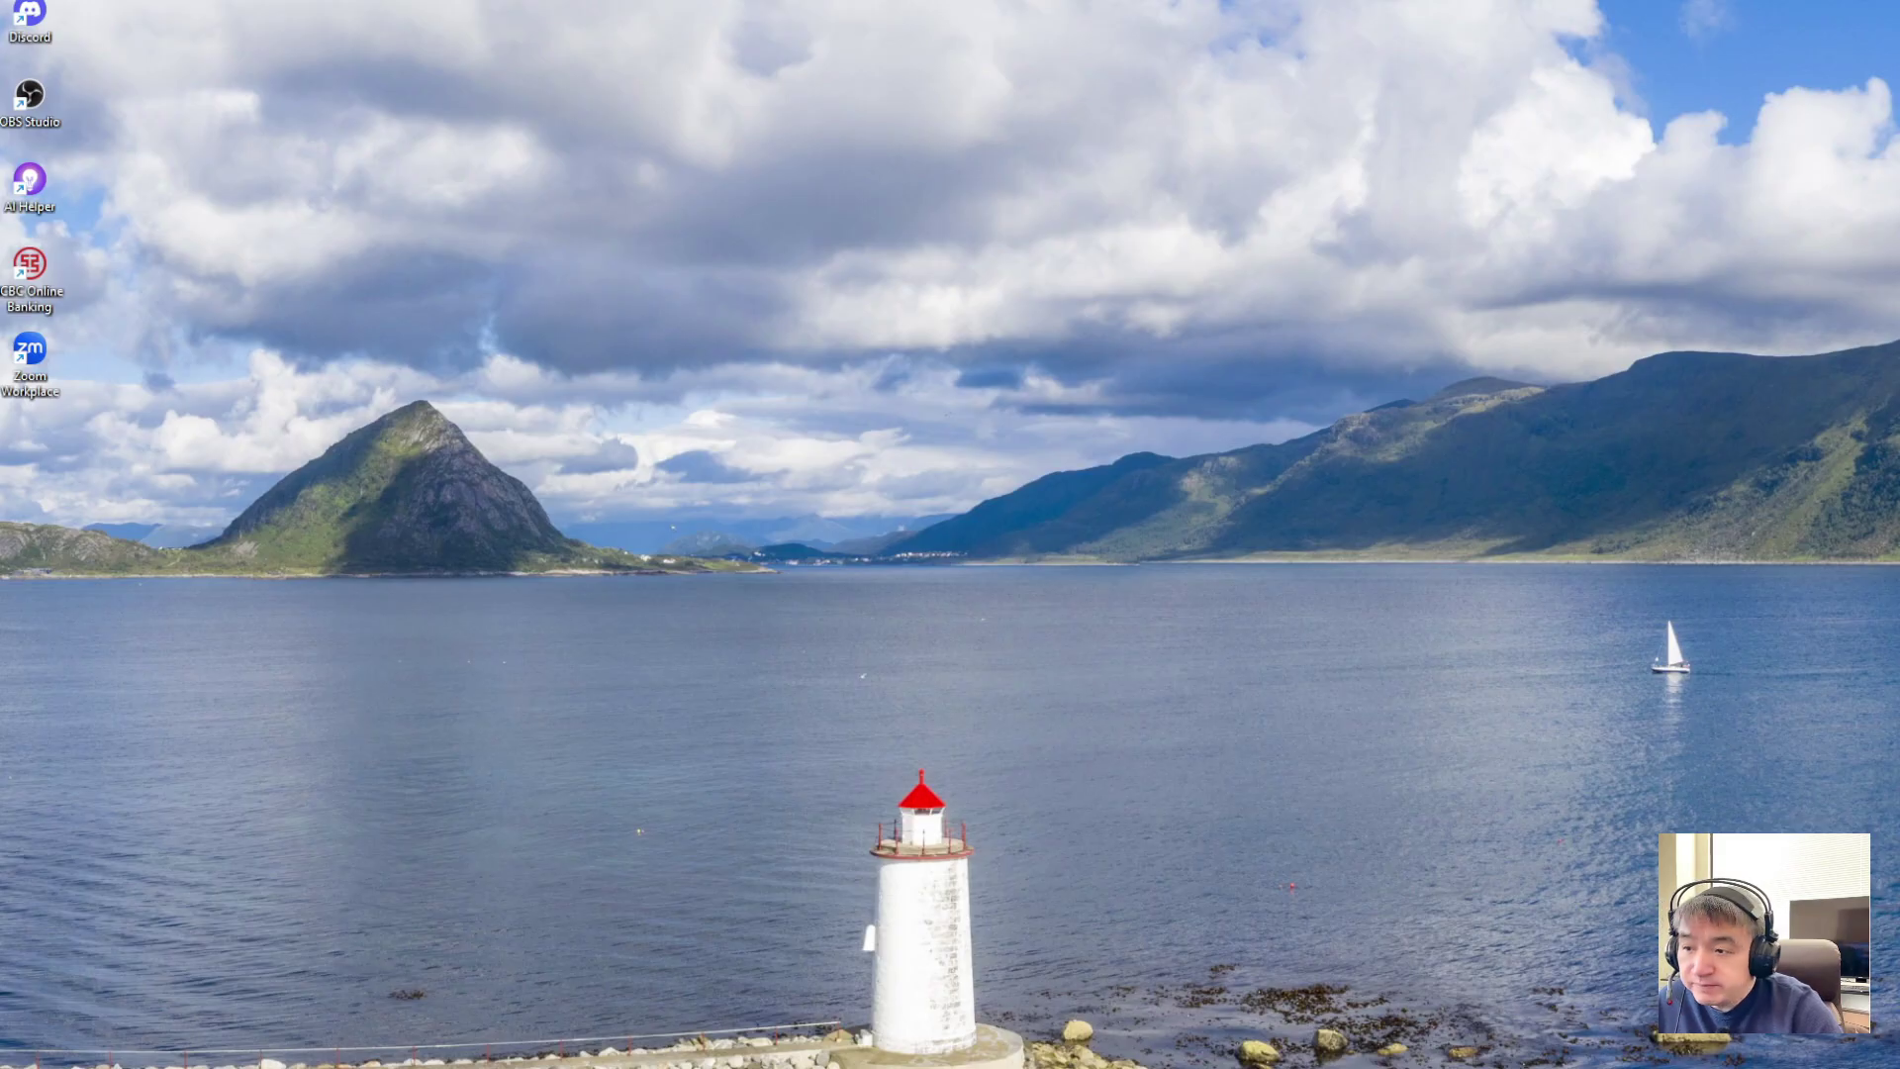
pyautogui.hotkey('alt', 'Tab')
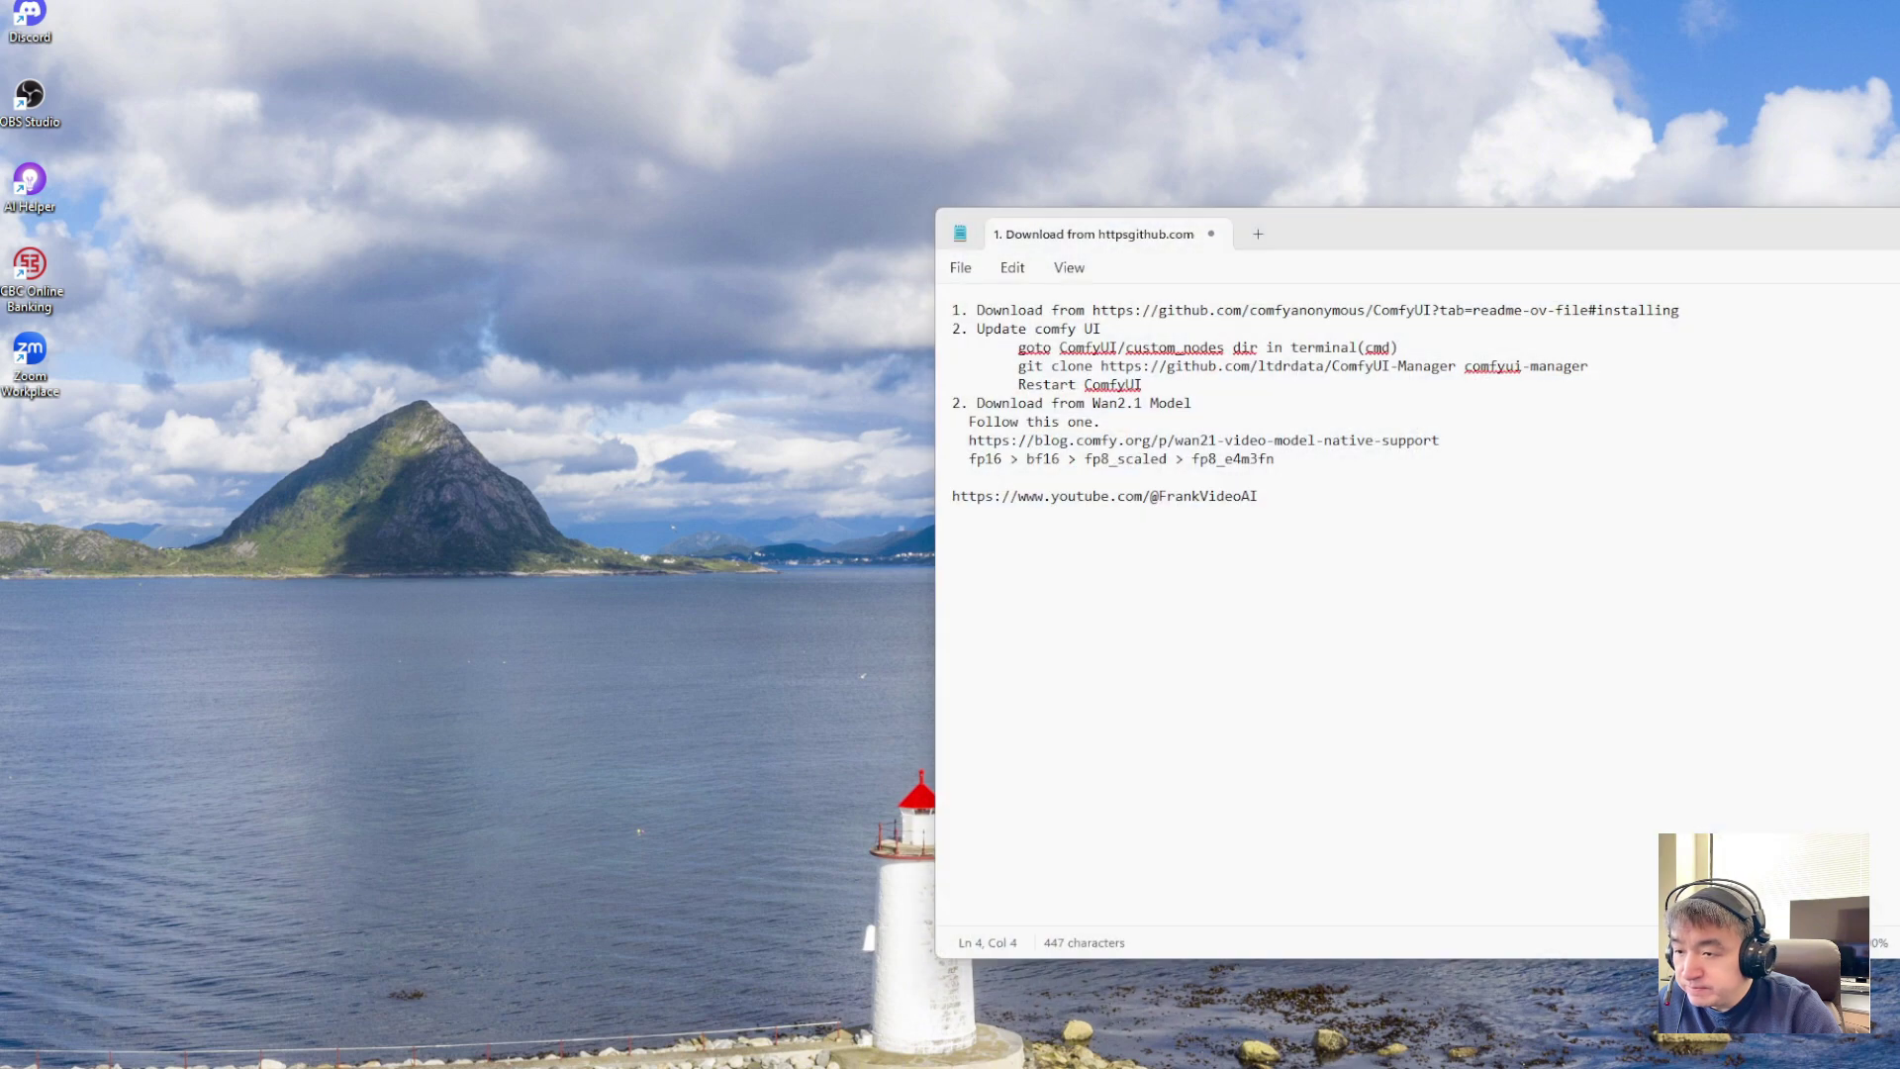
pyautogui.moveTo(1404, 234); pyautogui.dragTo(1766, 488)
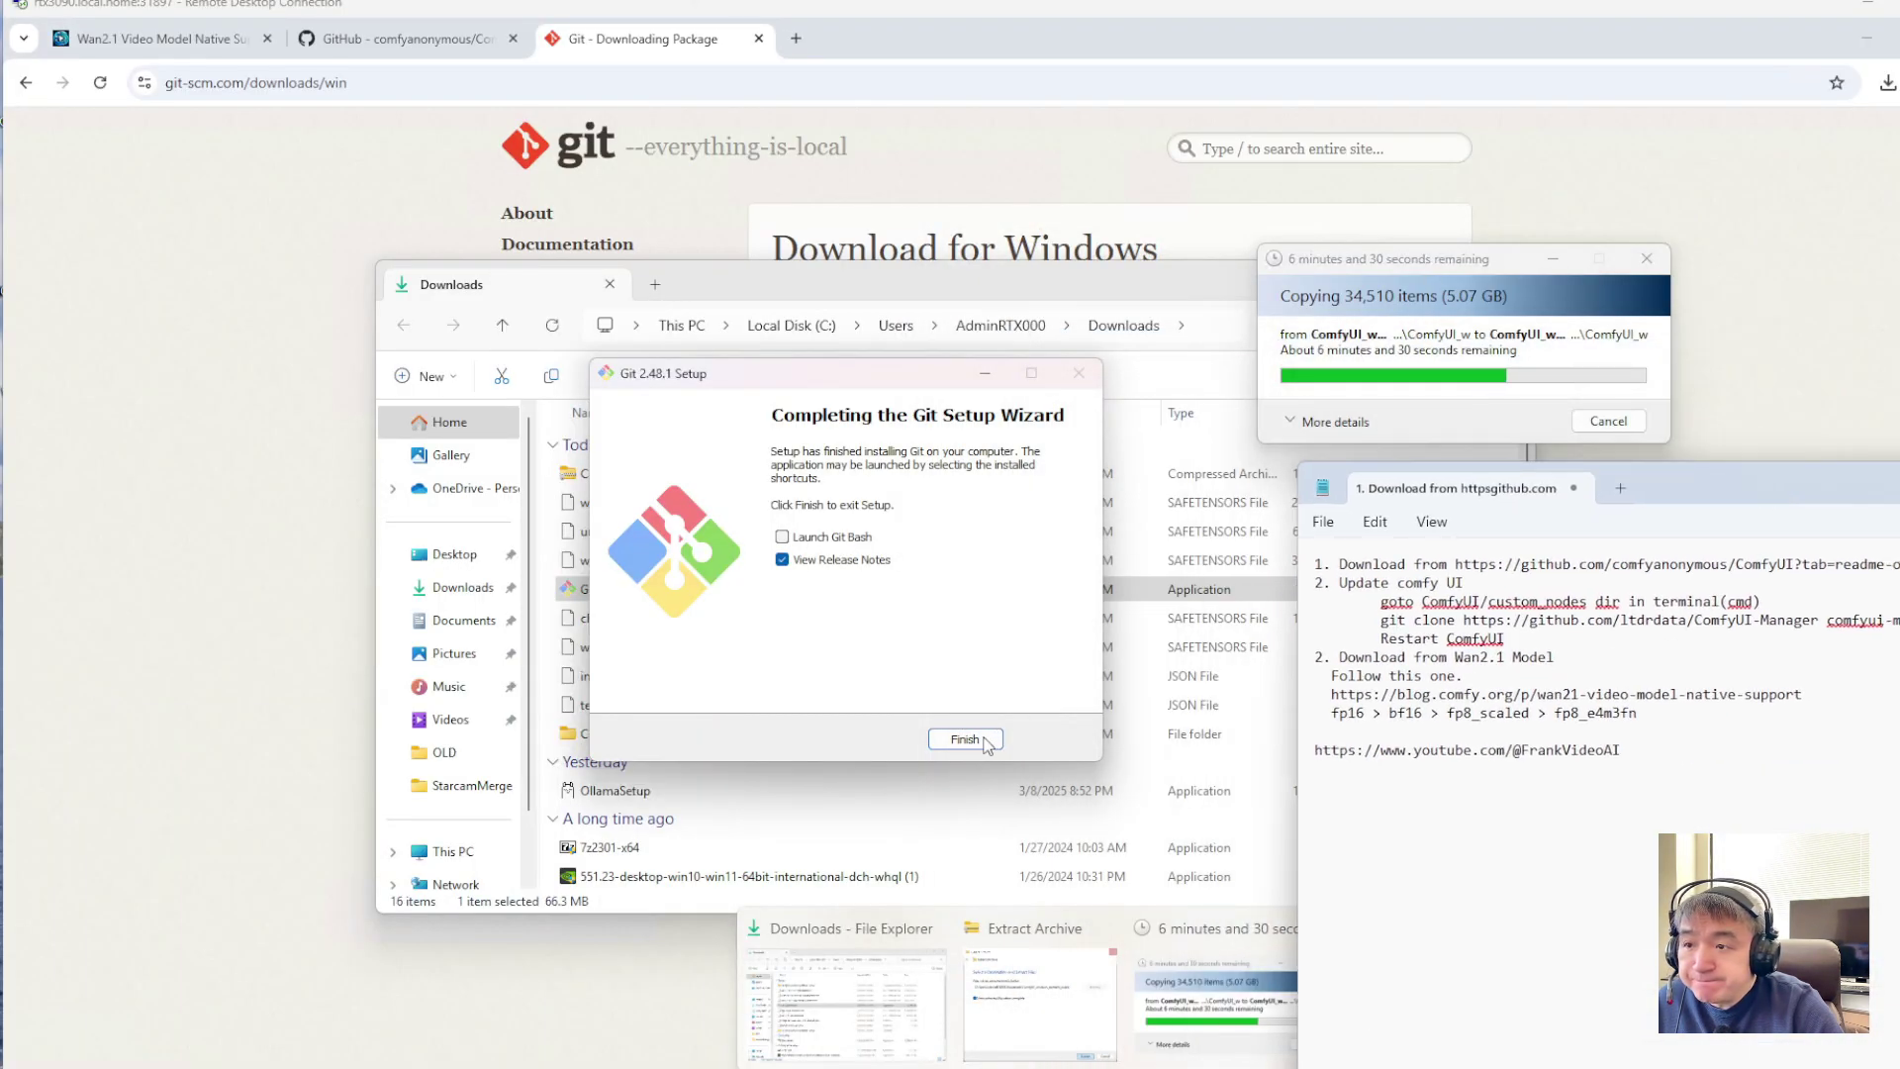
# Finish the Git setup, set Google Chrome to always open .html files for the release notes, and minimize the browser
pyautogui.click(968, 742)
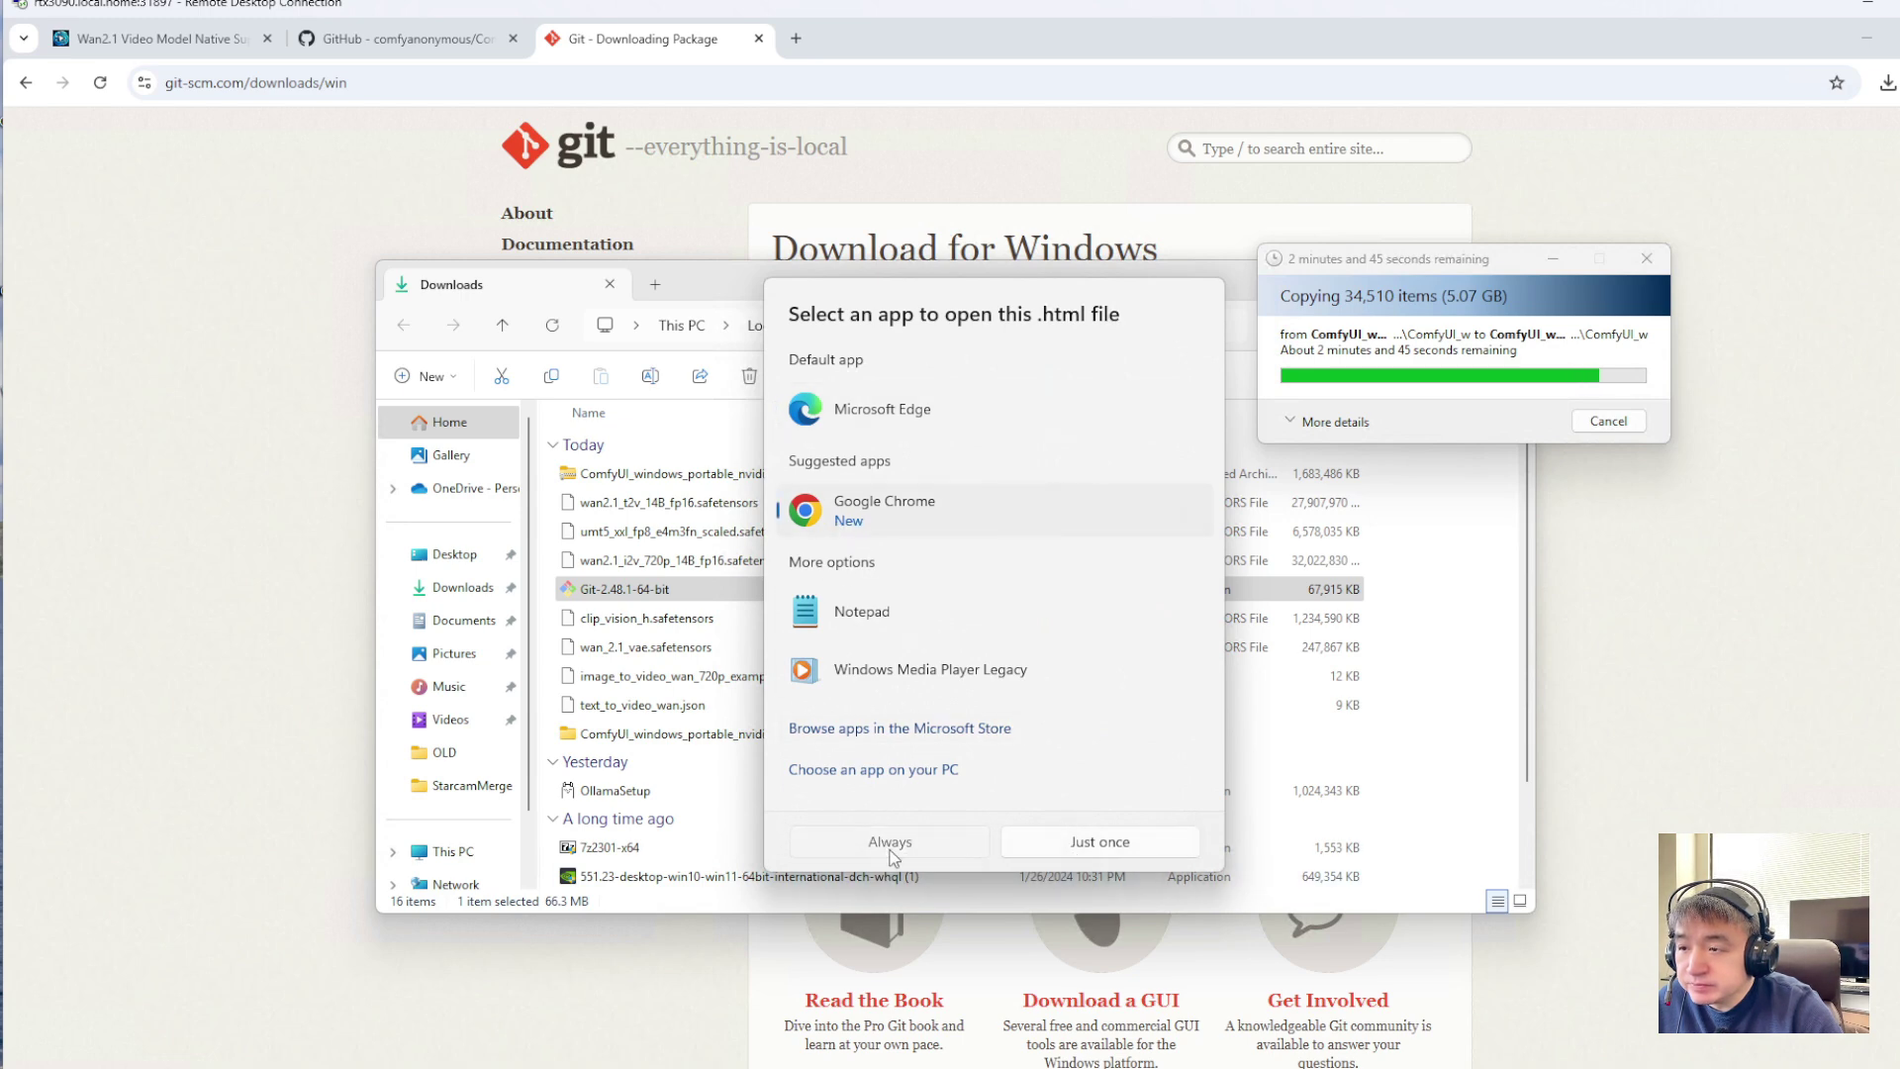
pyautogui.click(888, 842)
pyautogui.click(1870, 39)
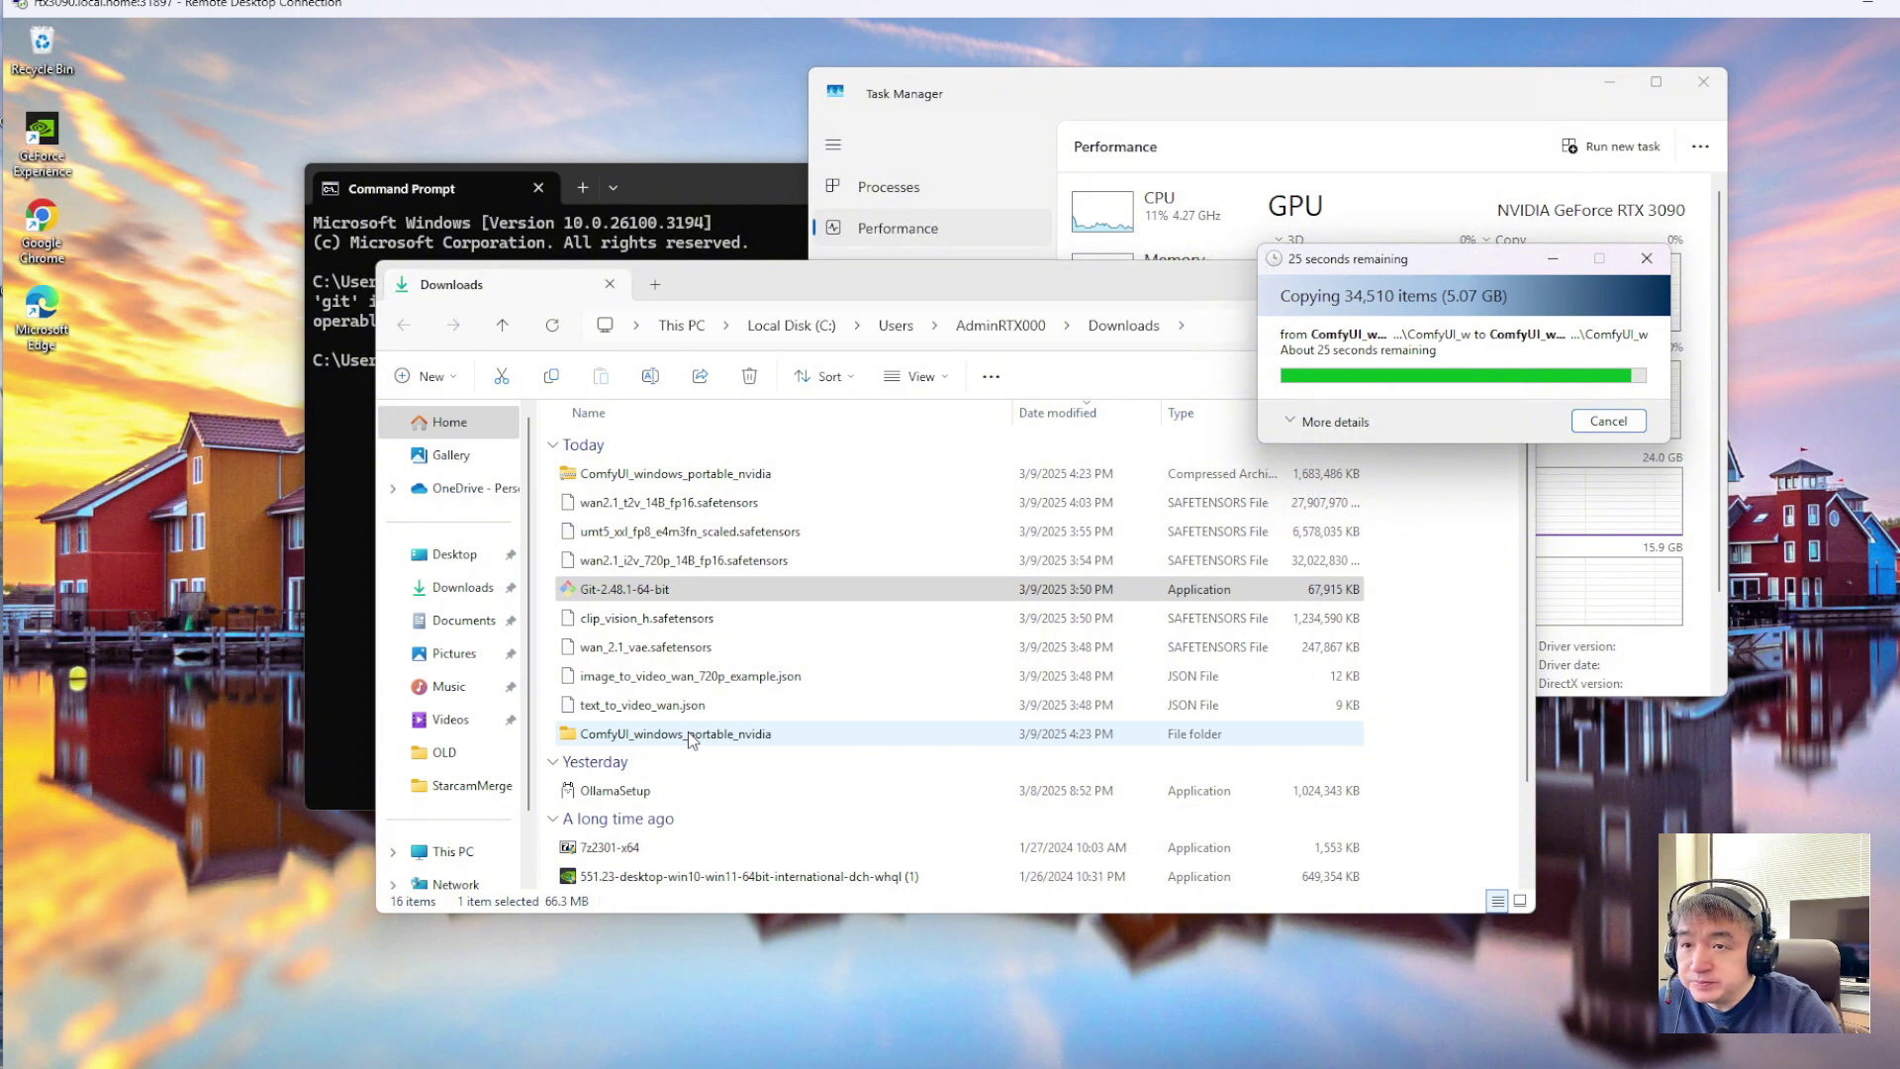
# Bring the Notepad notes forward again and move them out of the way of the Downloads folder listing
pyautogui.hotkey('alt', 'Tab')
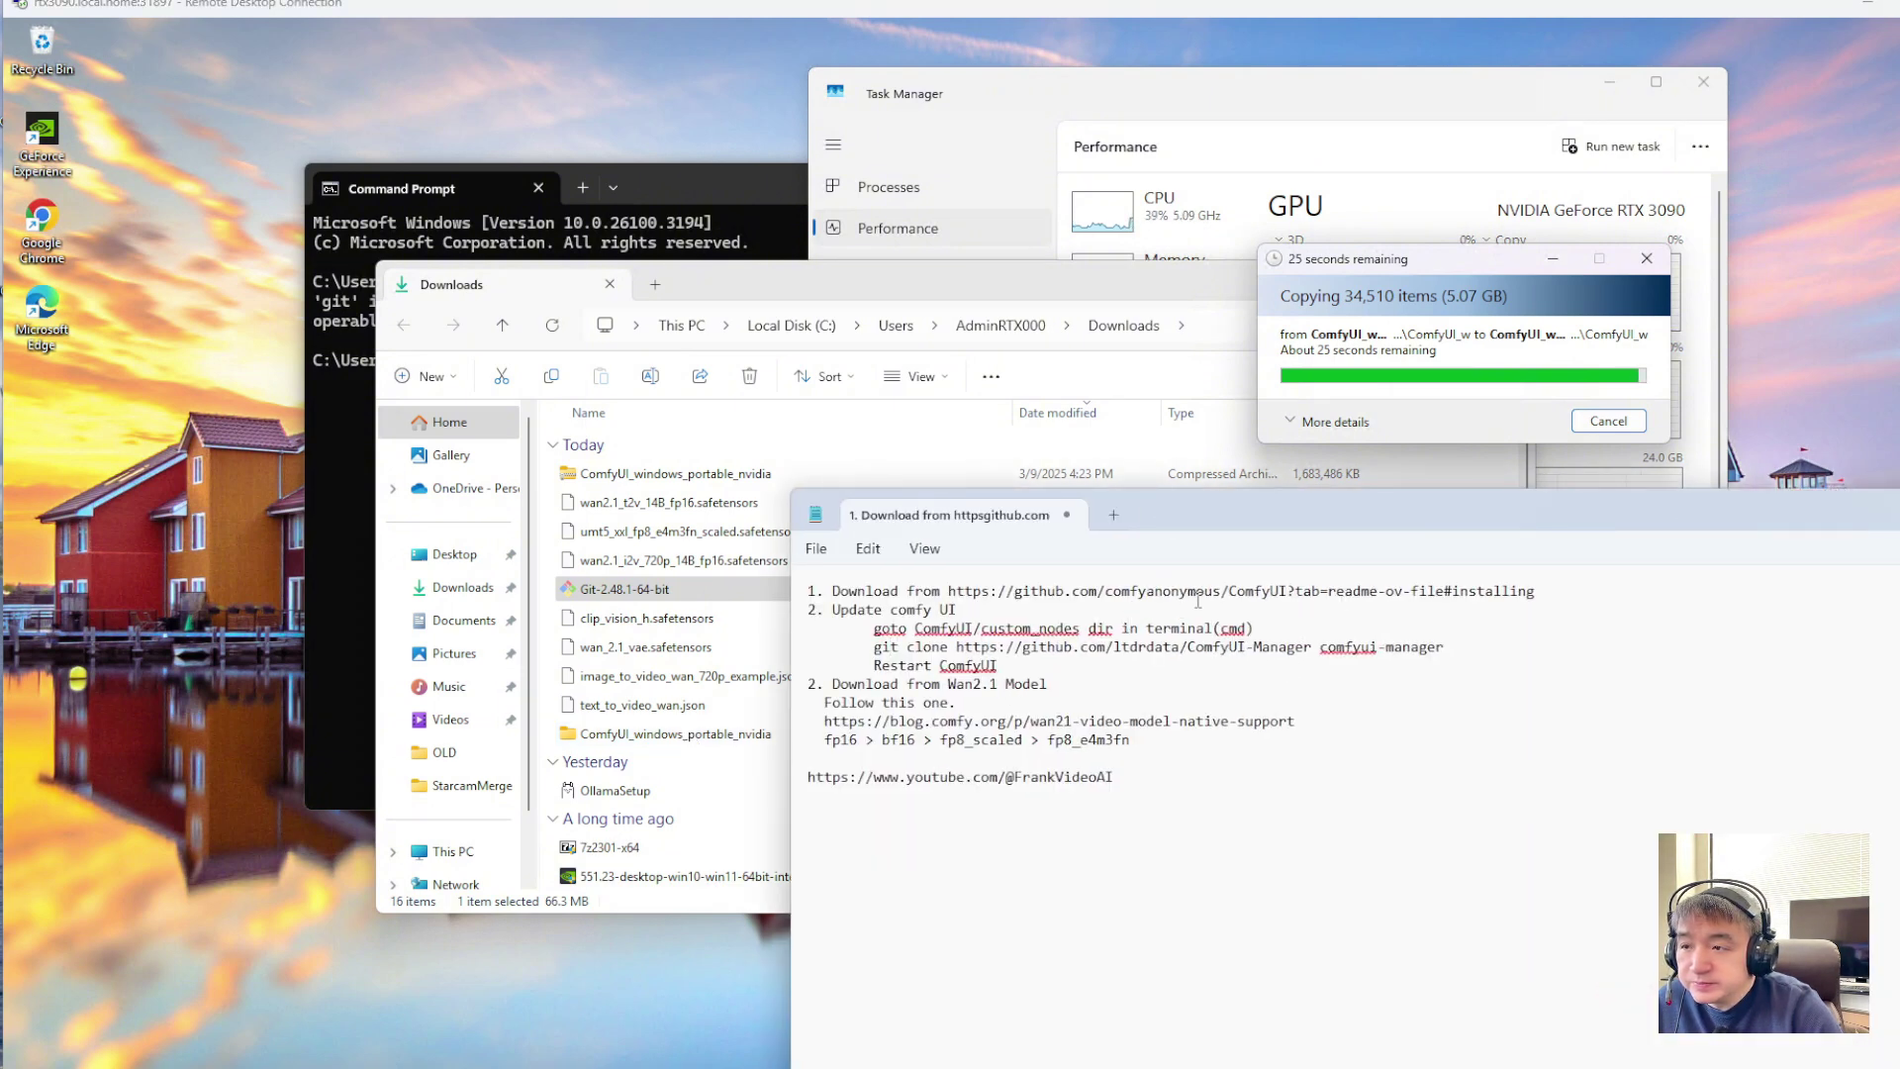
pyautogui.moveTo(1360, 521); pyautogui.dragTo(1354, 588)
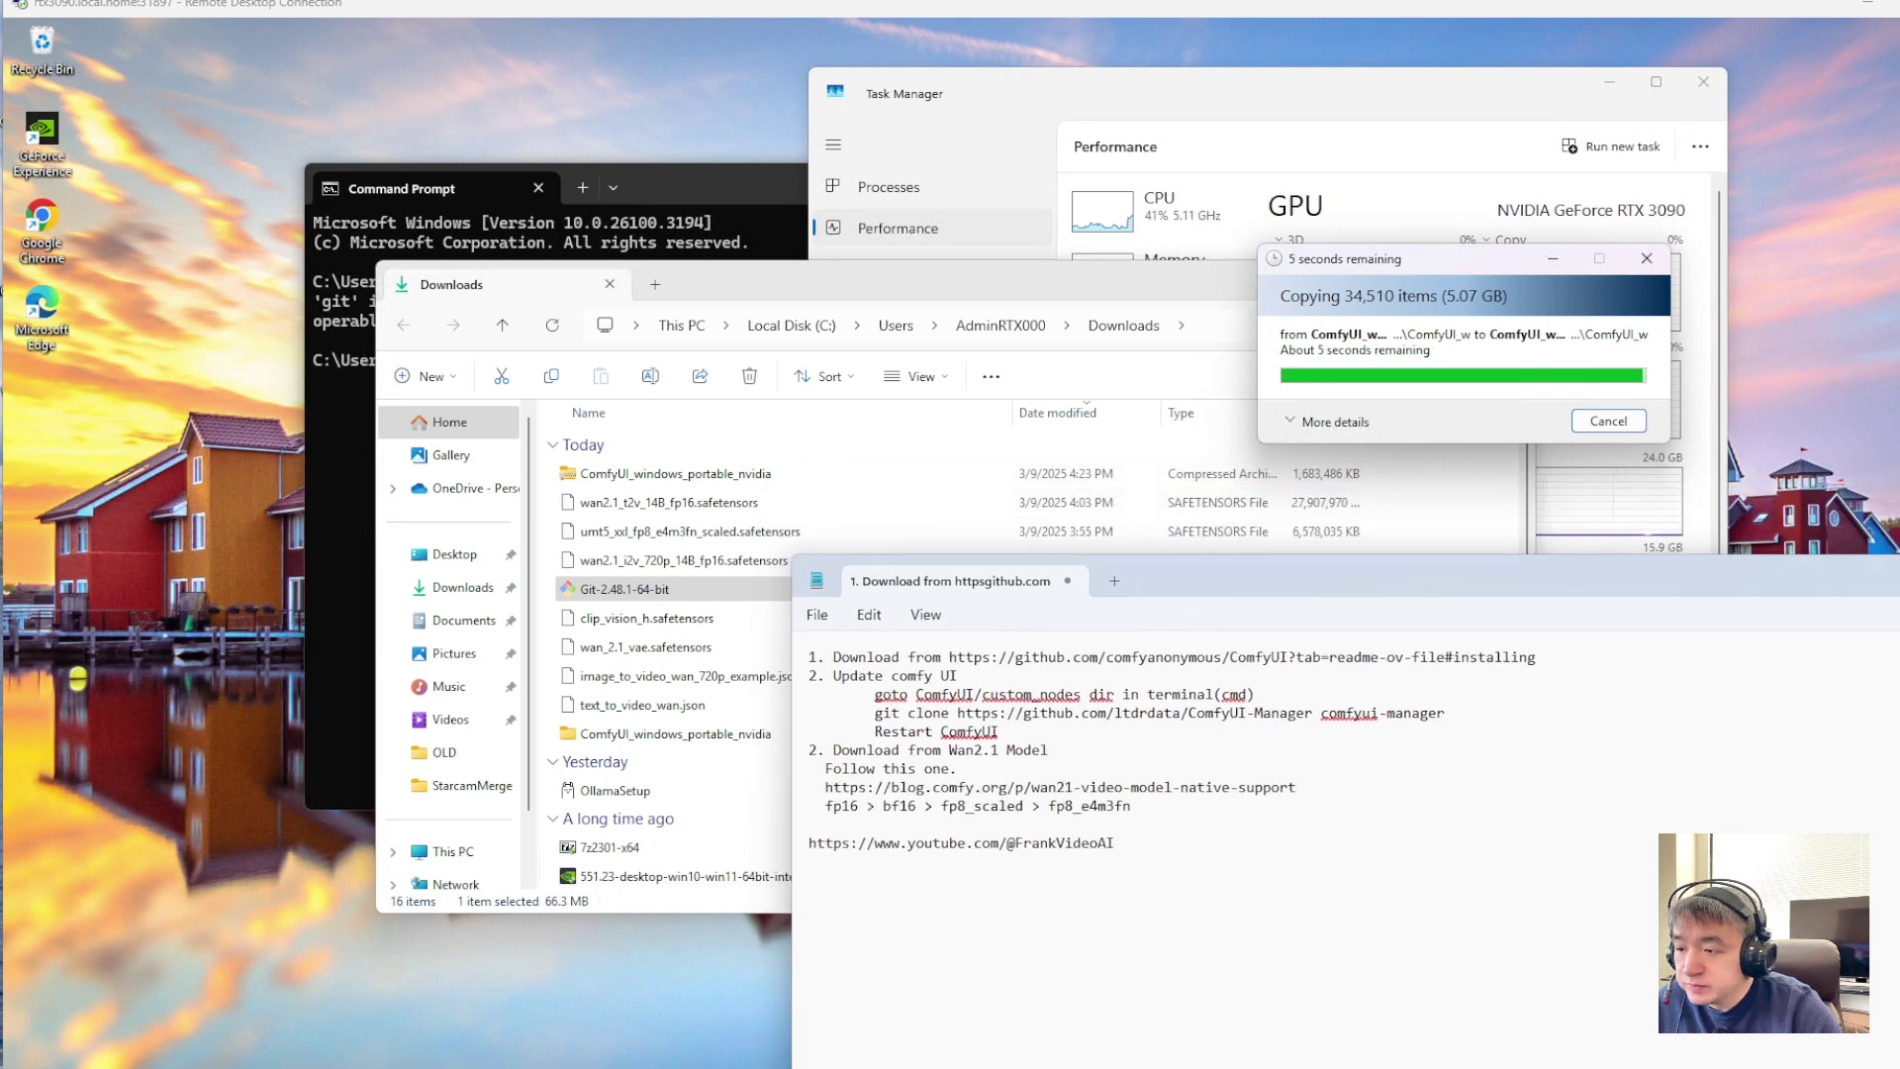
pyautogui.press('super+Down')
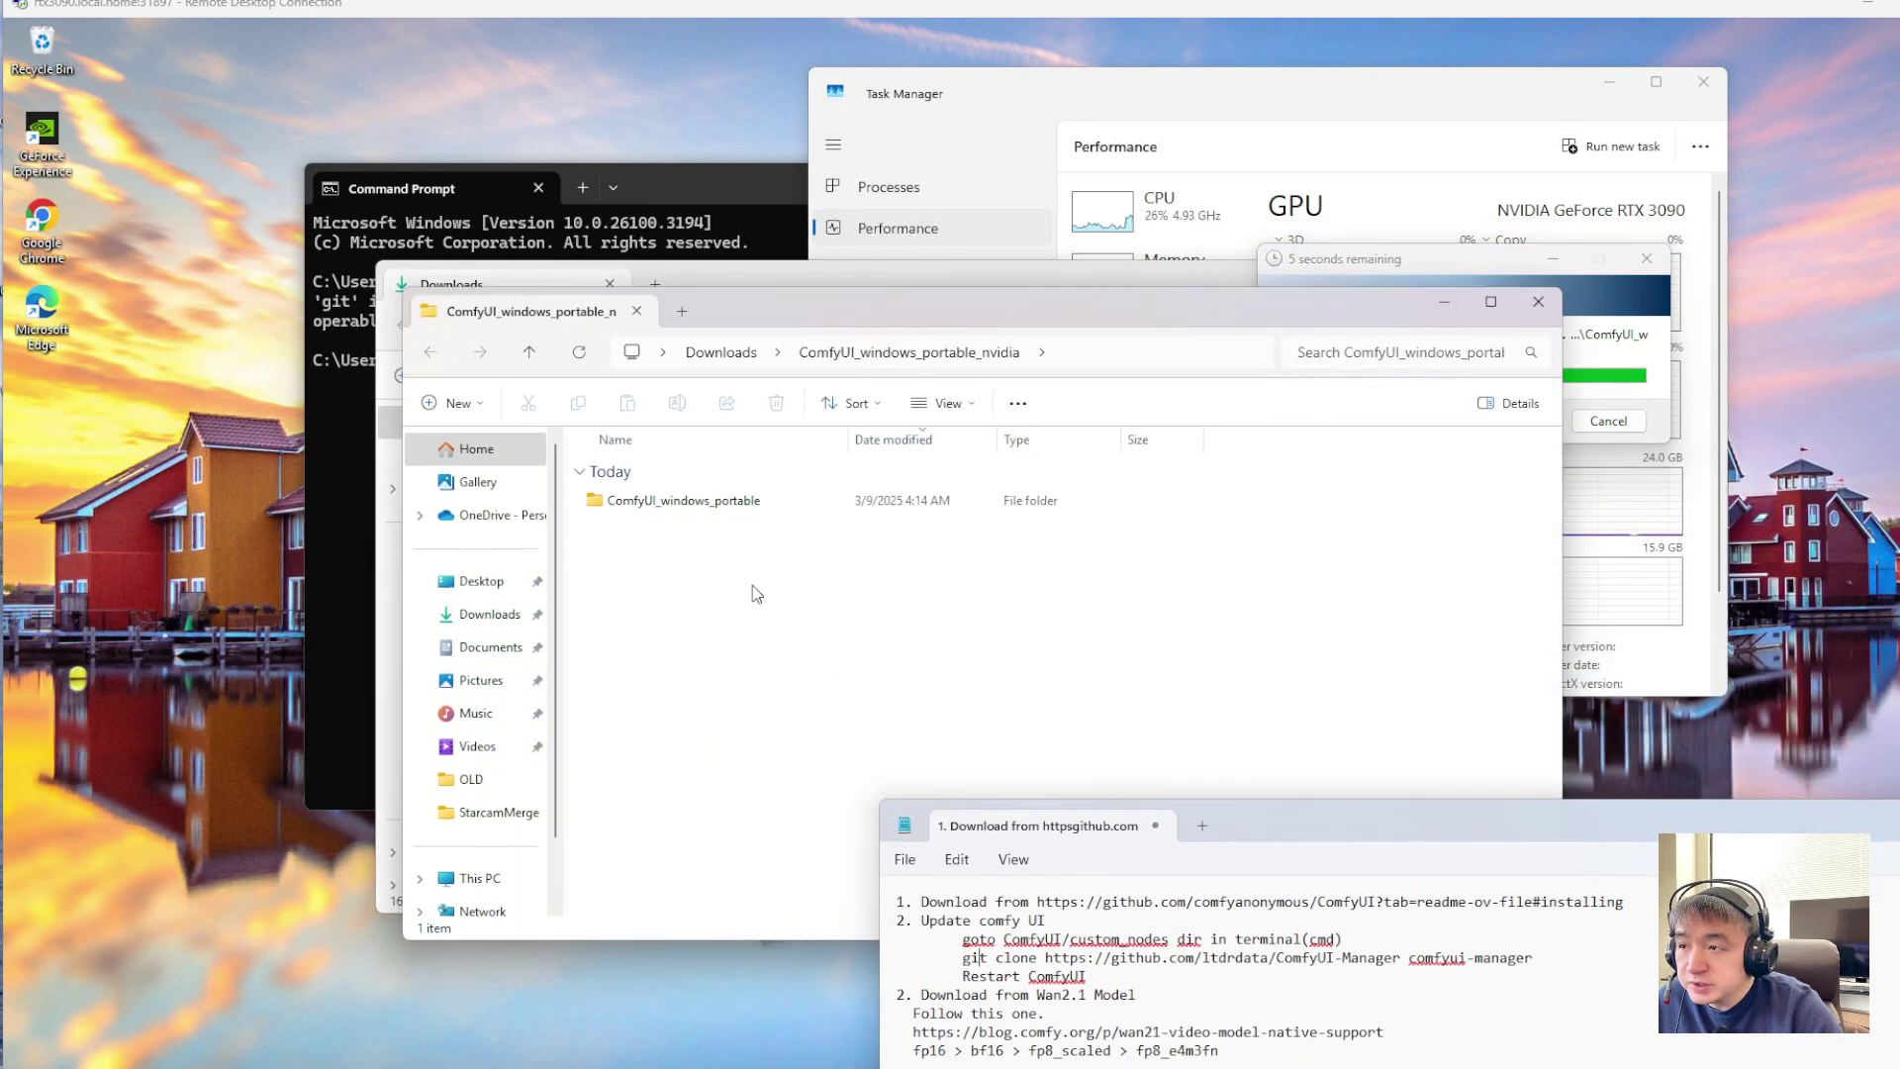
# Go to ComfyUI_windows_portable\ComfyUI\custom_nodes in the extracted folder and open a PowerShell terminal there
pyautogui.doubleClick(708, 513)
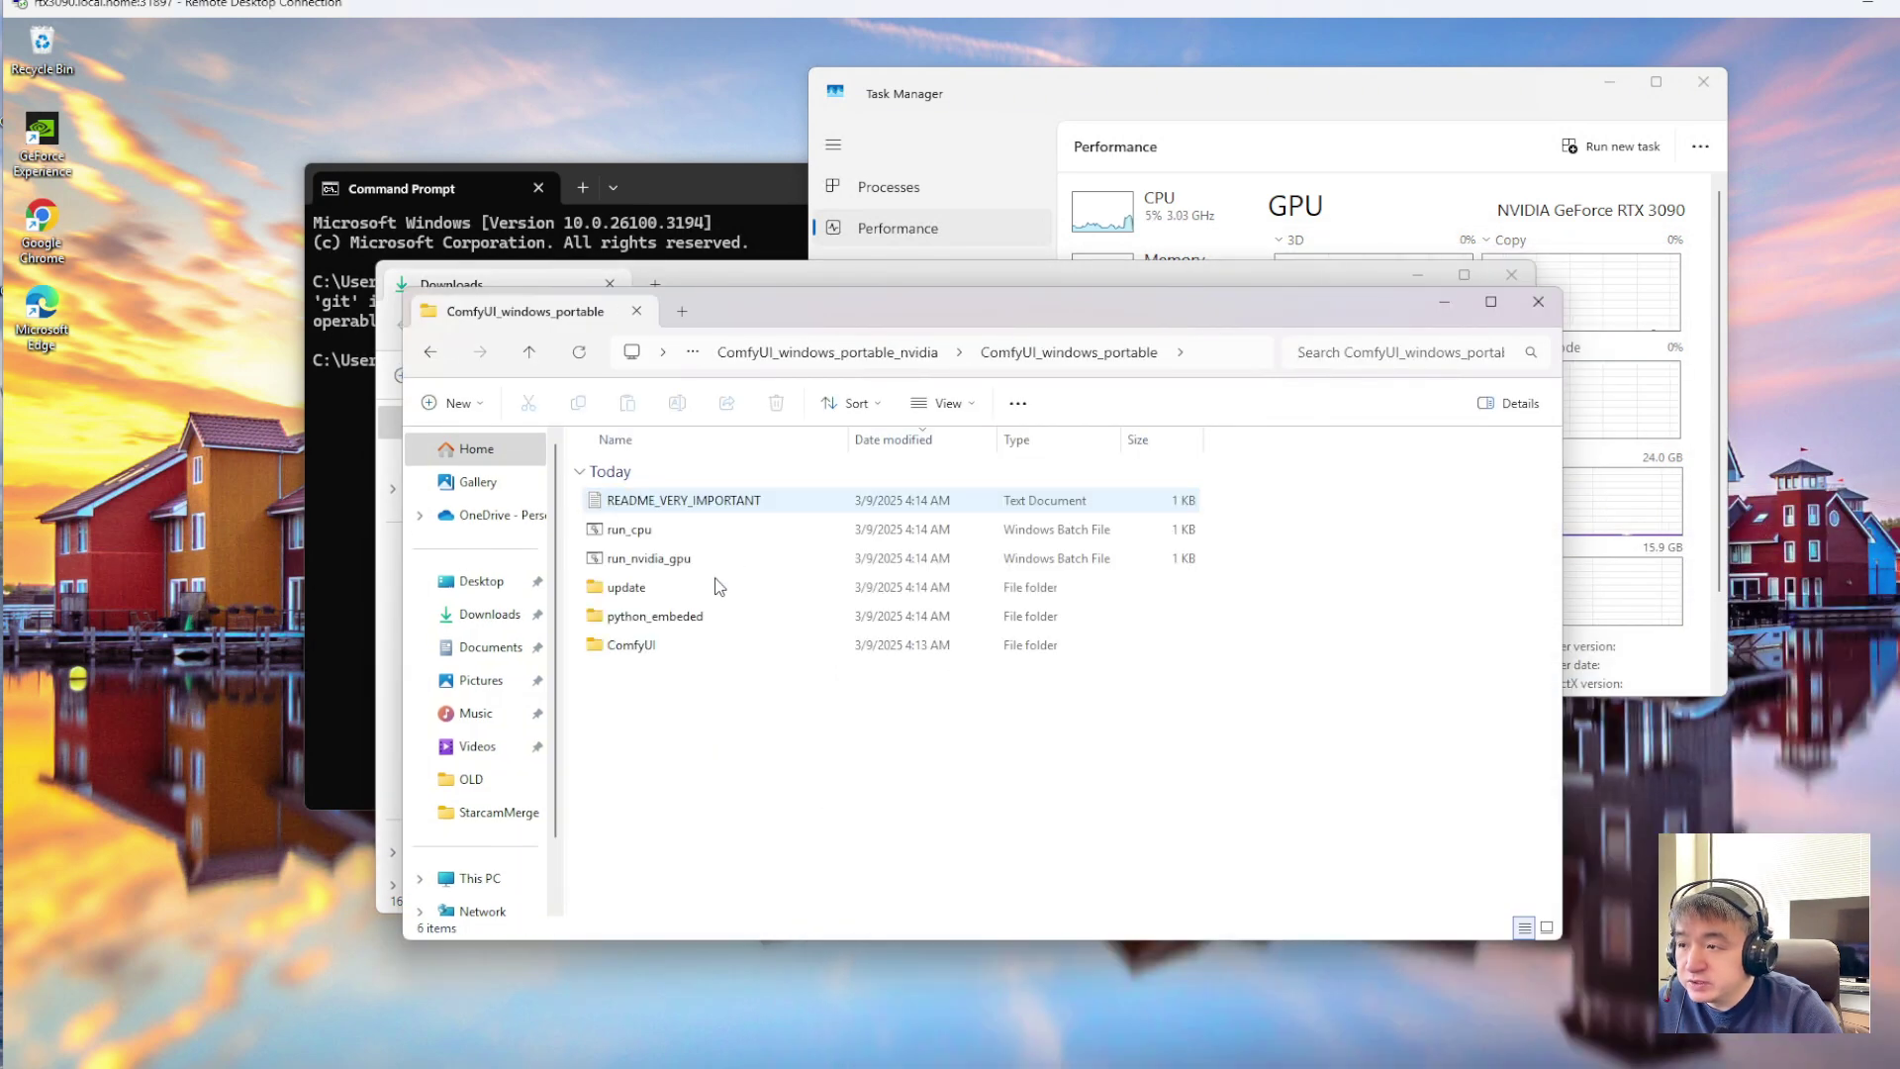
pyautogui.click(658, 560)
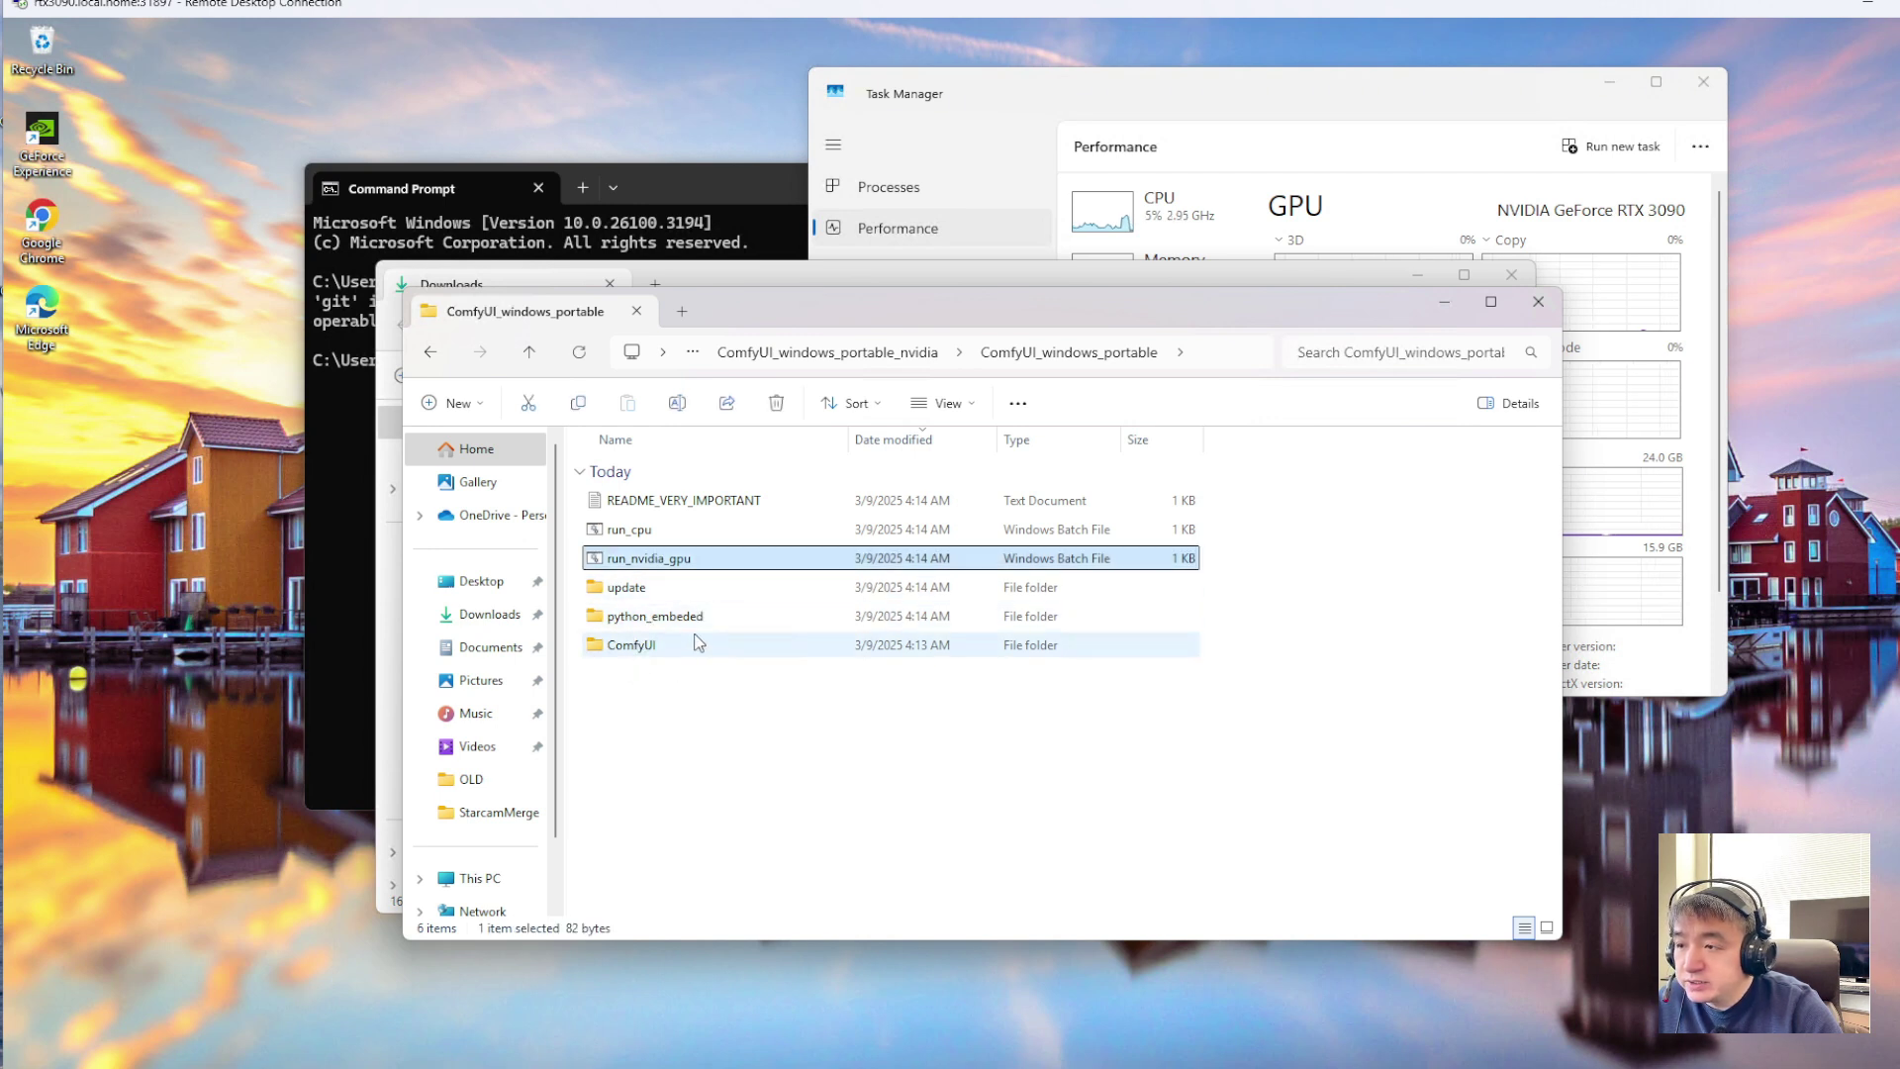
pyautogui.doubleClick(635, 649)
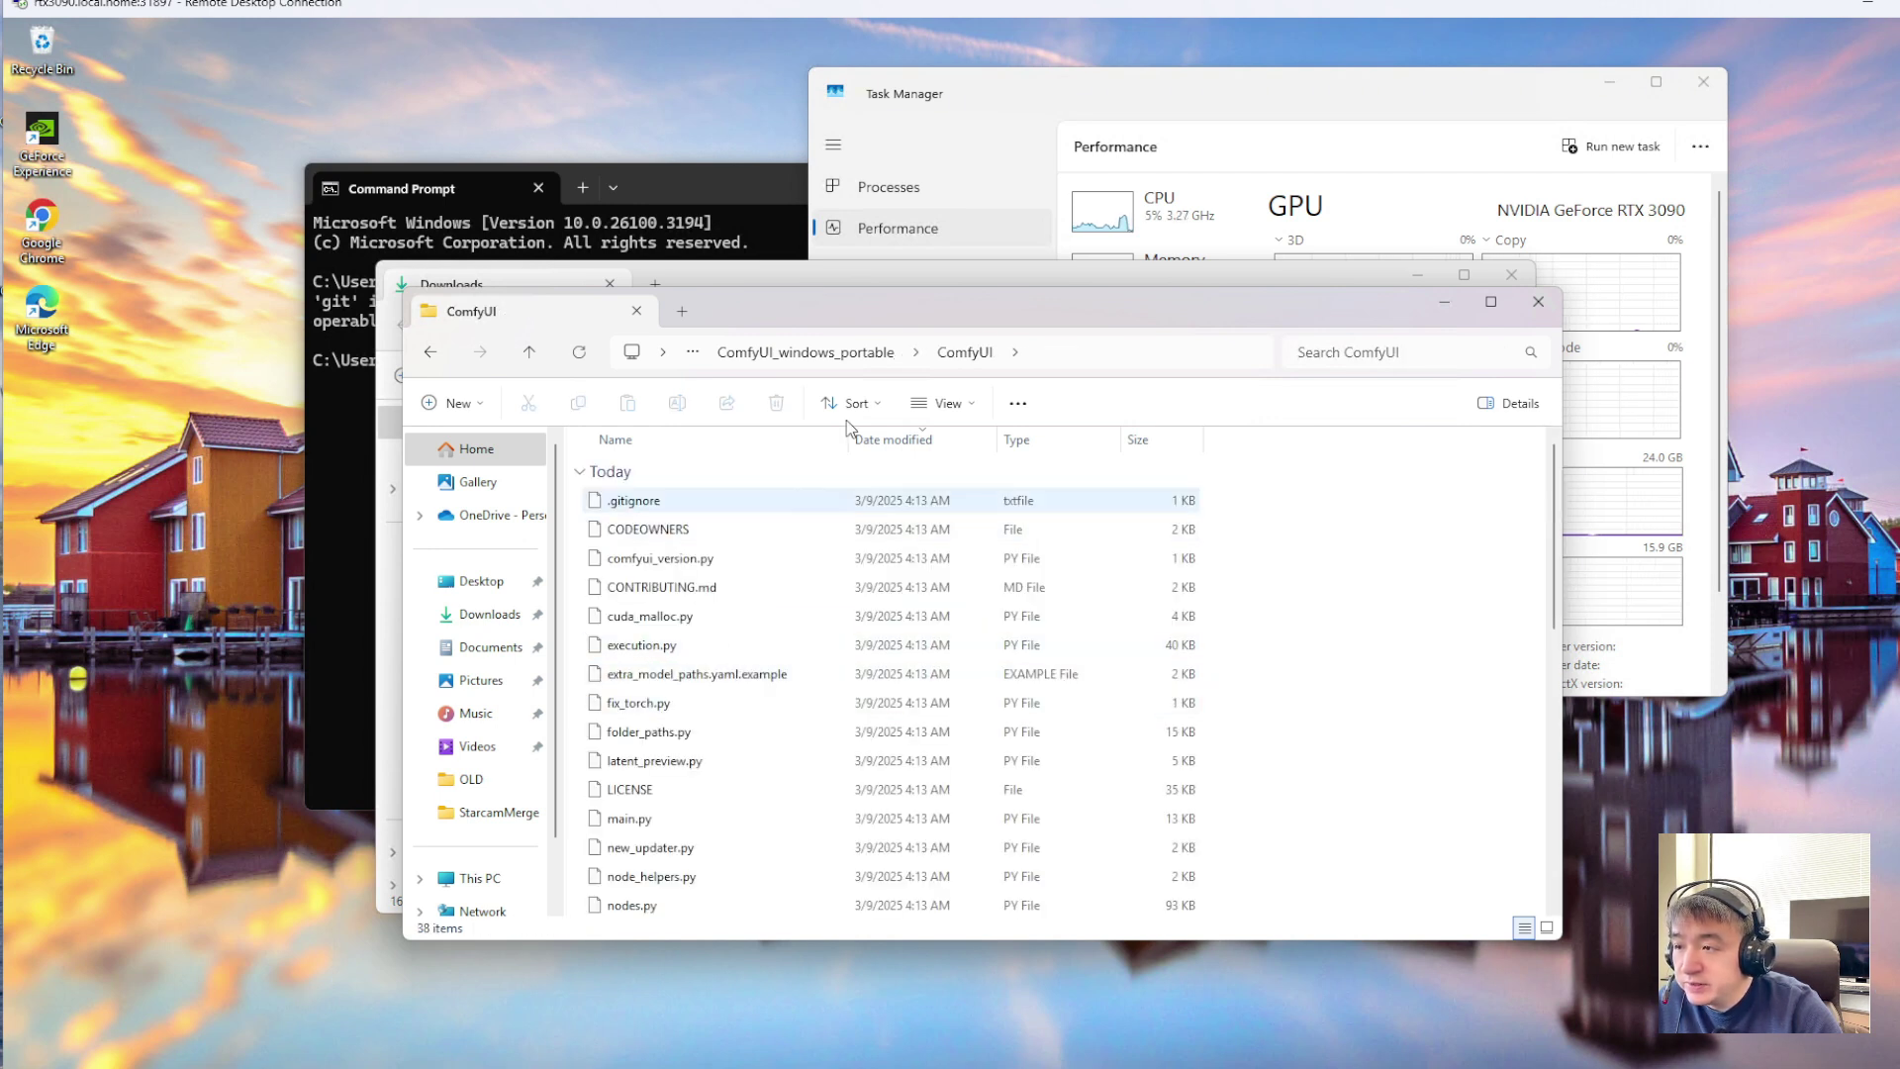
pyautogui.moveTo(875, 317); pyautogui.dragTo(796, 193)
pyautogui.scroll(-5, 661, 614)
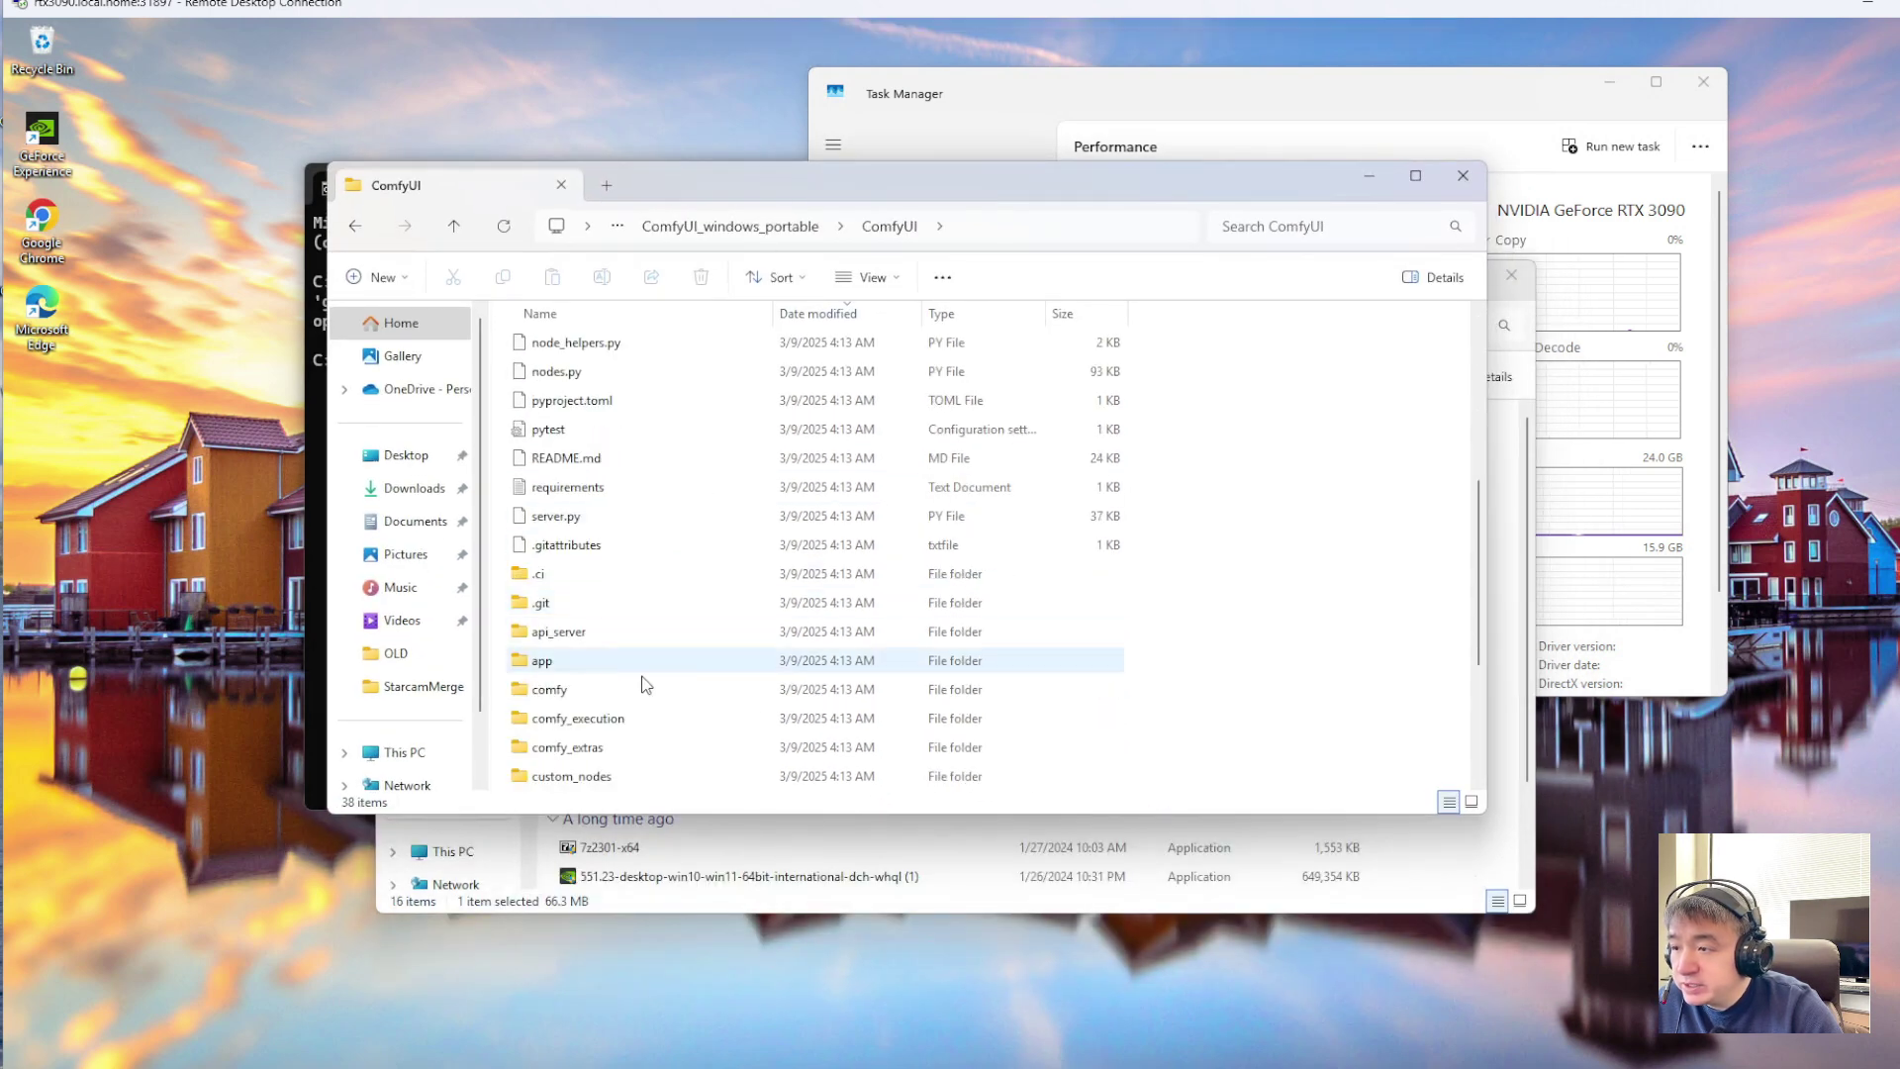
pyautogui.scroll(-1, 661, 627)
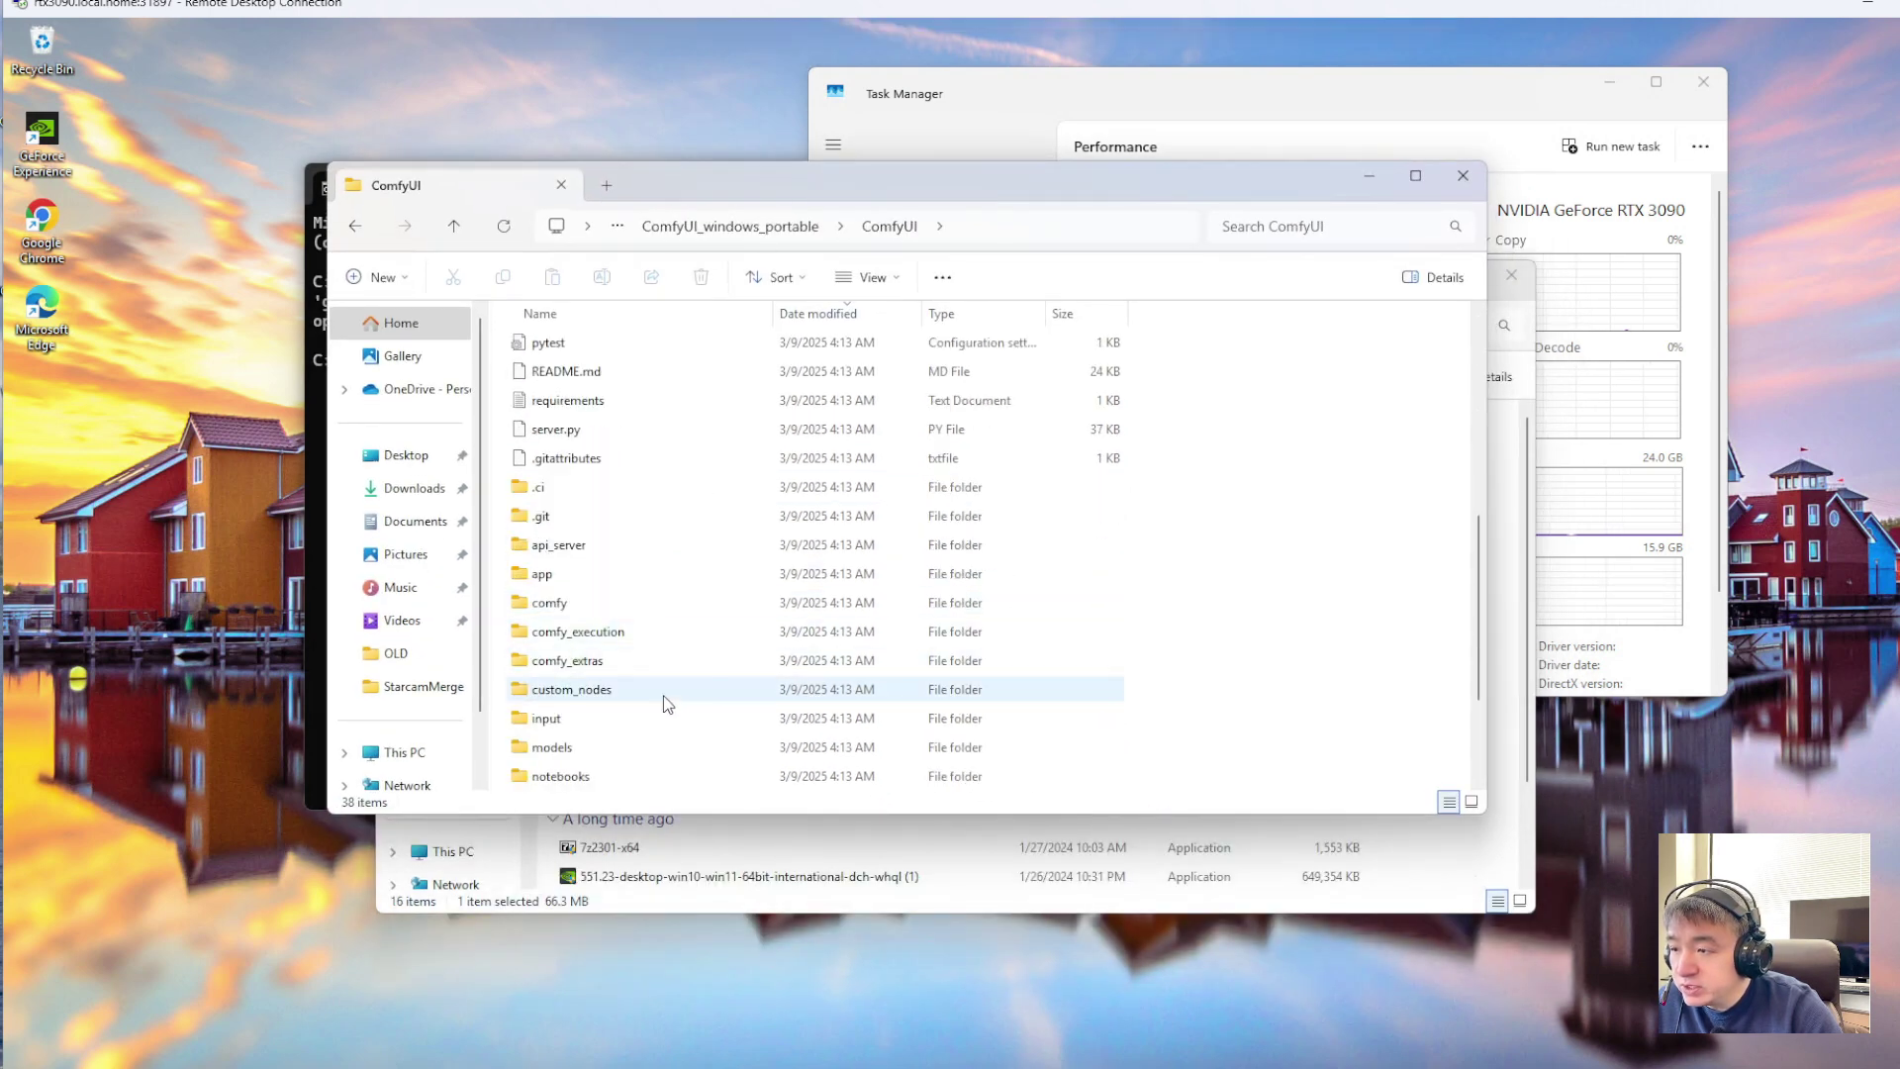
pyautogui.doubleClick(584, 704)
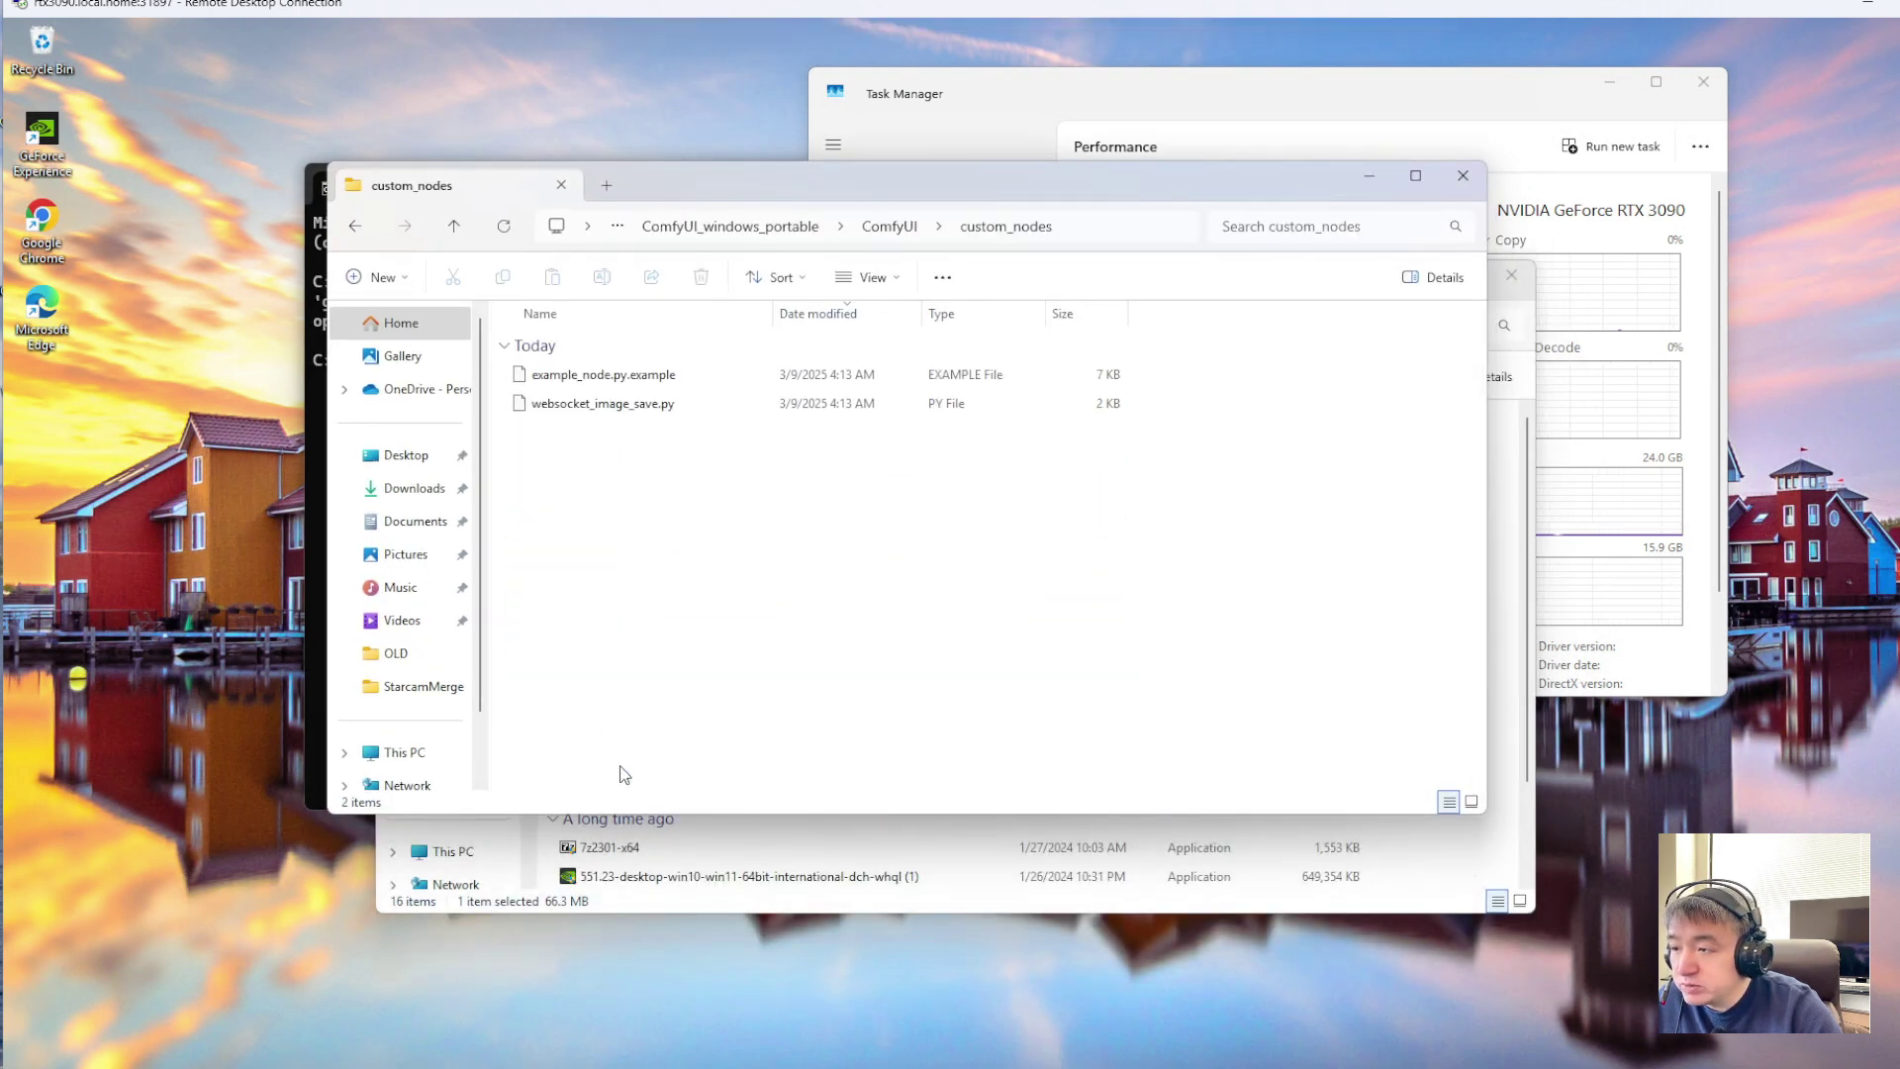
pyautogui.rightClick(703, 519)
pyautogui.click(791, 740)
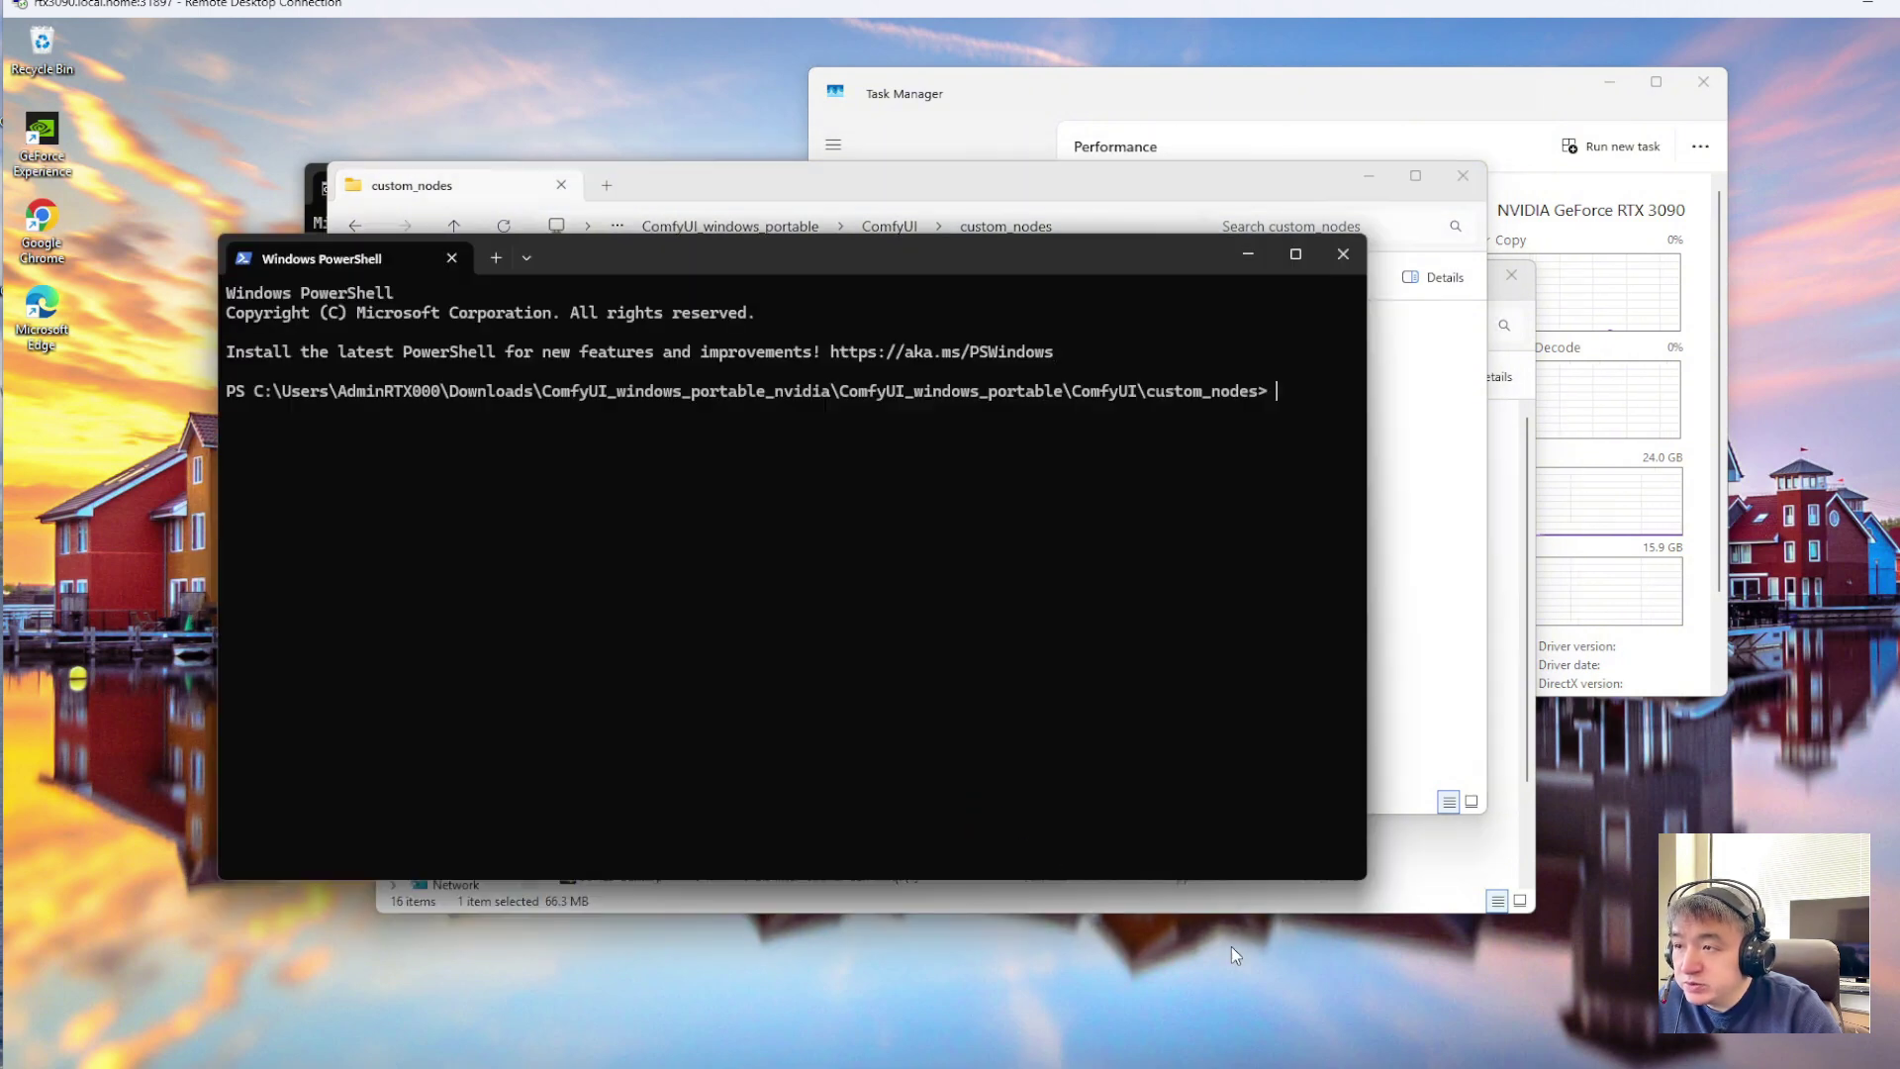
pyautogui.hotkey('alt', 'Tab')
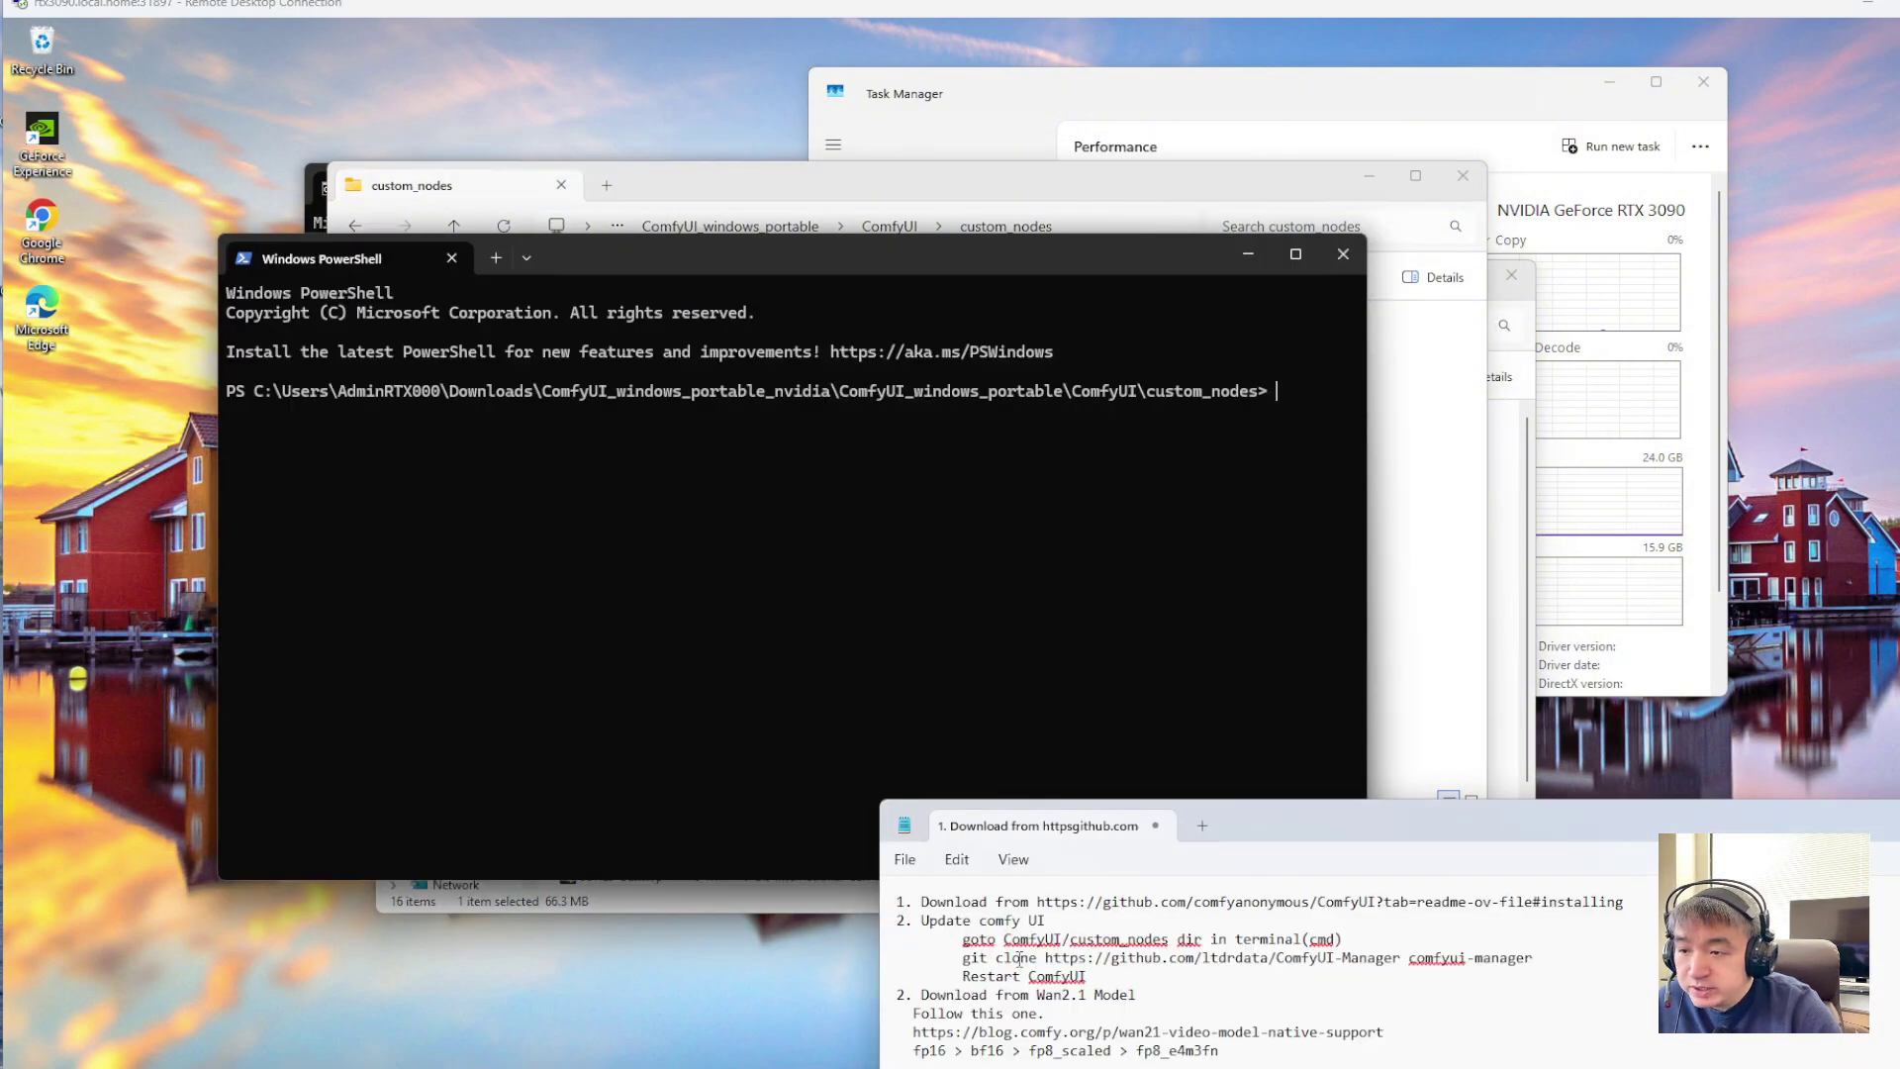
pyautogui.moveTo(963, 958); pyautogui.dragTo(1536, 958)
pyautogui.hotkey('ctrl', 'c')
pyautogui.click(1077, 449)
pyautogui.hotkey('ctrl', 'v')
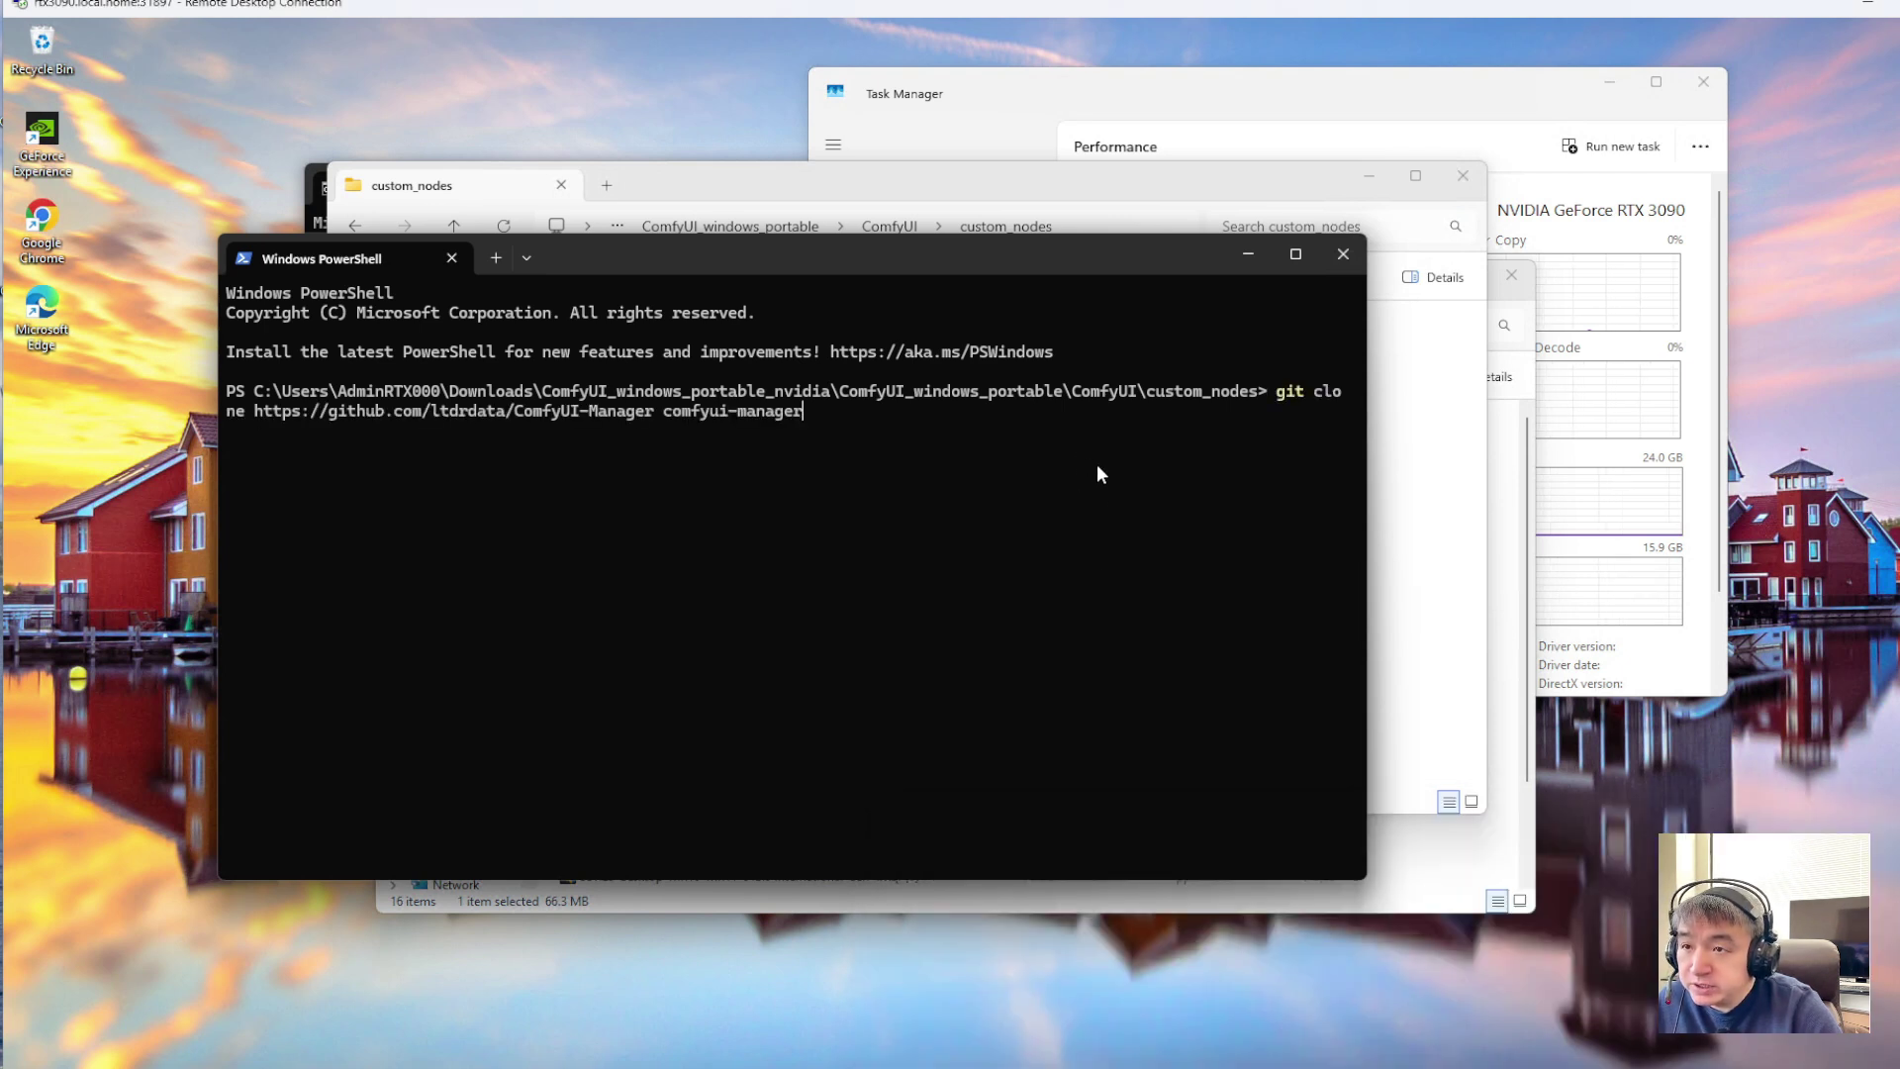
pyautogui.press('Return')
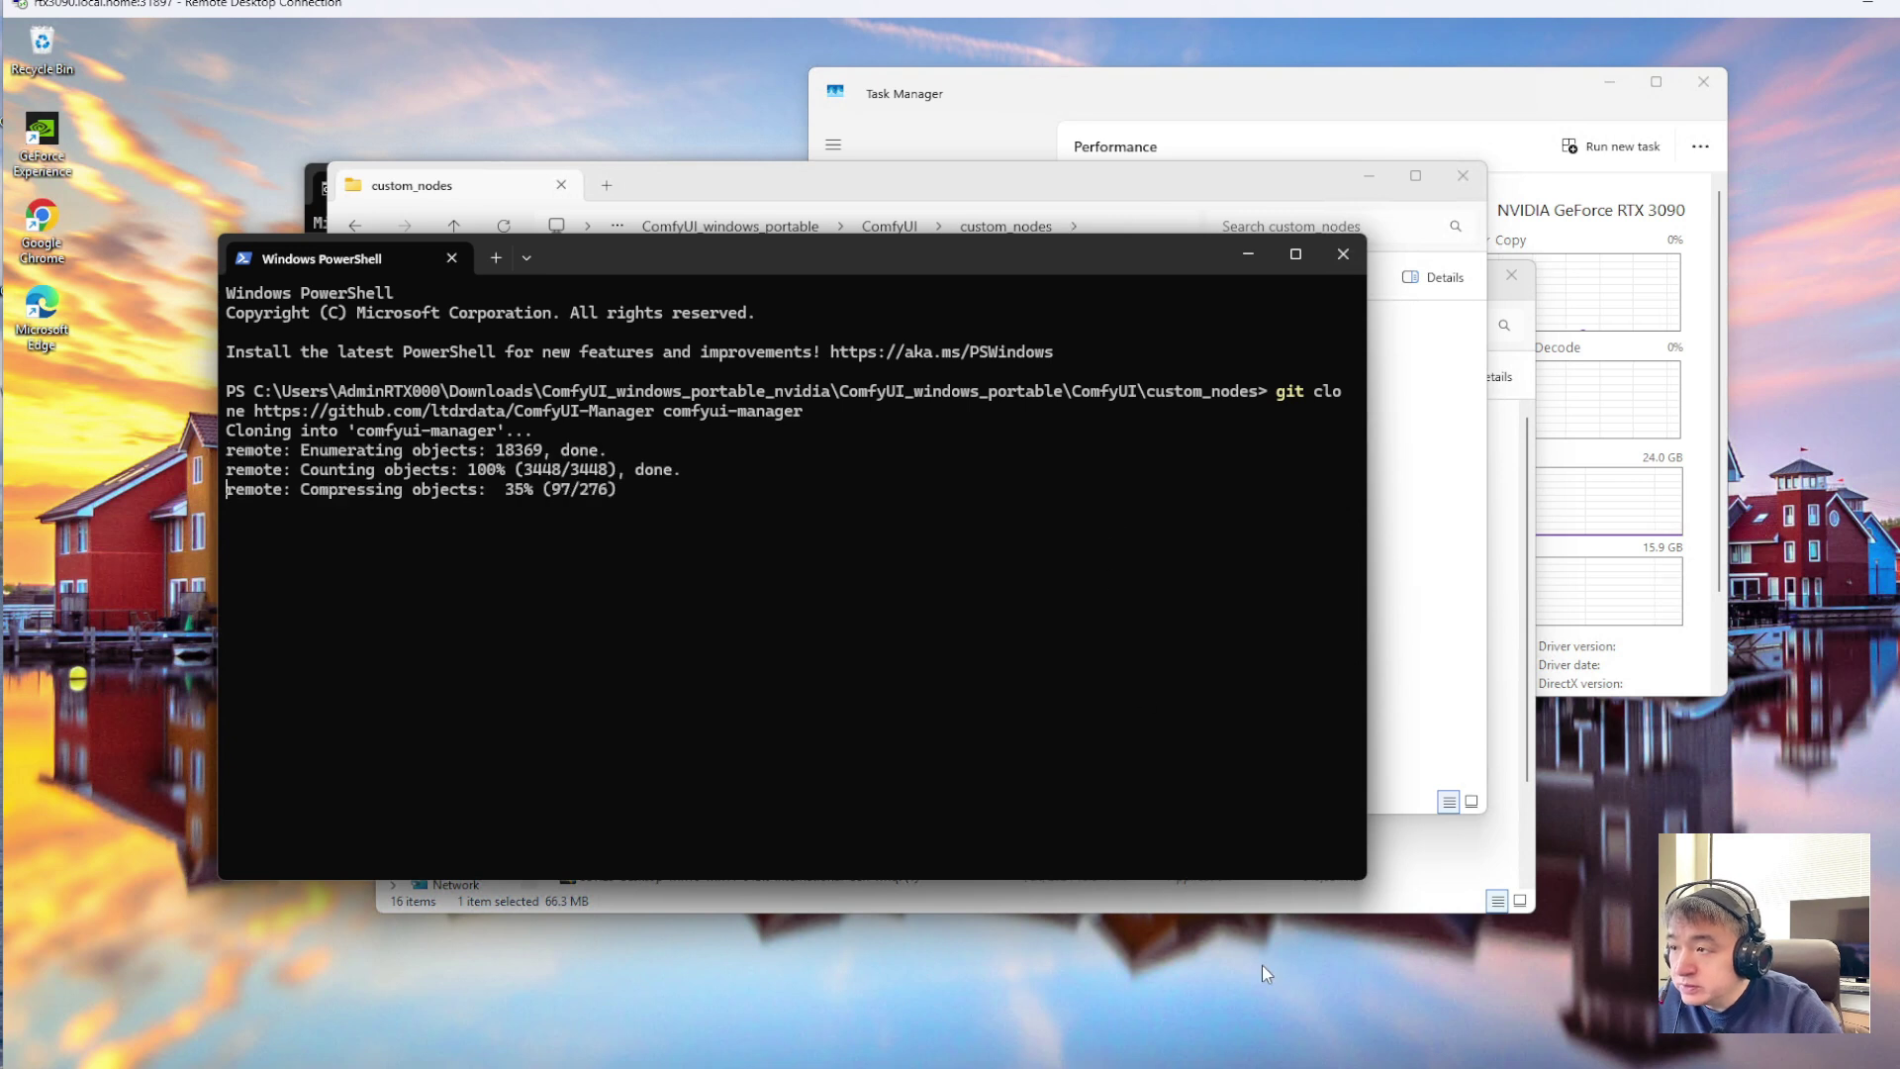
# Check the Notepad notes, close the PowerShell window and locate the comfyui-manager folder in custom_nodes
pyautogui.click(1116, 1065)
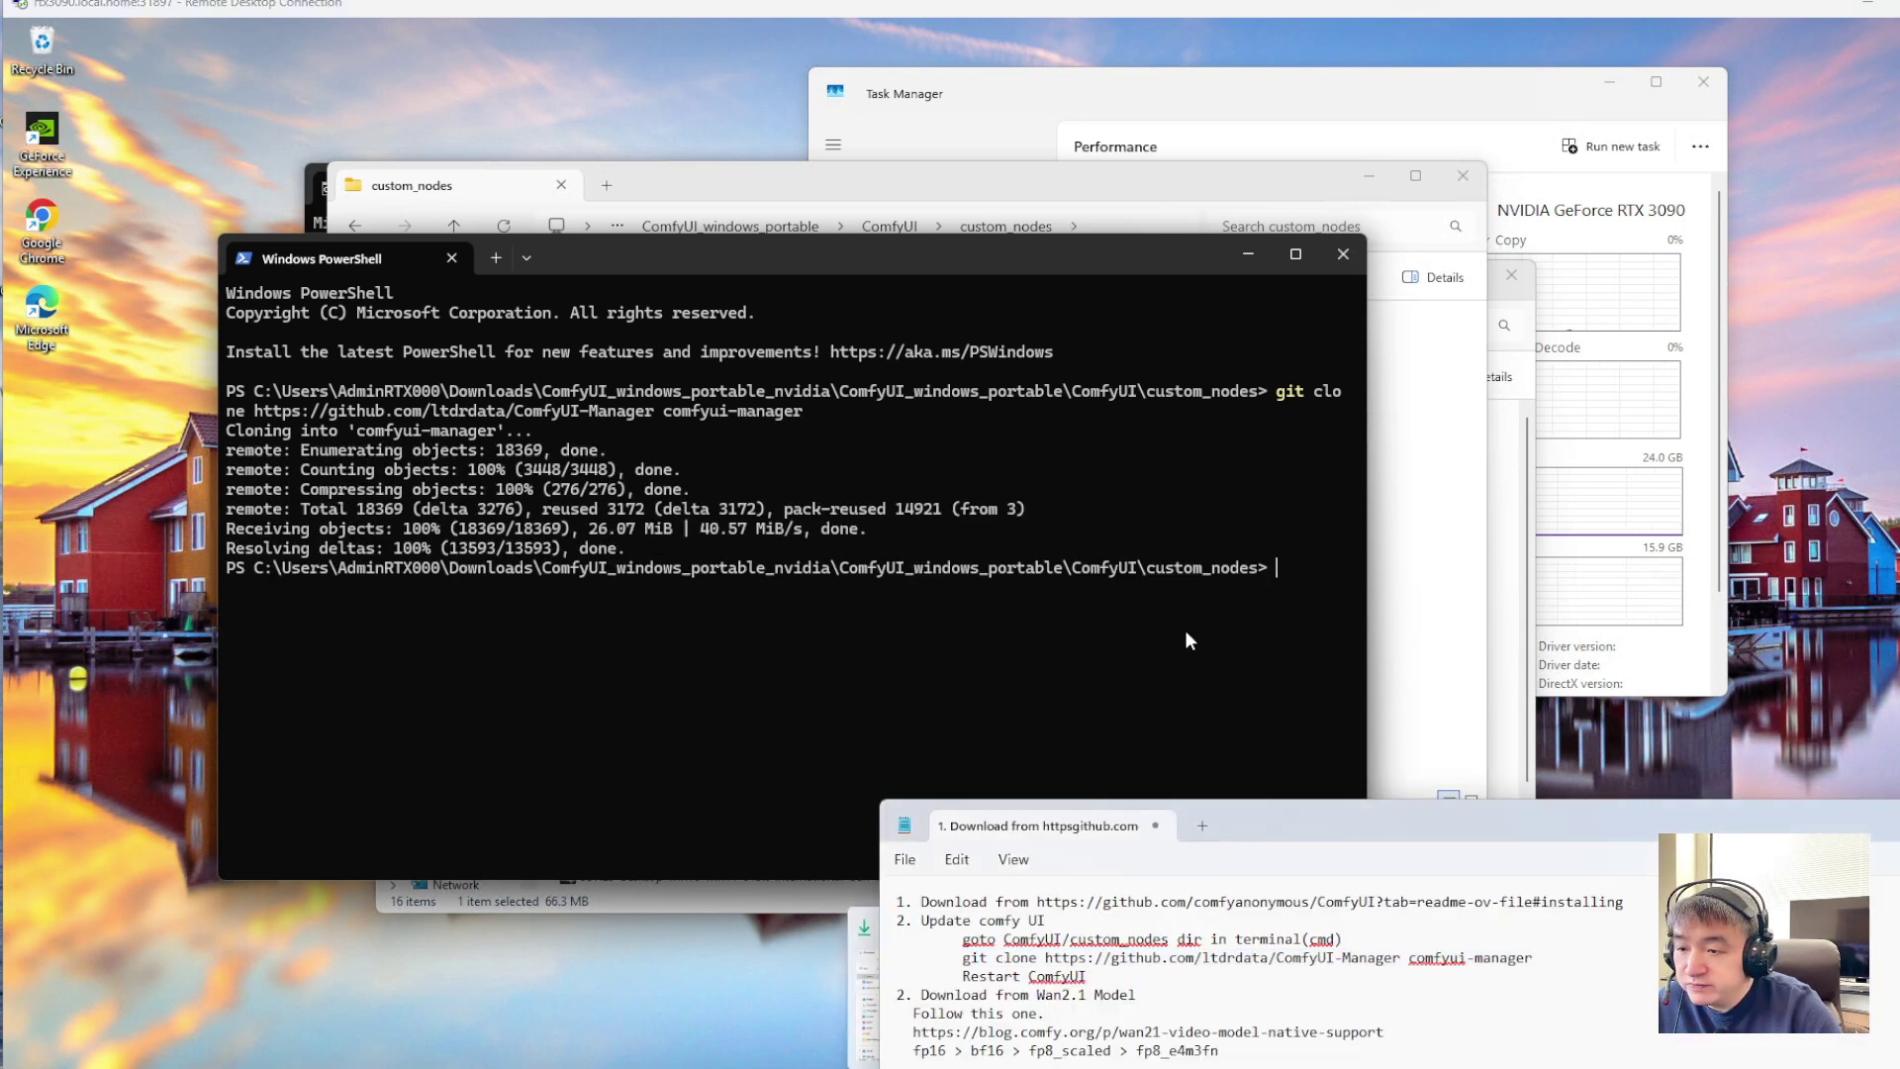
pyautogui.click(1343, 254)
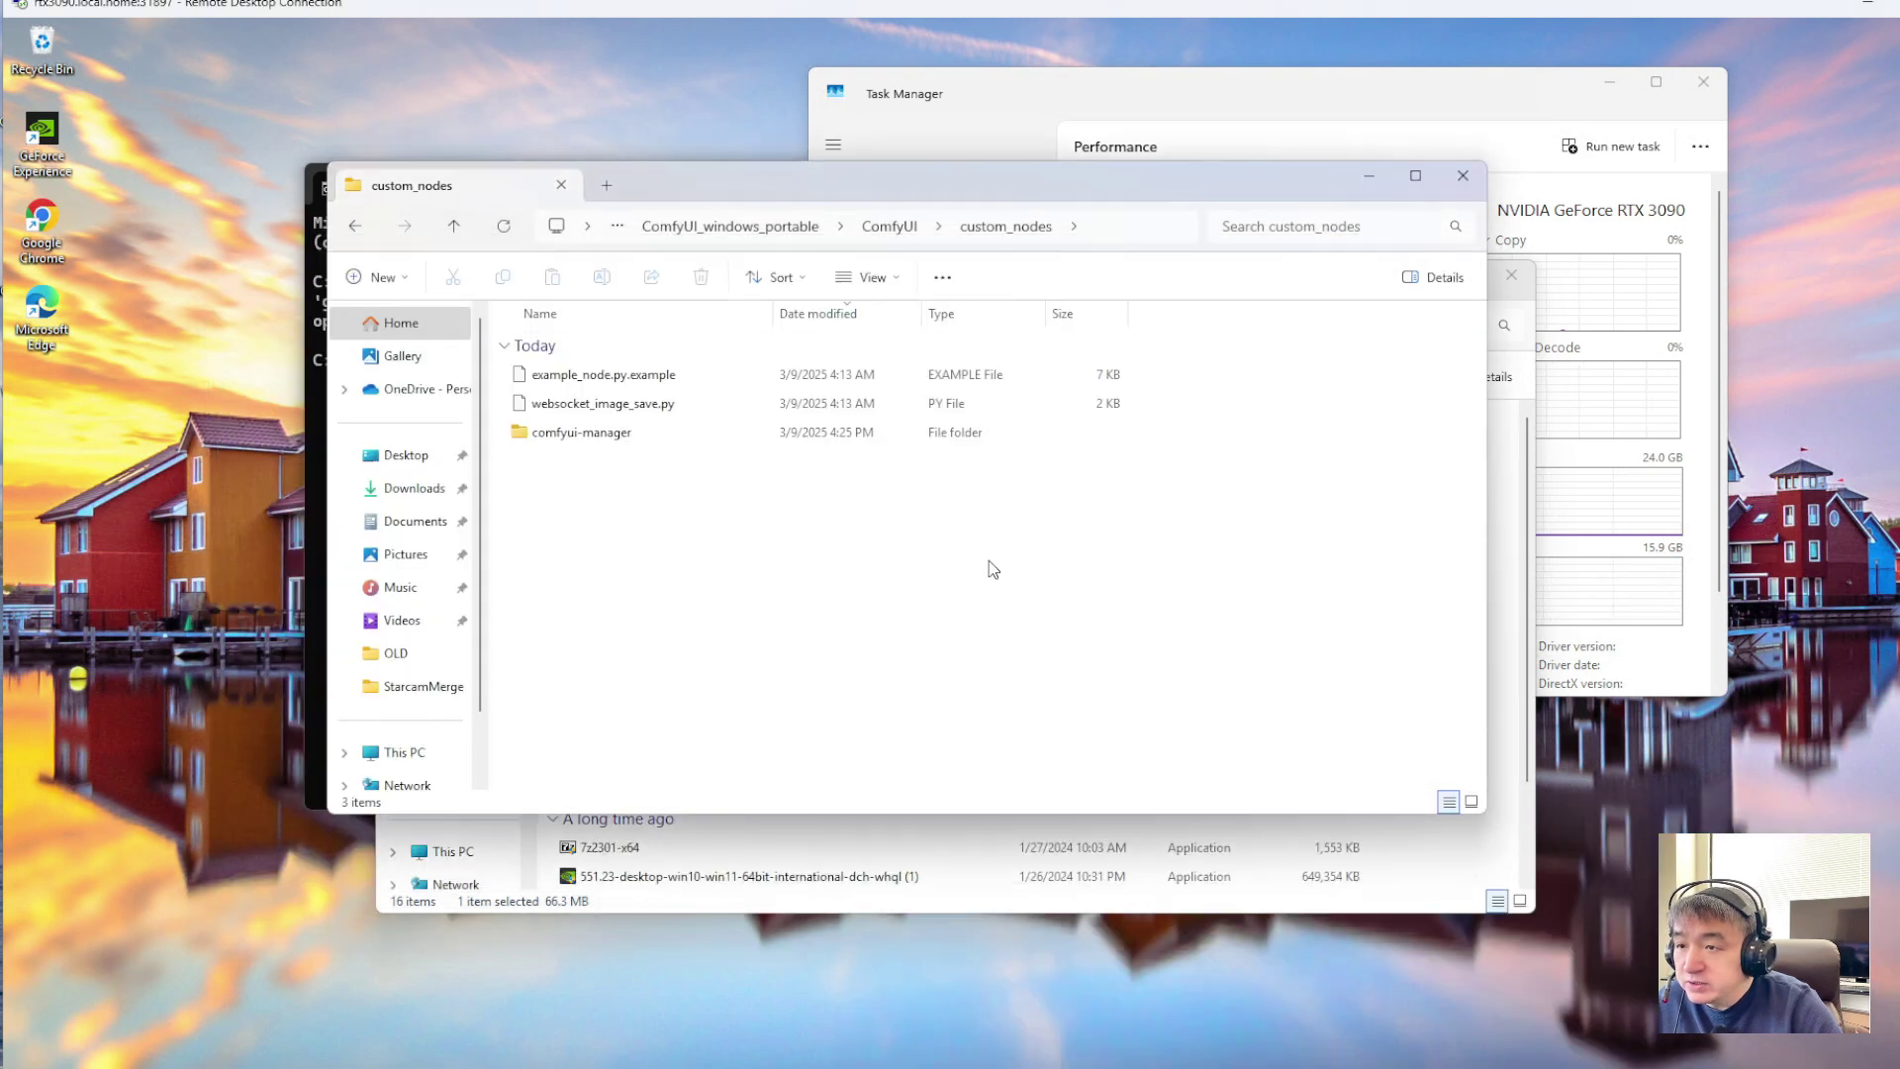
pyautogui.click(627, 435)
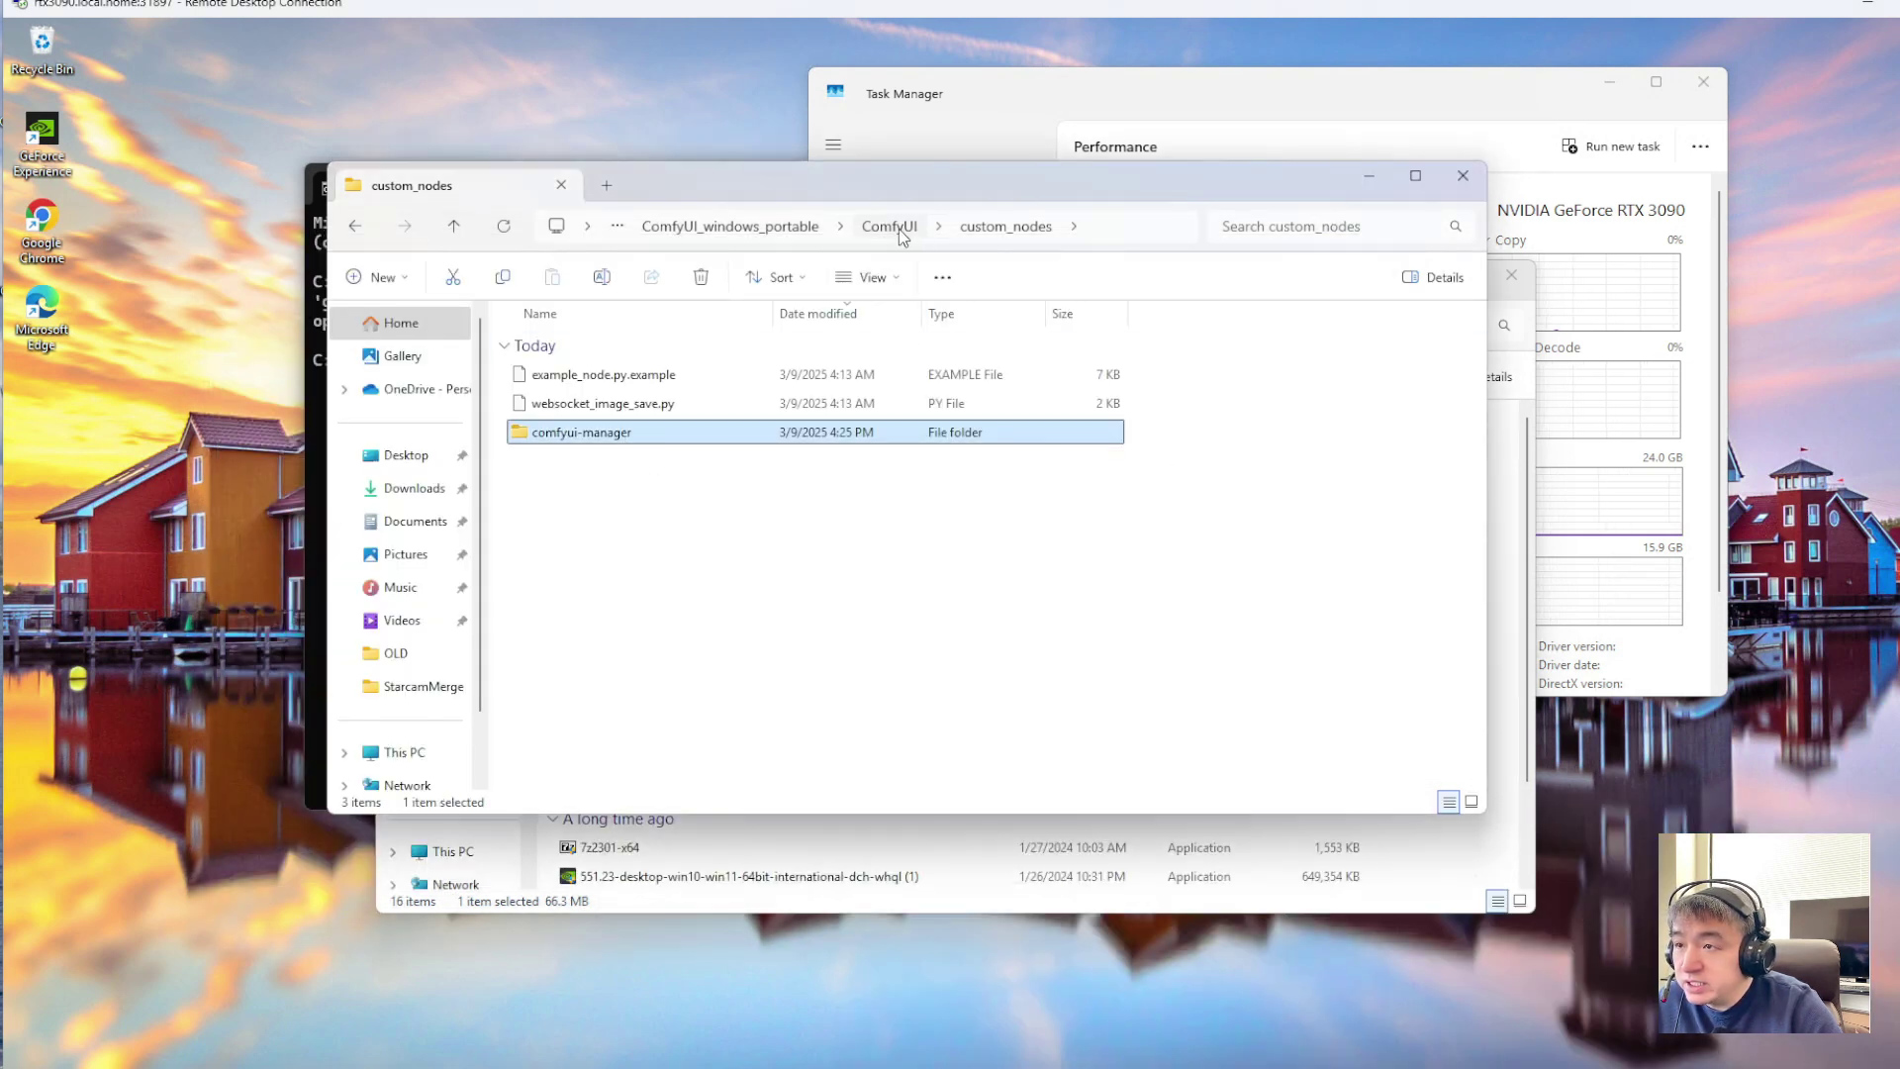
# Return to the ComfyUI_windows_portable folder and launch the run_nvidia_gpu batch file, keeping its console window in view
pyautogui.click(899, 228)
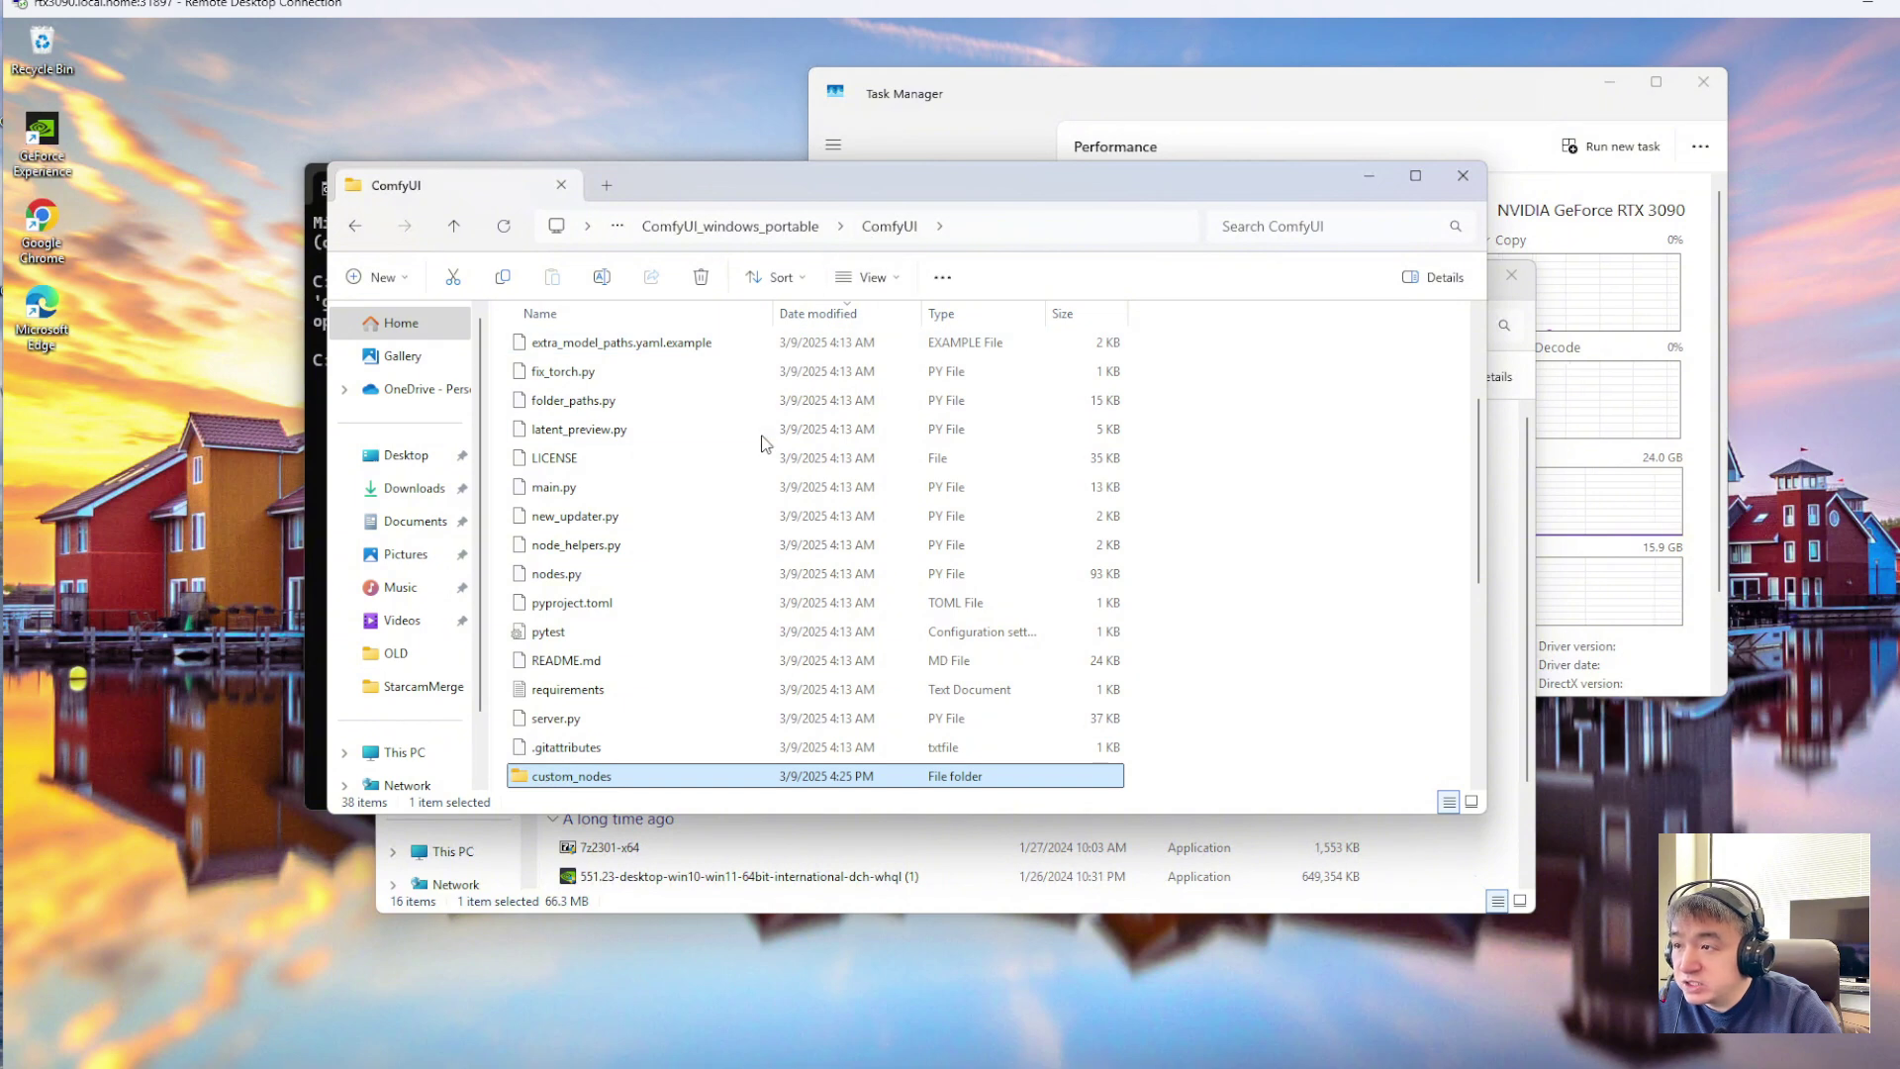
pyautogui.scroll(-2, 623, 663)
pyautogui.scroll(-3, 623, 663)
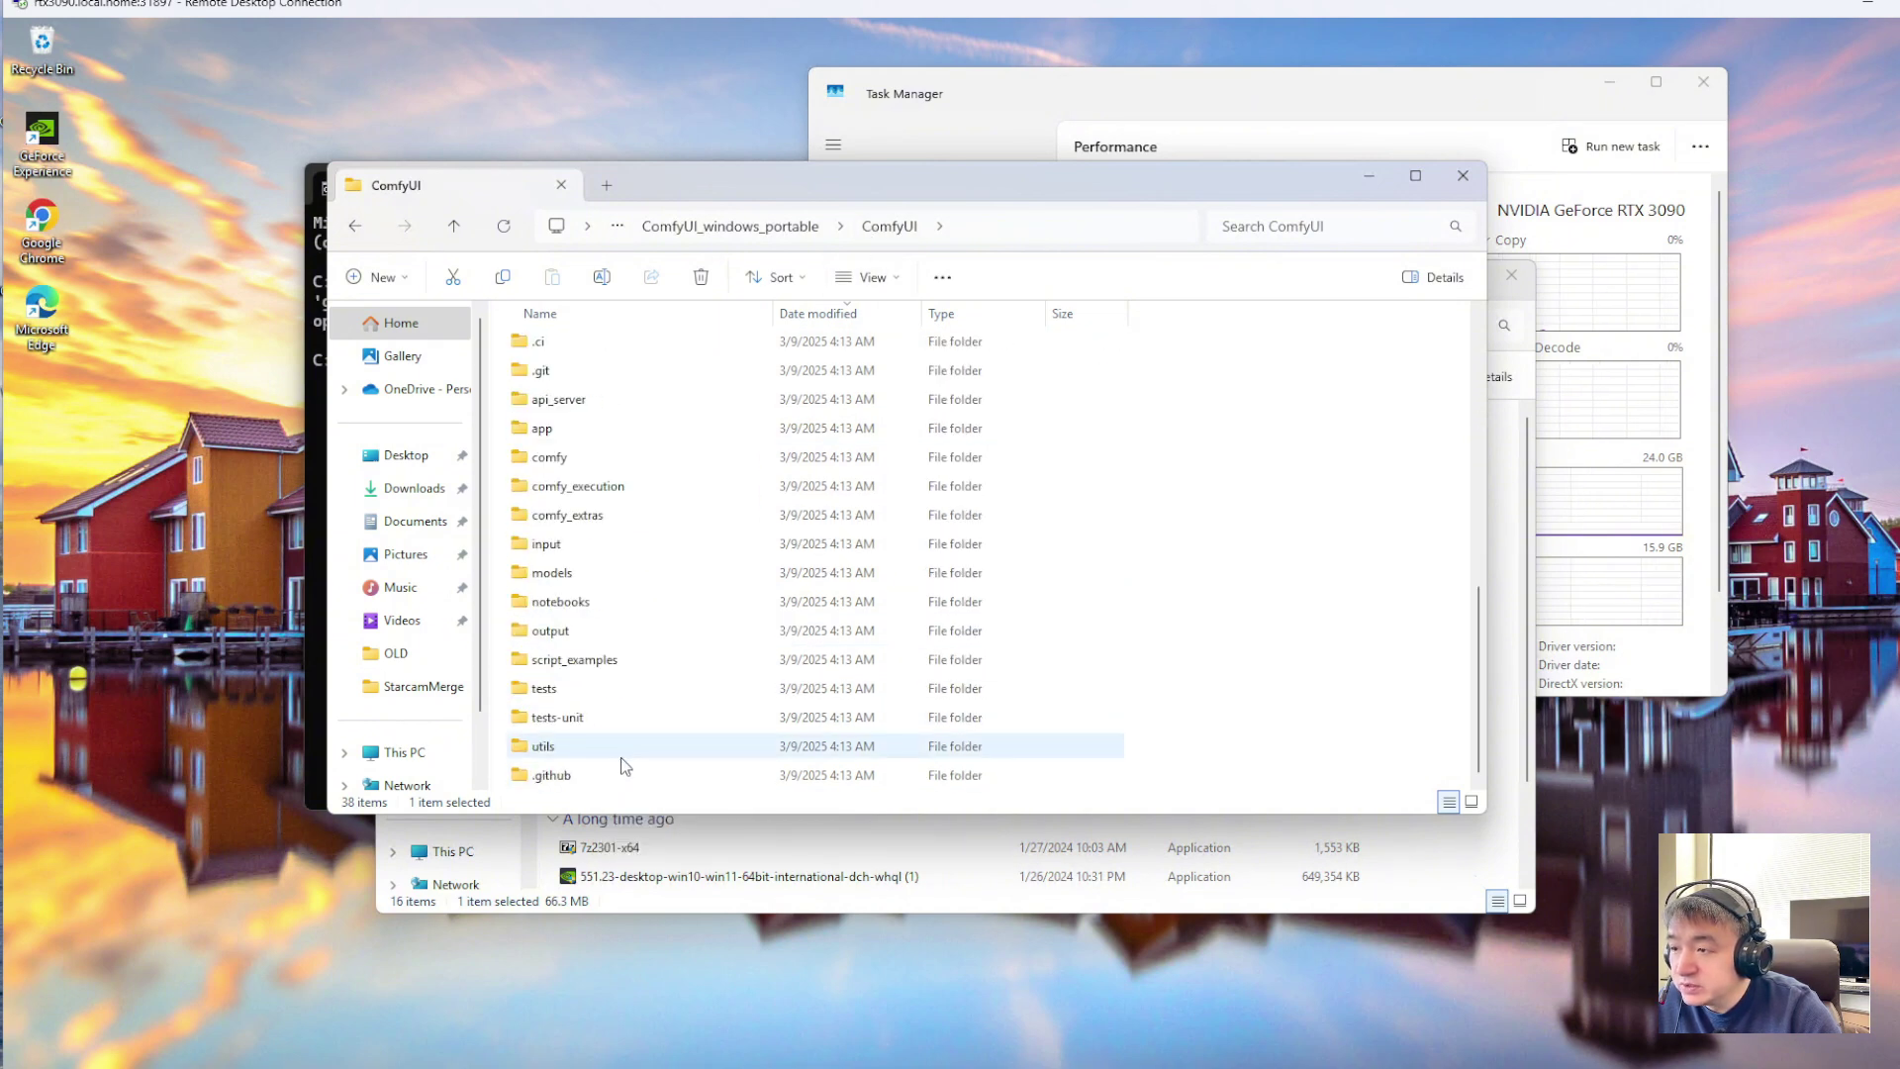
pyautogui.scroll(4, 624, 764)
pyautogui.click(784, 227)
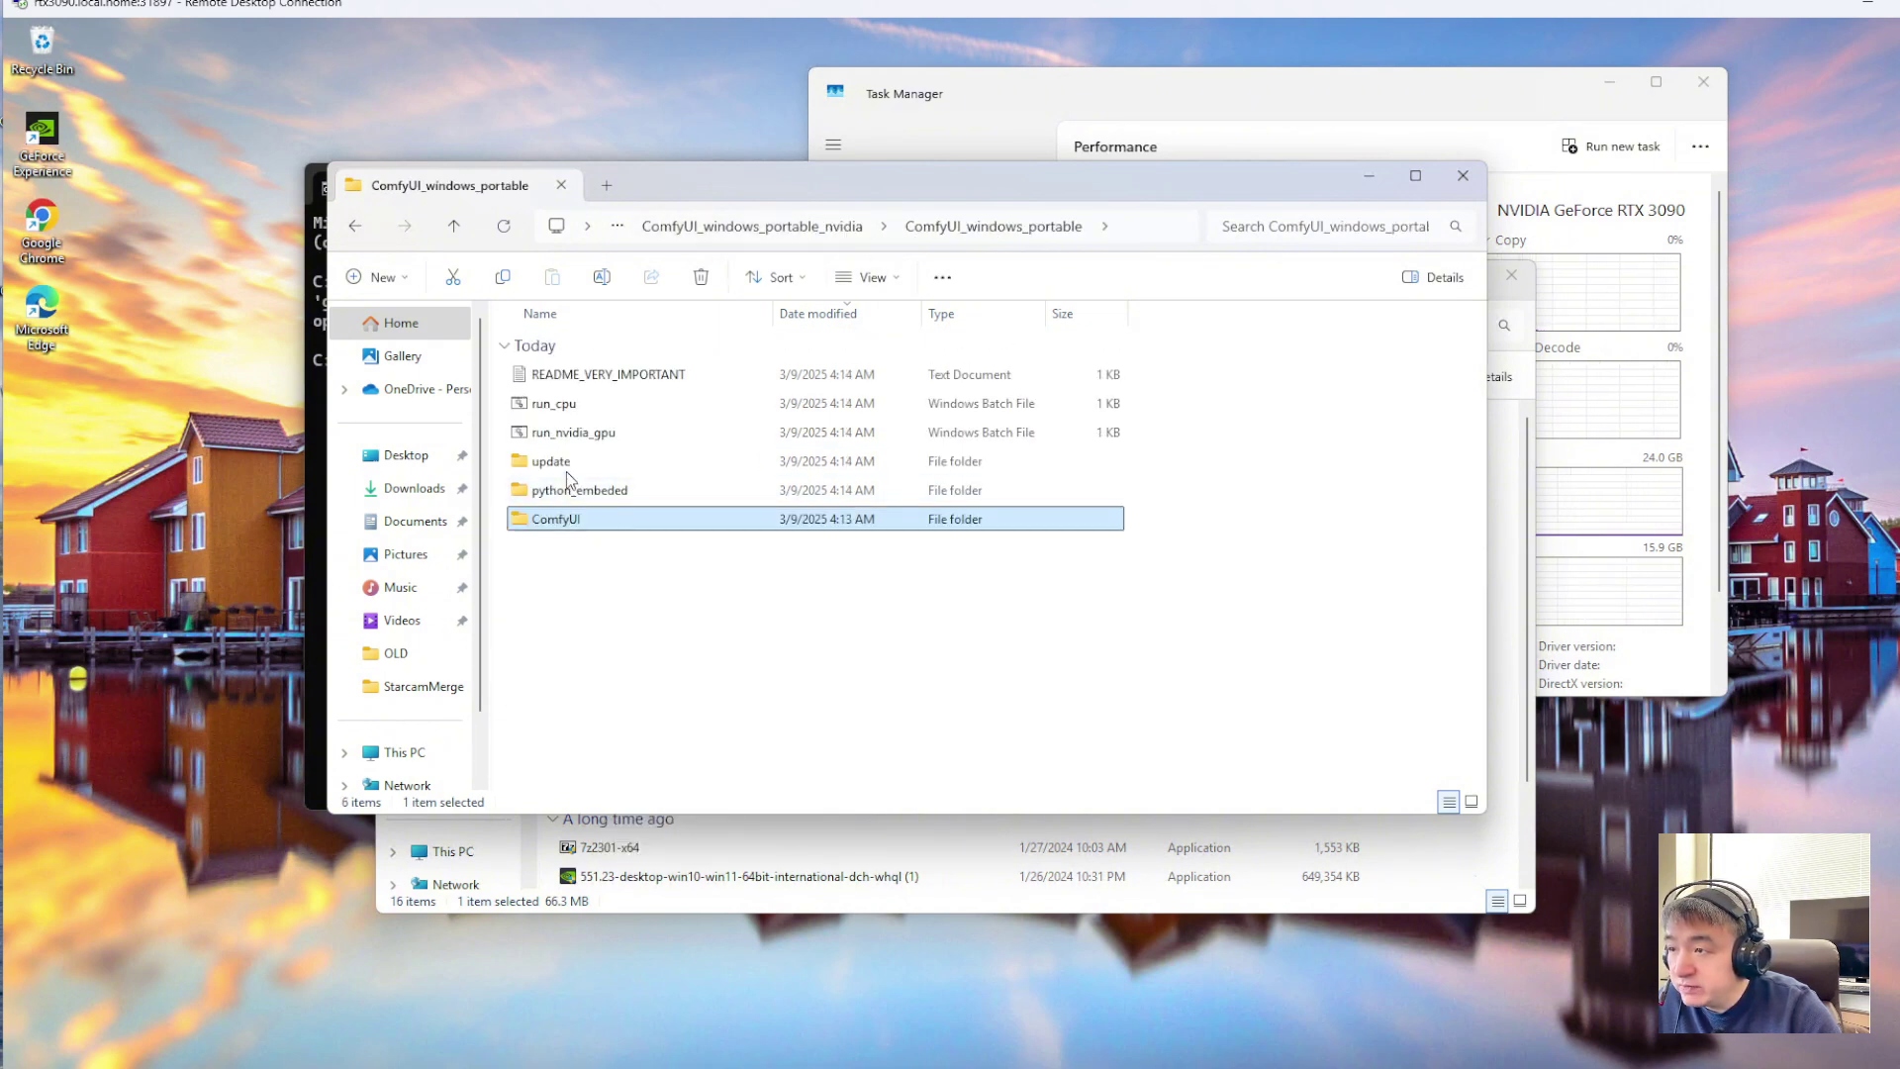
pyautogui.click(593, 432)
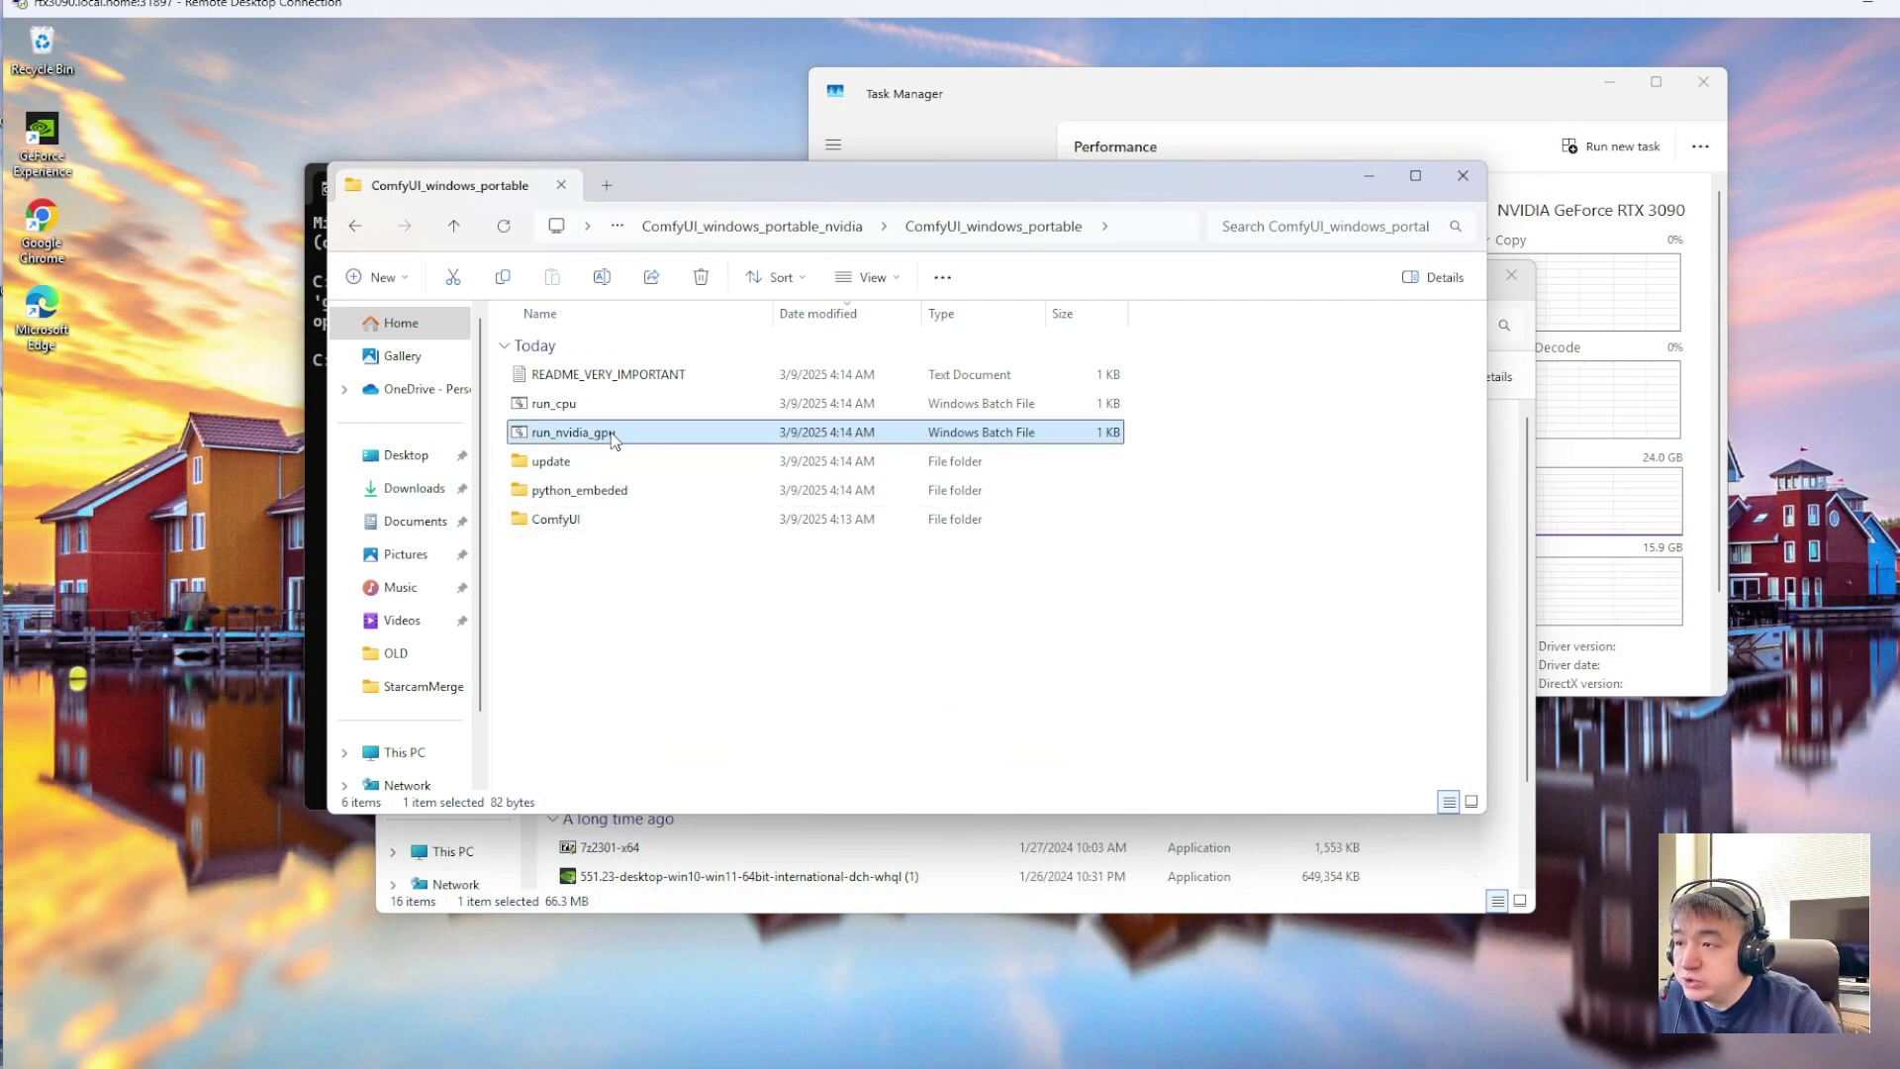
pyautogui.doubleClick(613, 436)
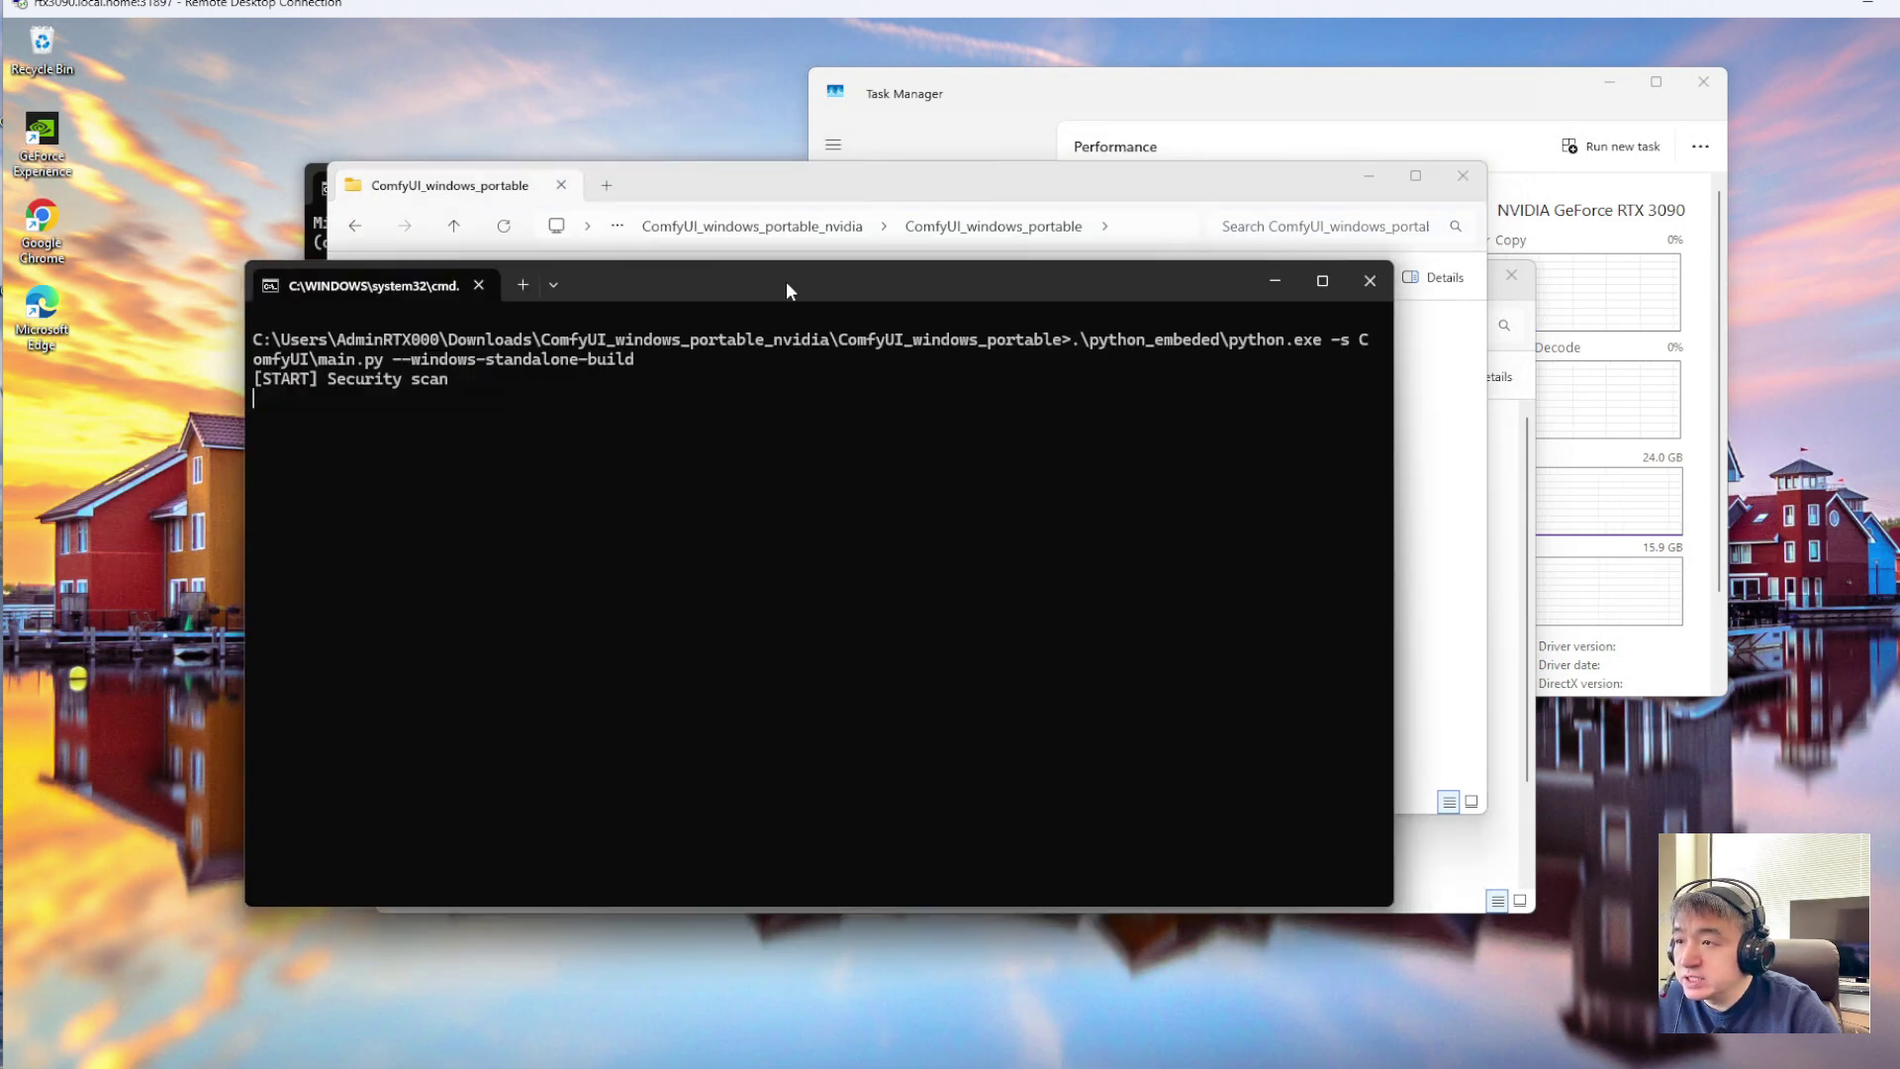
pyautogui.moveTo(786, 285); pyautogui.dragTo(792, 225)
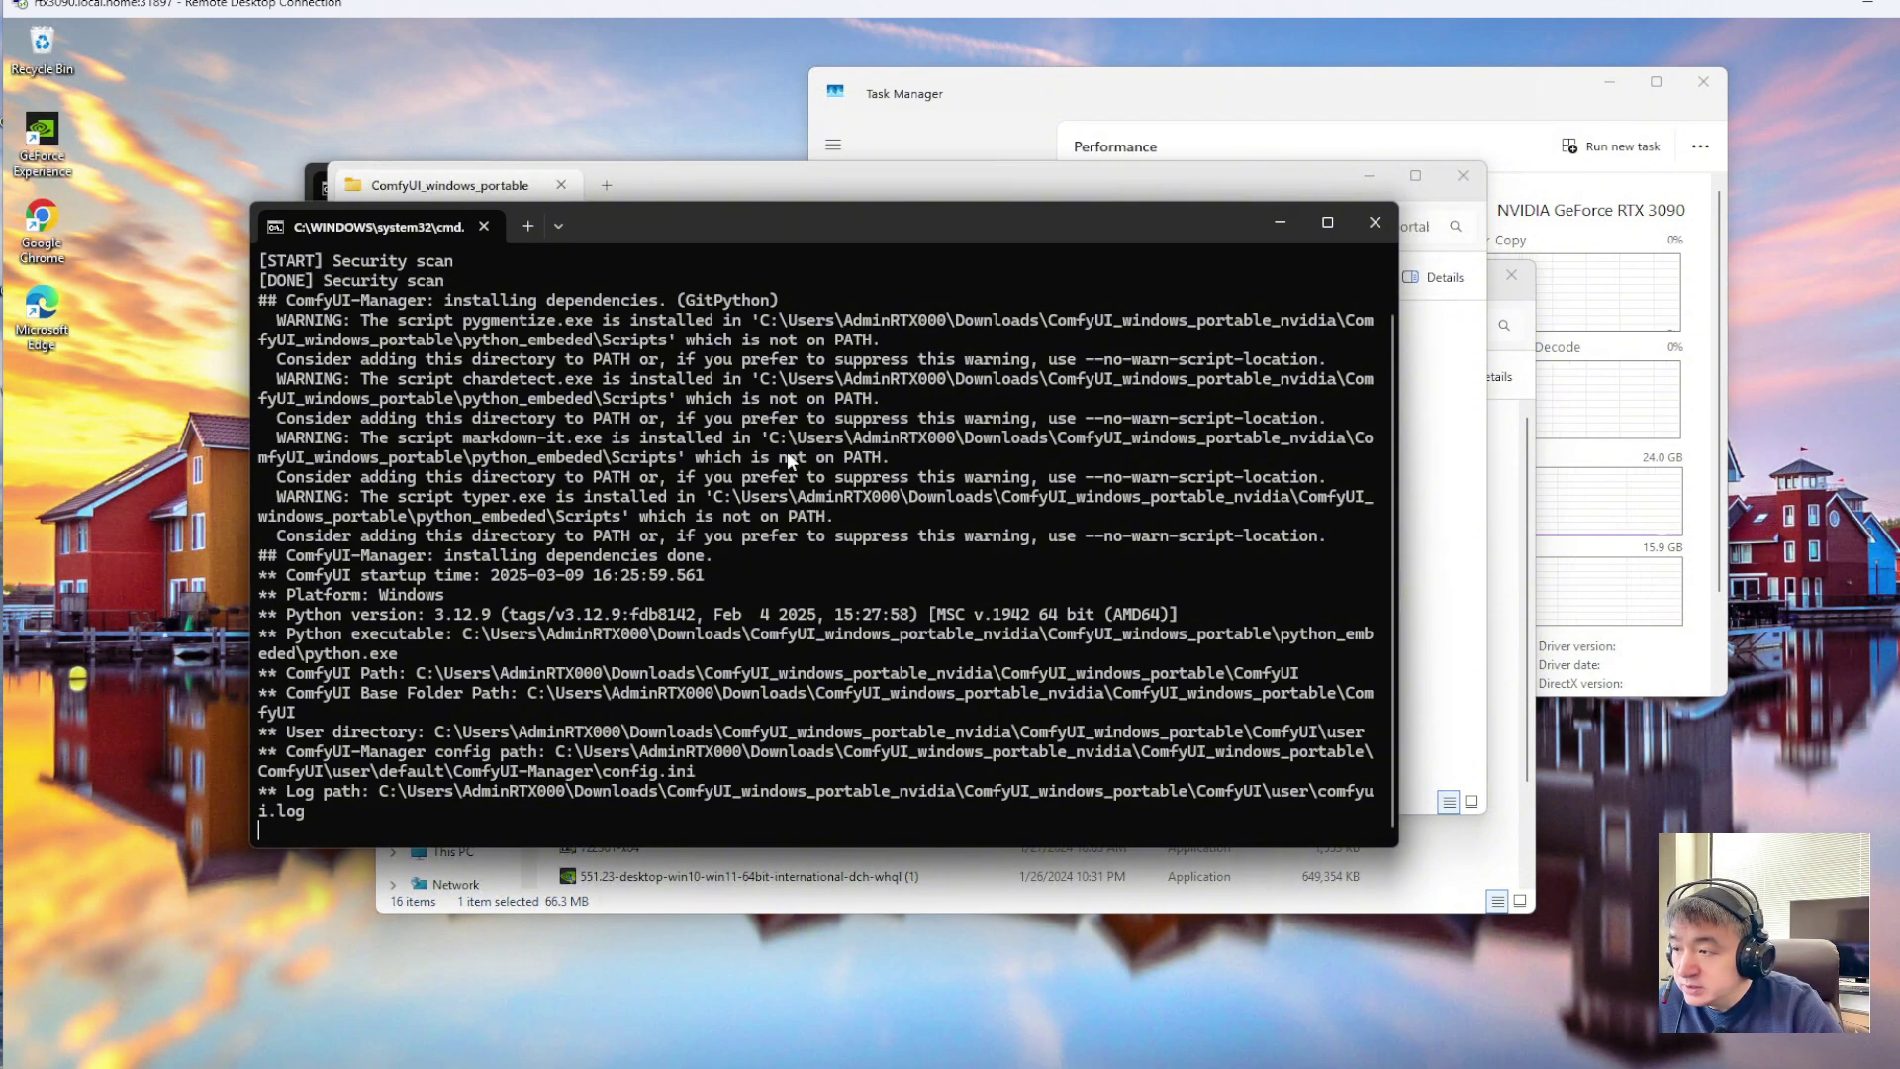
# Download the missing v1-5-pruned-emaonly-fp16.safetensors checkpoint from the Missing Models notice in ComfyUI and dismiss the notice
pyautogui.moveTo(846, 223); pyautogui.dragTo(828, 190)
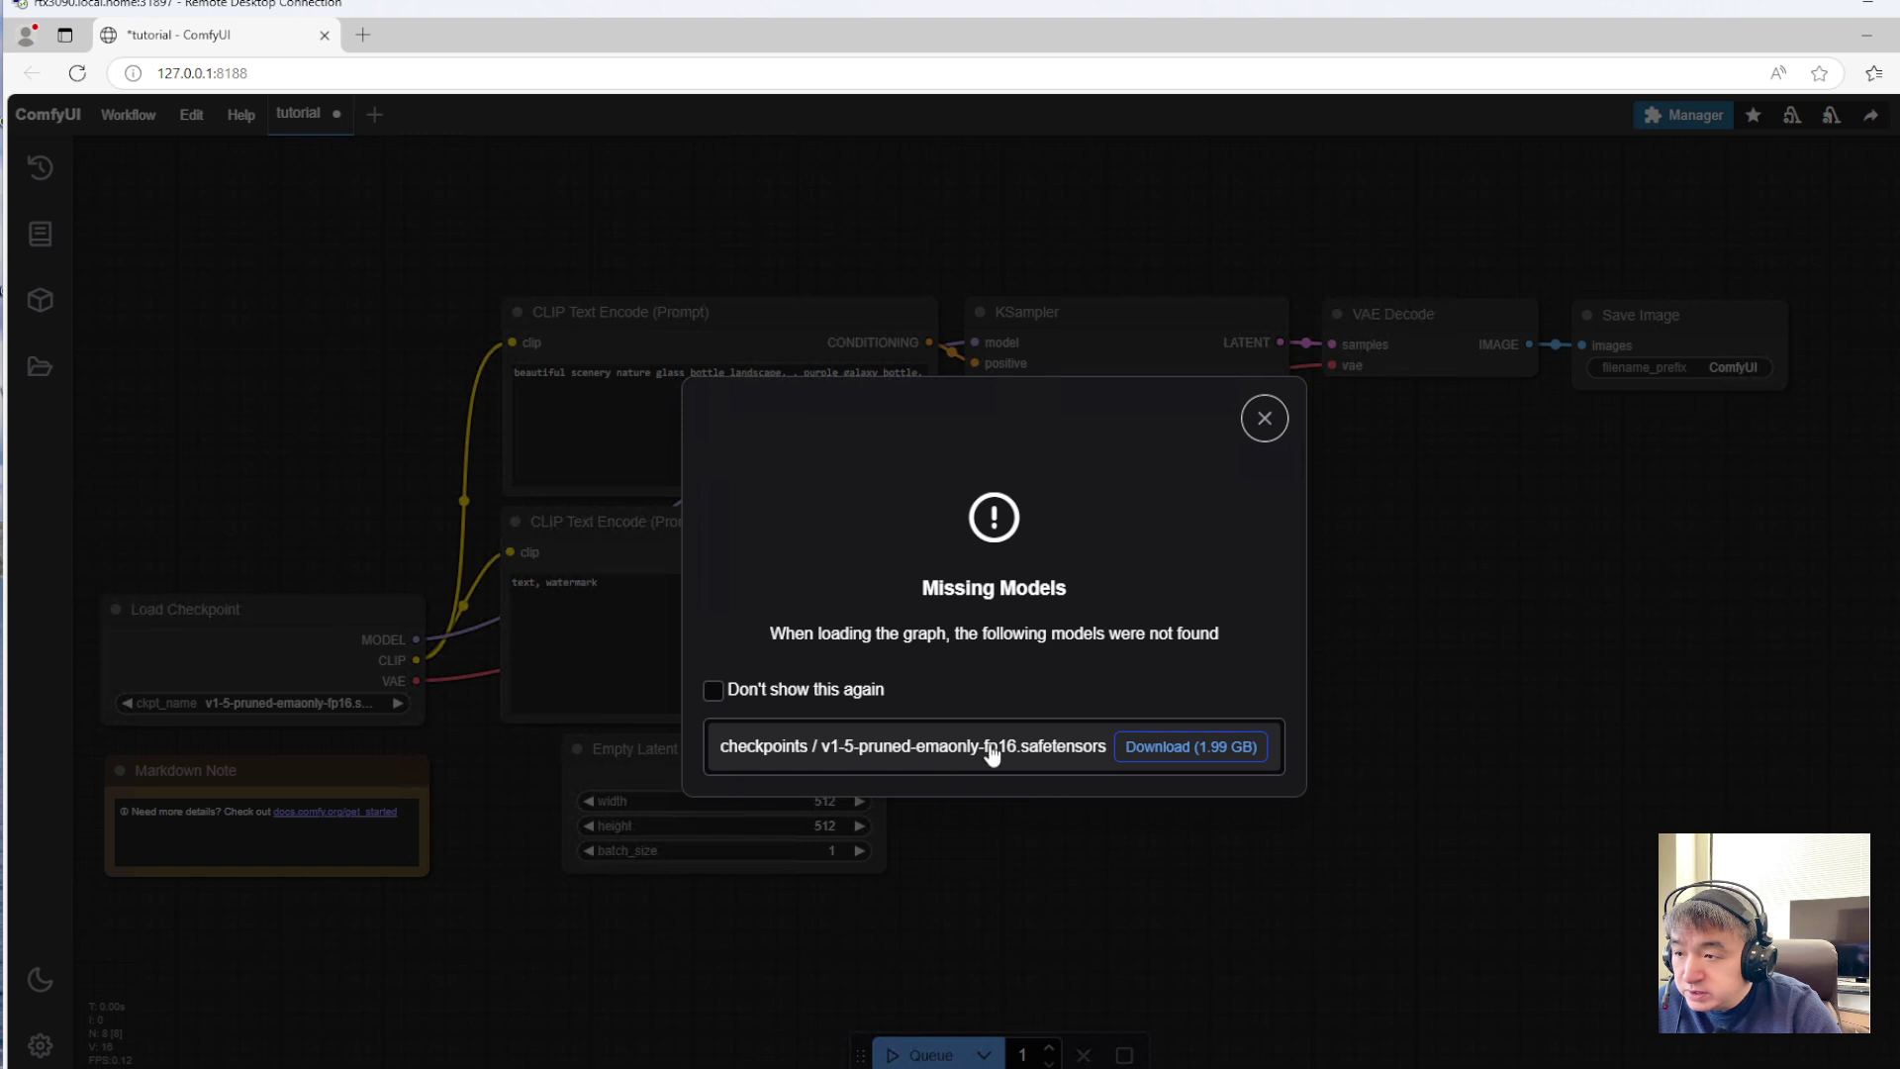
pyautogui.click(1146, 750)
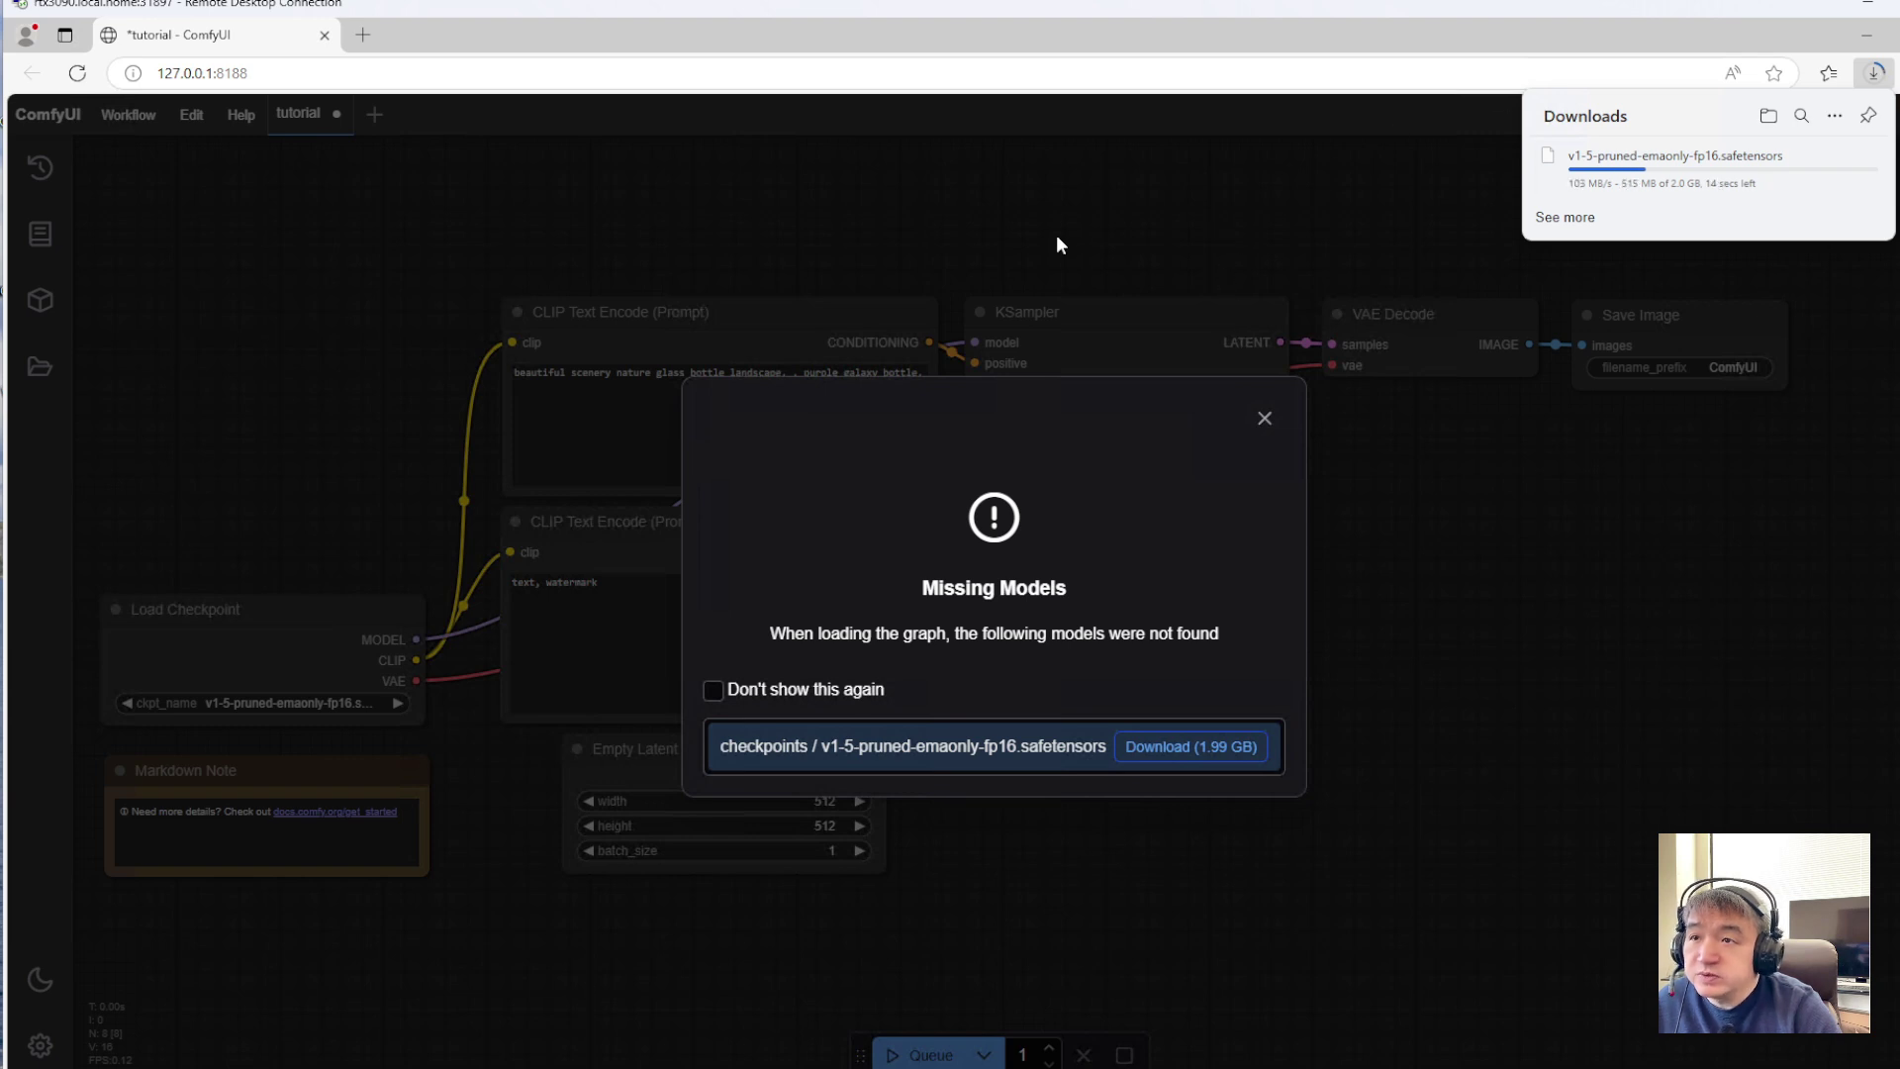
pyautogui.click(1266, 421)
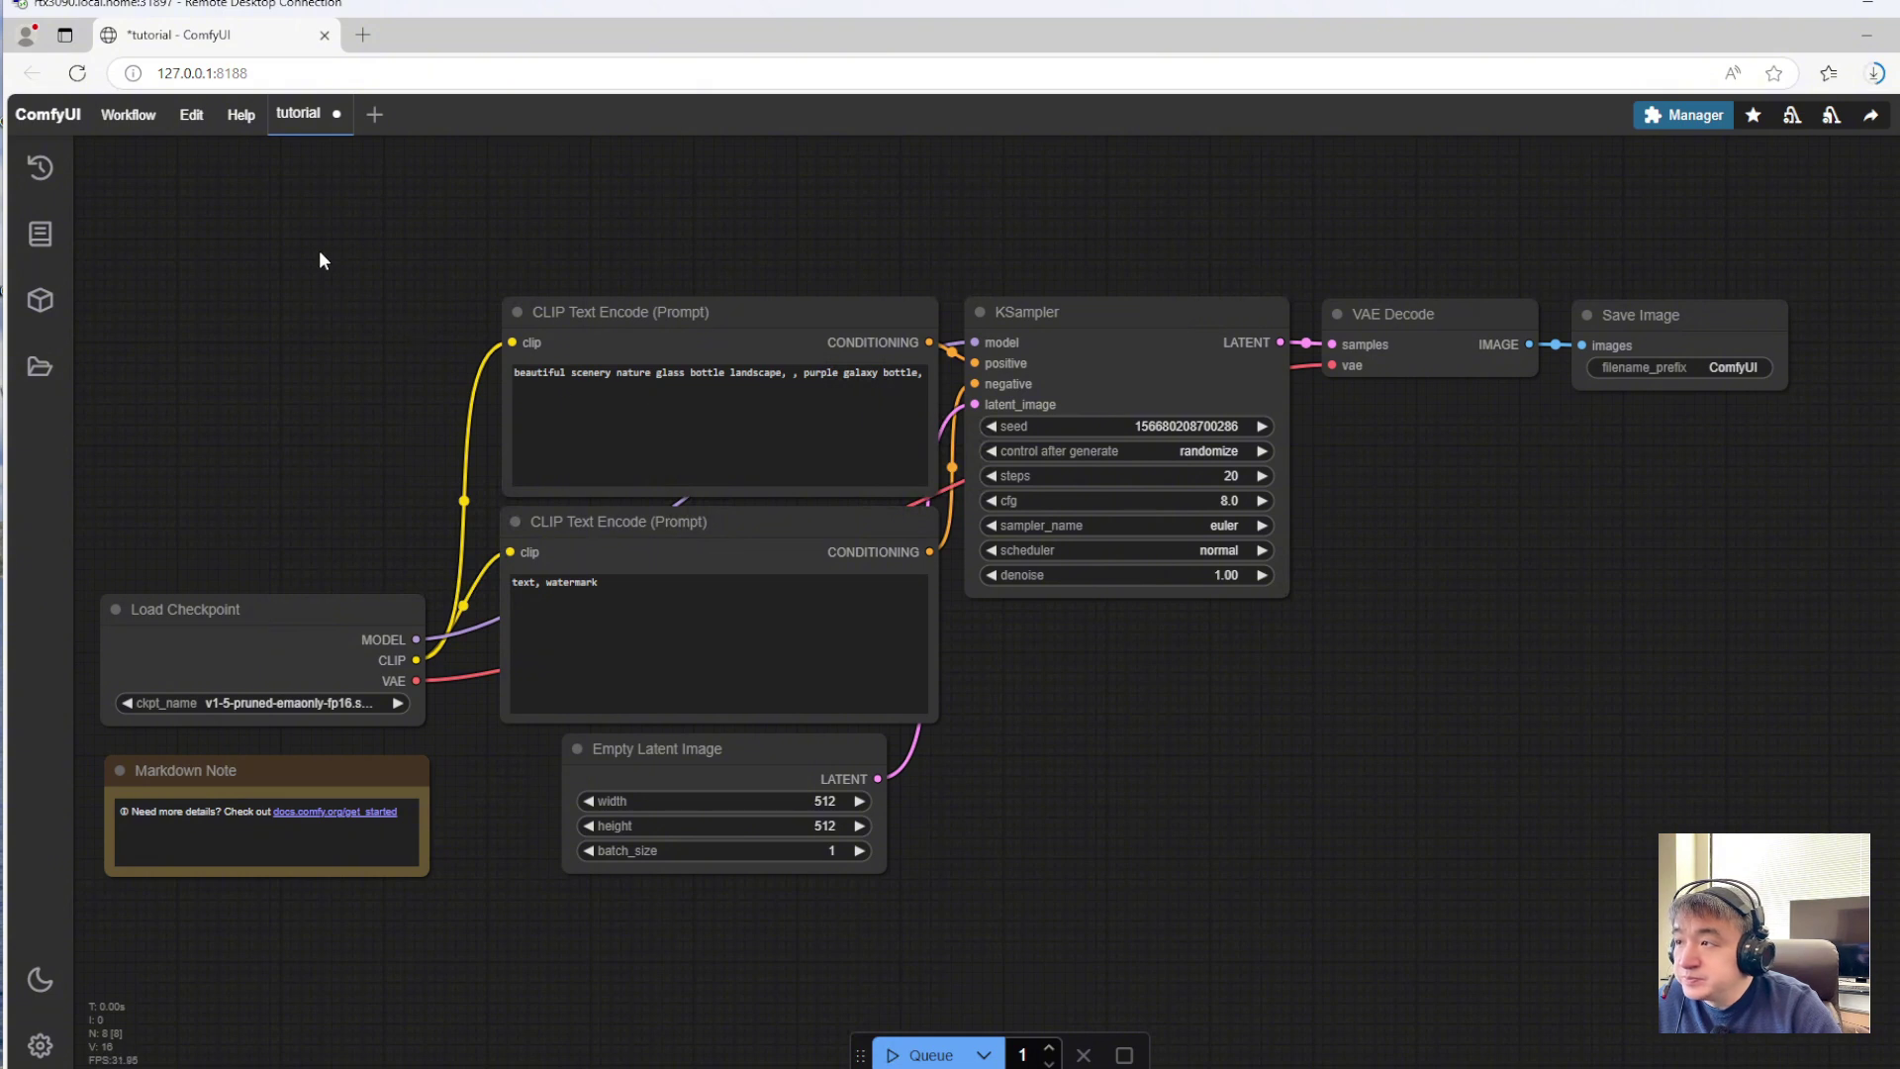
# Run Update All in ComfyUI Manager, restart the ComfyUI server and refresh the browser page
pyautogui.click(1647, 117)
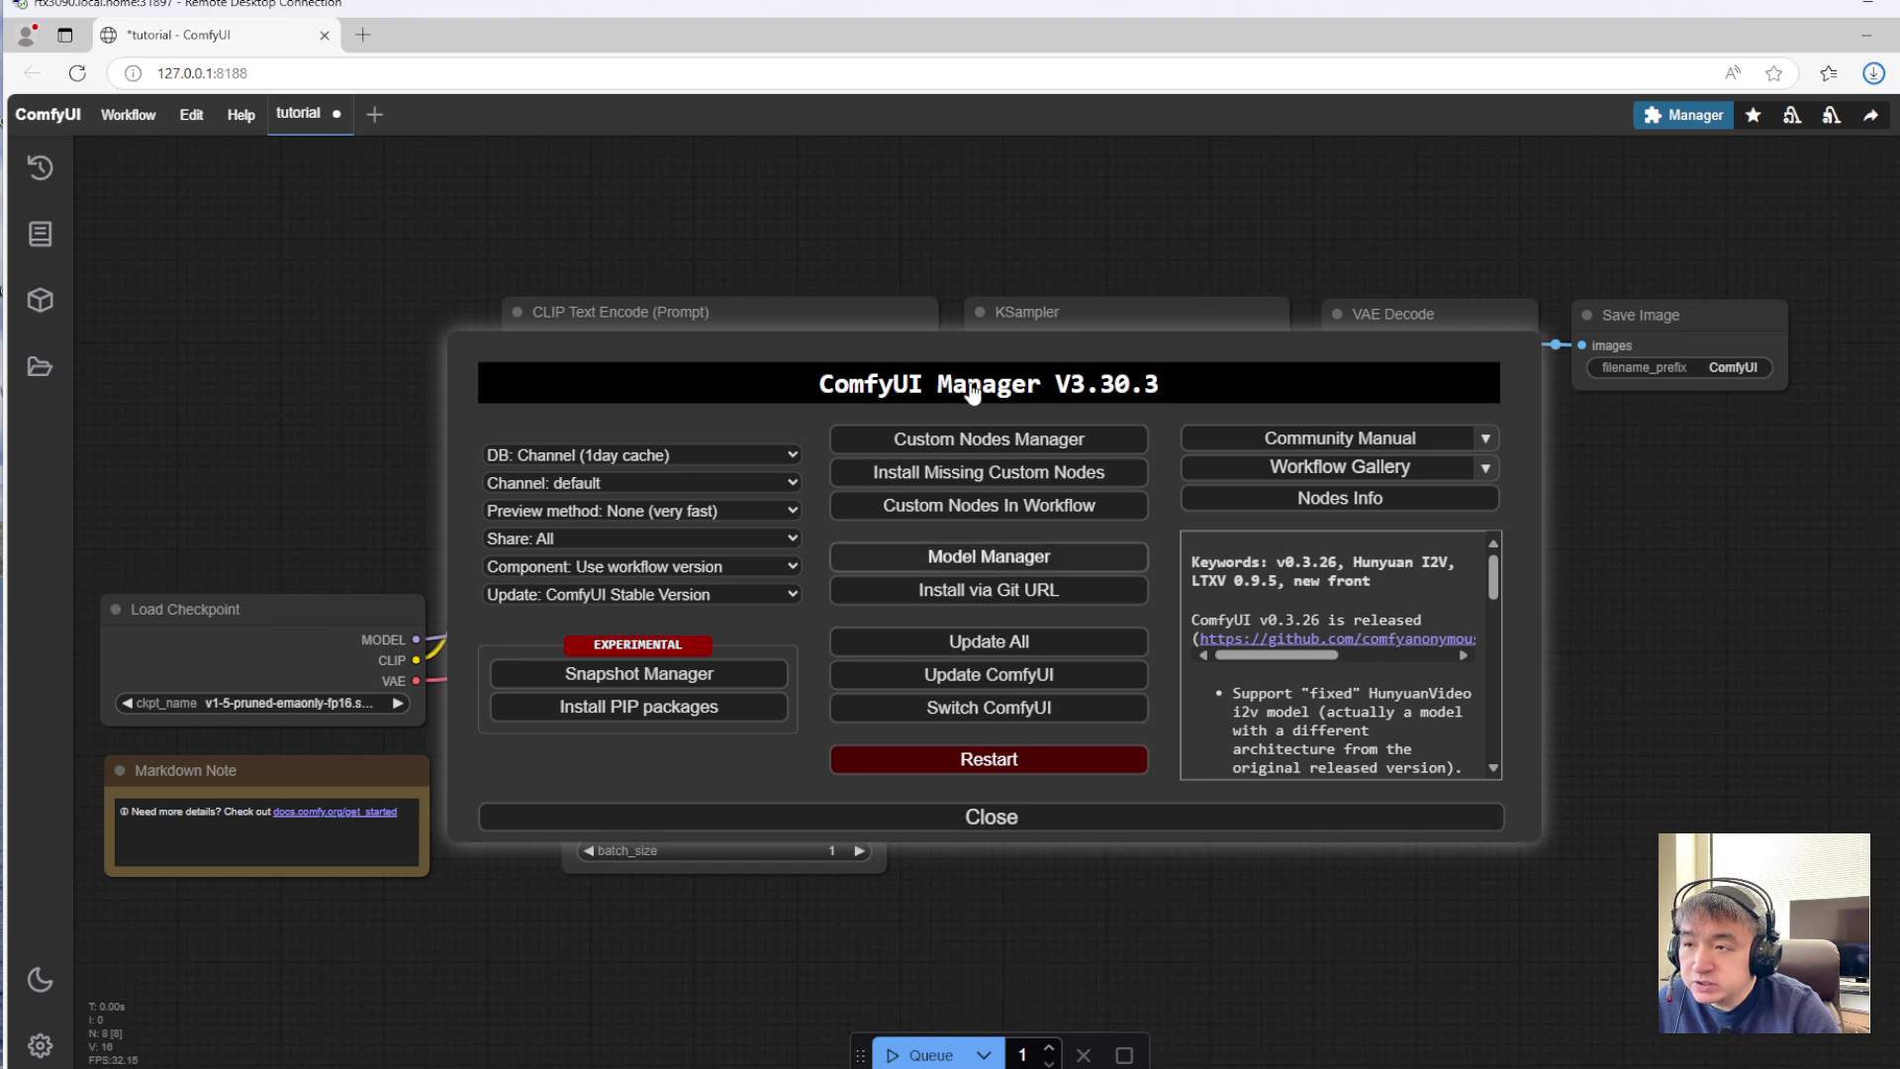
pyautogui.click(949, 643)
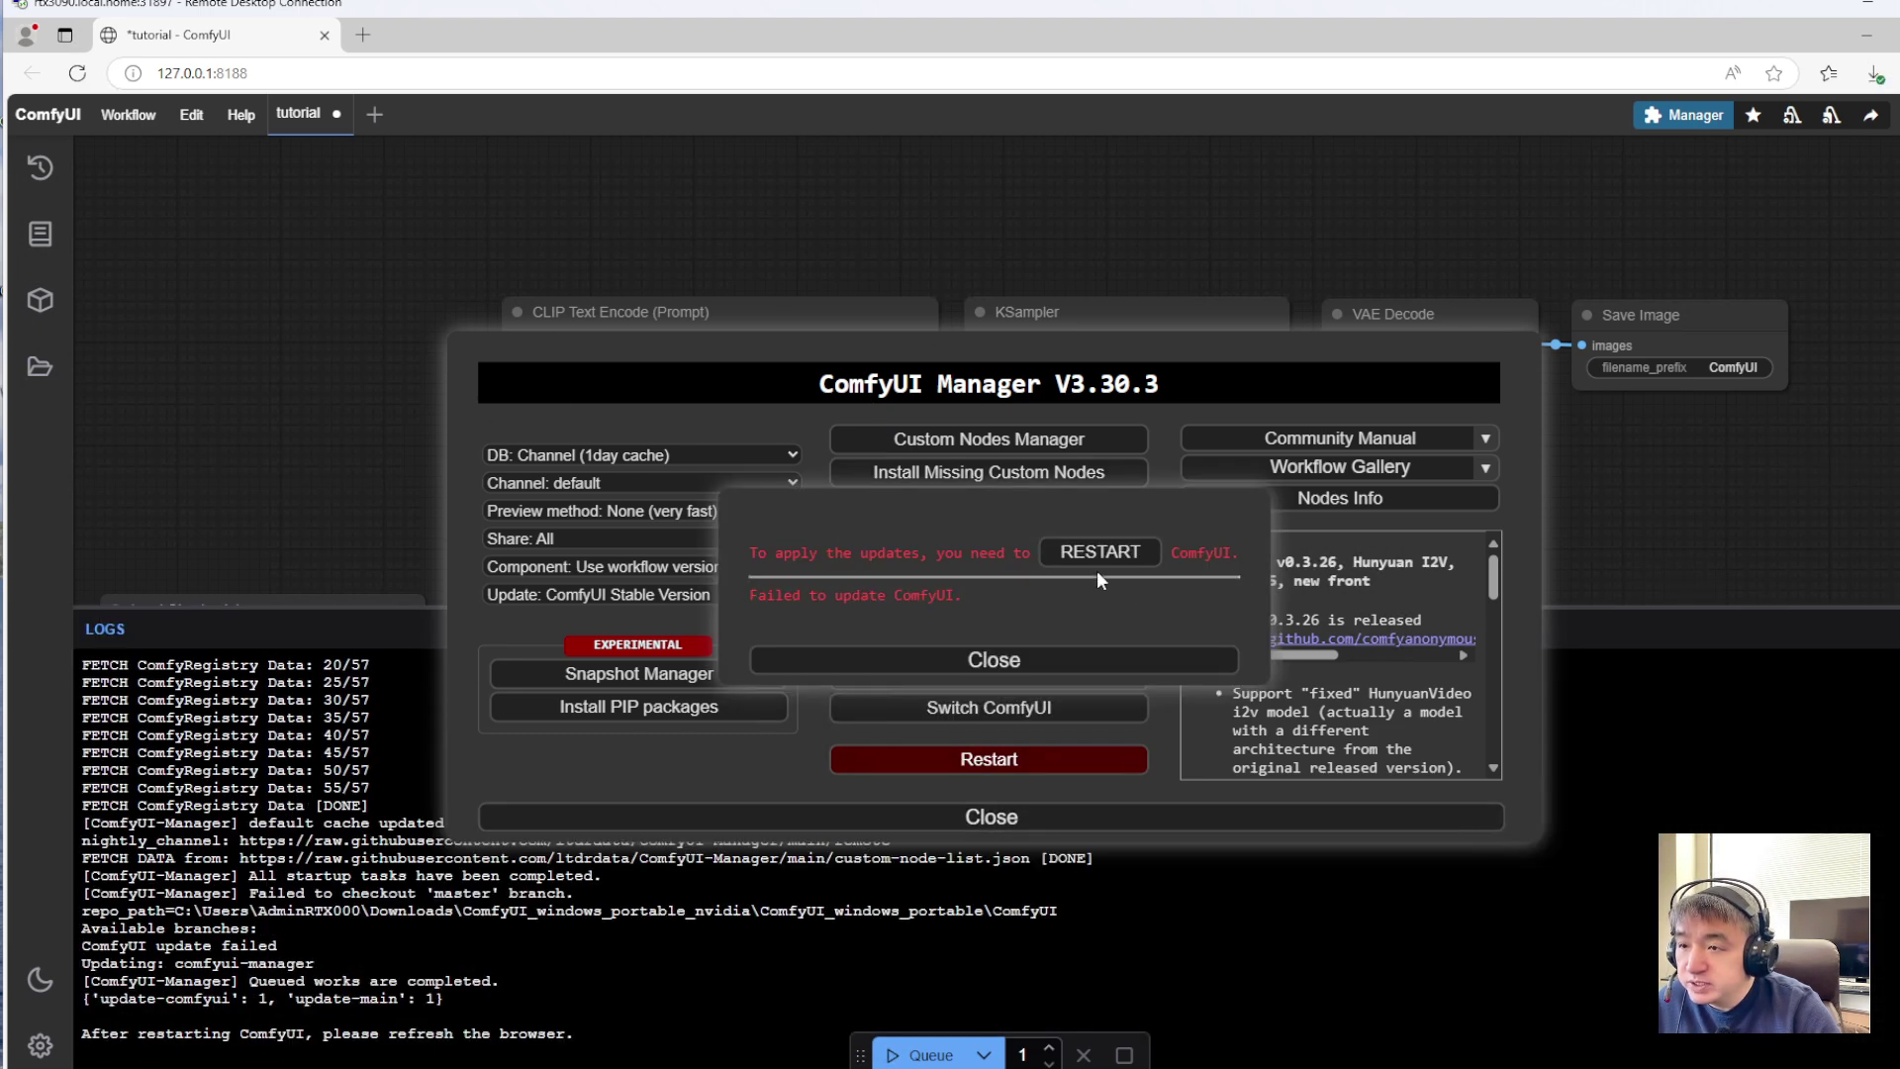
pyautogui.click(1106, 556)
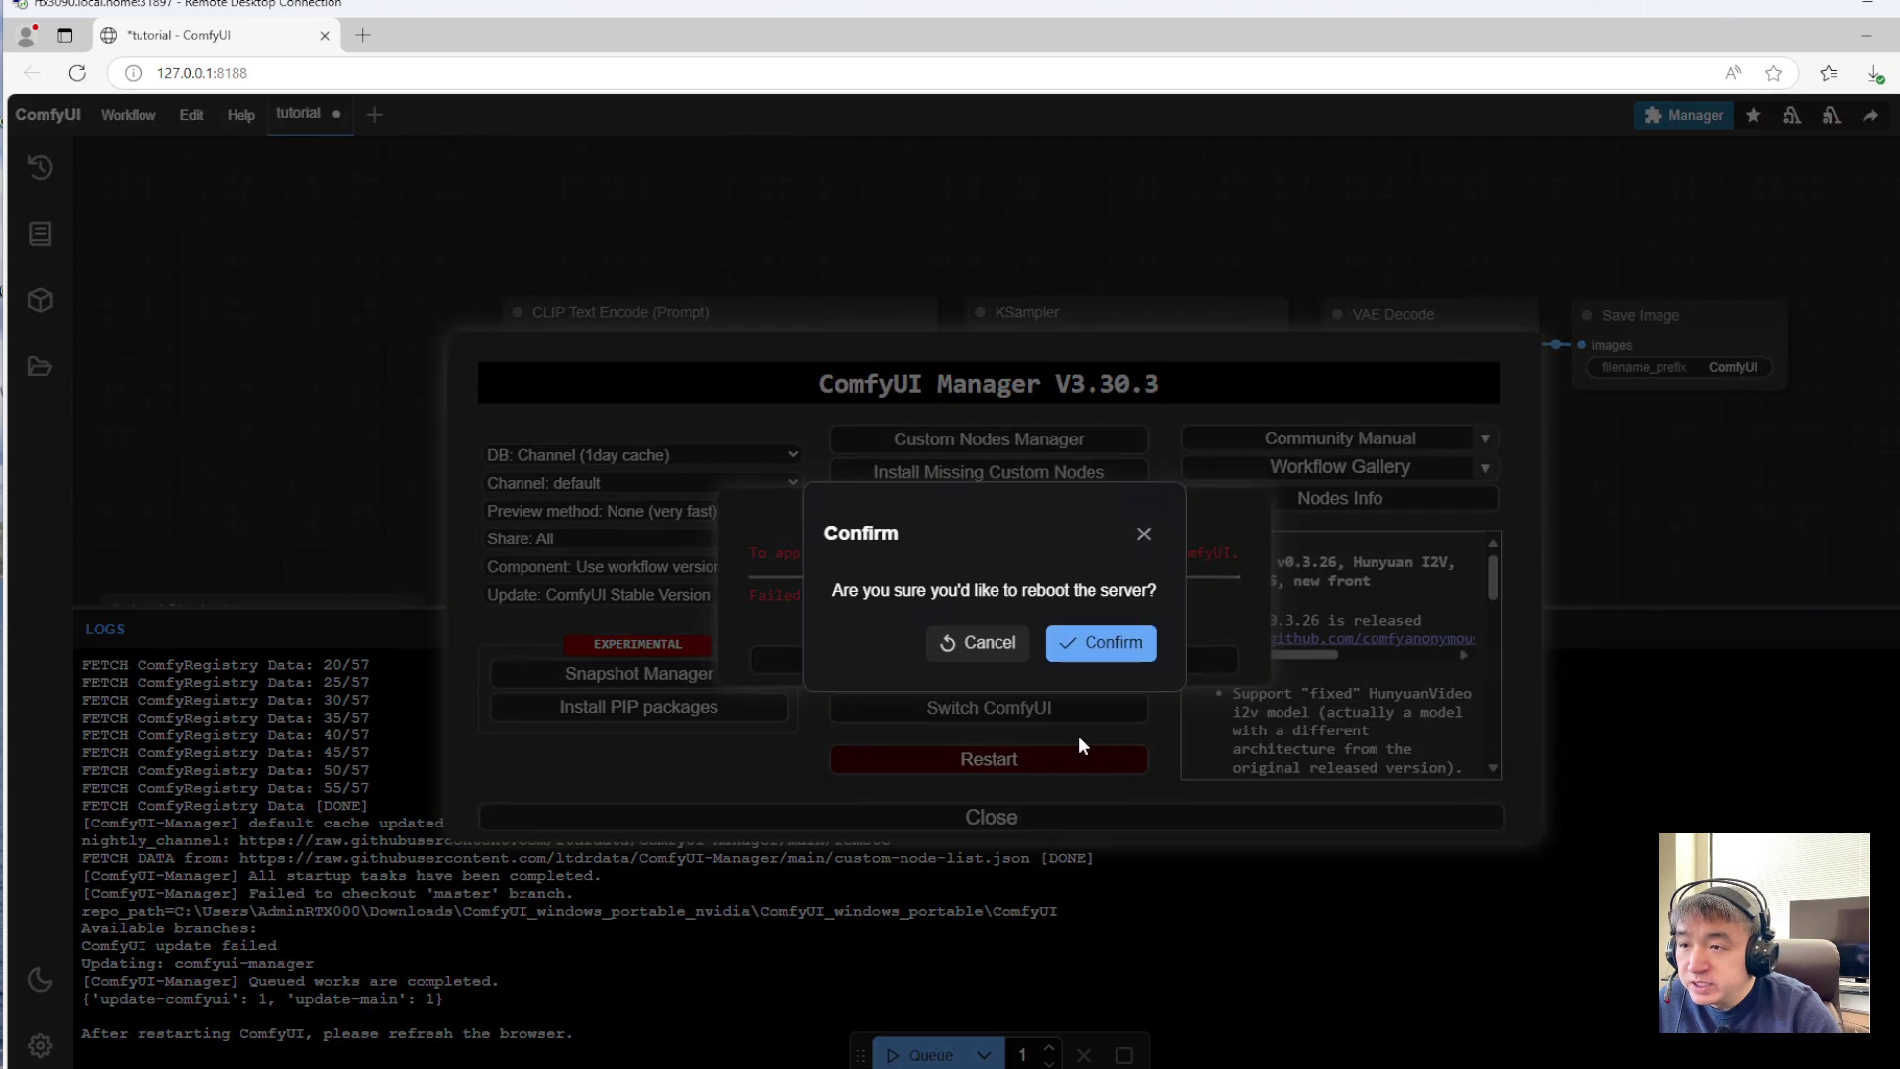
pyautogui.click(1097, 643)
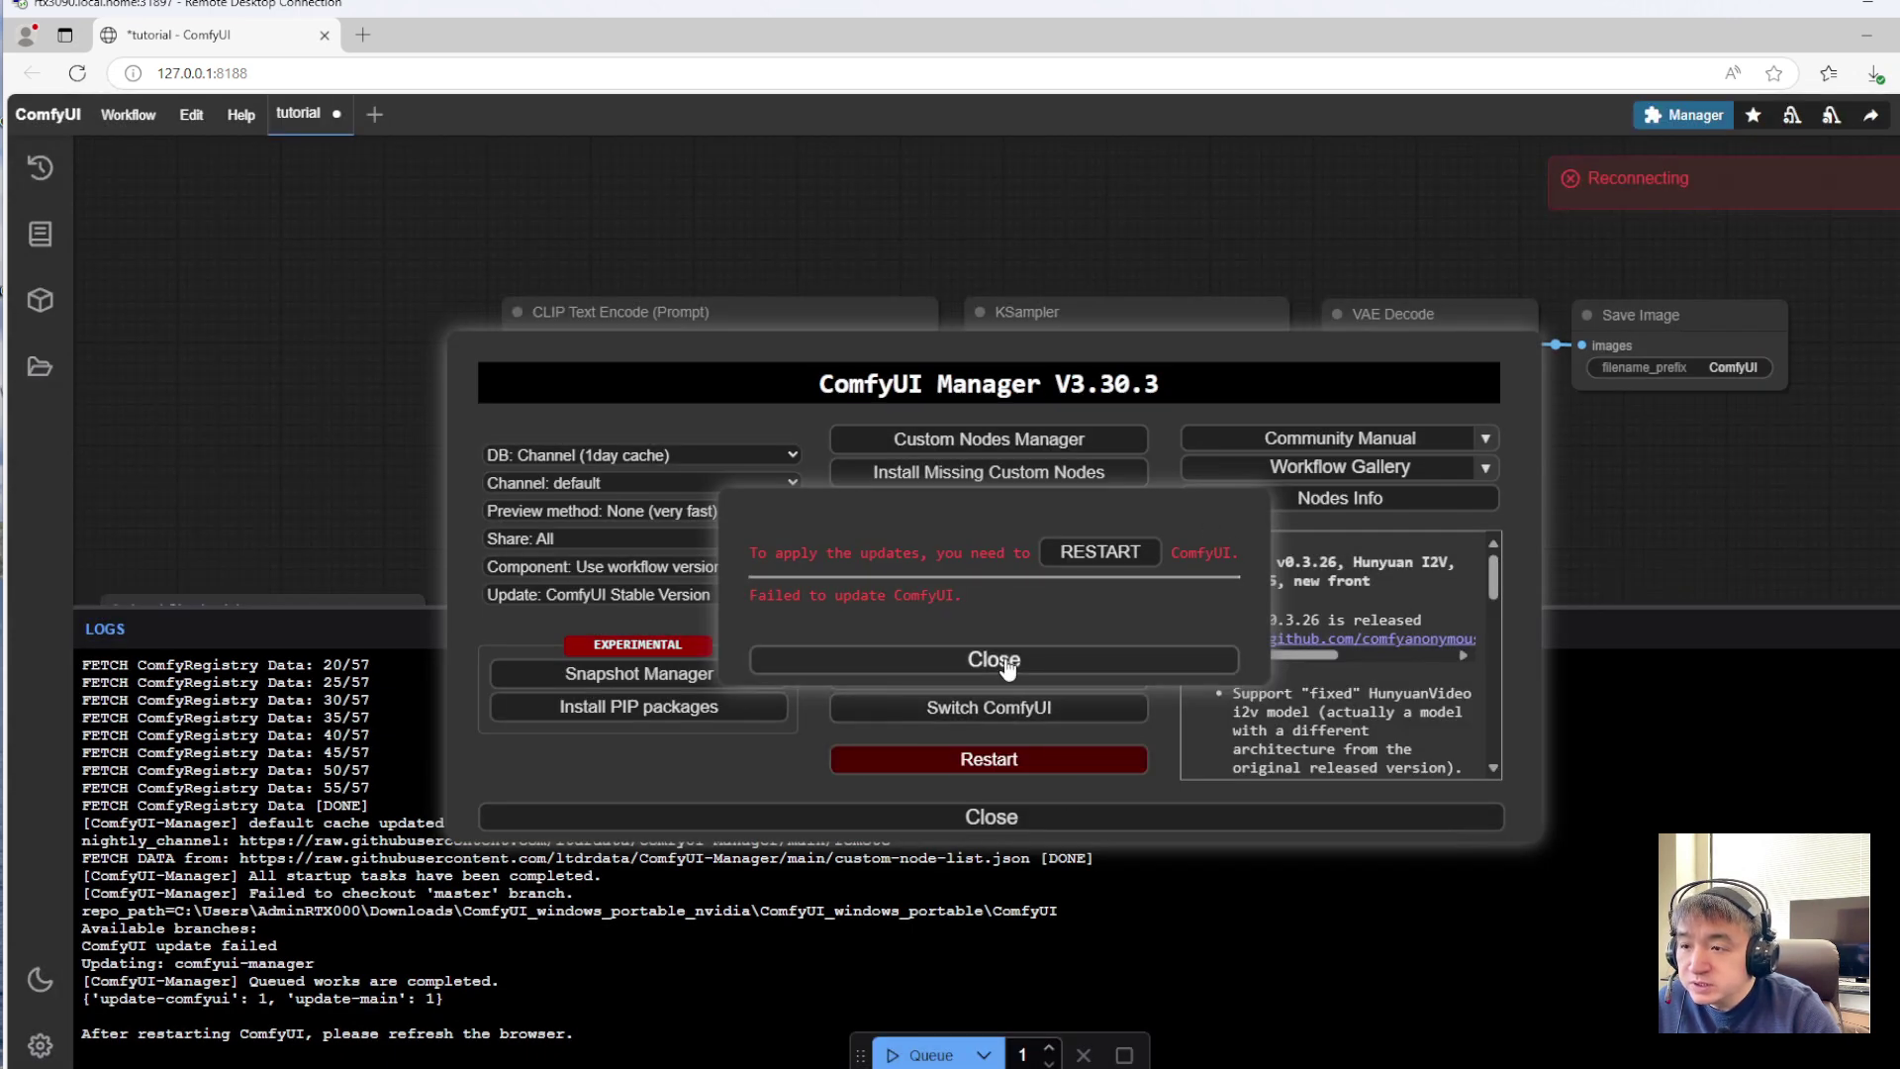
pyautogui.click(990, 659)
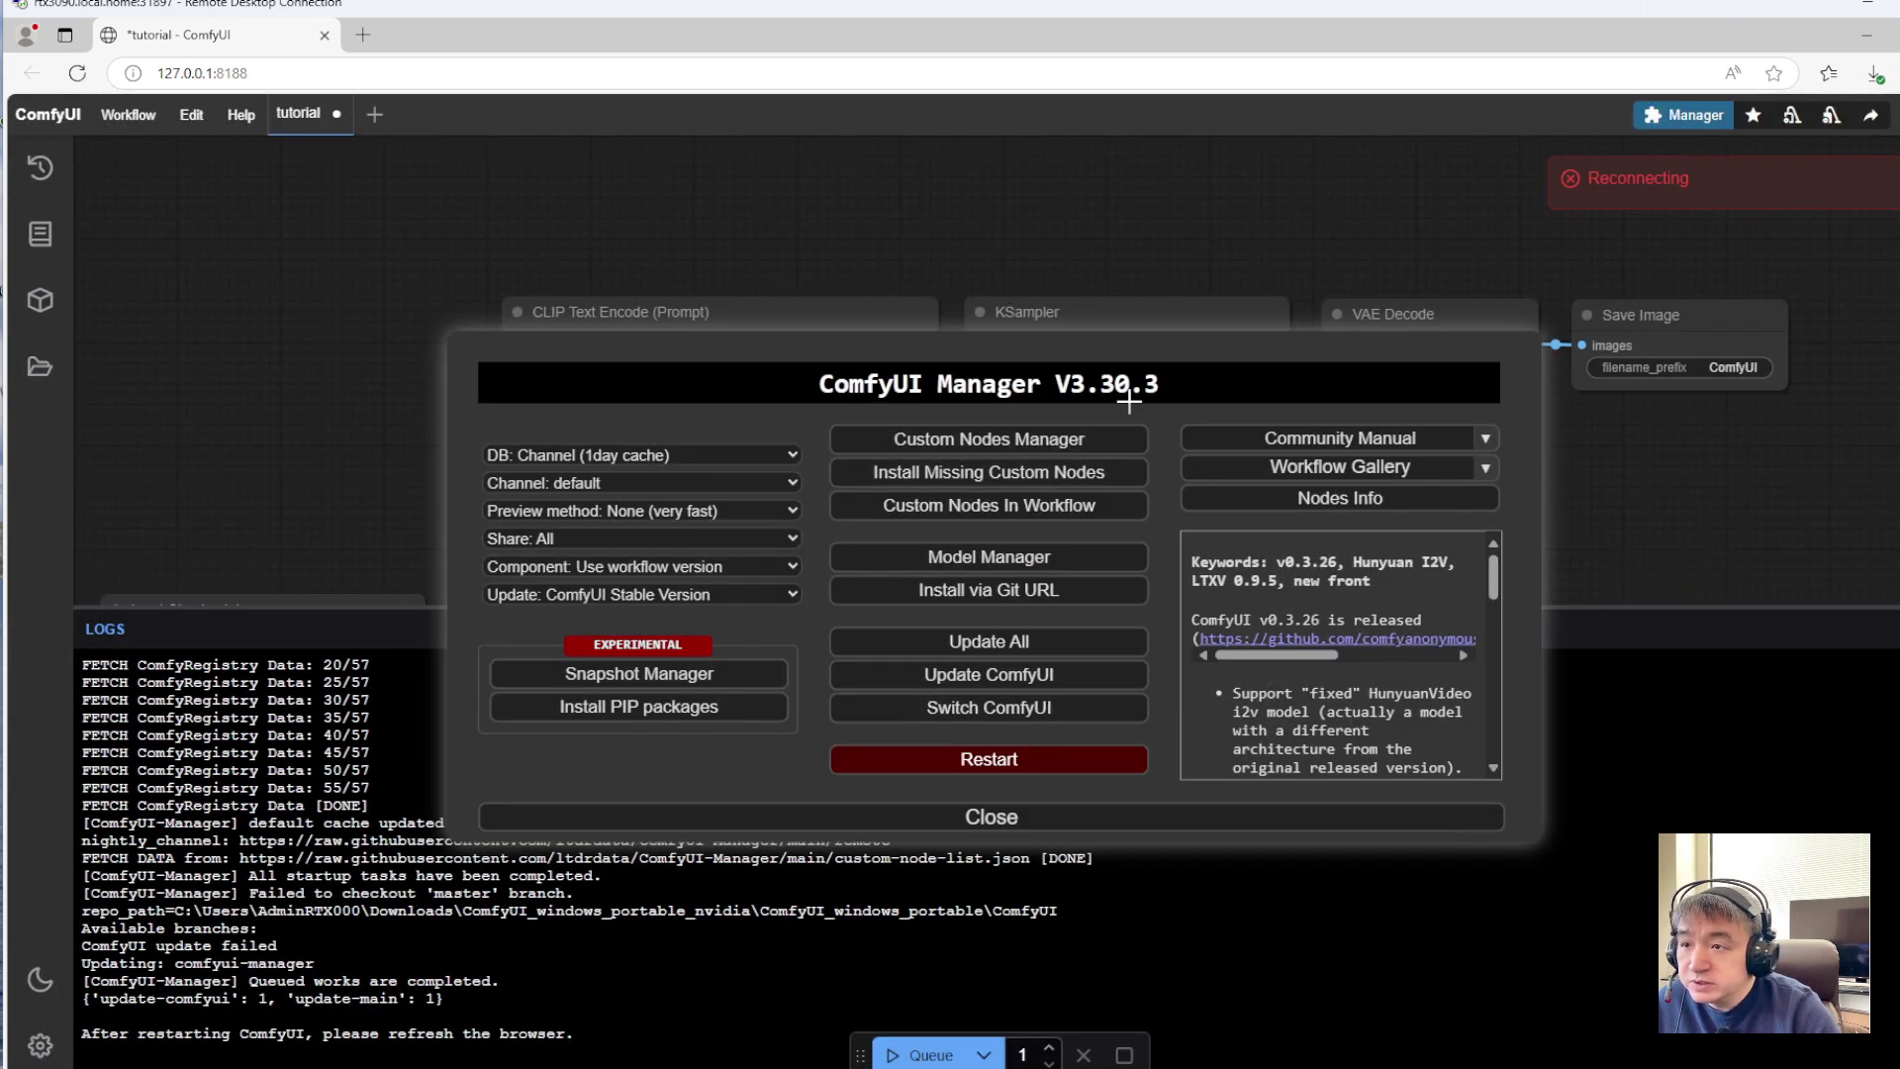
pyautogui.click(988, 816)
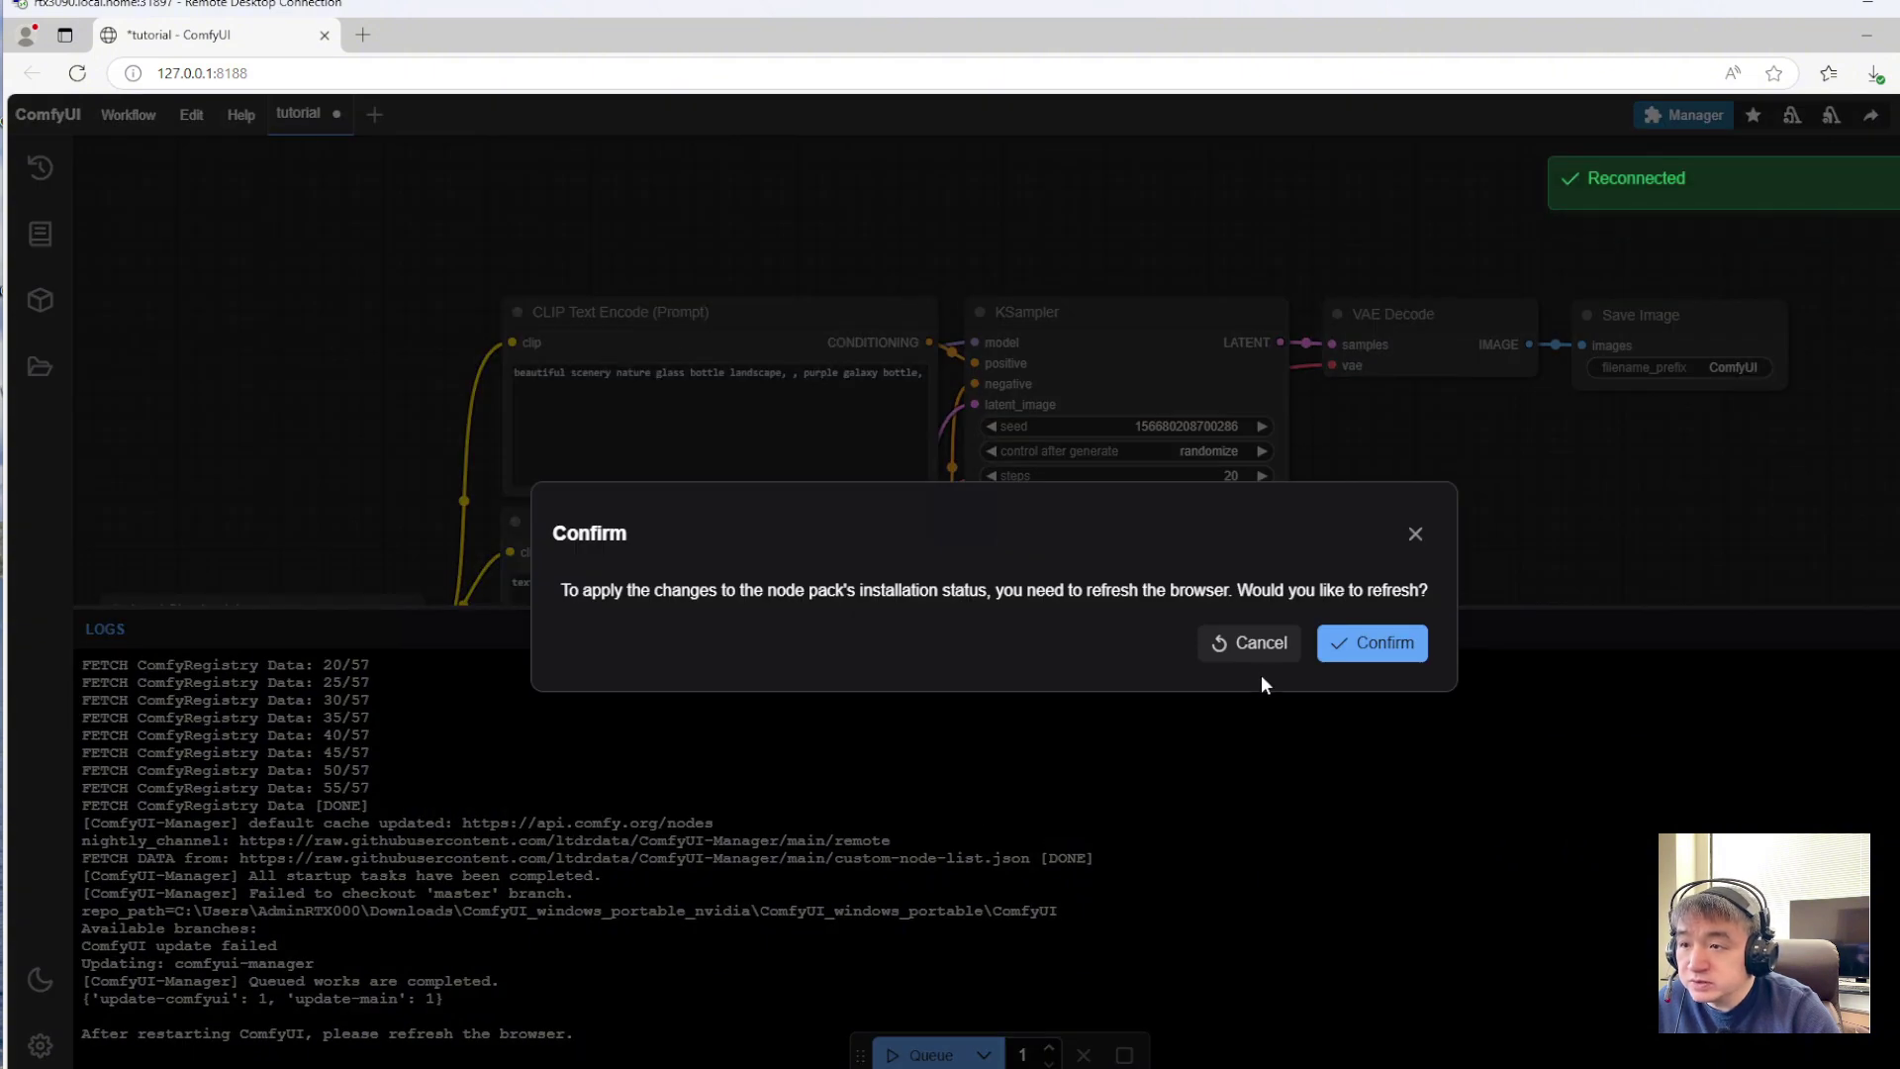
pyautogui.click(1366, 644)
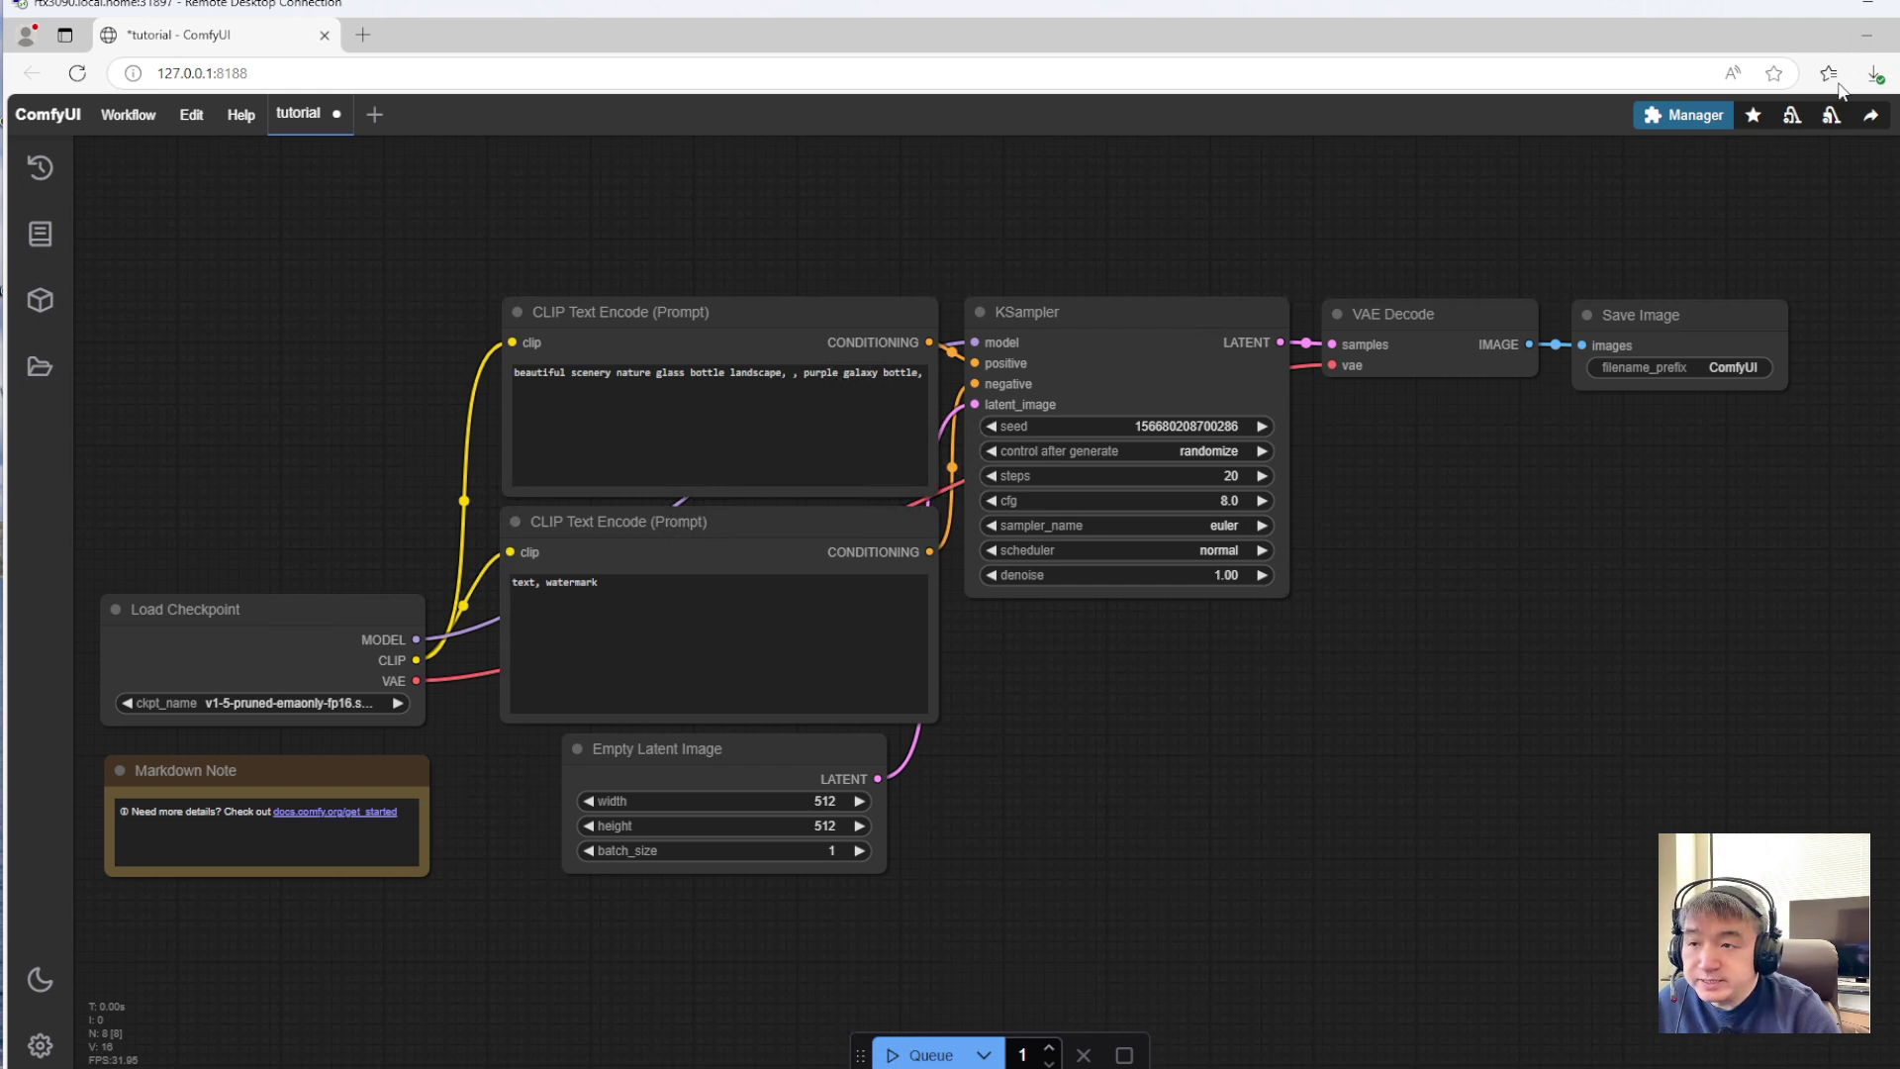
# Open the diffusion models list linked from the Wan2.1 blog post and compare it with the precision ranking in the Notepad notes
pyautogui.hotkey('alt', 'Tab')
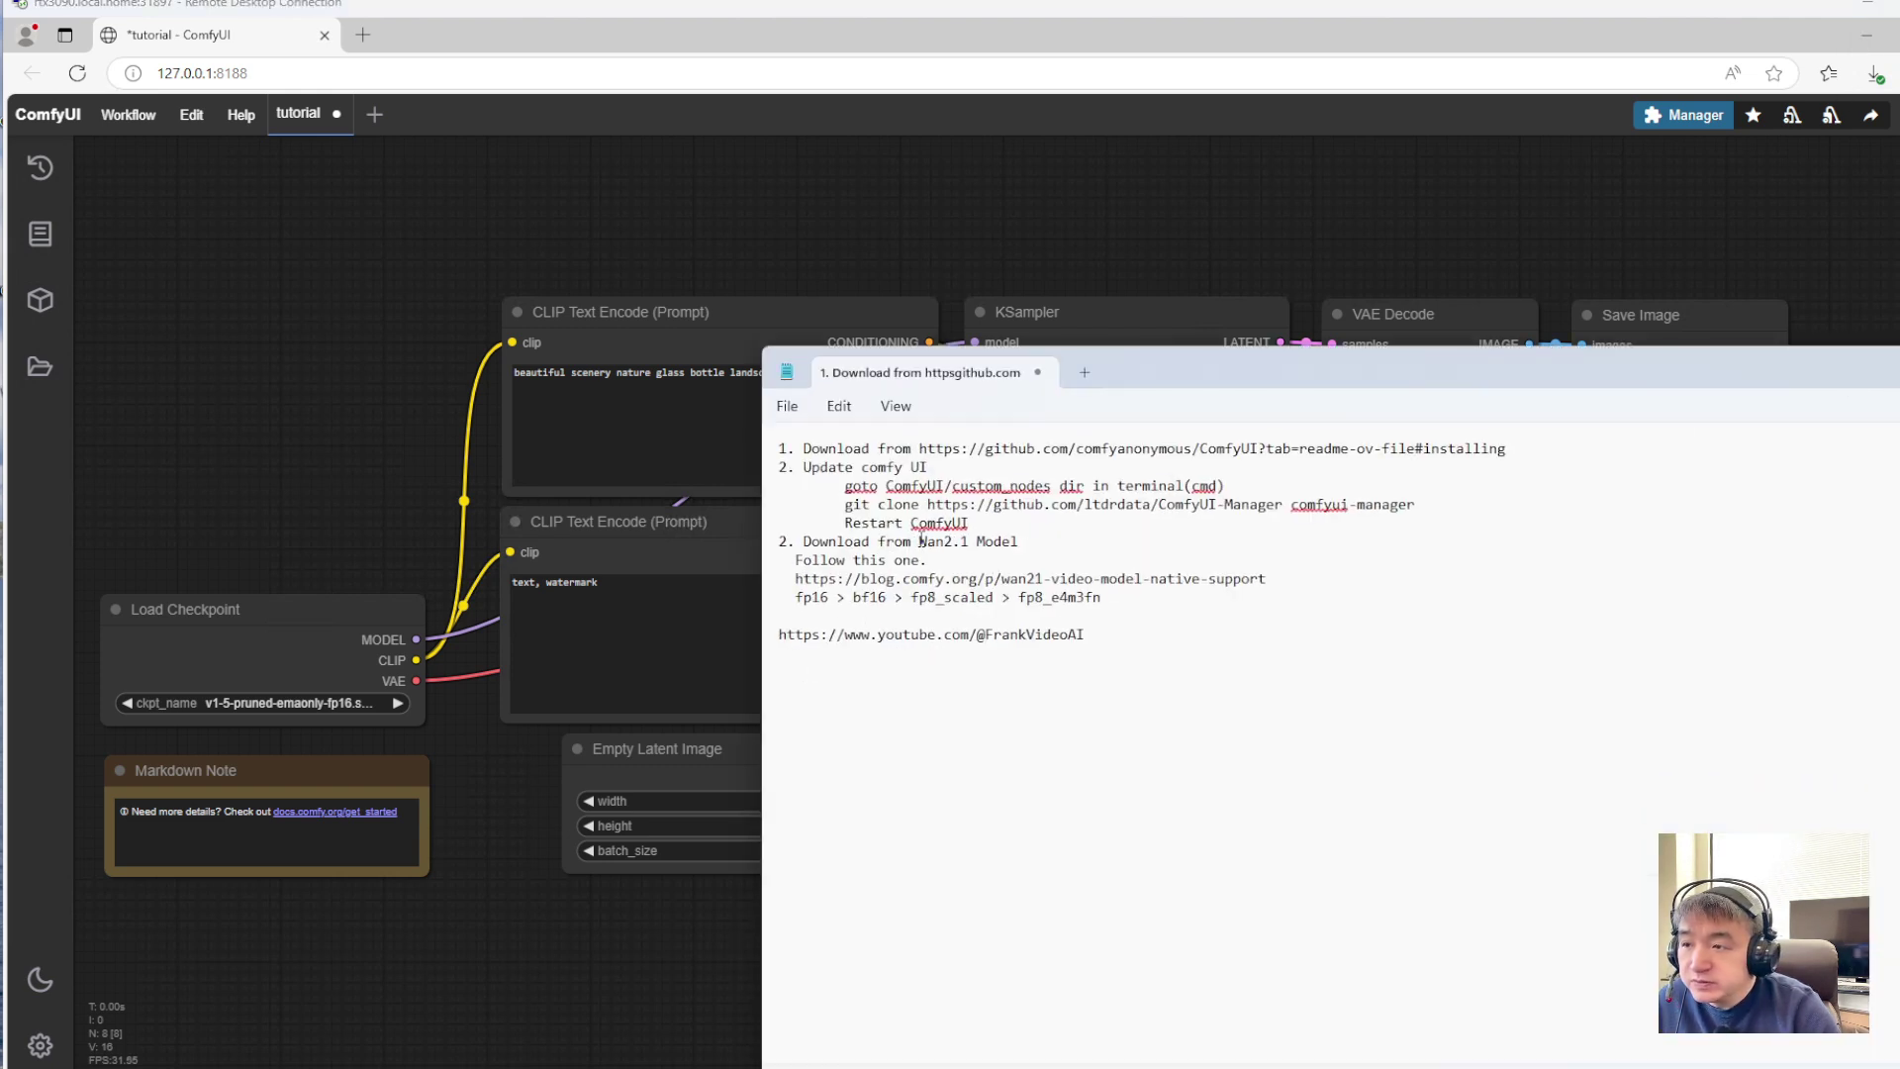
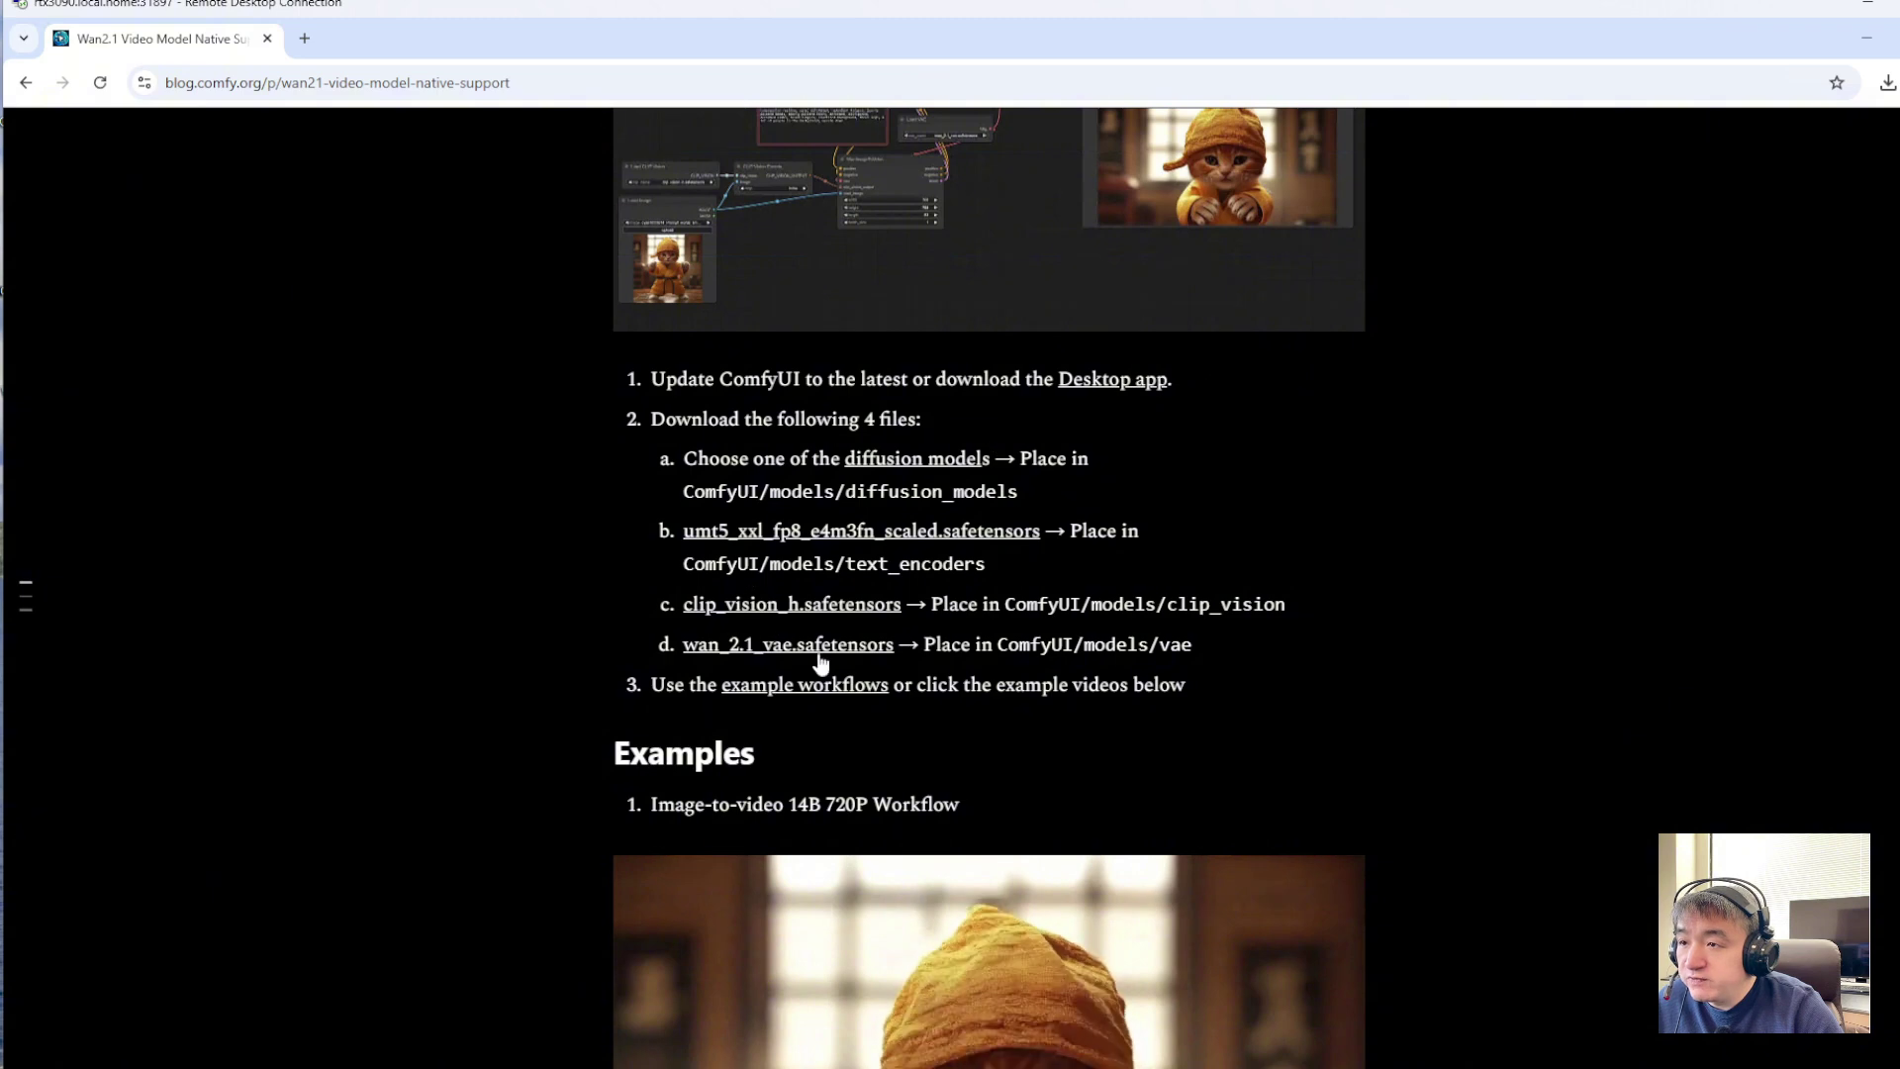
pyautogui.click(877, 460)
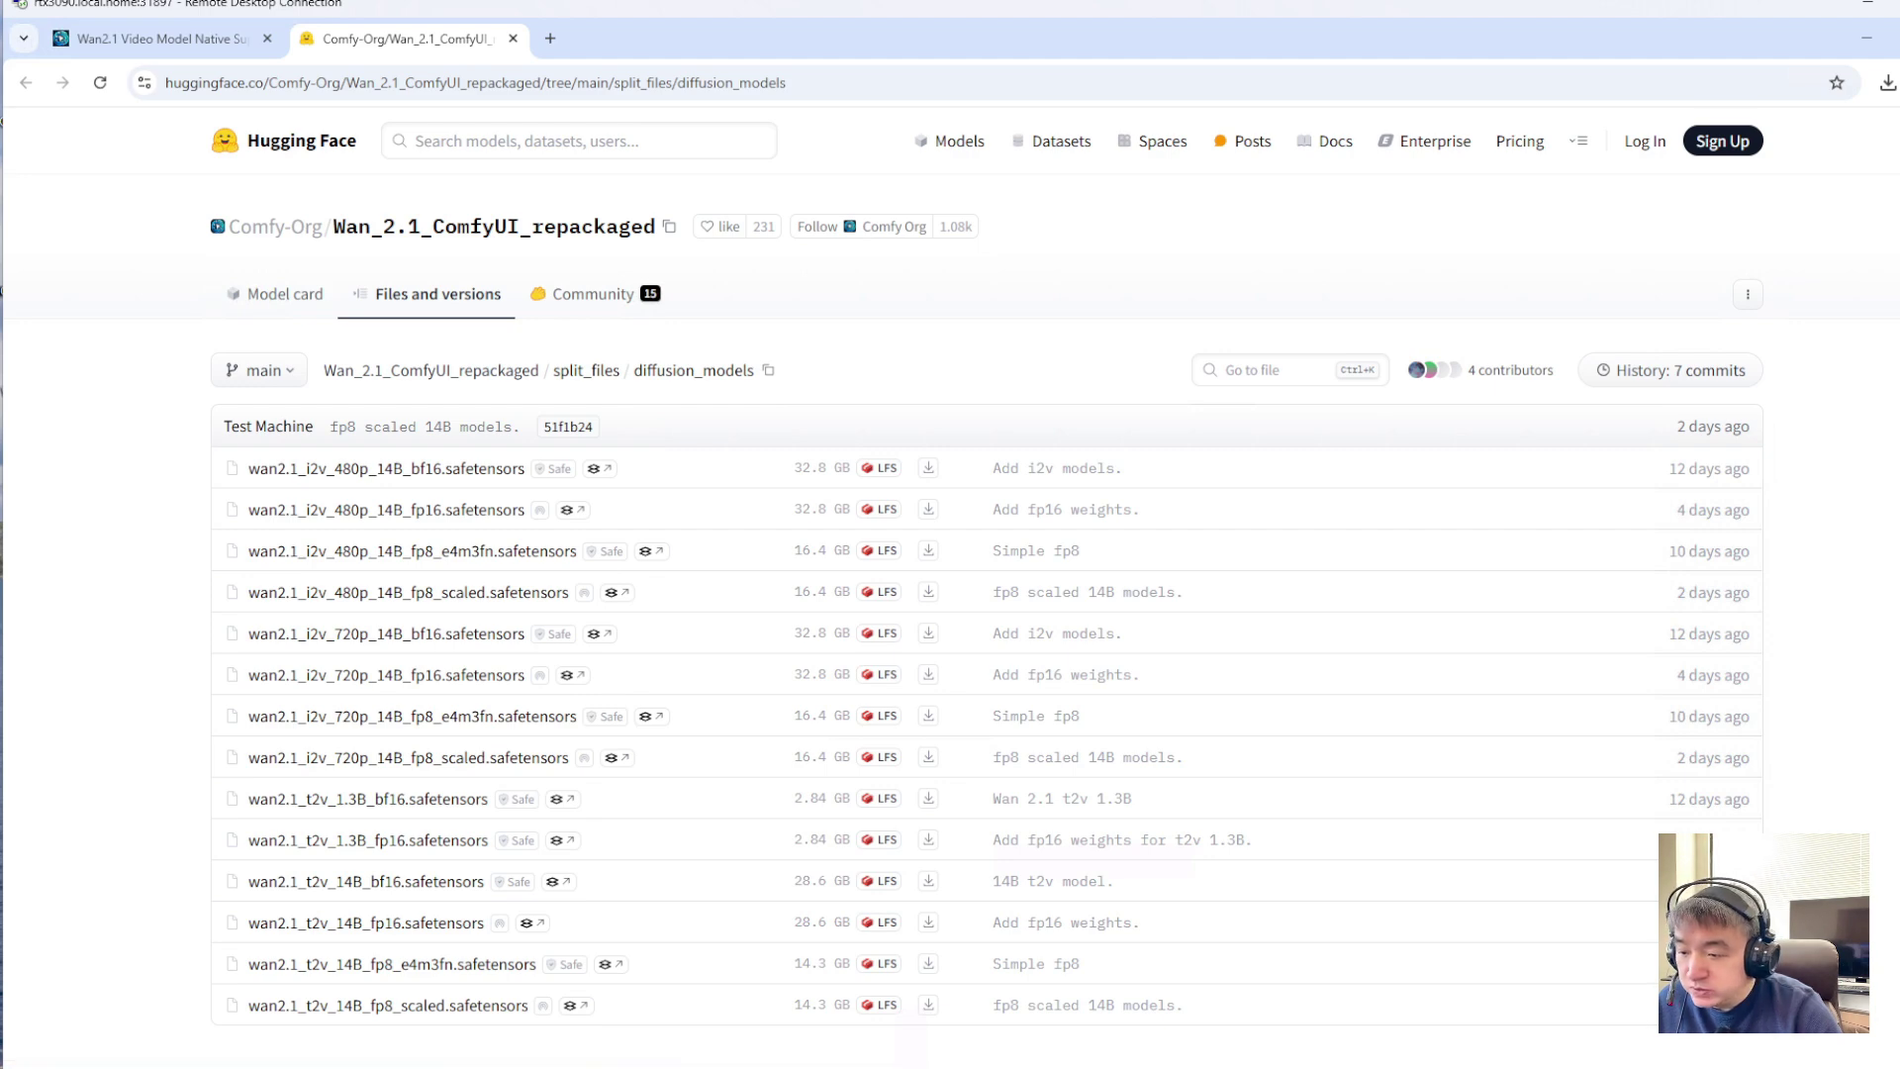
pyautogui.hotkey('alt', 'Tab')
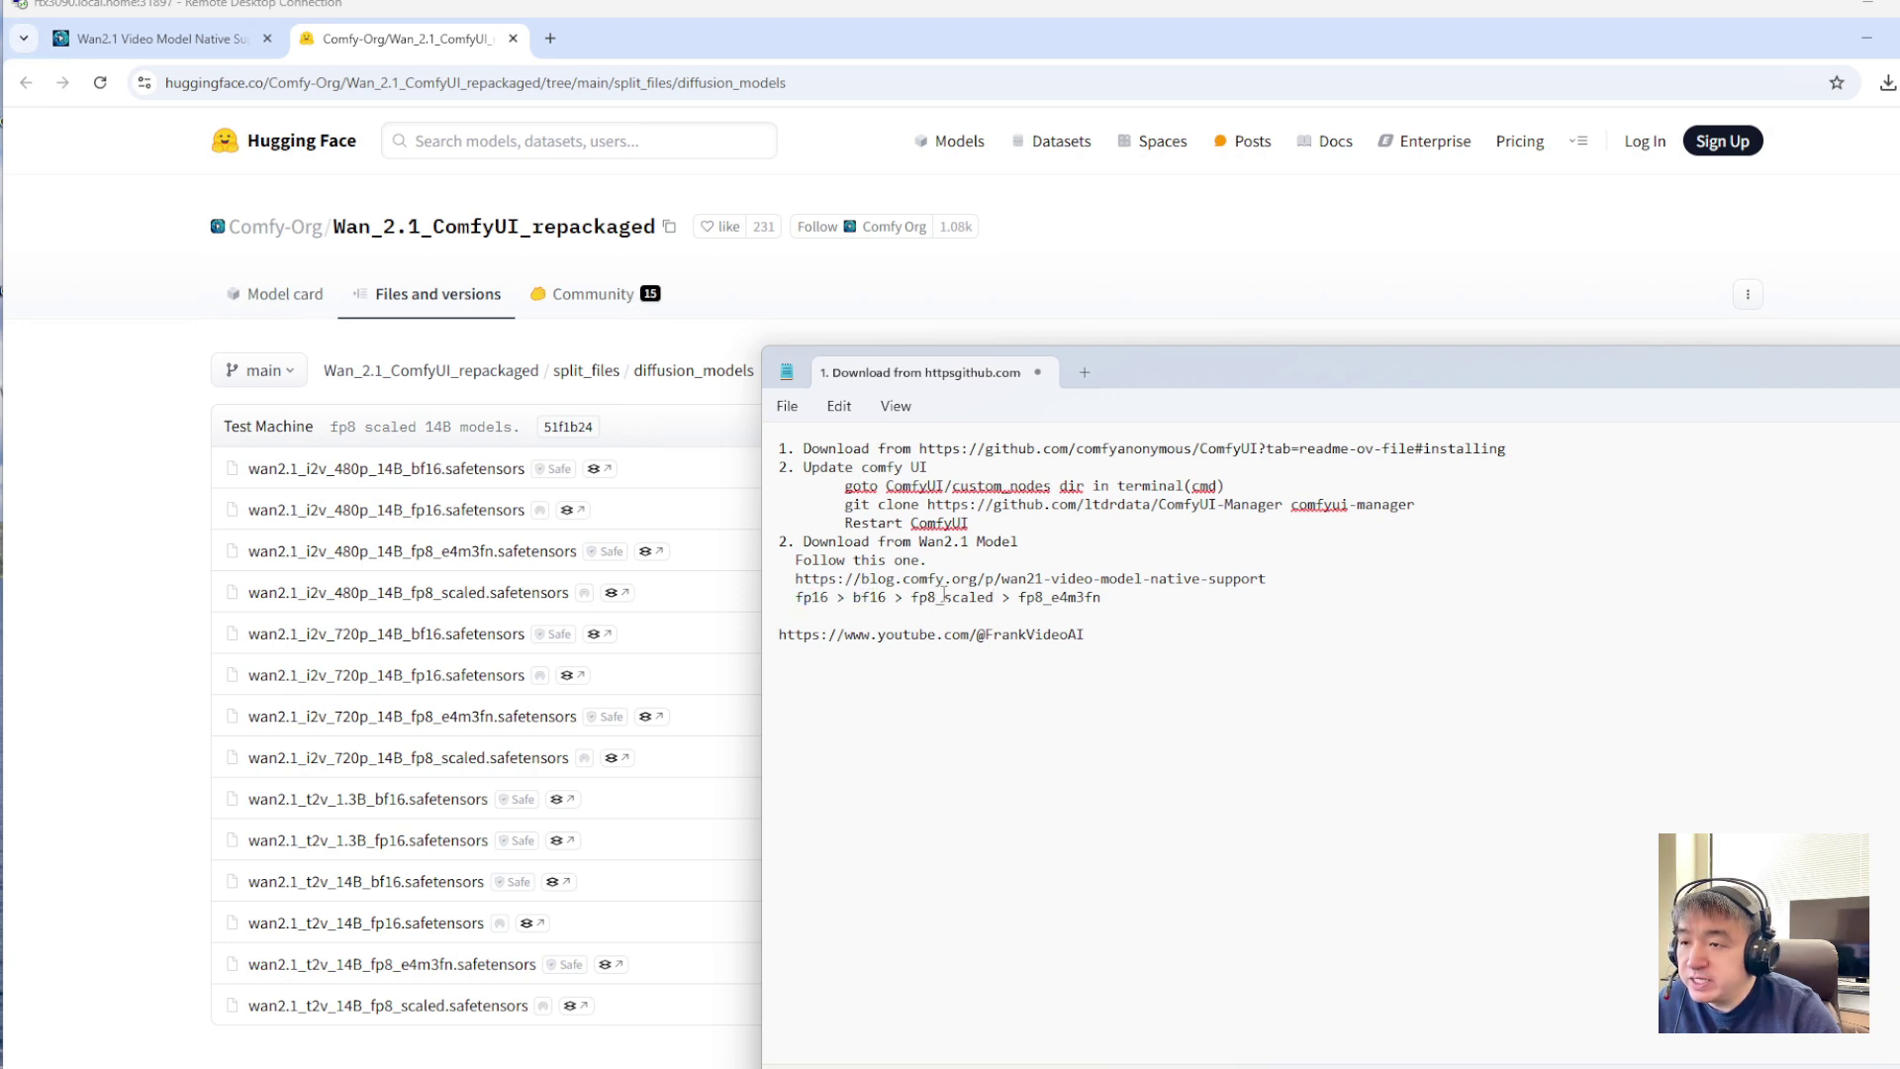
pyautogui.moveTo(944, 597); pyautogui.dragTo(925, 608)
pyautogui.moveTo(1106, 597); pyautogui.dragTo(761, 591)
pyautogui.click(869, 597)
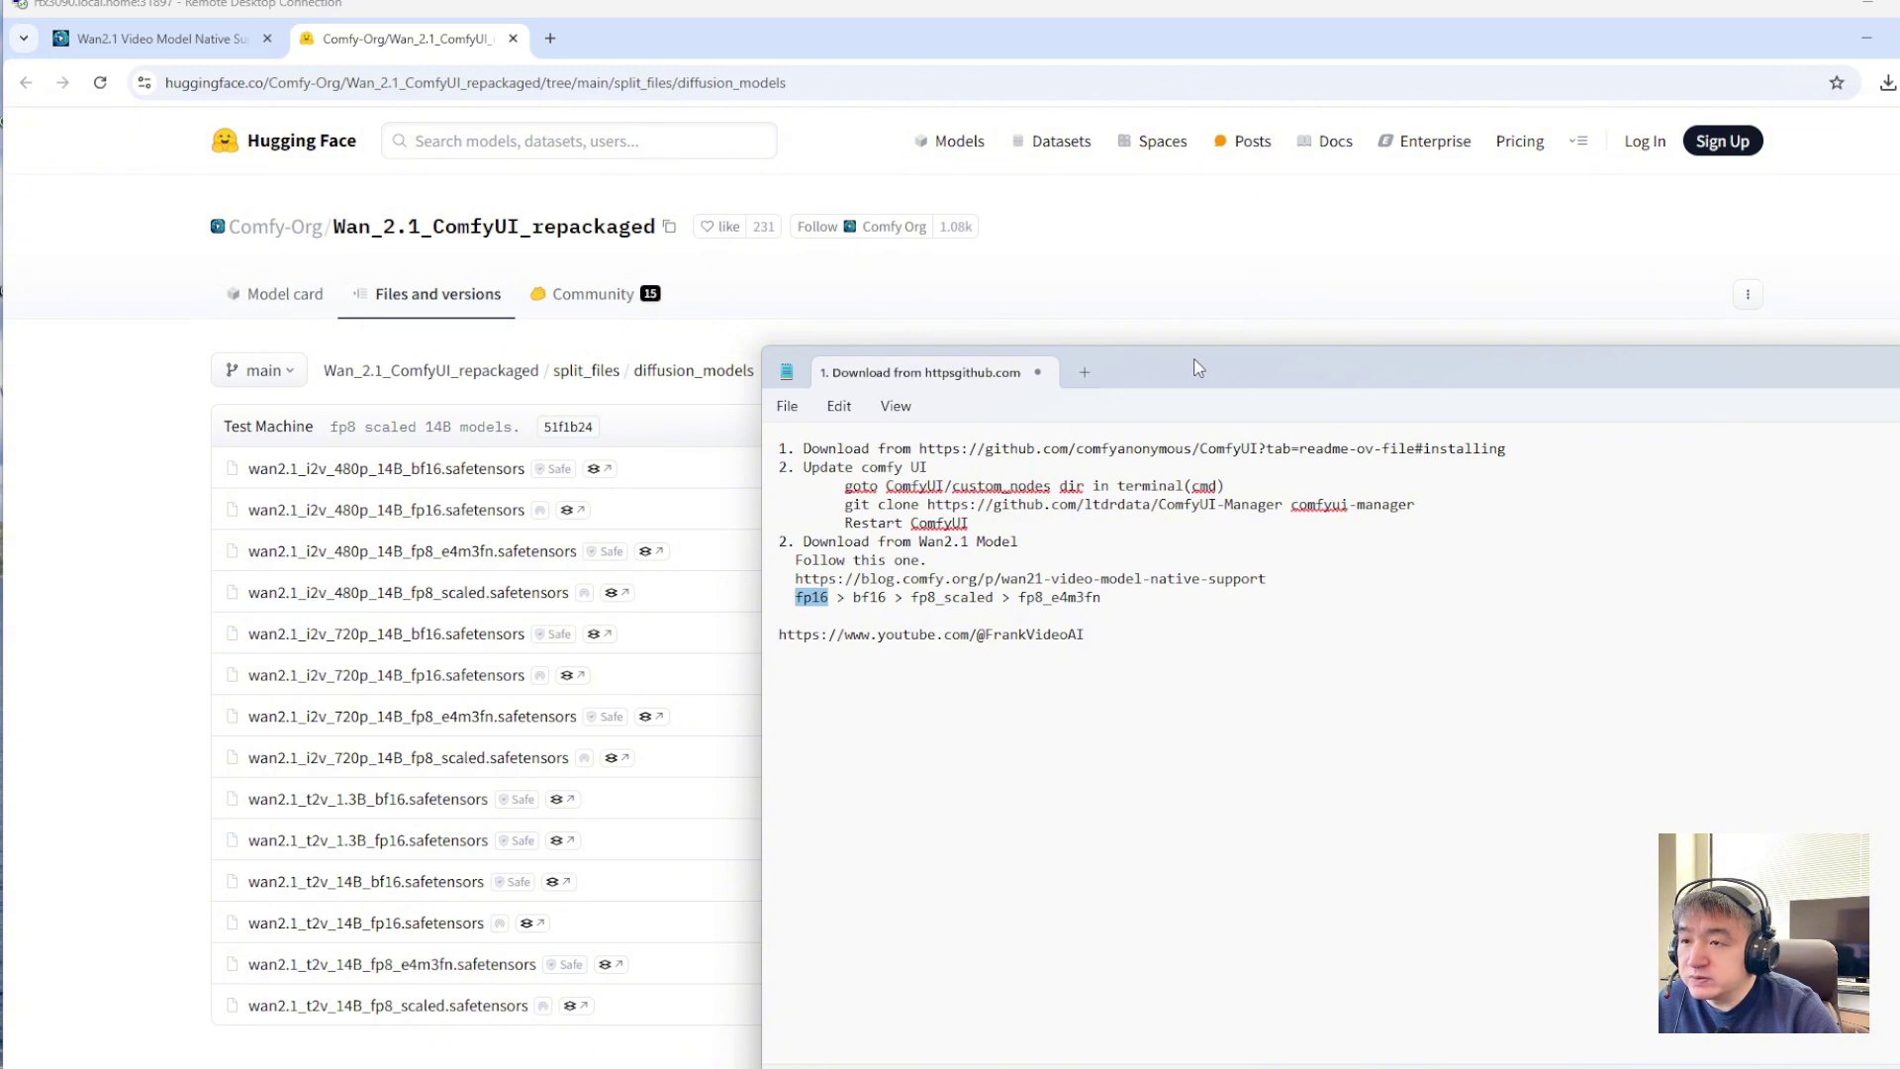
pyautogui.moveTo(1193, 360); pyautogui.dragTo(1623, 887)
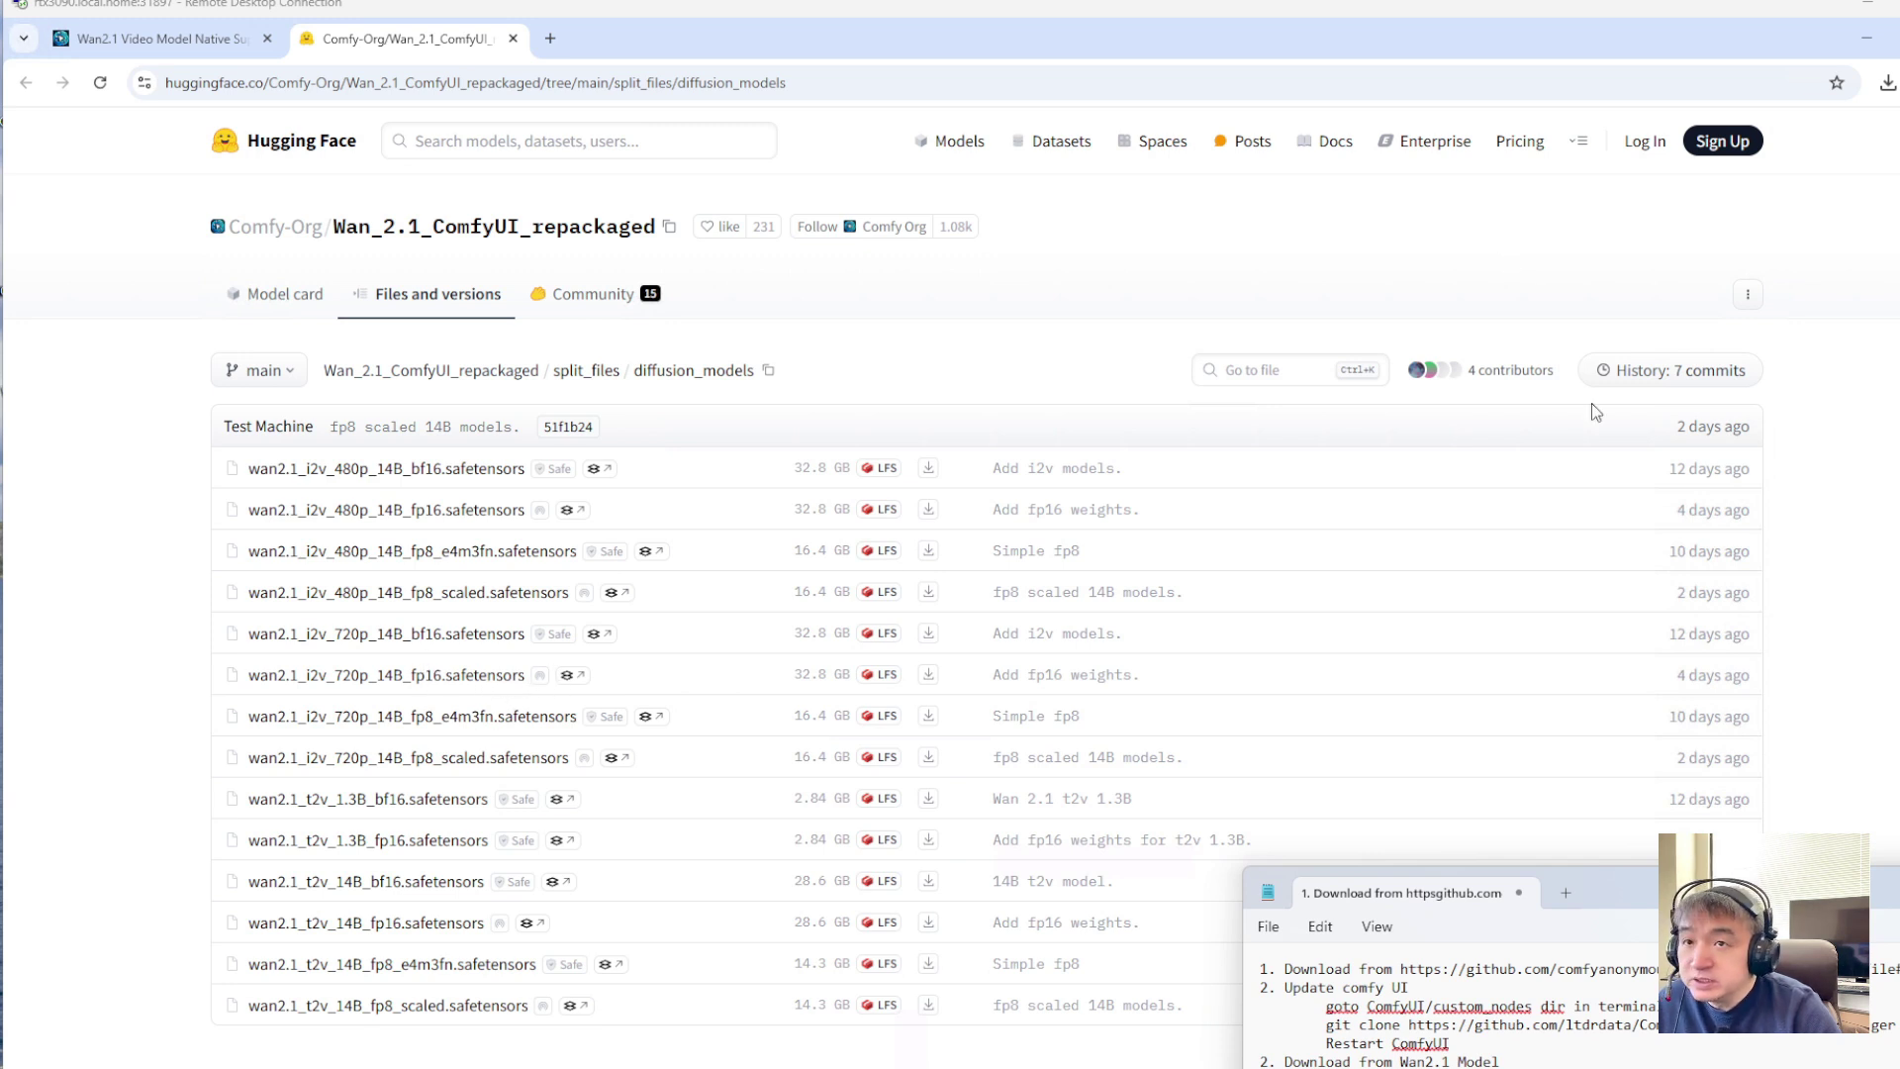
# Show the browser's downloaded files in their folder and cut wan2.1_t2v_14B_fp16.safetensors and wan2.1_i2v_720p_14B_fp16.safetensors
pyautogui.click(1888, 82)
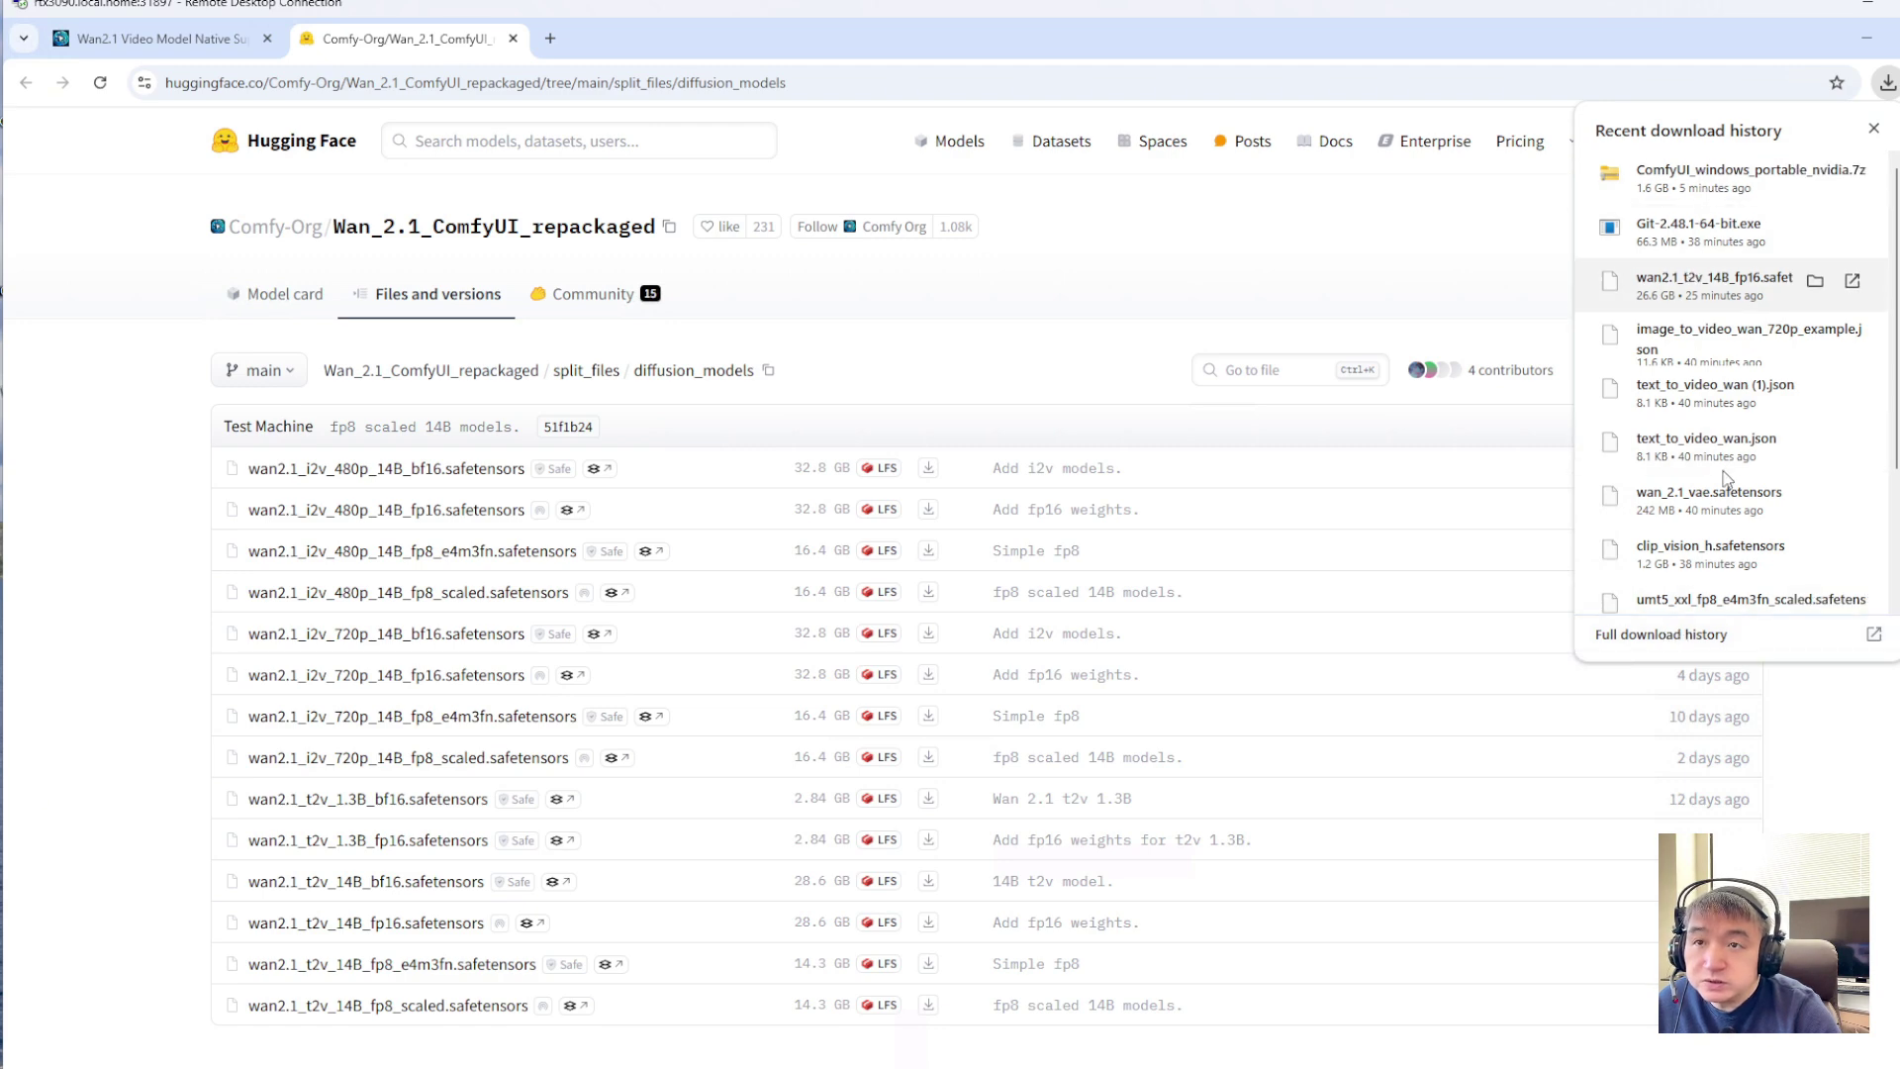
pyautogui.click(1815, 549)
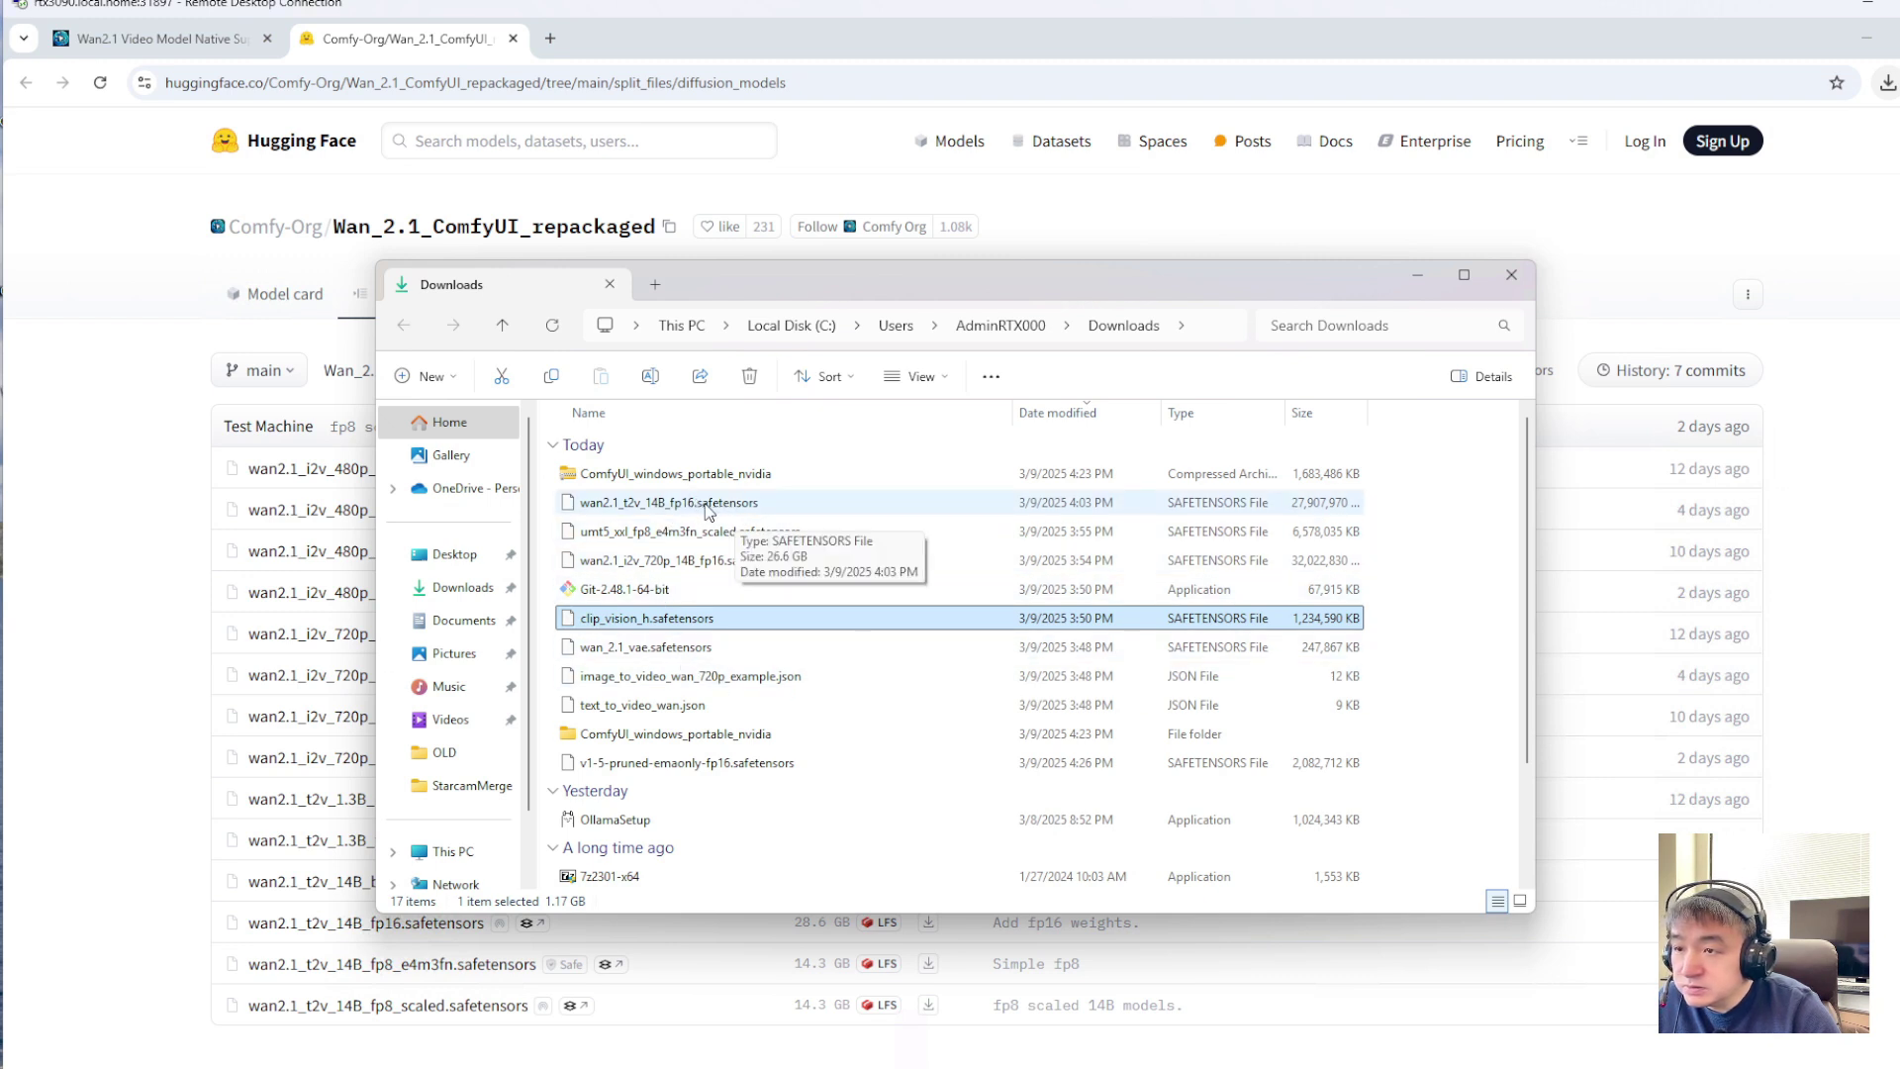
pyautogui.click(692, 560)
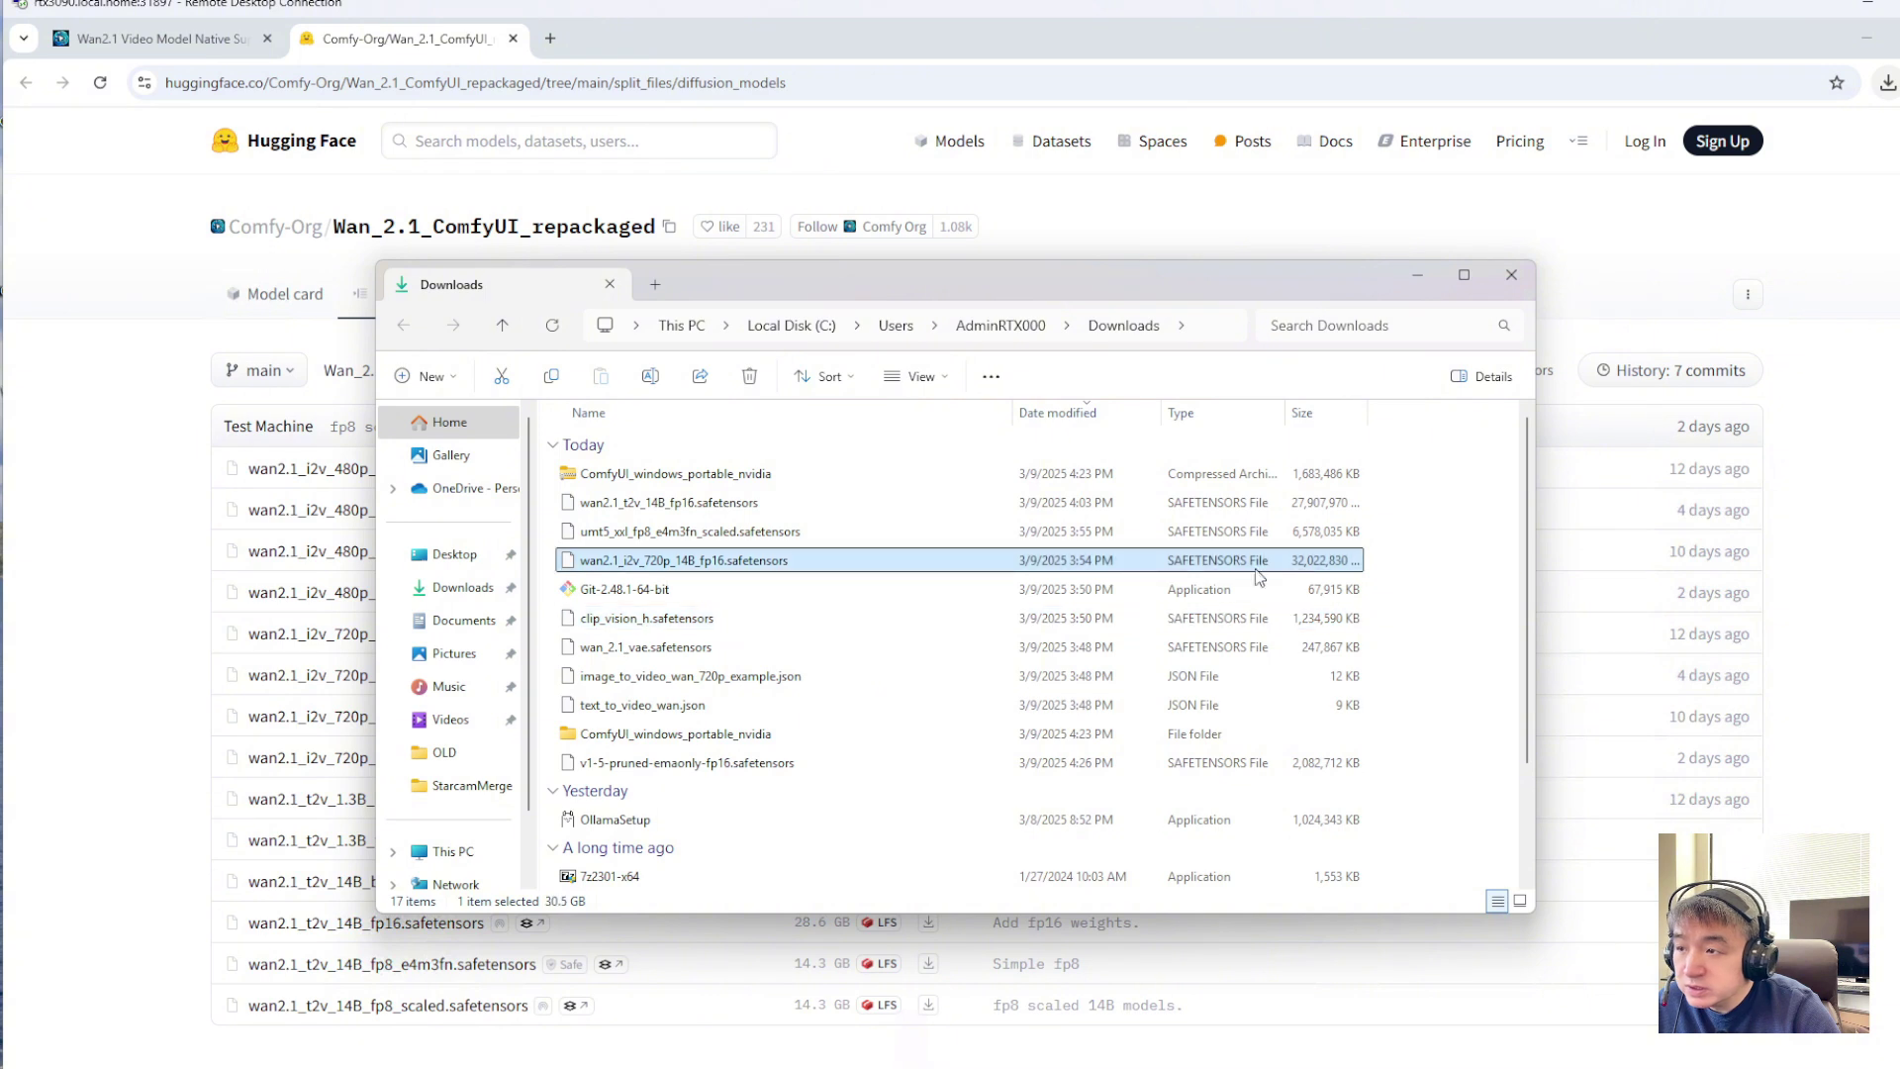
pyautogui.keyDown('ctrl'); pyautogui.click(626, 503); pyautogui.keyUp('ctrl')
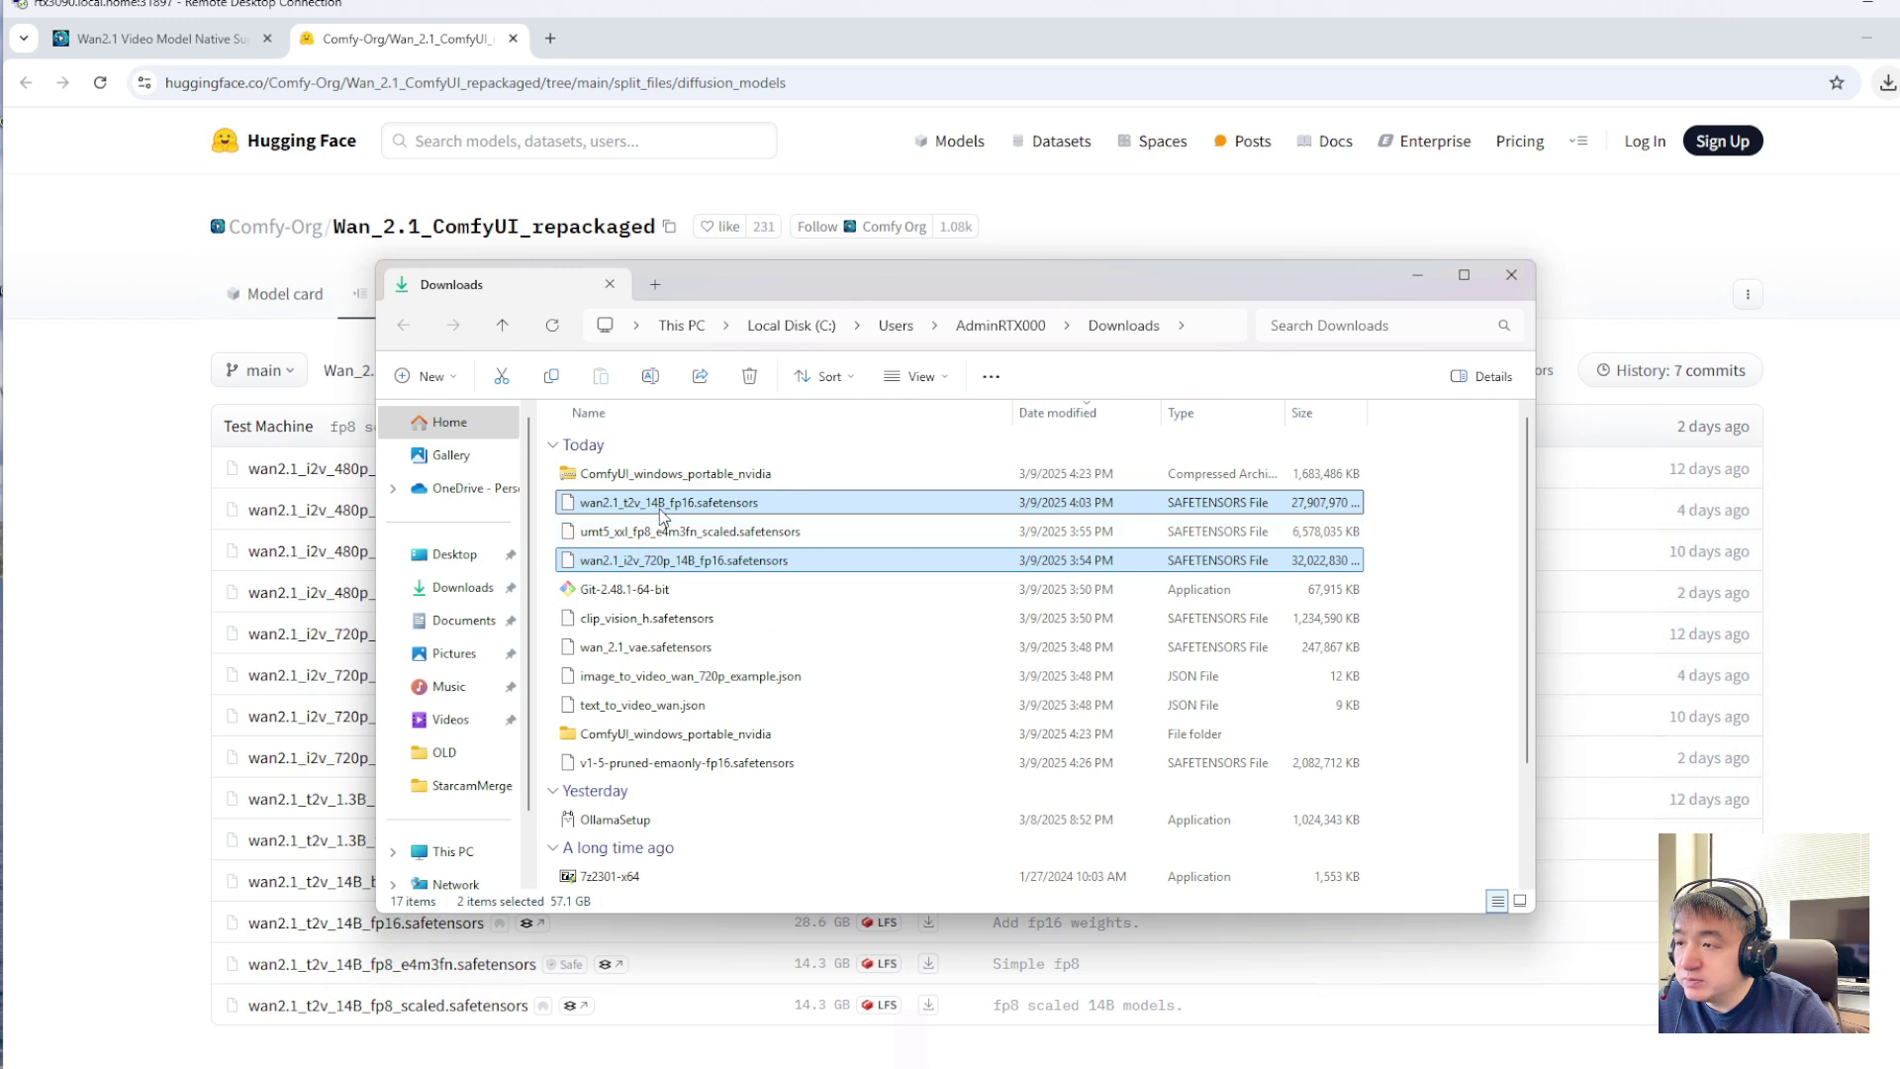
pyautogui.rightClick(666, 562)
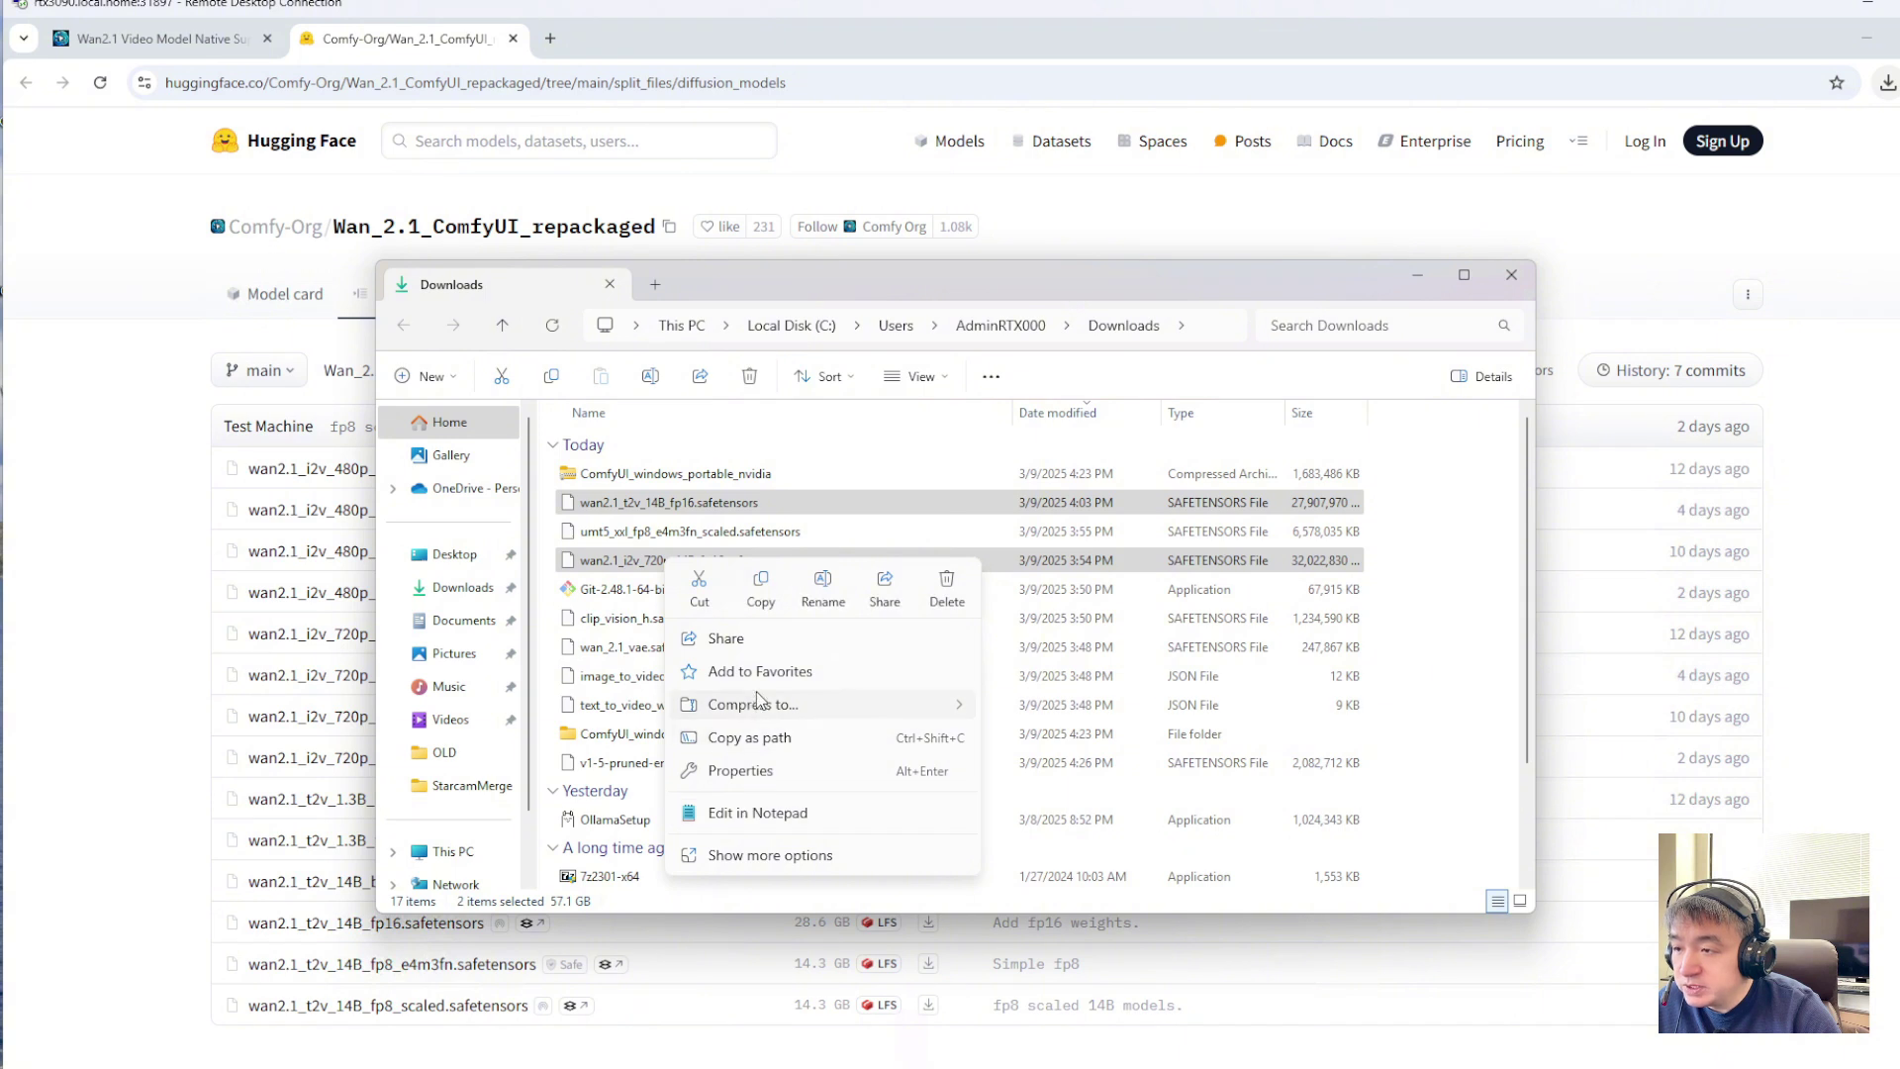
pyautogui.click(757, 857)
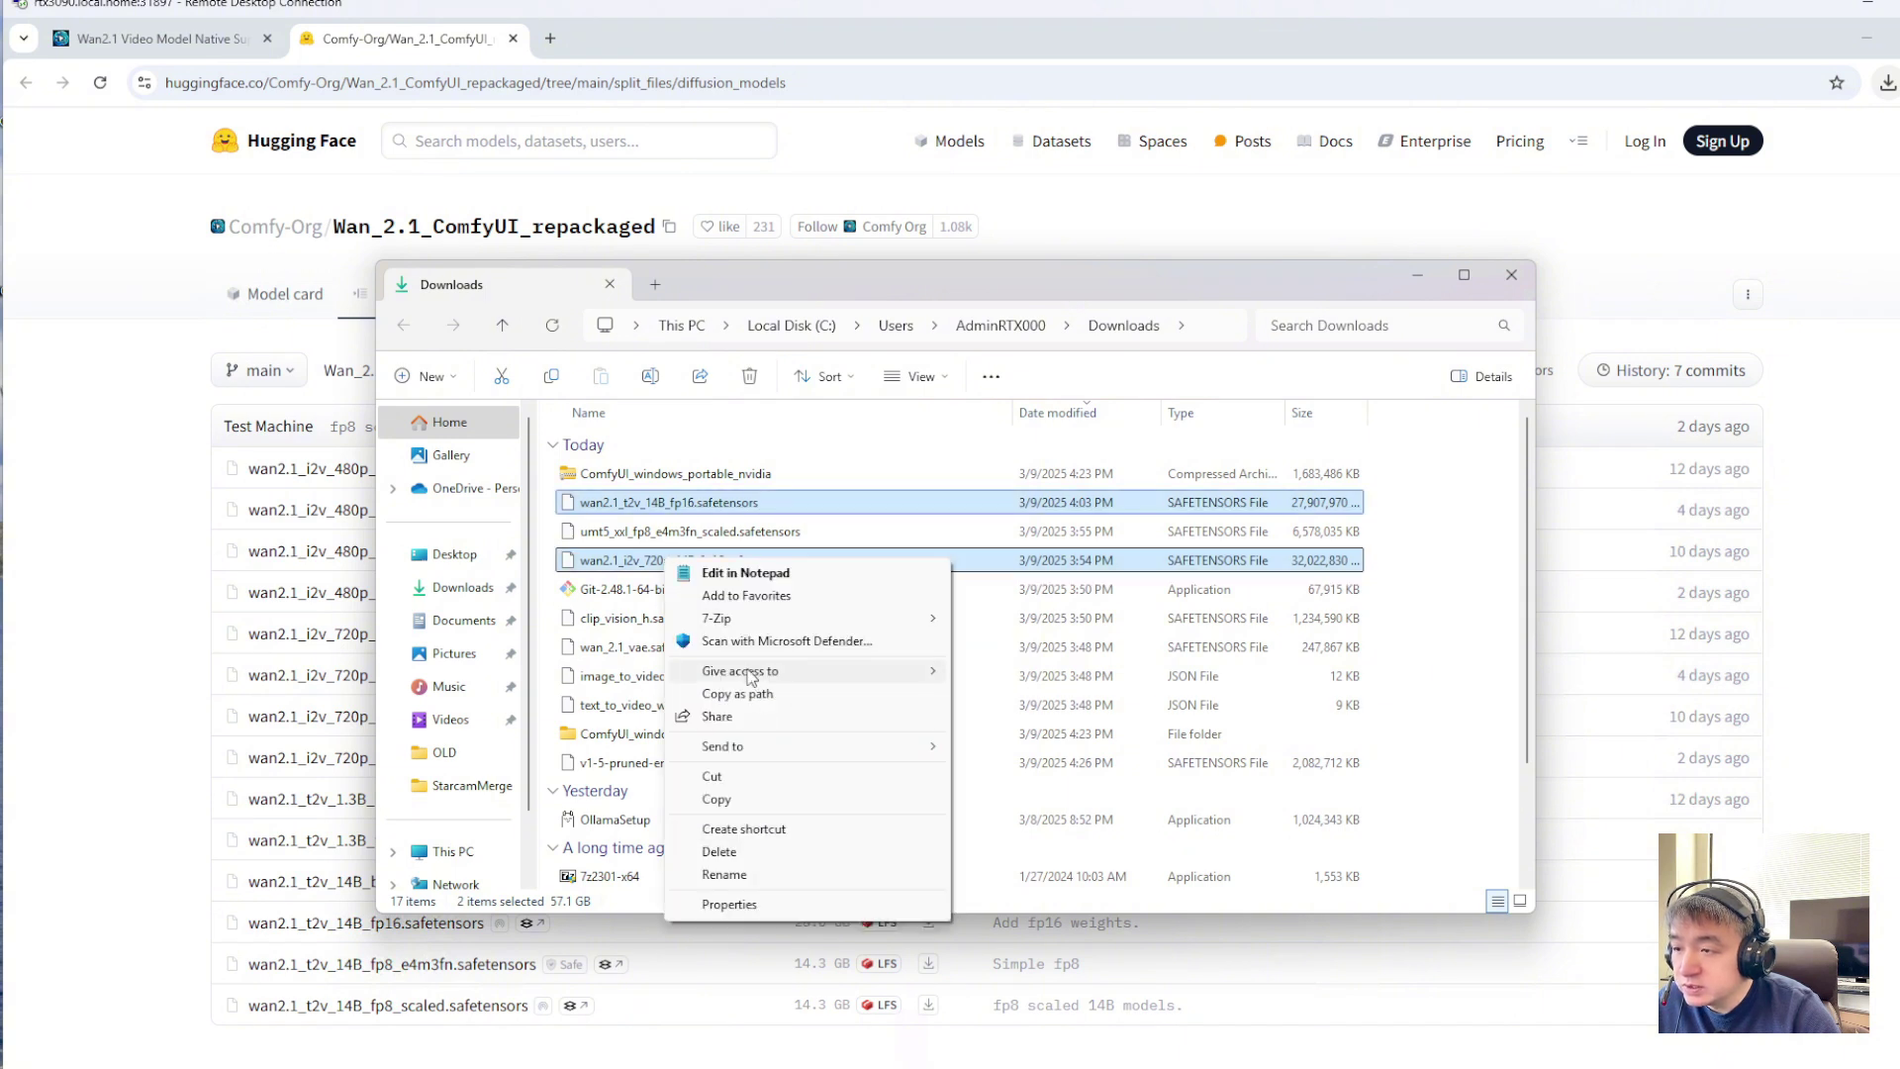
pyautogui.click(733, 782)
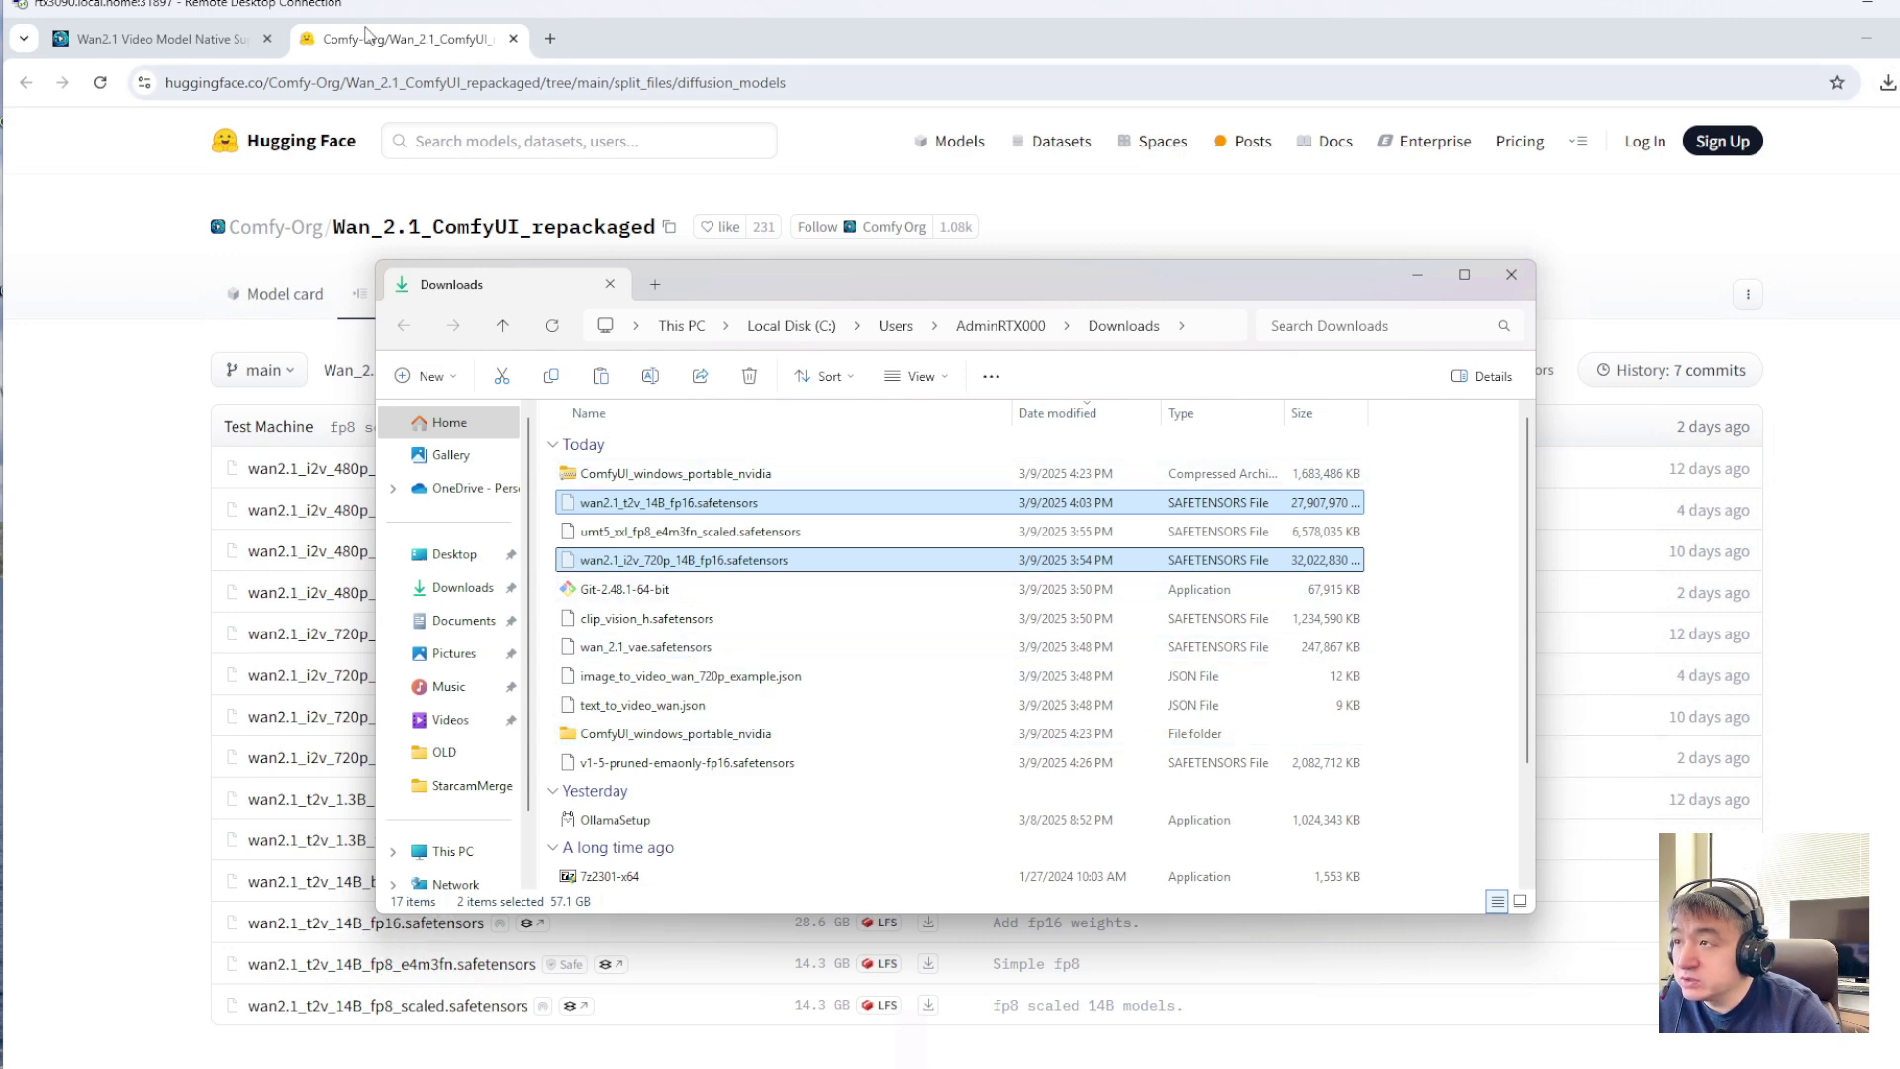
# Check the blog post for the diffusion models' target folder and open a new File Explorer window
pyautogui.click(153, 39)
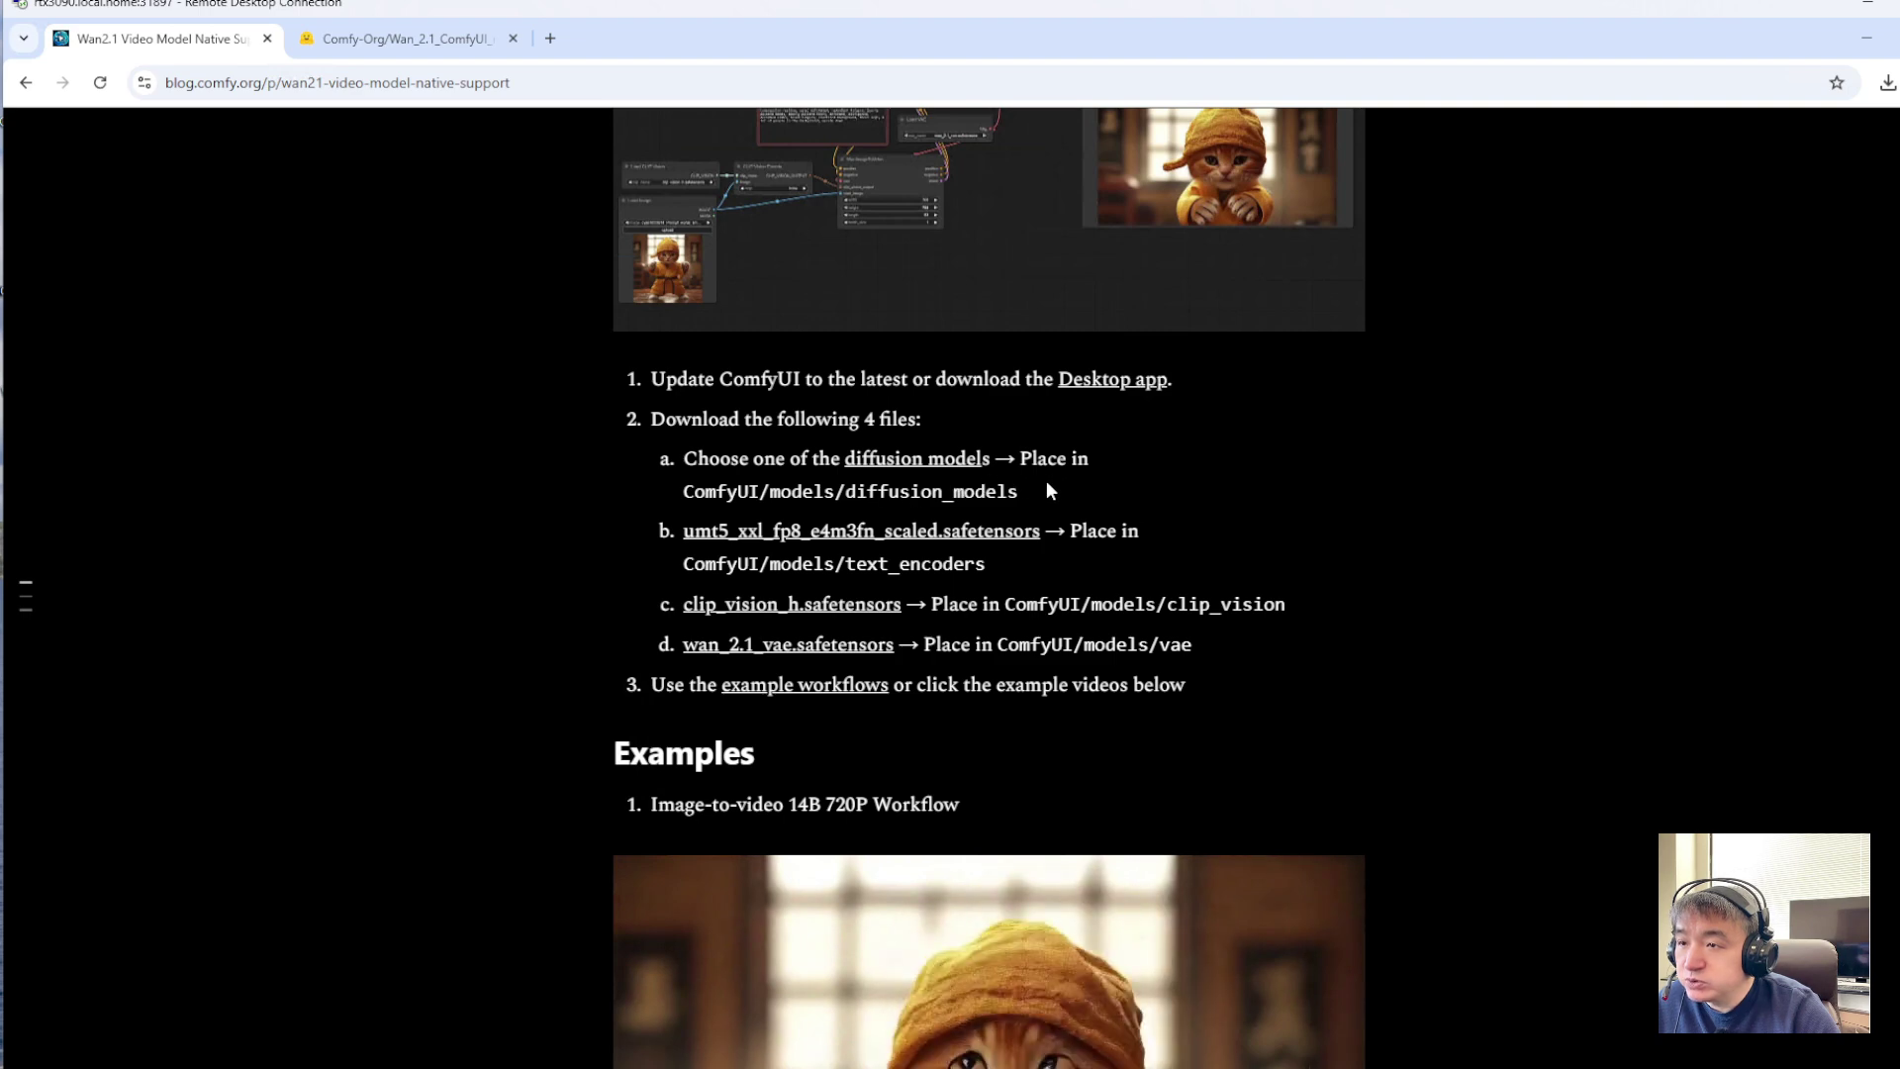
pyautogui.moveTo(1066, 1067)
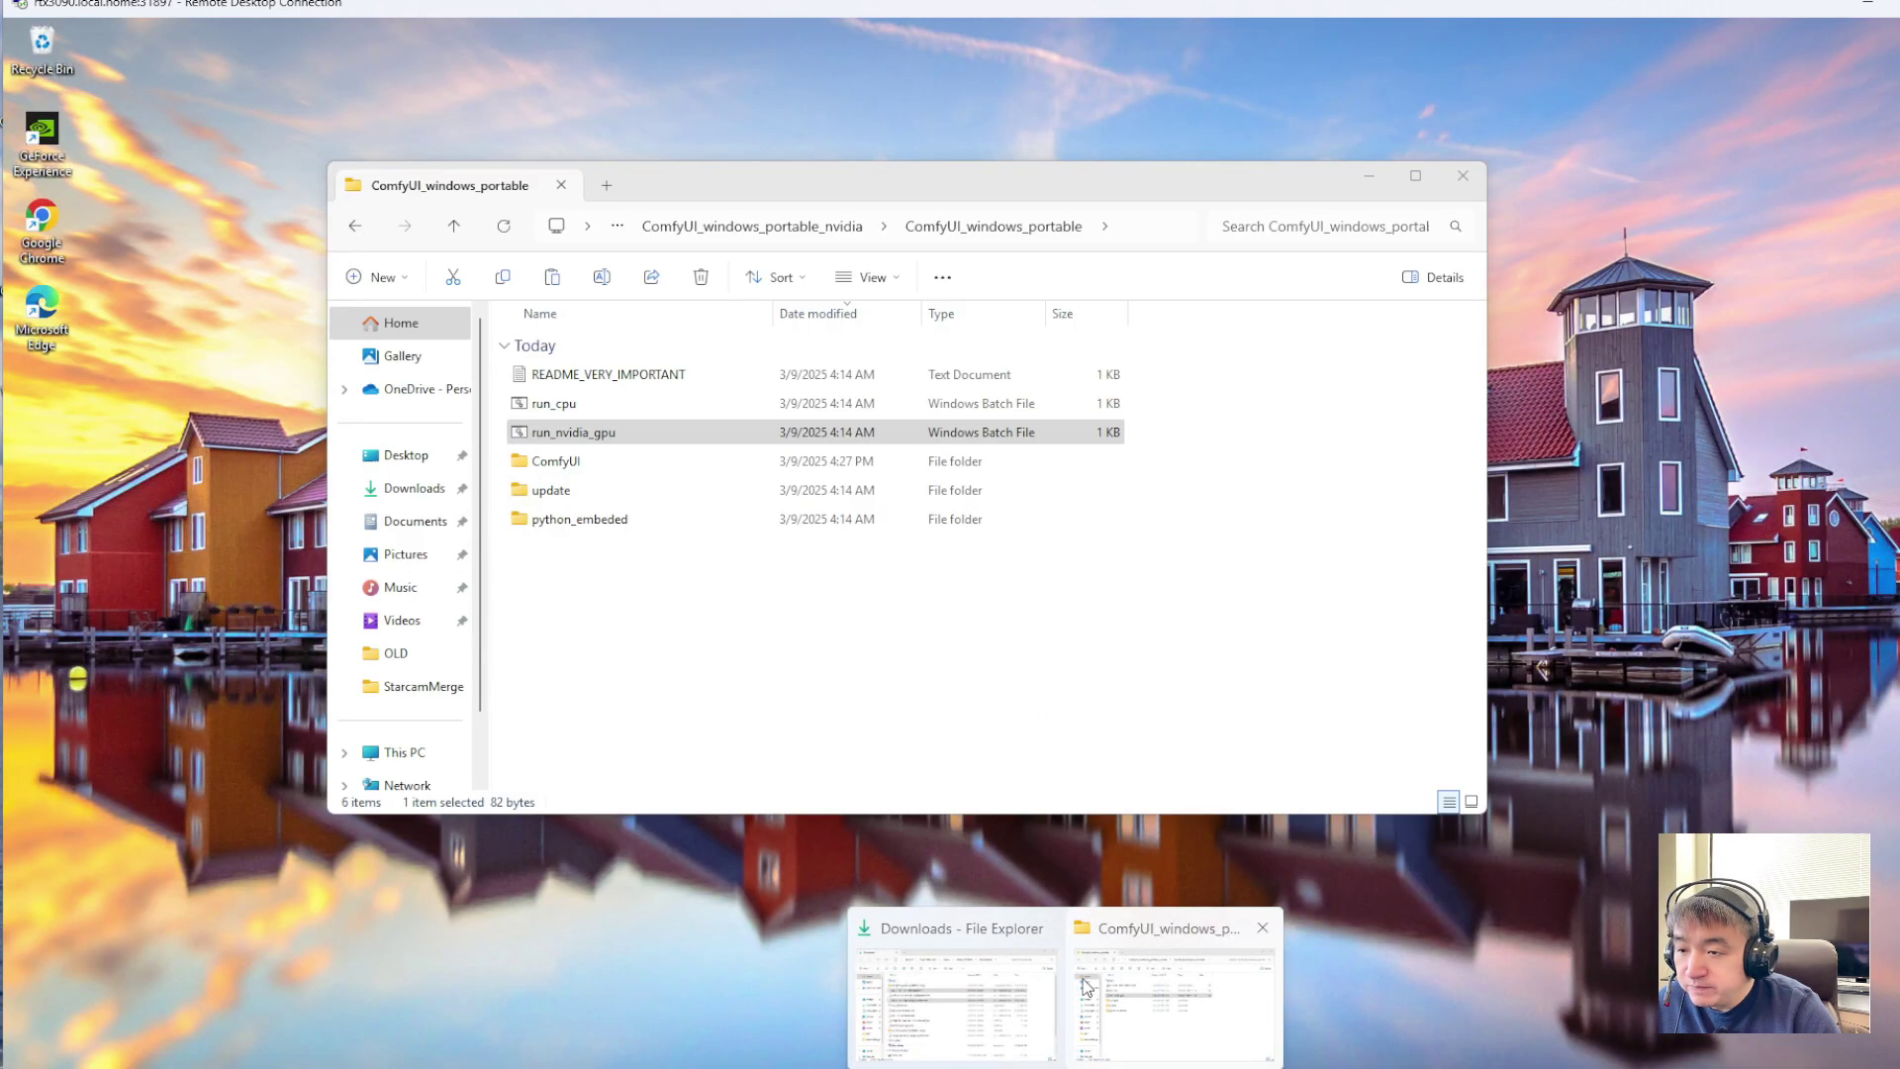
pyautogui.click(1168, 989)
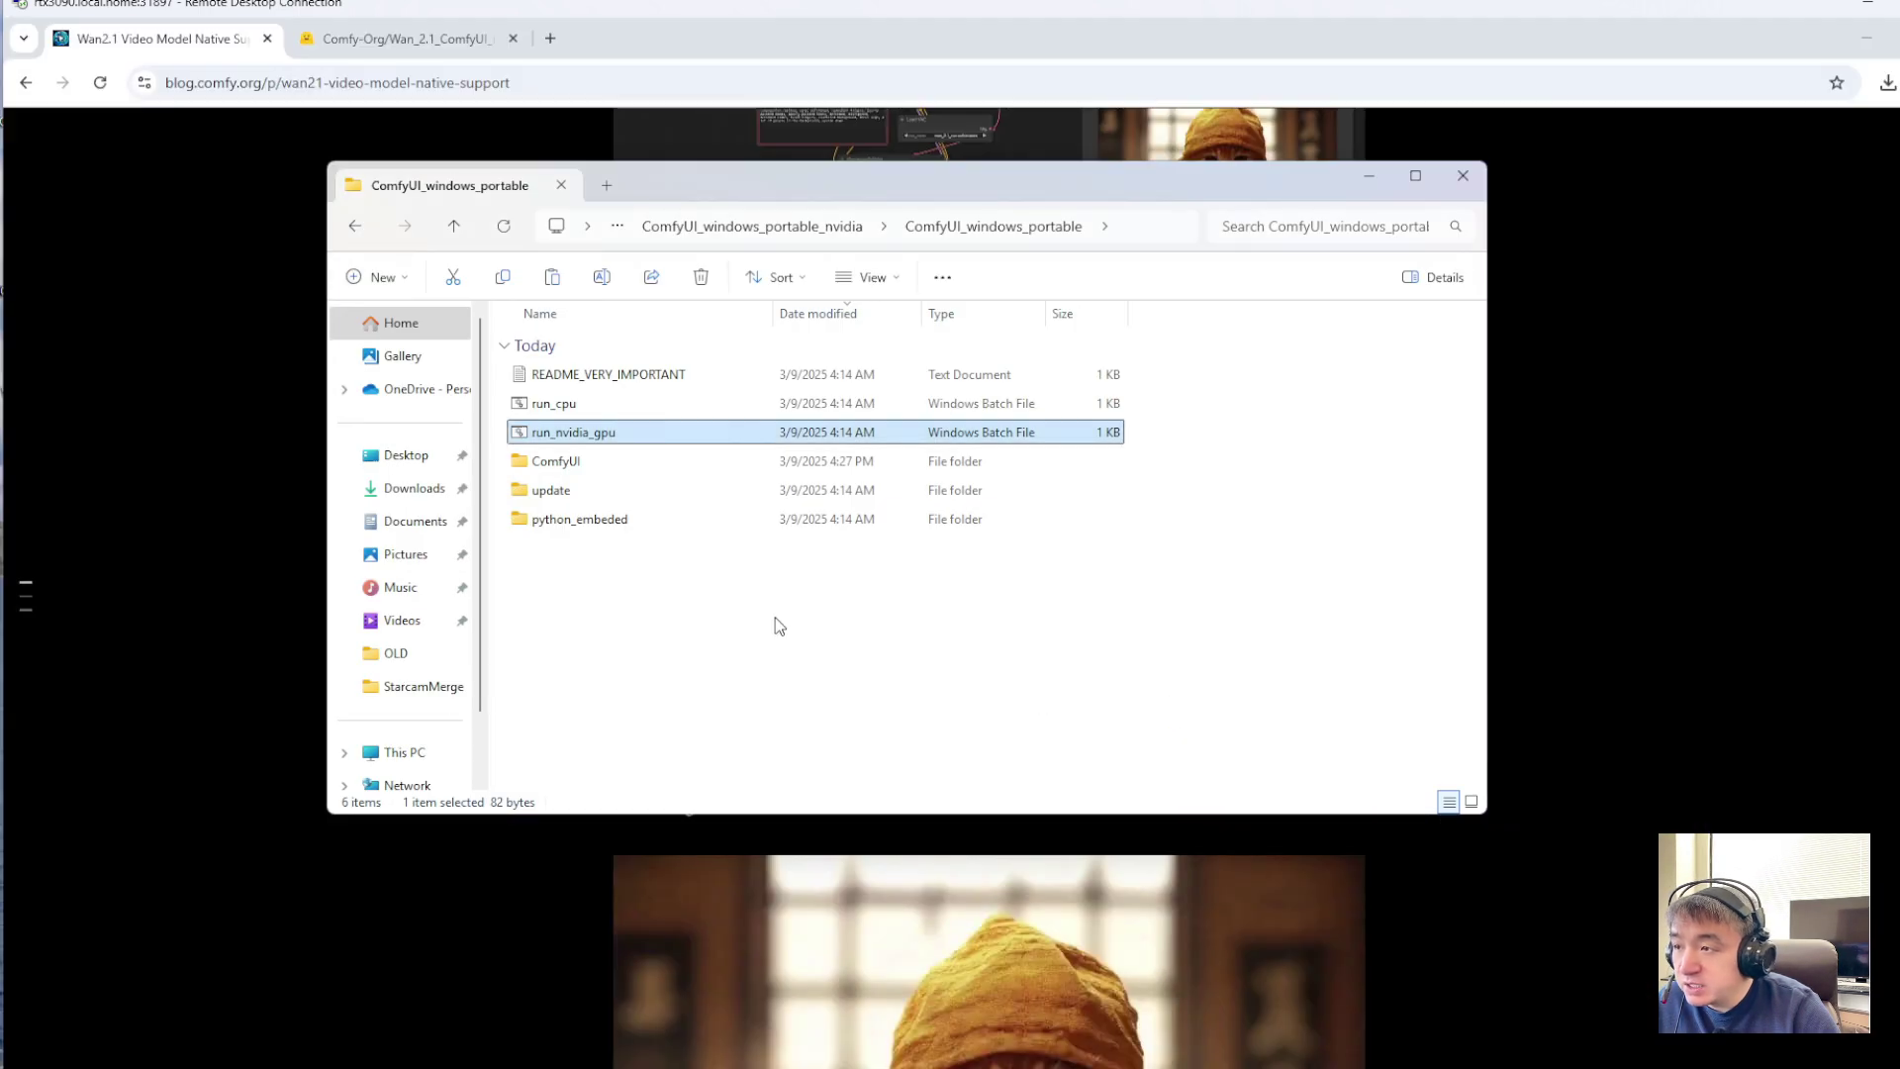
pyautogui.press('super')
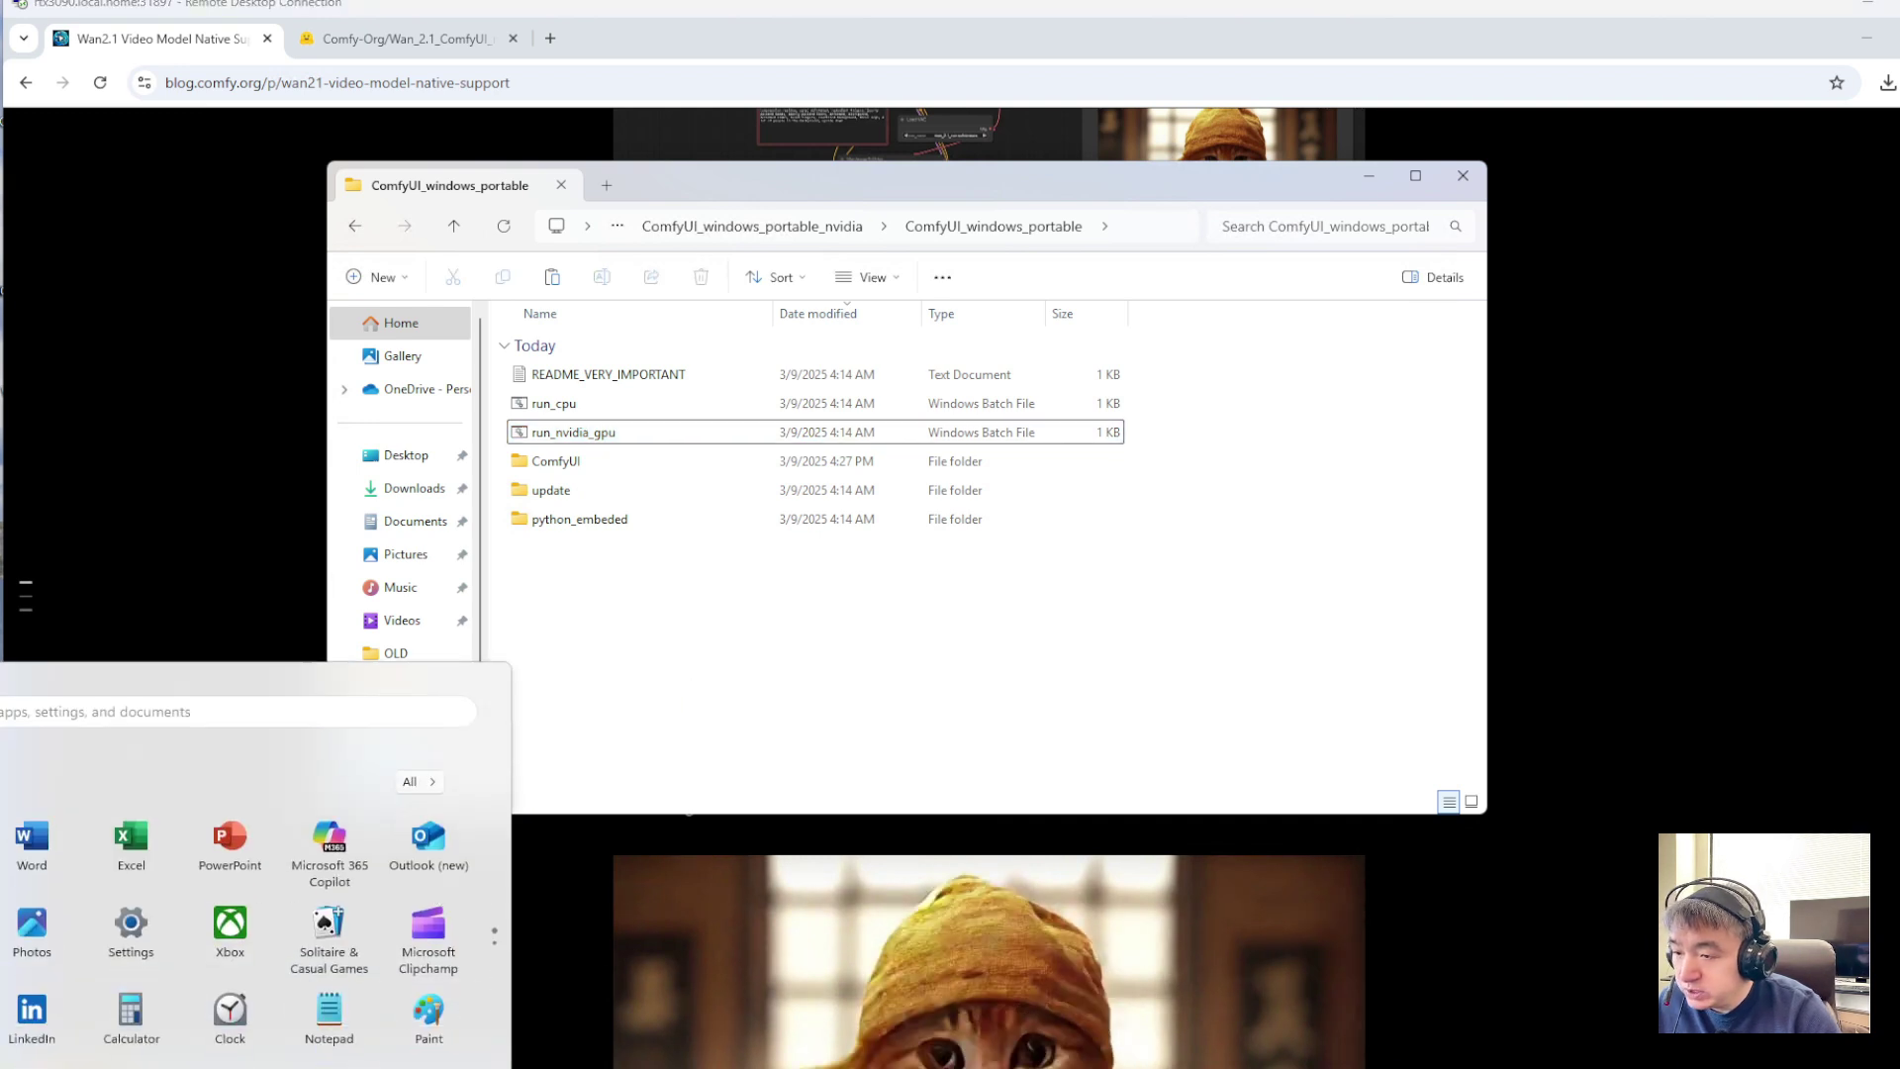
pyautogui.rightClick(1066, 1067)
pyautogui.click(996, 985)
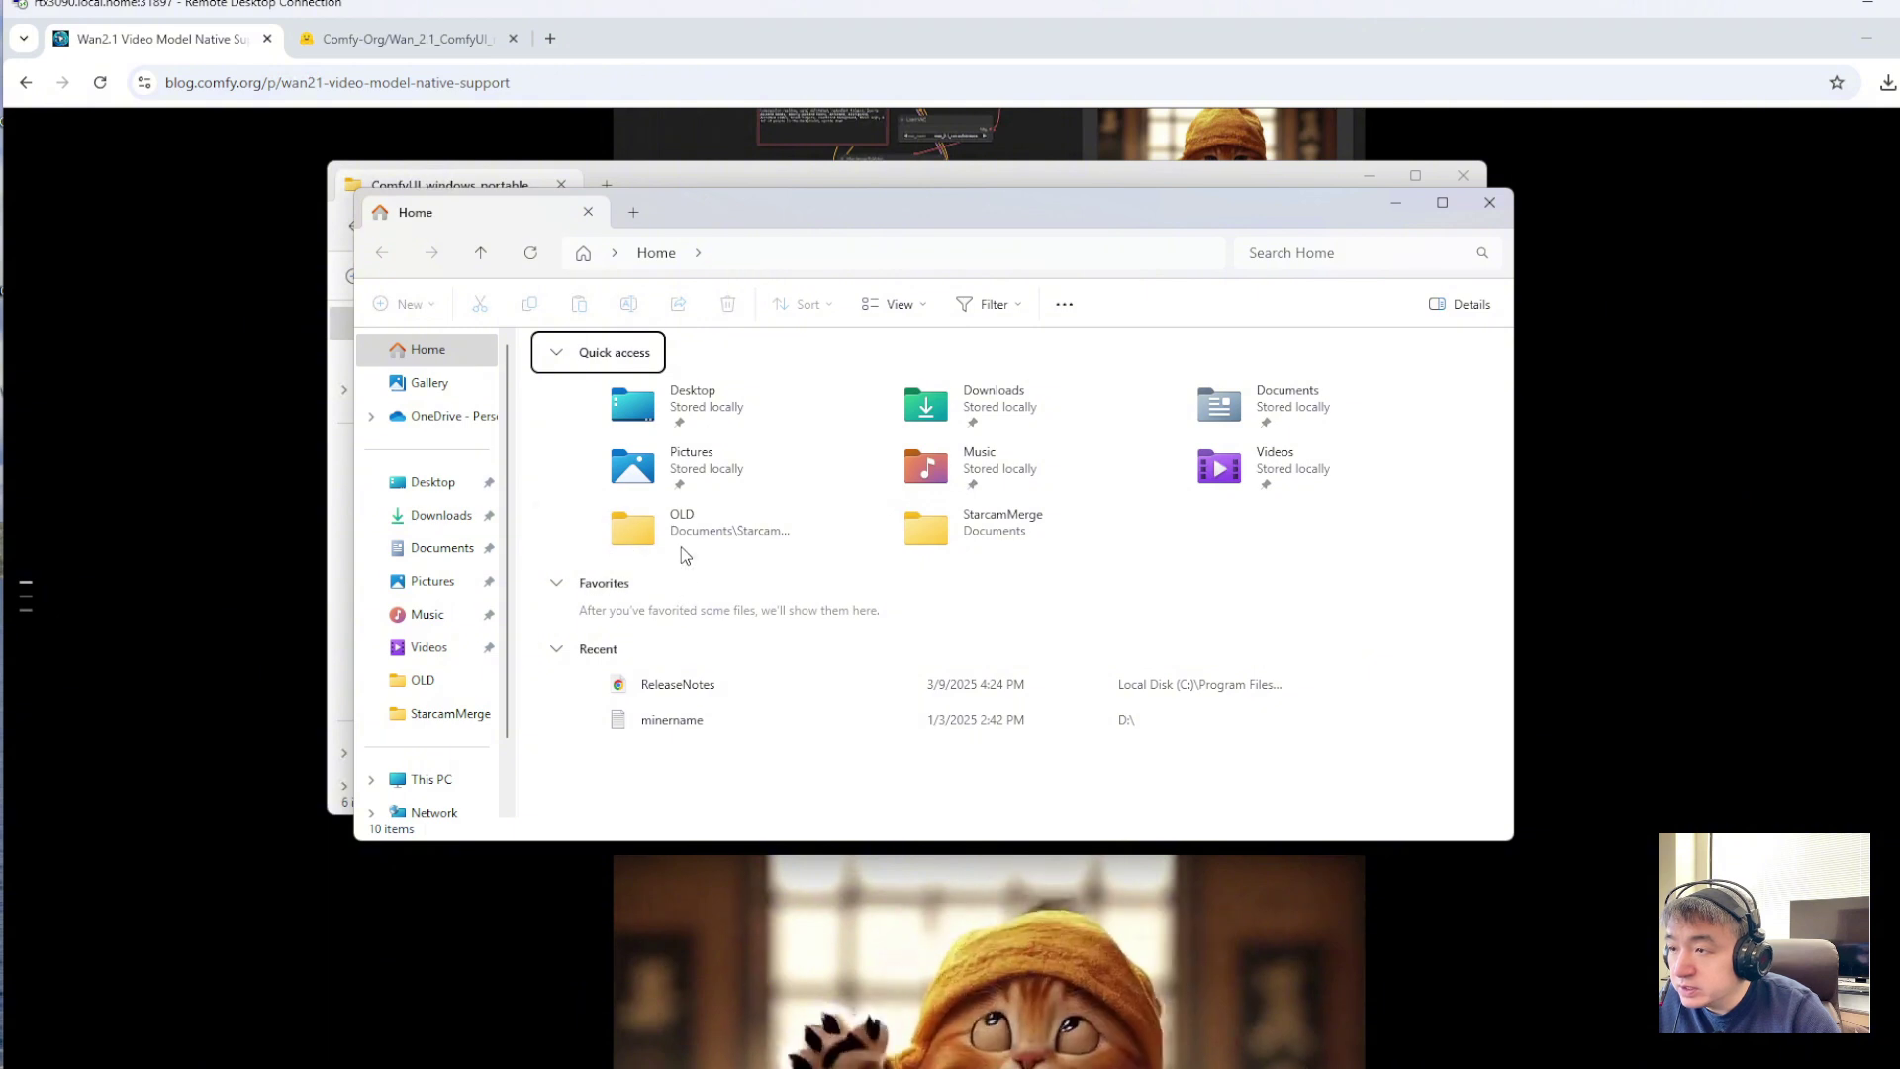
pyautogui.click(443, 783)
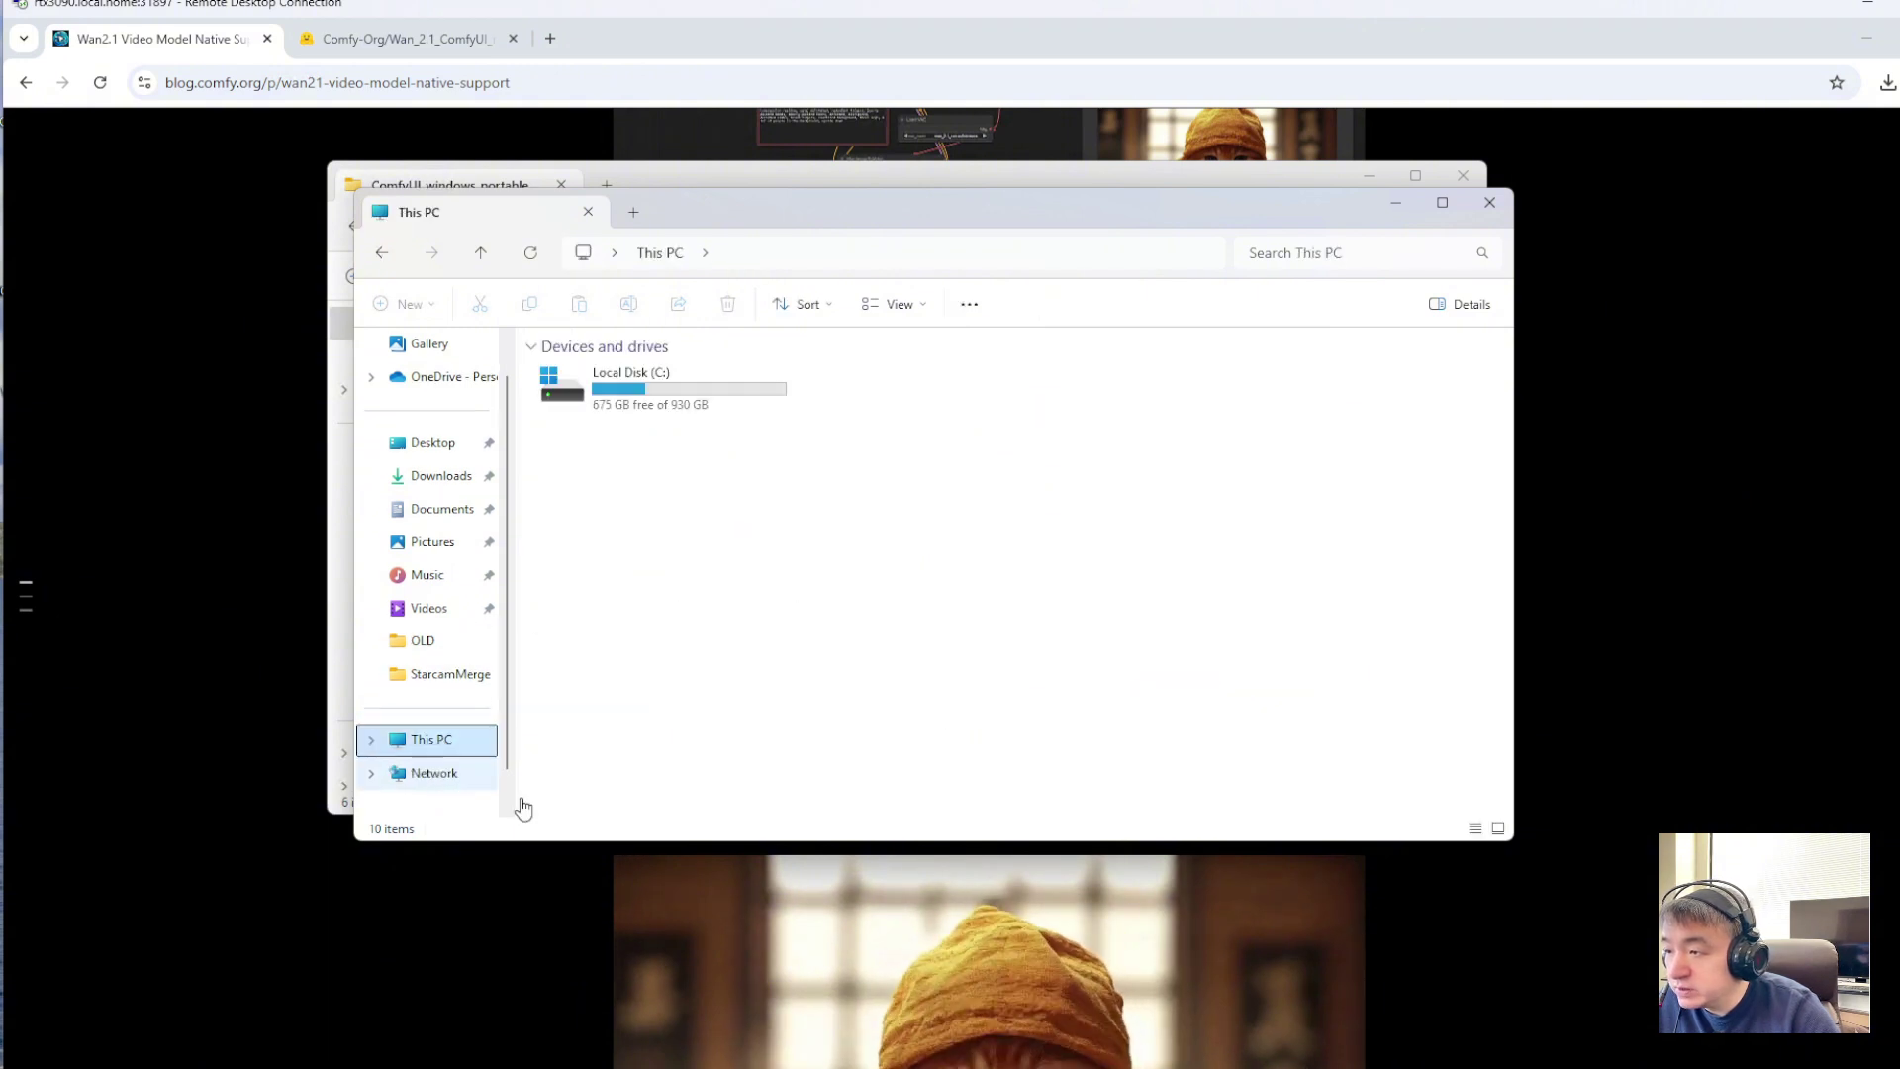
# Browse from Downloads through the extracted ComfyUI_windows_portable_nvidia folder to ComfyUI_windows_portable/ComfyUI/models/diffusion_models
pyautogui.click(442, 476)
pyautogui.scroll(-1, 657, 657)
pyautogui.doubleClick(614, 632)
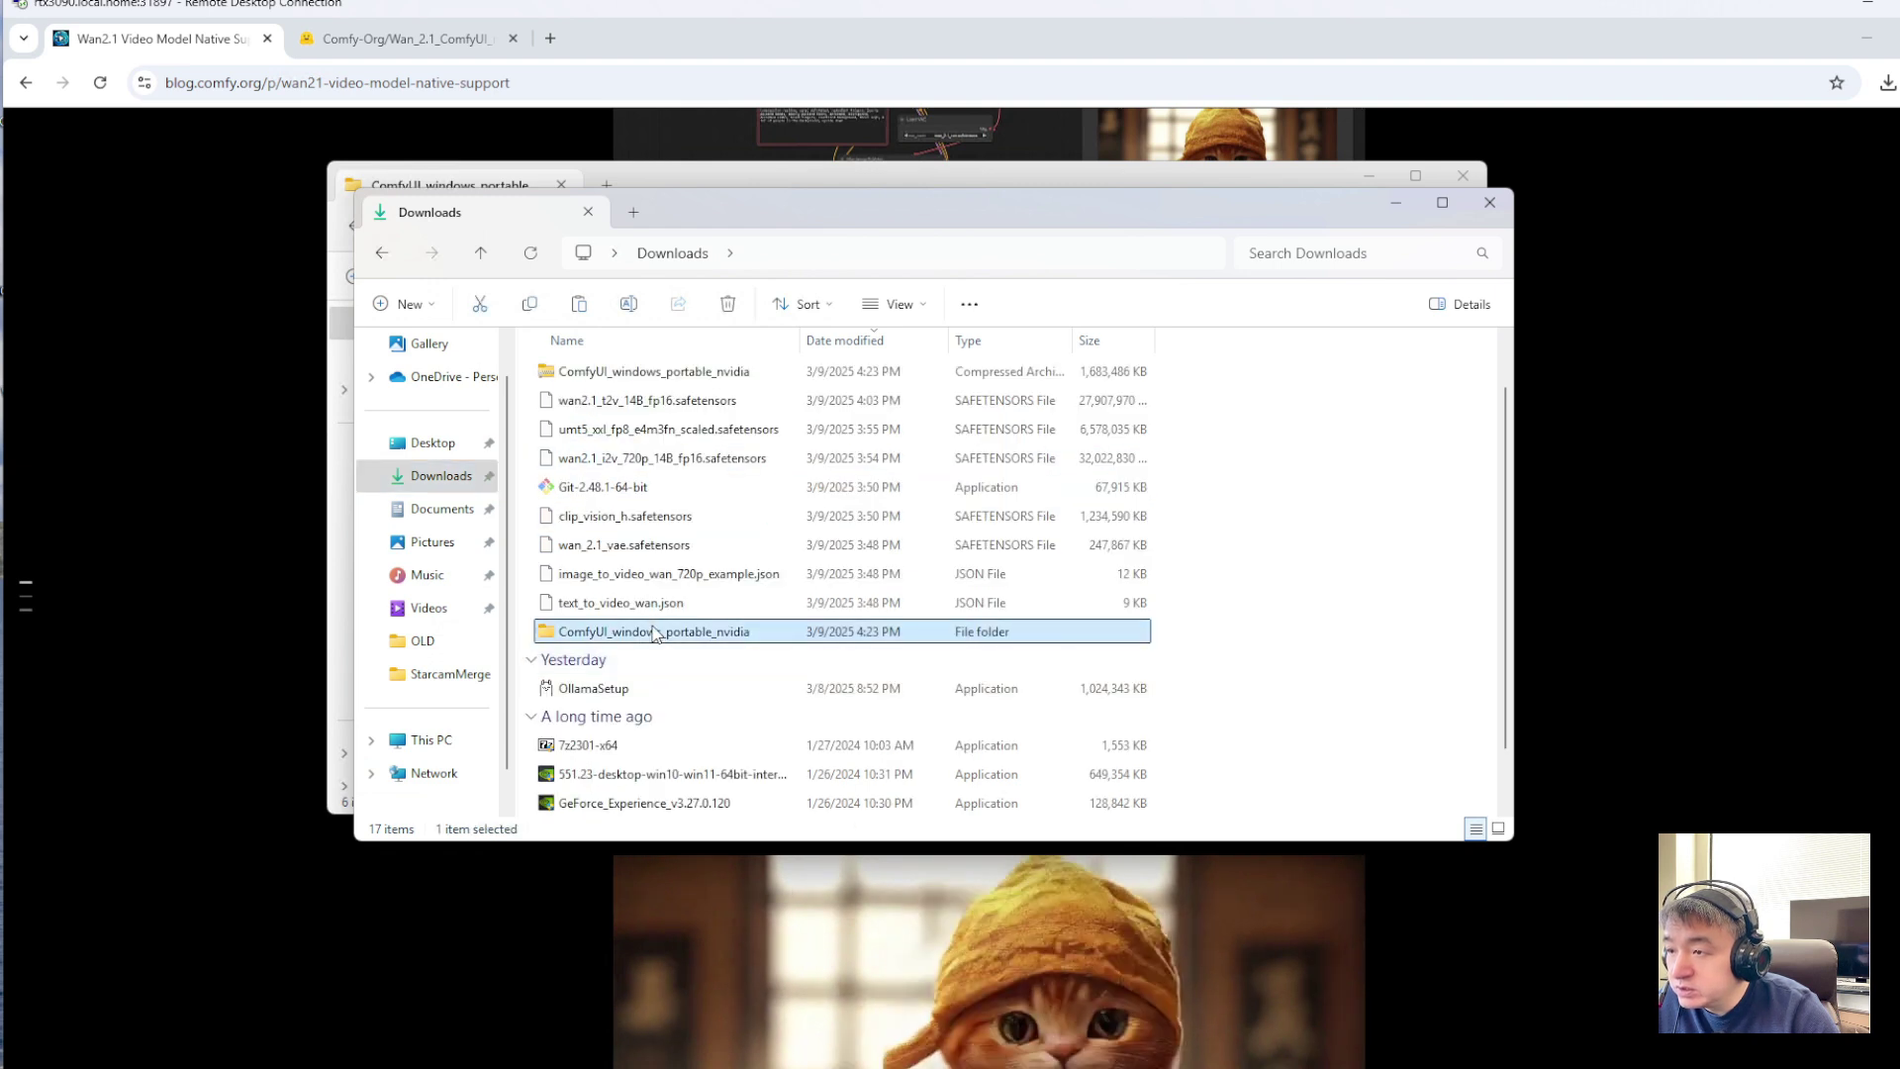
pyautogui.doubleClick(598, 401)
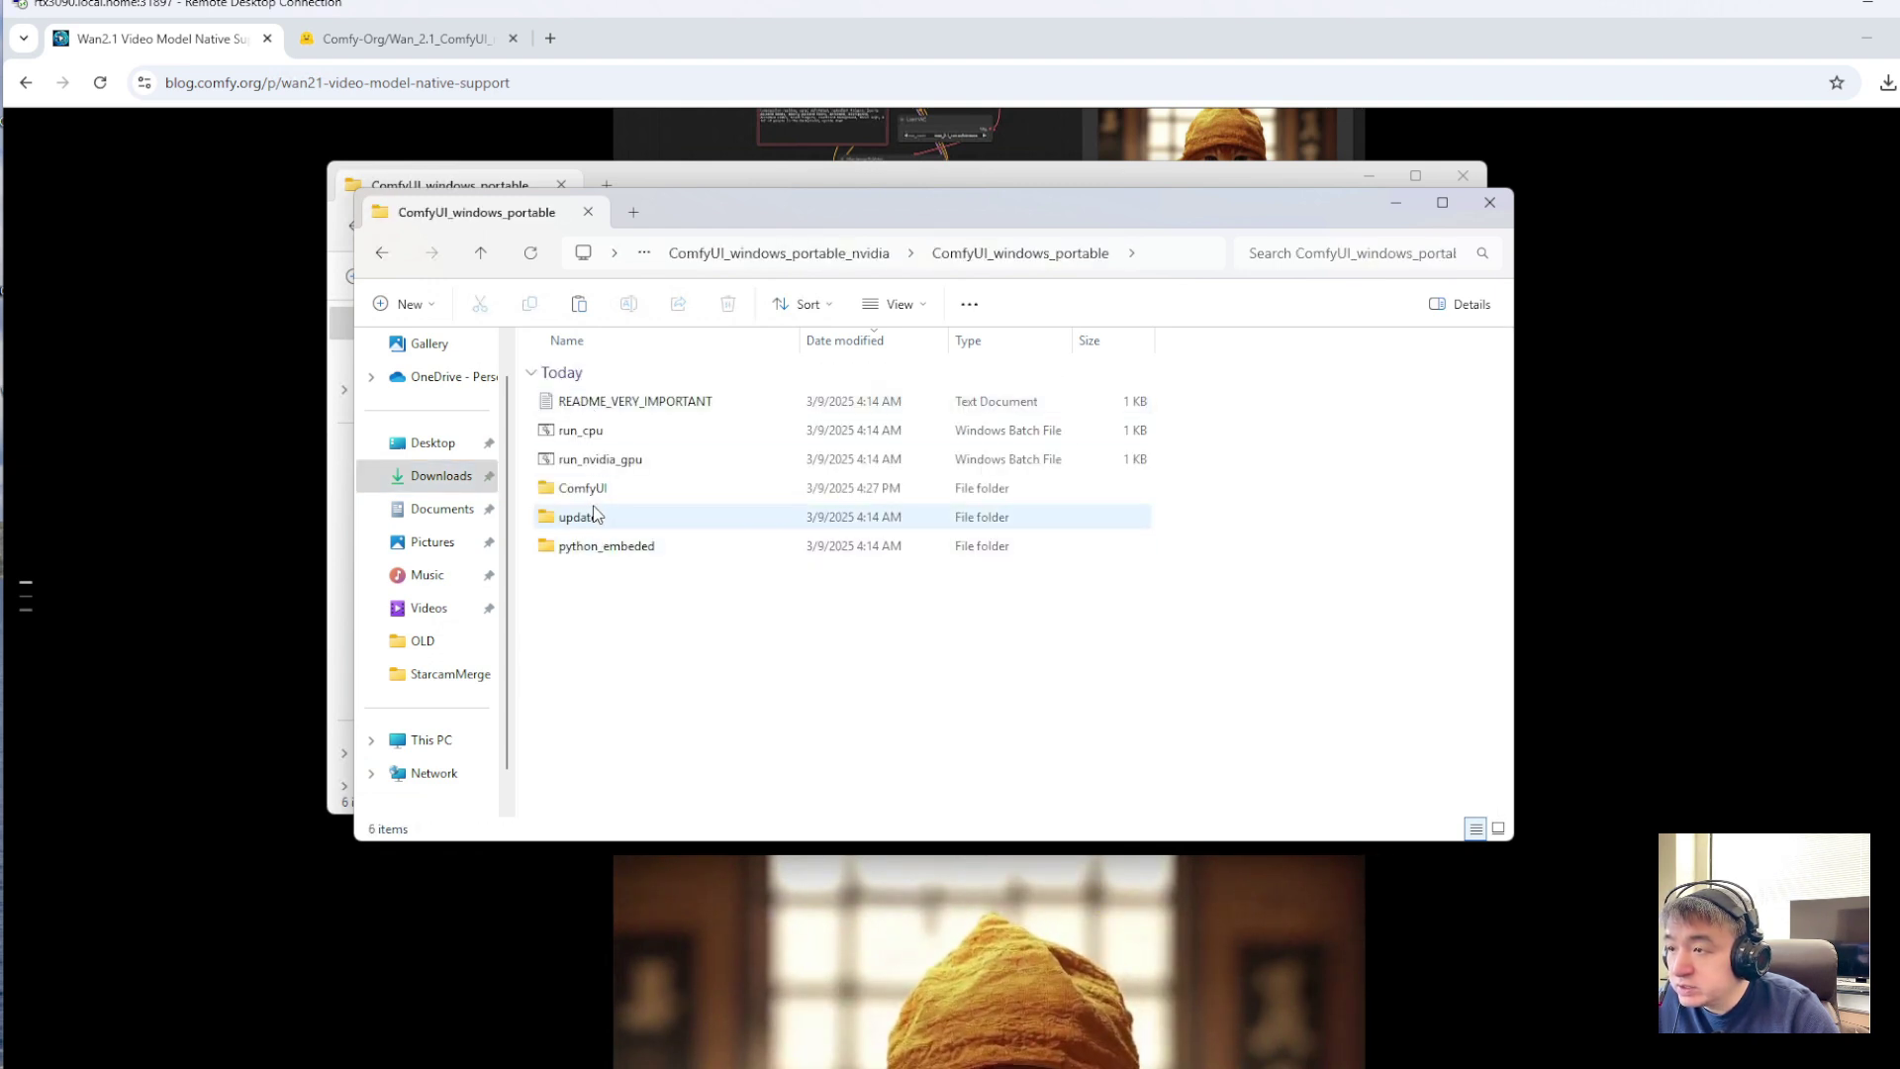
pyautogui.doubleClick(584, 487)
pyautogui.scroll(-5, 655, 574)
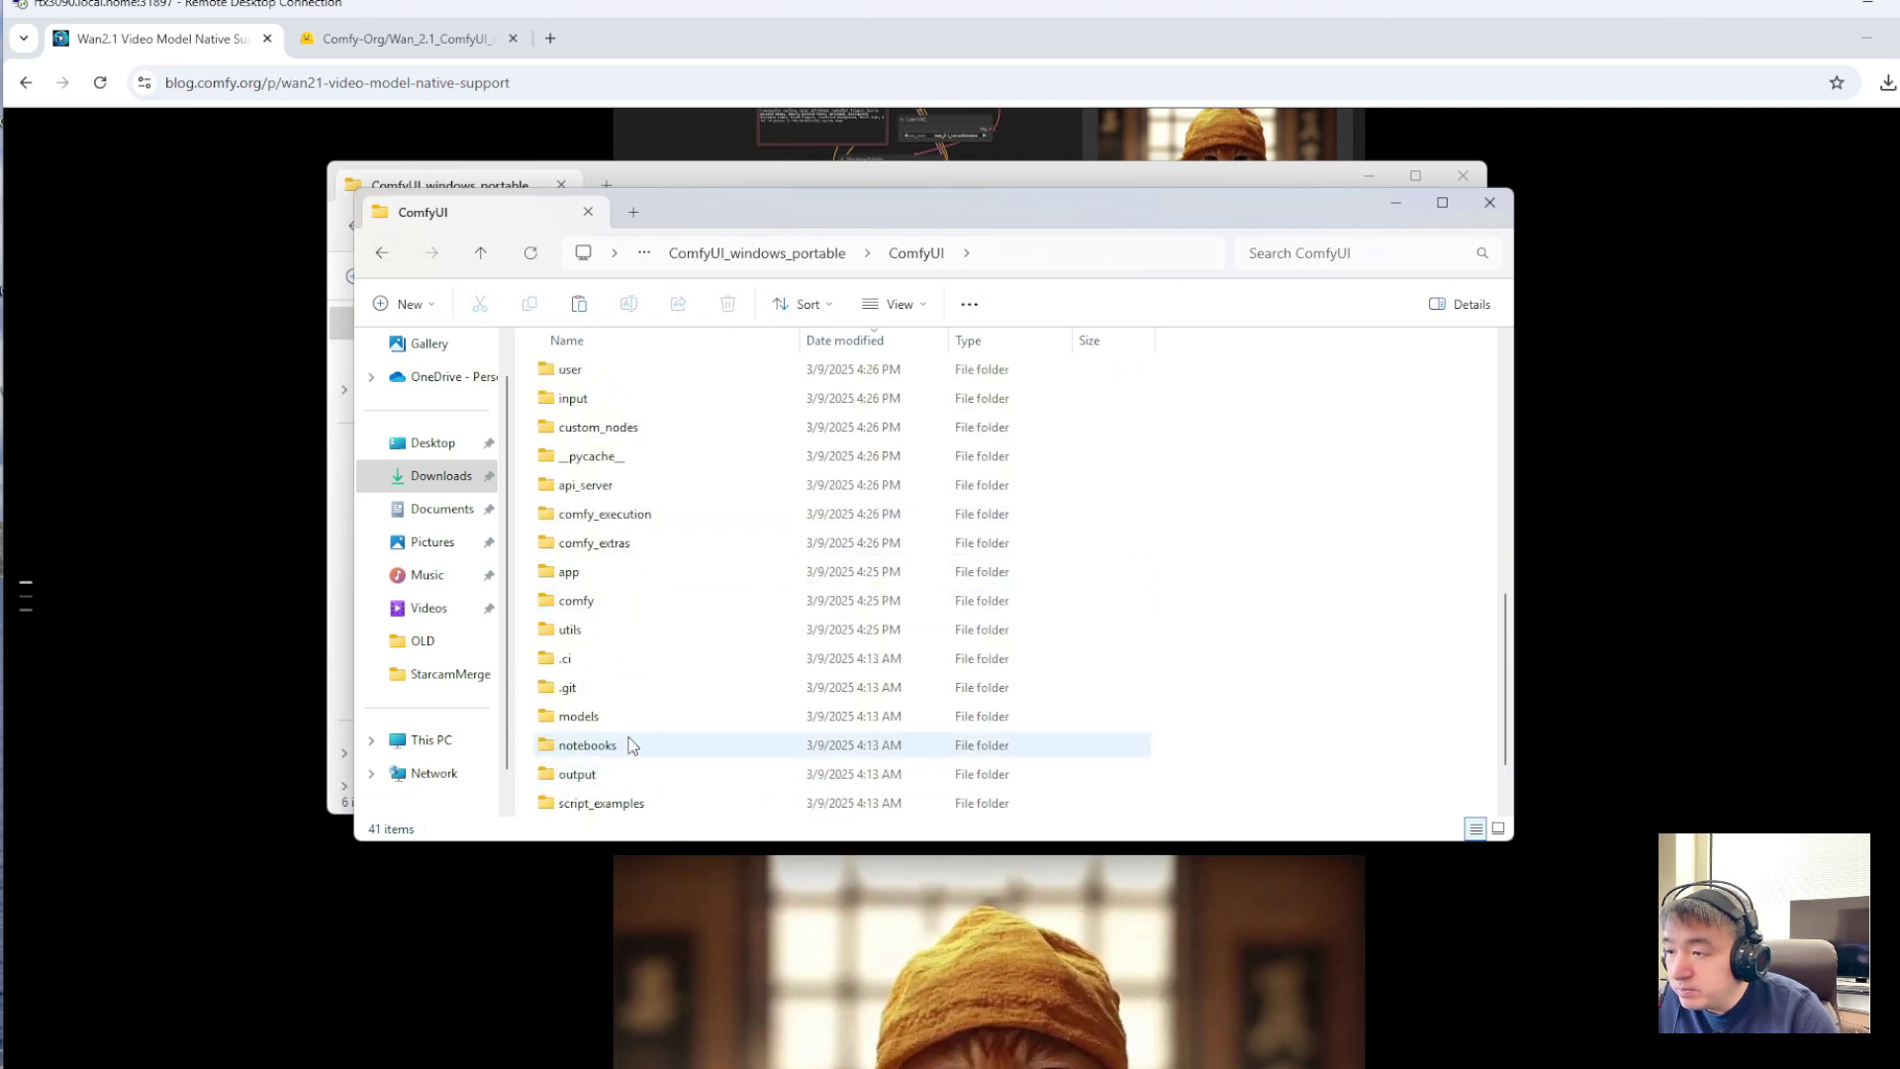
pyautogui.doubleClick(596, 710)
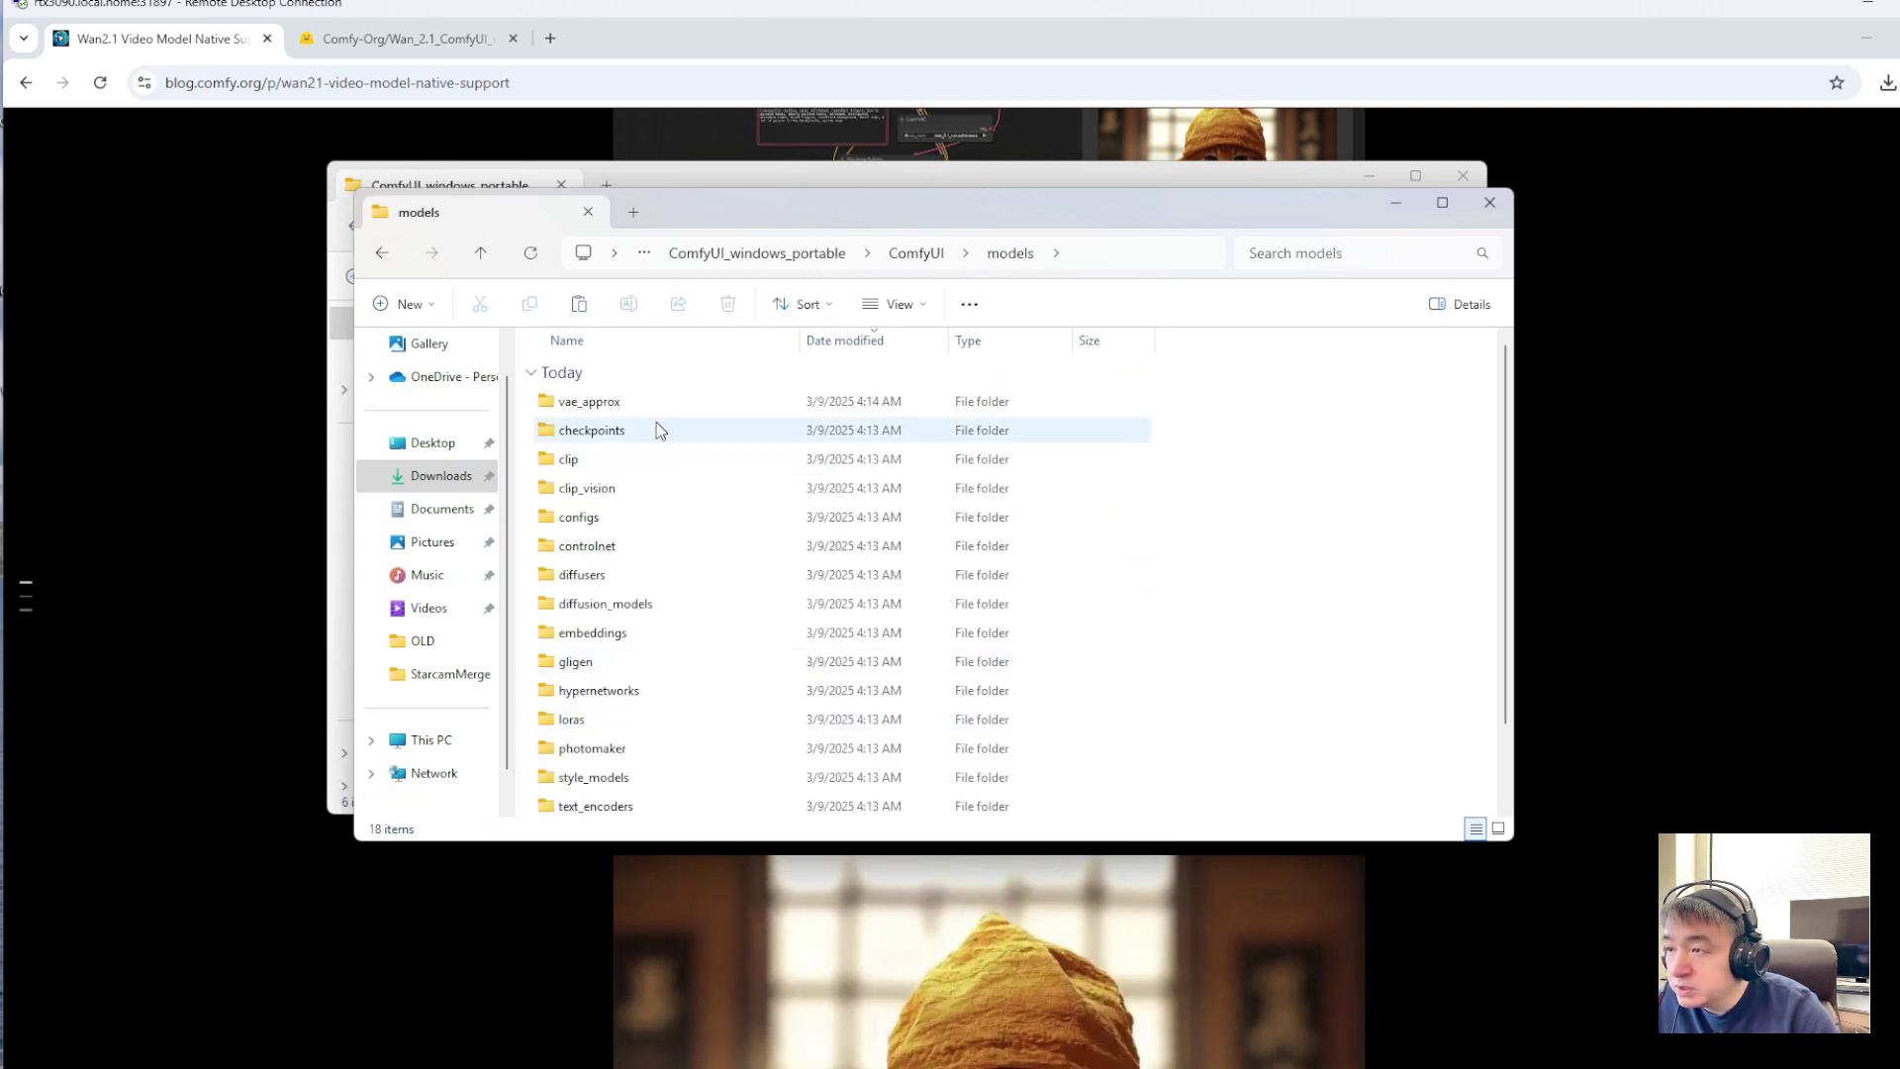
pyautogui.click(638, 606)
pyautogui.doubleClick(638, 605)
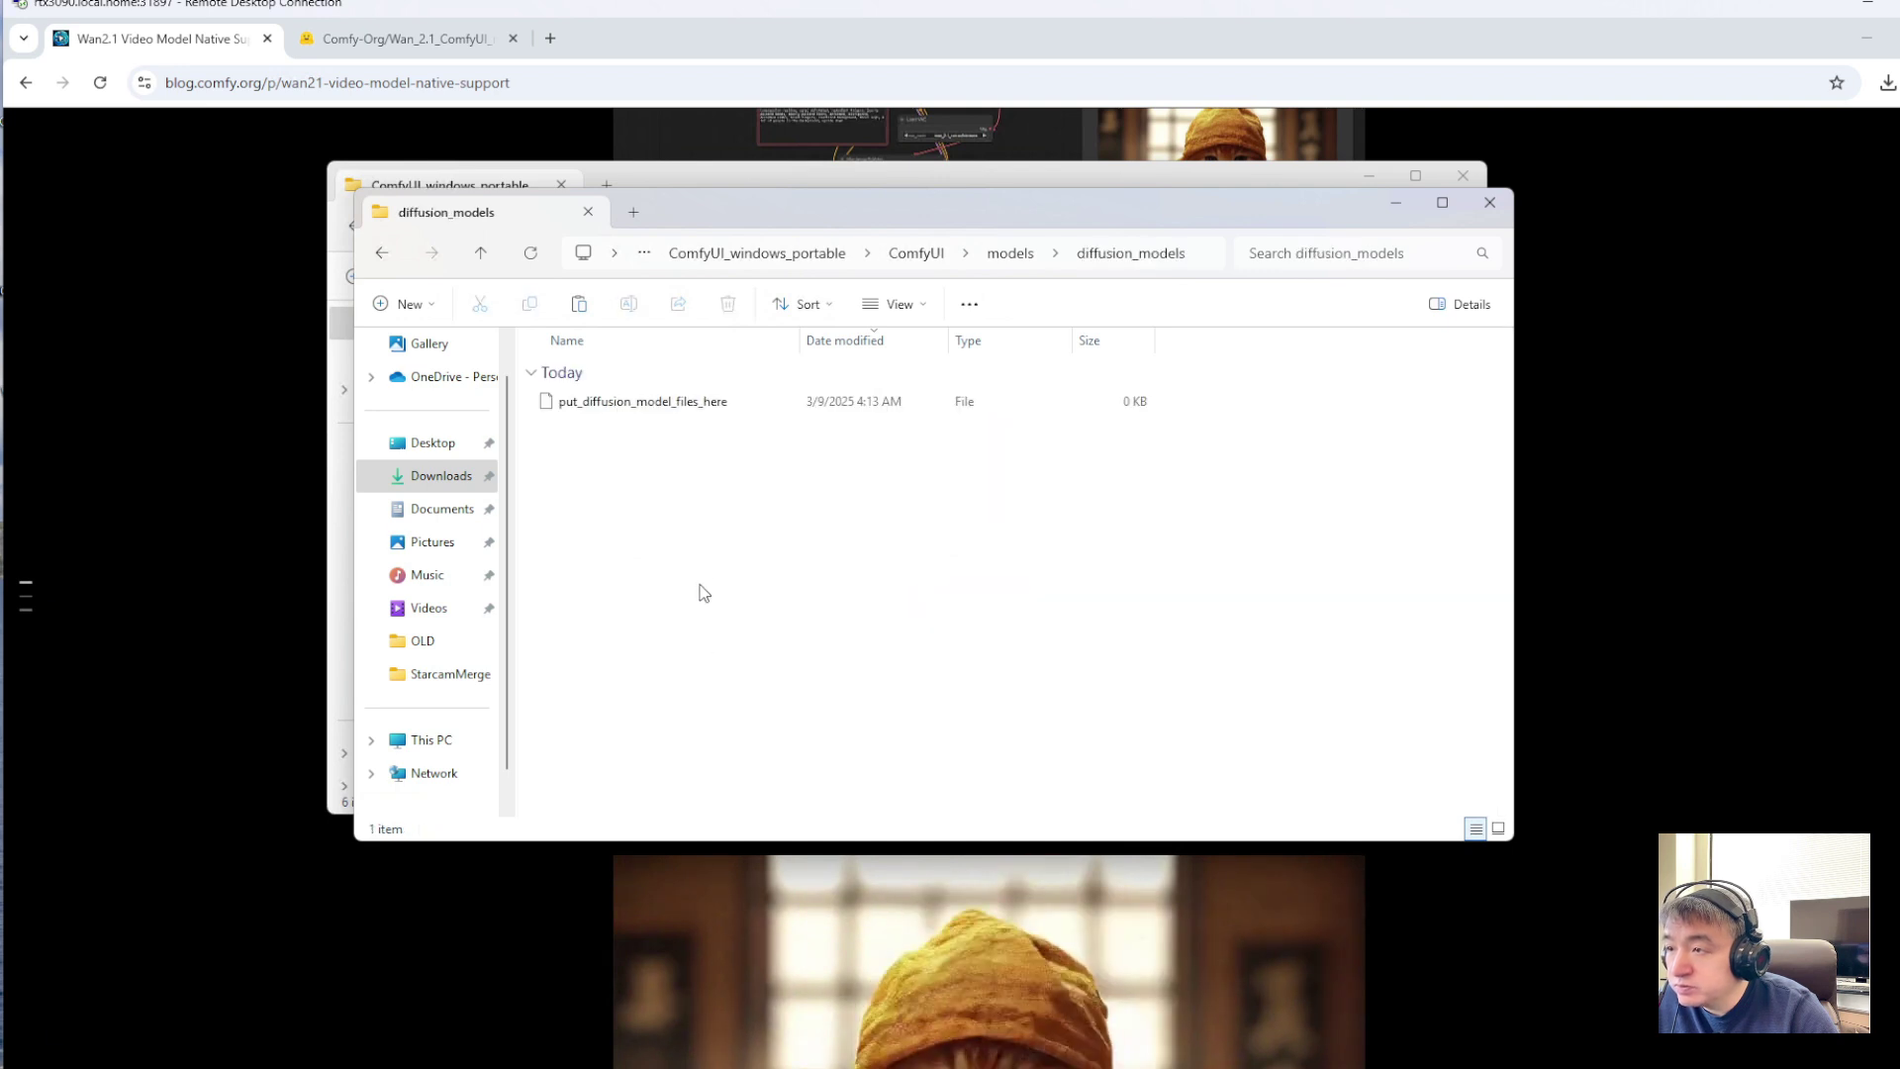
# Paste the two cut Wan2.1 14B fp16 model files into the diffusion_models folder
pyautogui.rightClick(699, 564)
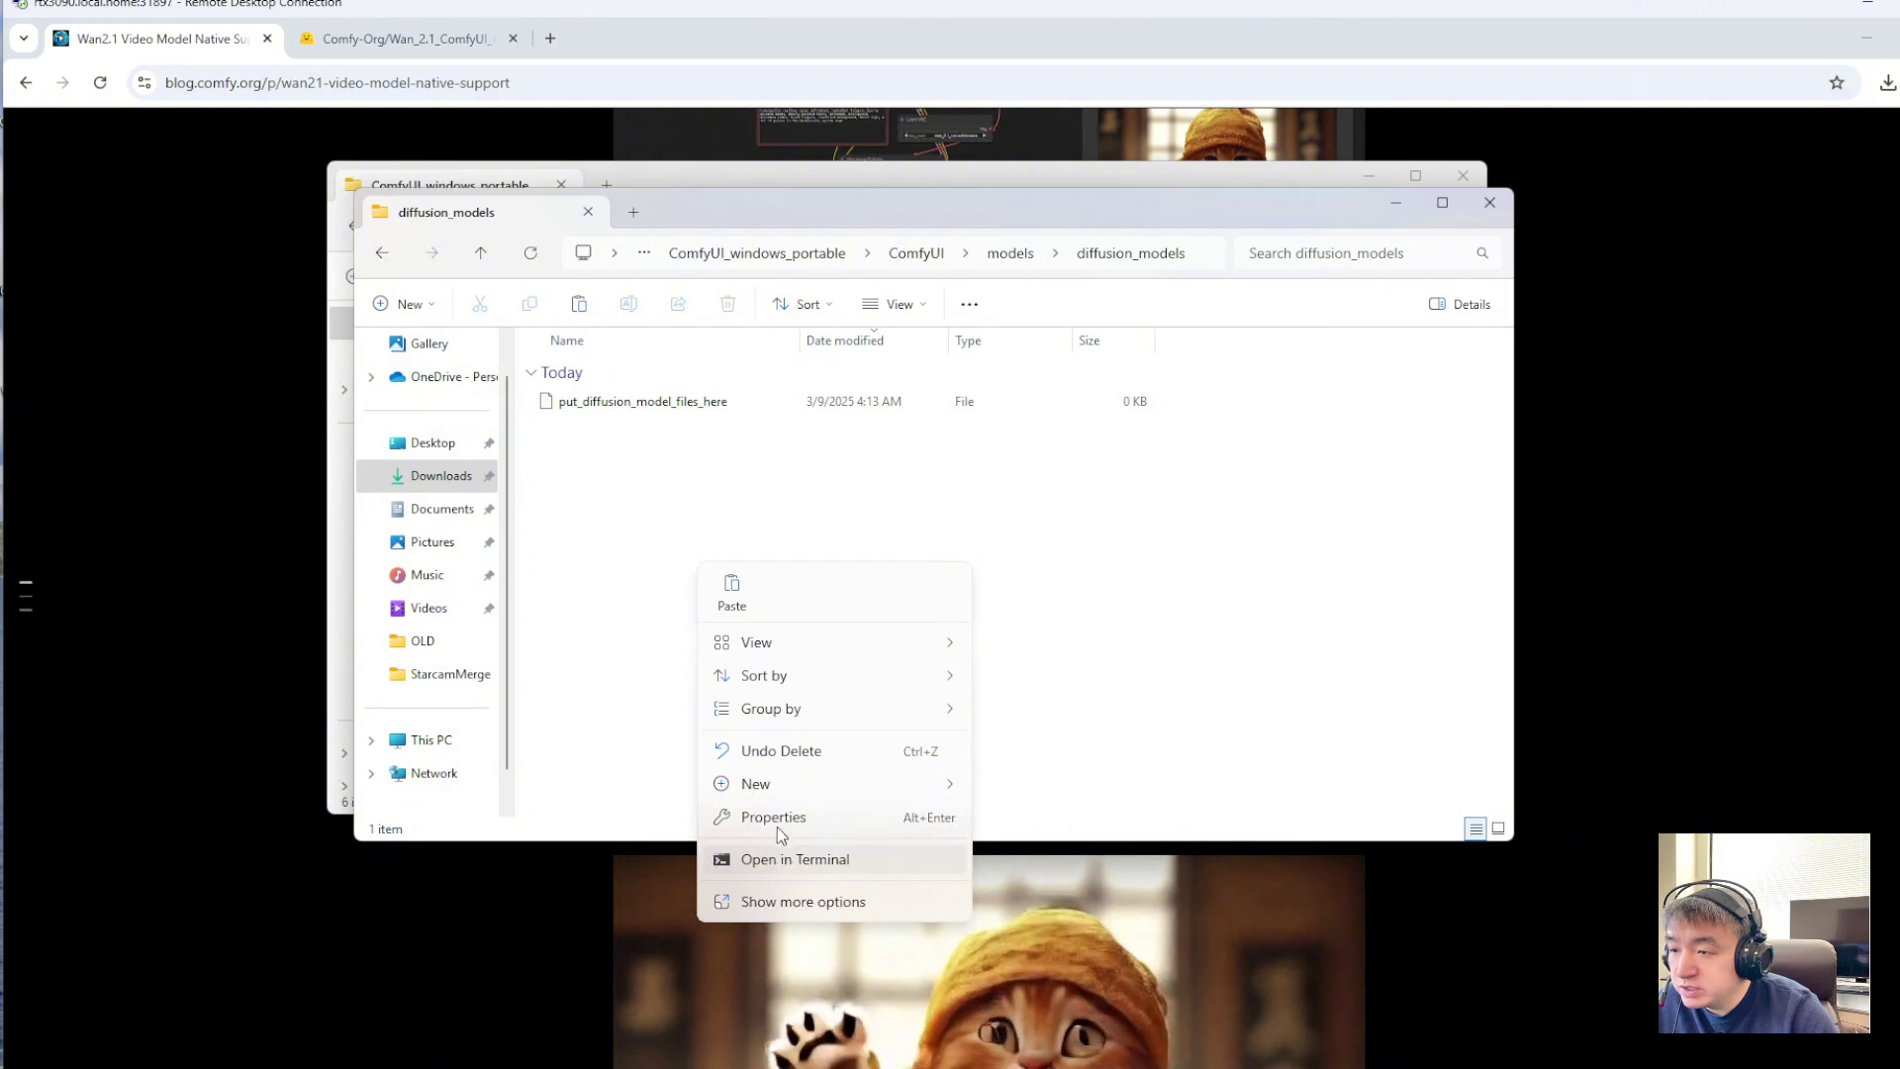
pyautogui.click(781, 902)
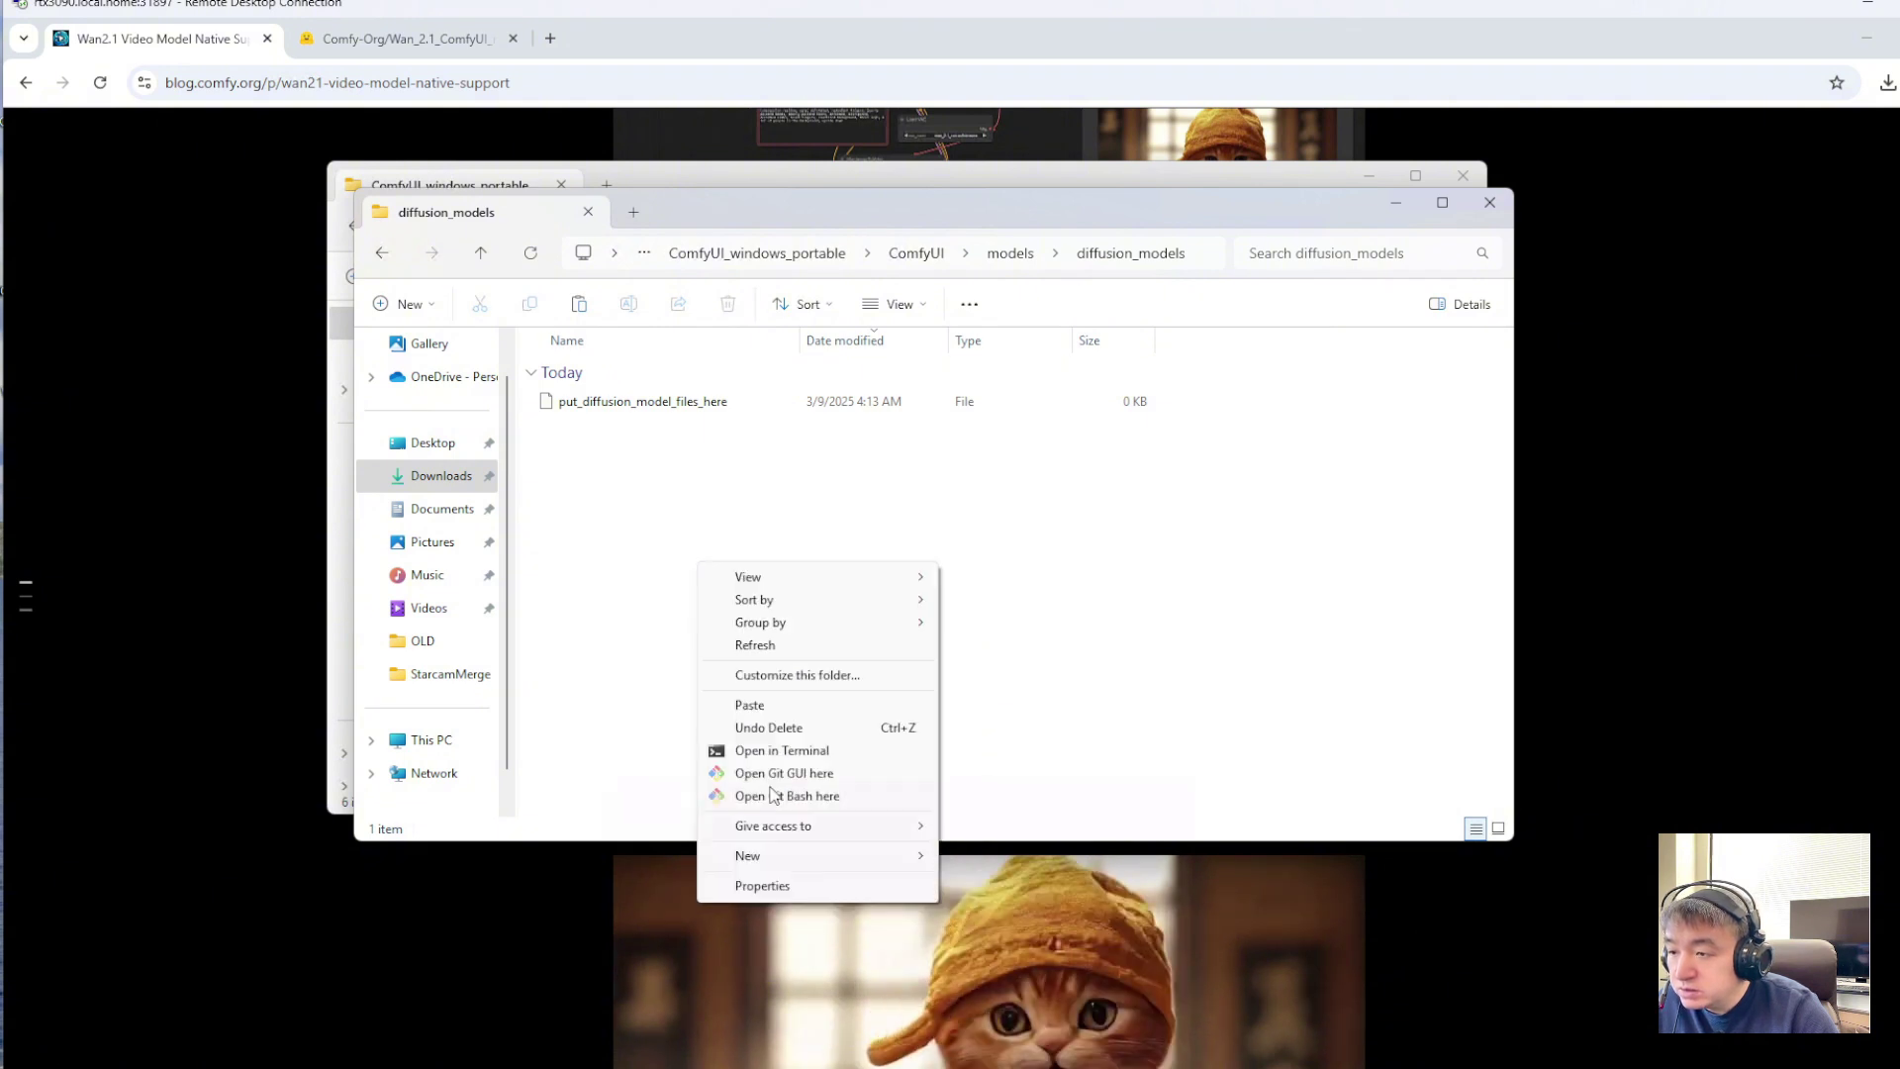
pyautogui.click(770, 706)
# Arrange both File Explorer windows around the blog post's file list and go back to Downloads in the ComfyUI_windows_portable window
pyautogui.moveTo(805, 211); pyautogui.dragTo(1656, 253)
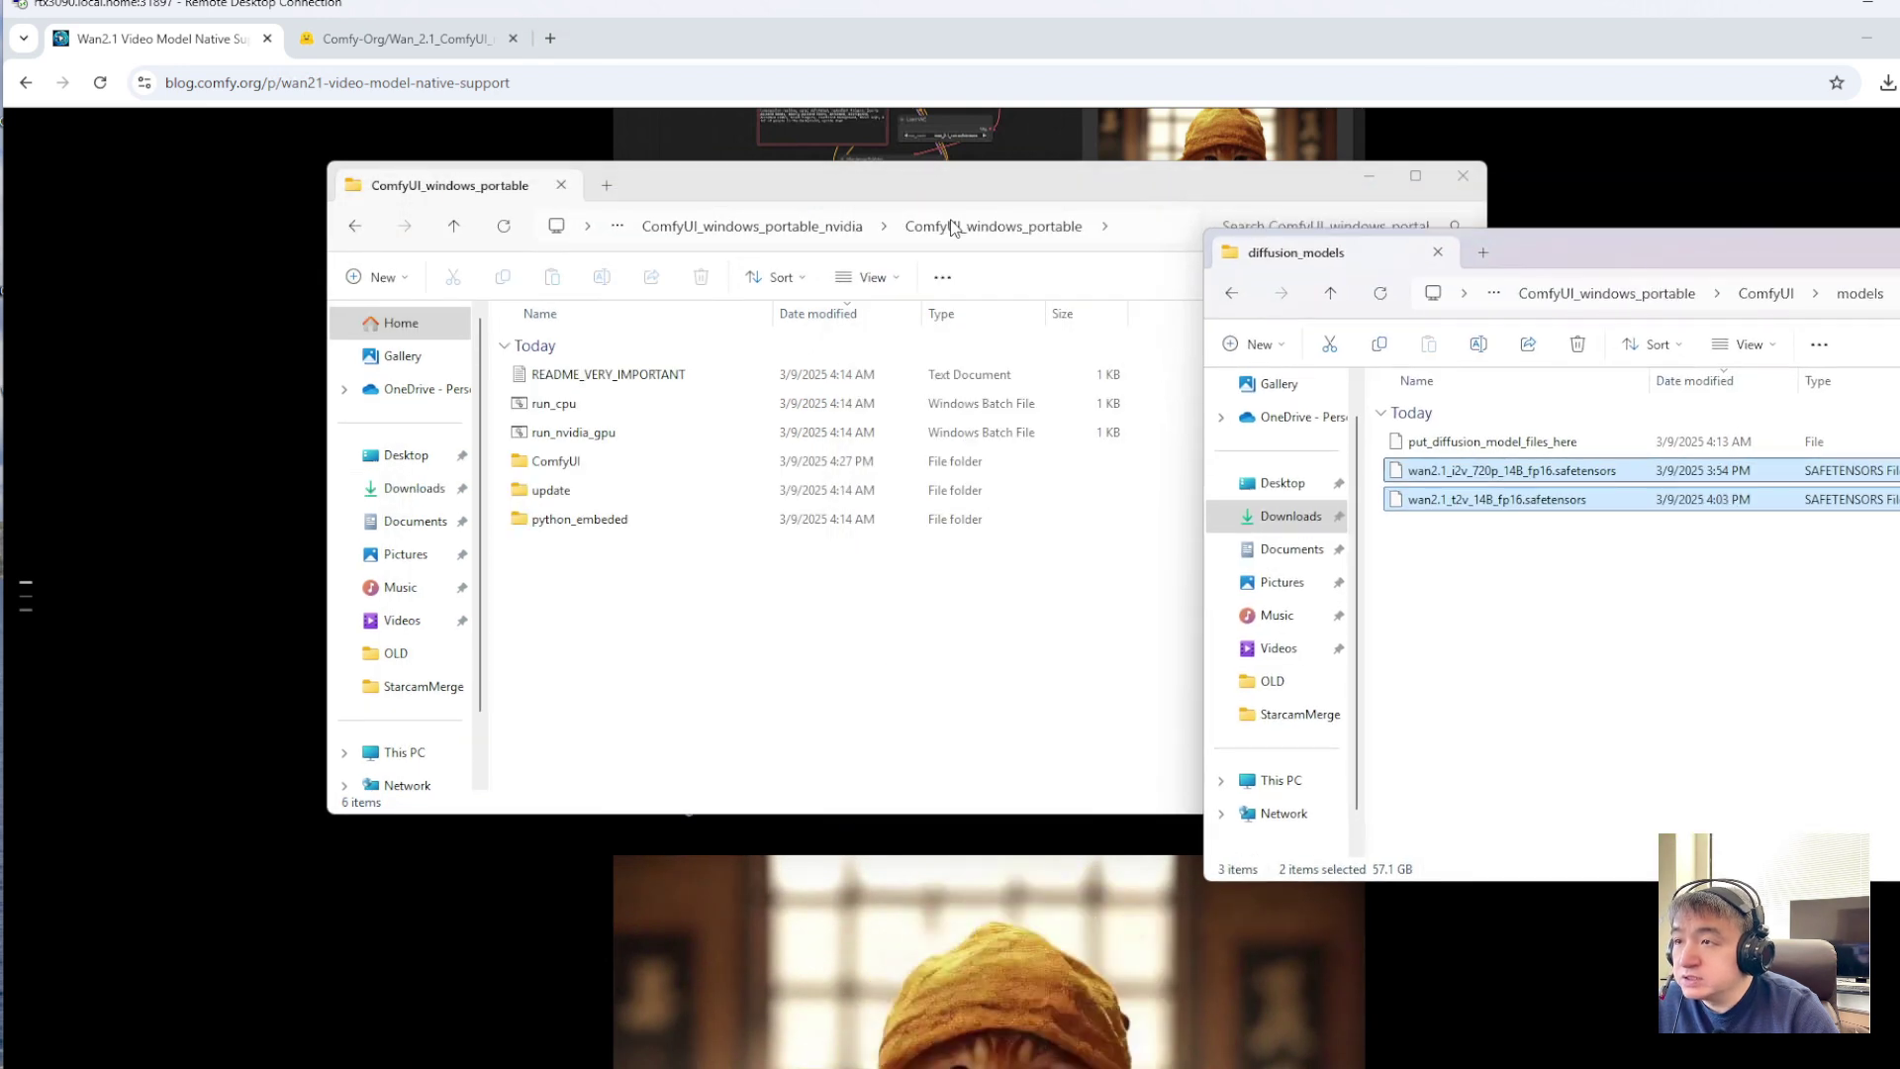
pyautogui.moveTo(809, 171); pyautogui.dragTo(743, 738)
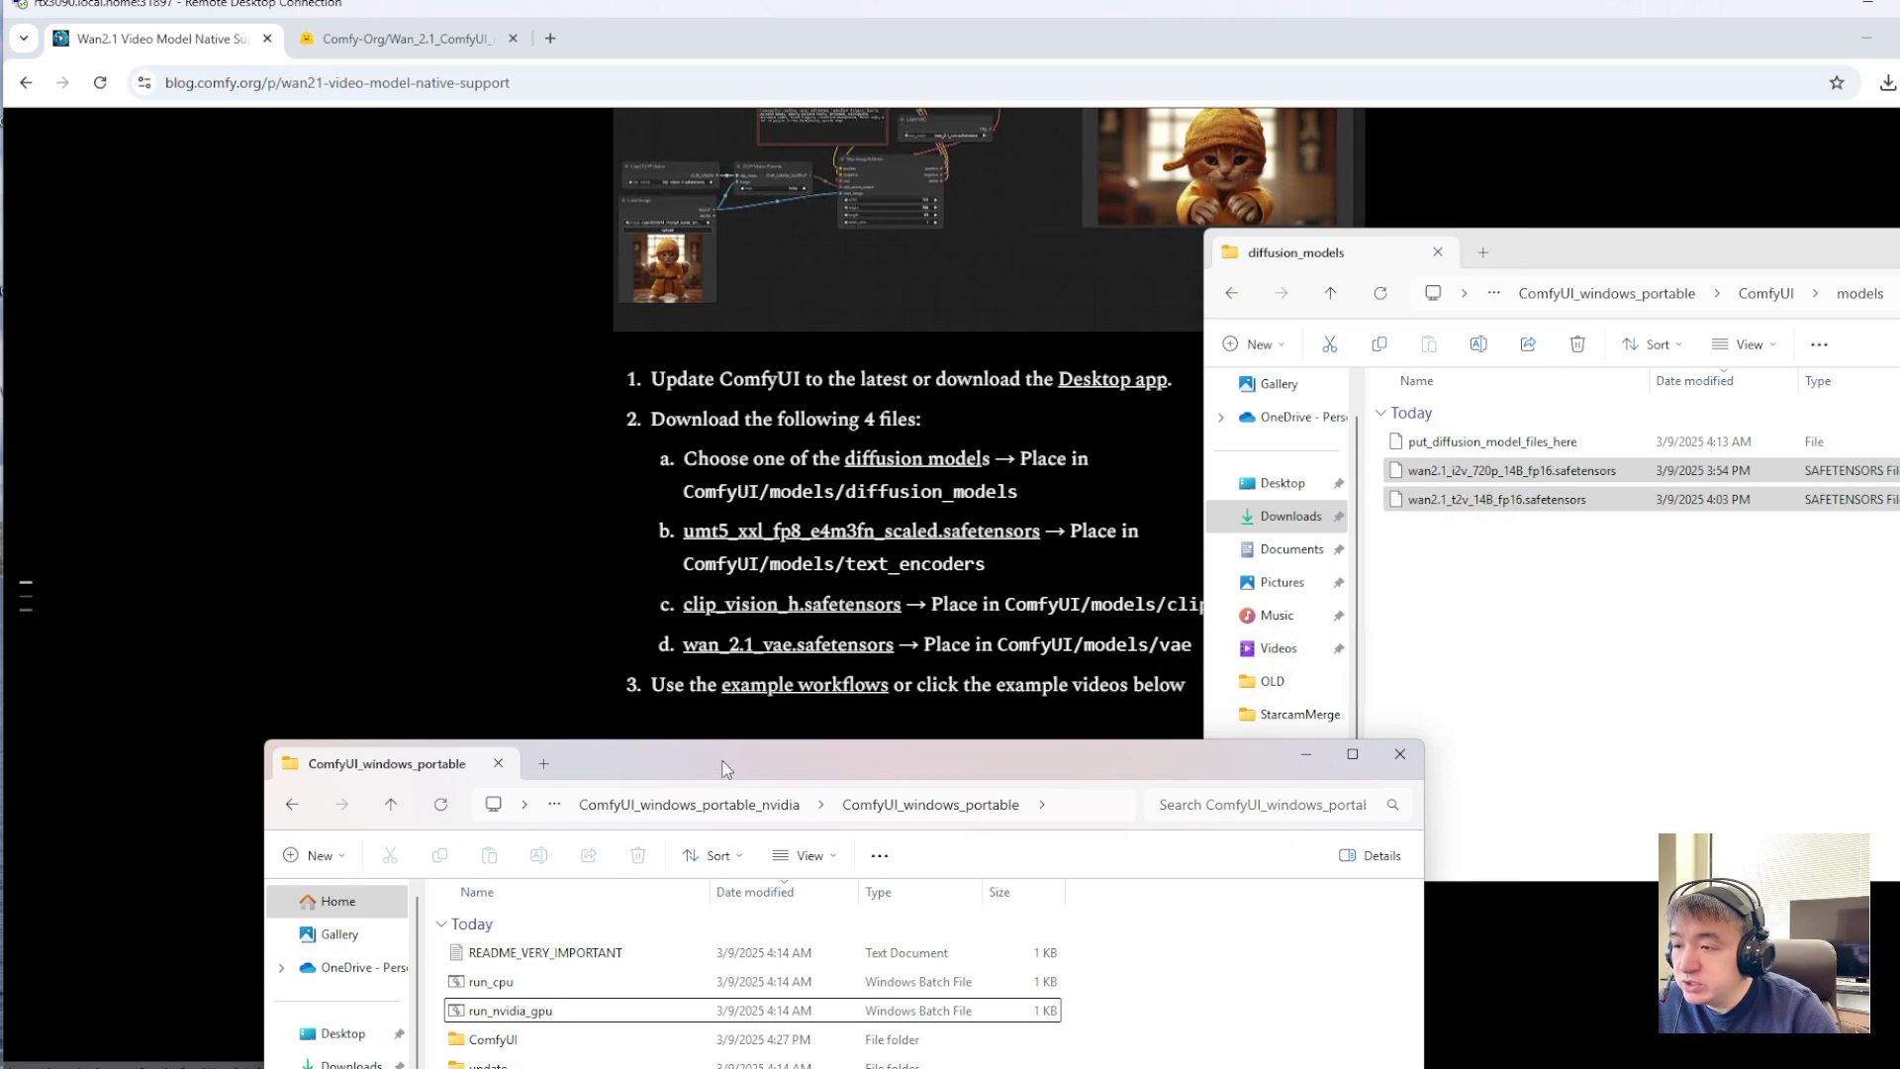
pyautogui.moveTo(721, 767); pyautogui.dragTo(720, 475)
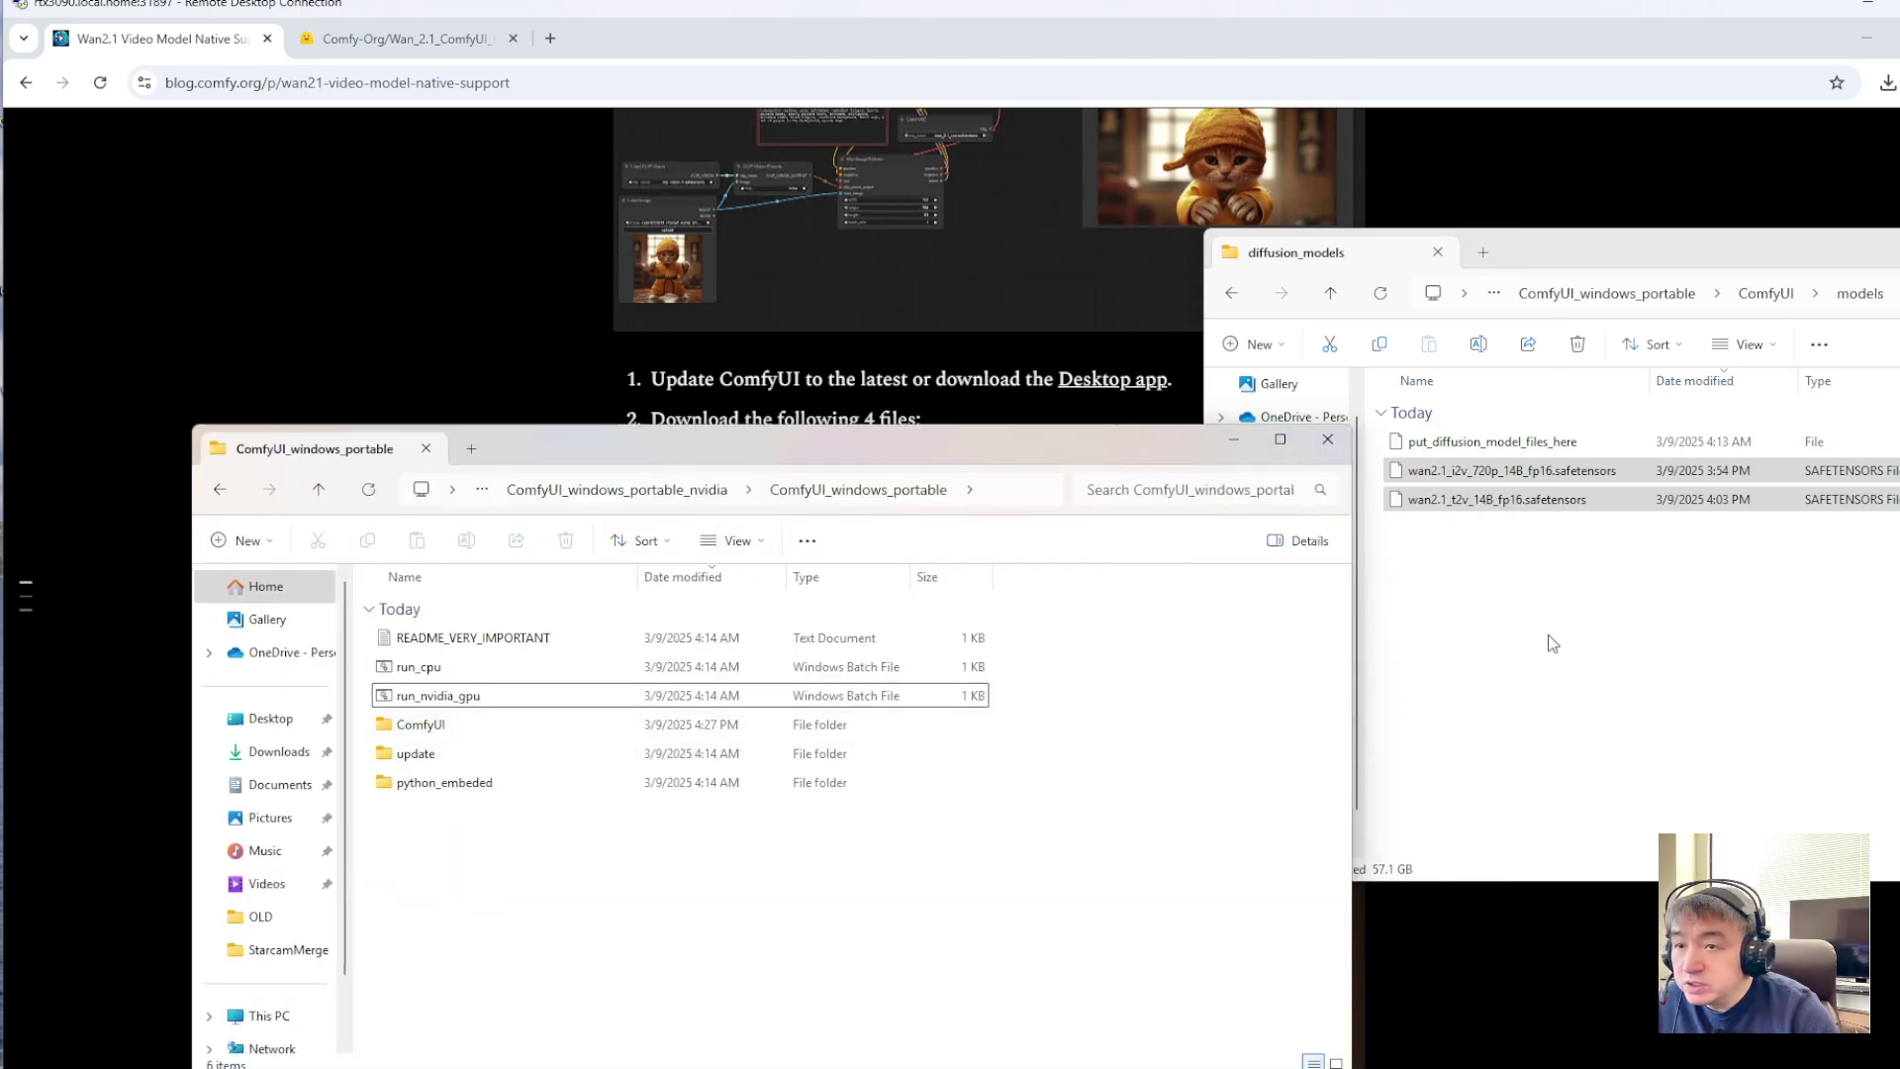
pyautogui.click(650, 492)
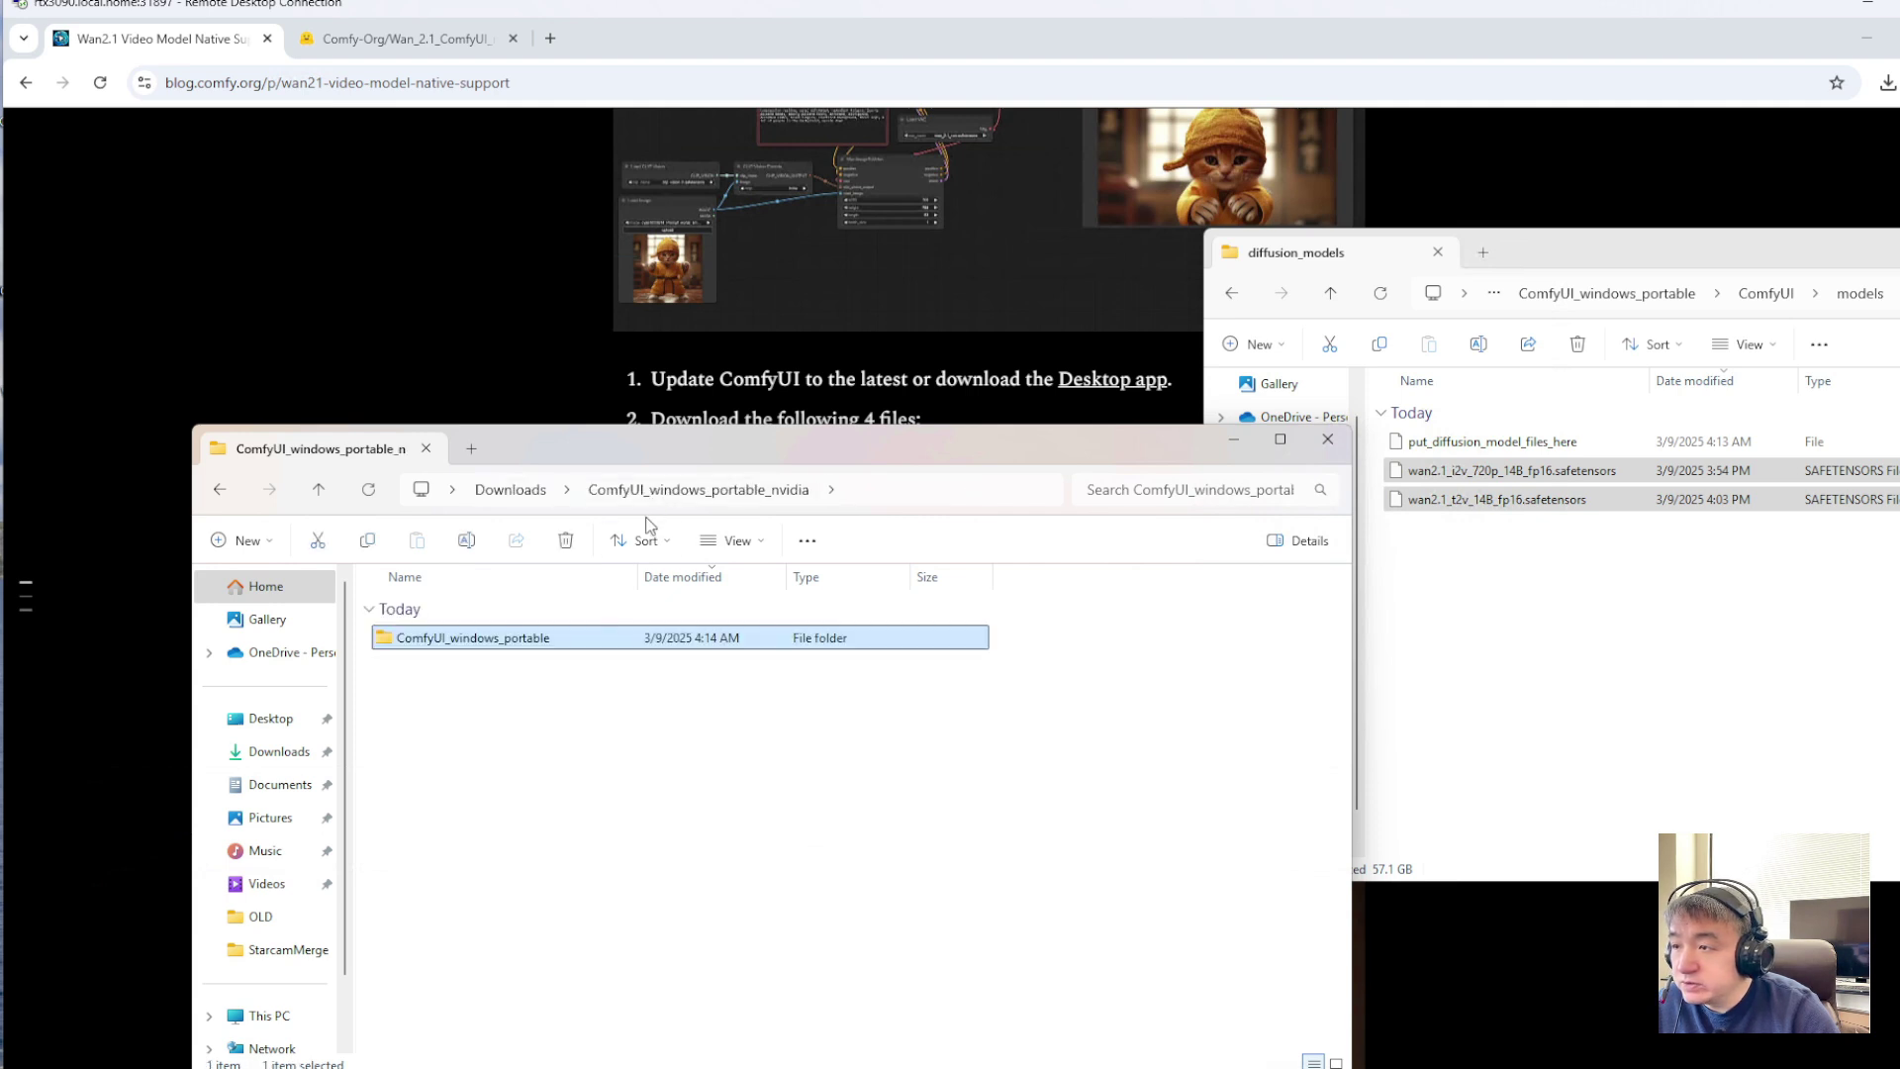
pyautogui.click(520, 497)
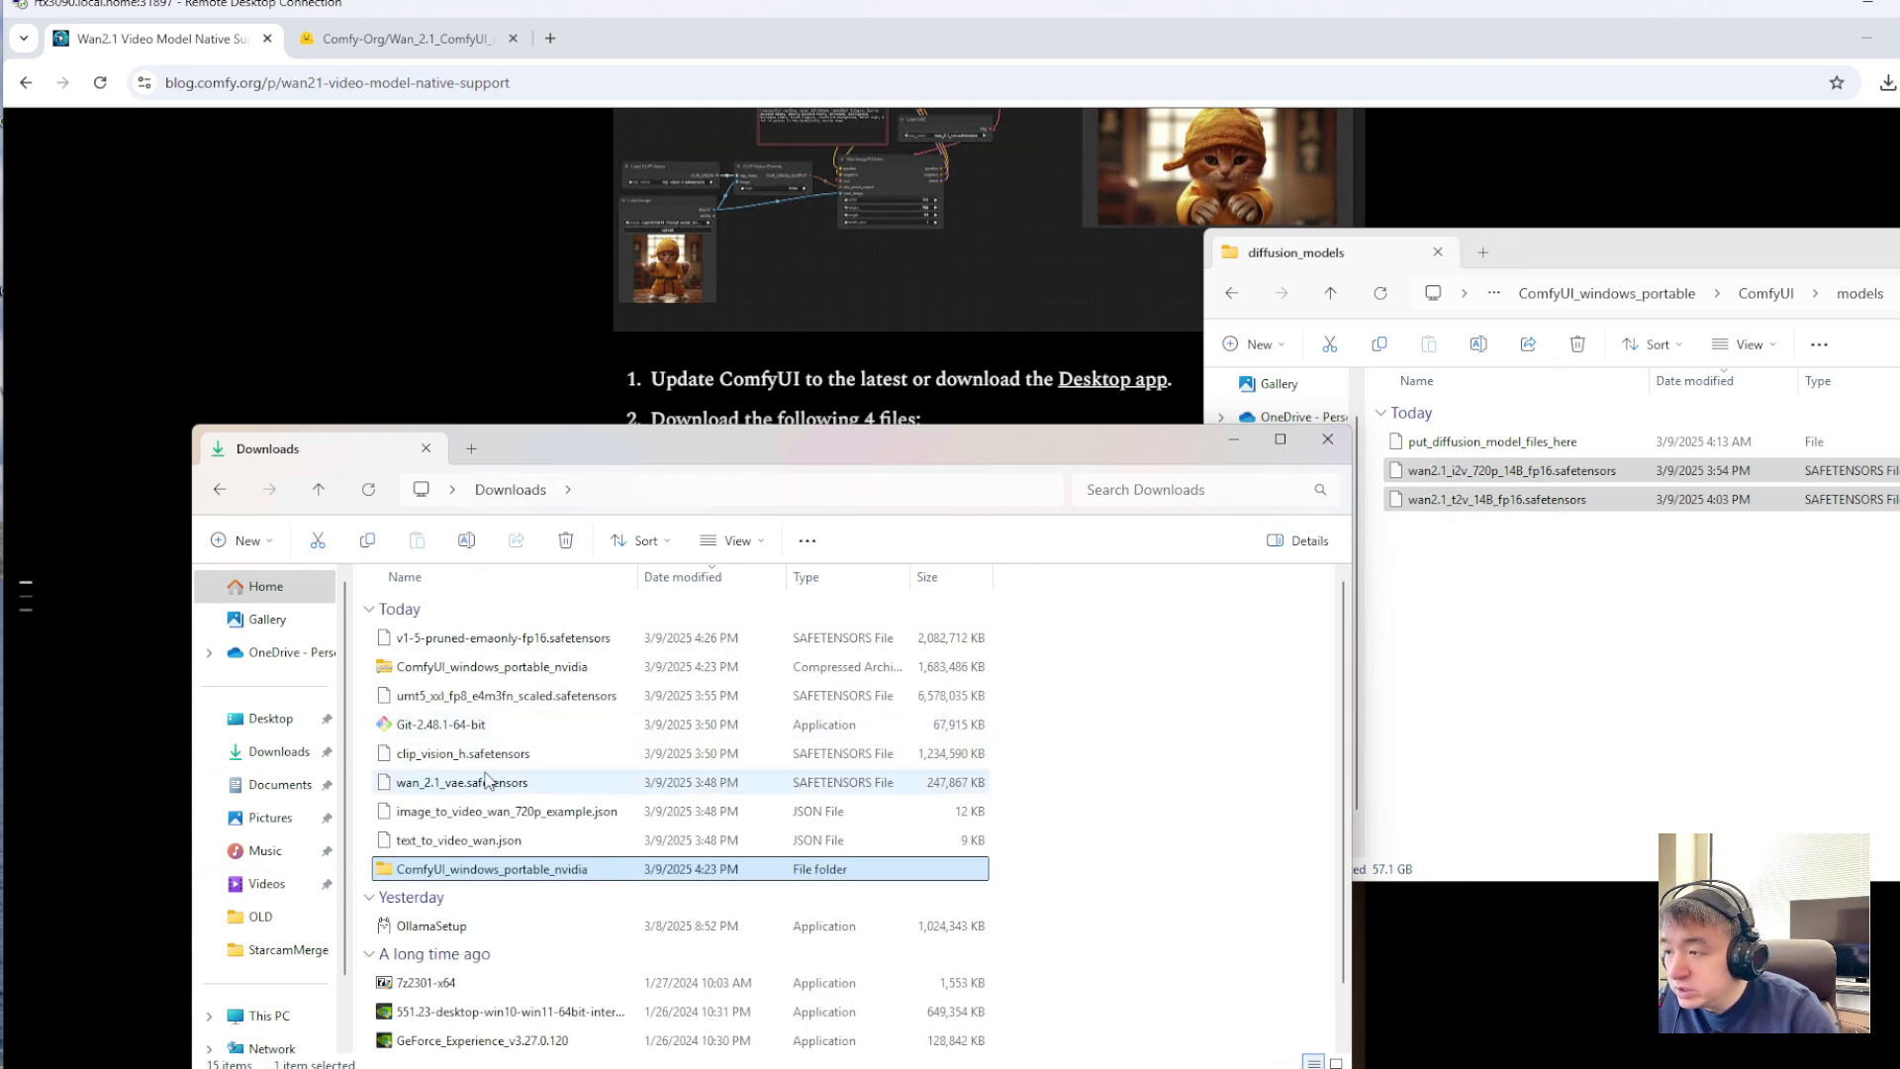
# Move umt5_xxl_fp8_e4m3fn_scaled.safetensors from Downloads into ComfyUI's models/text_encoders folder
pyautogui.click(555, 698)
pyautogui.moveTo(851, 438); pyautogui.dragTo(840, 694)
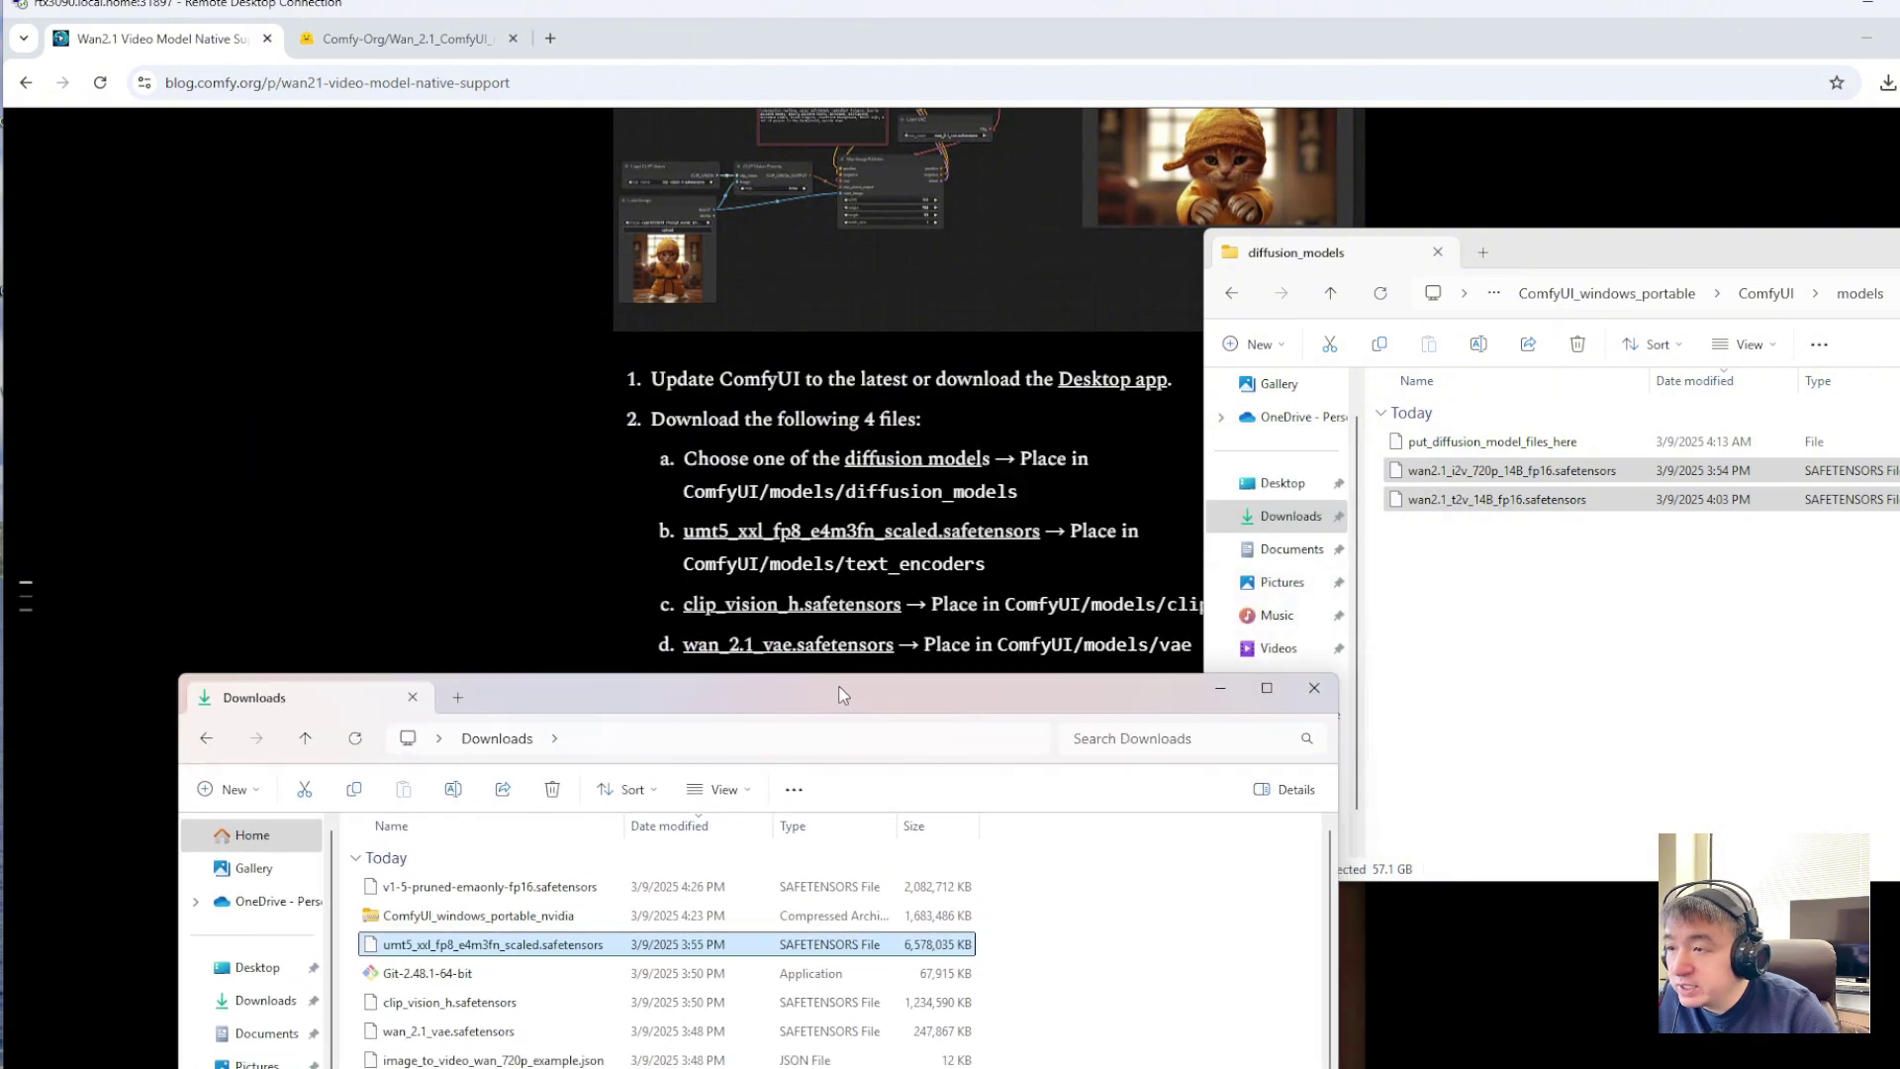
pyautogui.rightClick(581, 945)
pyautogui.rightClick(483, 942)
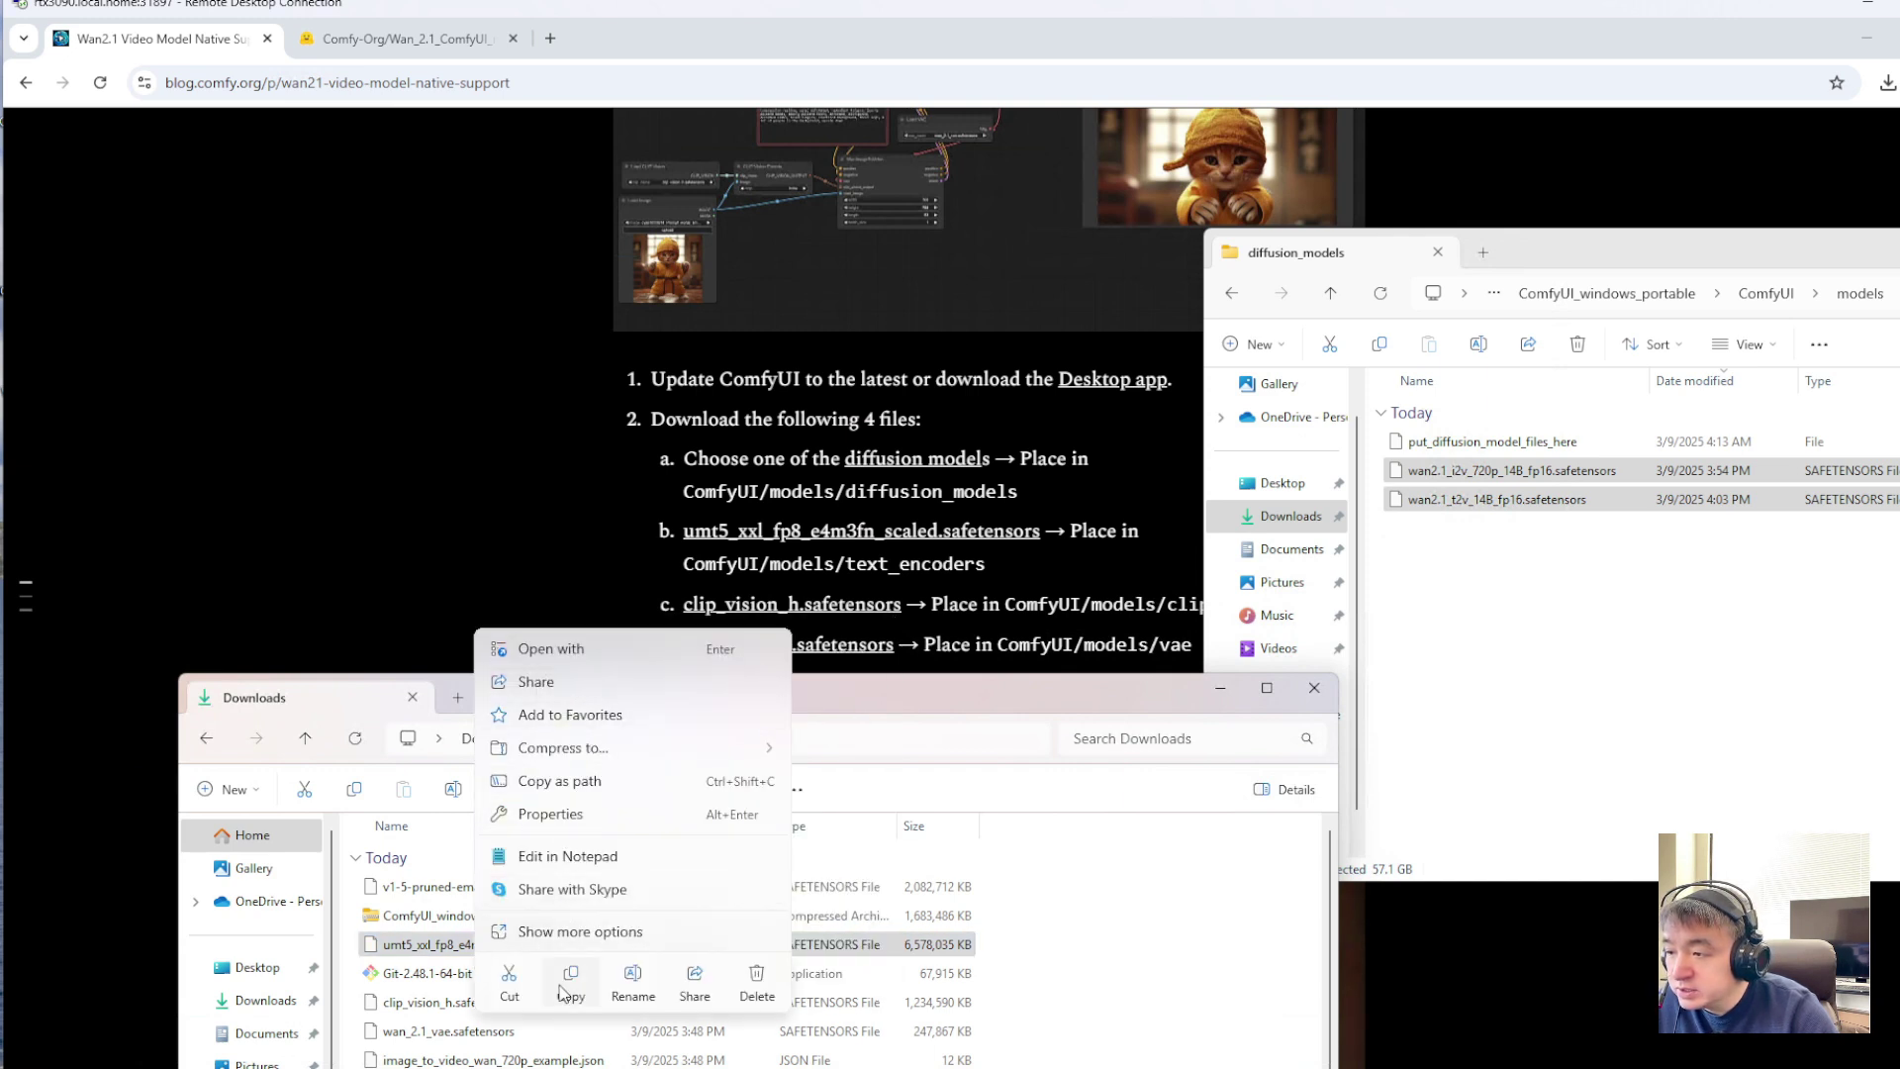
pyautogui.click(510, 983)
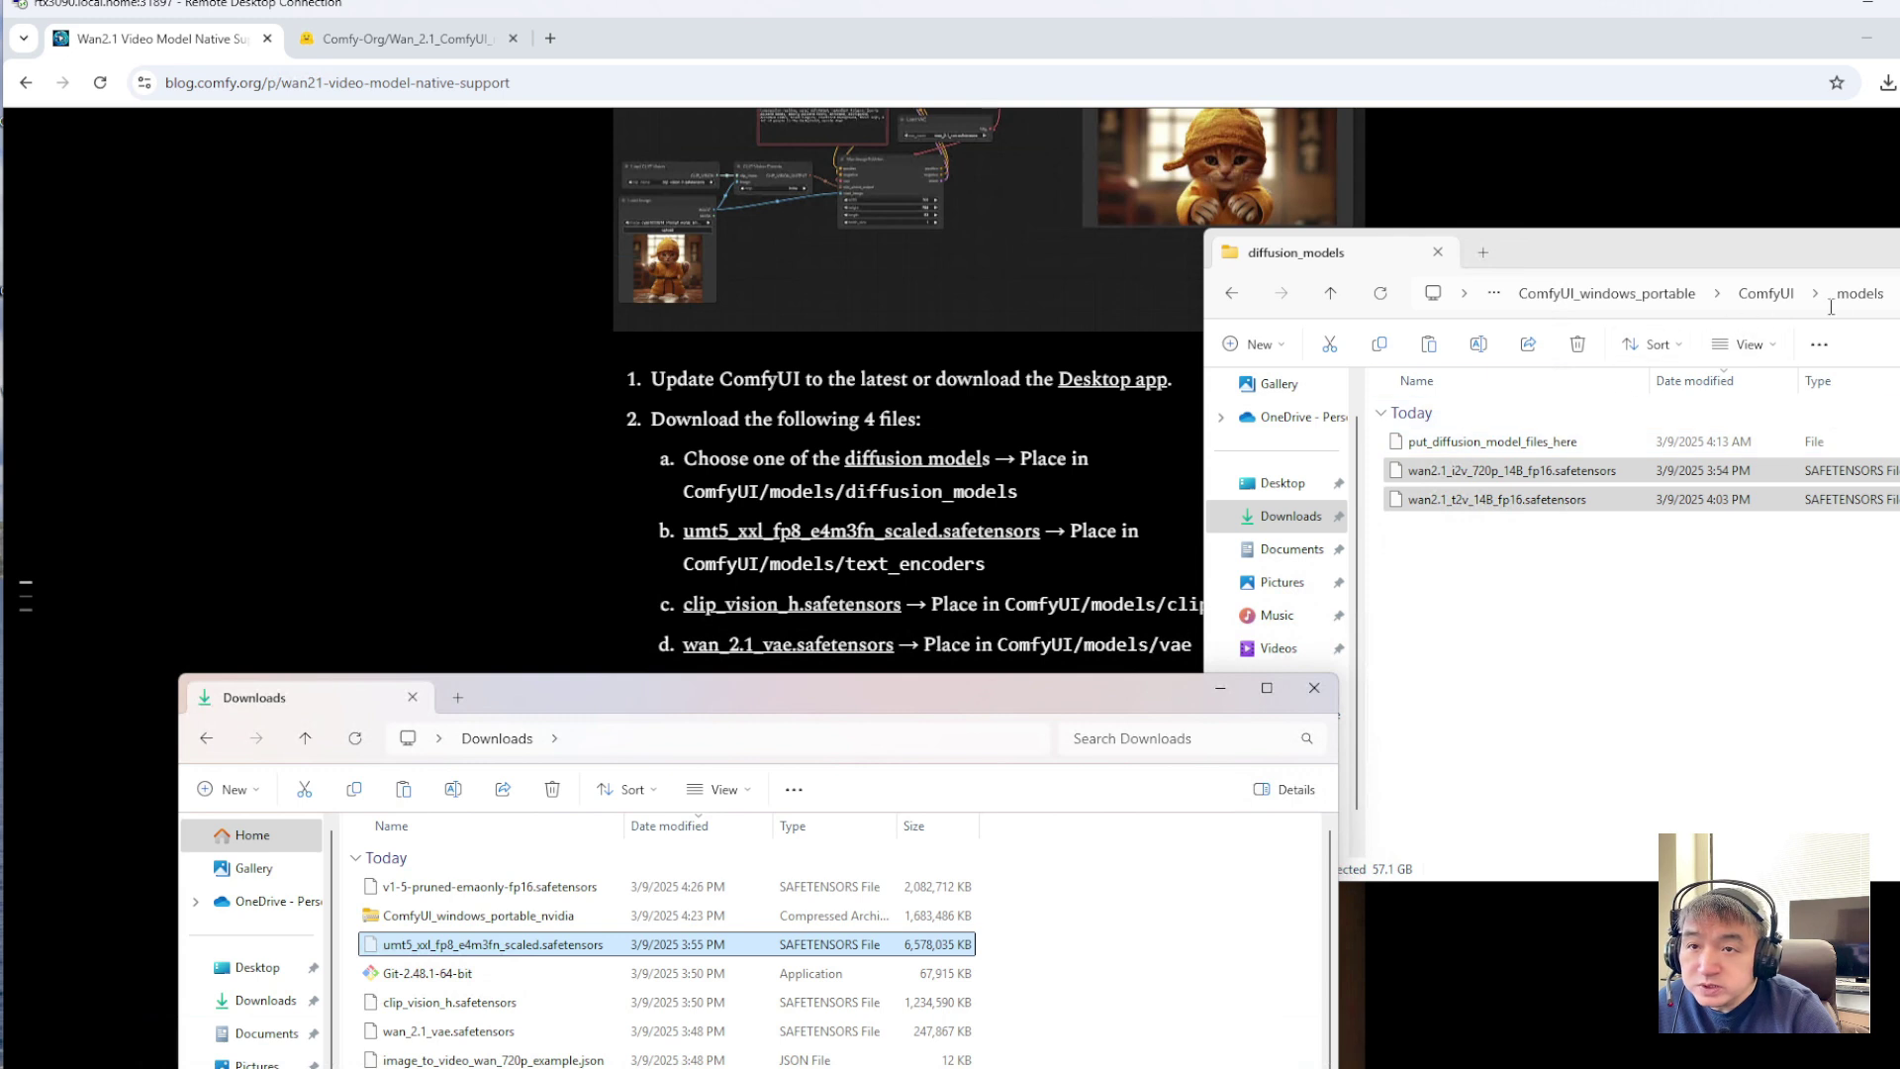
pyautogui.click(1865, 296)
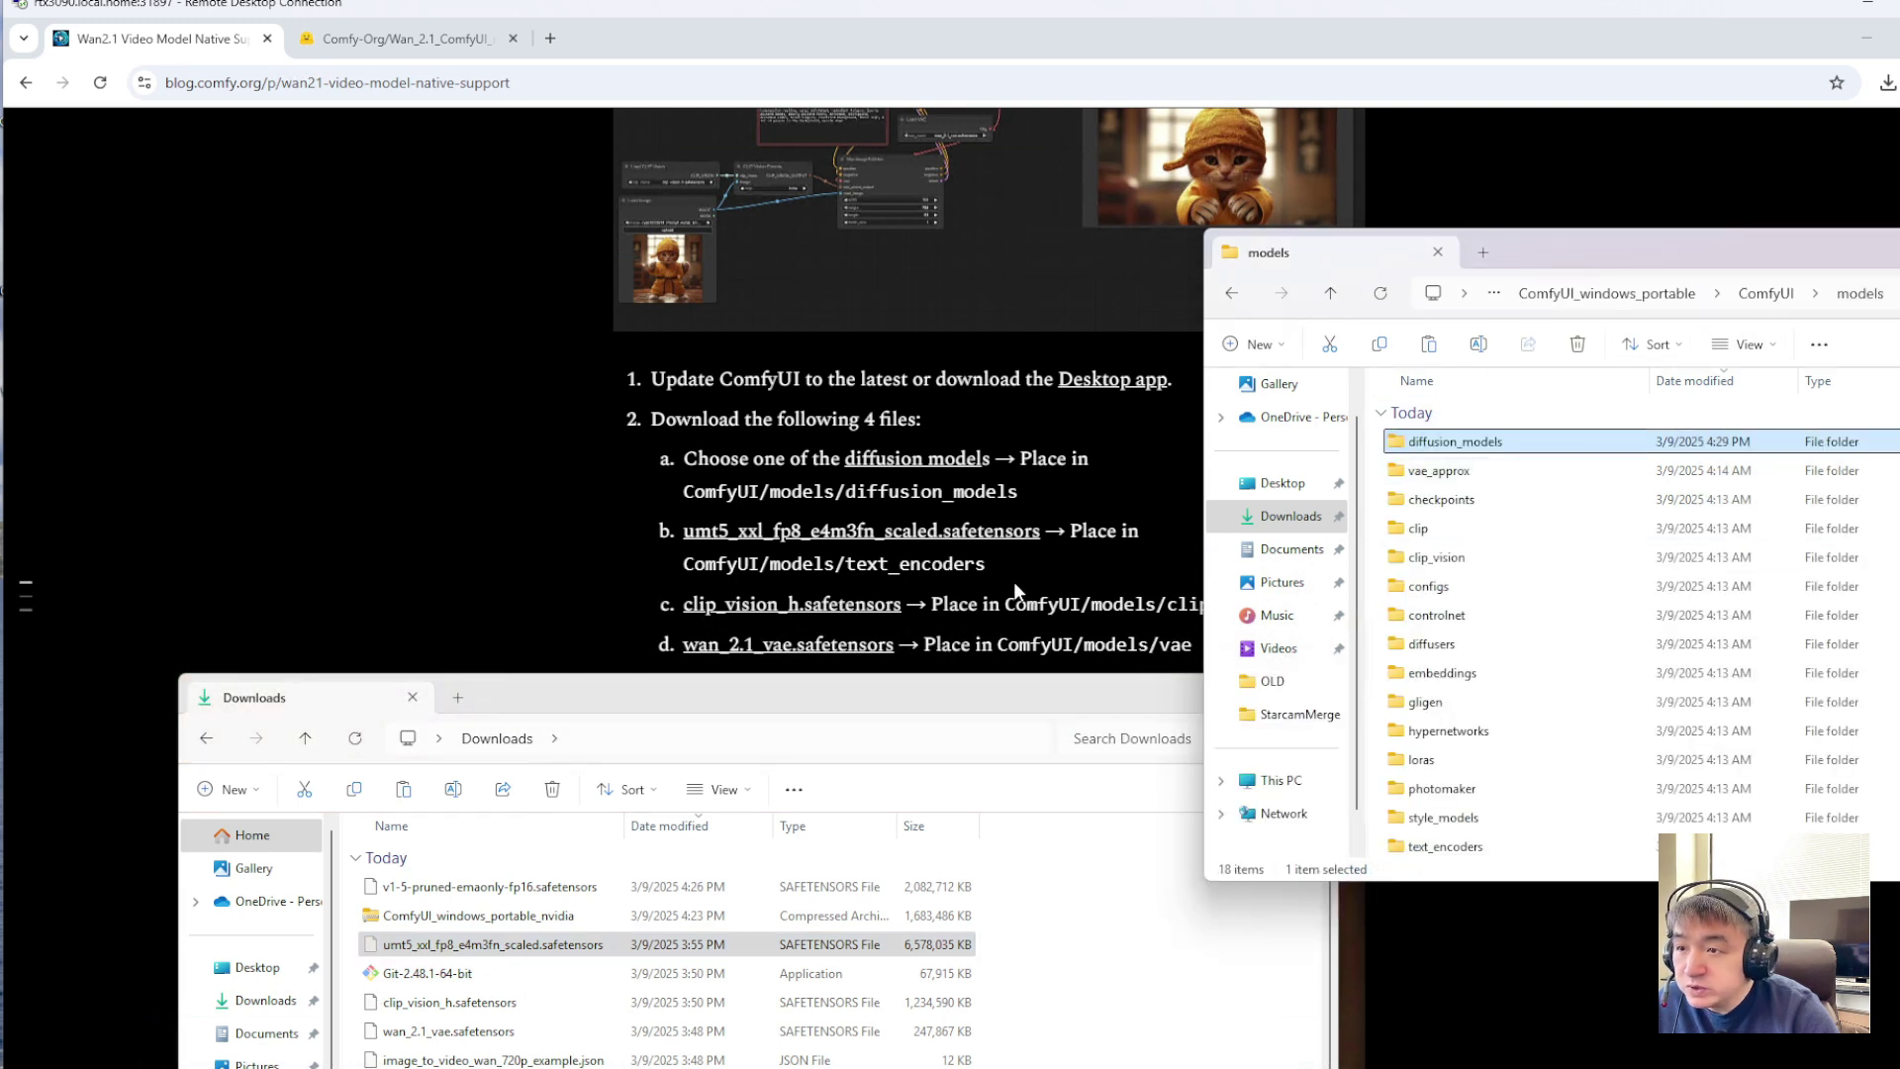
pyautogui.click(1428, 503)
pyautogui.scroll(-1, 1430, 534)
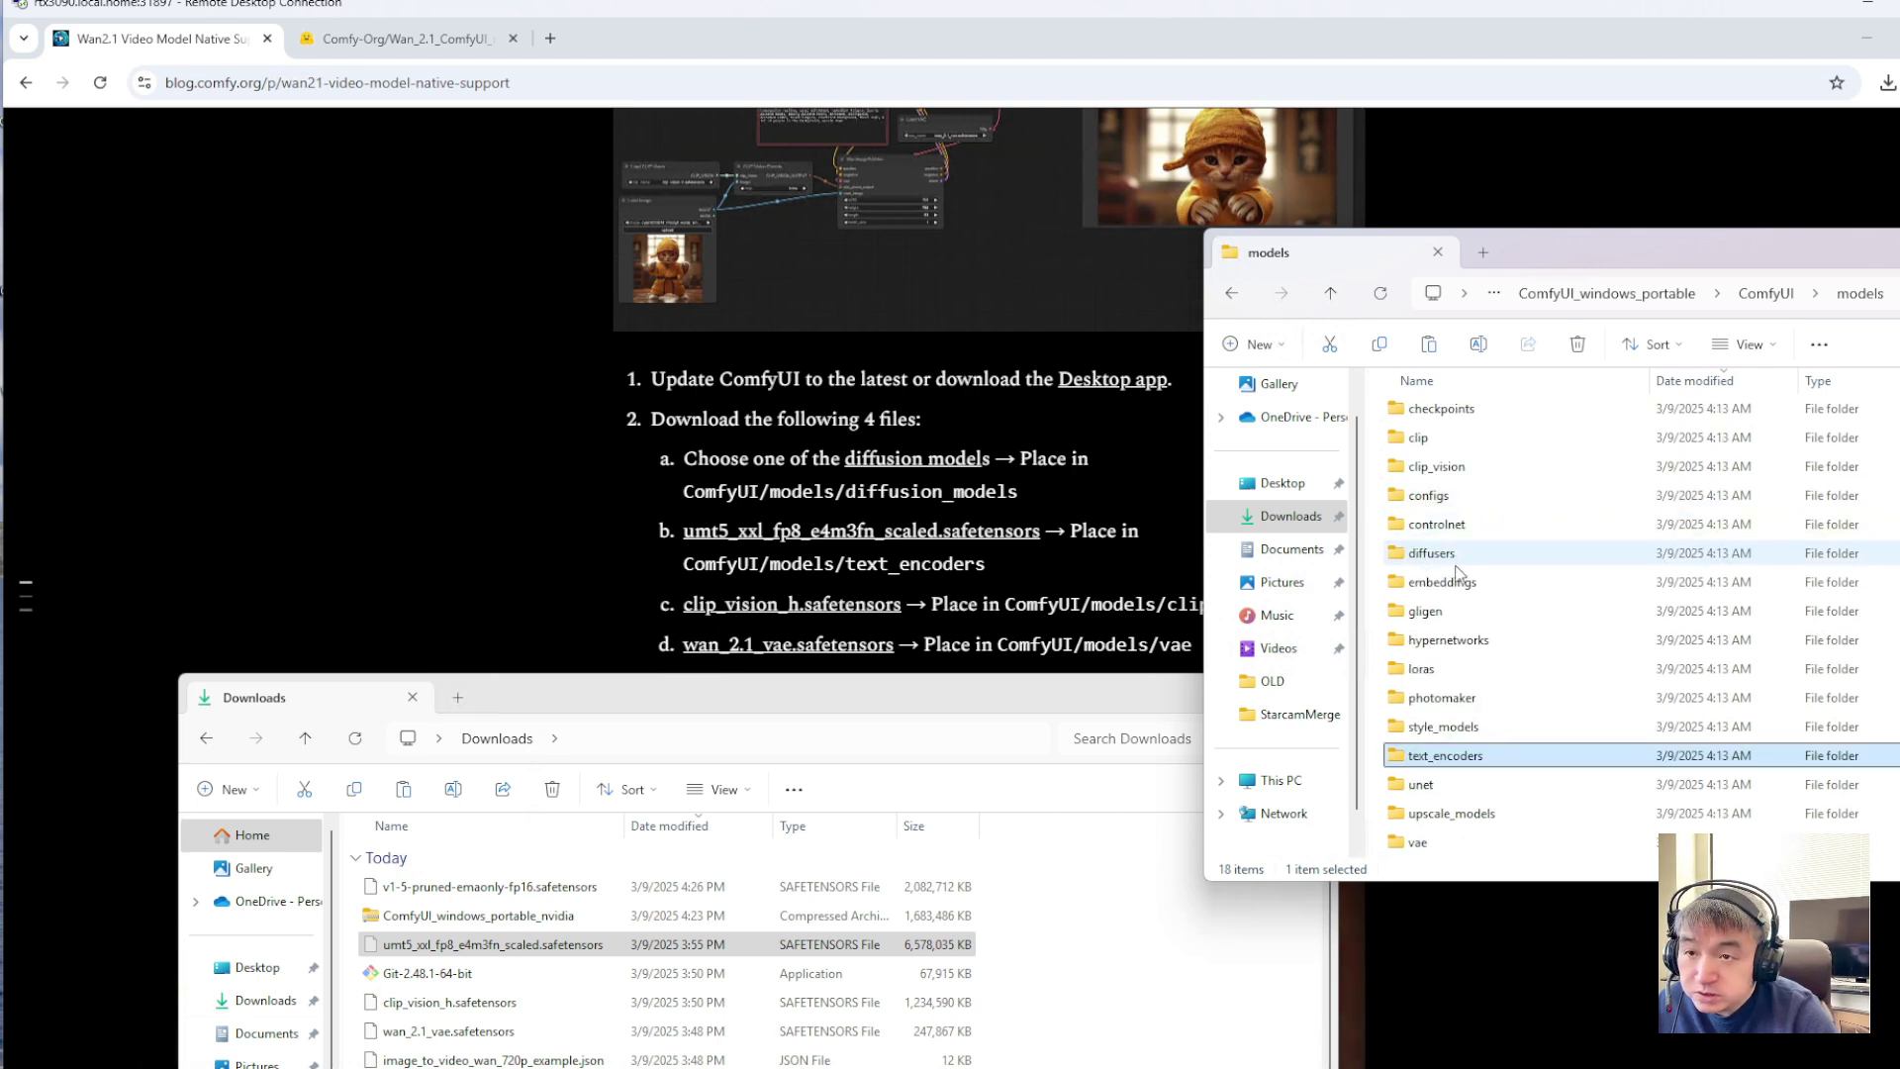
pyautogui.doubleClick(1459, 762)
pyautogui.rightClick(1443, 568)
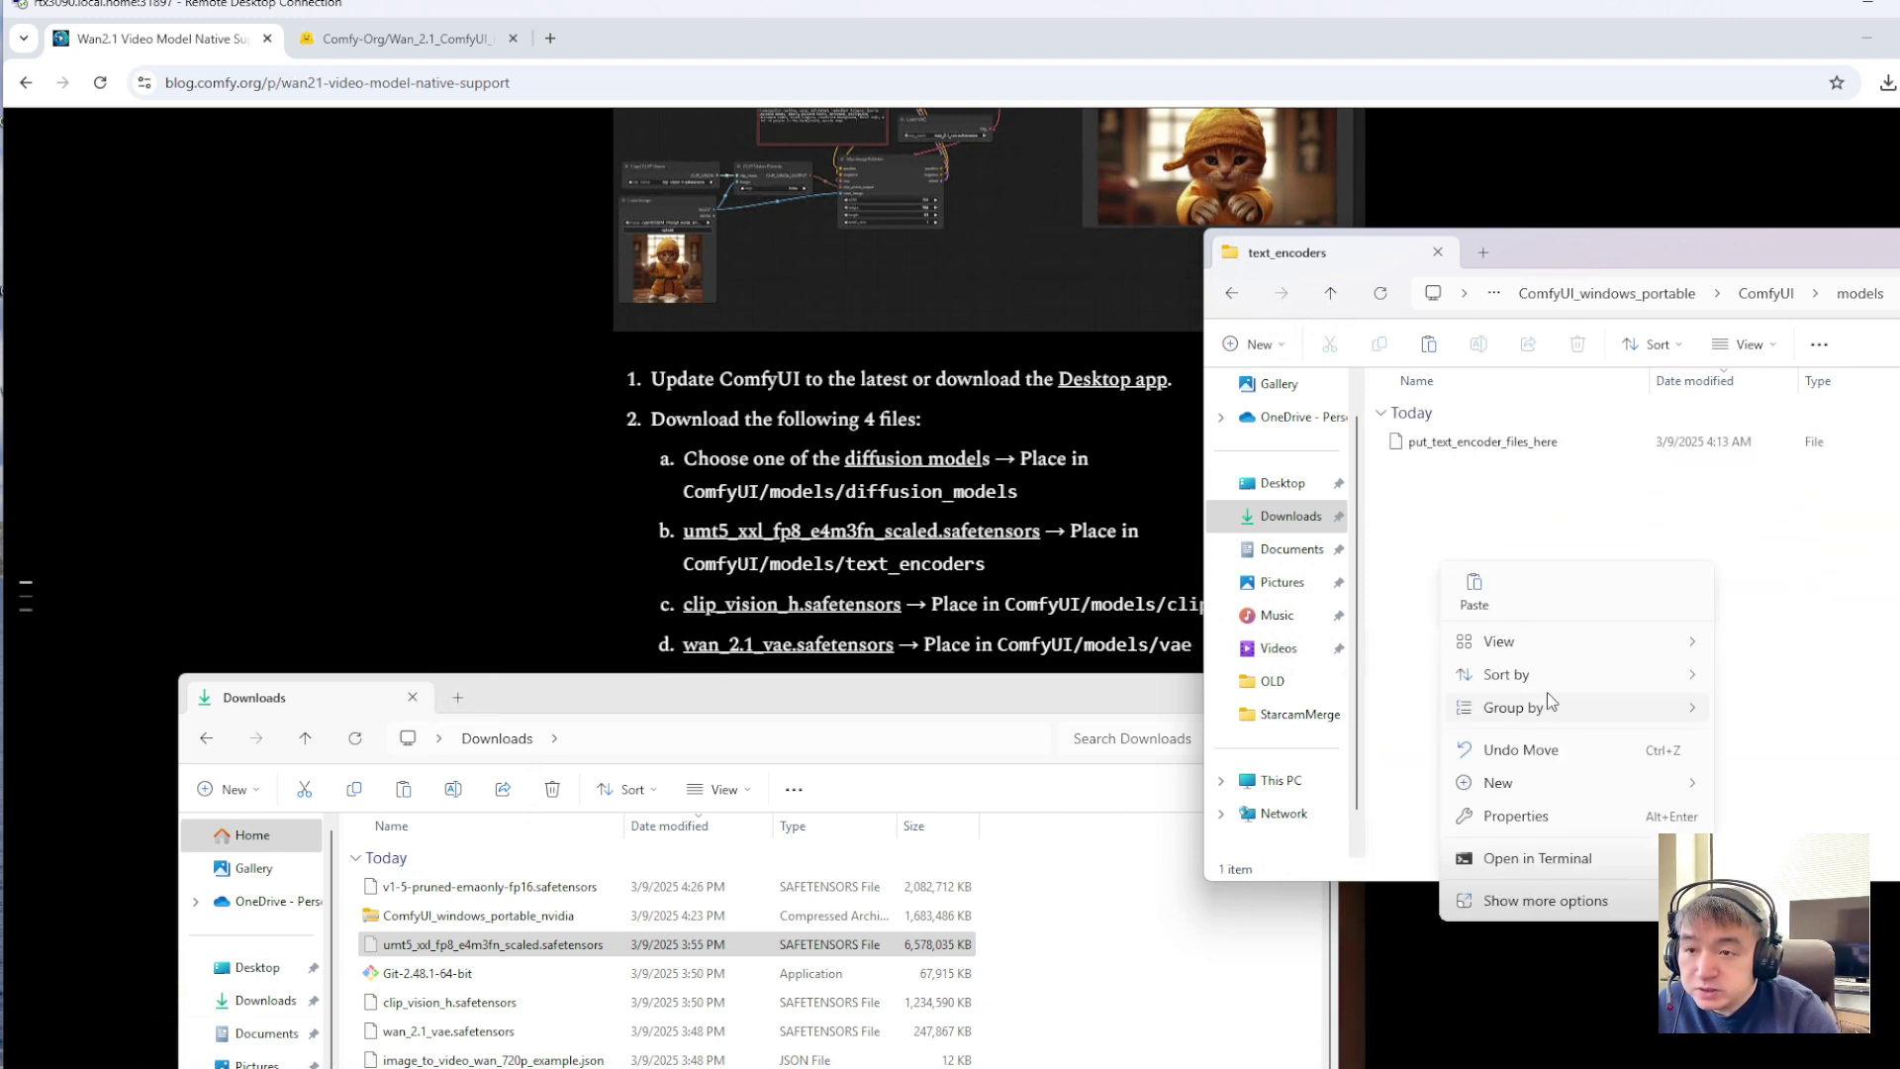
pyautogui.click(1503, 905)
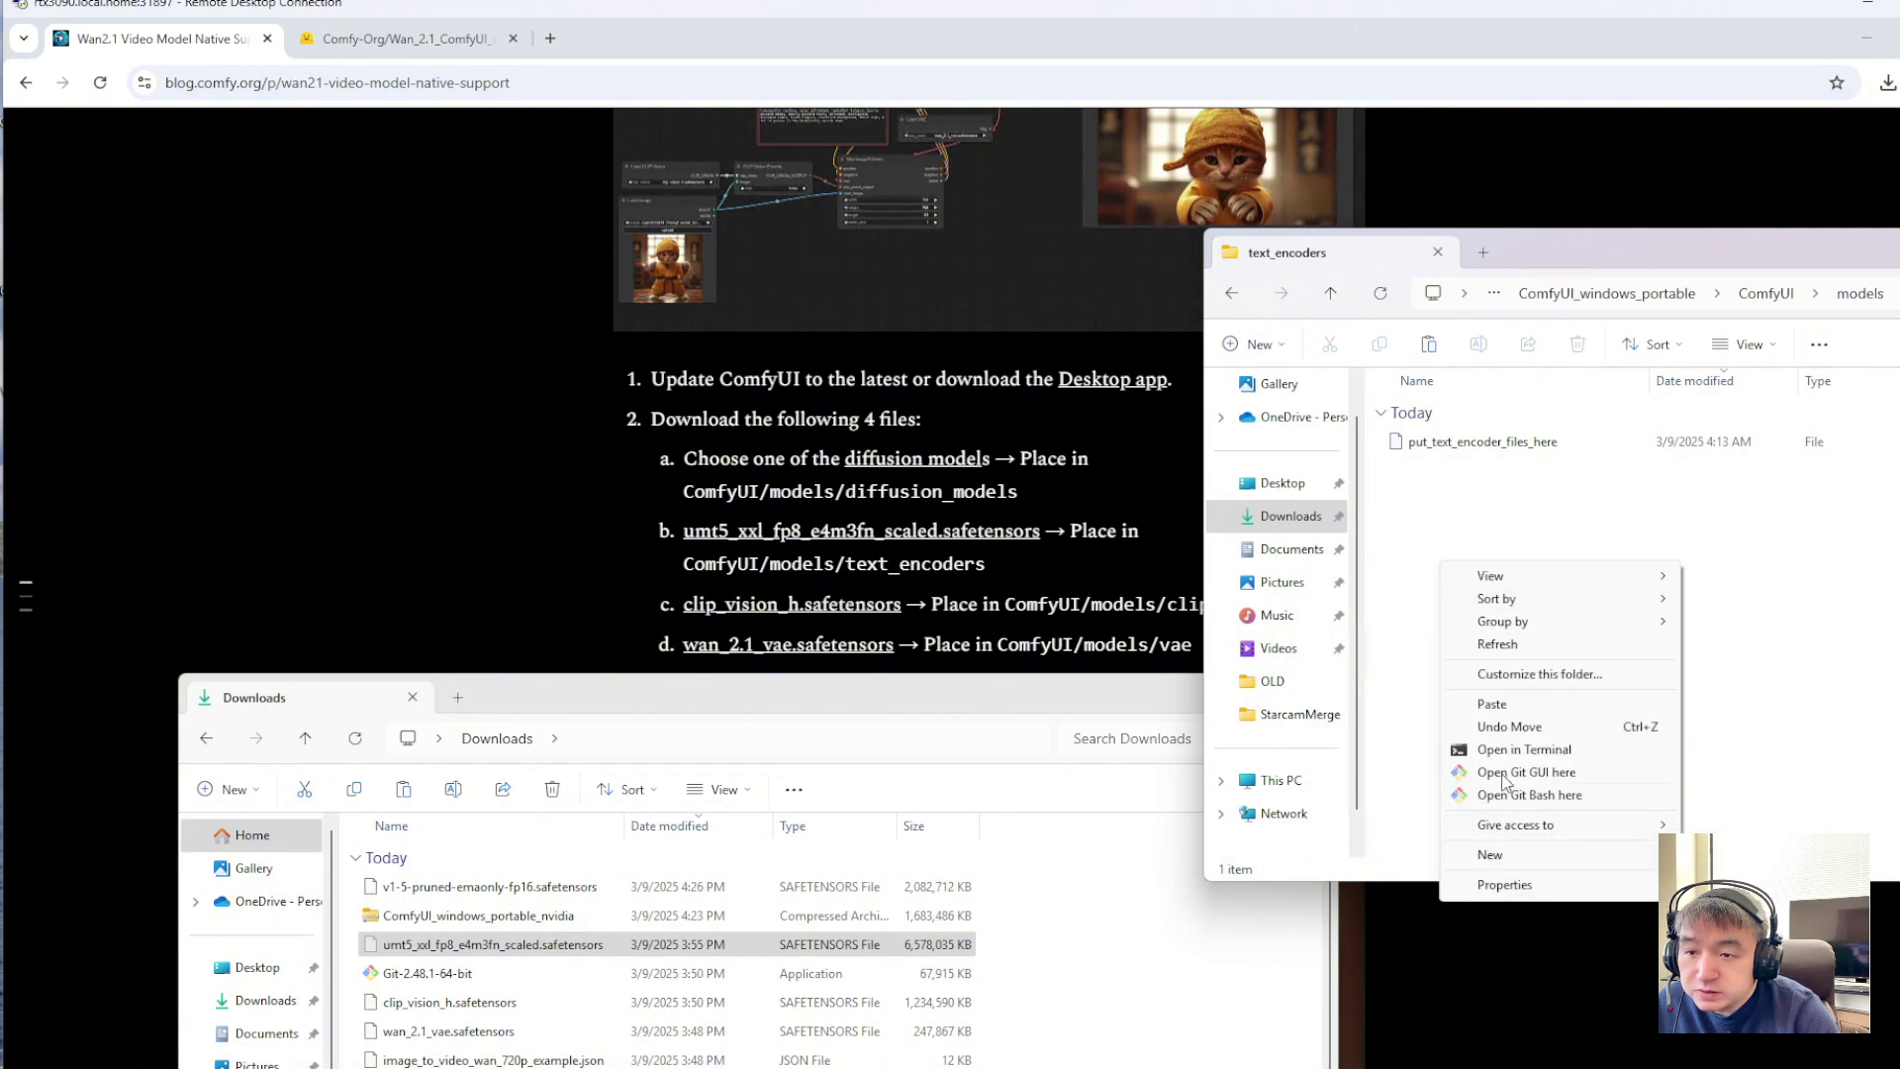
pyautogui.click(1511, 708)
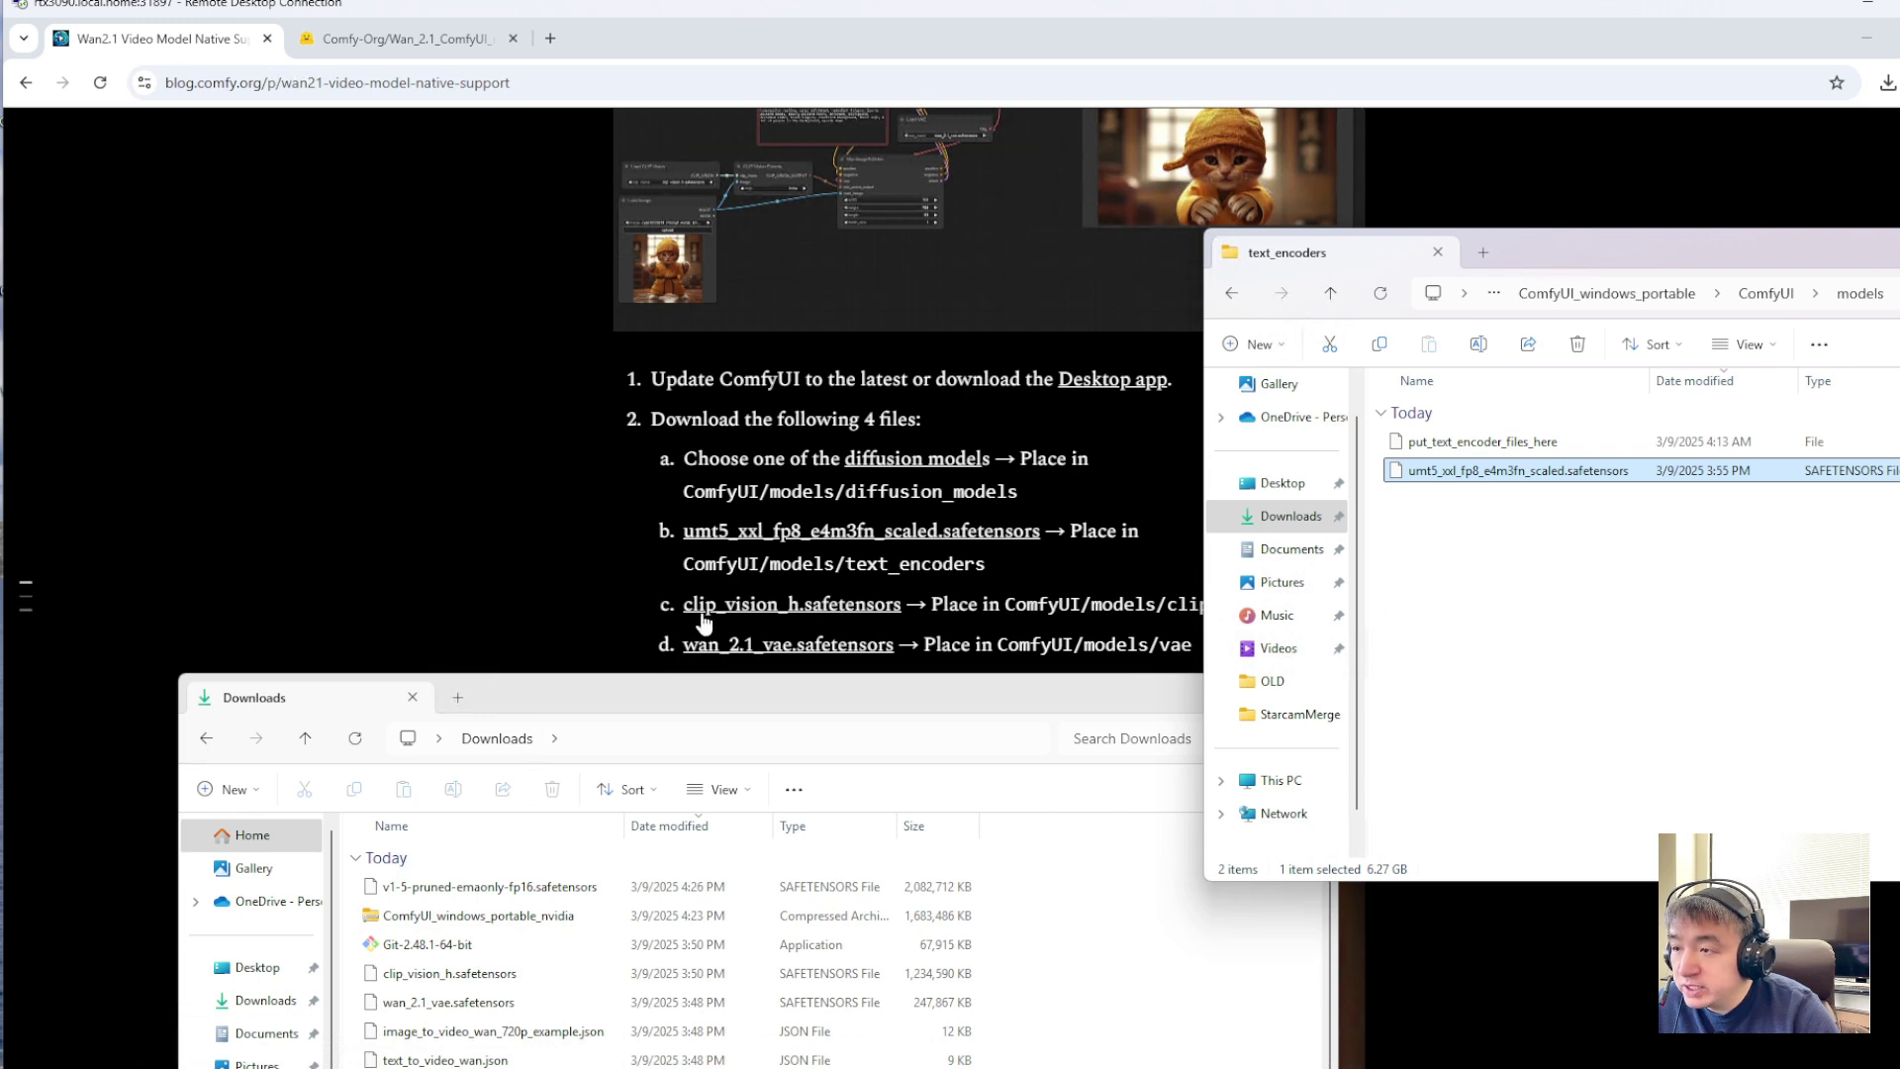
# Move clip_vision_h.safetensors from Downloads into ComfyUI's models/clip_vision folder
pyautogui.click(460, 979)
pyautogui.rightClick(460, 980)
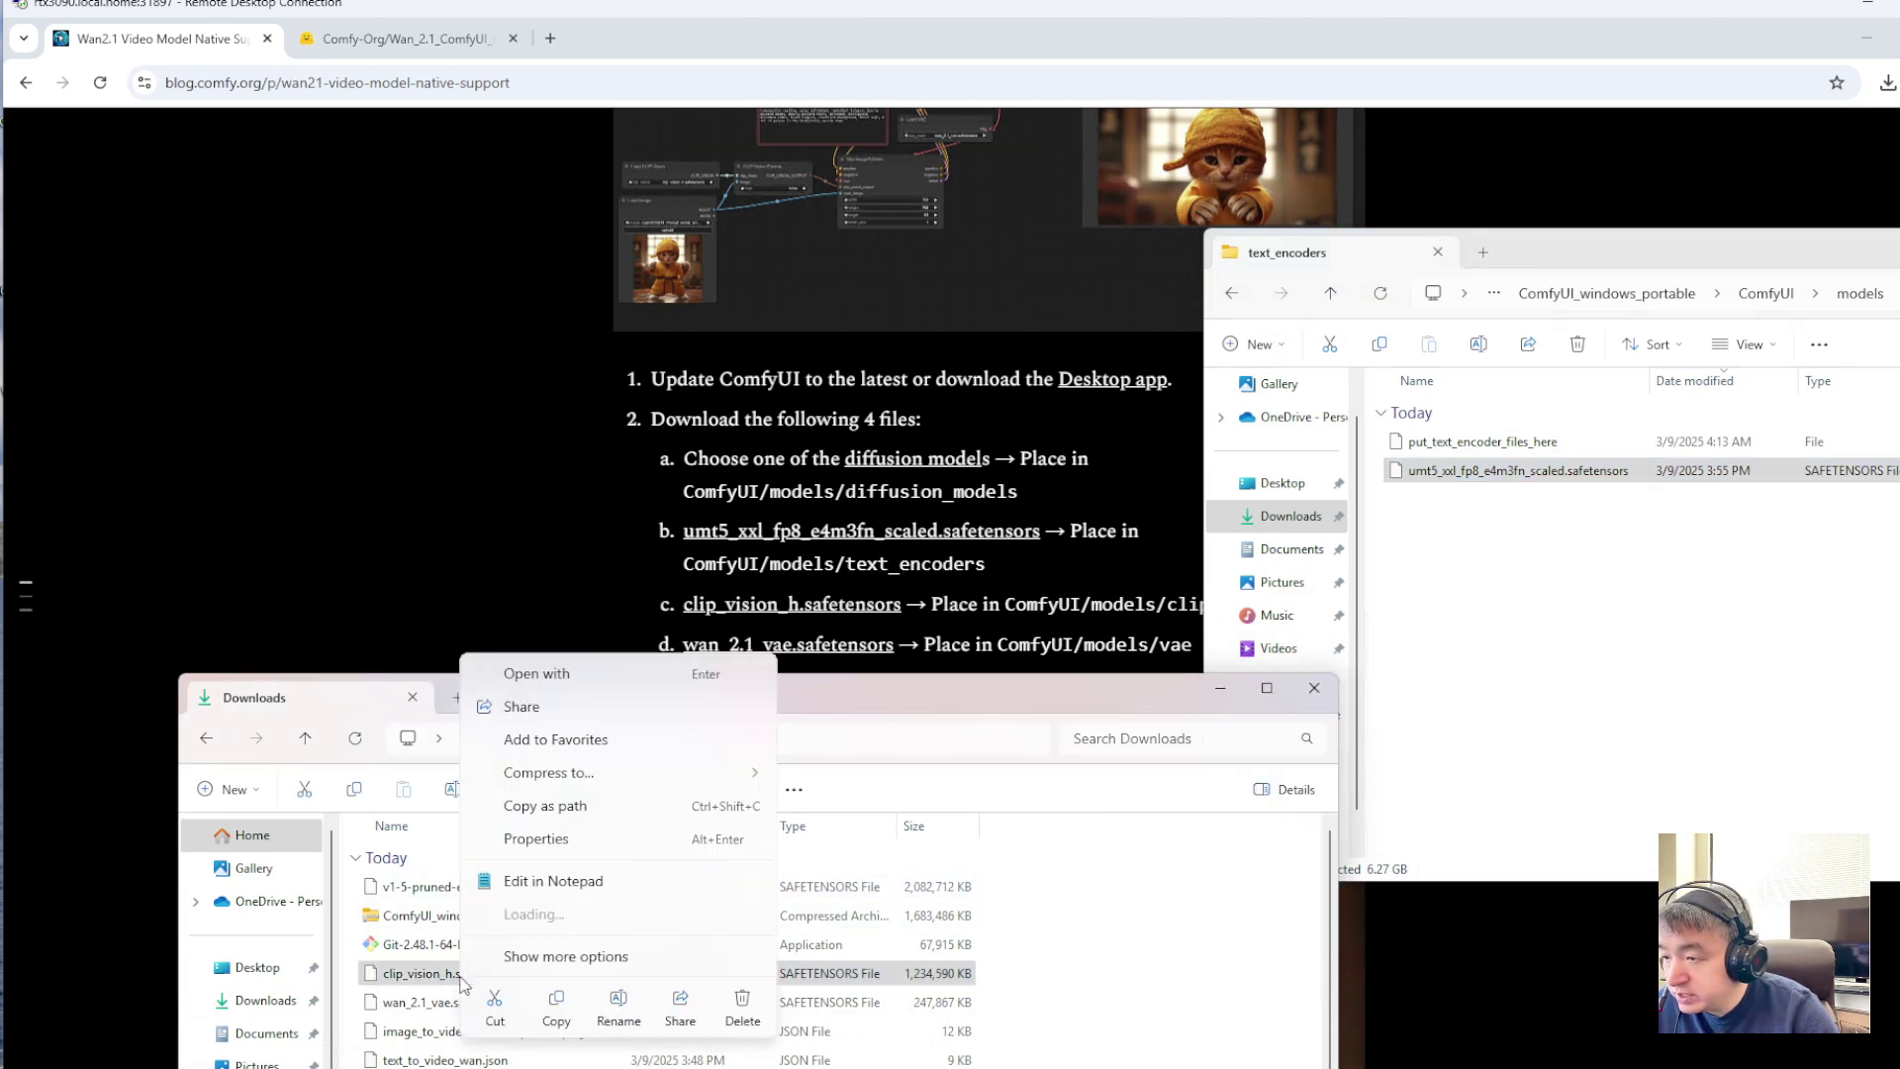
pyautogui.click(495, 1024)
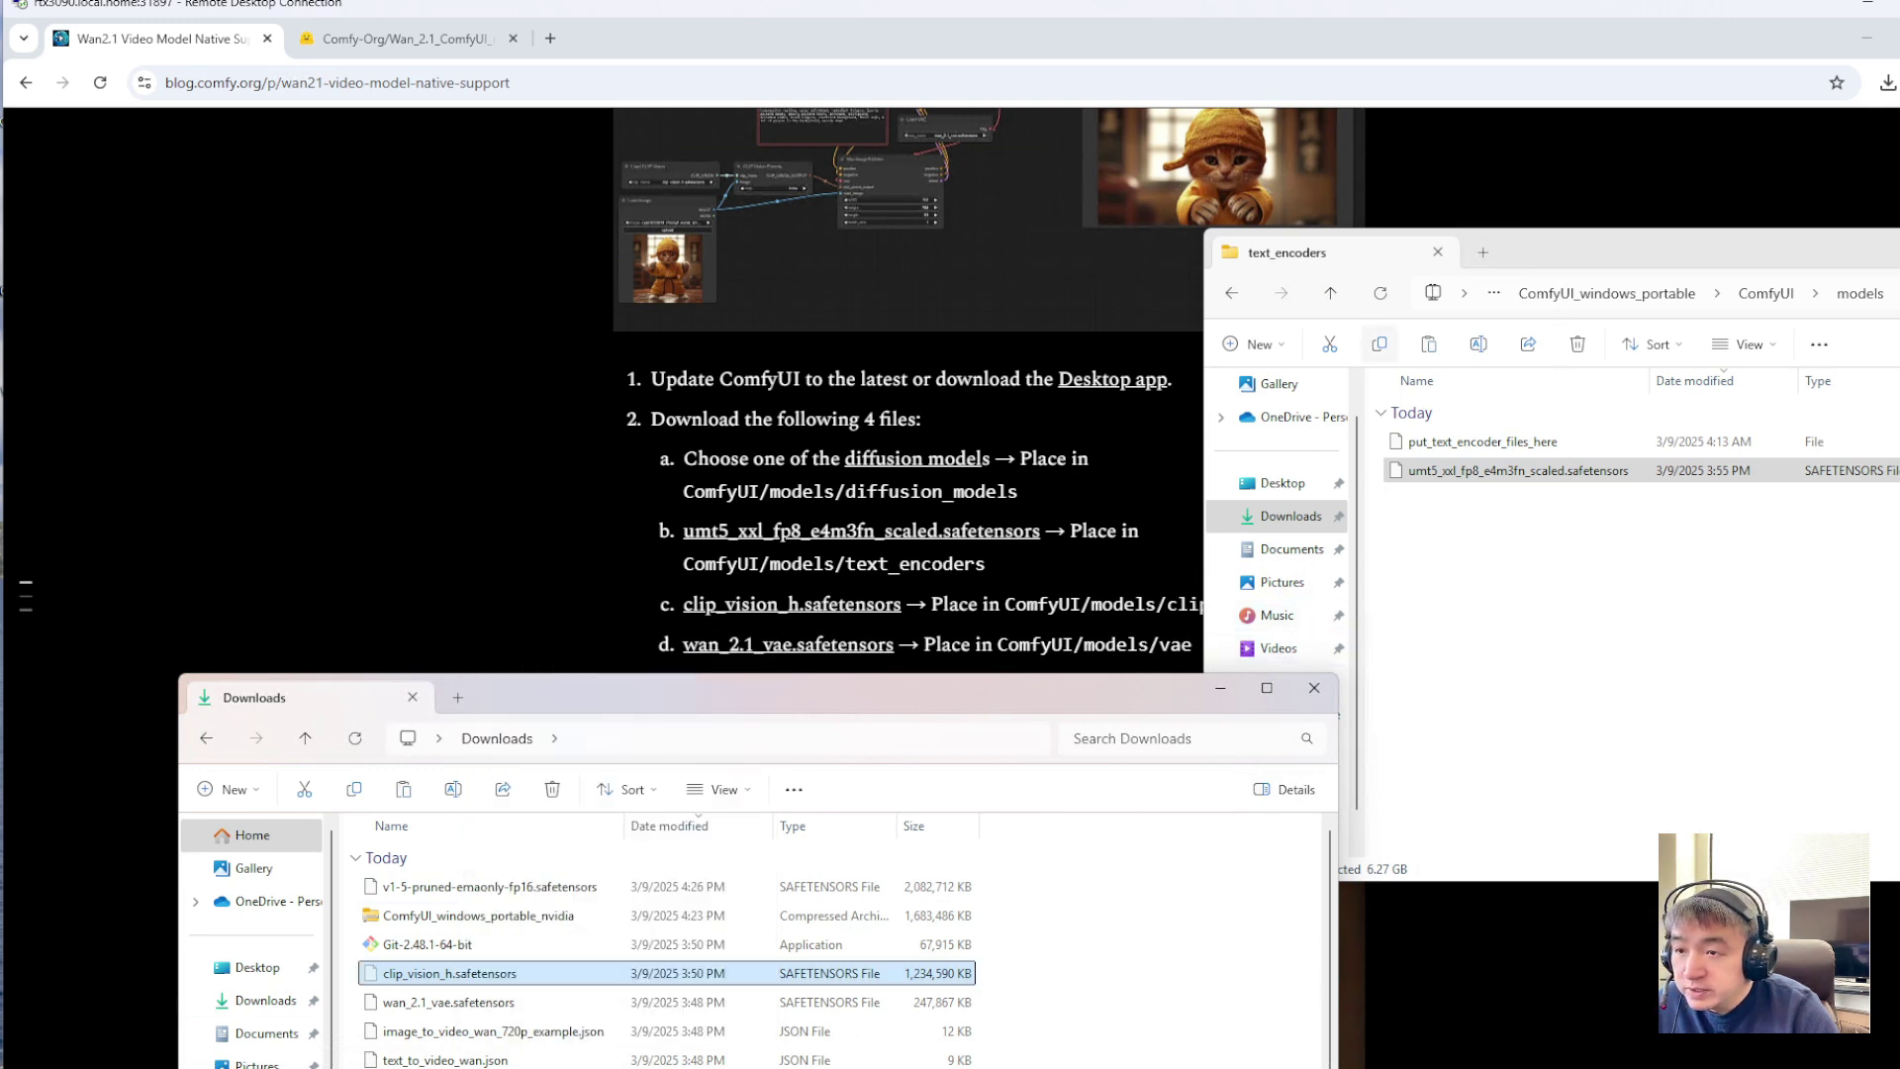
pyautogui.moveTo(1562, 253); pyautogui.dragTo(1577, 308)
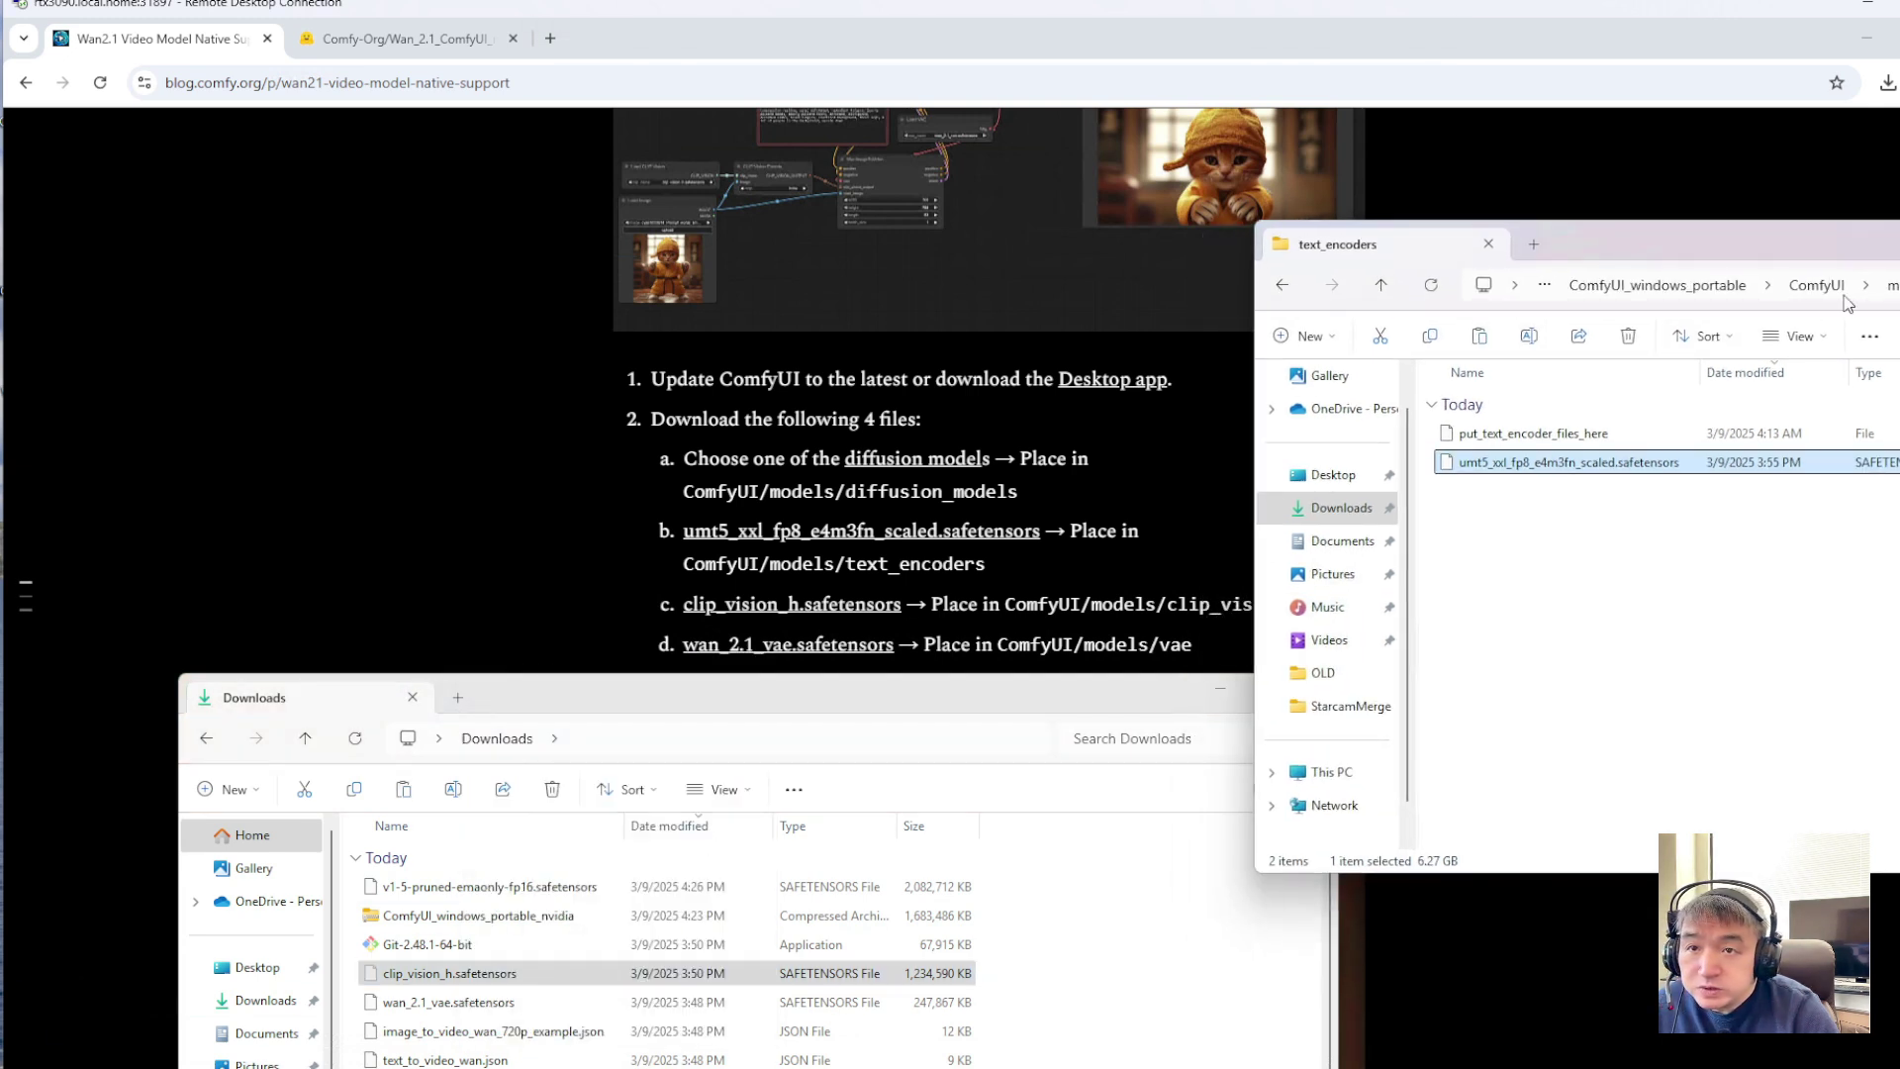
pyautogui.click(1891, 287)
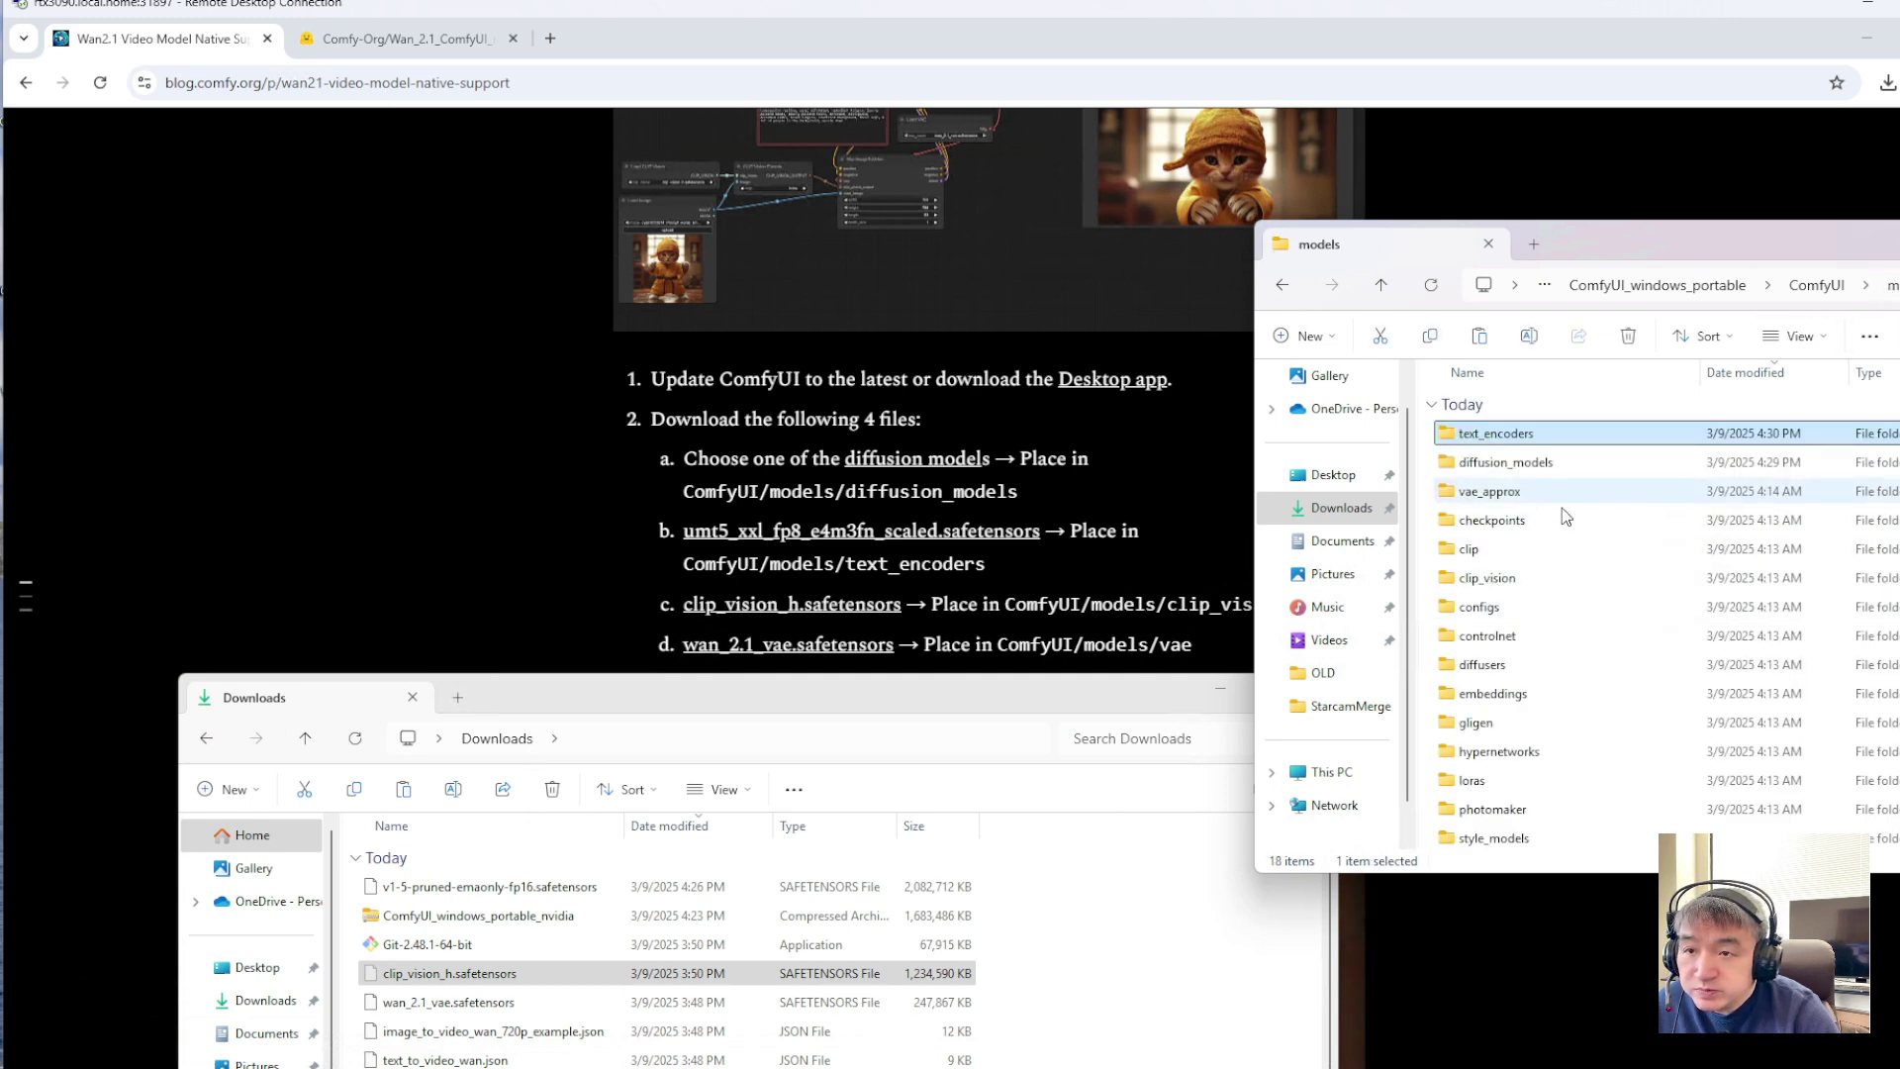
pyautogui.doubleClick(1485, 578)
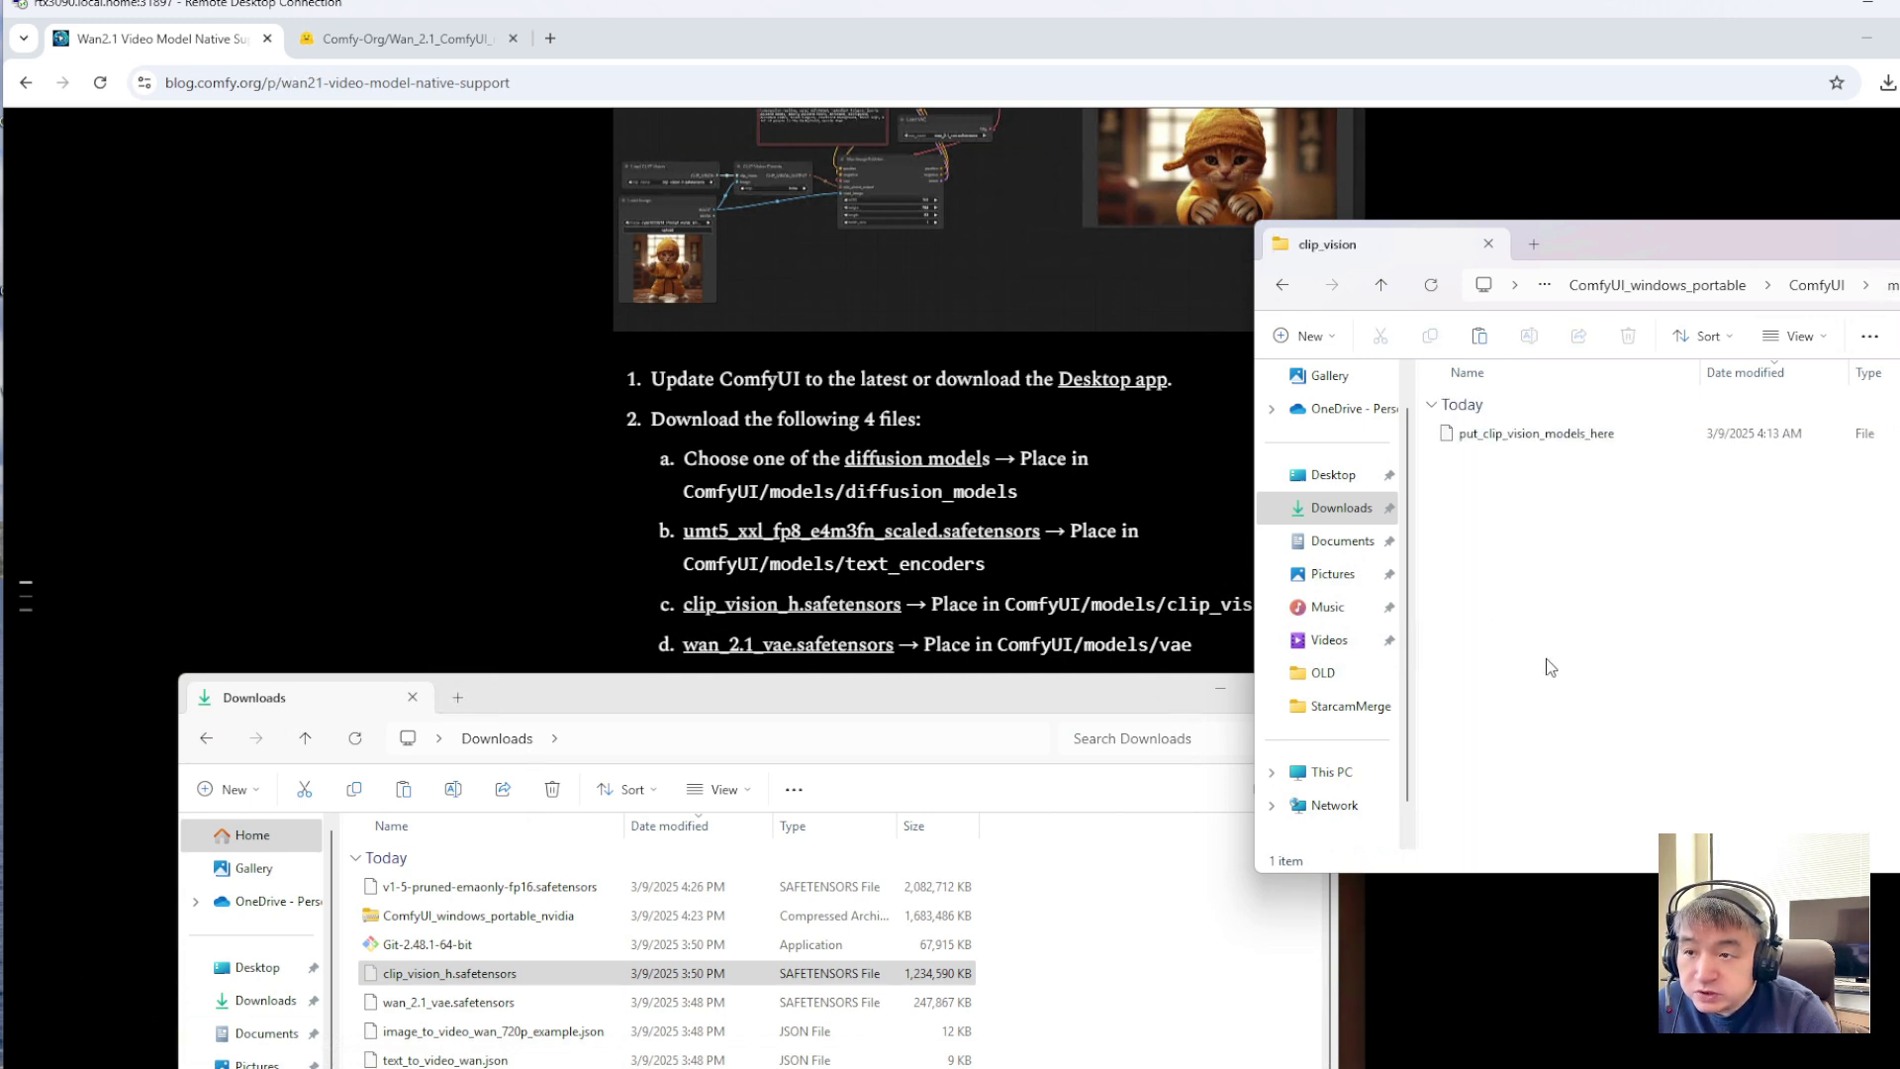
pyautogui.rightClick(1558, 603)
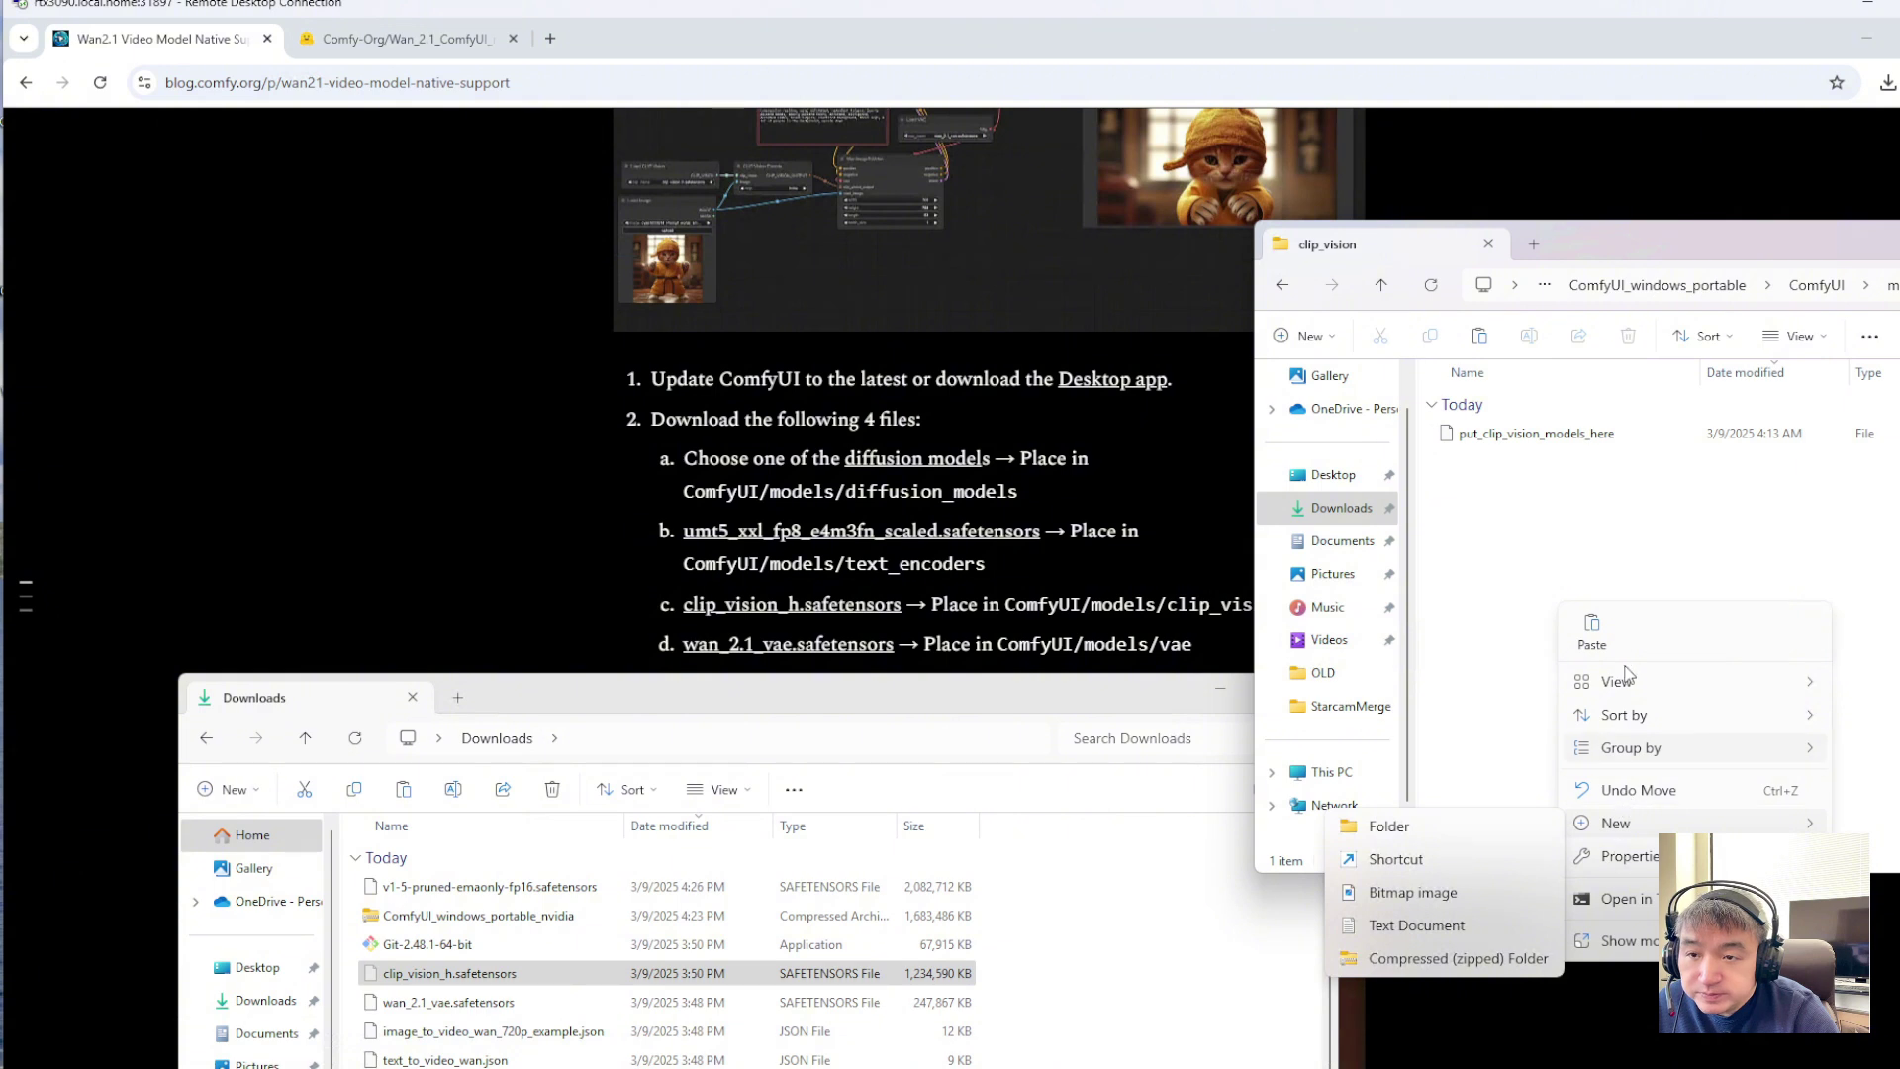
pyautogui.click(1592, 632)
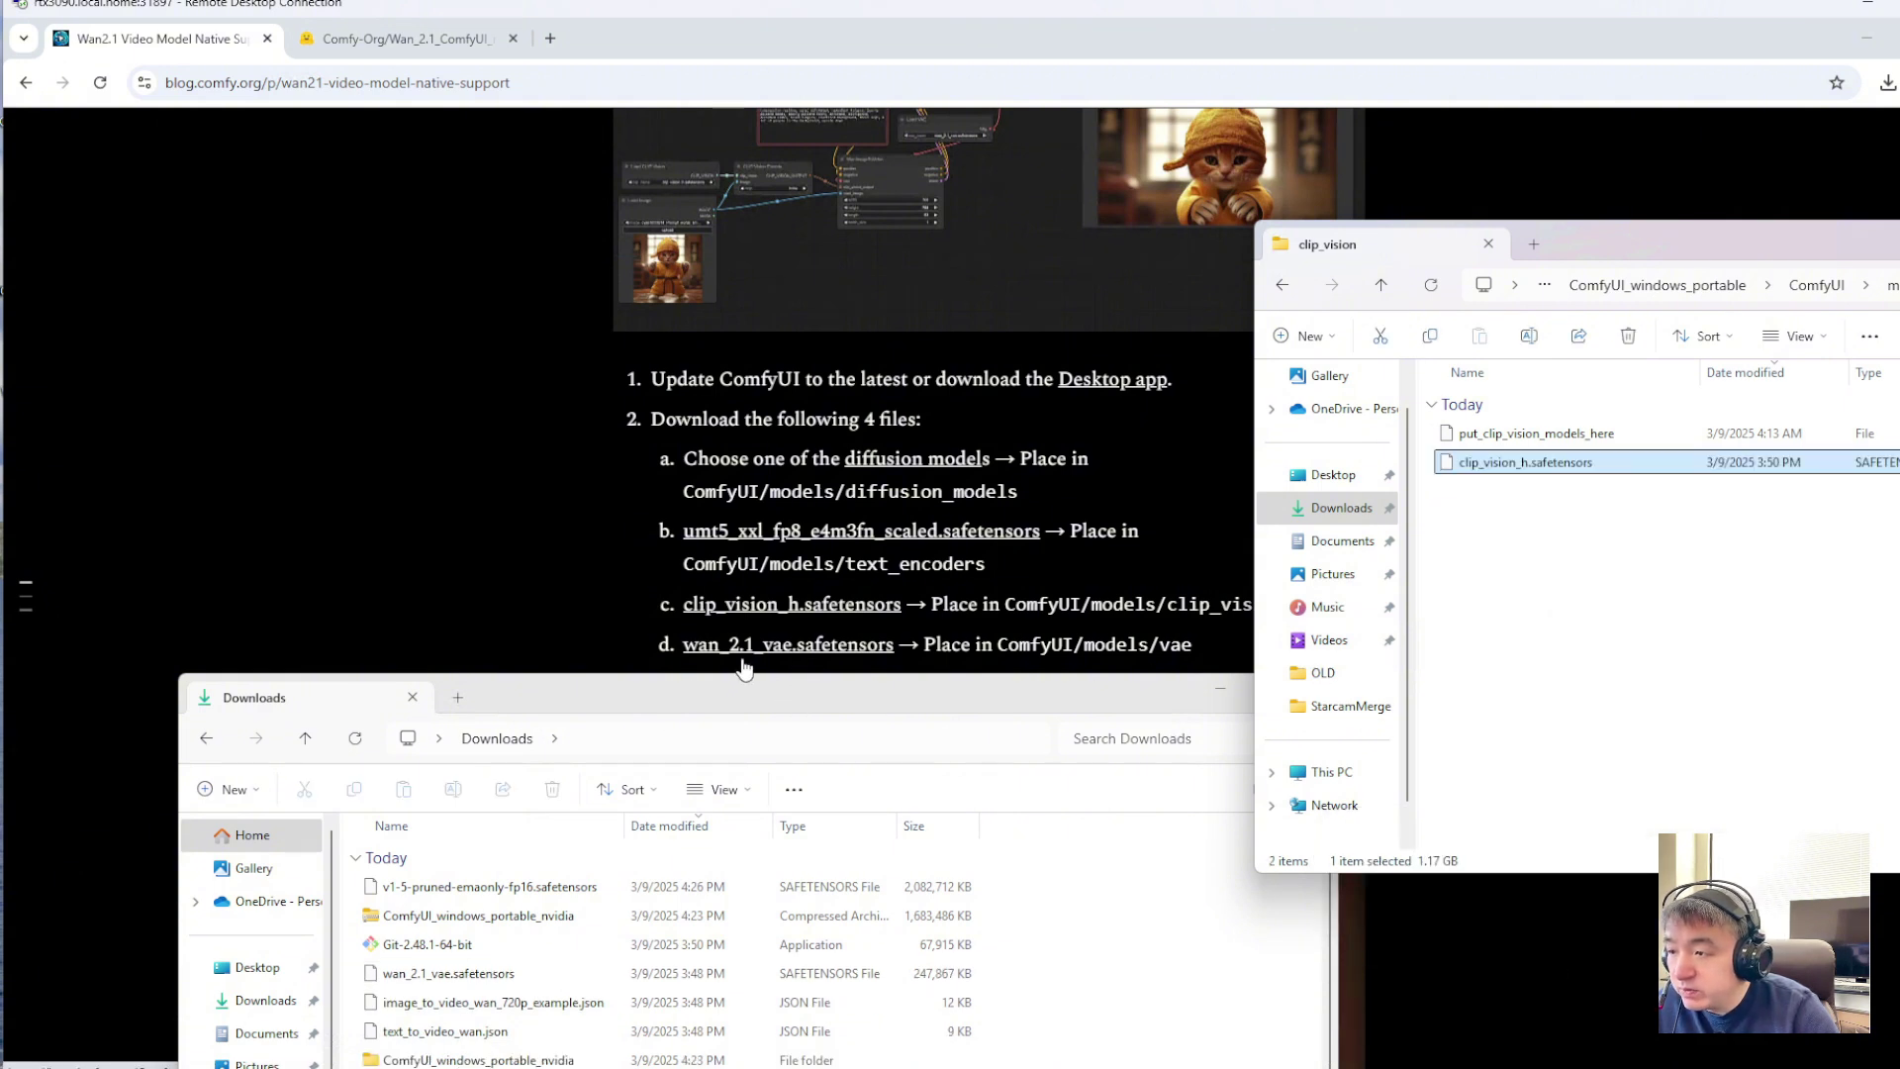
# Move wan_2.1_vae.safetensors from Downloads into ComfyUI's models/vae folder
pyautogui.click(458, 978)
pyautogui.rightClick(458, 978)
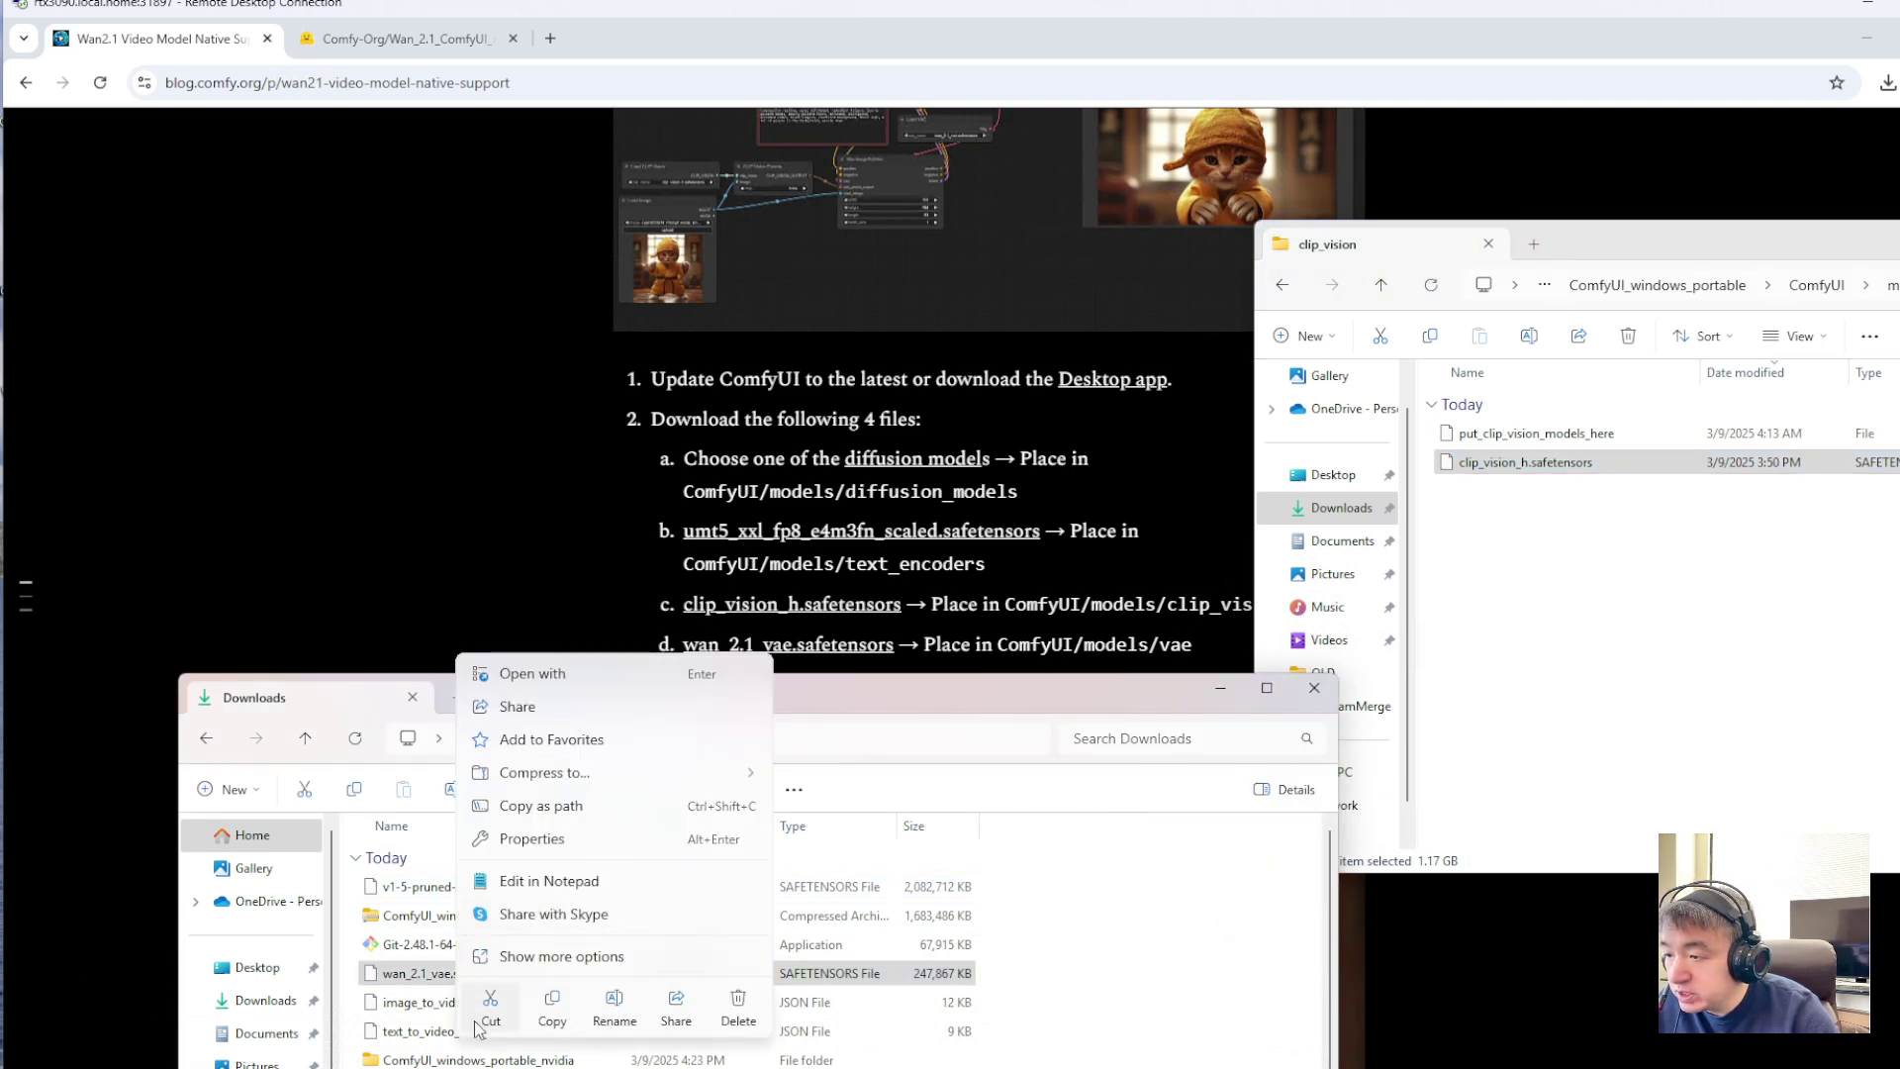
pyautogui.click(490, 1001)
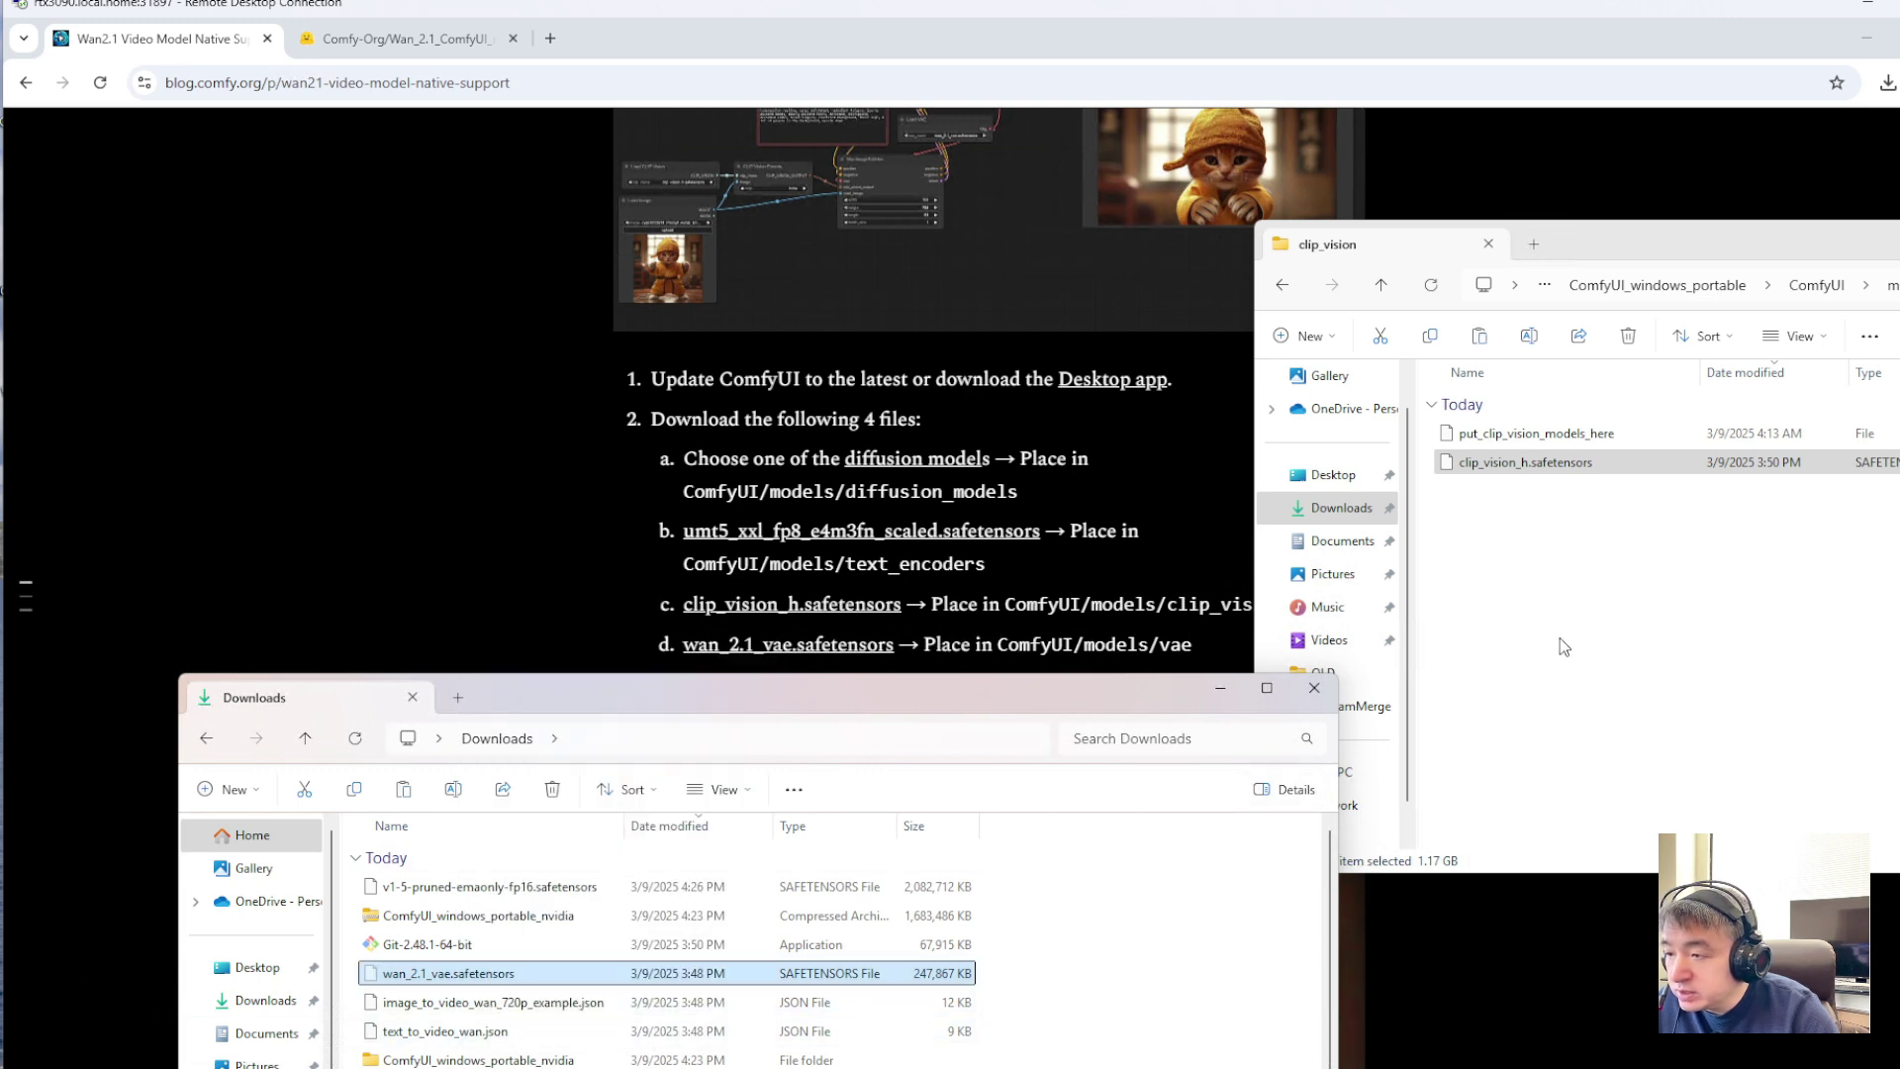
pyautogui.click(1888, 285)
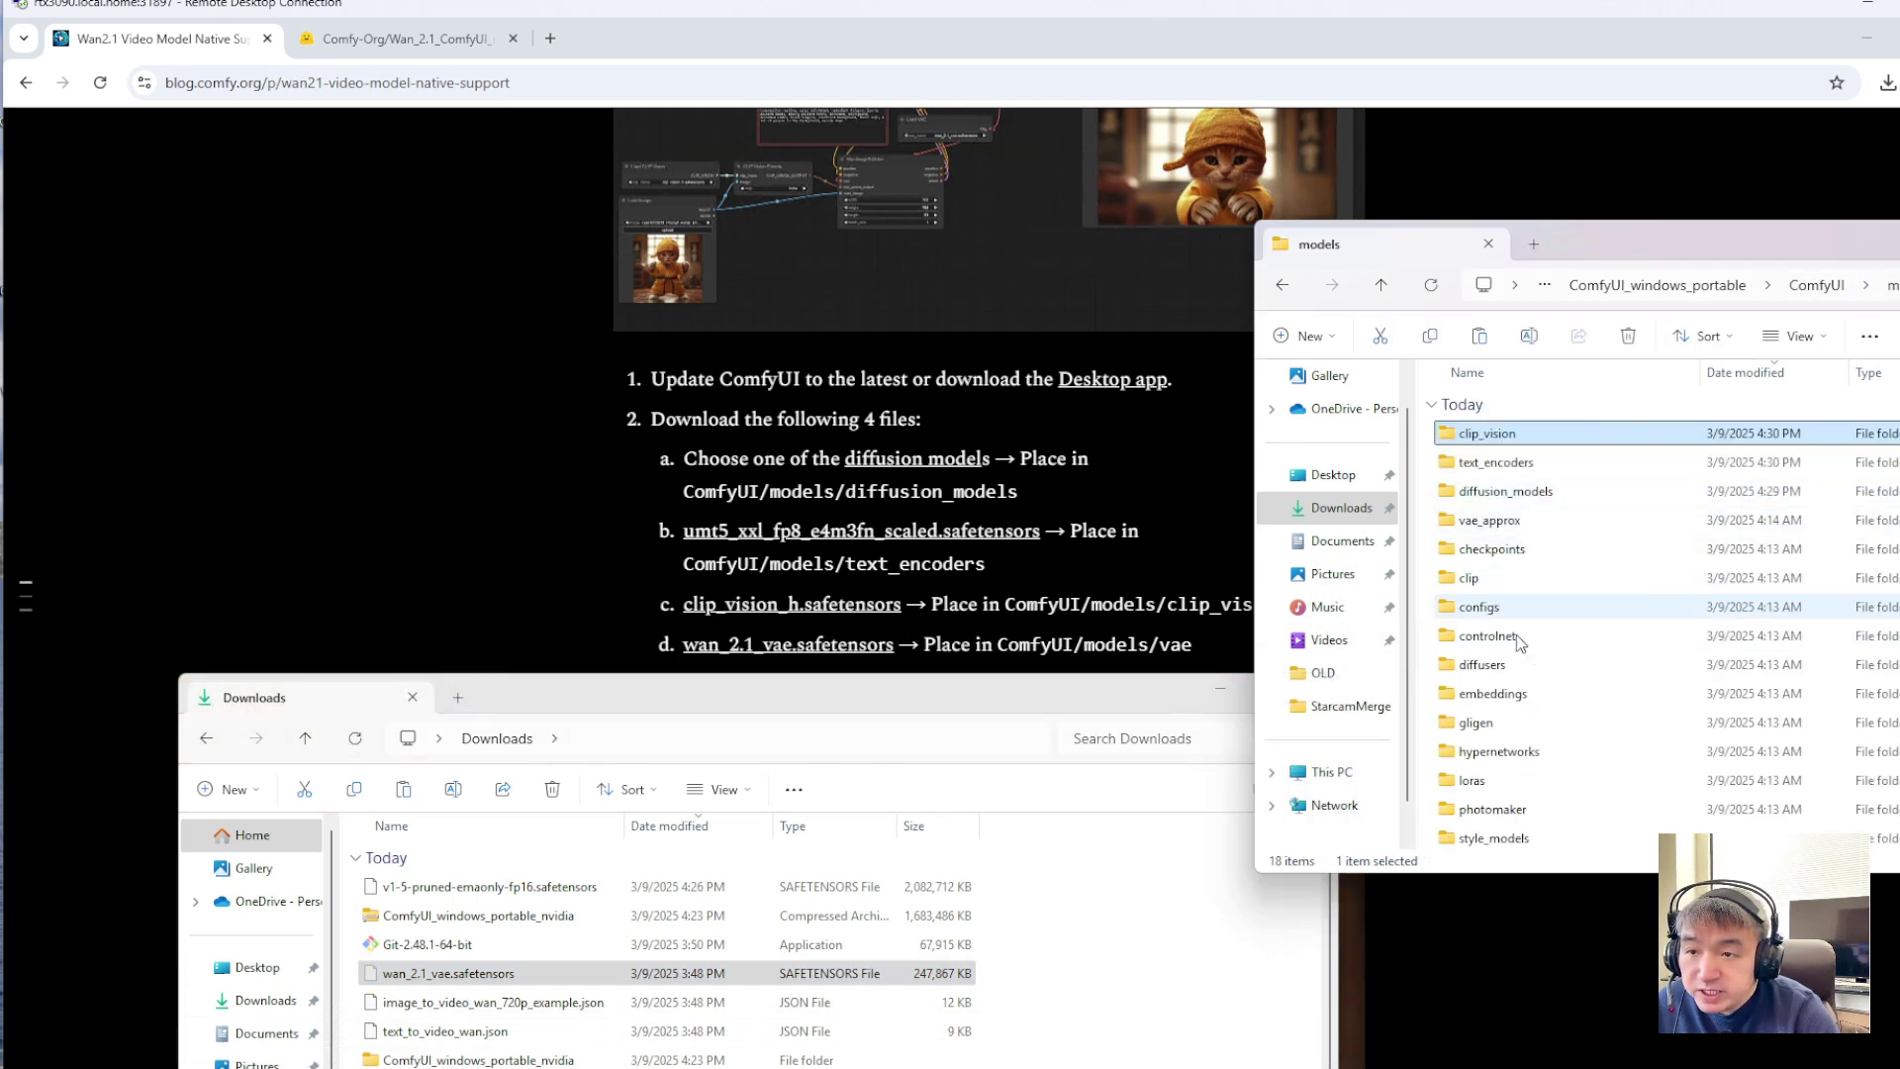
pyautogui.scroll(-1, 1485, 593)
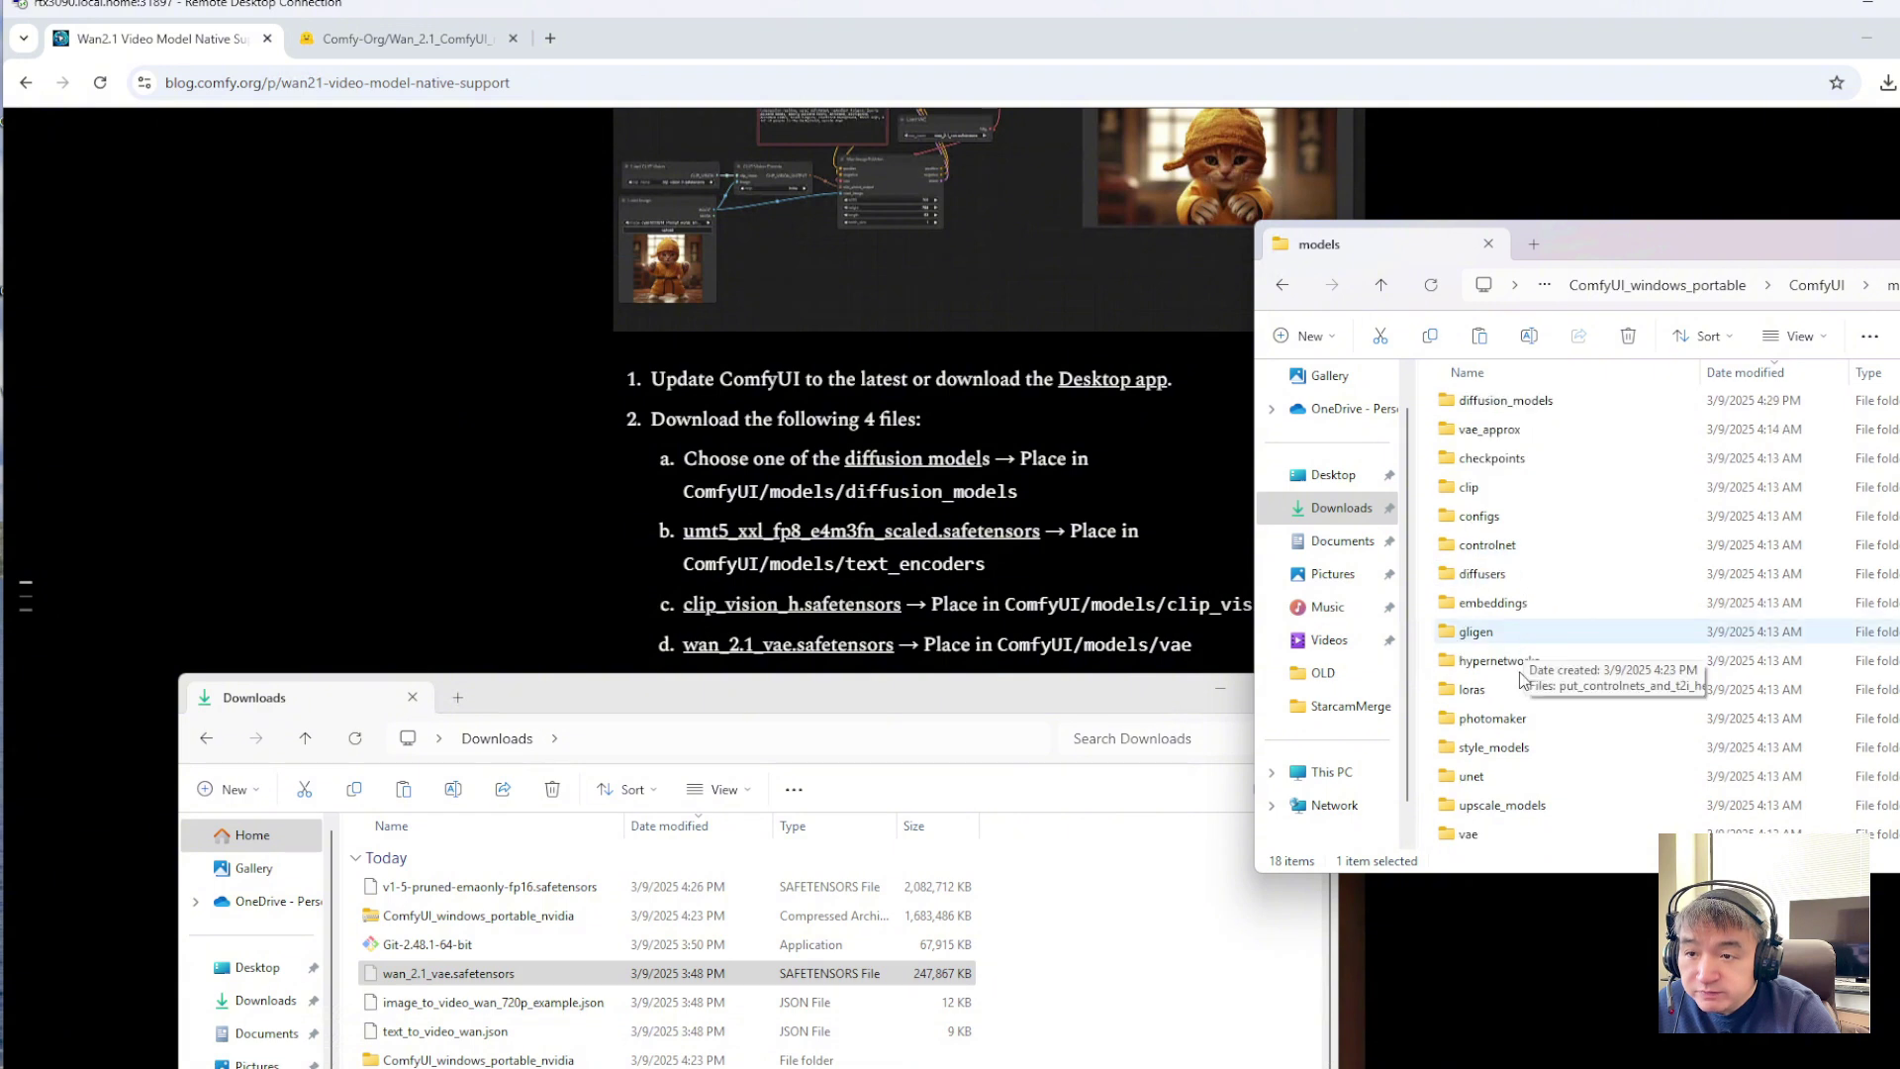
pyautogui.click(1461, 833)
pyautogui.doubleClick(1462, 834)
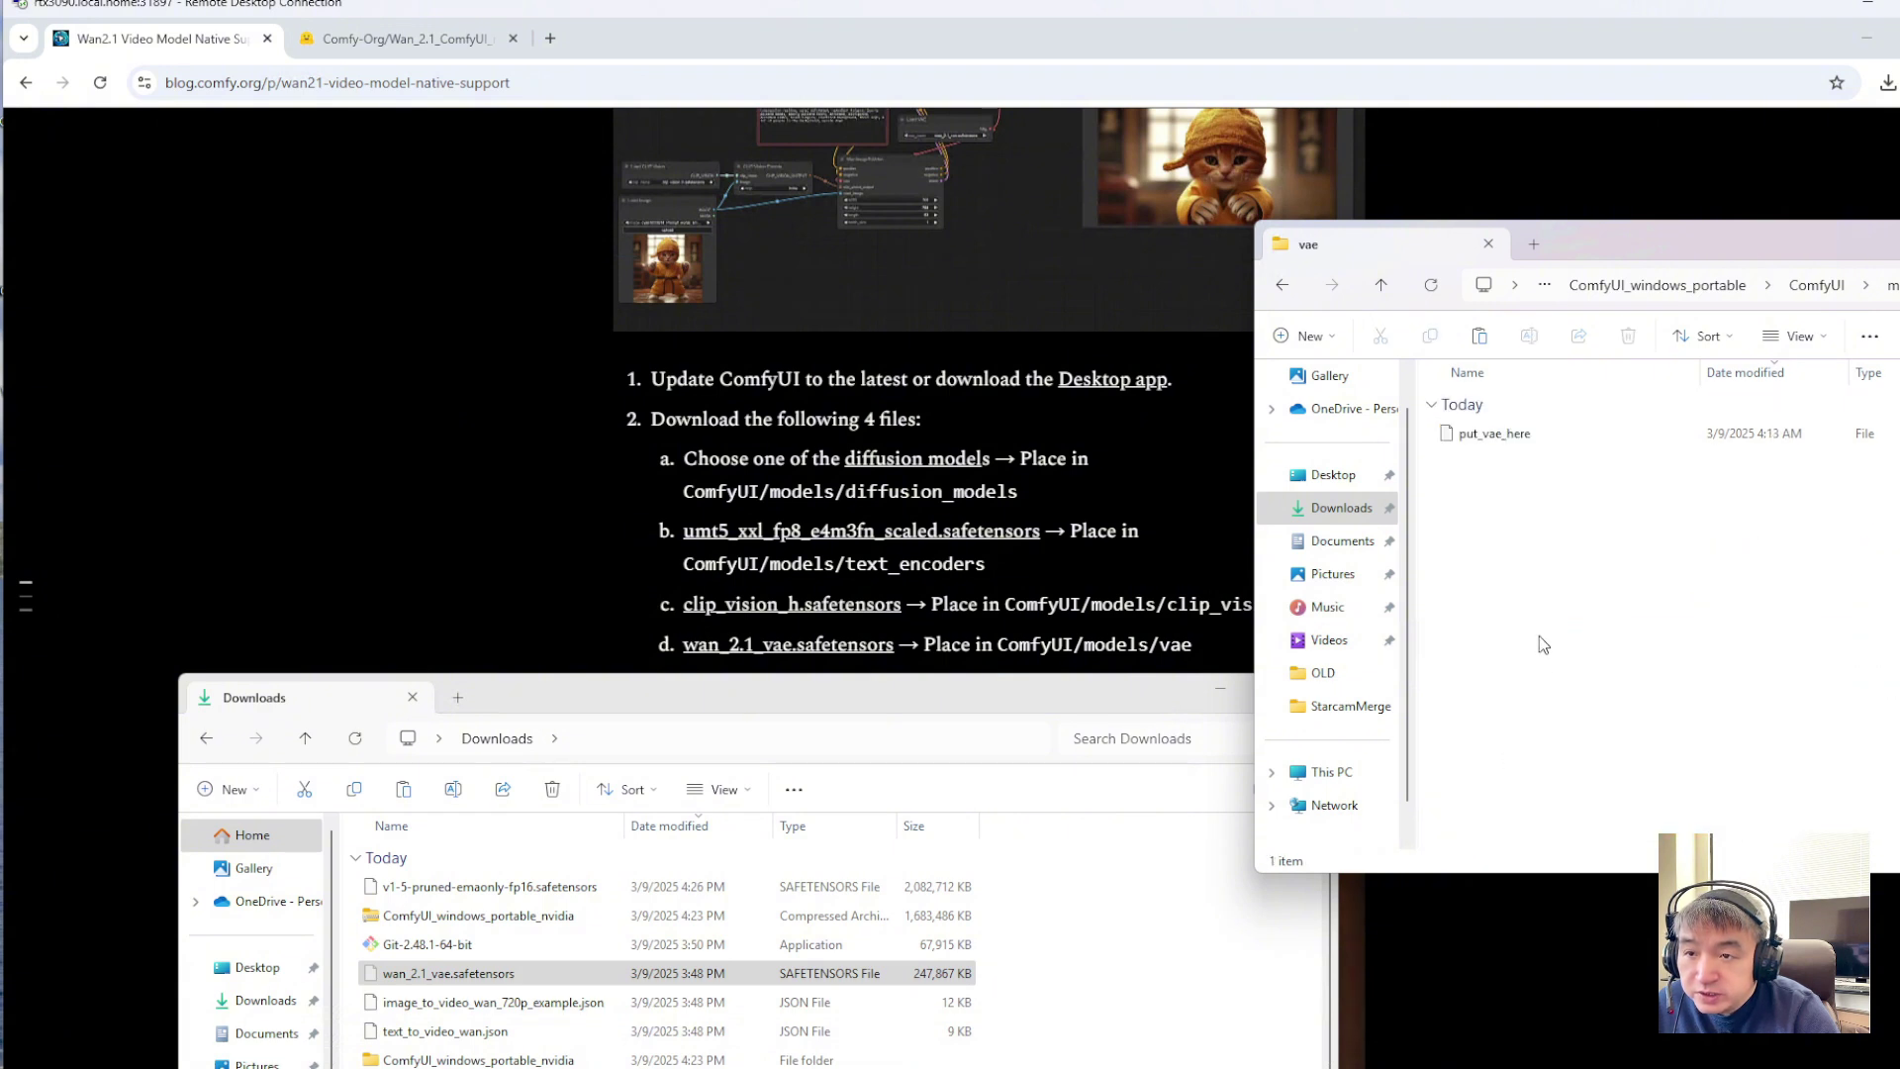
pyautogui.rightClick(1540, 635)
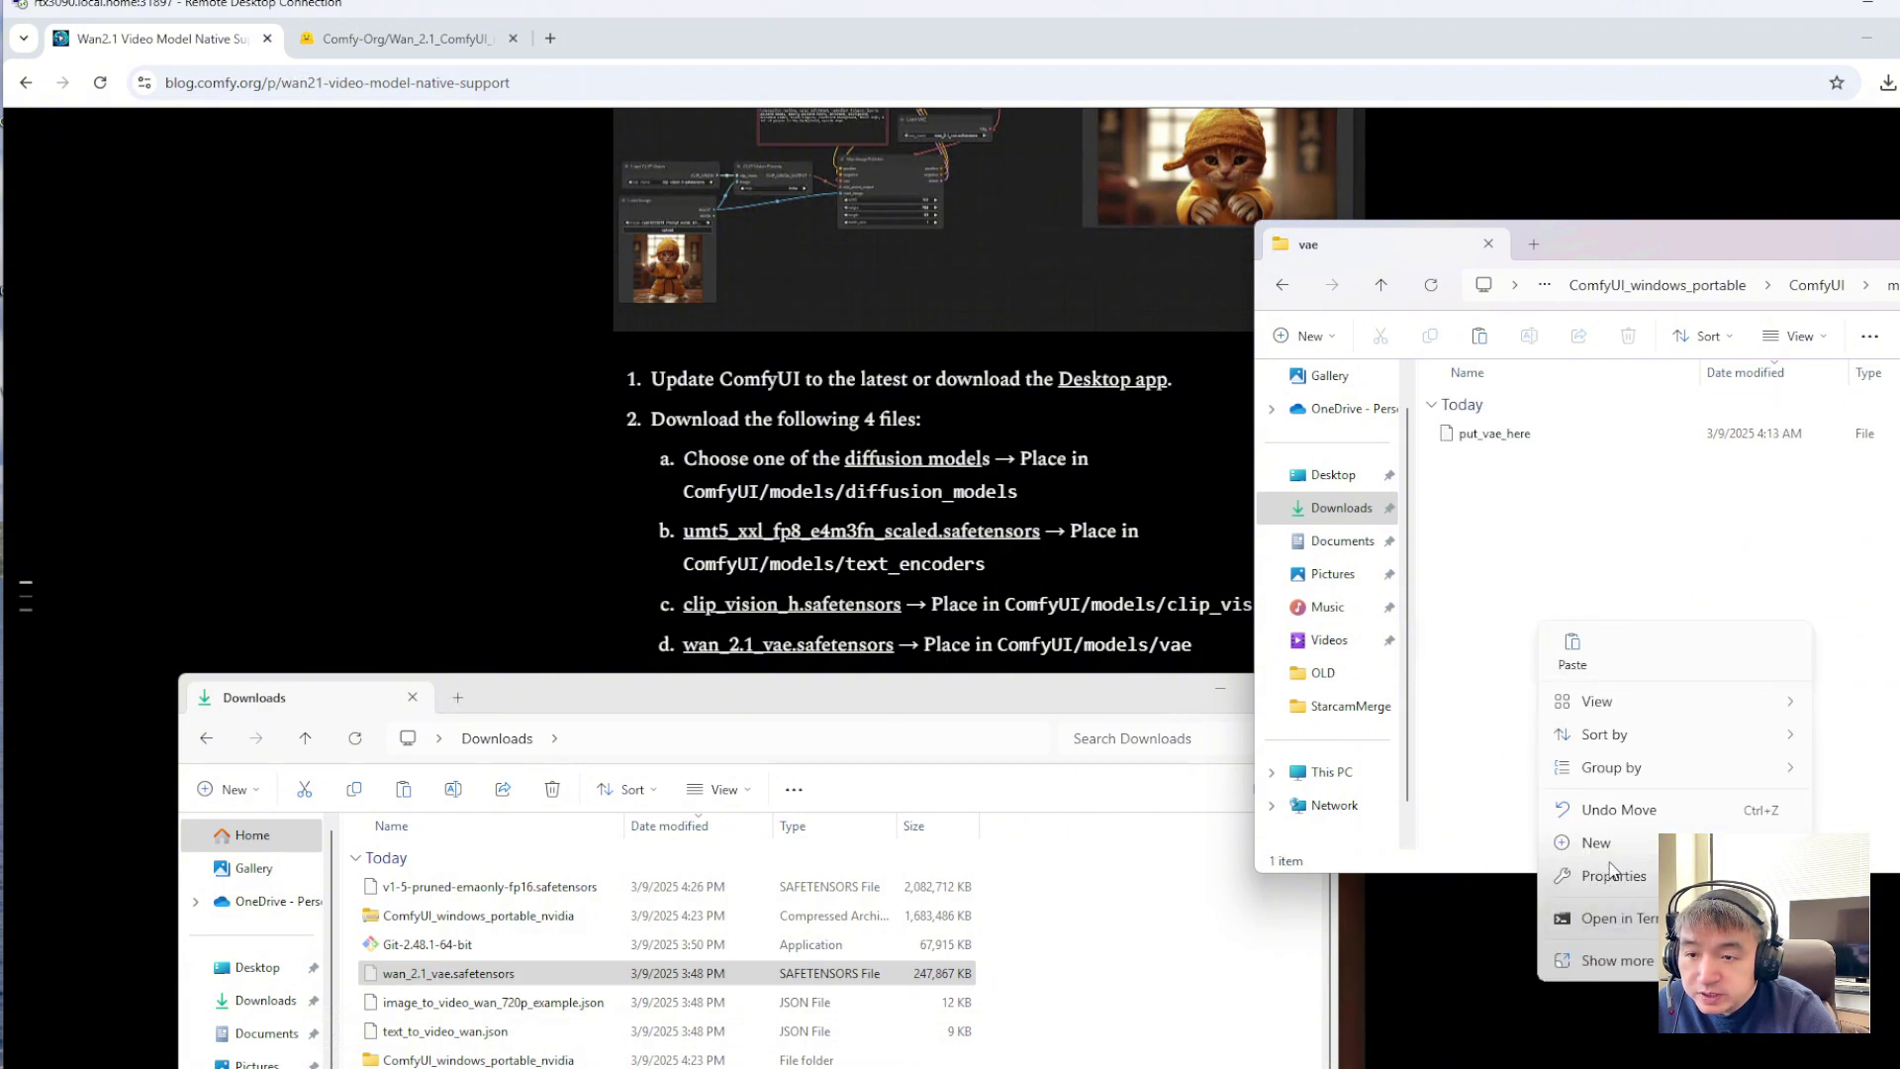
pyautogui.click(1572, 648)
# Check the blog post's example workflows instruction and select image_to_video_wan_720p_example.json in Downloads
pyautogui.moveTo(948, 681); pyautogui.dragTo(949, 923)
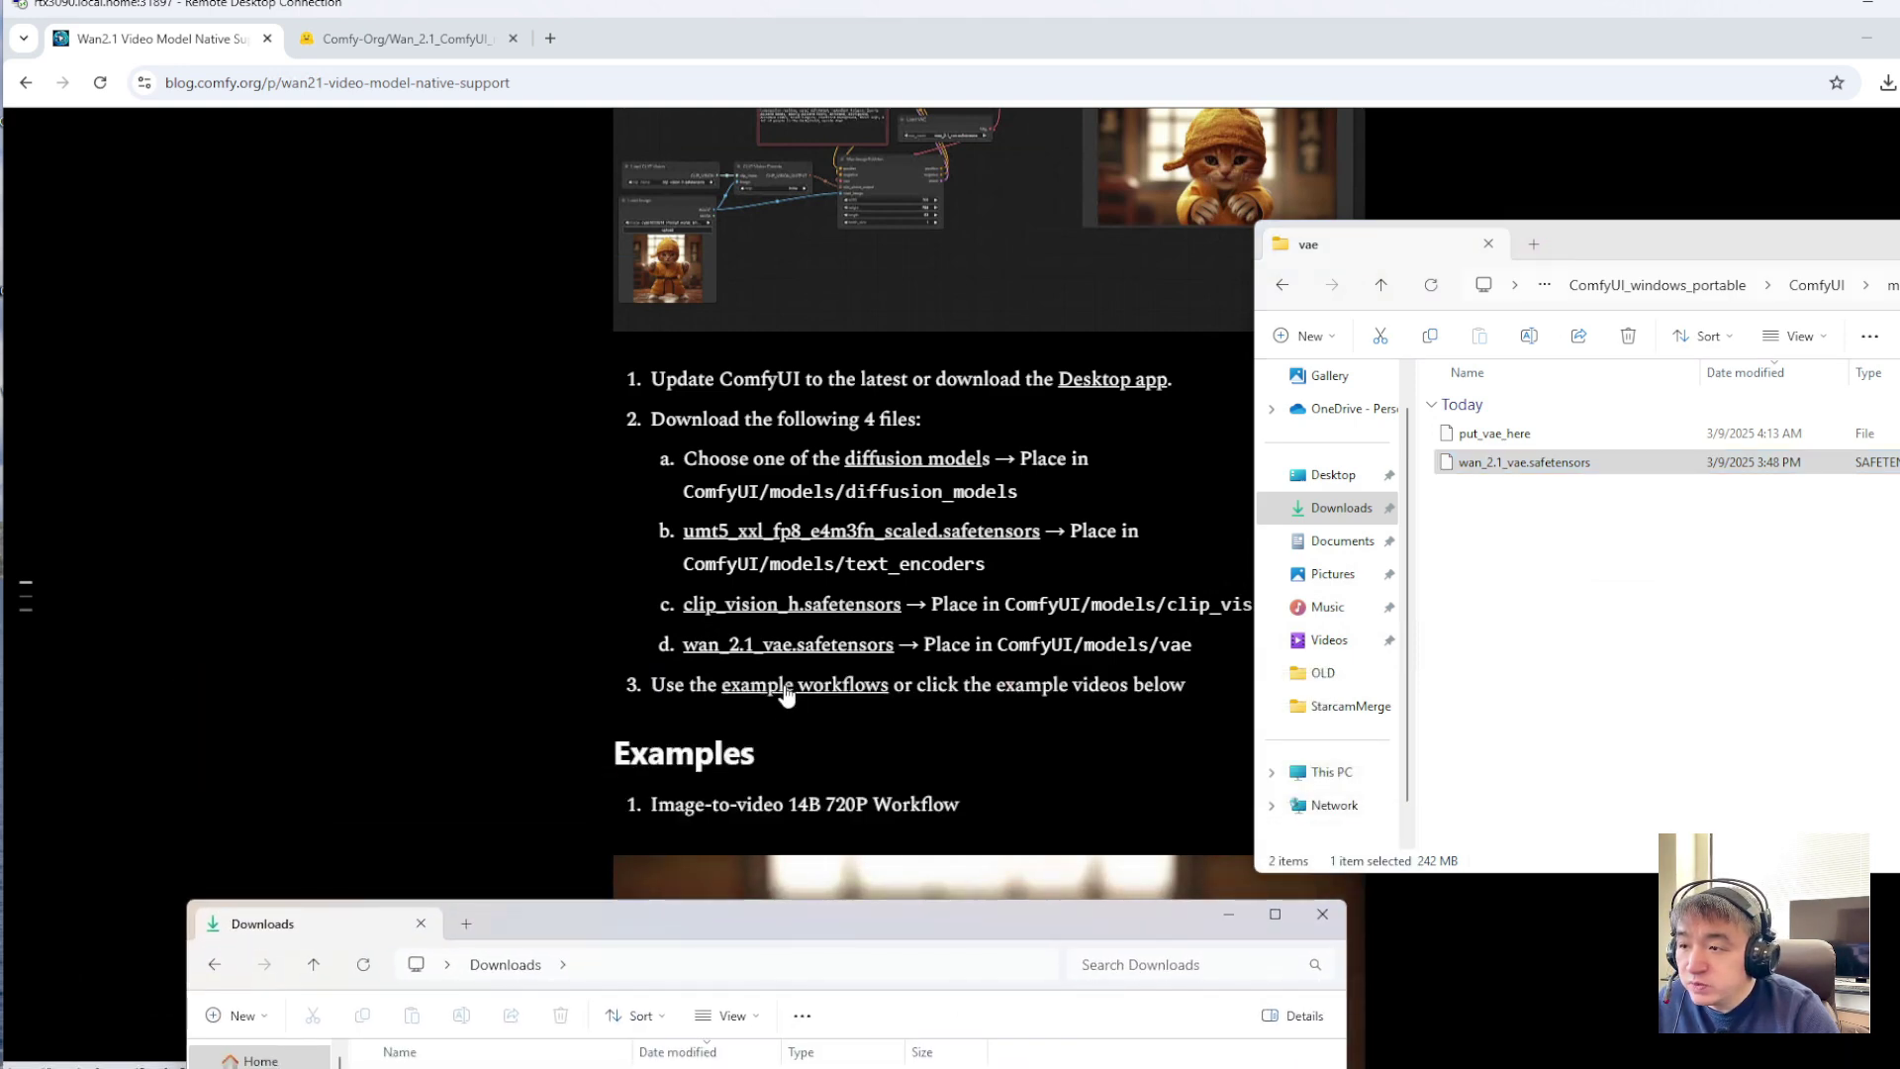
pyautogui.moveTo(768, 911); pyautogui.dragTo(799, 615)
pyautogui.click(583, 884)
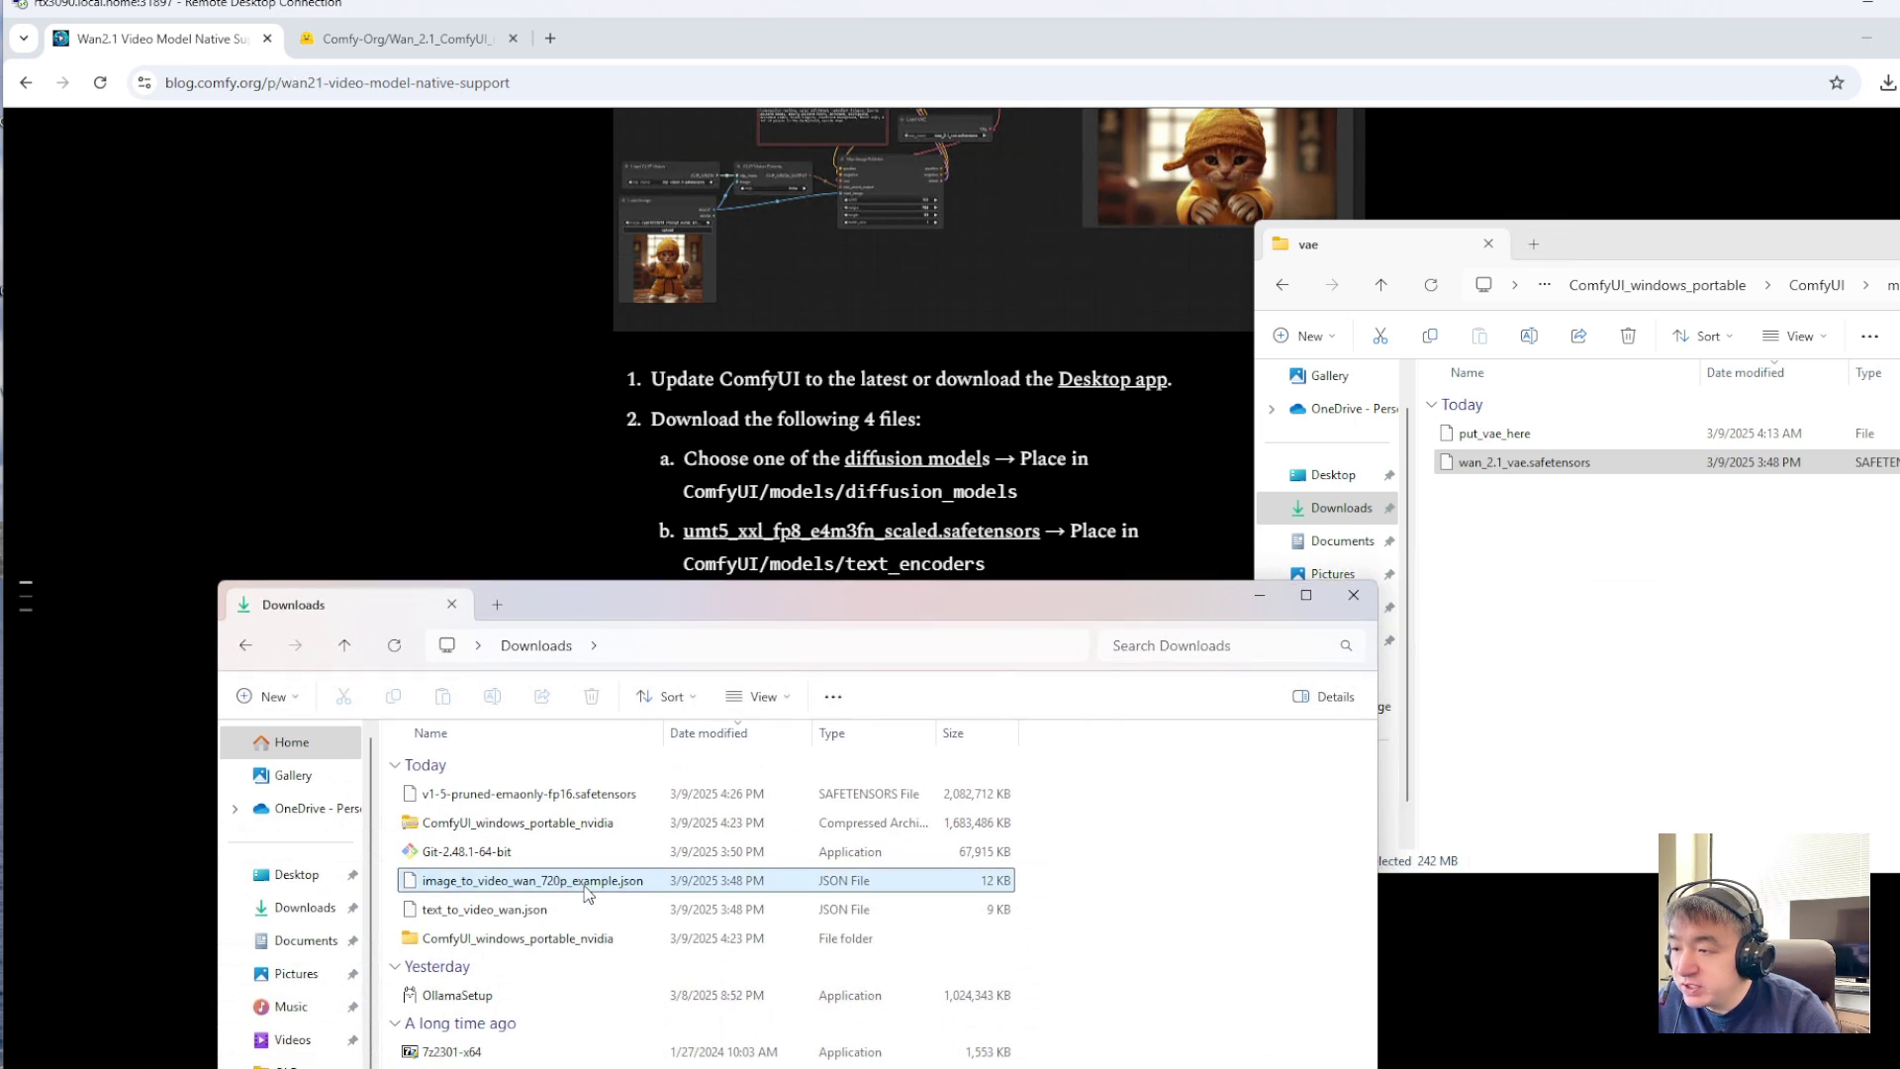
# Open the blog post's linked example workflows on Hugging Face and download text_to_video_wan.json
pyautogui.moveTo(917, 591); pyautogui.dragTo(938, 853)
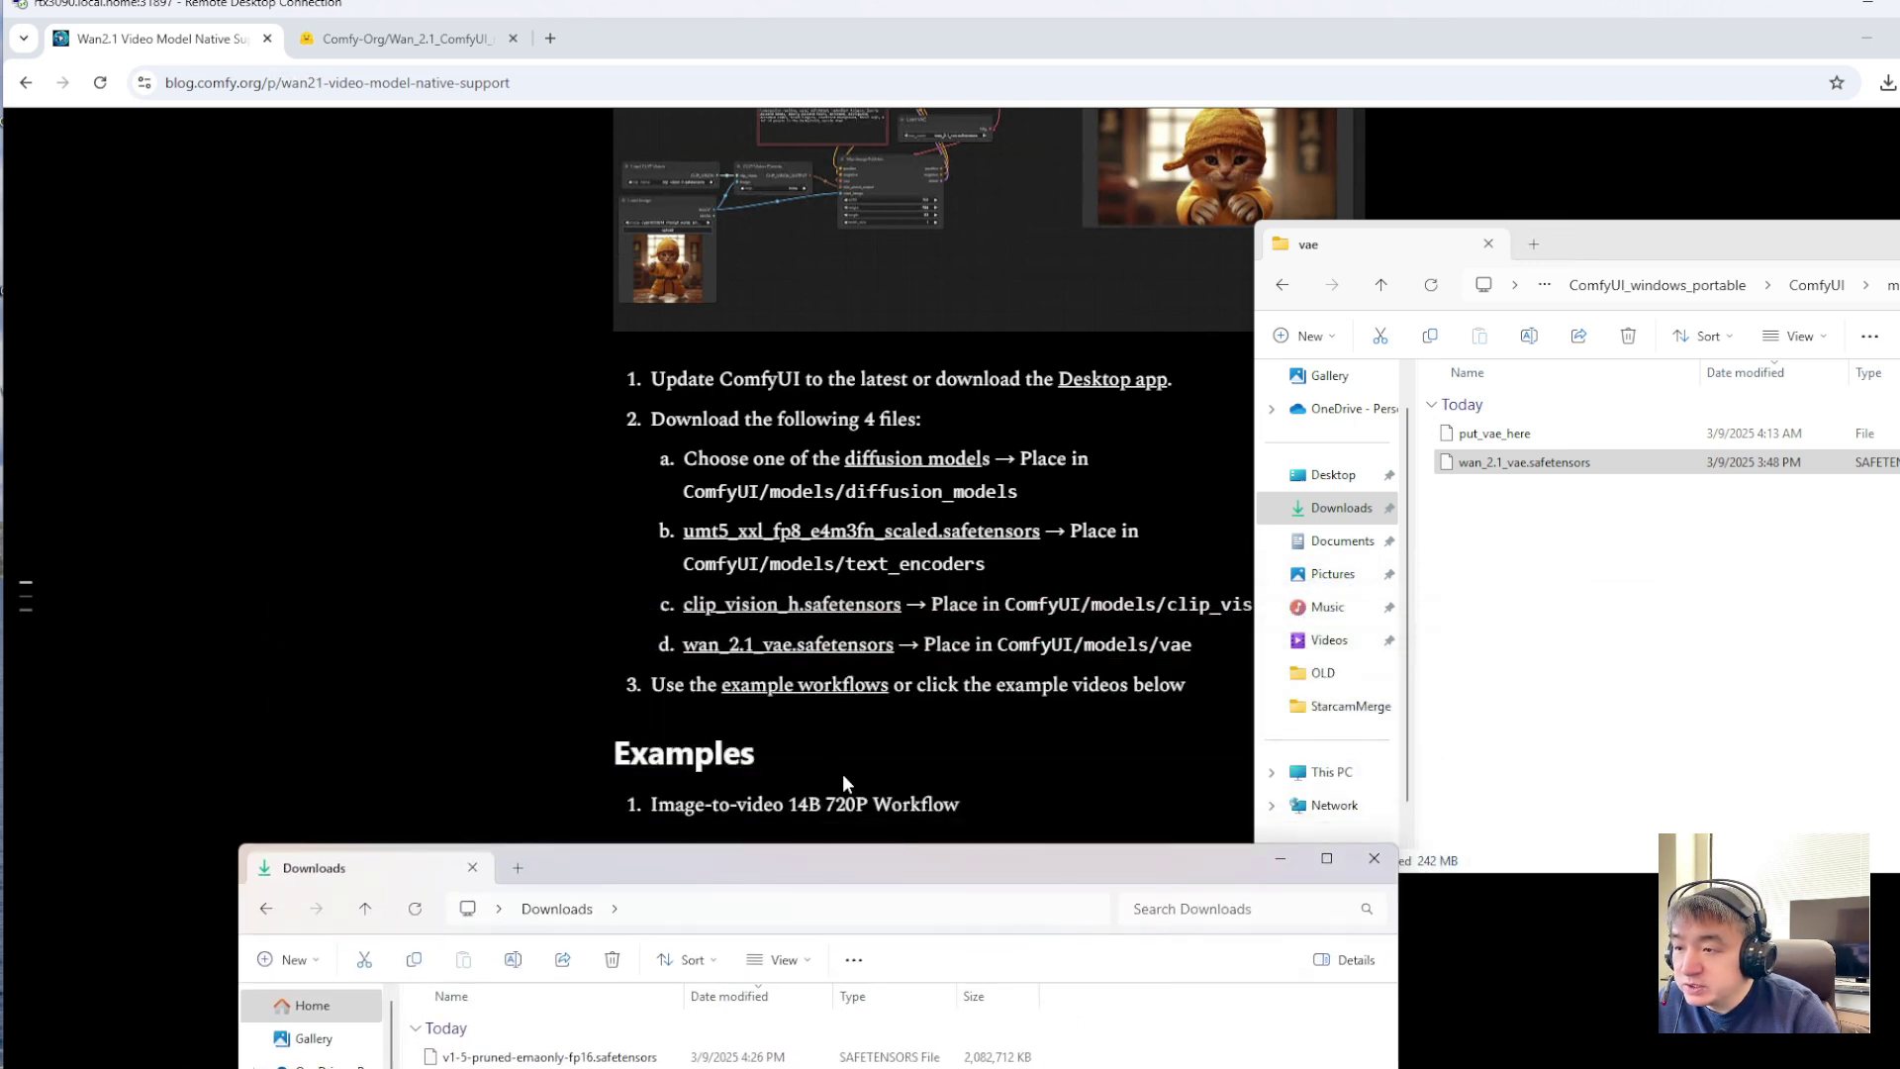
pyautogui.click(830, 692)
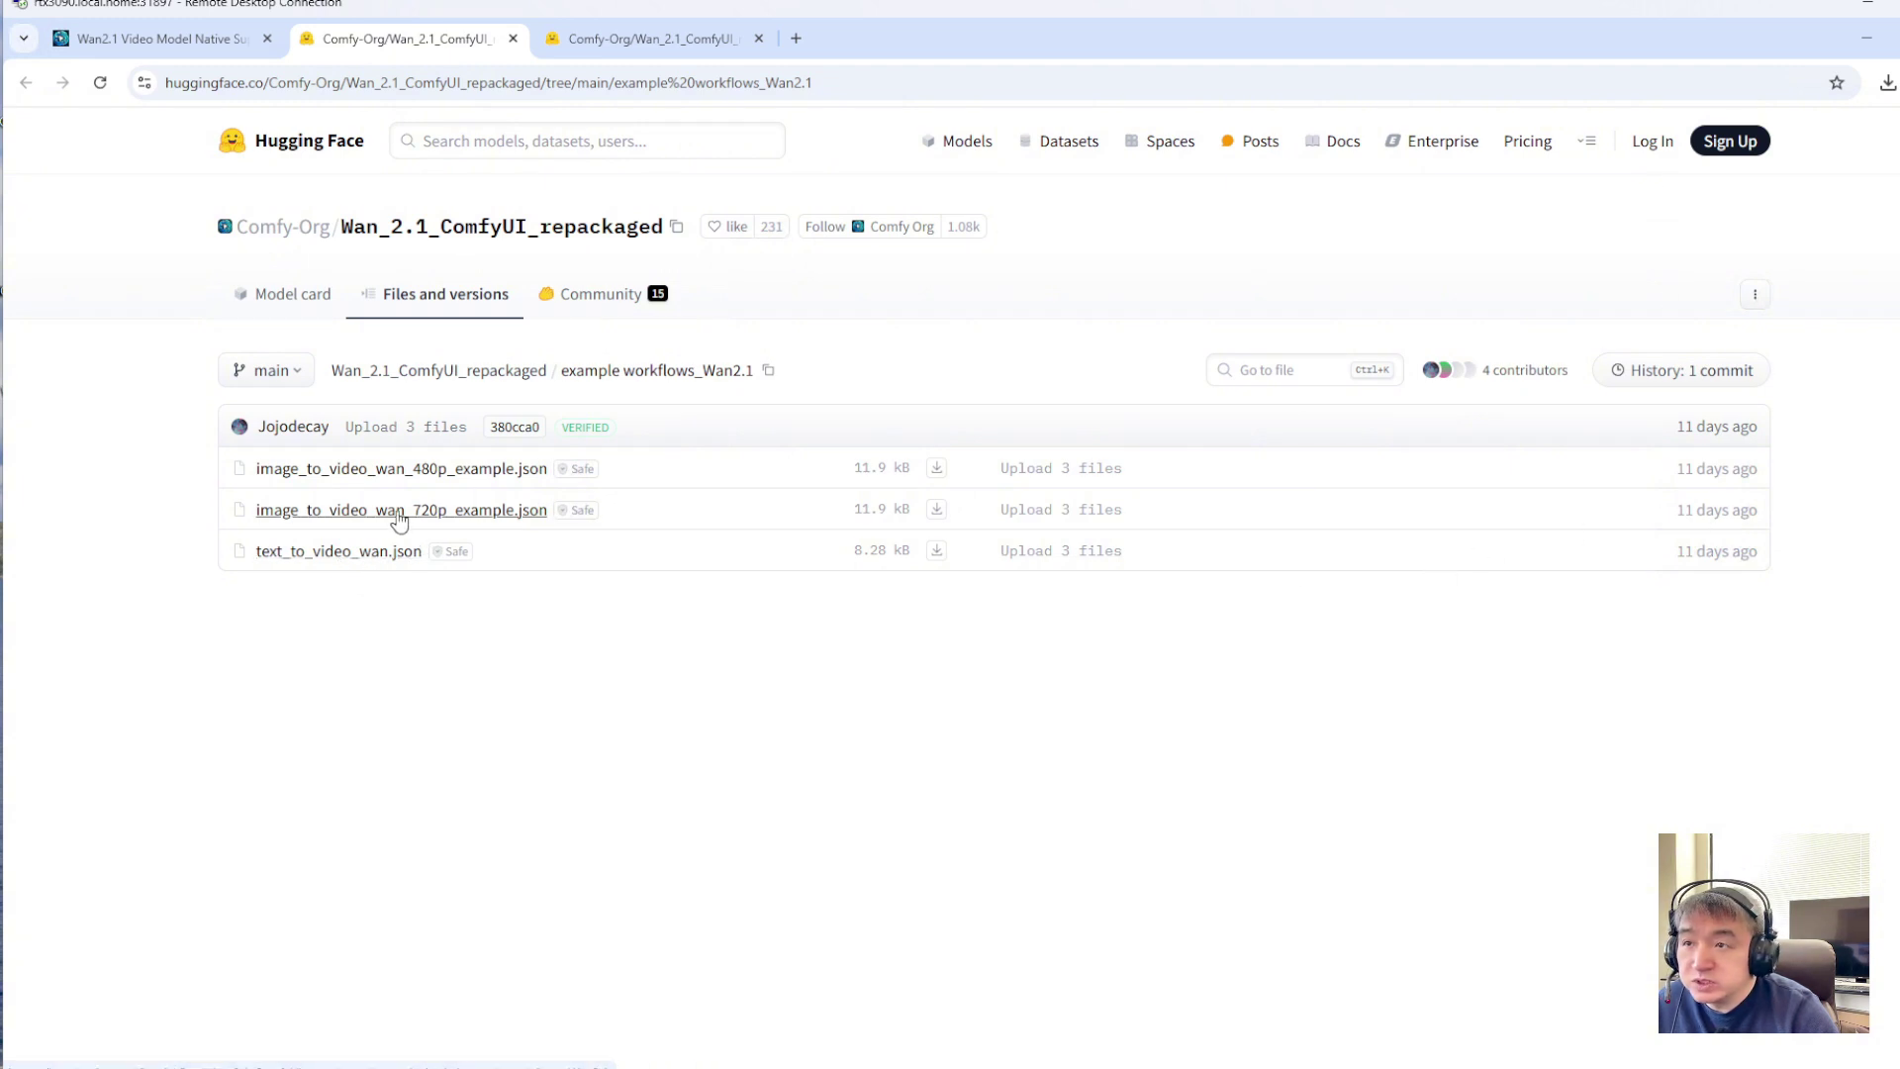
pyautogui.click(377, 560)
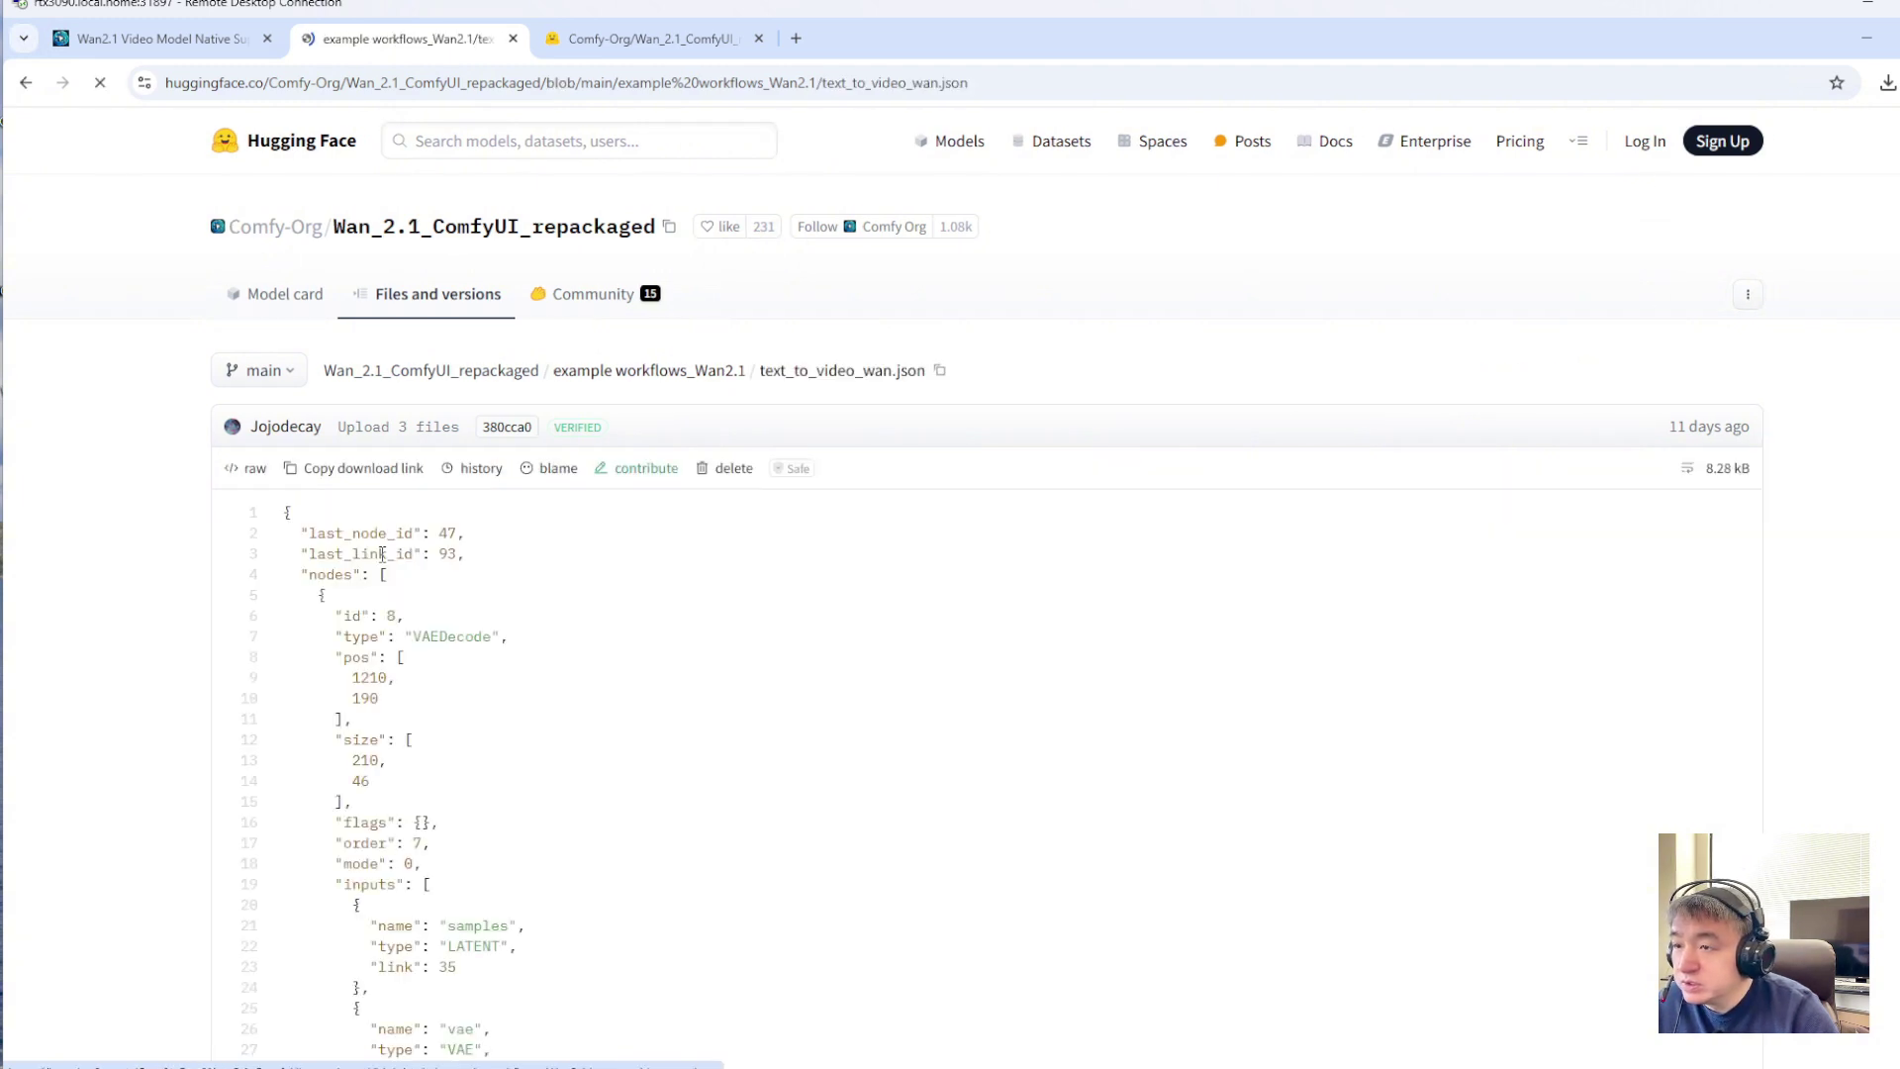
pyautogui.hotkey('alt', 'Left')
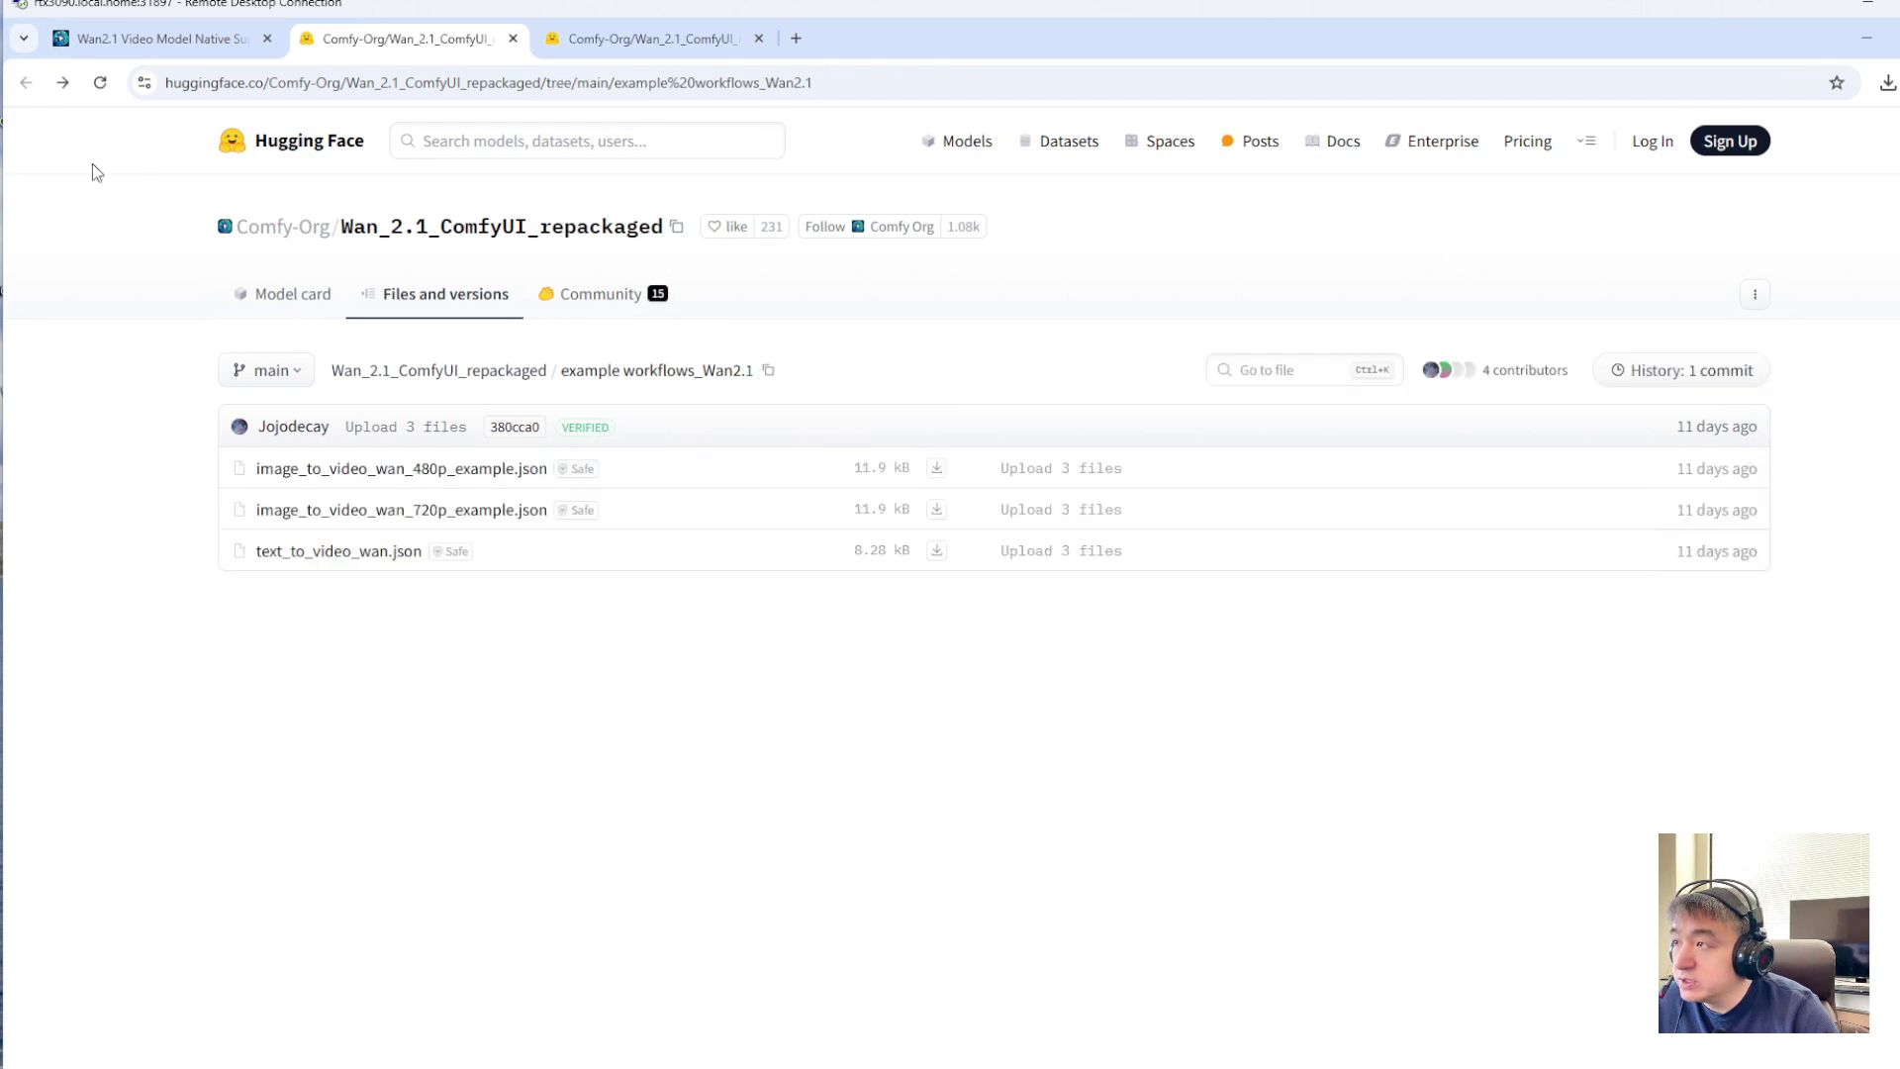
pyautogui.click(937, 553)
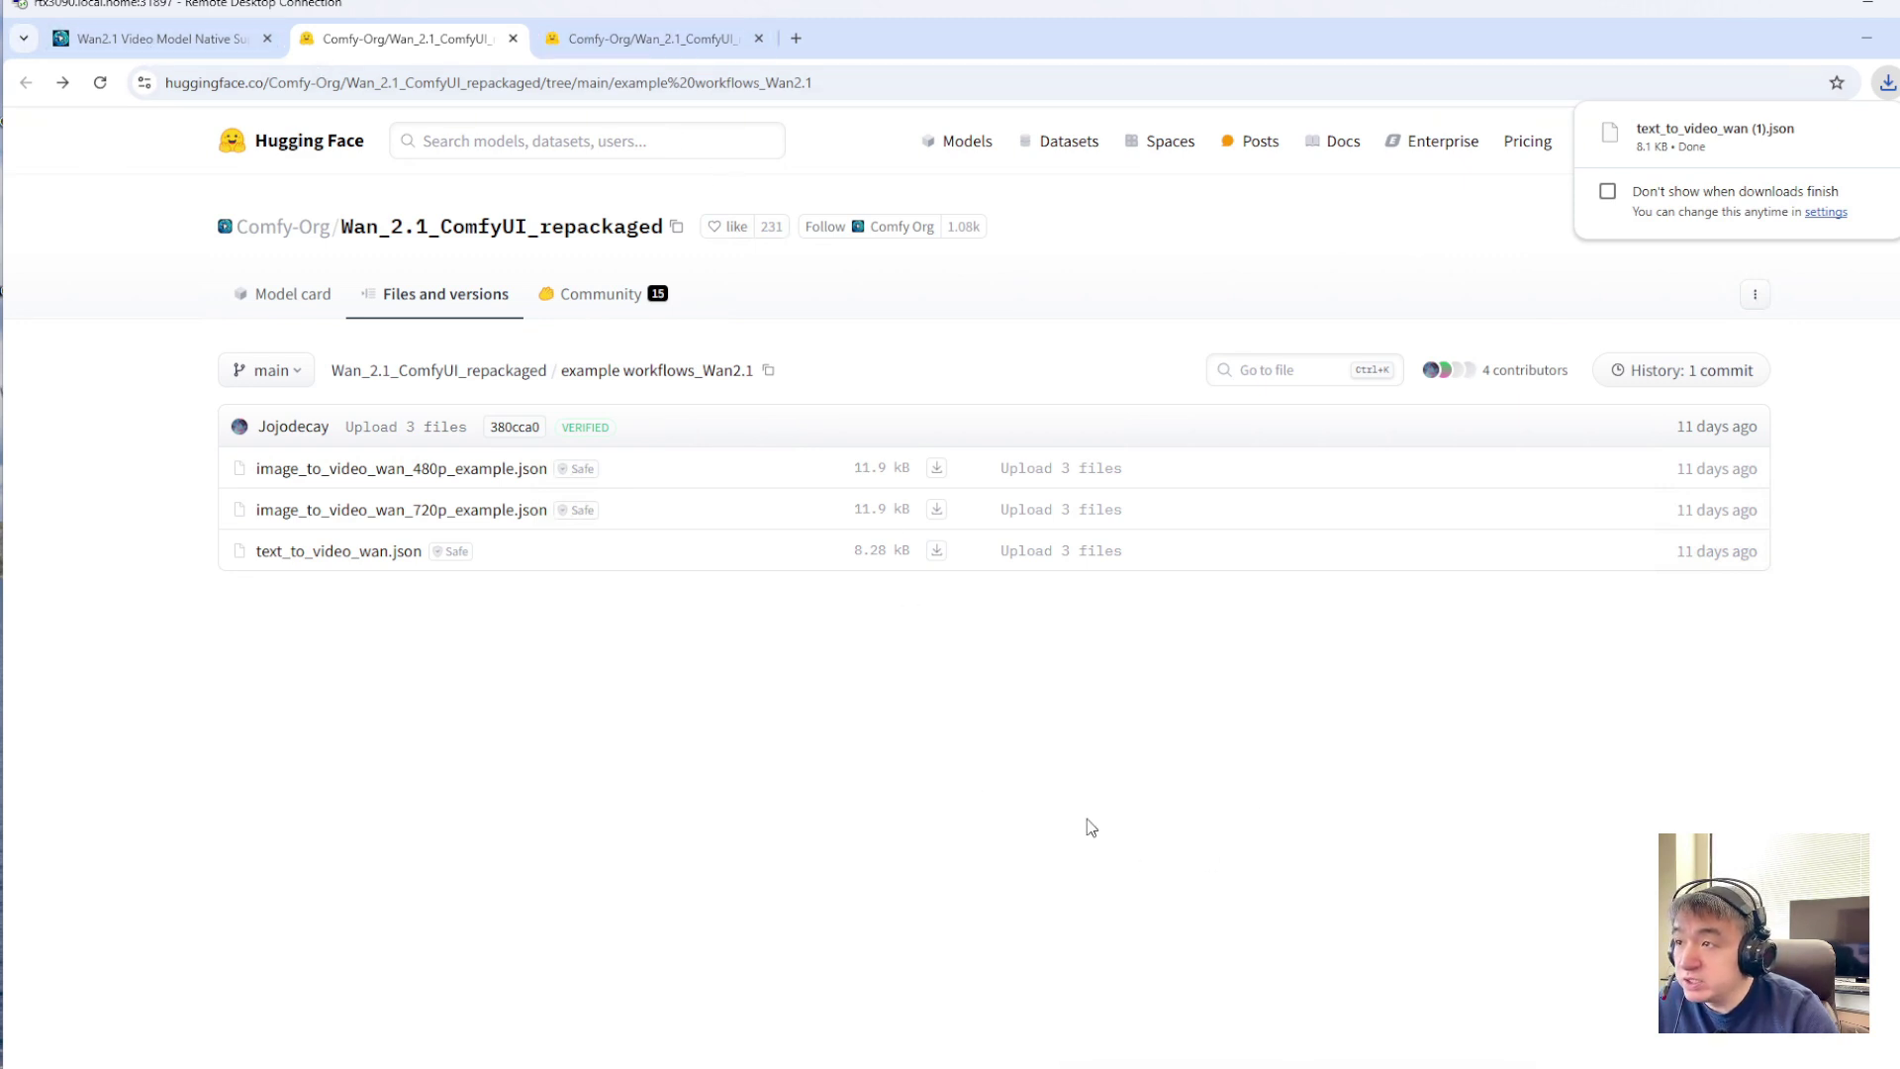
# Switch to the Edge window holding ComfyUI and reload 127.0.0.1:8188
pyautogui.moveTo(1291, 1066)
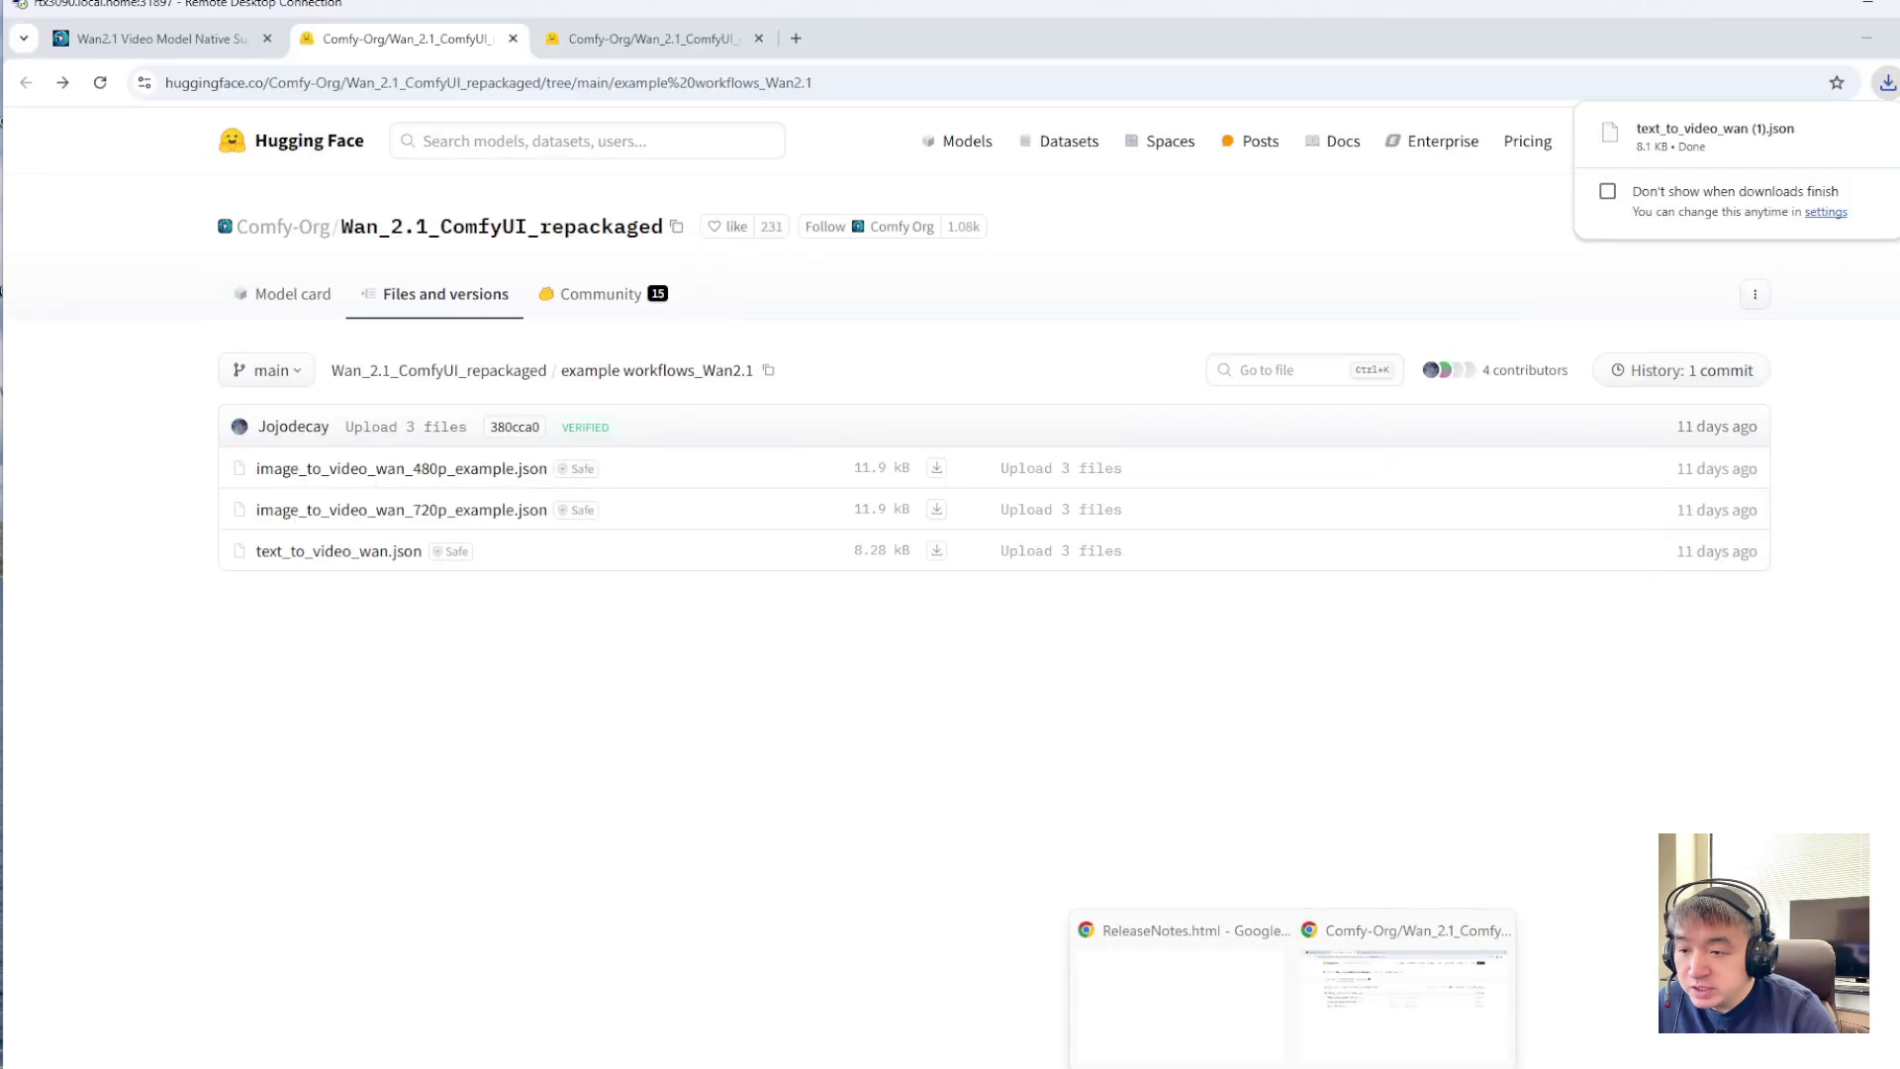
pyautogui.click(600, 40)
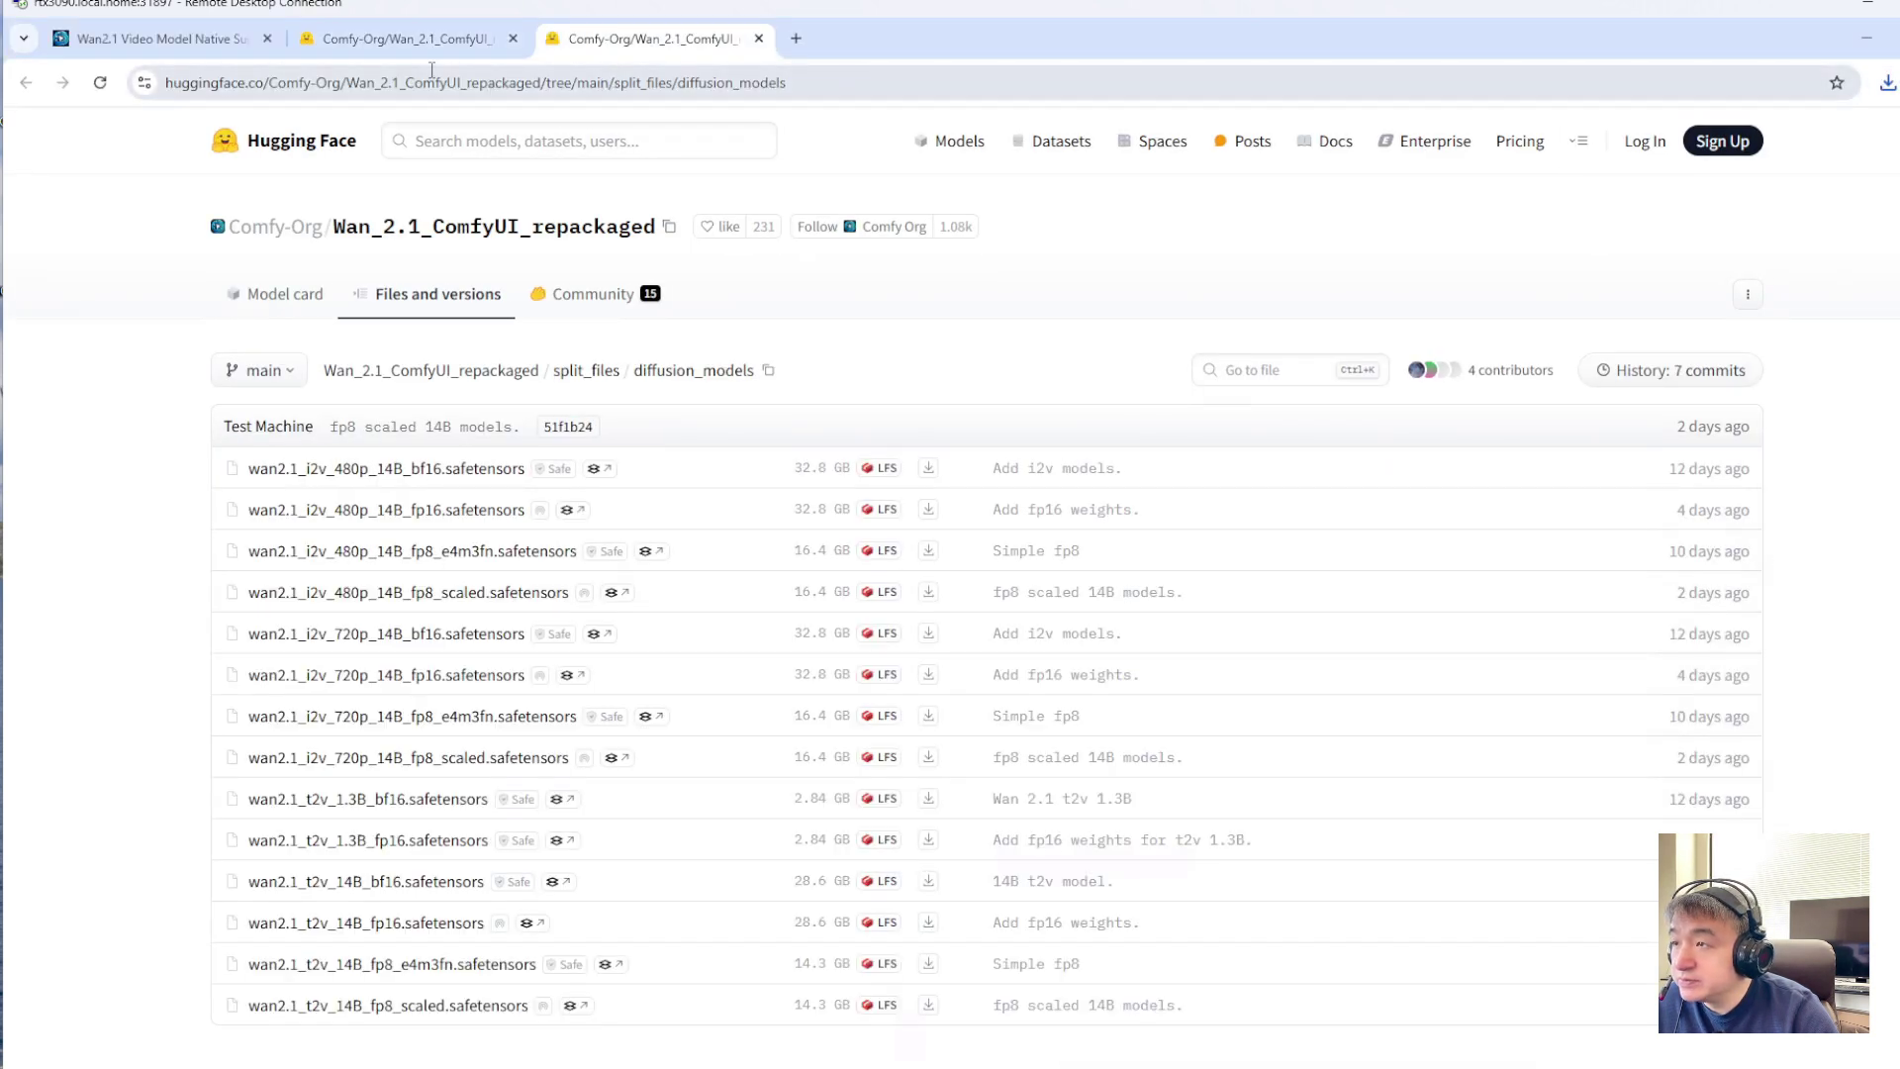
pyautogui.click(405, 38)
pyautogui.click(159, 38)
pyautogui.doubleClick(846, 40)
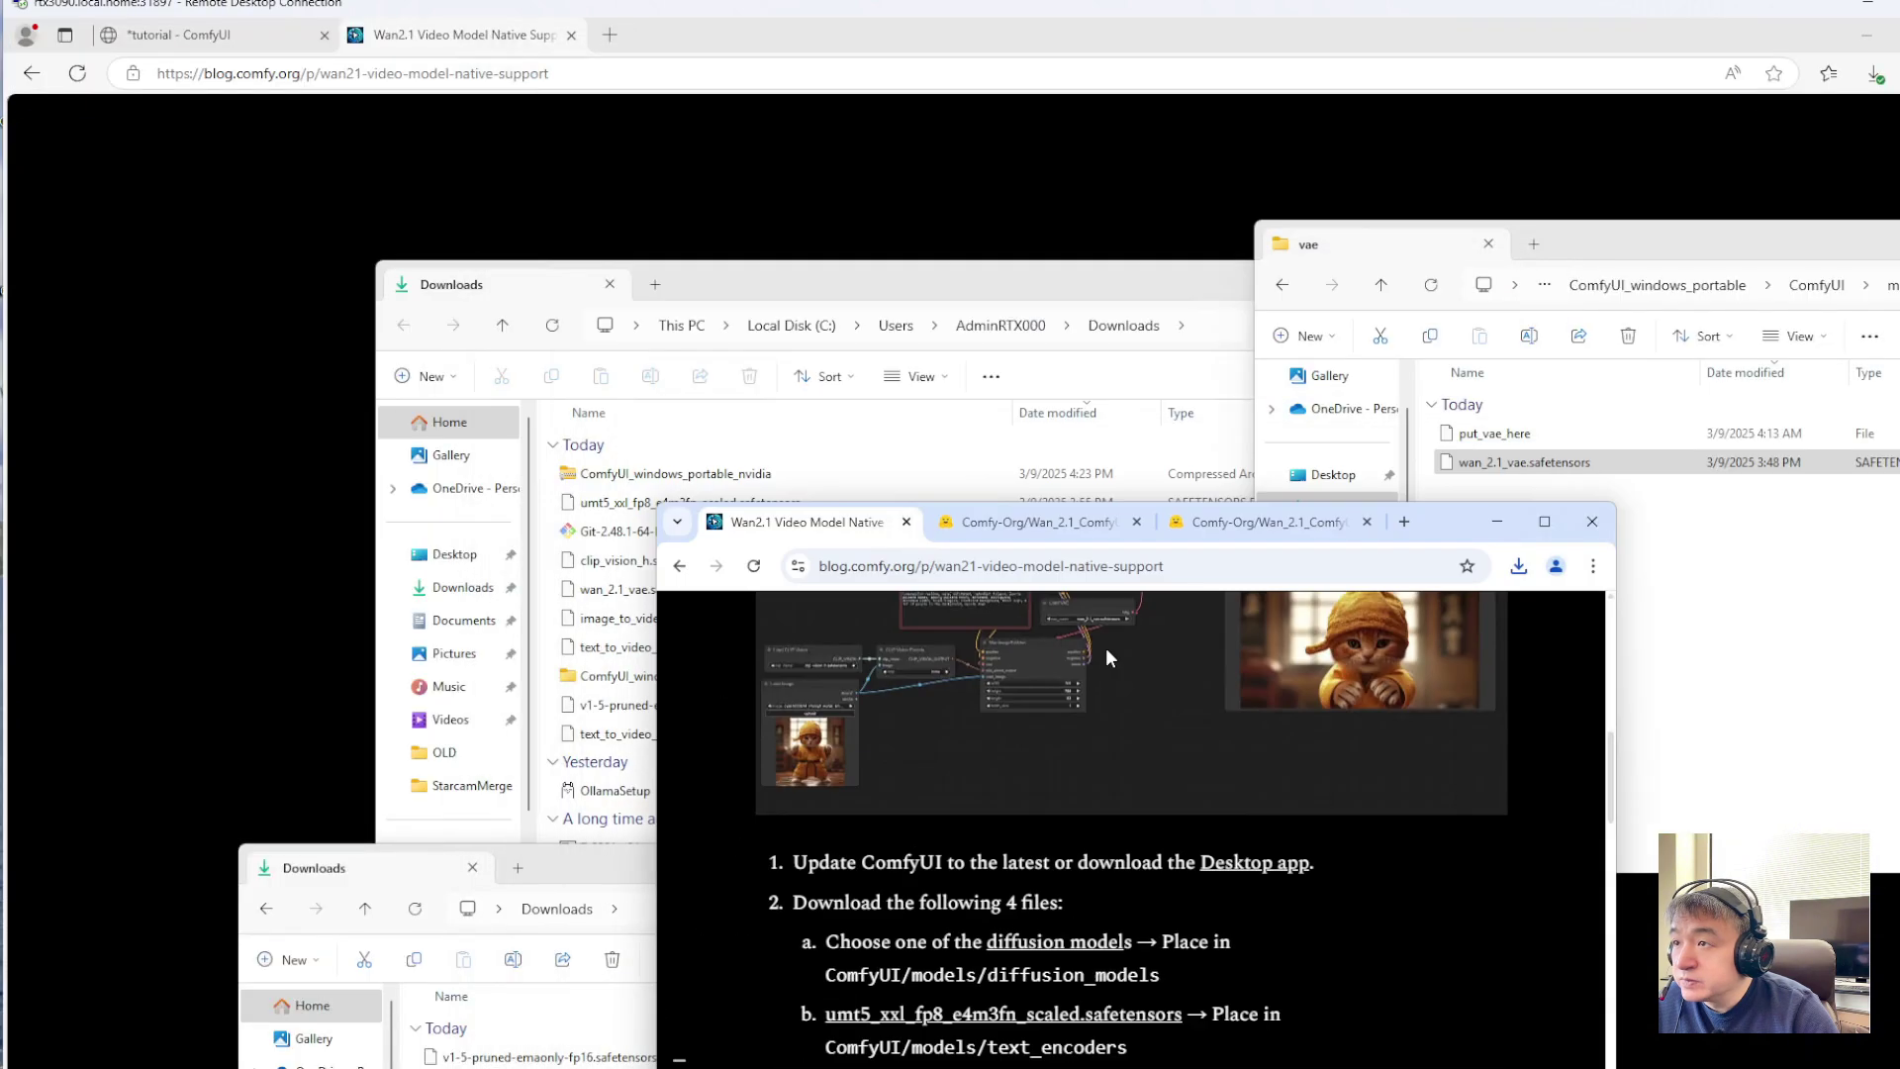
pyautogui.click(339, 200)
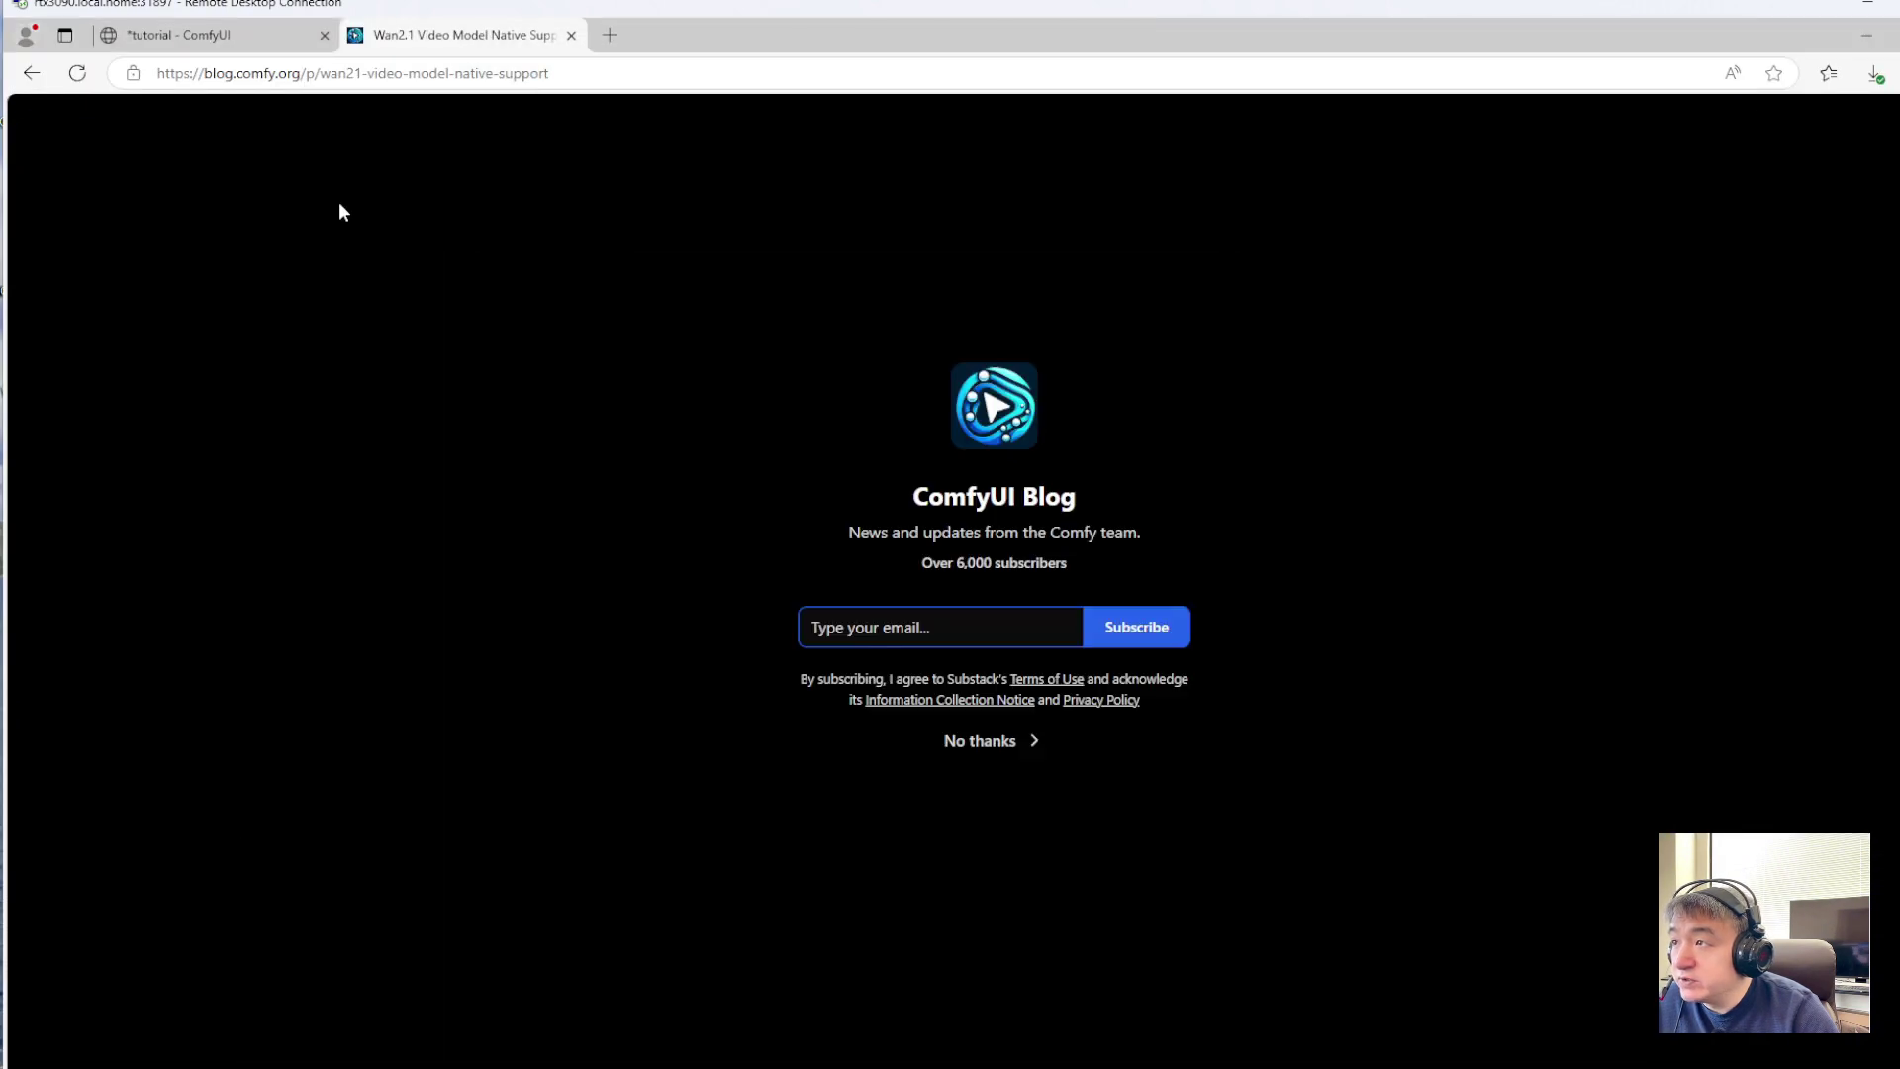
pyautogui.click(227, 41)
pyautogui.click(286, 75)
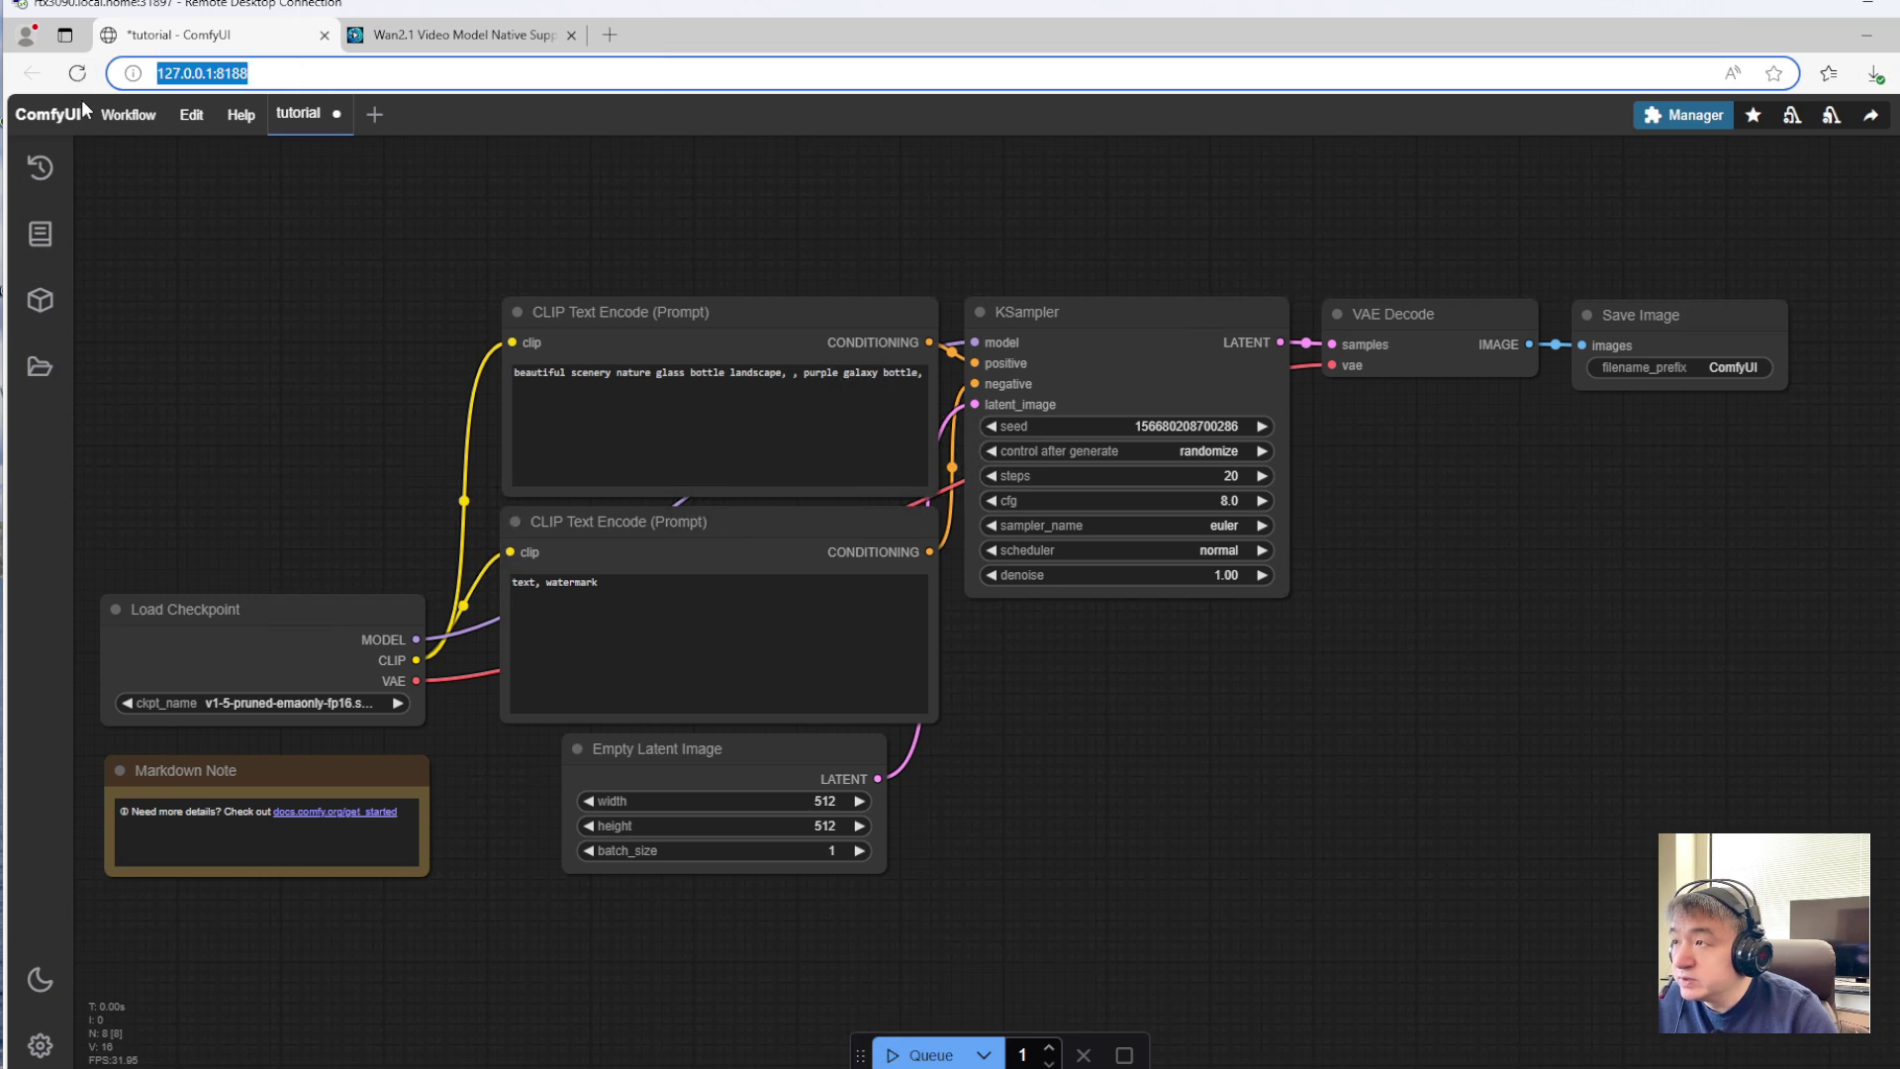
pyautogui.press('Return')
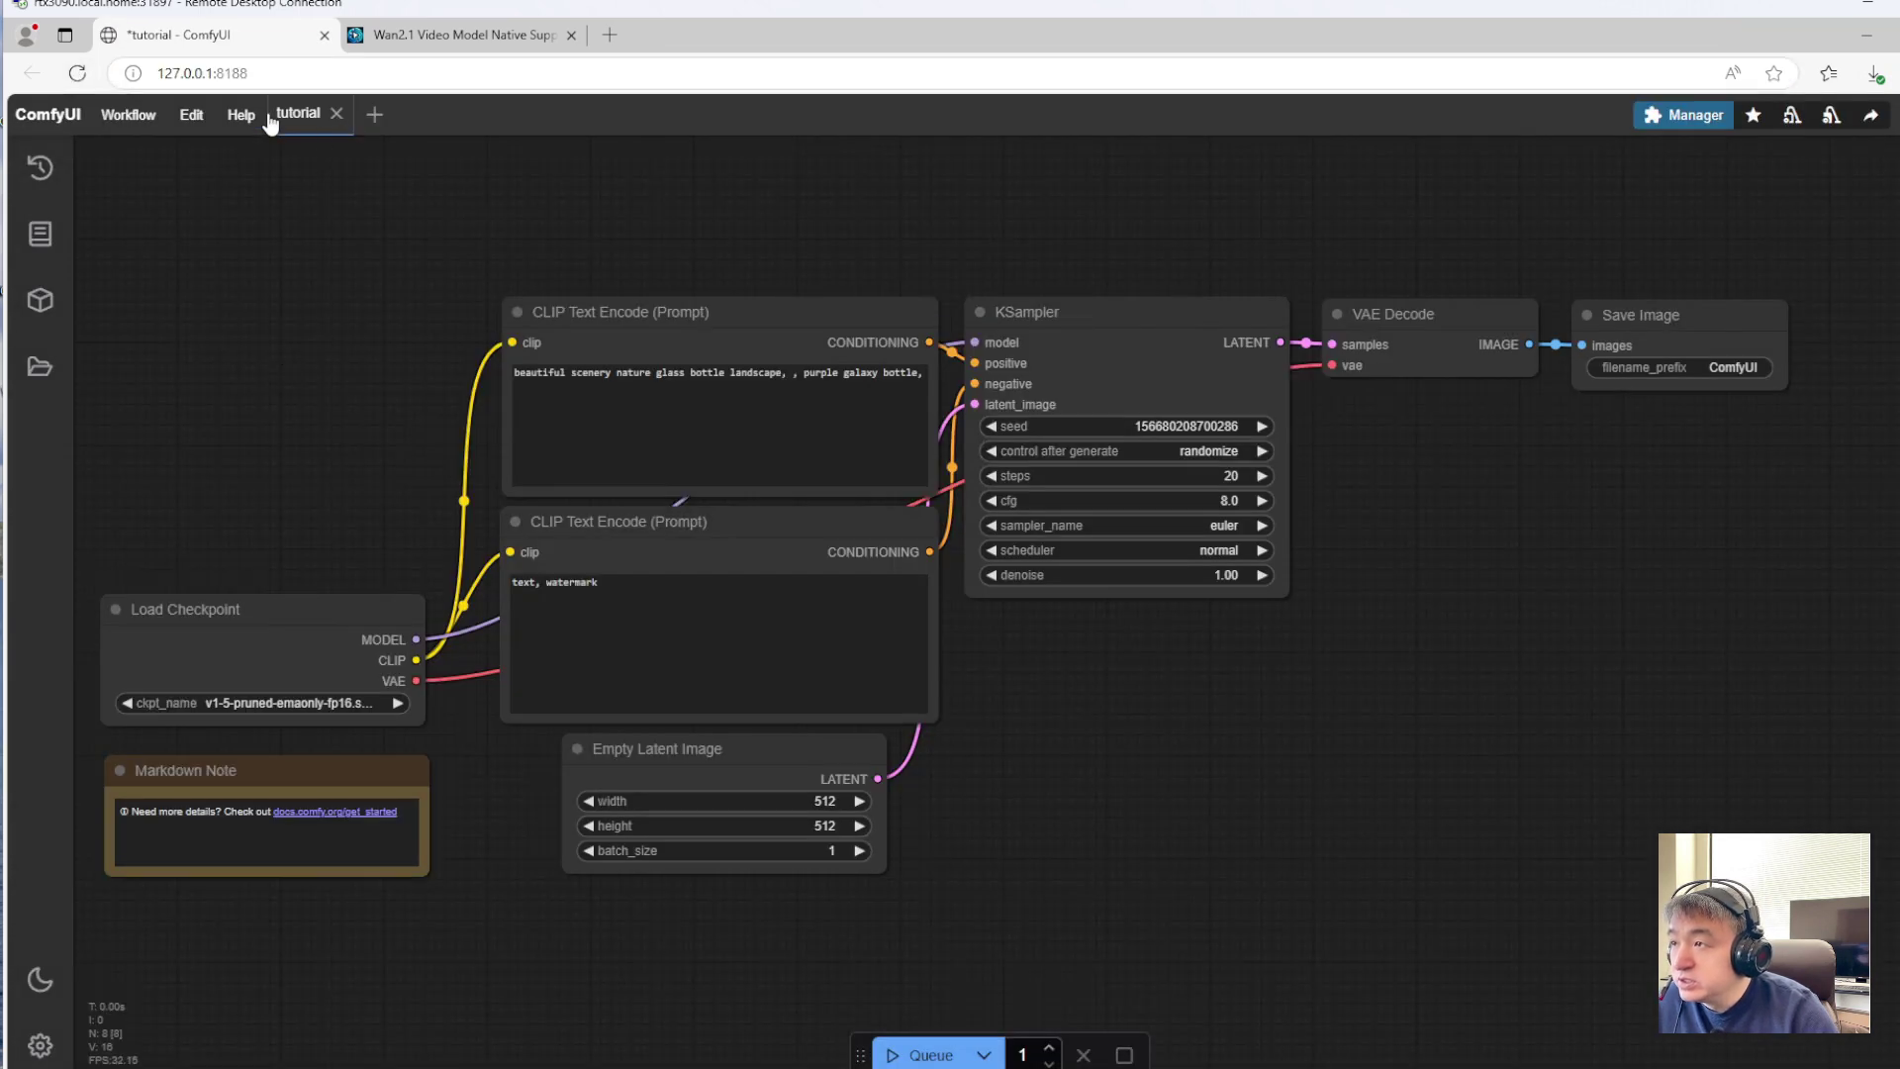
# Open the text_to_video_wan.json workflow from the Downloads folder in ComfyUI
pyautogui.click(194, 119)
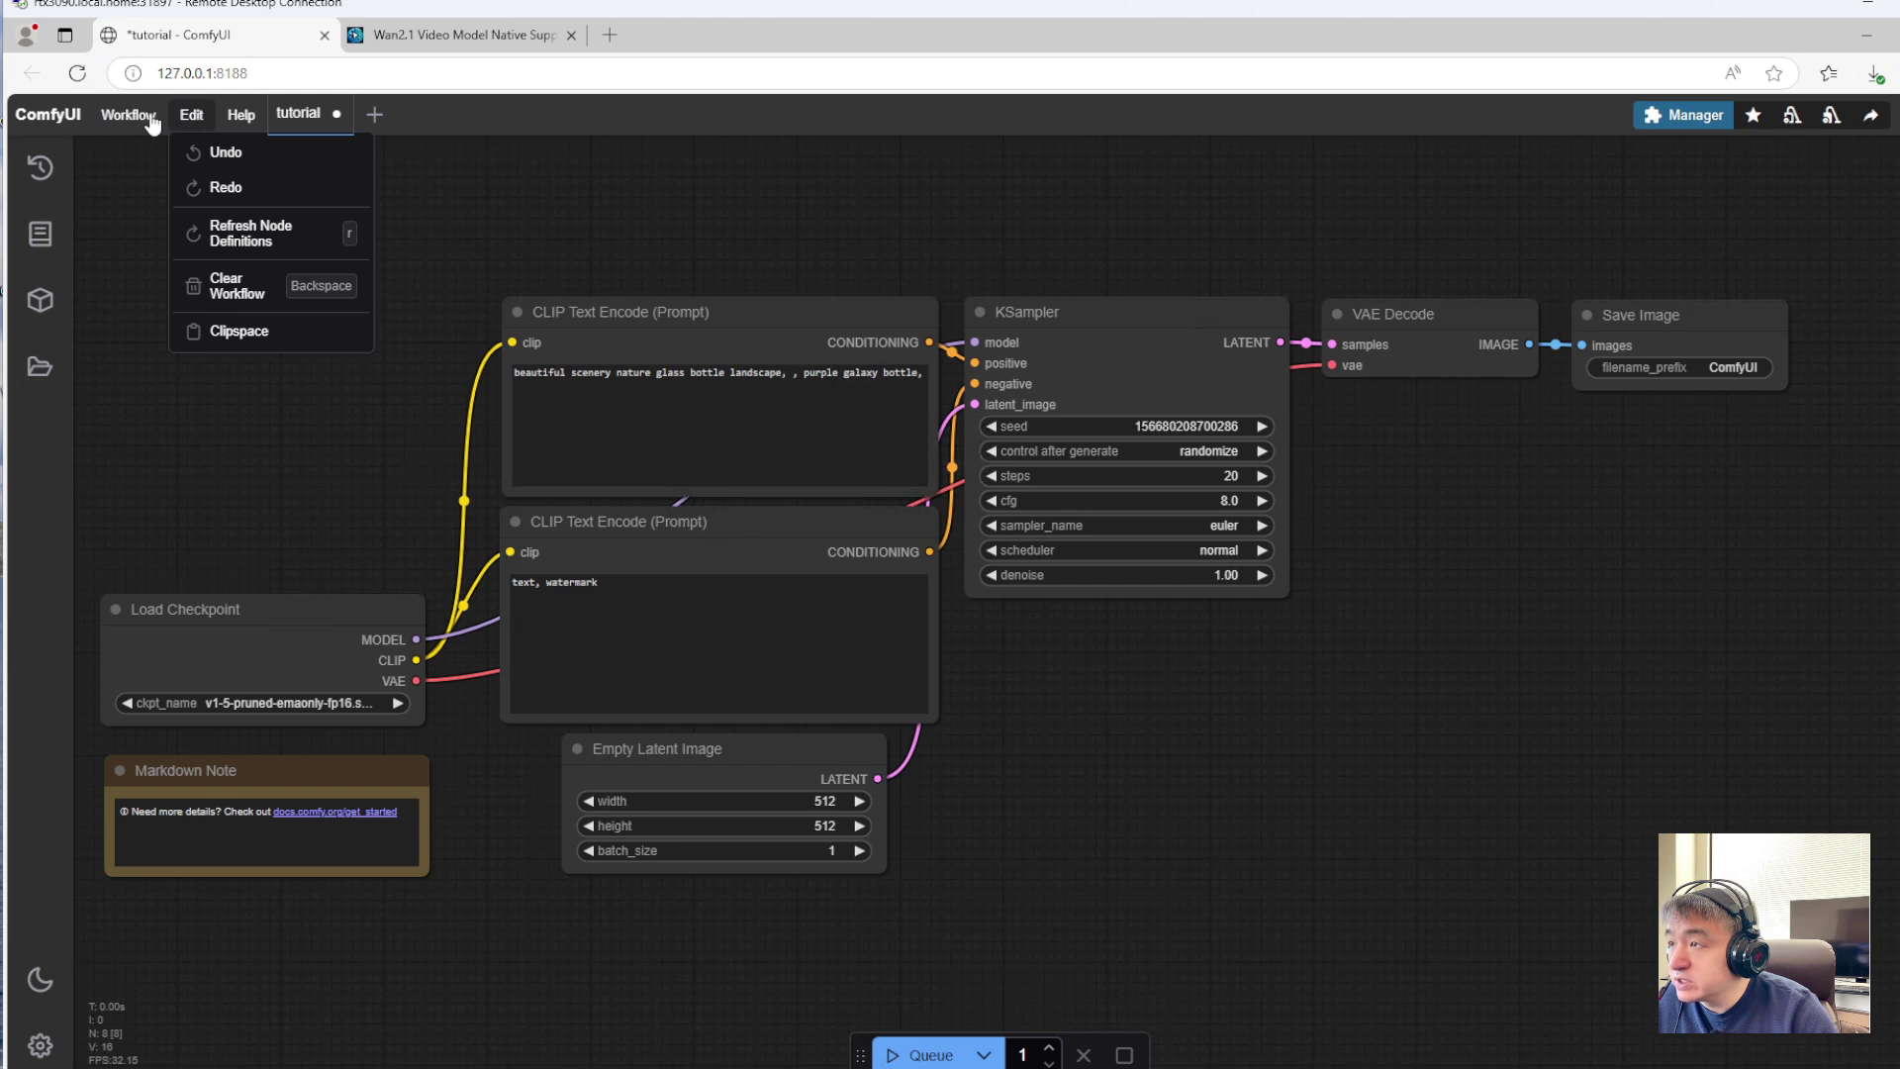
pyautogui.click(152, 119)
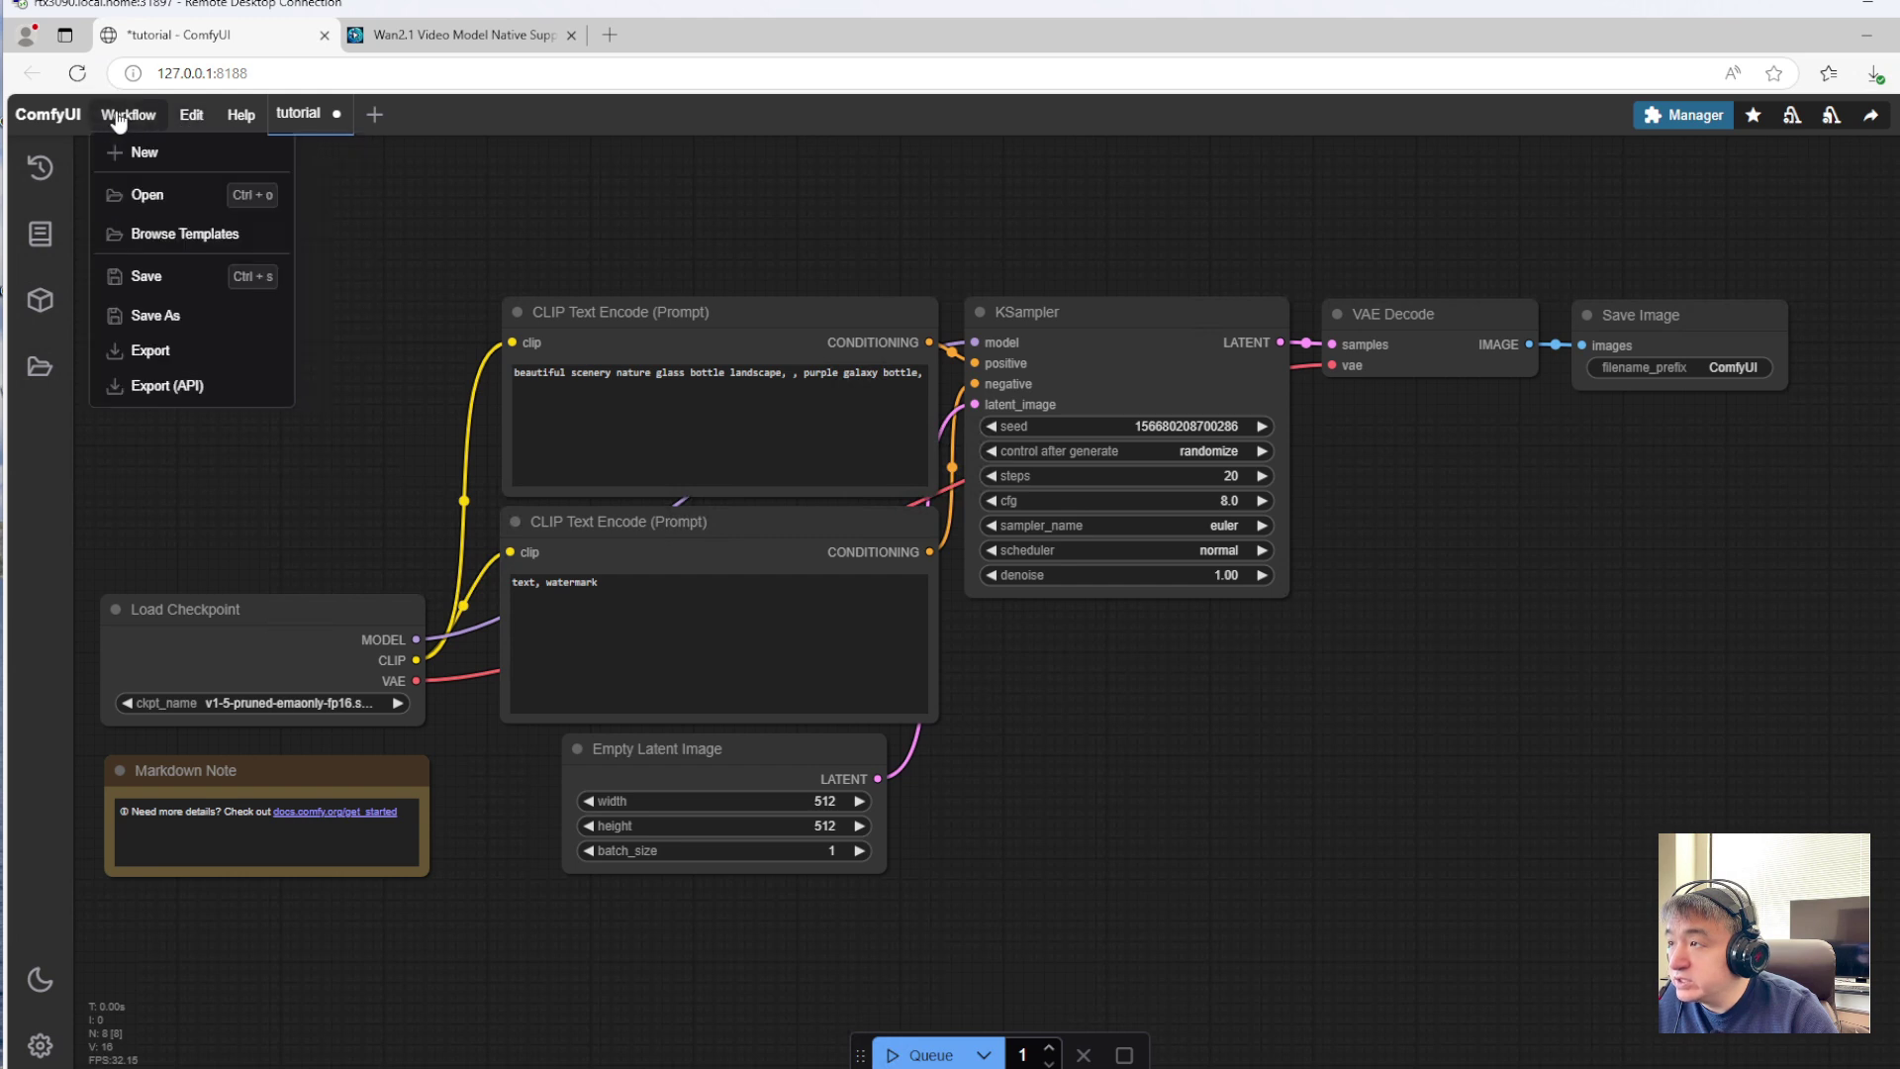
pyautogui.click(148, 196)
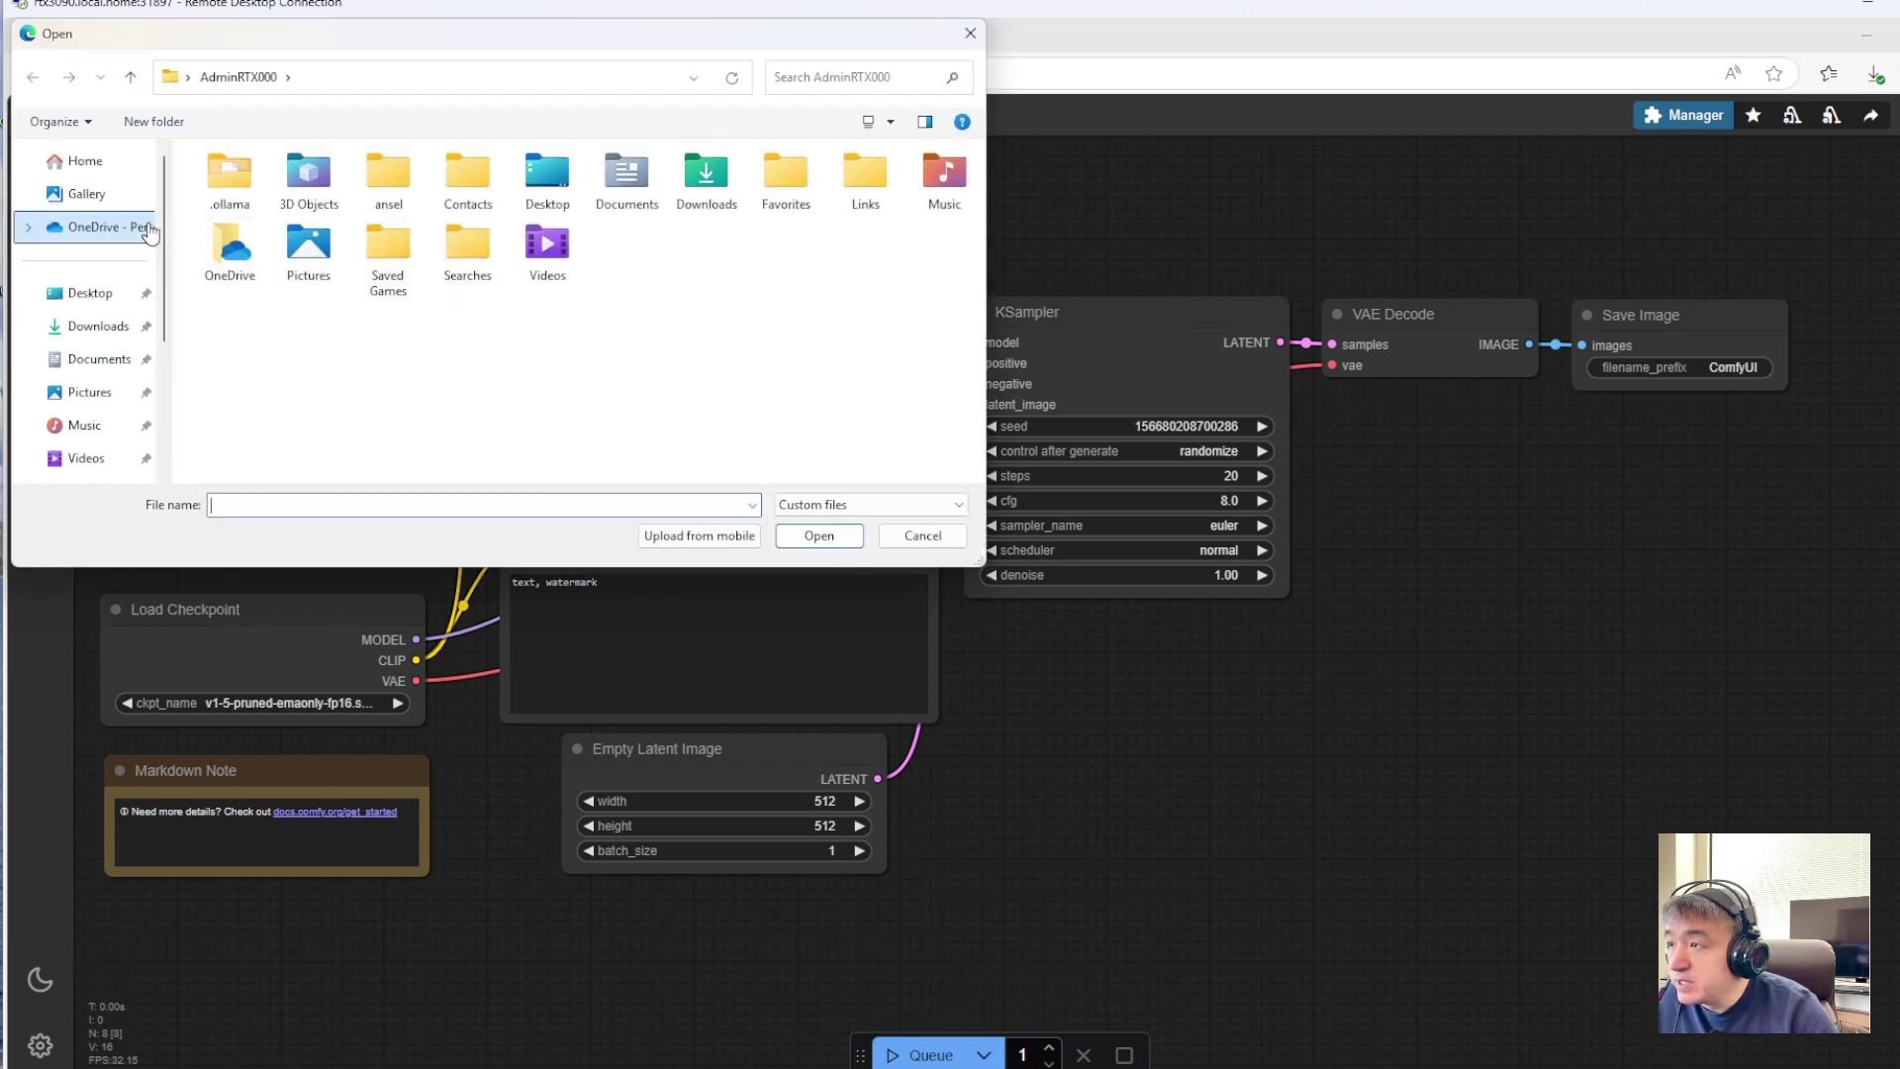
pyautogui.click(94, 326)
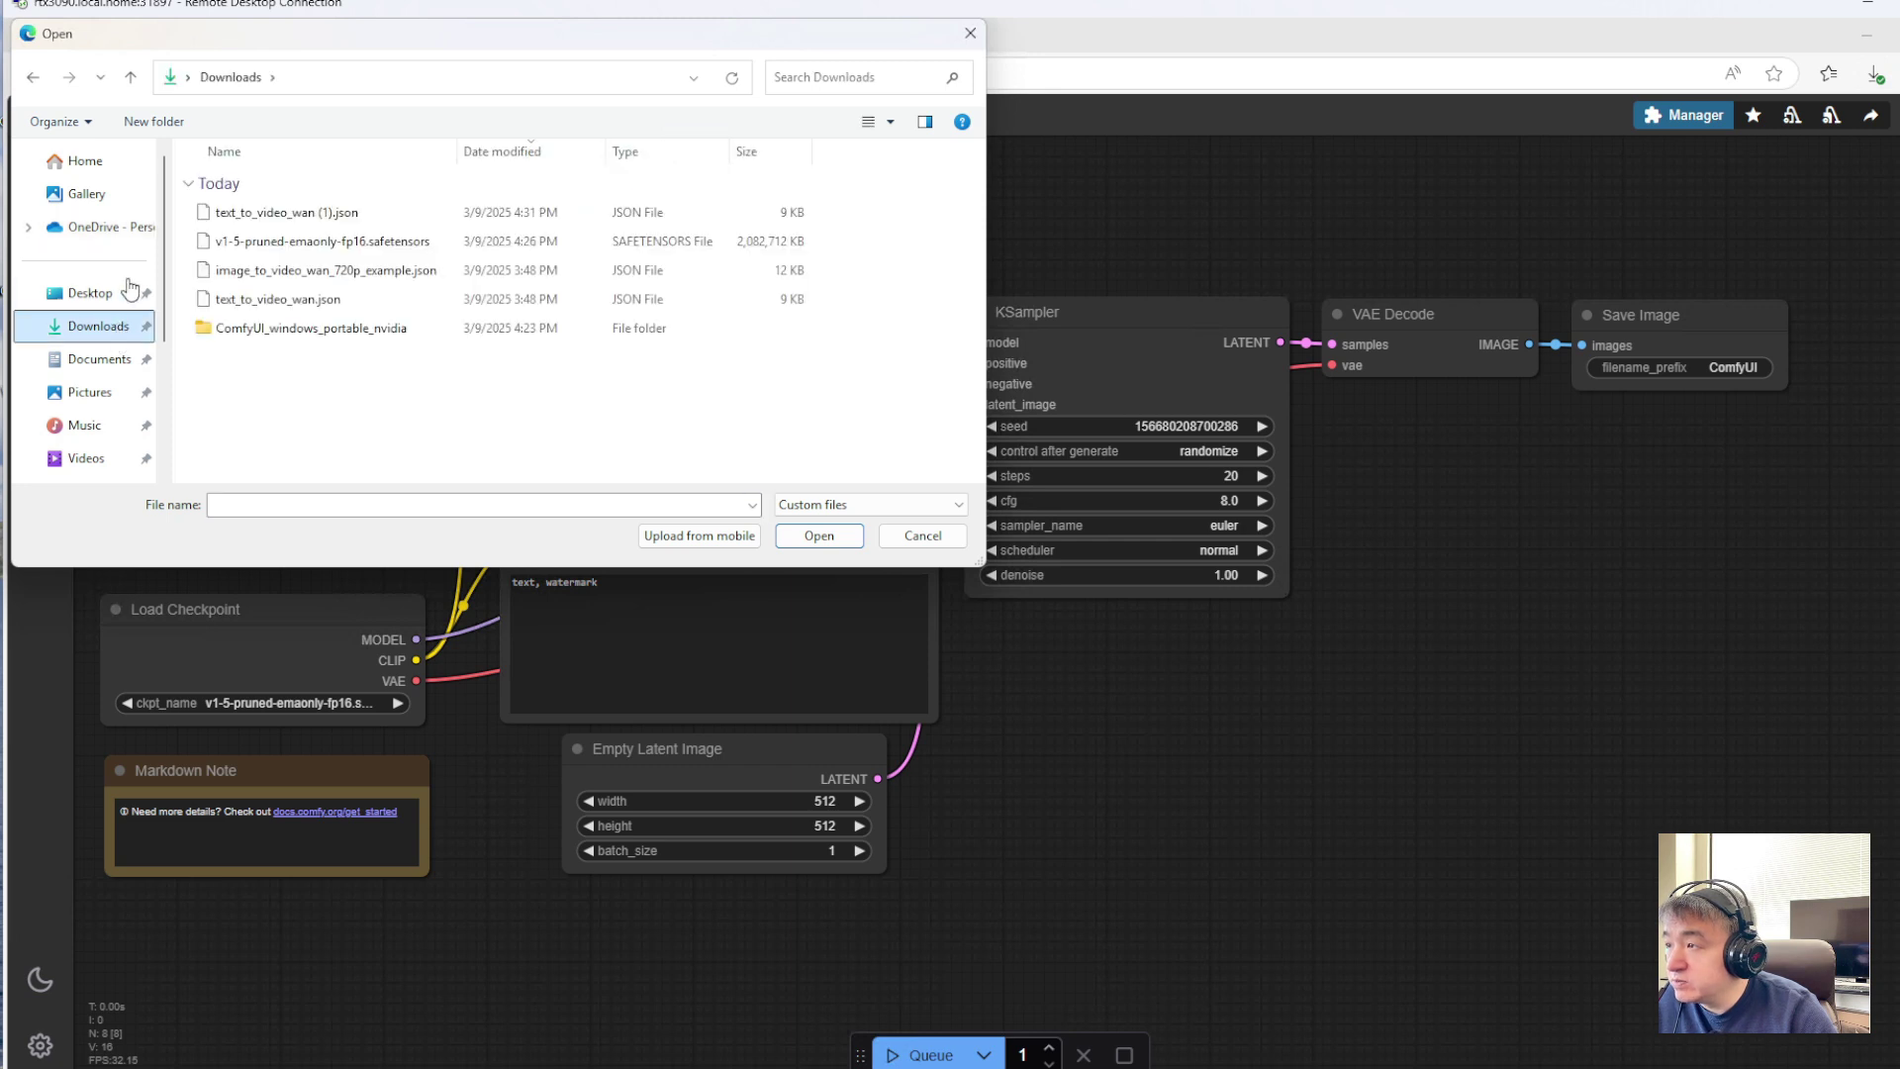
pyautogui.click(287, 214)
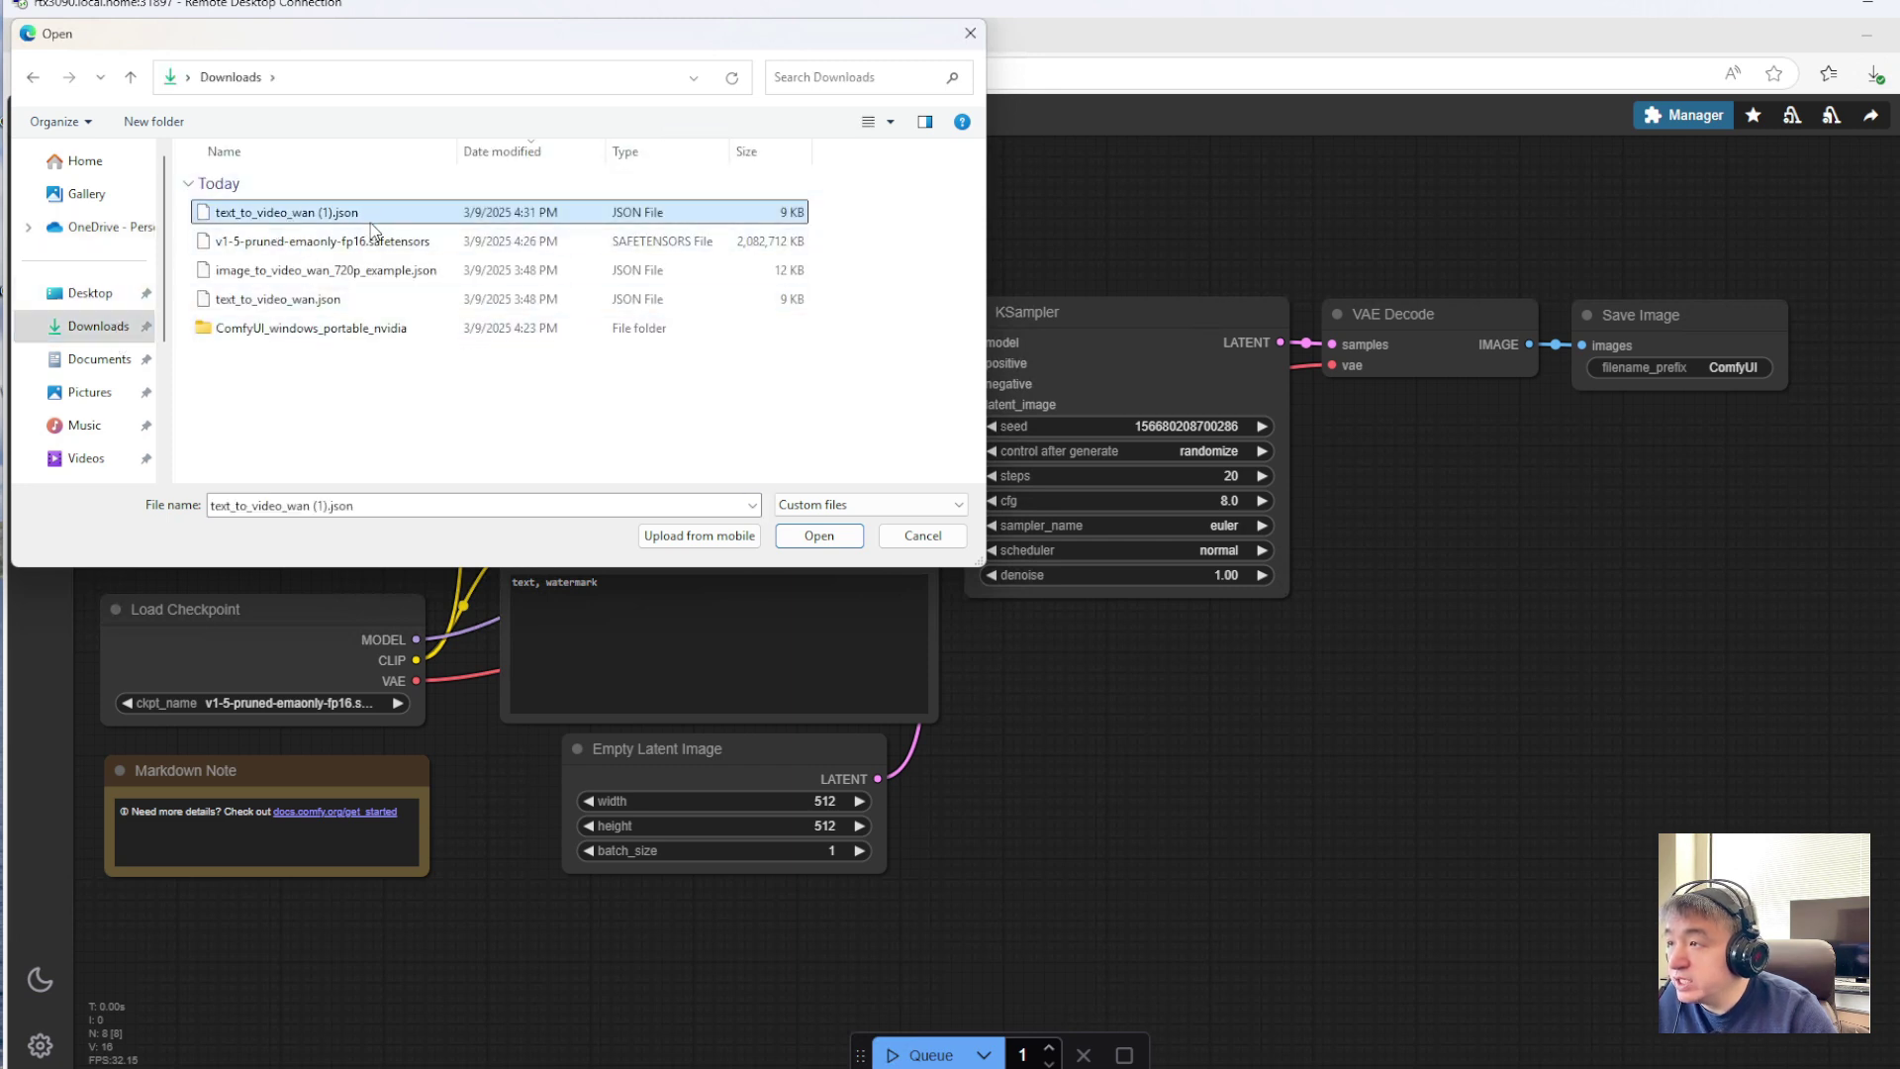
pyautogui.click(297, 299)
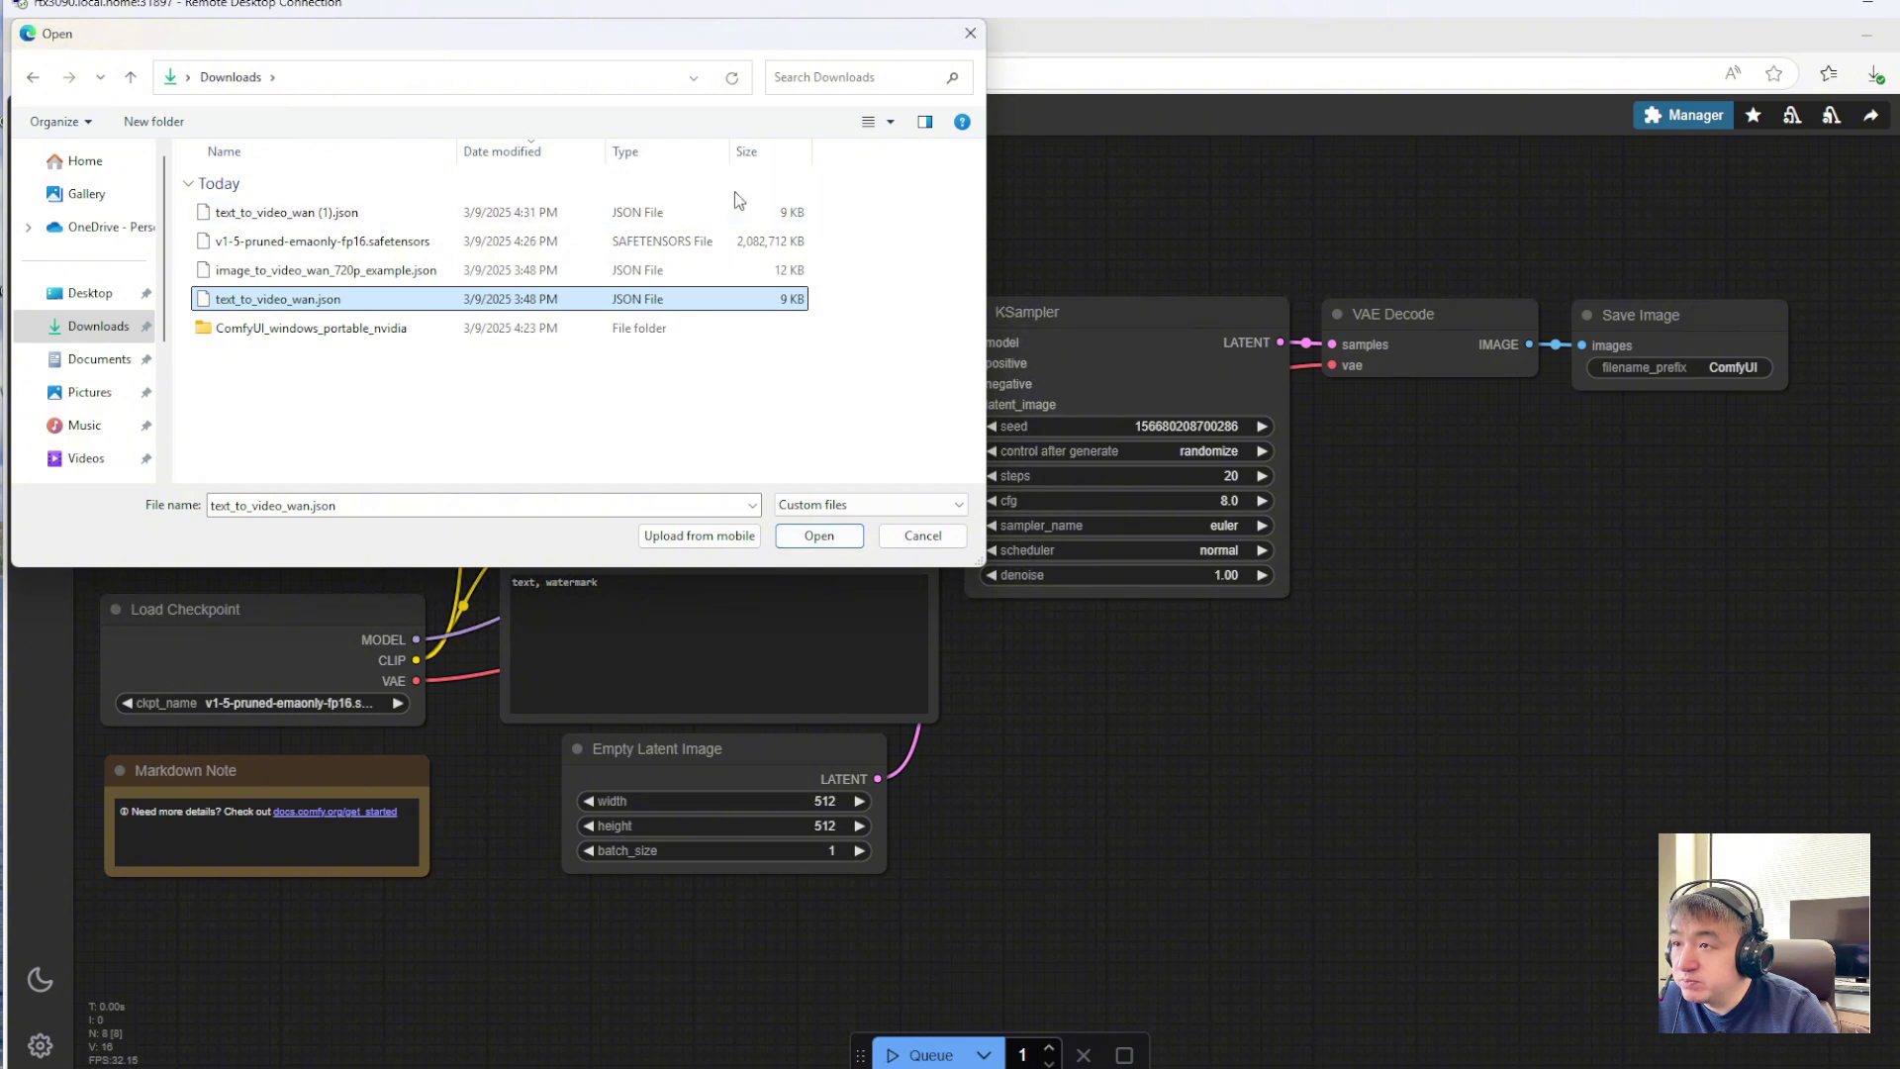
pyautogui.click(819, 536)
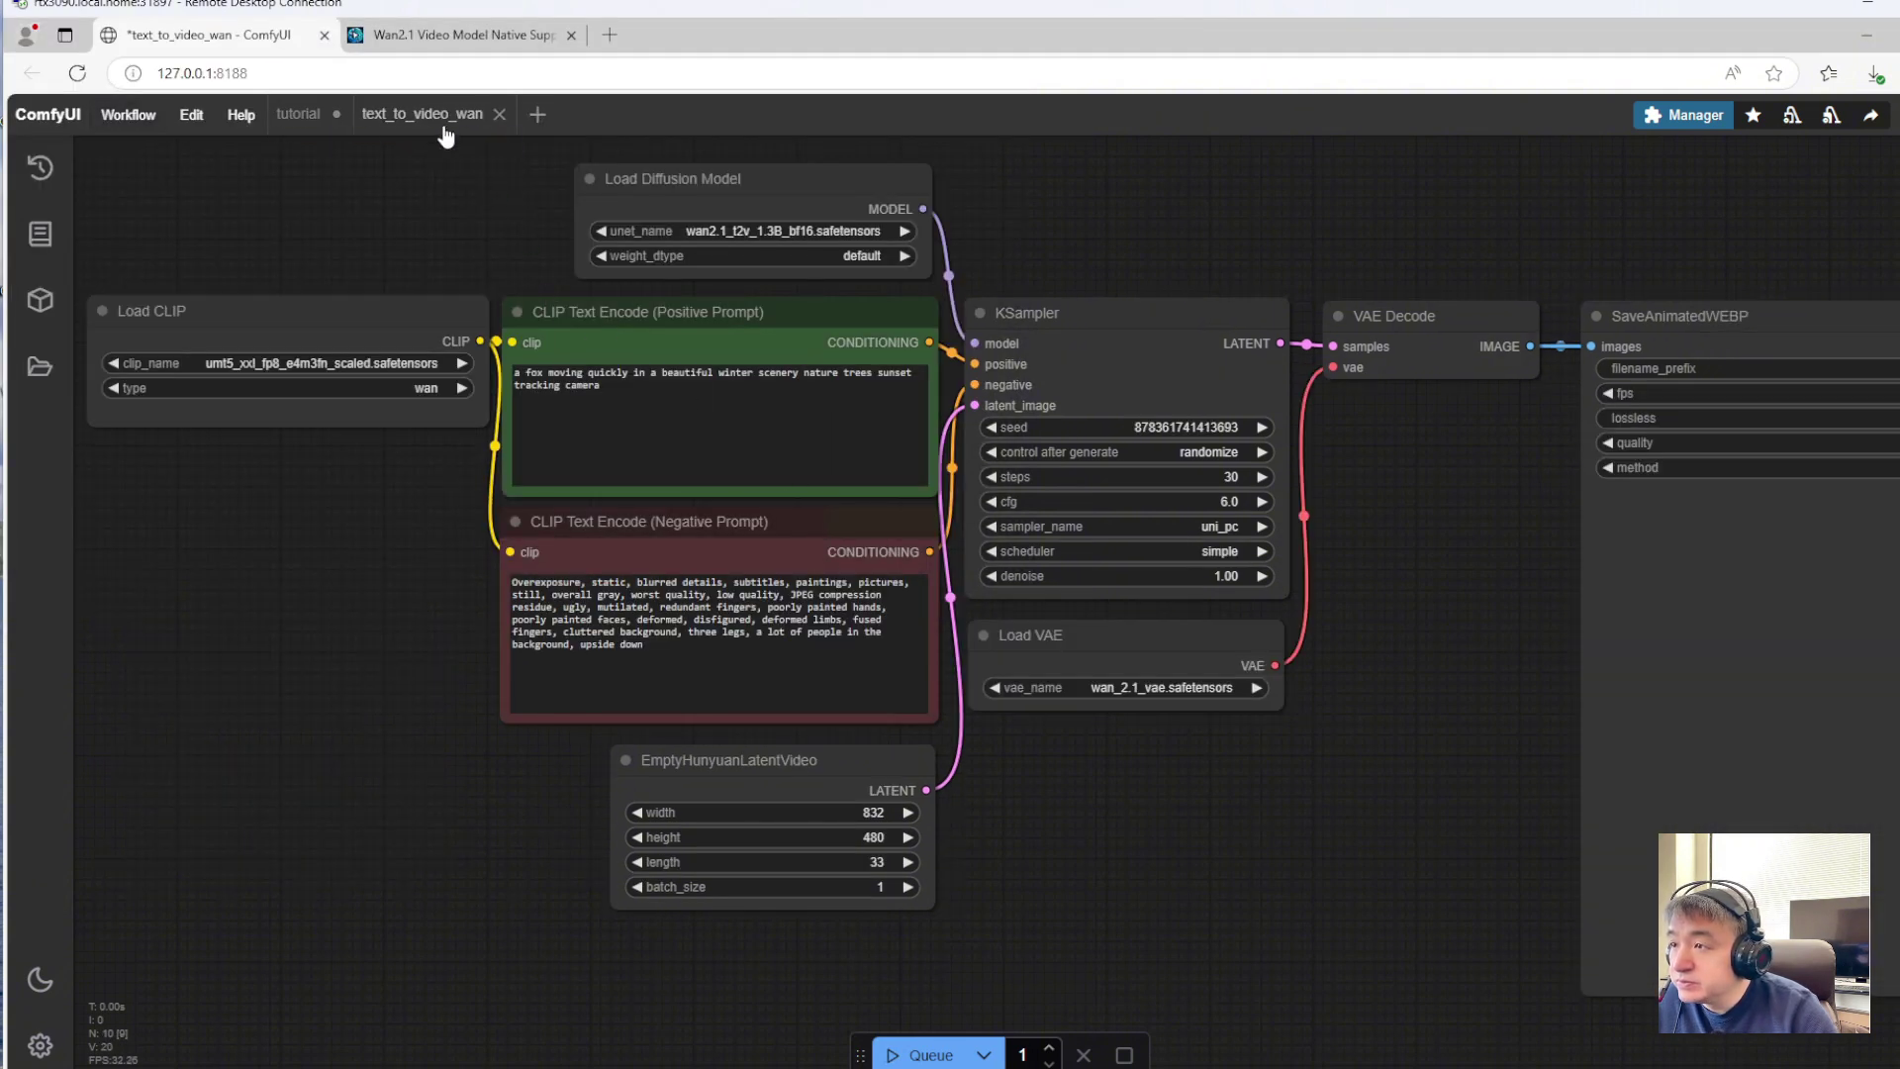
# Set the Load Diffusion Model node's unet_name to wan2.1_t2v_14B_fp16.safetensors
pyautogui.click(901, 230)
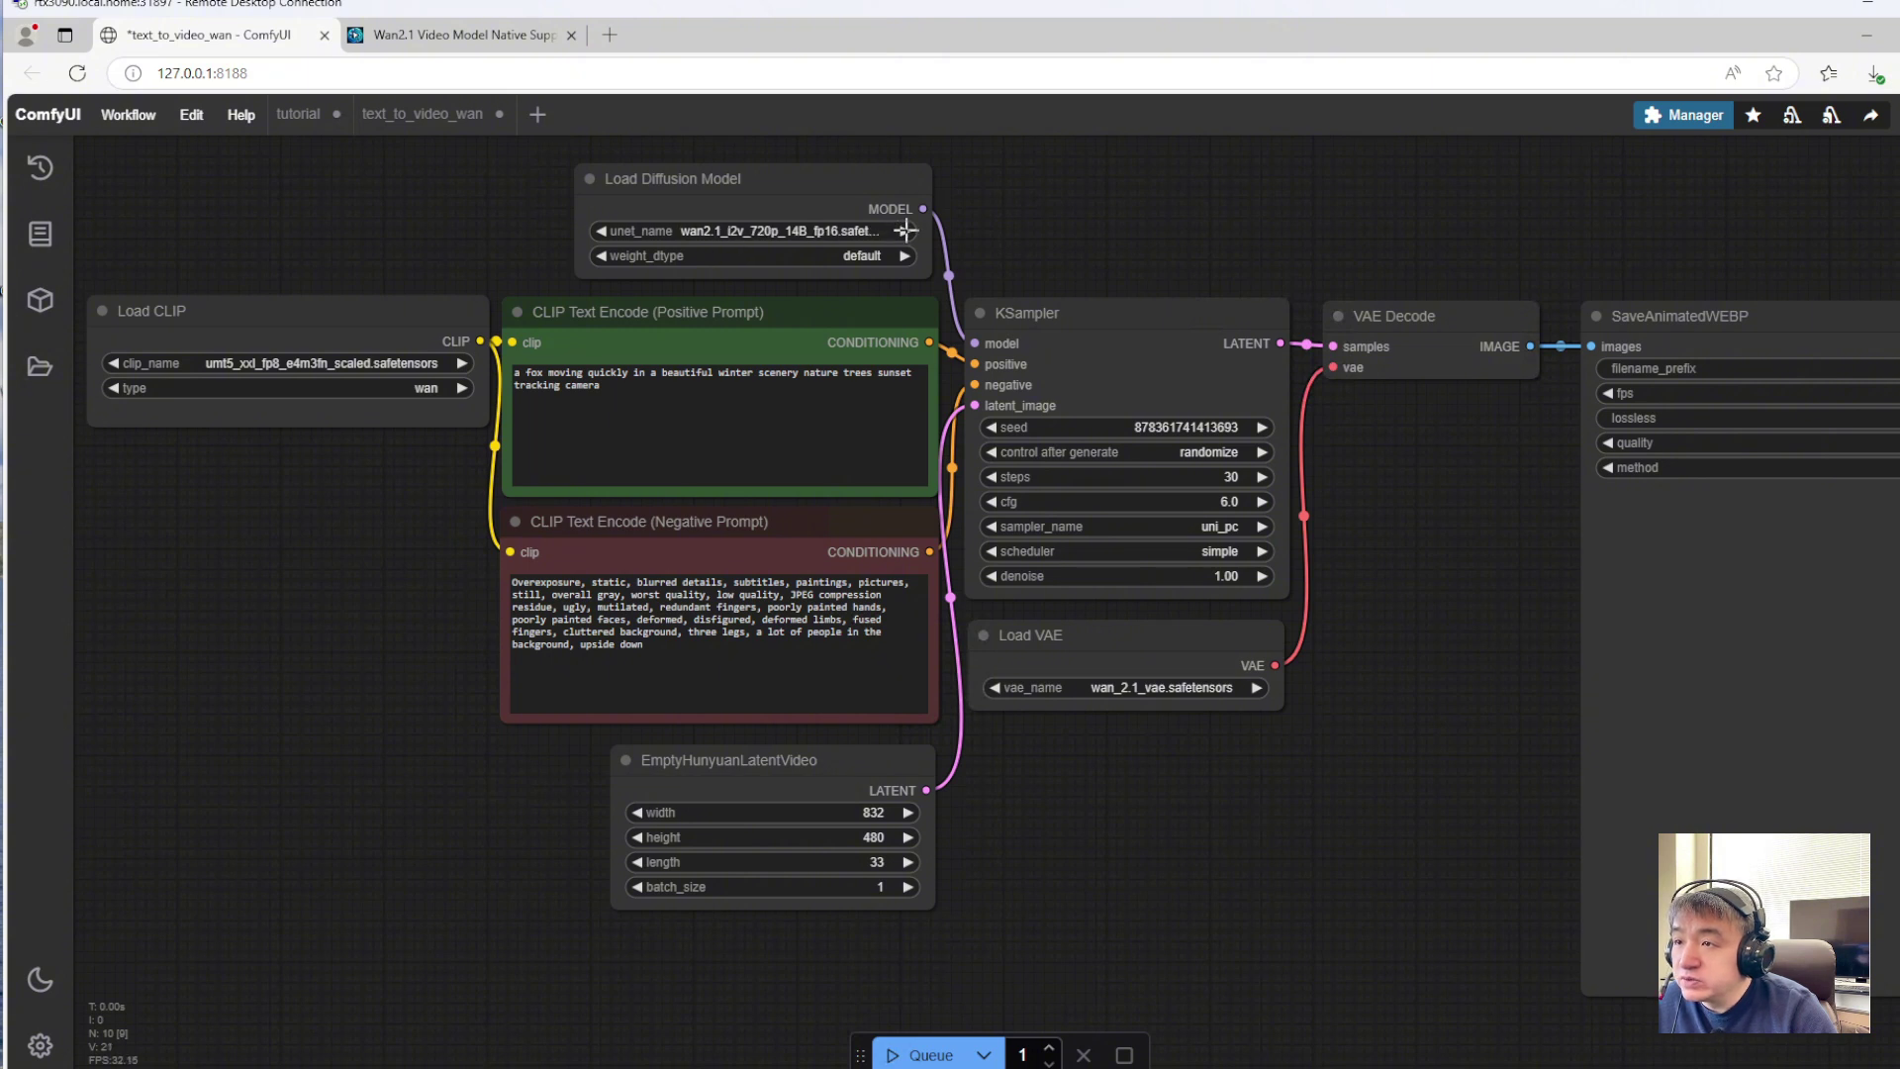
pyautogui.click(905, 230)
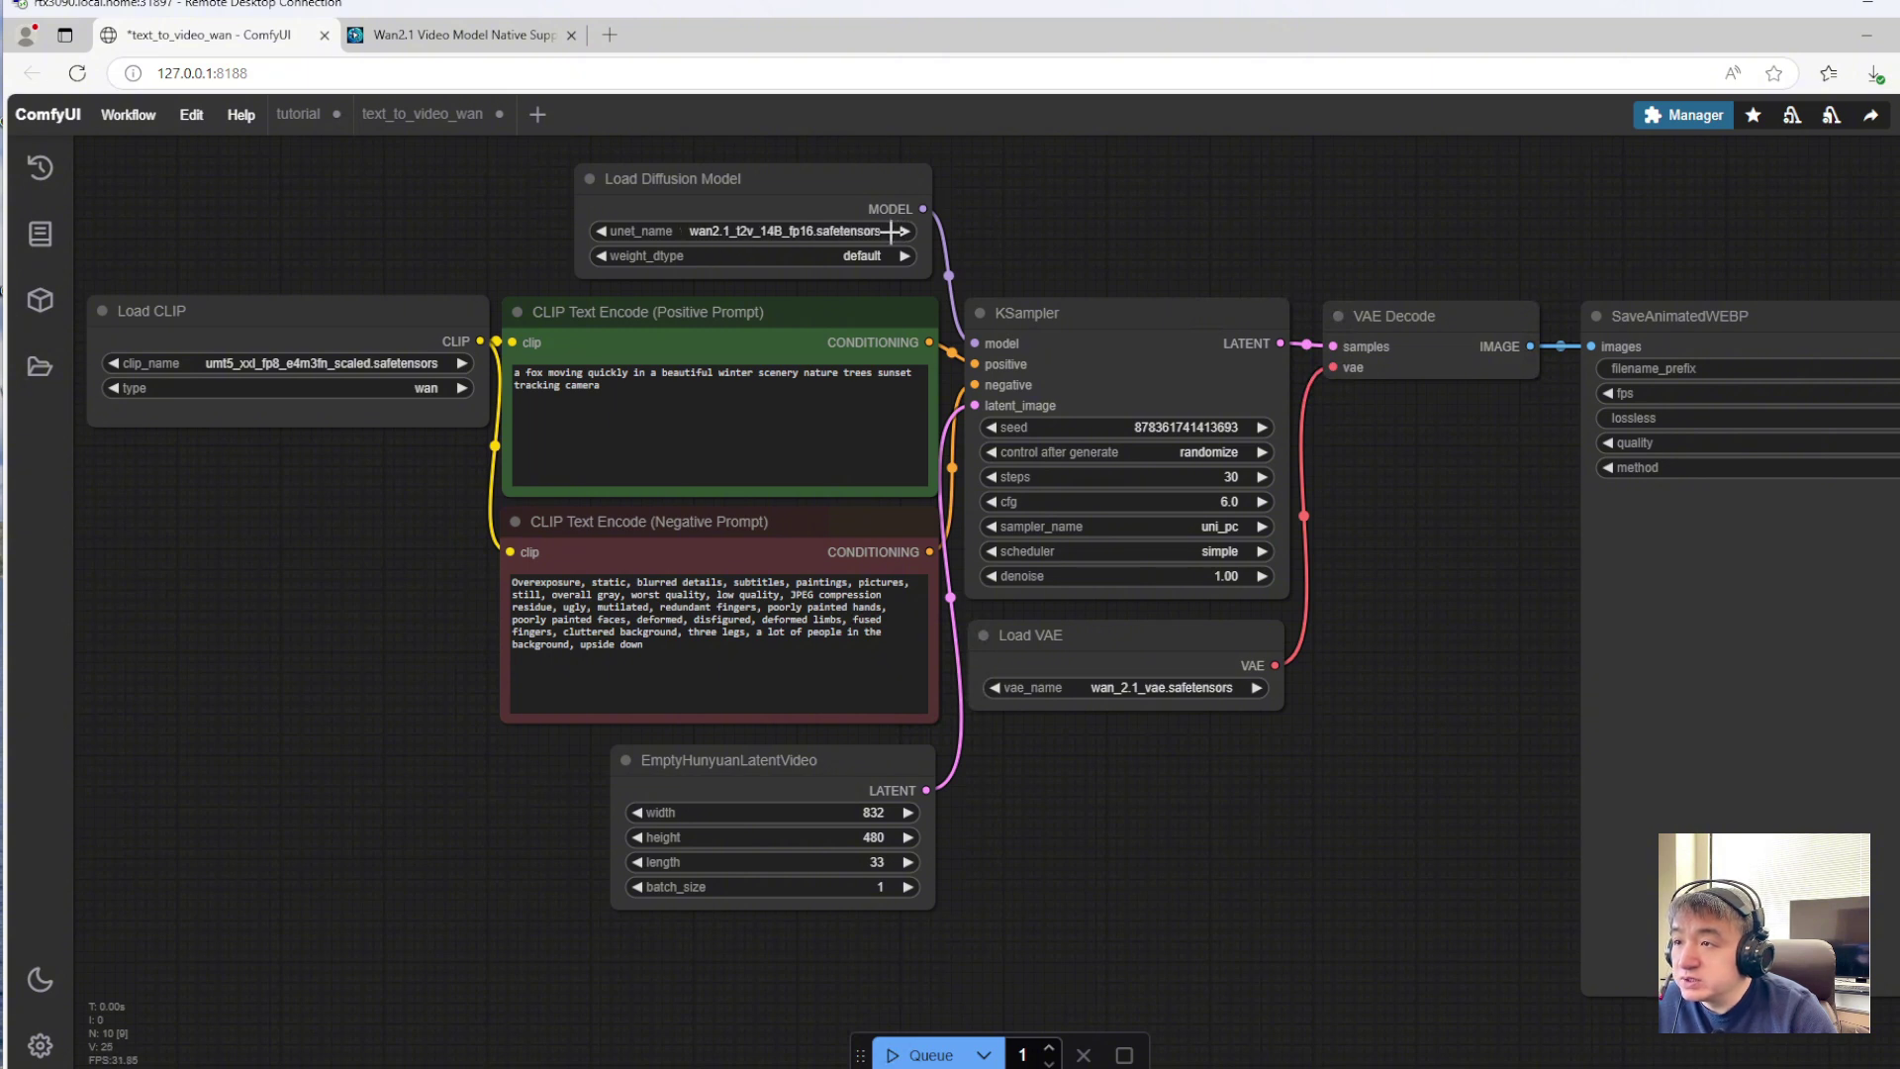
pyautogui.click(889, 231)
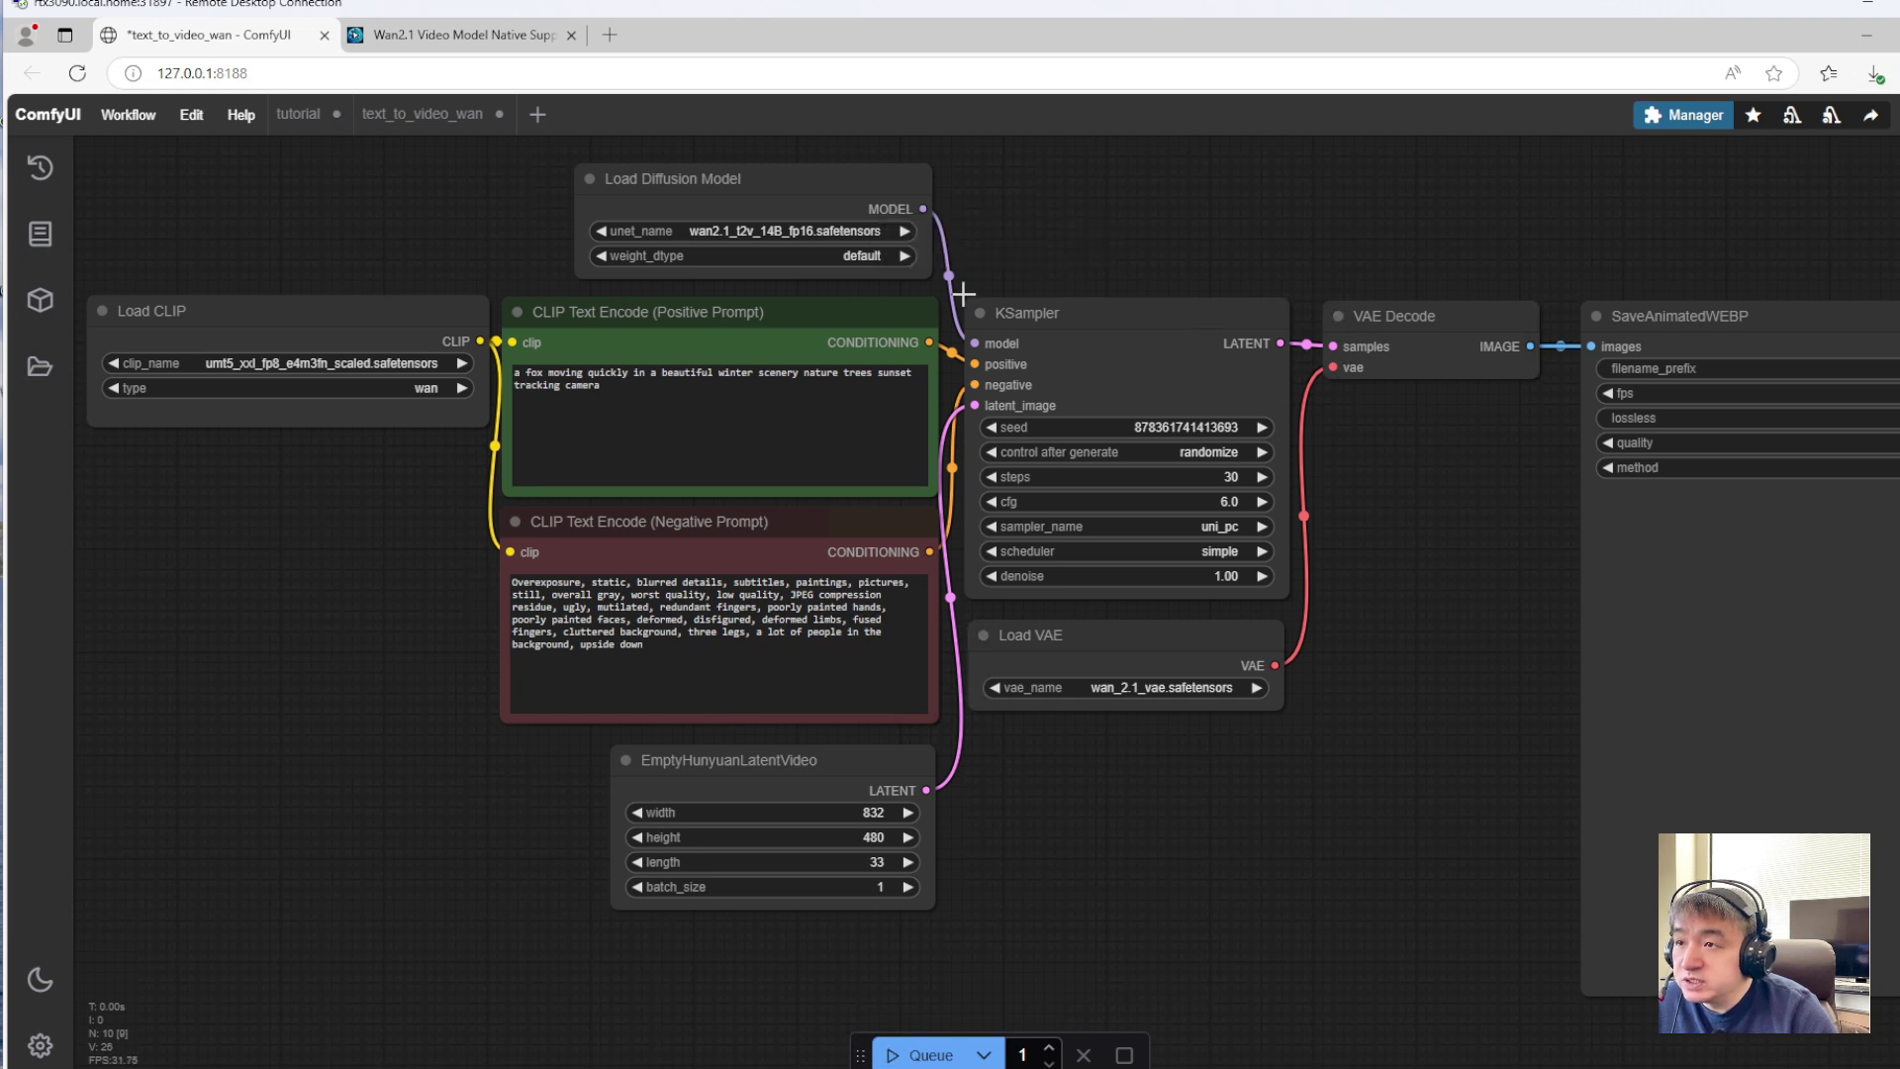
# Check the negative and positive prompts, and queue the text-to-video workflow for one run
pyautogui.click(598, 595)
pyautogui.click(642, 414)
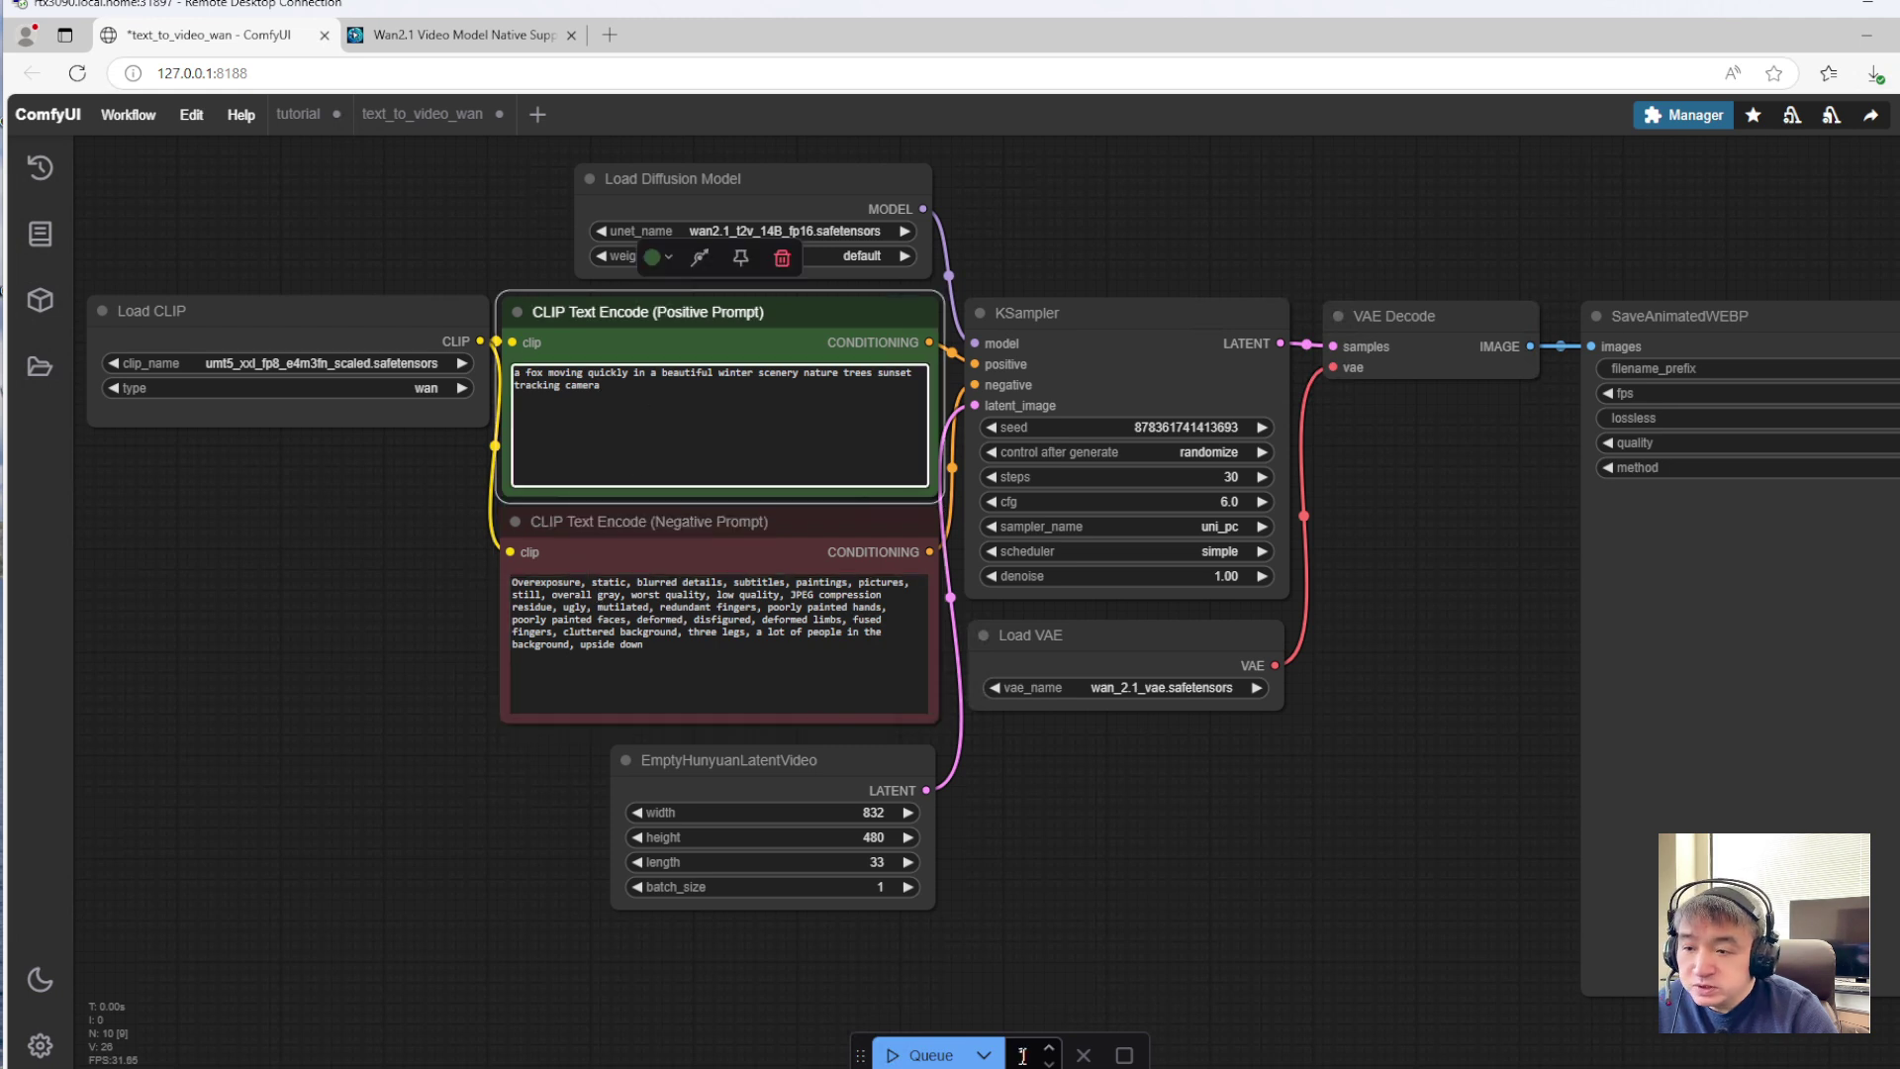
pyautogui.click(895, 1057)
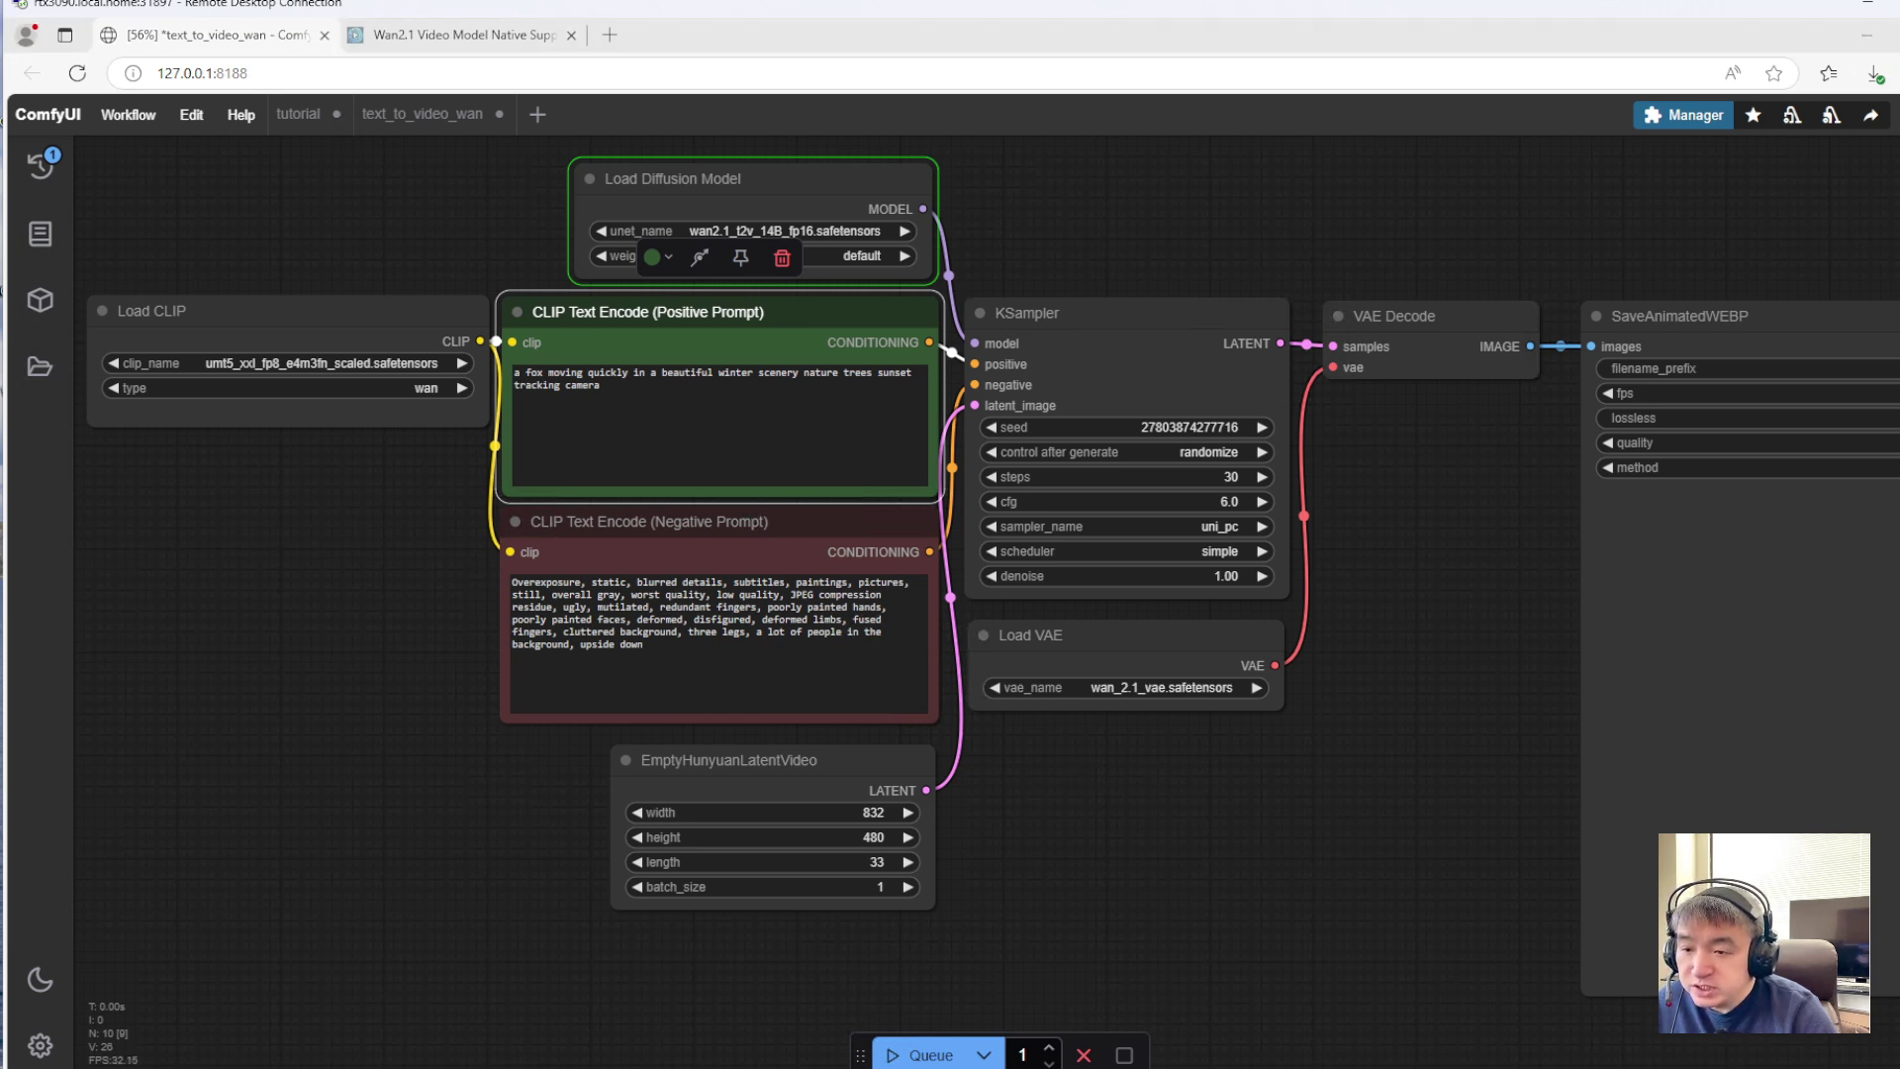
# Open Task Manager's performance view and monitor memory, disk and GPU usage during the video generation
pyautogui.rightClick(1457, 1064)
pyautogui.click(1465, 1029)
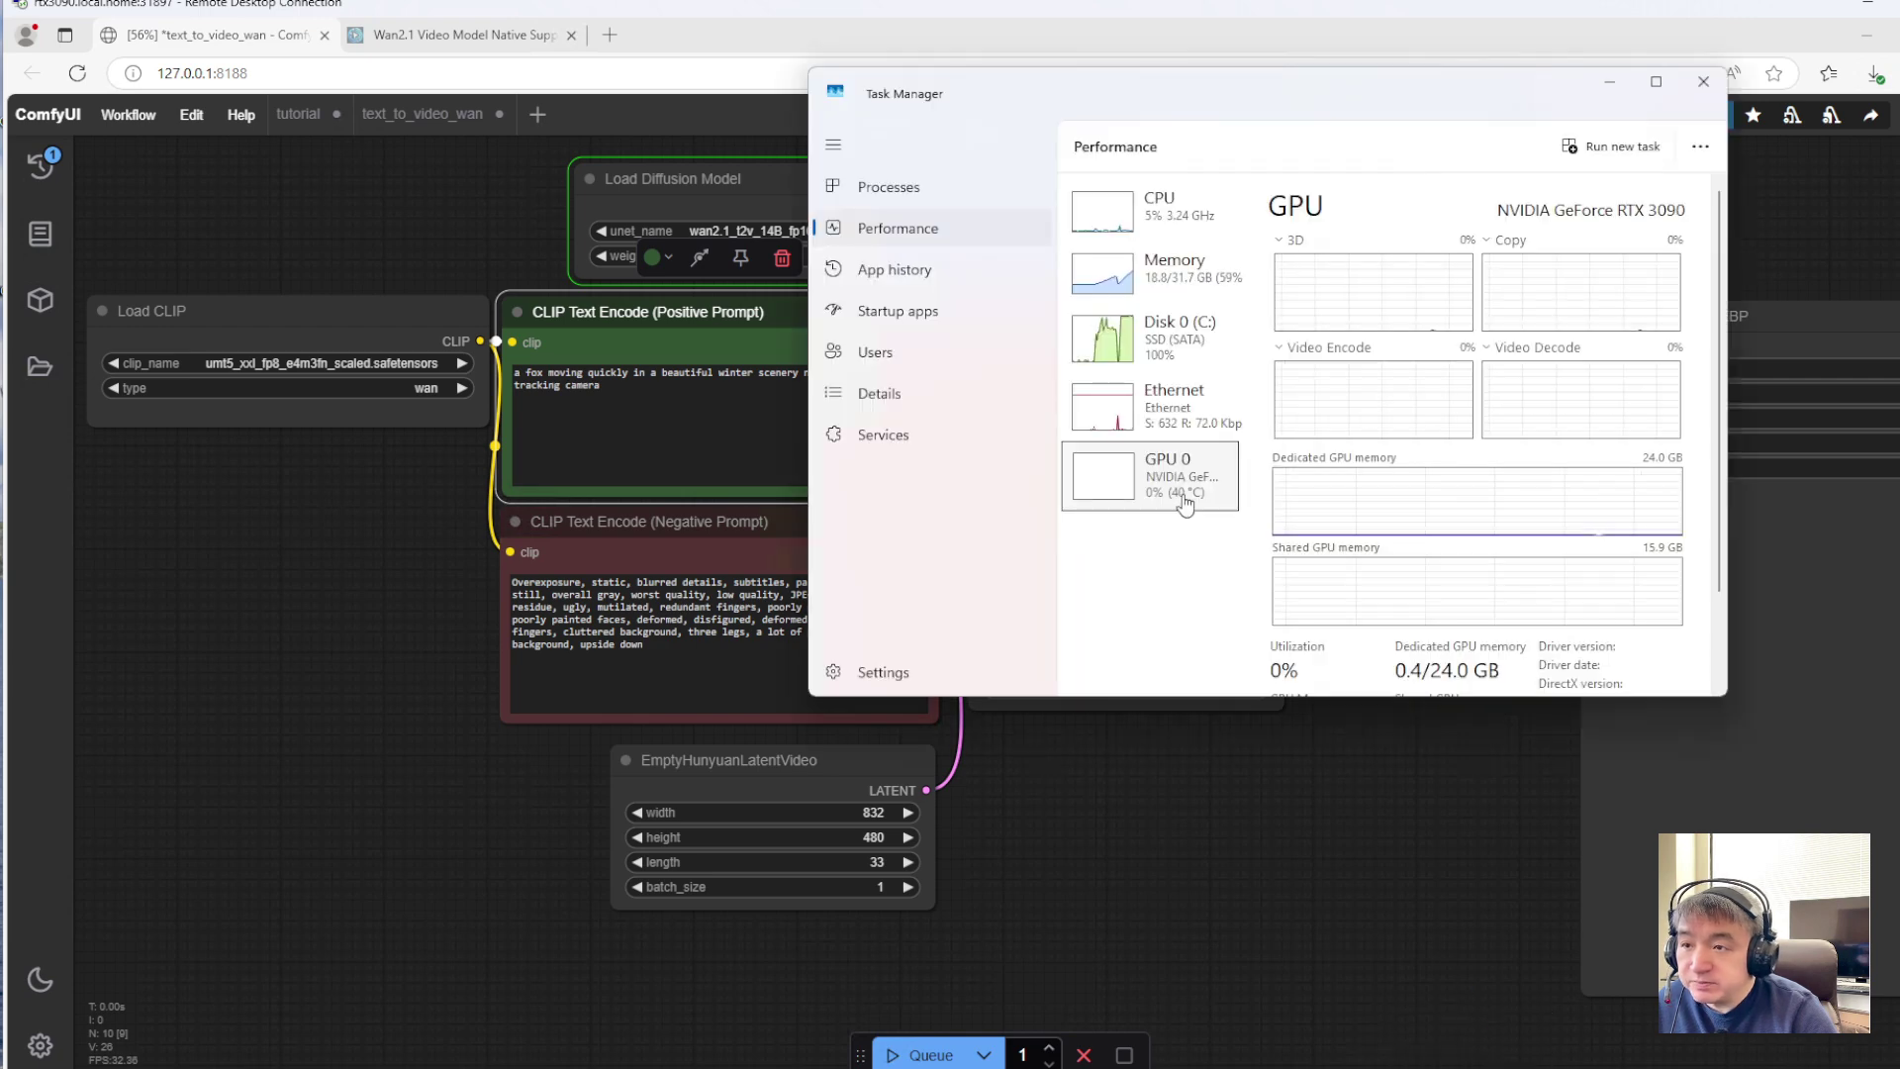
pyautogui.moveTo(1128, 86); pyautogui.dragTo(1467, 267)
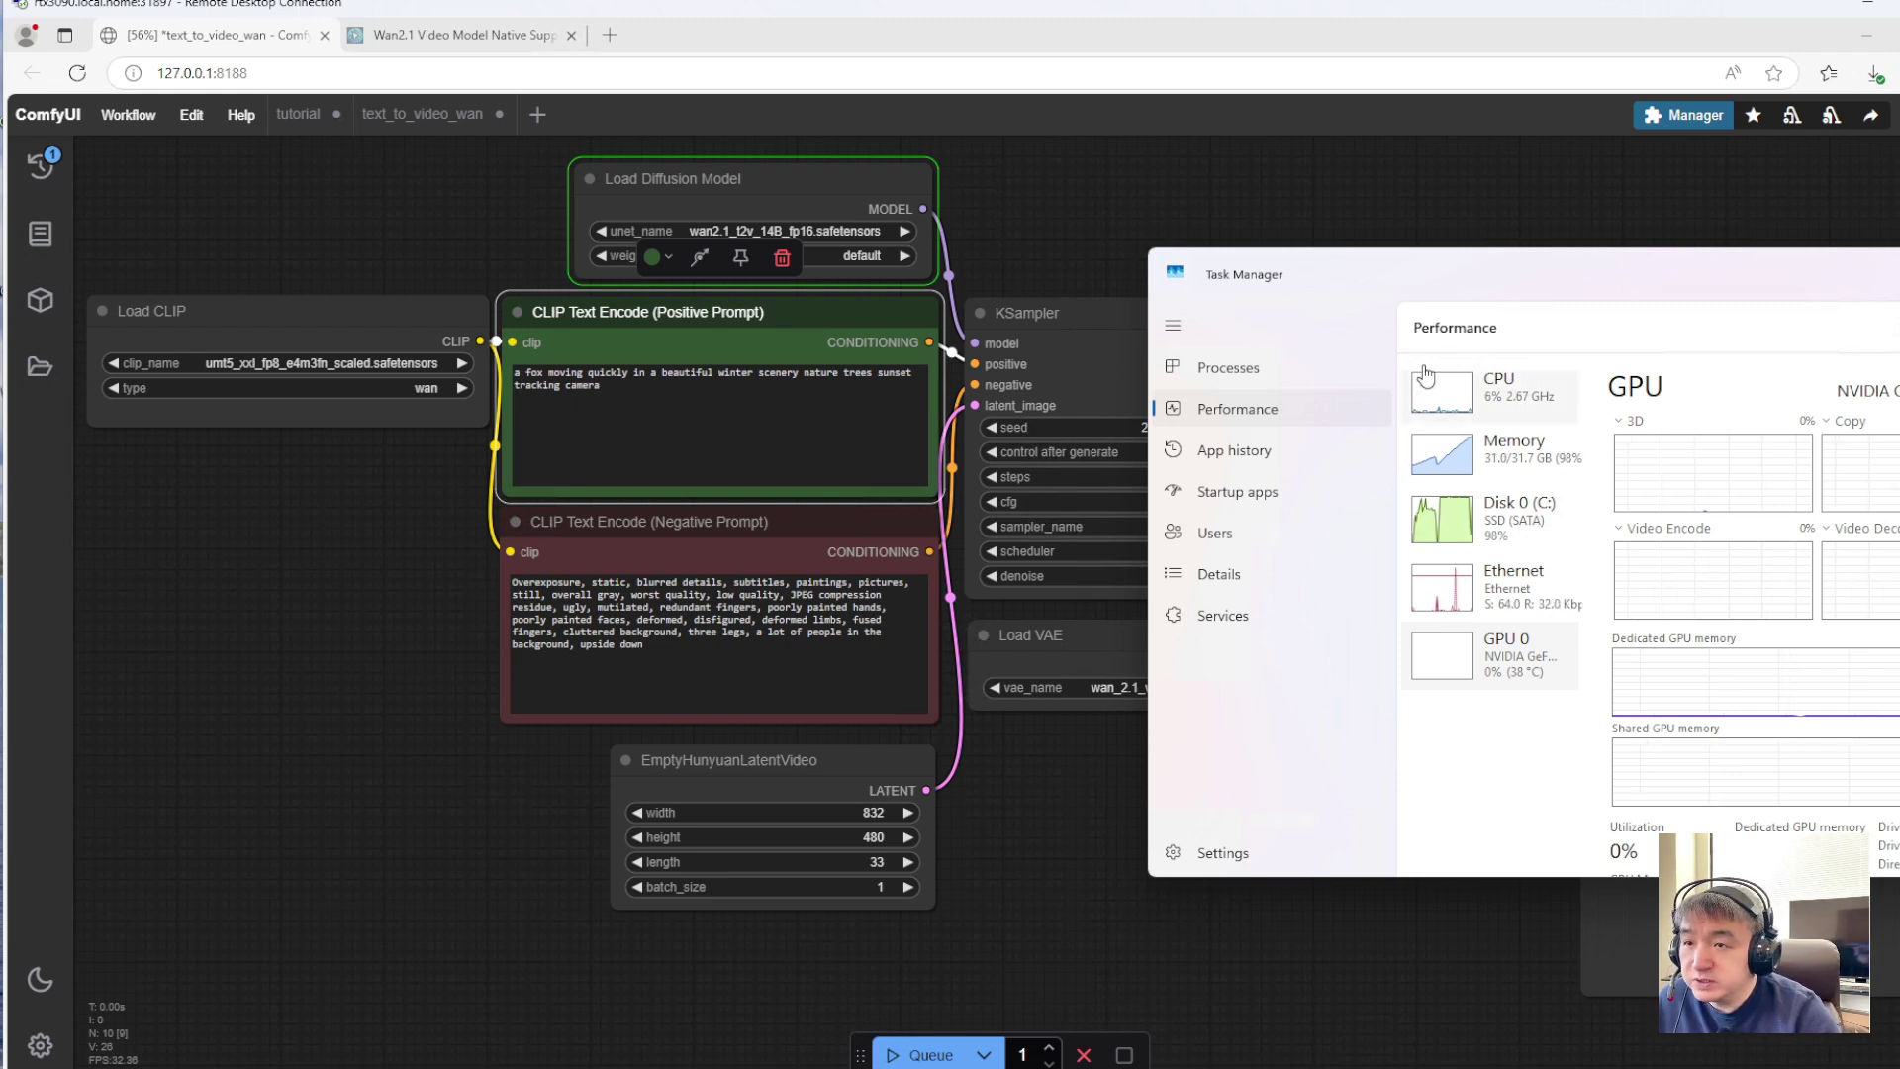
pyautogui.moveTo(1394, 267); pyautogui.dragTo(1341, 261)
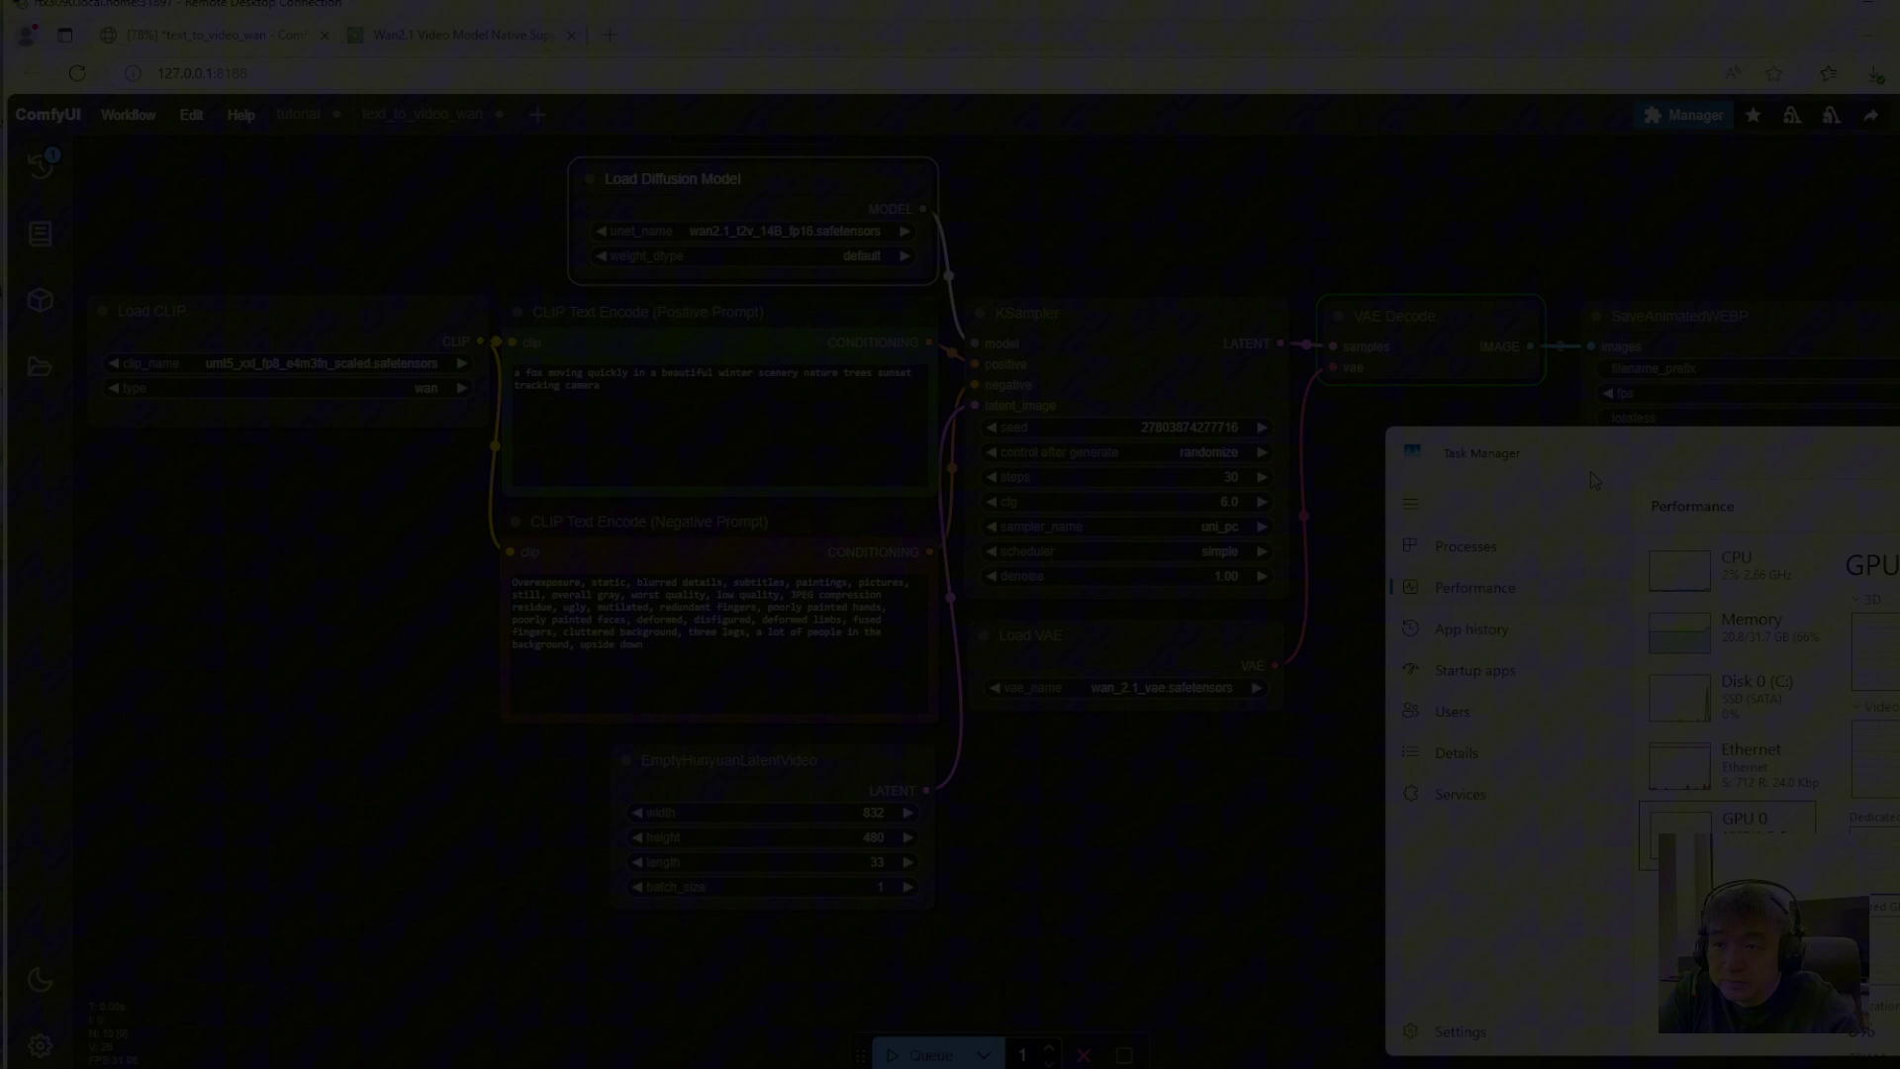
pyautogui.moveTo(1589, 471); pyautogui.dragTo(638, 305)
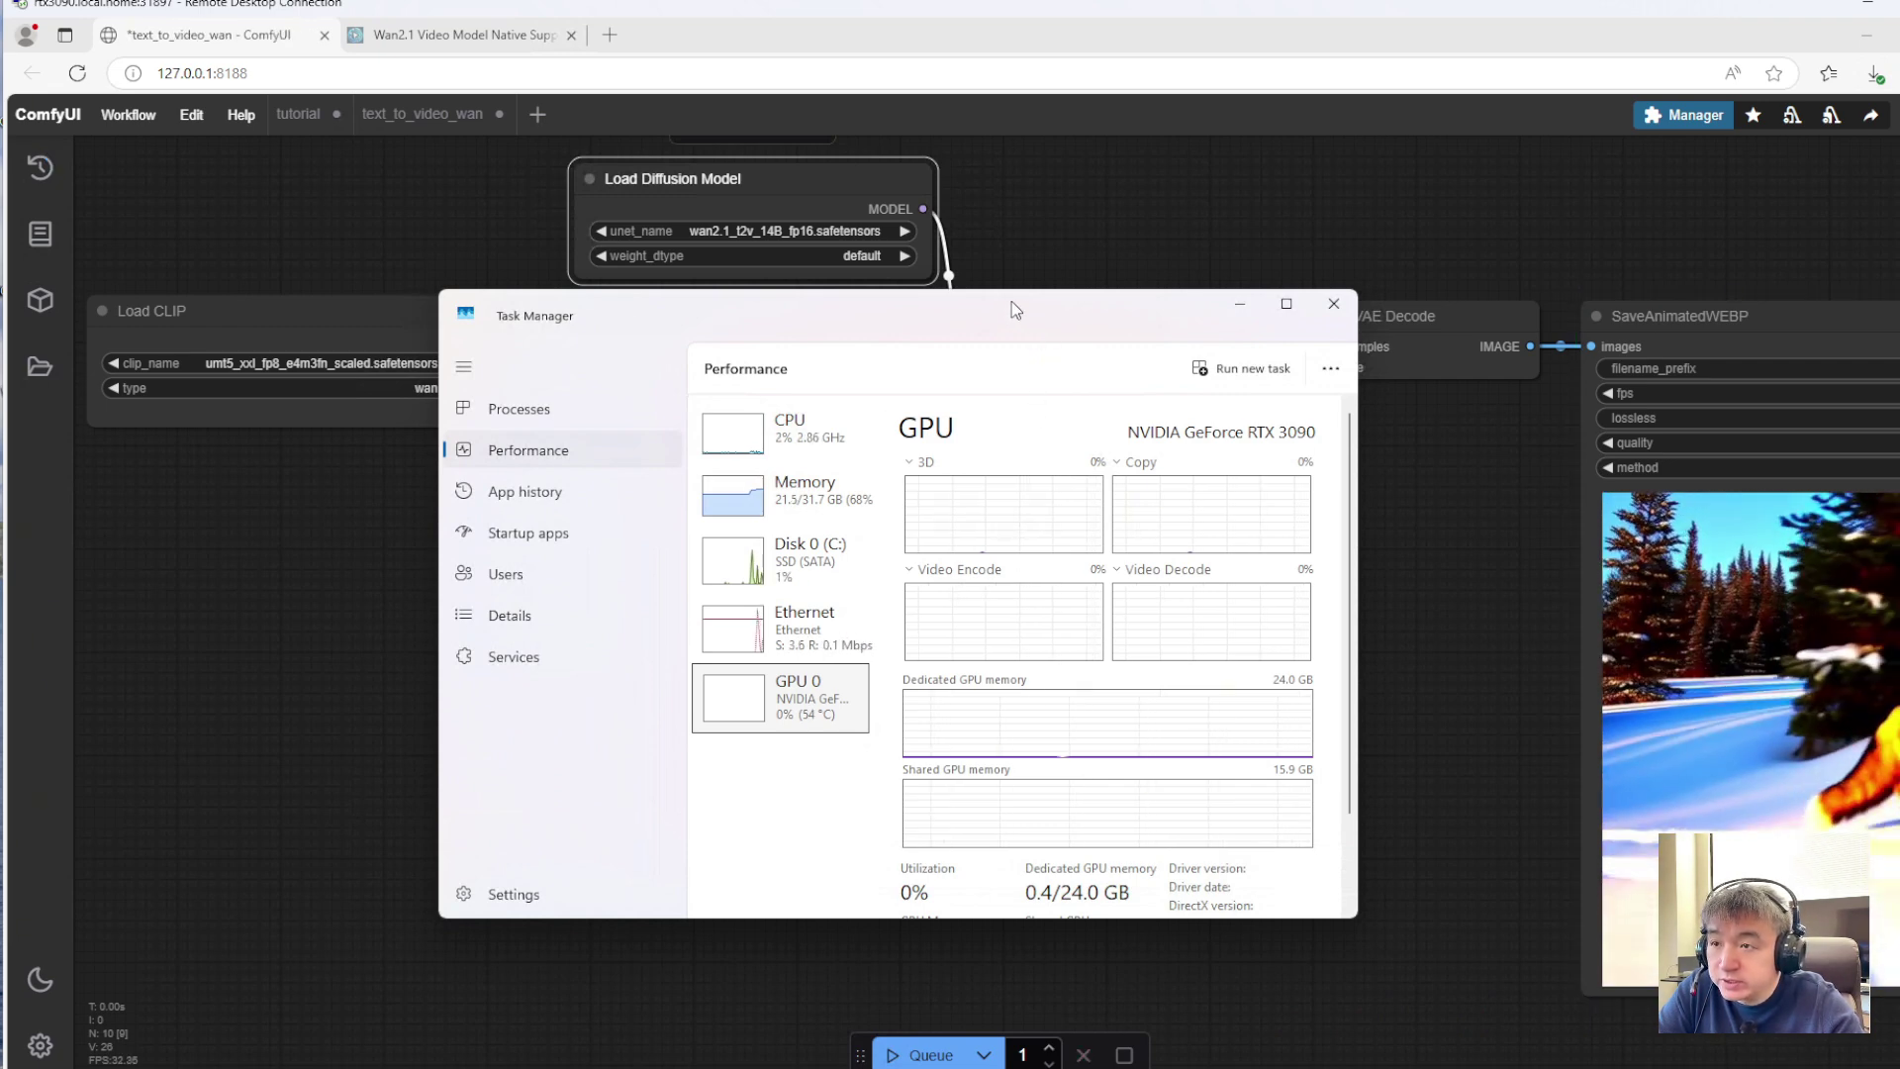
pyautogui.moveTo(1011, 302); pyautogui.dragTo(923, 279)
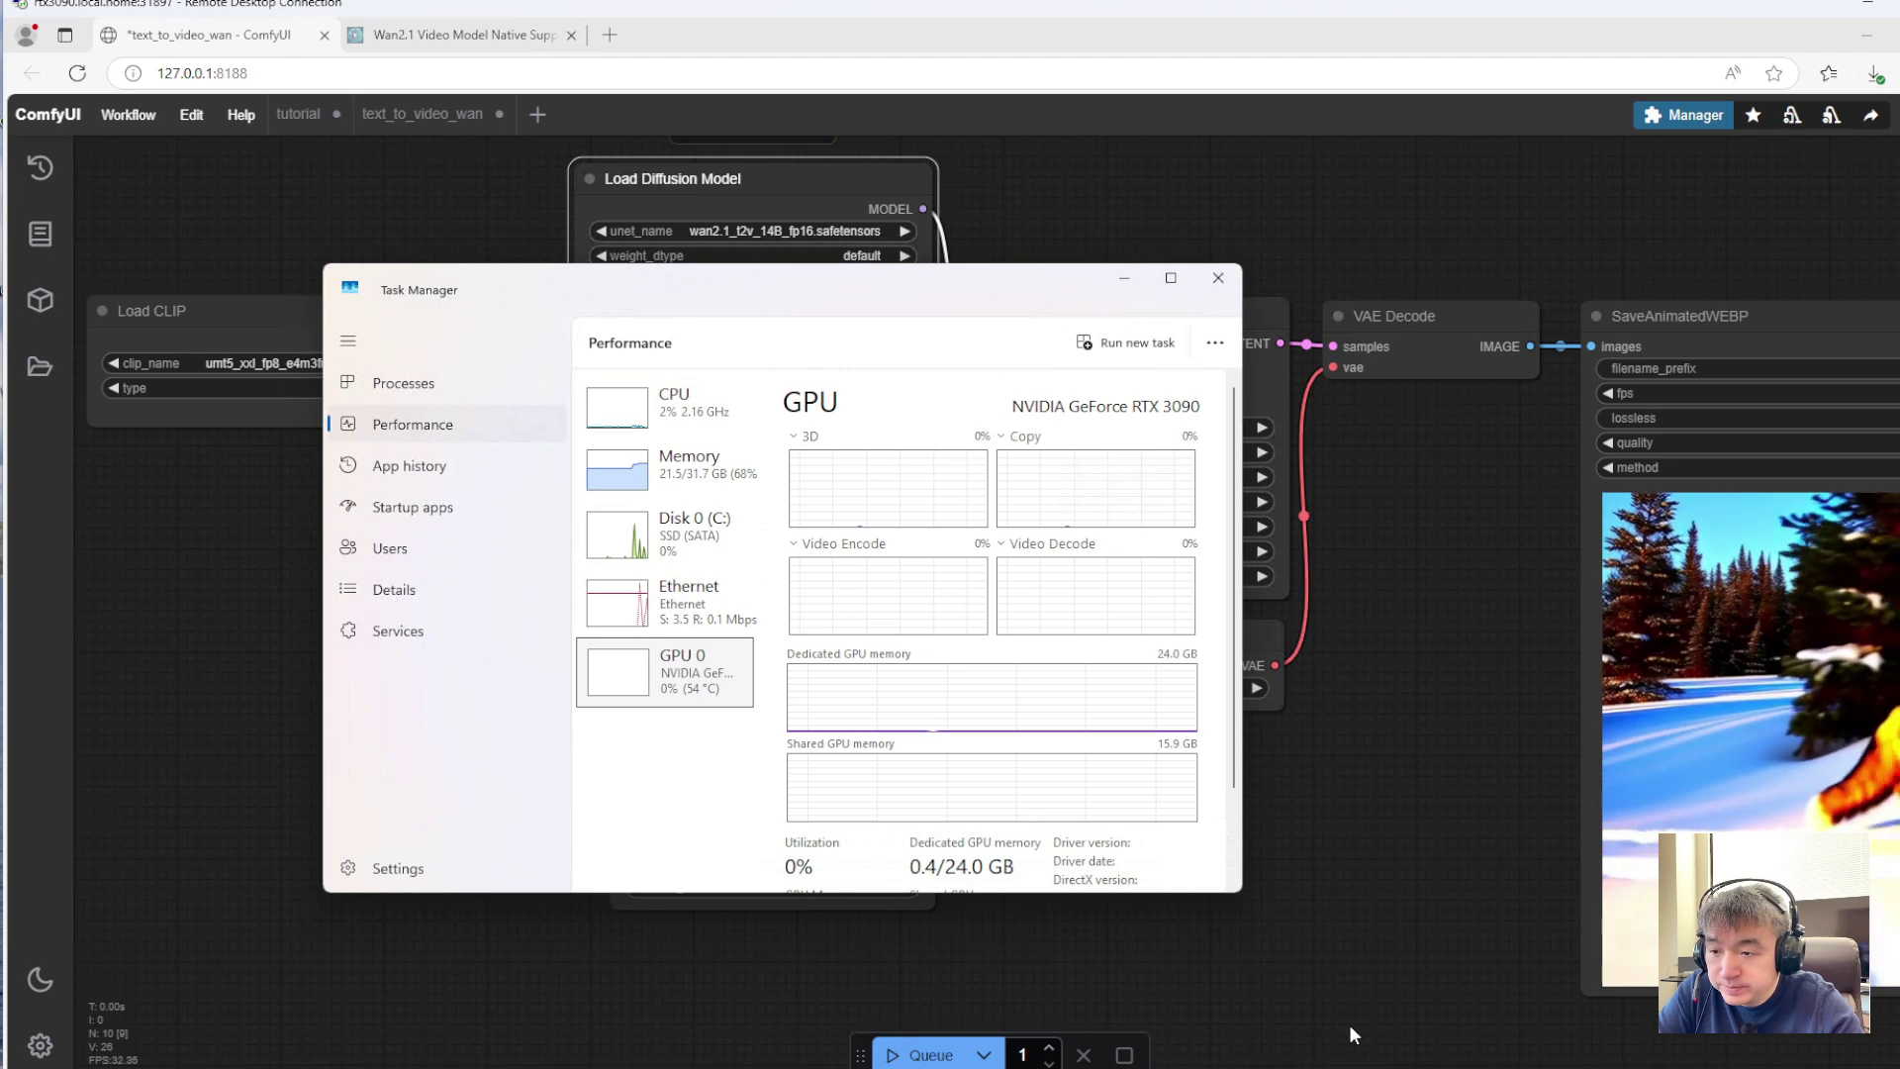
# Examine the generated fox video in the SaveAnimatedWEBP node and review the workflow's prompt, sampler and latent video nodes
pyautogui.moveTo(1395, 755); pyautogui.dragTo(759, 744)
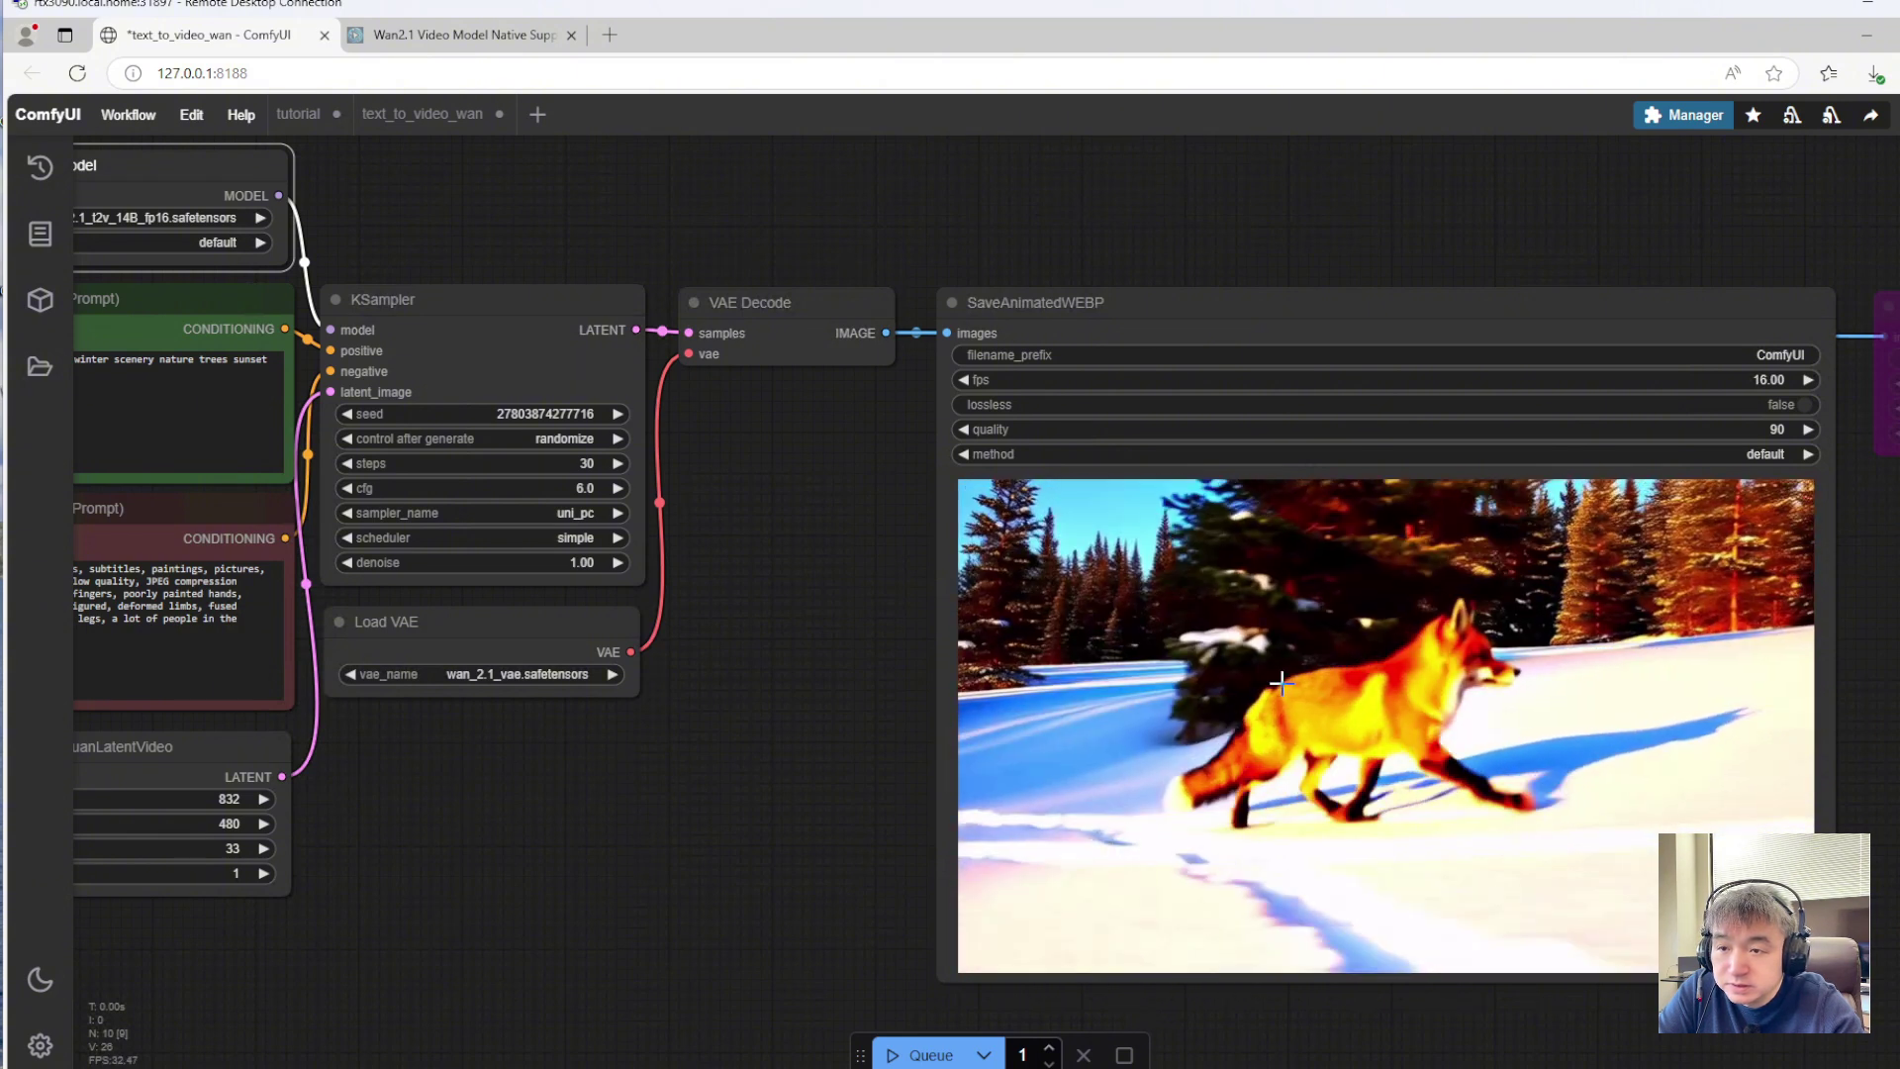
pyautogui.moveTo(798, 599); pyautogui.dragTo(1026, 549)
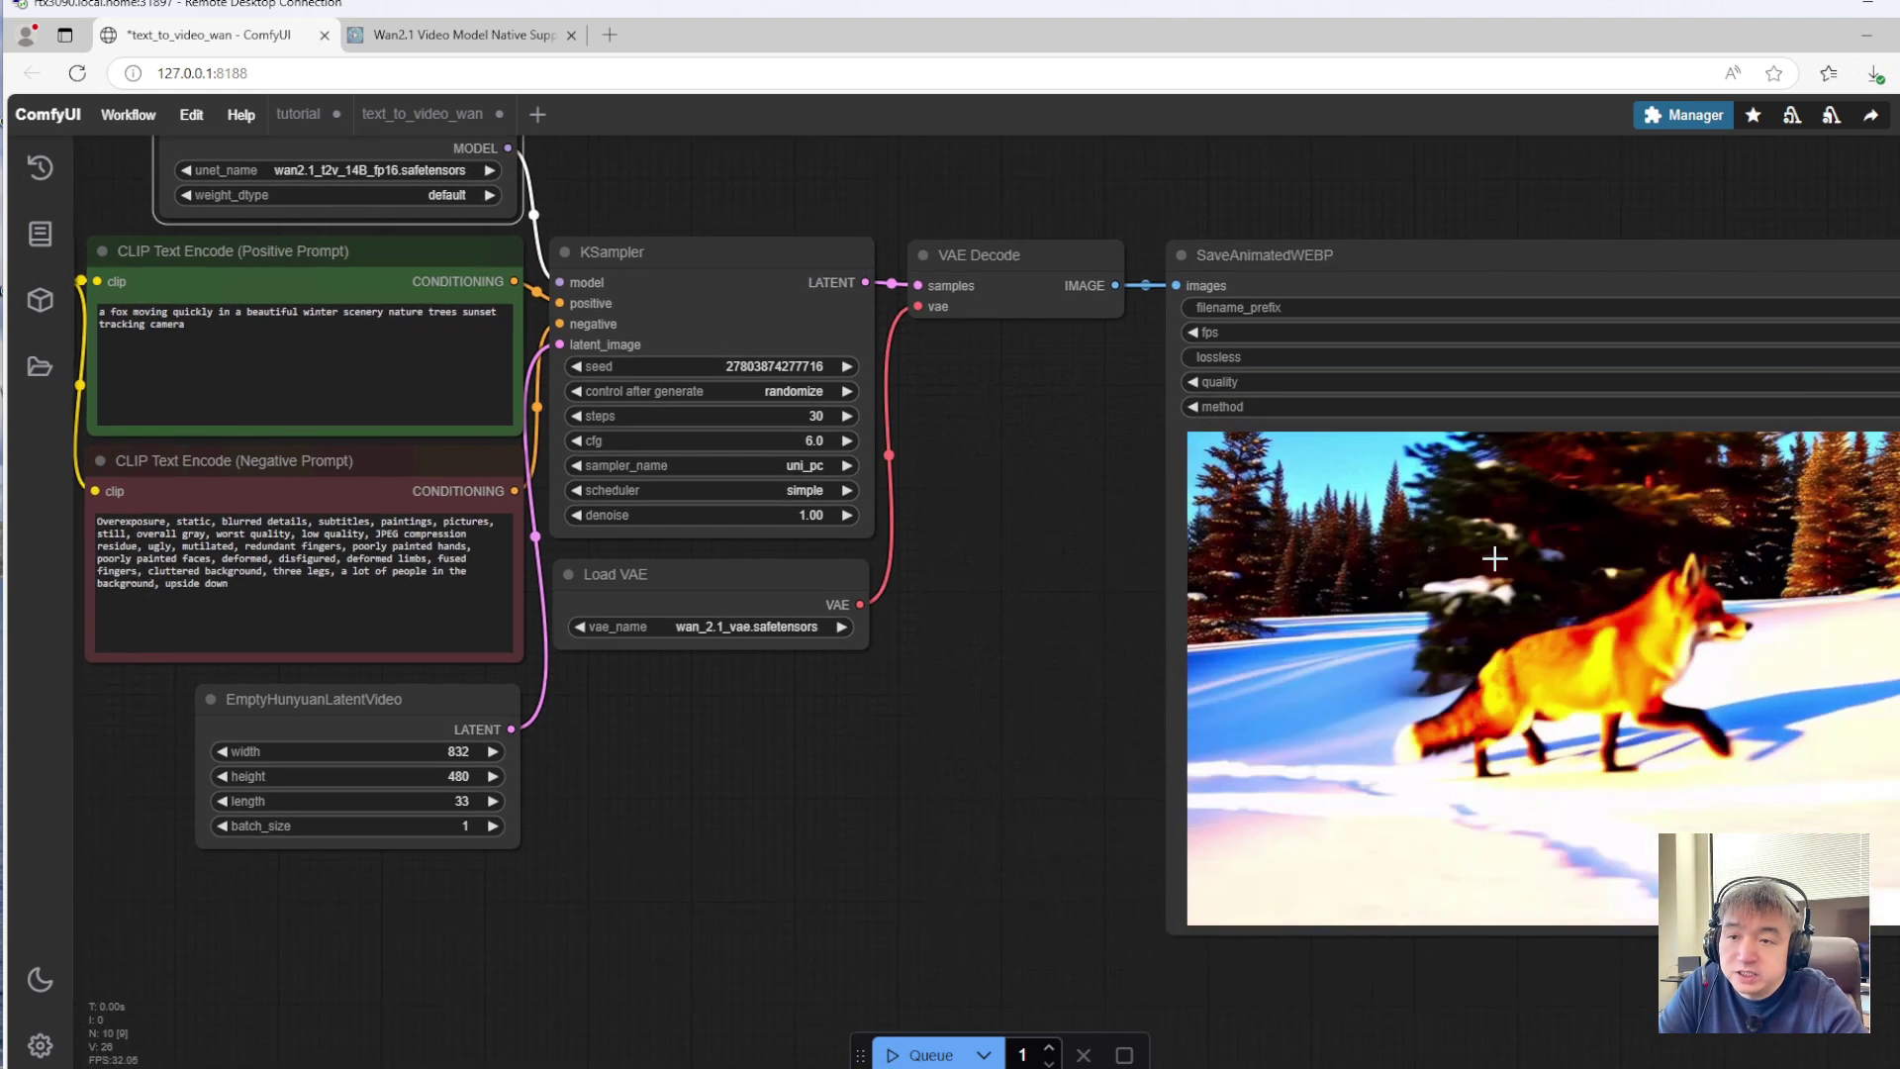
pyautogui.moveTo(1068, 555); pyautogui.dragTo(1264, 613)
pyautogui.moveTo(1087, 733); pyautogui.dragTo(1188, 727)
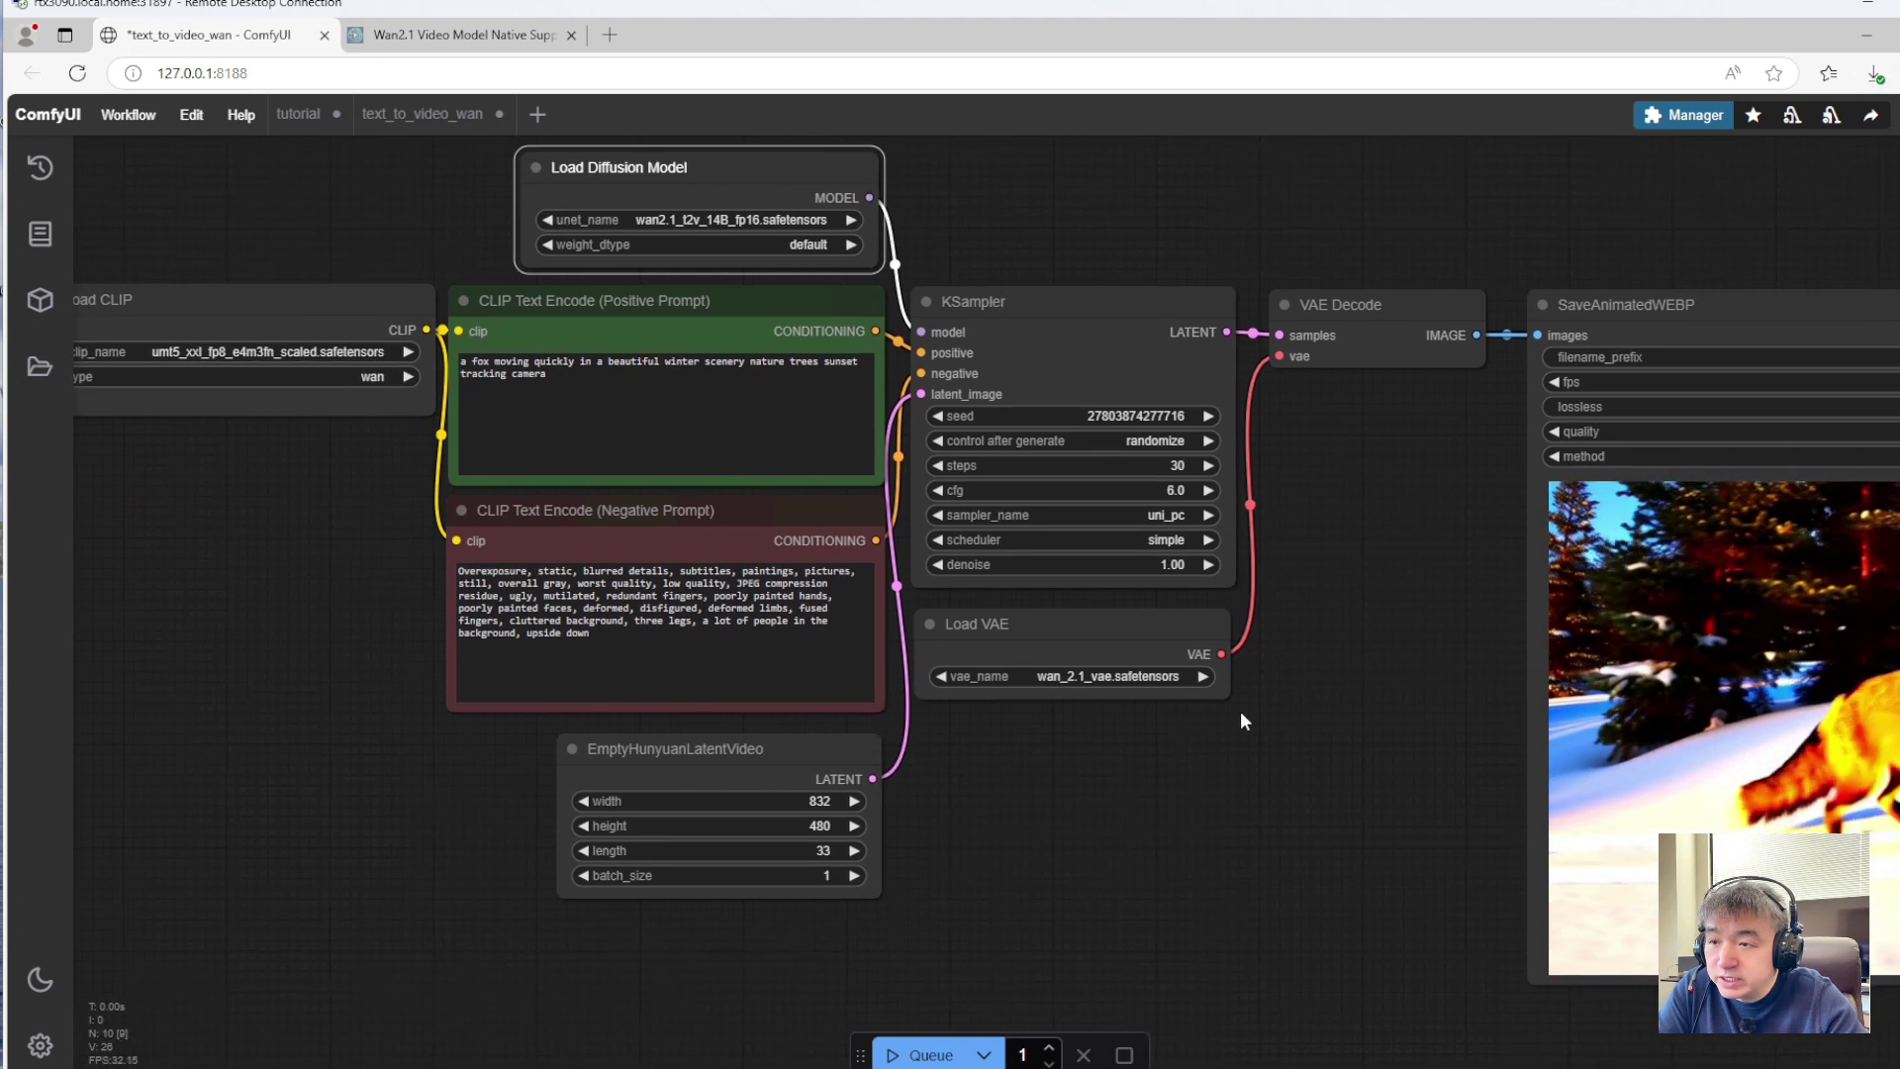
pyautogui.moveTo(1368, 575); pyautogui.dragTo(1086, 737)
pyautogui.hscroll(-3, 1018, 776)
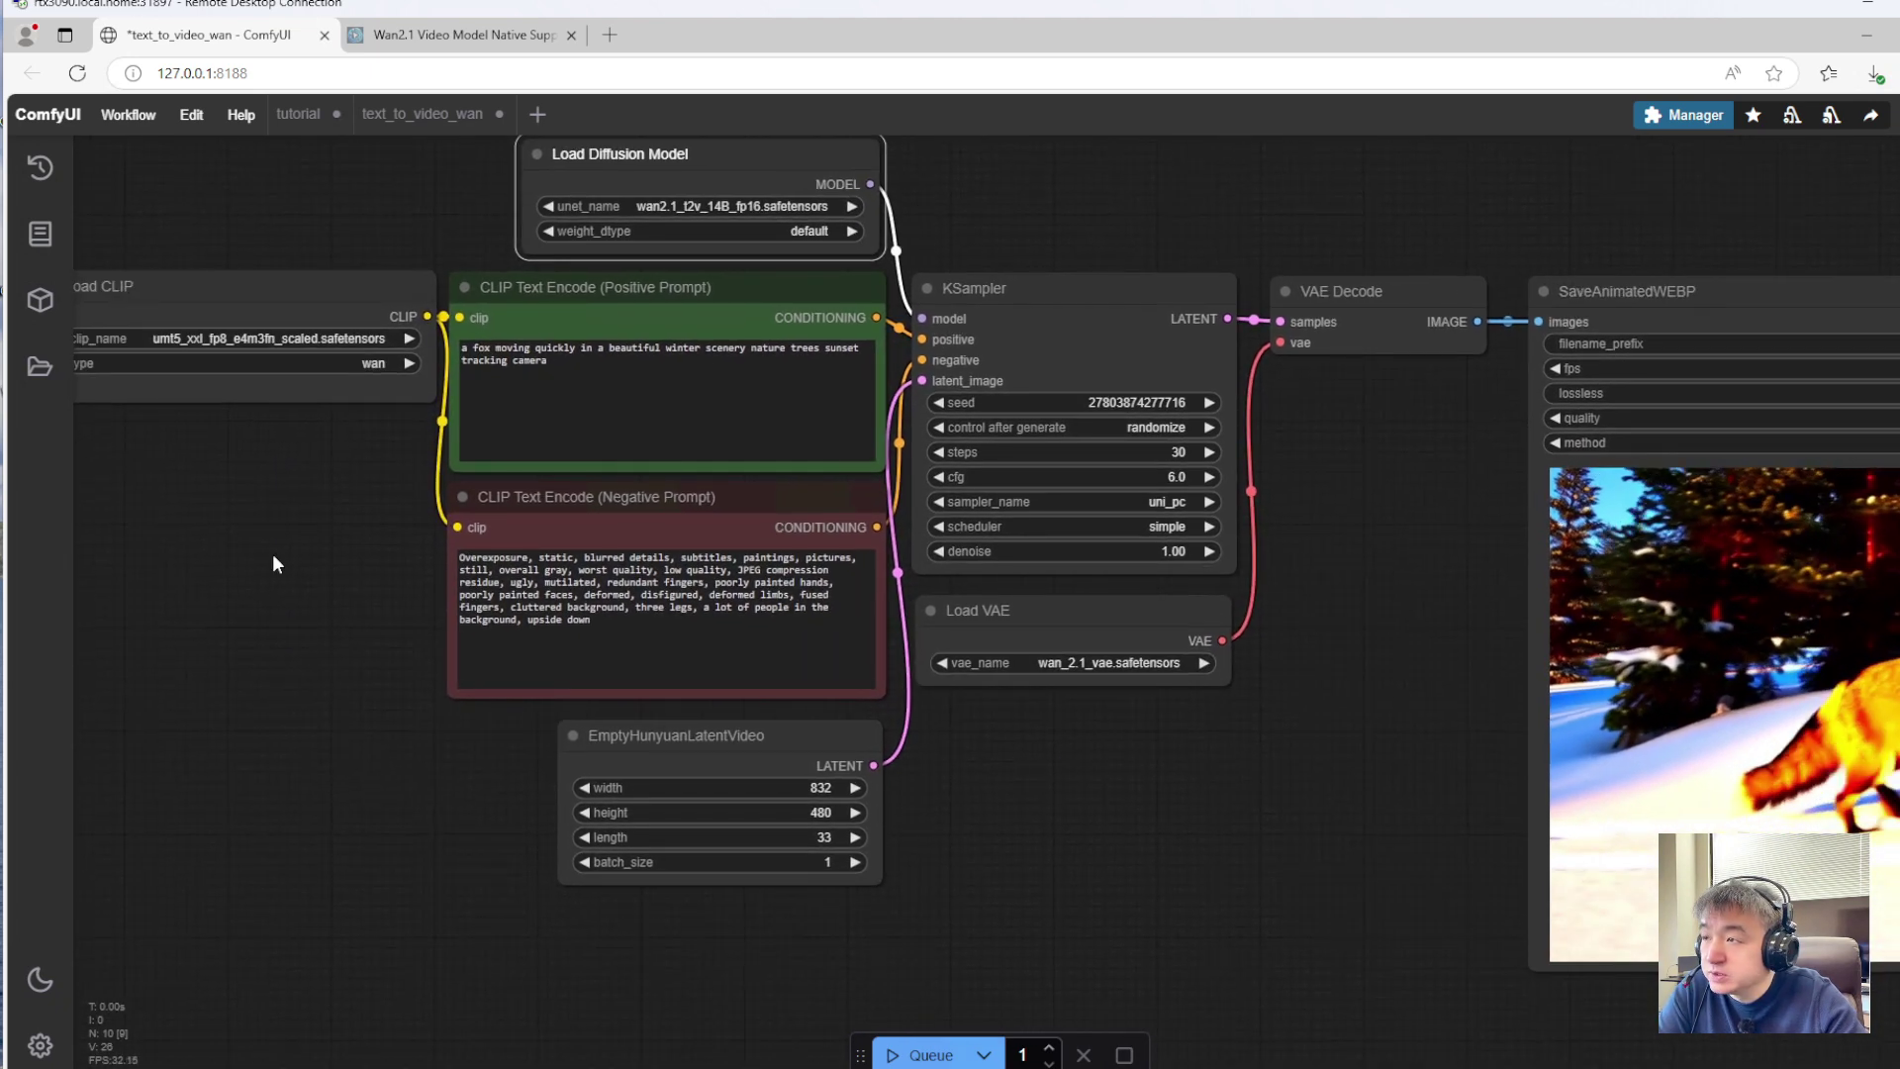
pyautogui.moveTo(274, 555); pyautogui.dragTo(331, 554)
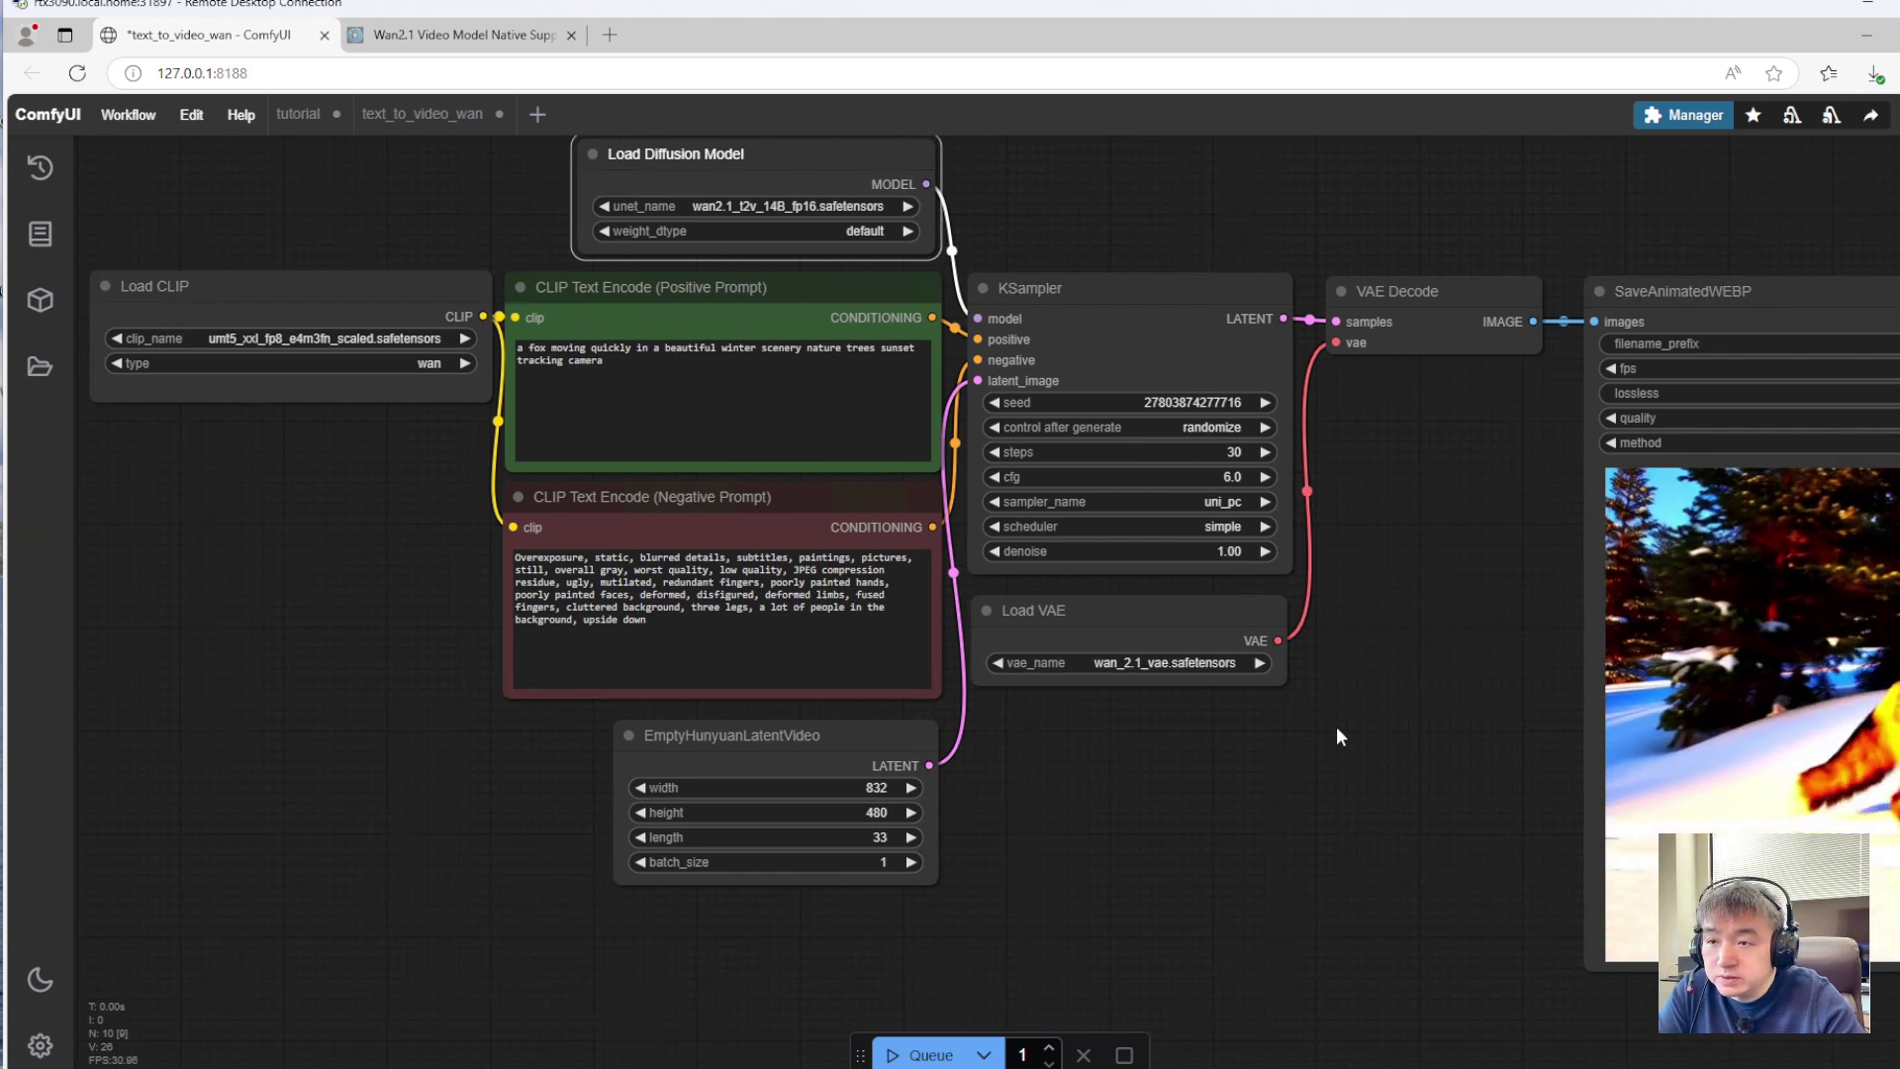
pyautogui.hscroll(5, 1336, 737)
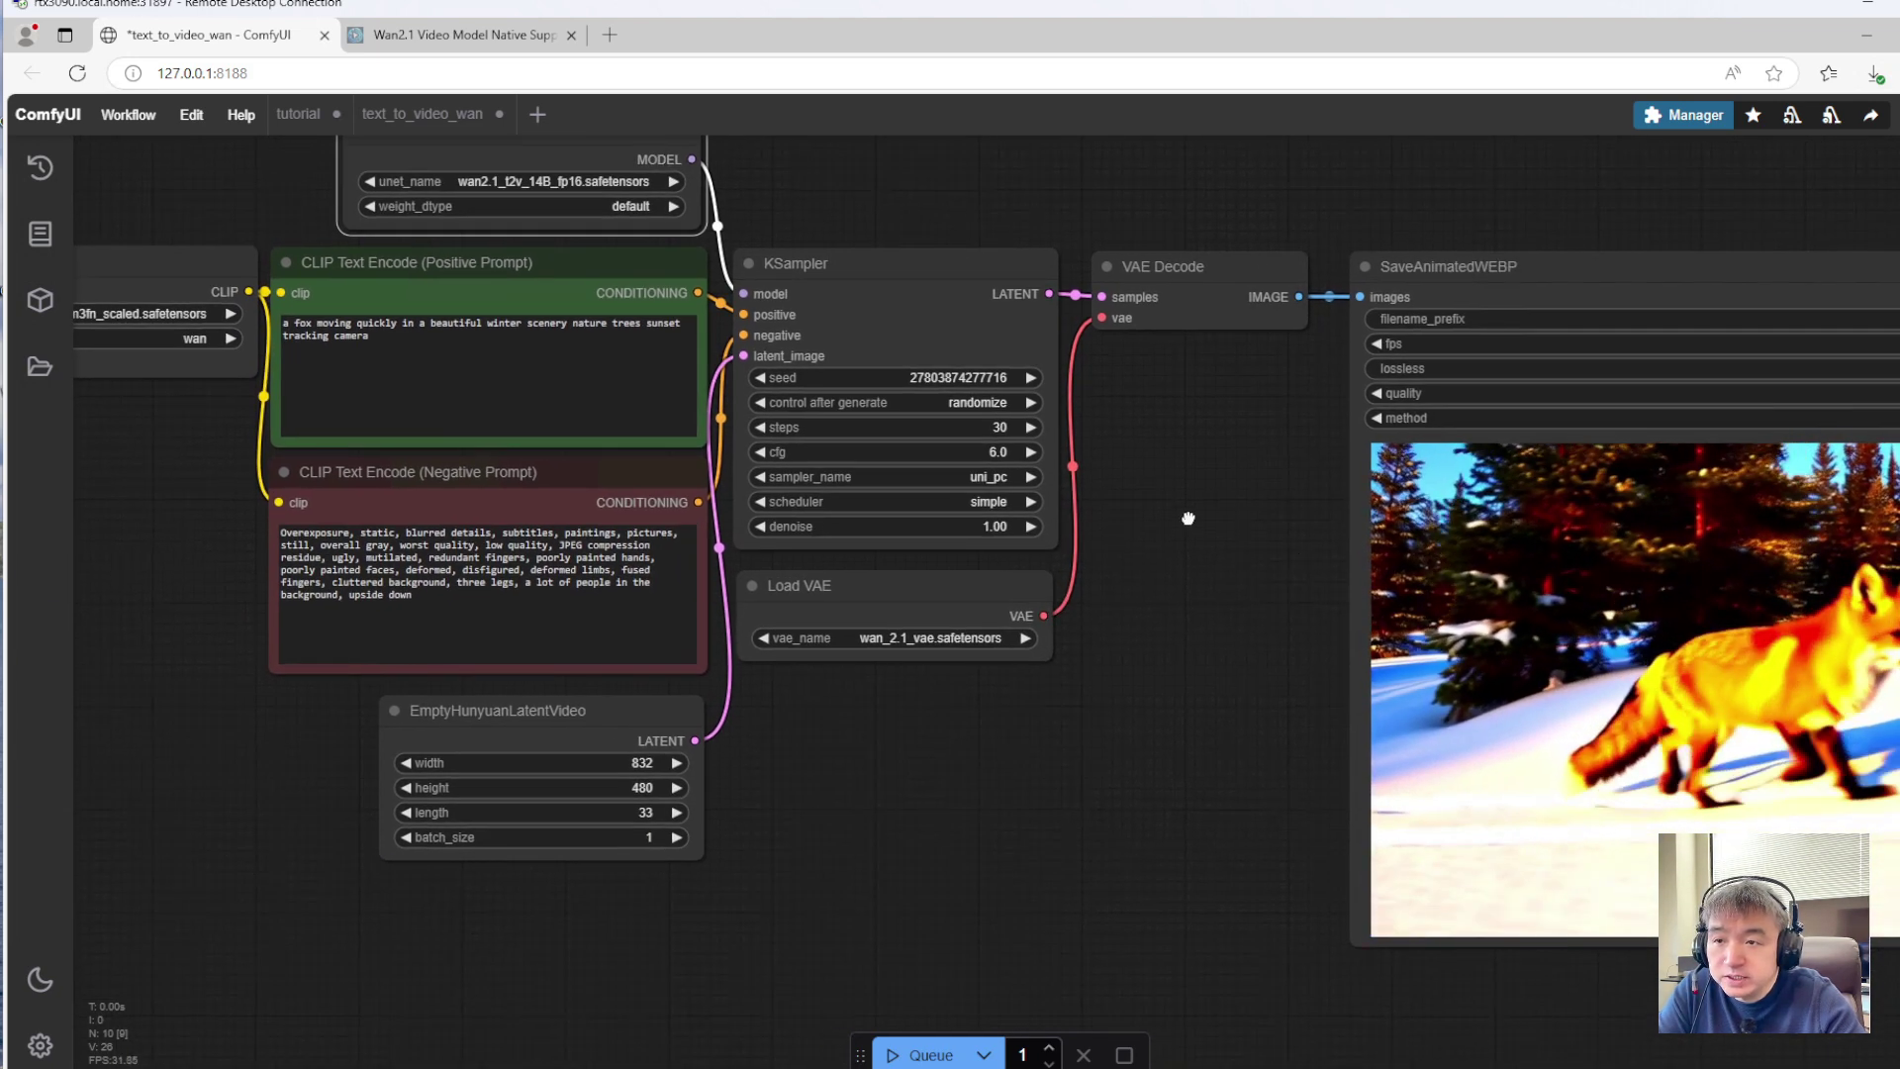
pyautogui.hscroll(4, 1187, 517)
pyautogui.hscroll(-8, 1031, 513)
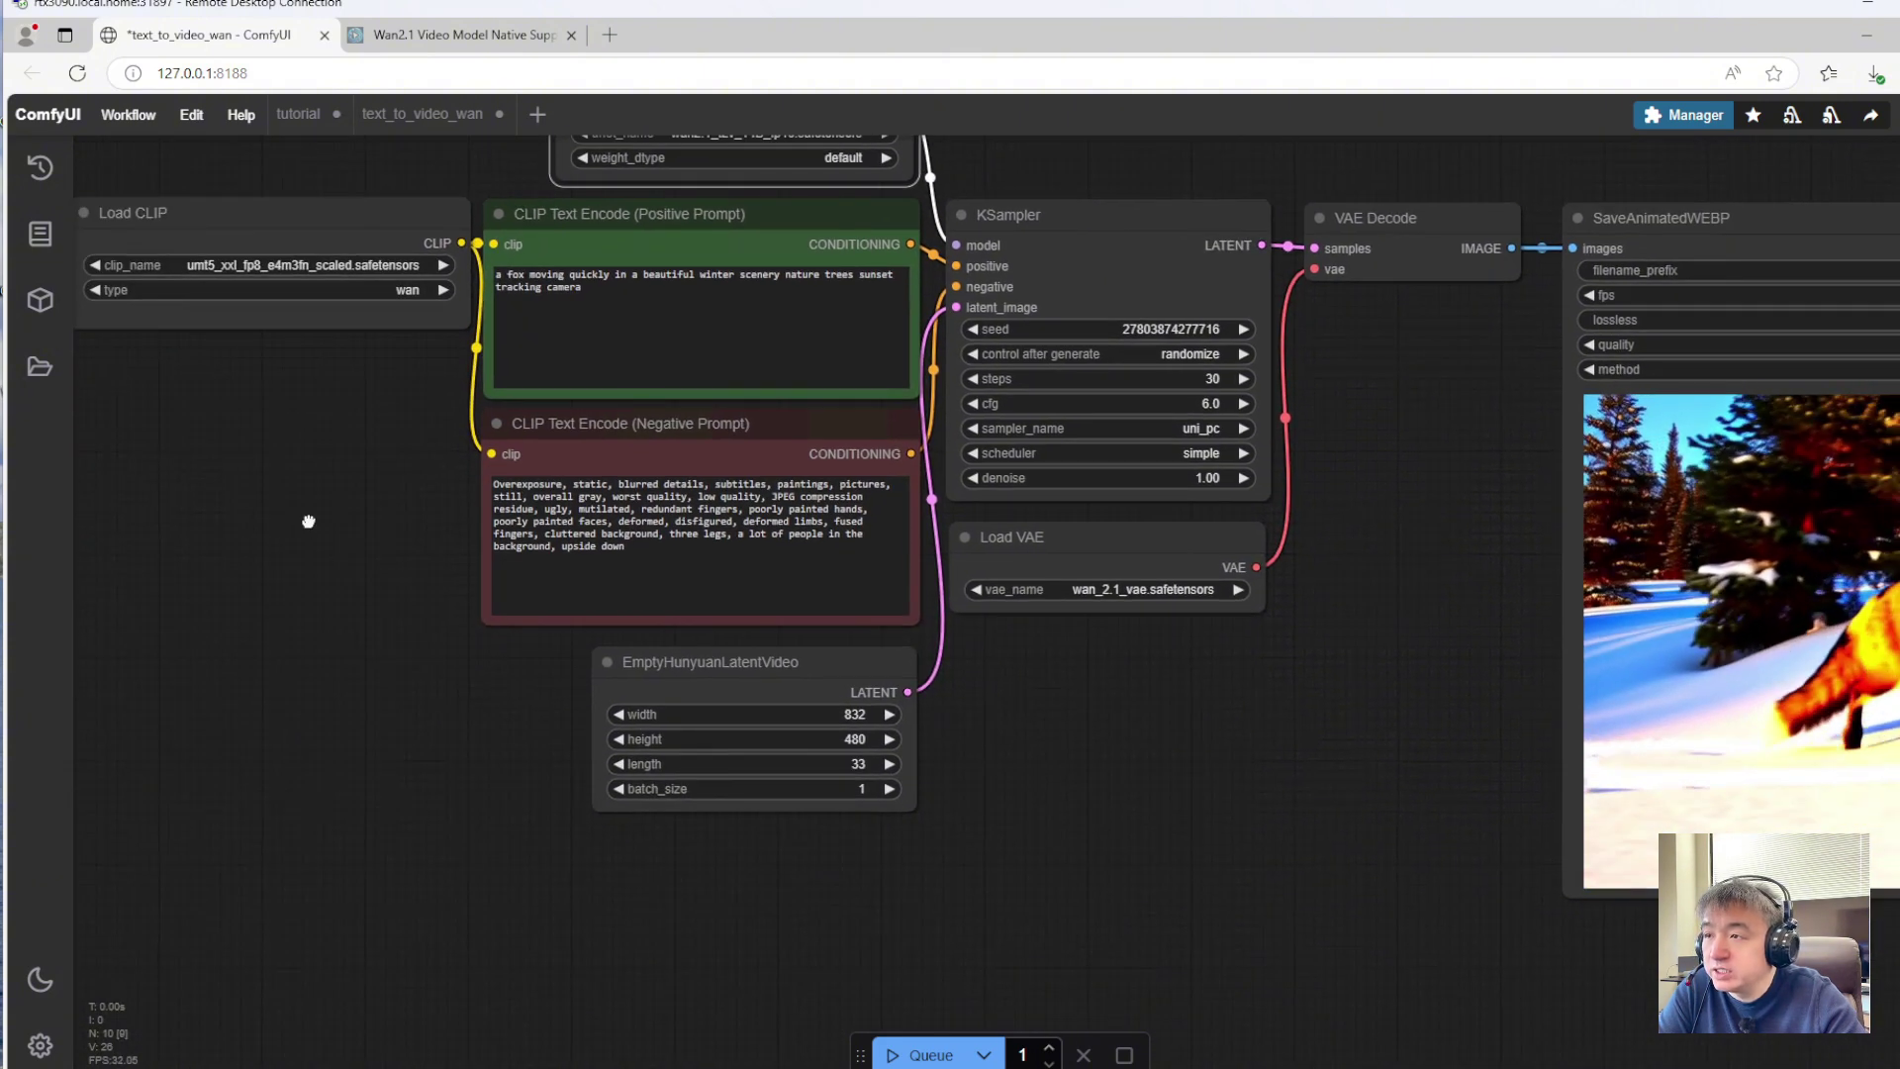
# Download image_to_video_wan_720p_example.json from the example workflows linked on the Wan2.1 blog page in Chrome
pyautogui.moveTo(309, 521); pyautogui.dragTo(412, 623)
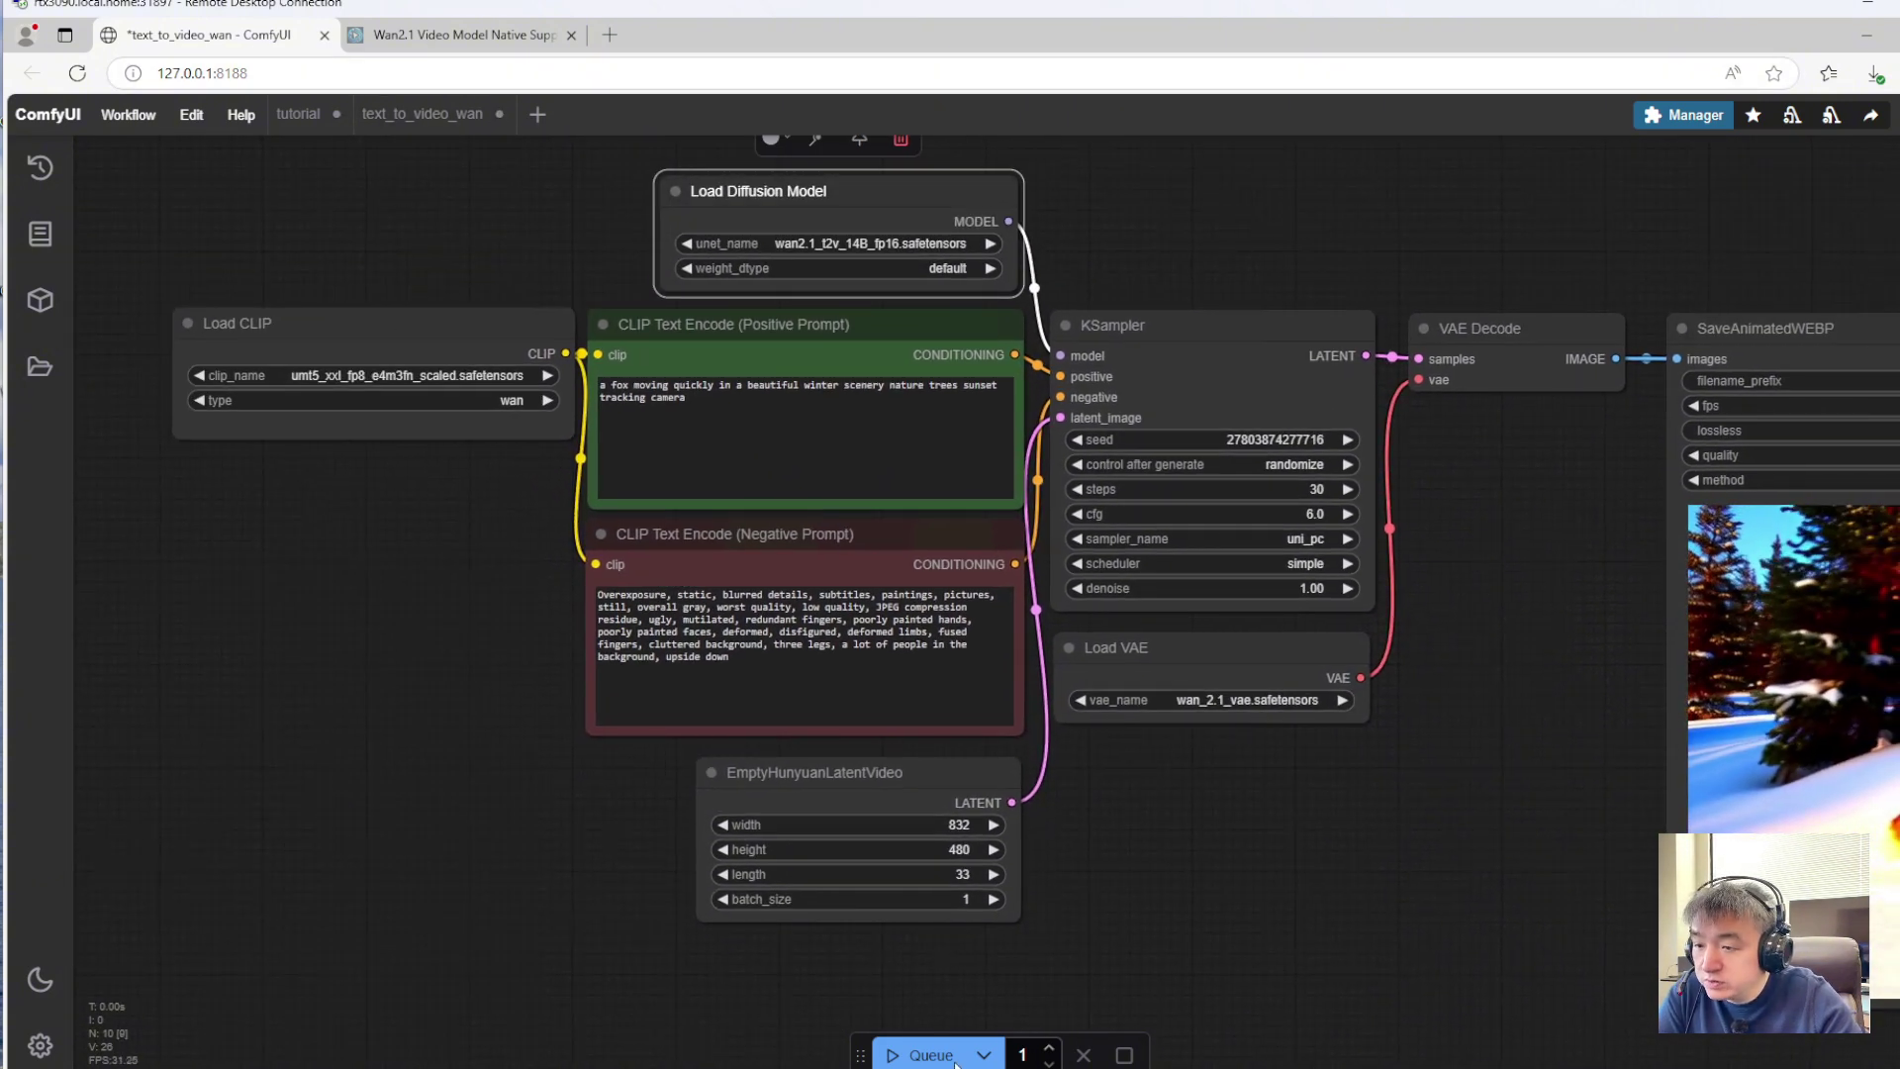
pyautogui.moveTo(1292, 1067)
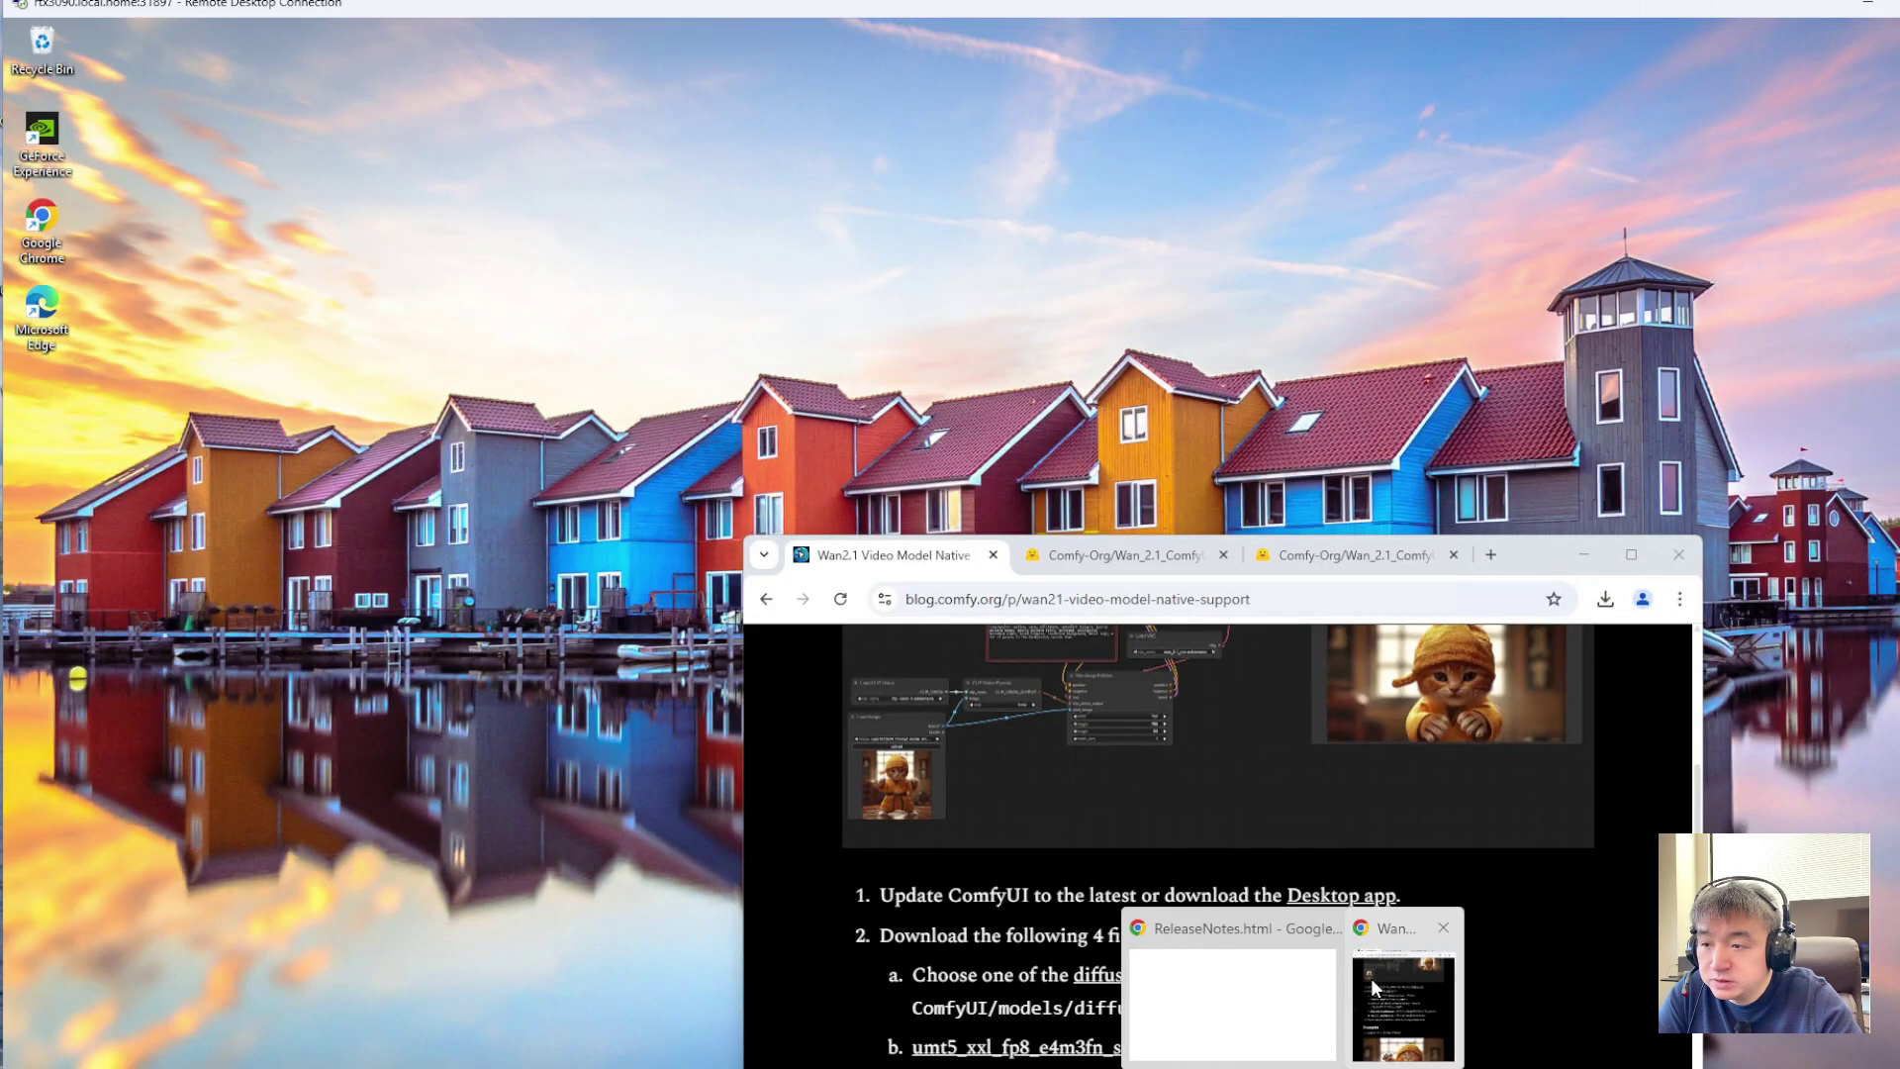
pyautogui.click(1372, 976)
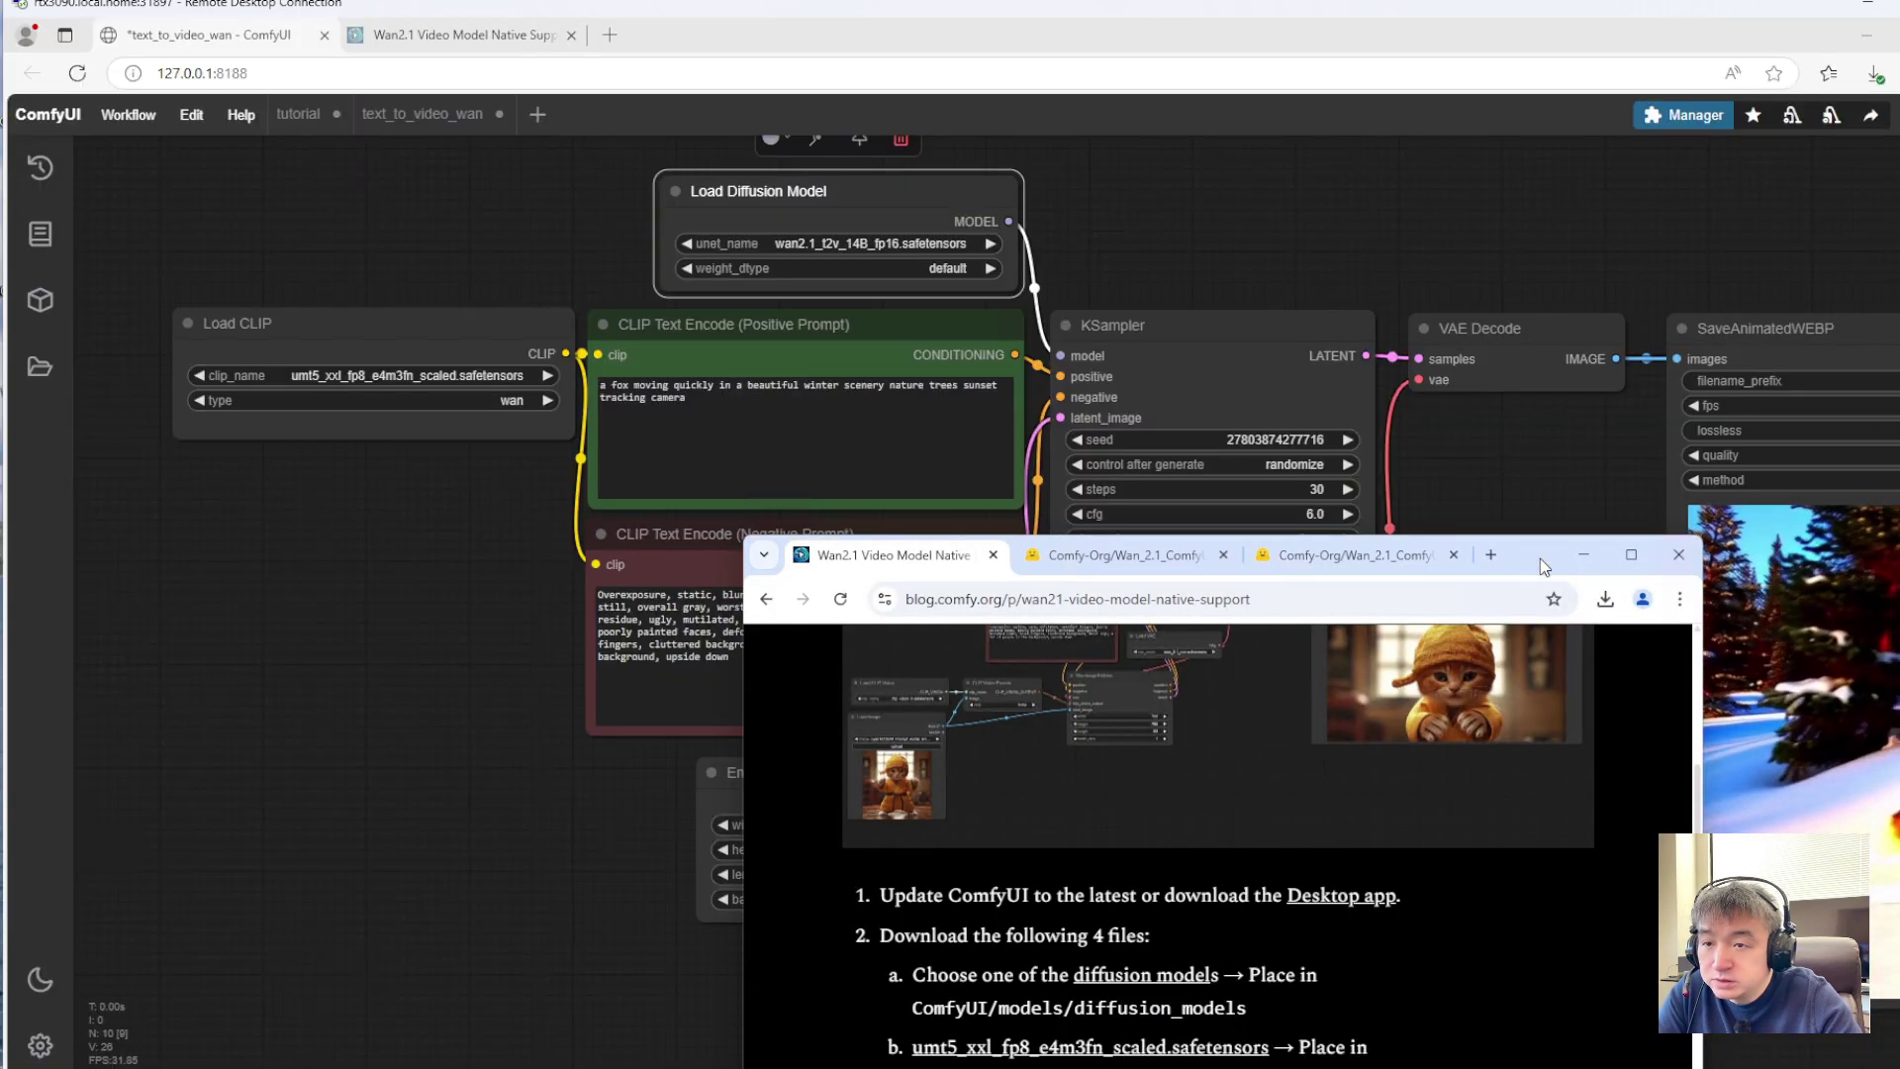
pyautogui.doubleClick(1539, 558)
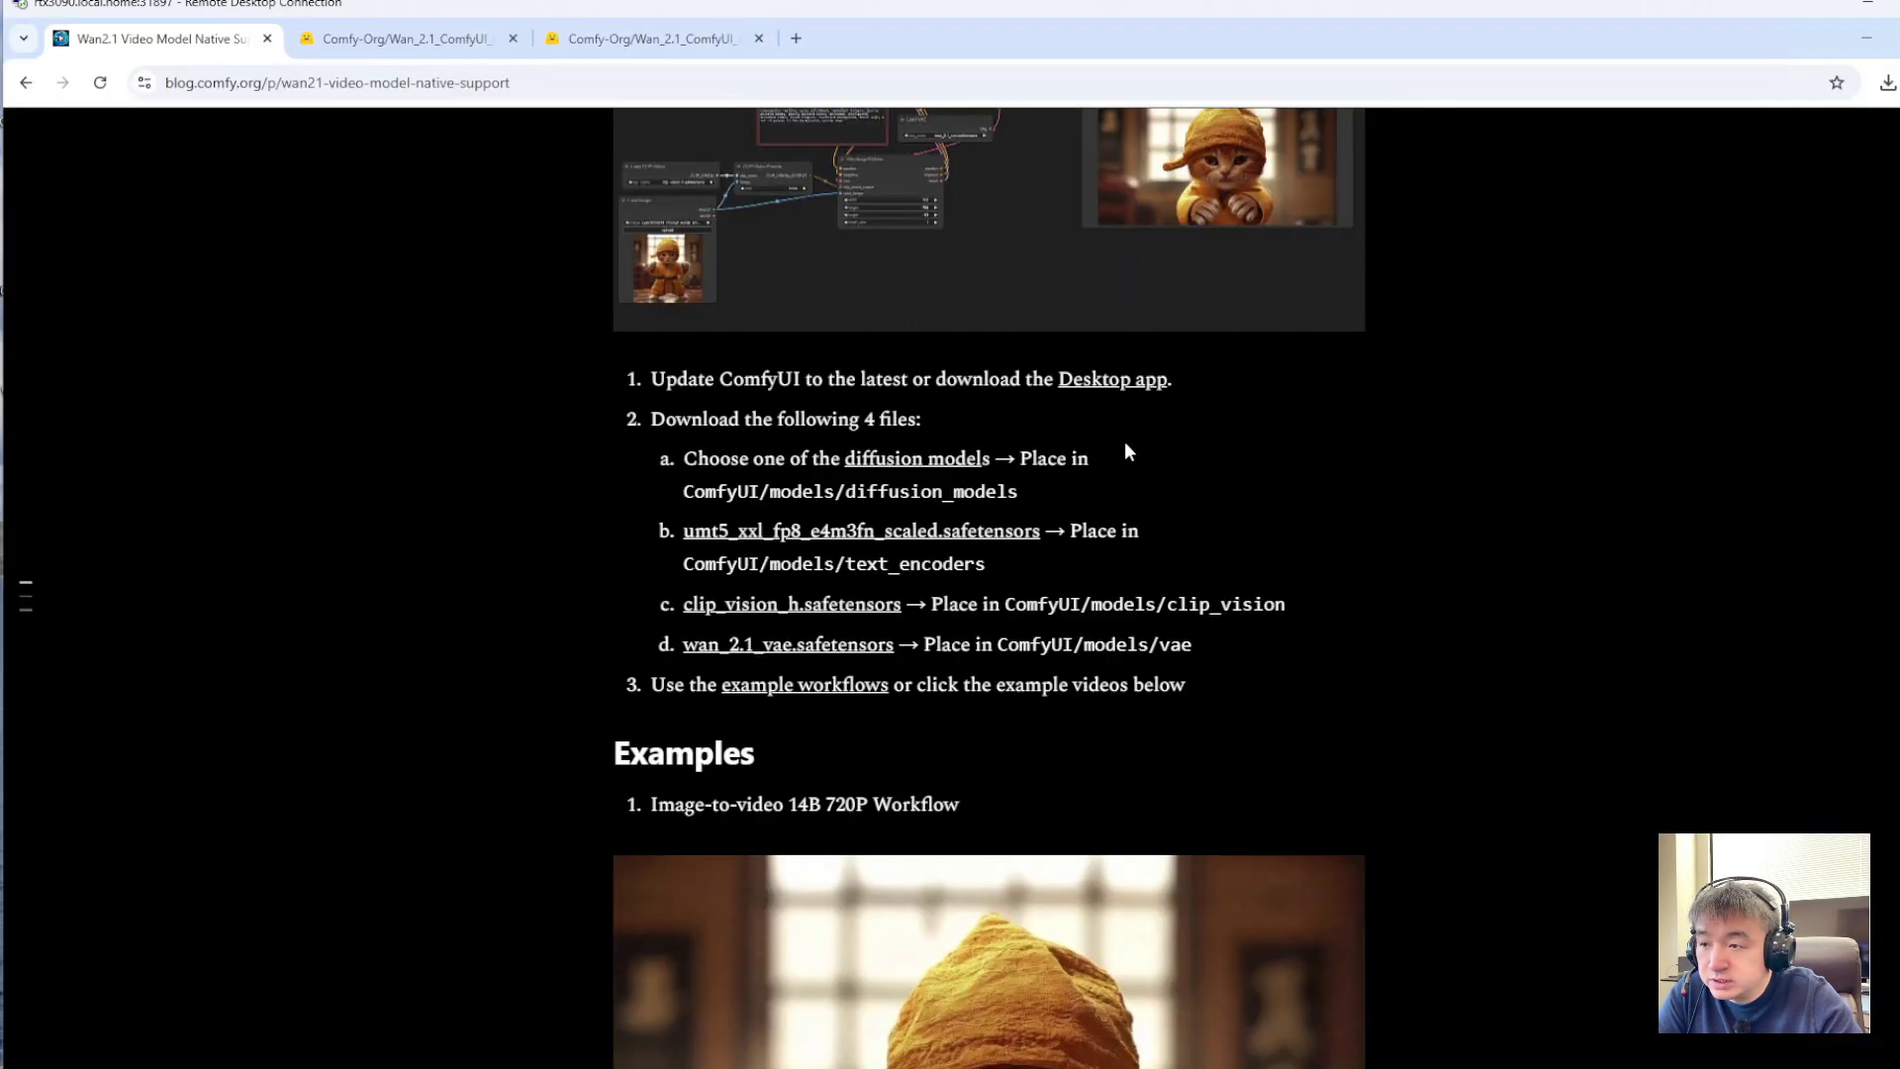
pyautogui.click(806, 683)
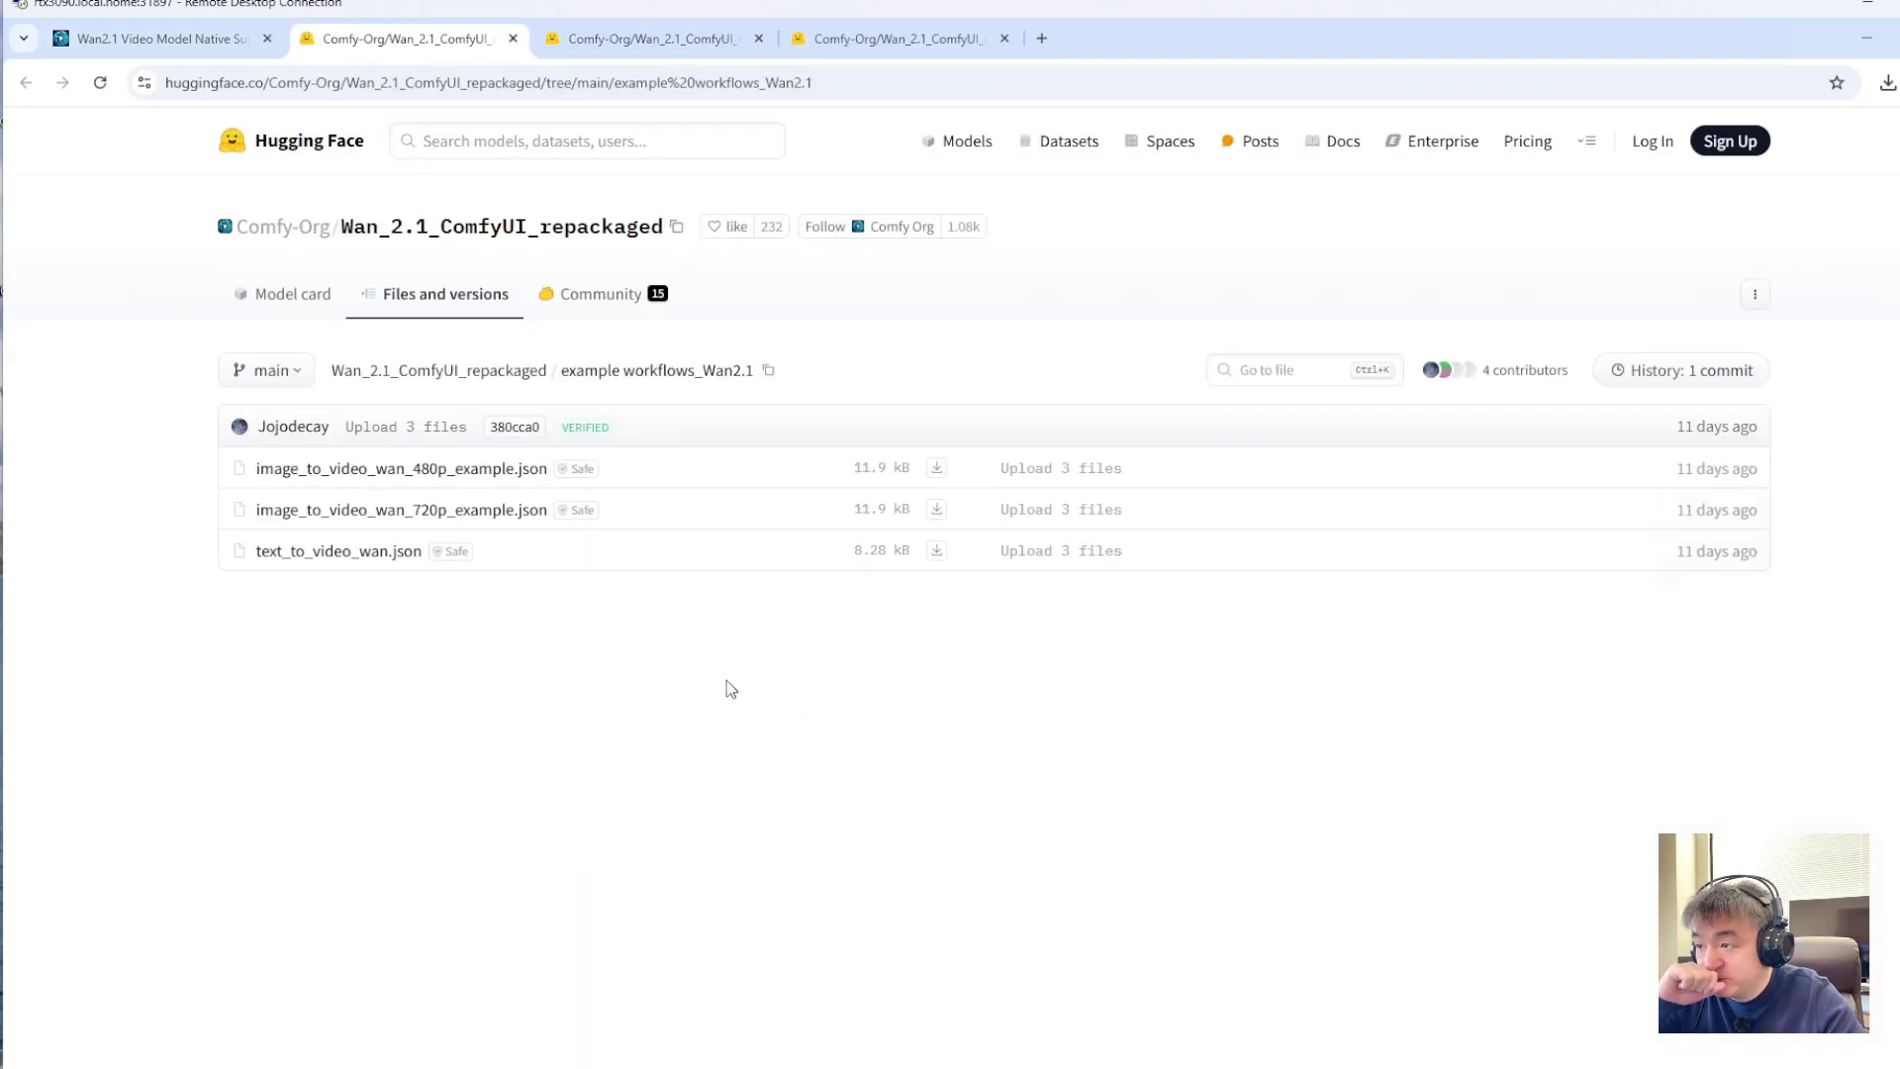
pyautogui.click(937, 511)
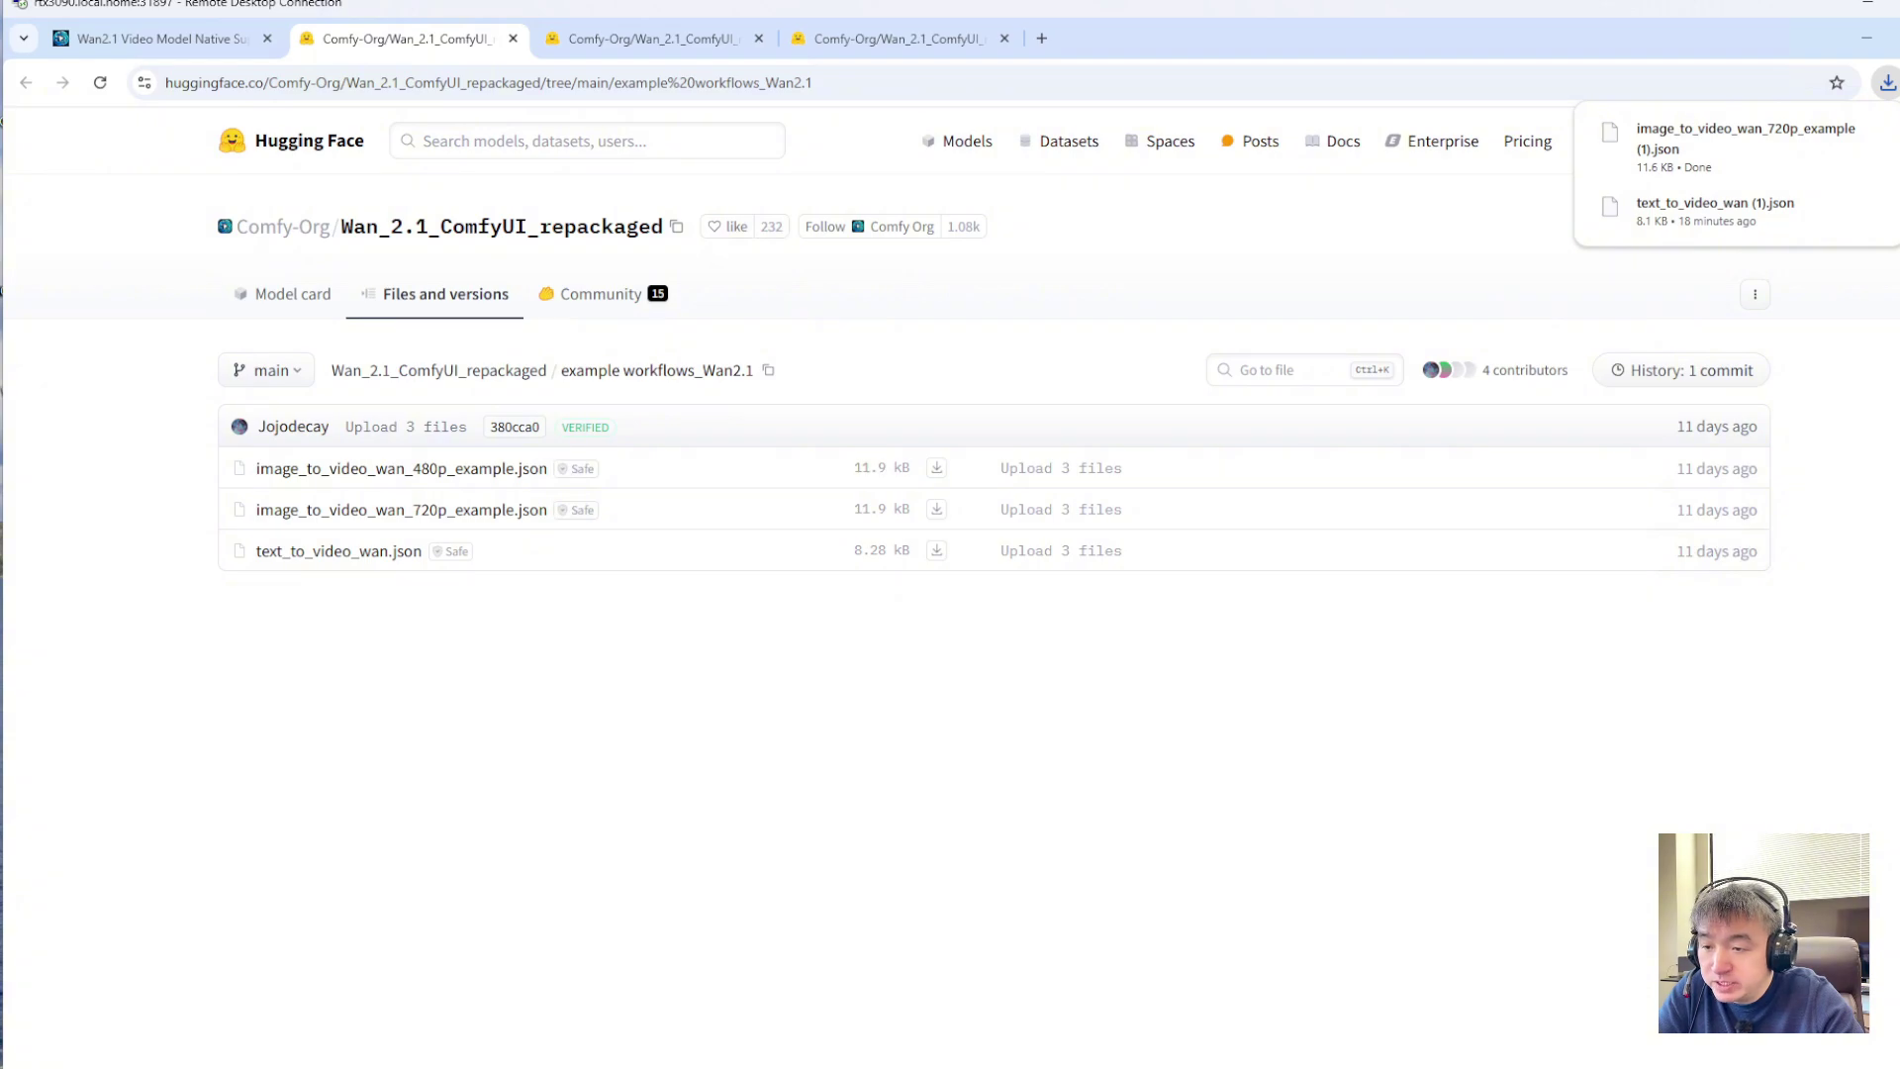
# Switch back to ComfyUI and open the downloaded workflow image_to_video_wan_720p_example (1).json
pyautogui.hotkey('alt', 'Tab')
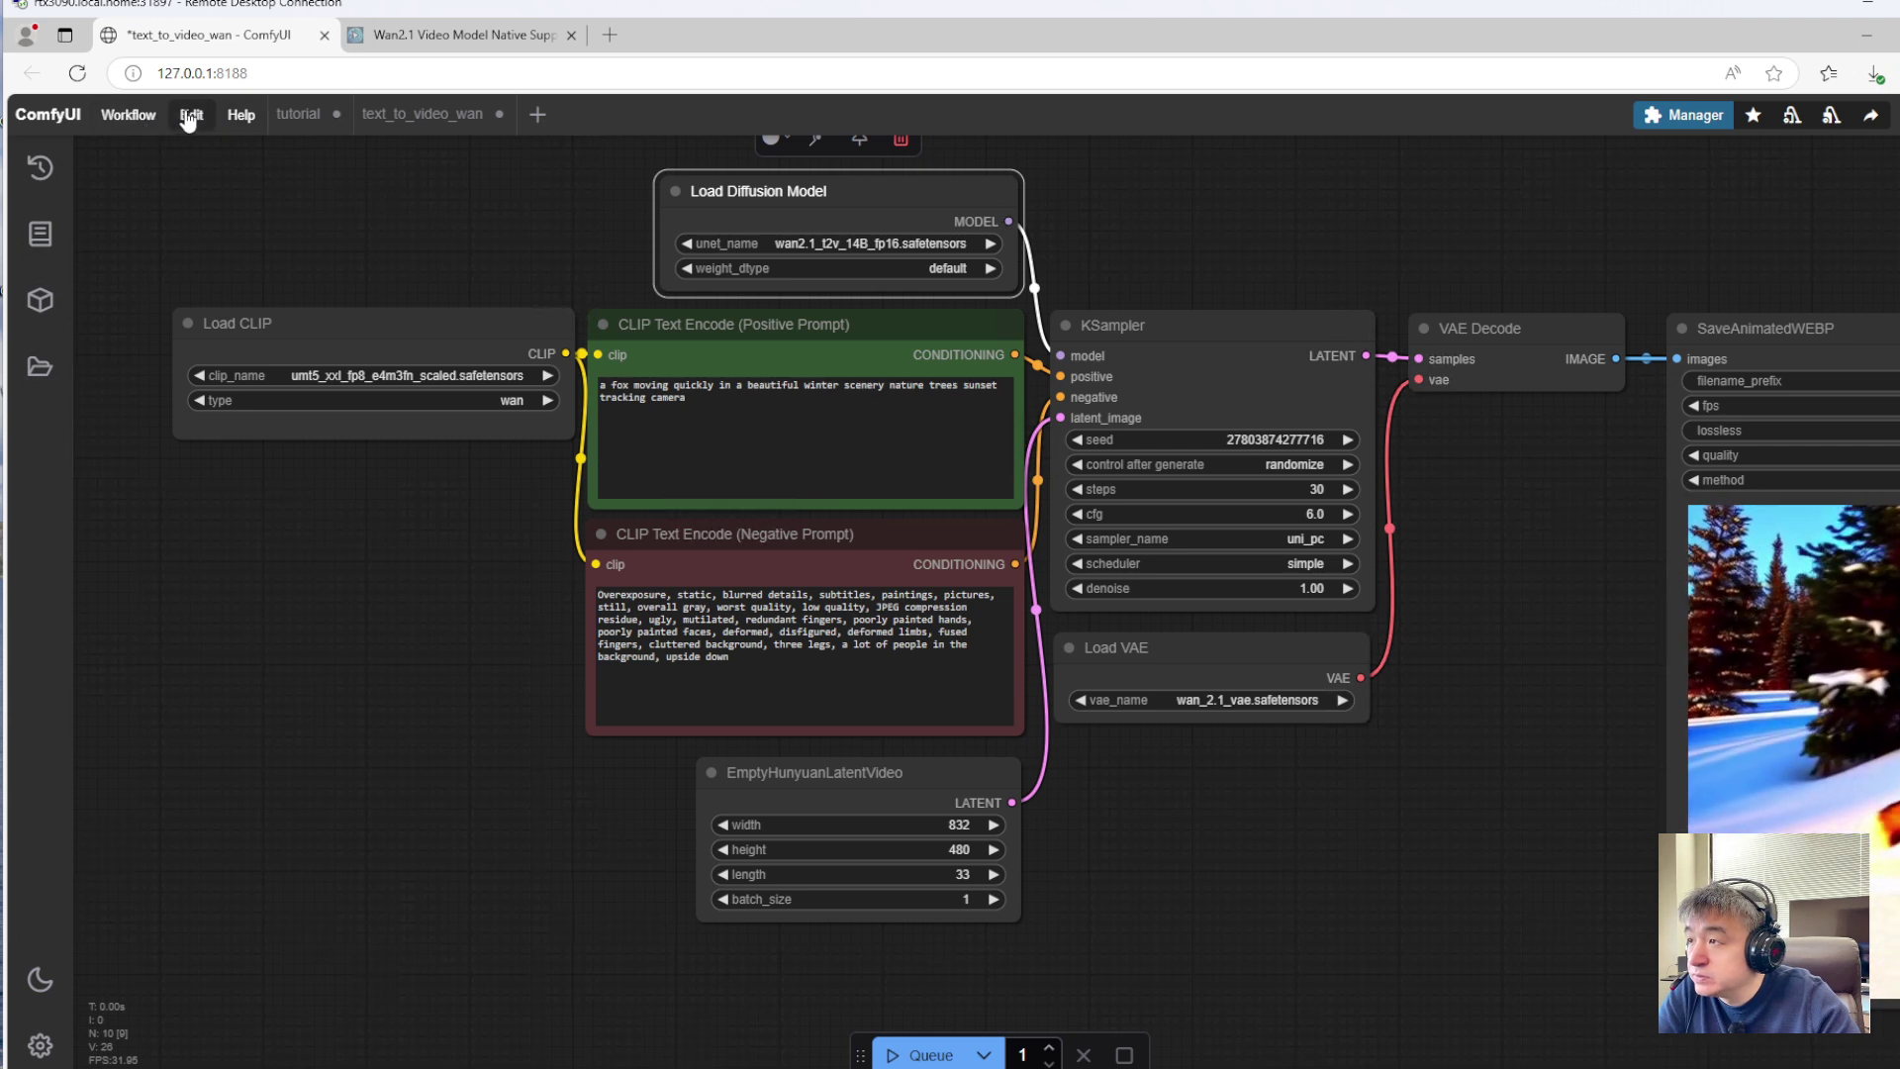
pyautogui.click(132, 124)
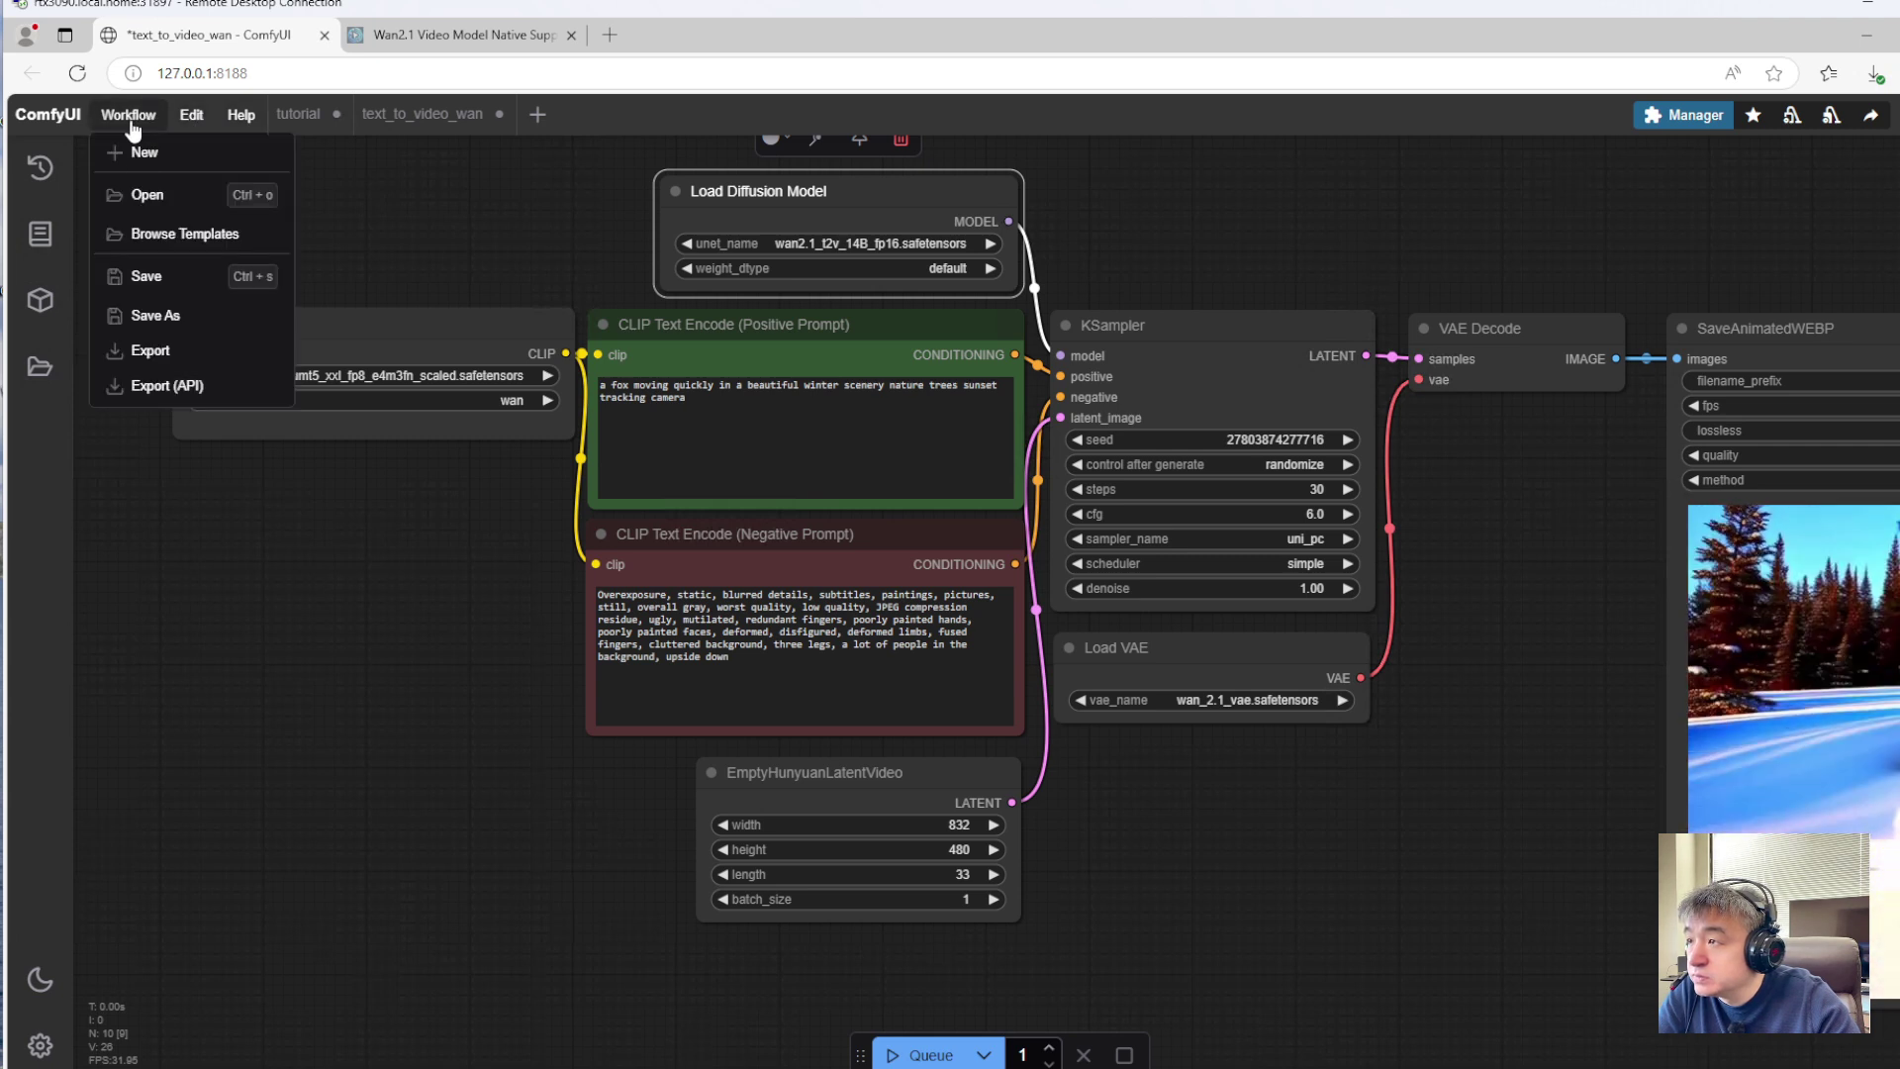
pyautogui.click(178, 195)
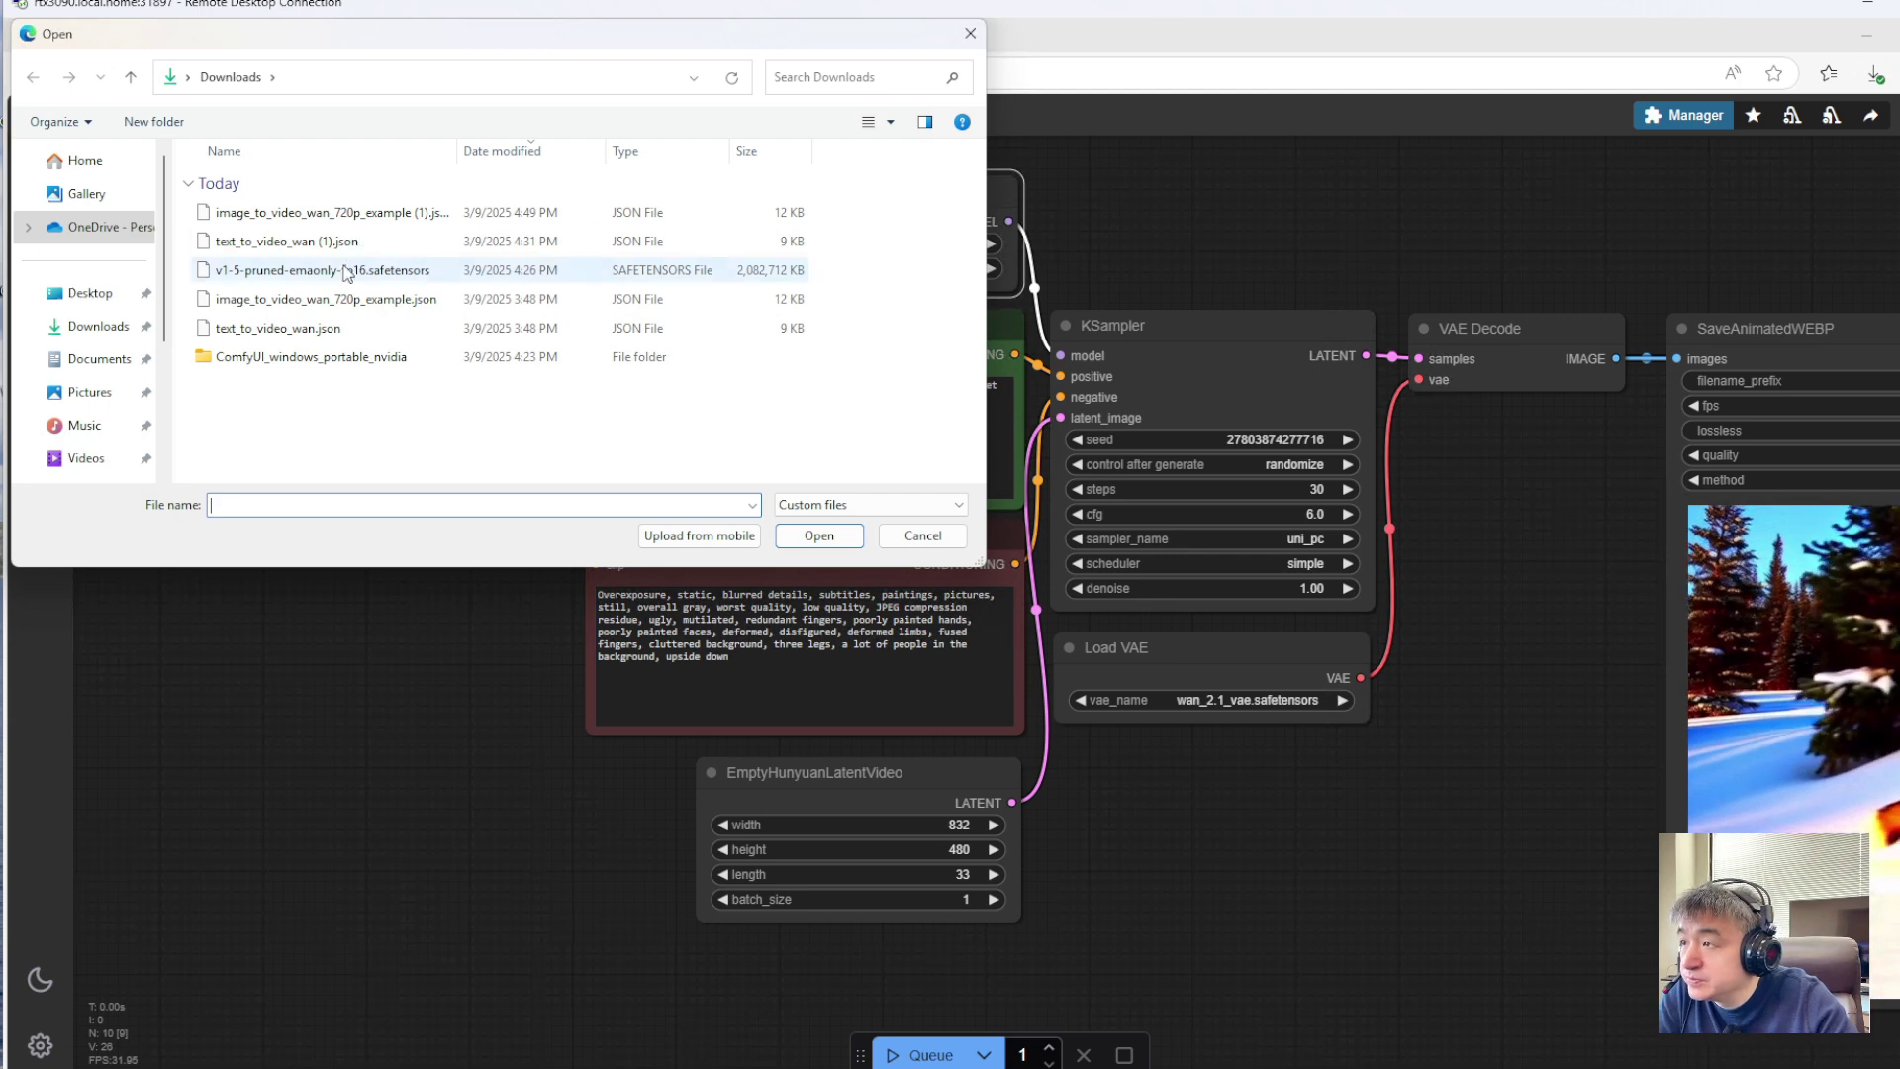
pyautogui.click(326, 212)
pyautogui.click(819, 536)
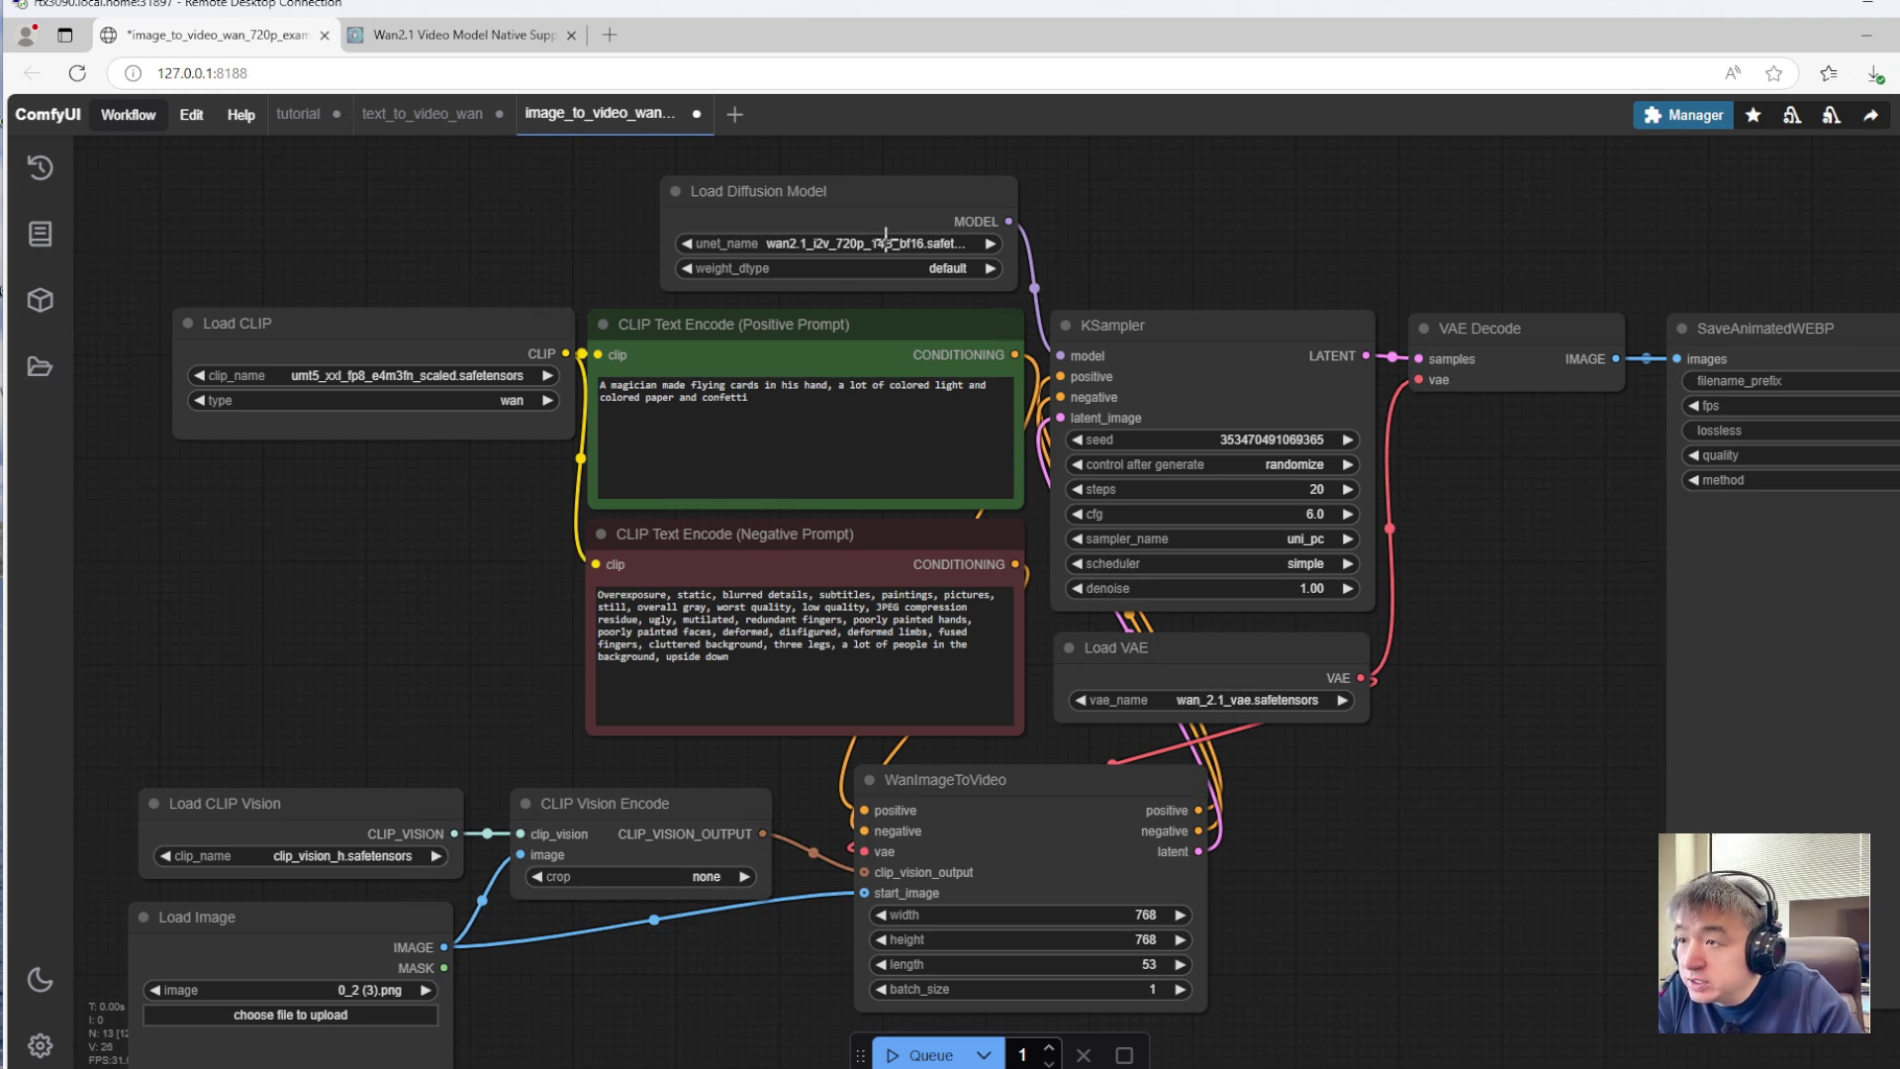
# Set the Load Diffusion Model node's unet_name to wan2.1_i2v_720p_14B_fp16.safetensors
pyautogui.click(986, 244)
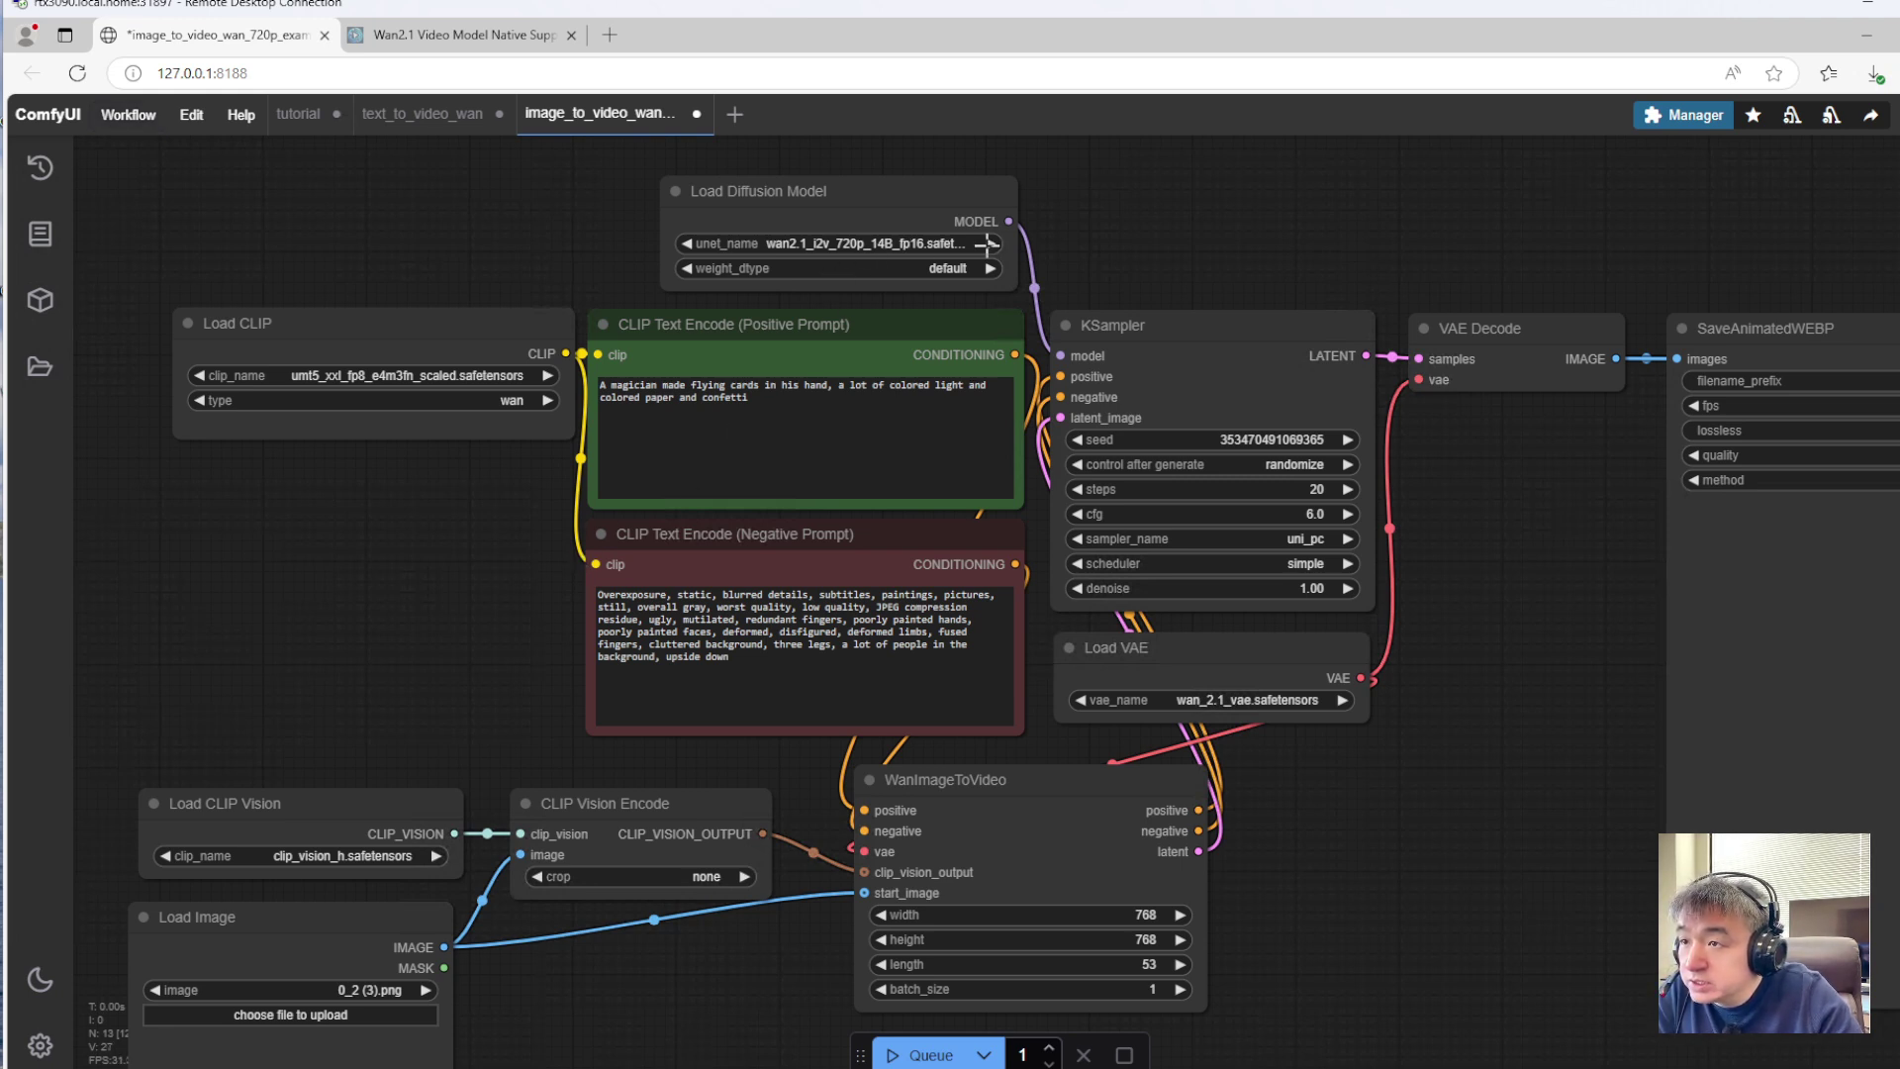
pyautogui.click(987, 243)
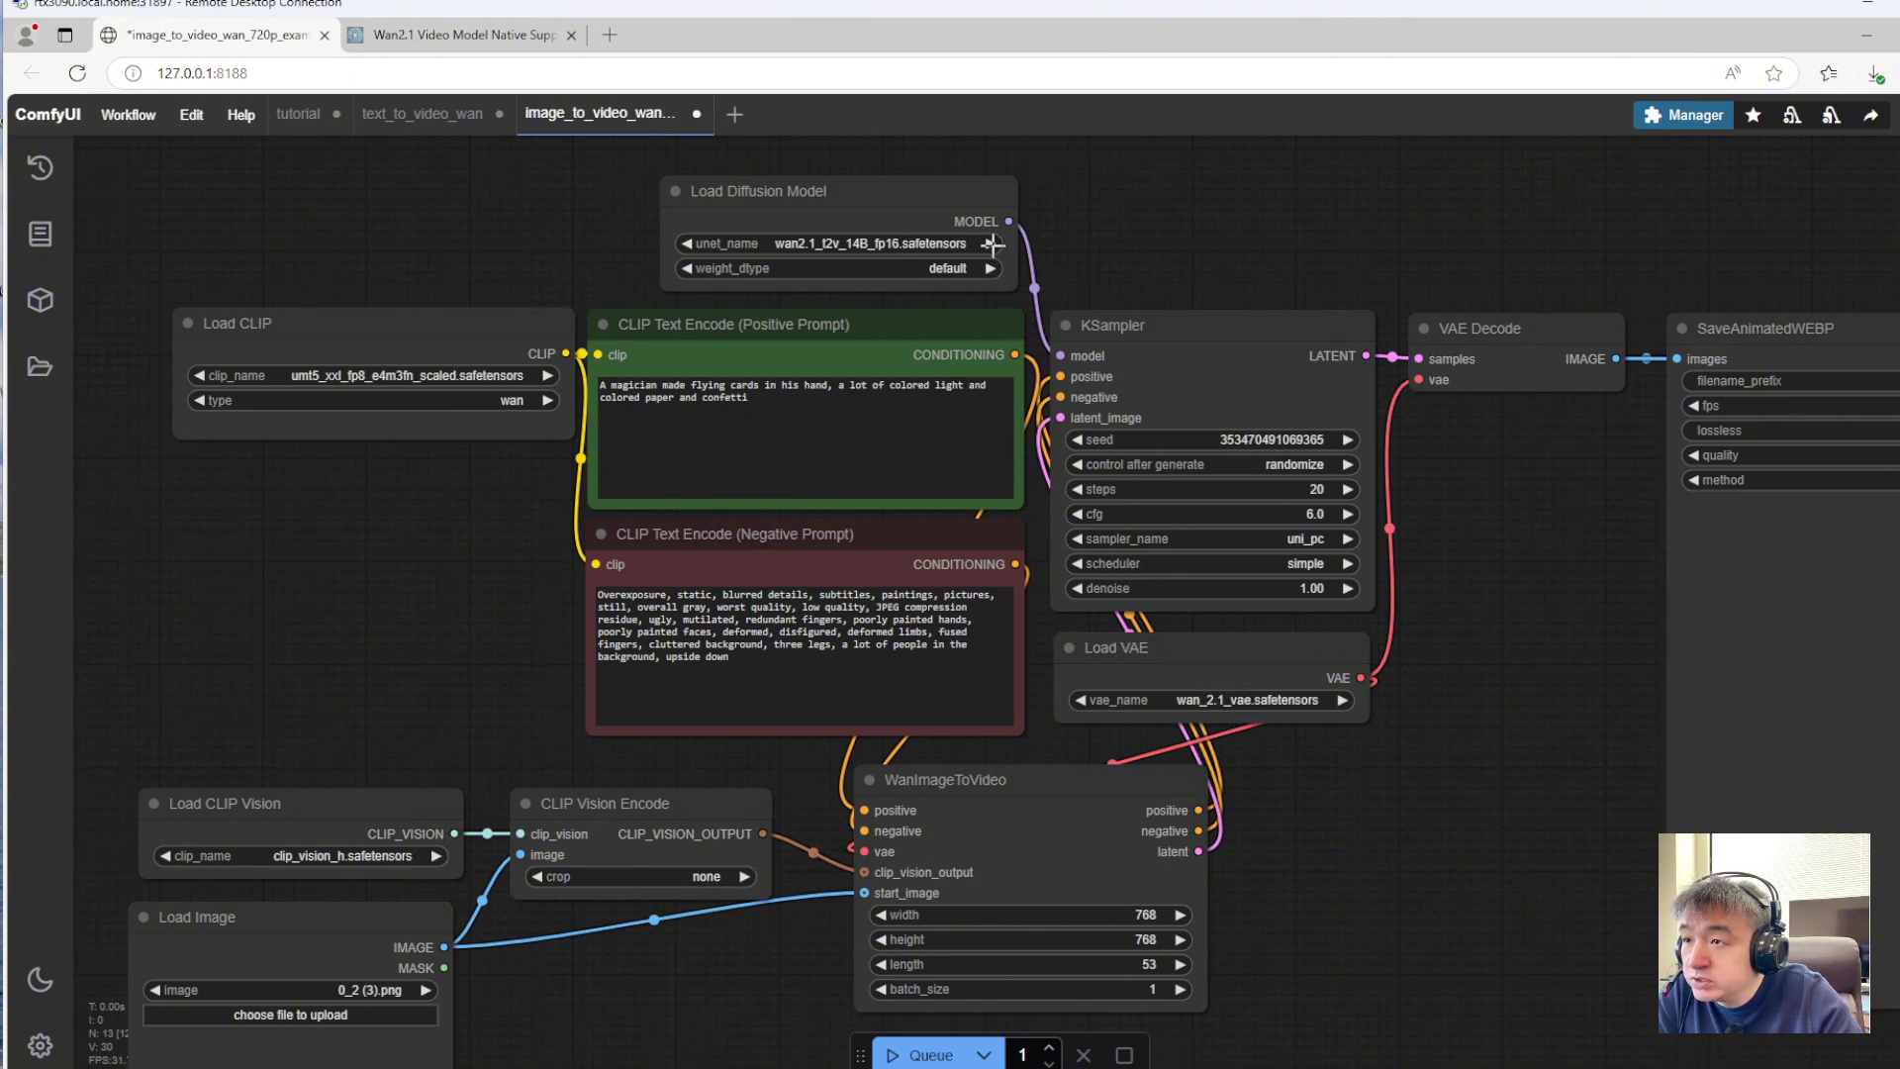
pyautogui.click(968, 246)
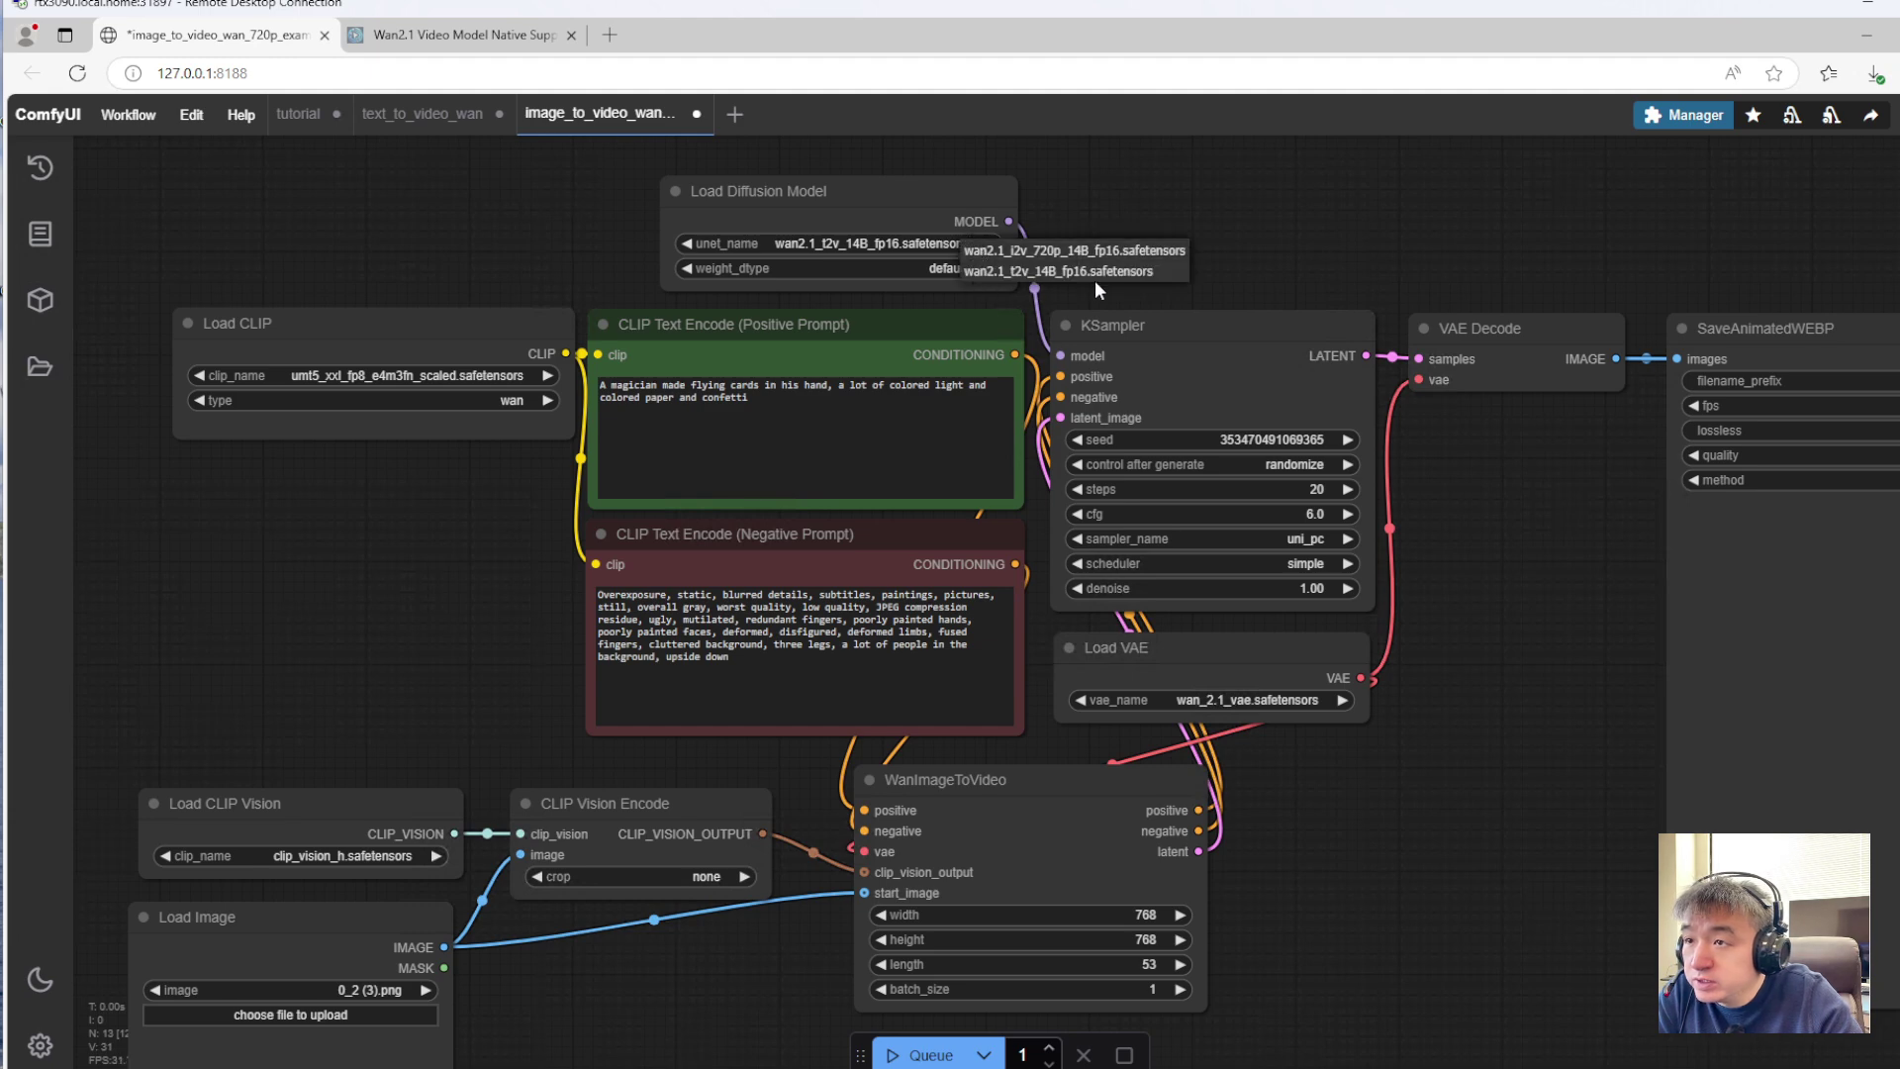
pyautogui.click(1089, 250)
# Paste the test JPG into the Downloads folder and upload it as the Load Image node's image
pyautogui.scroll(-1, 495, 639)
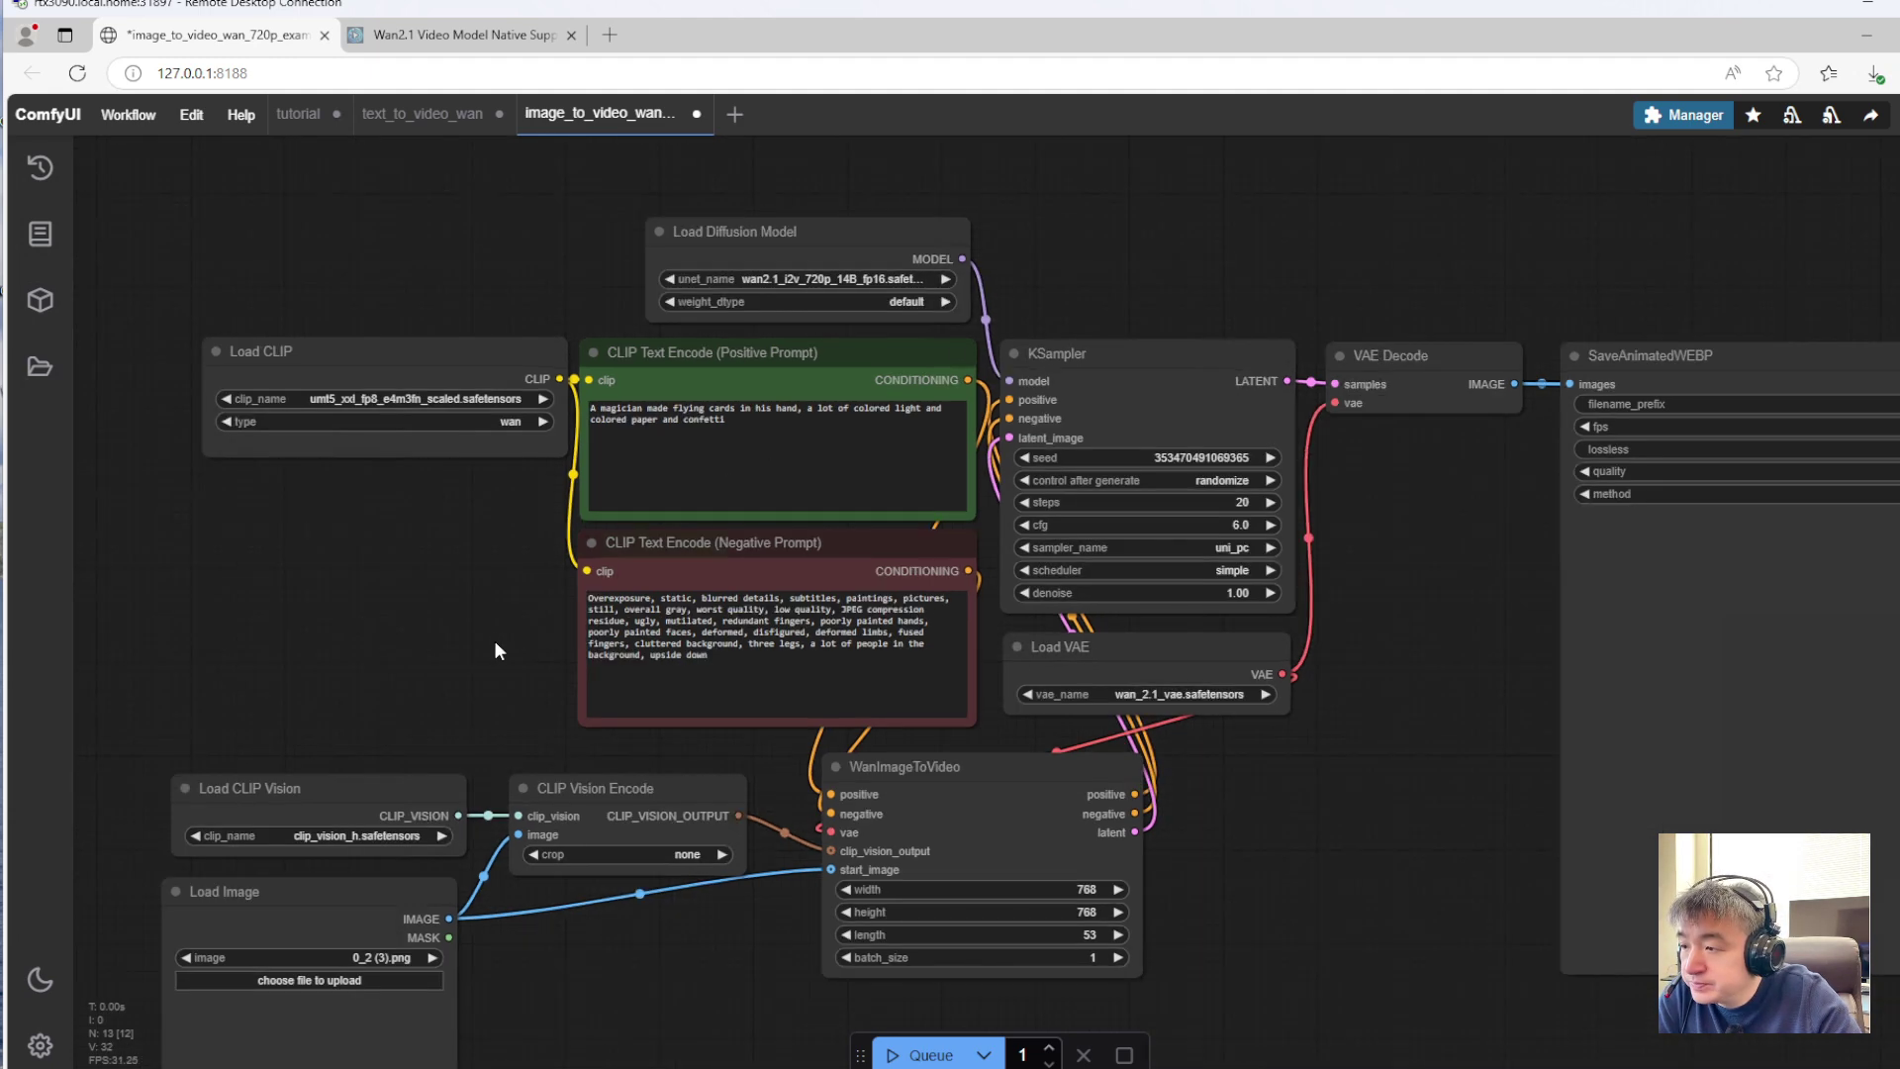
pyautogui.scroll(-1, 497, 661)
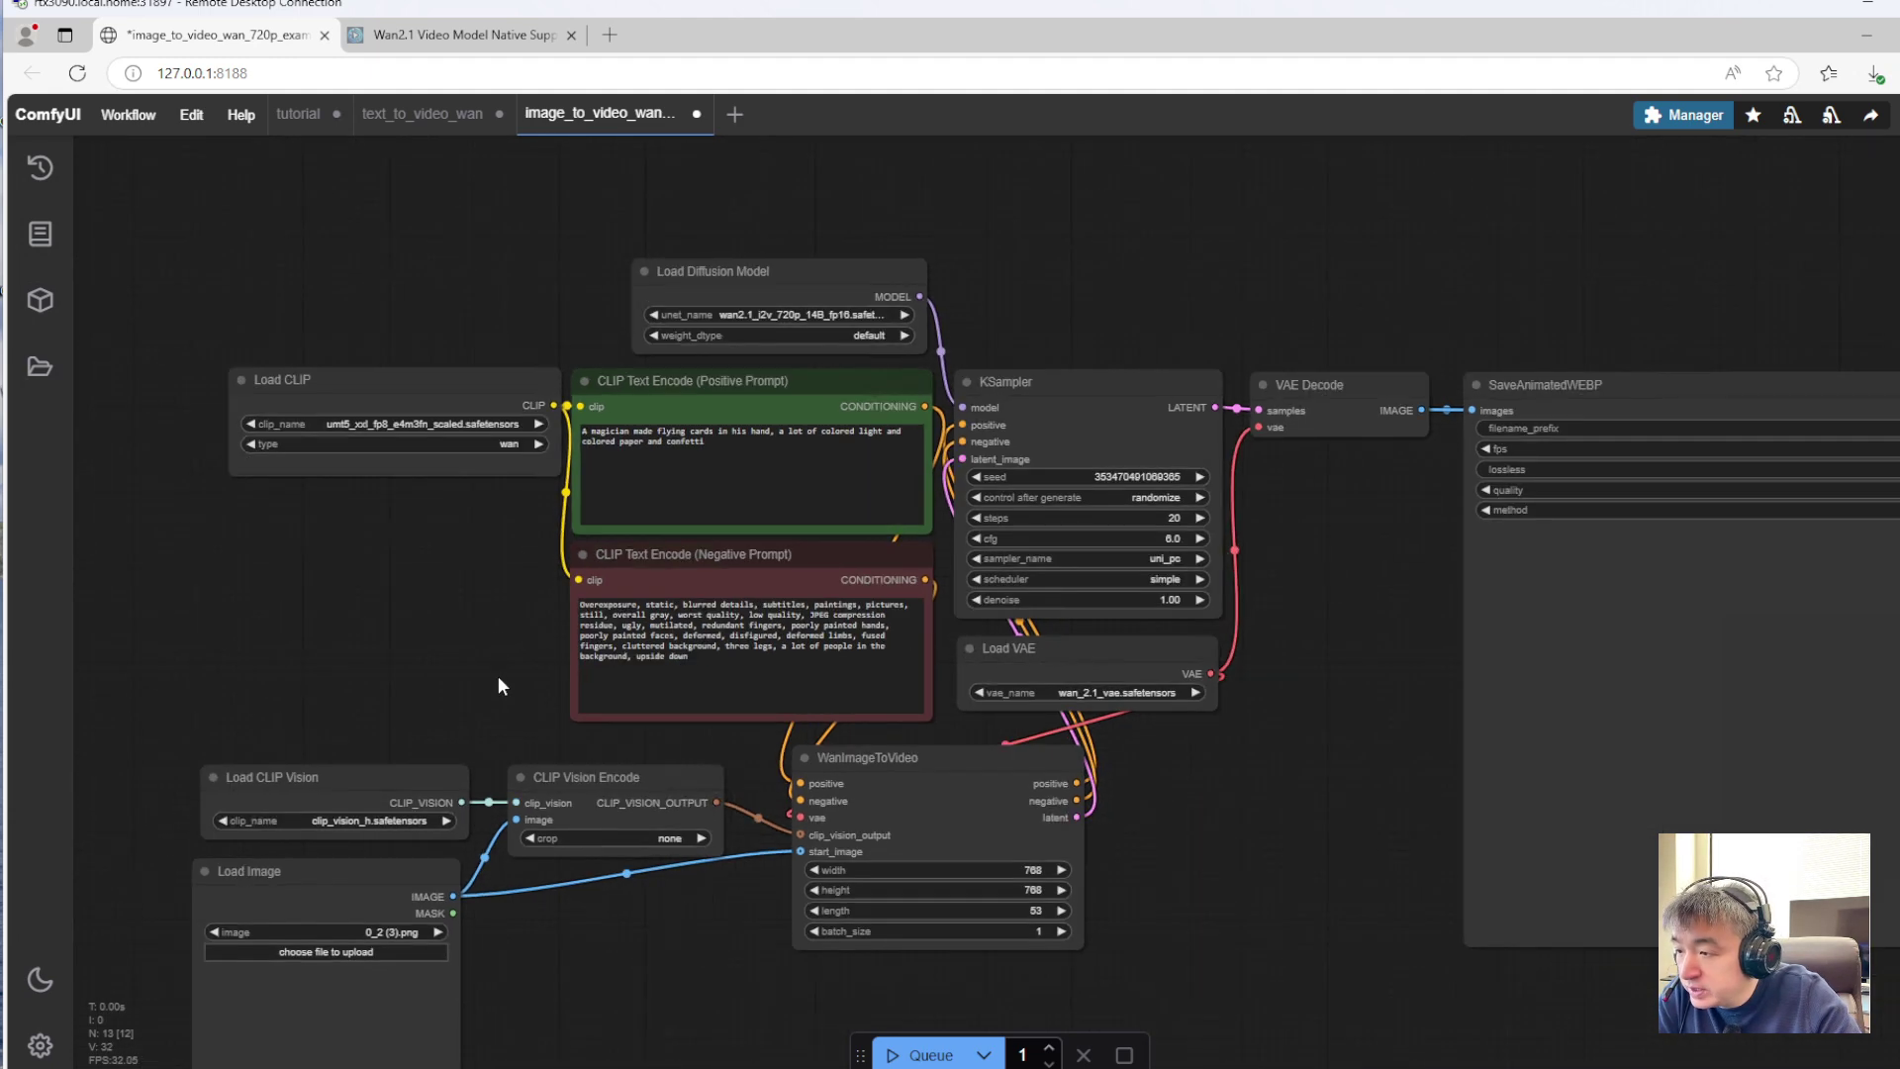
pyautogui.click(346, 953)
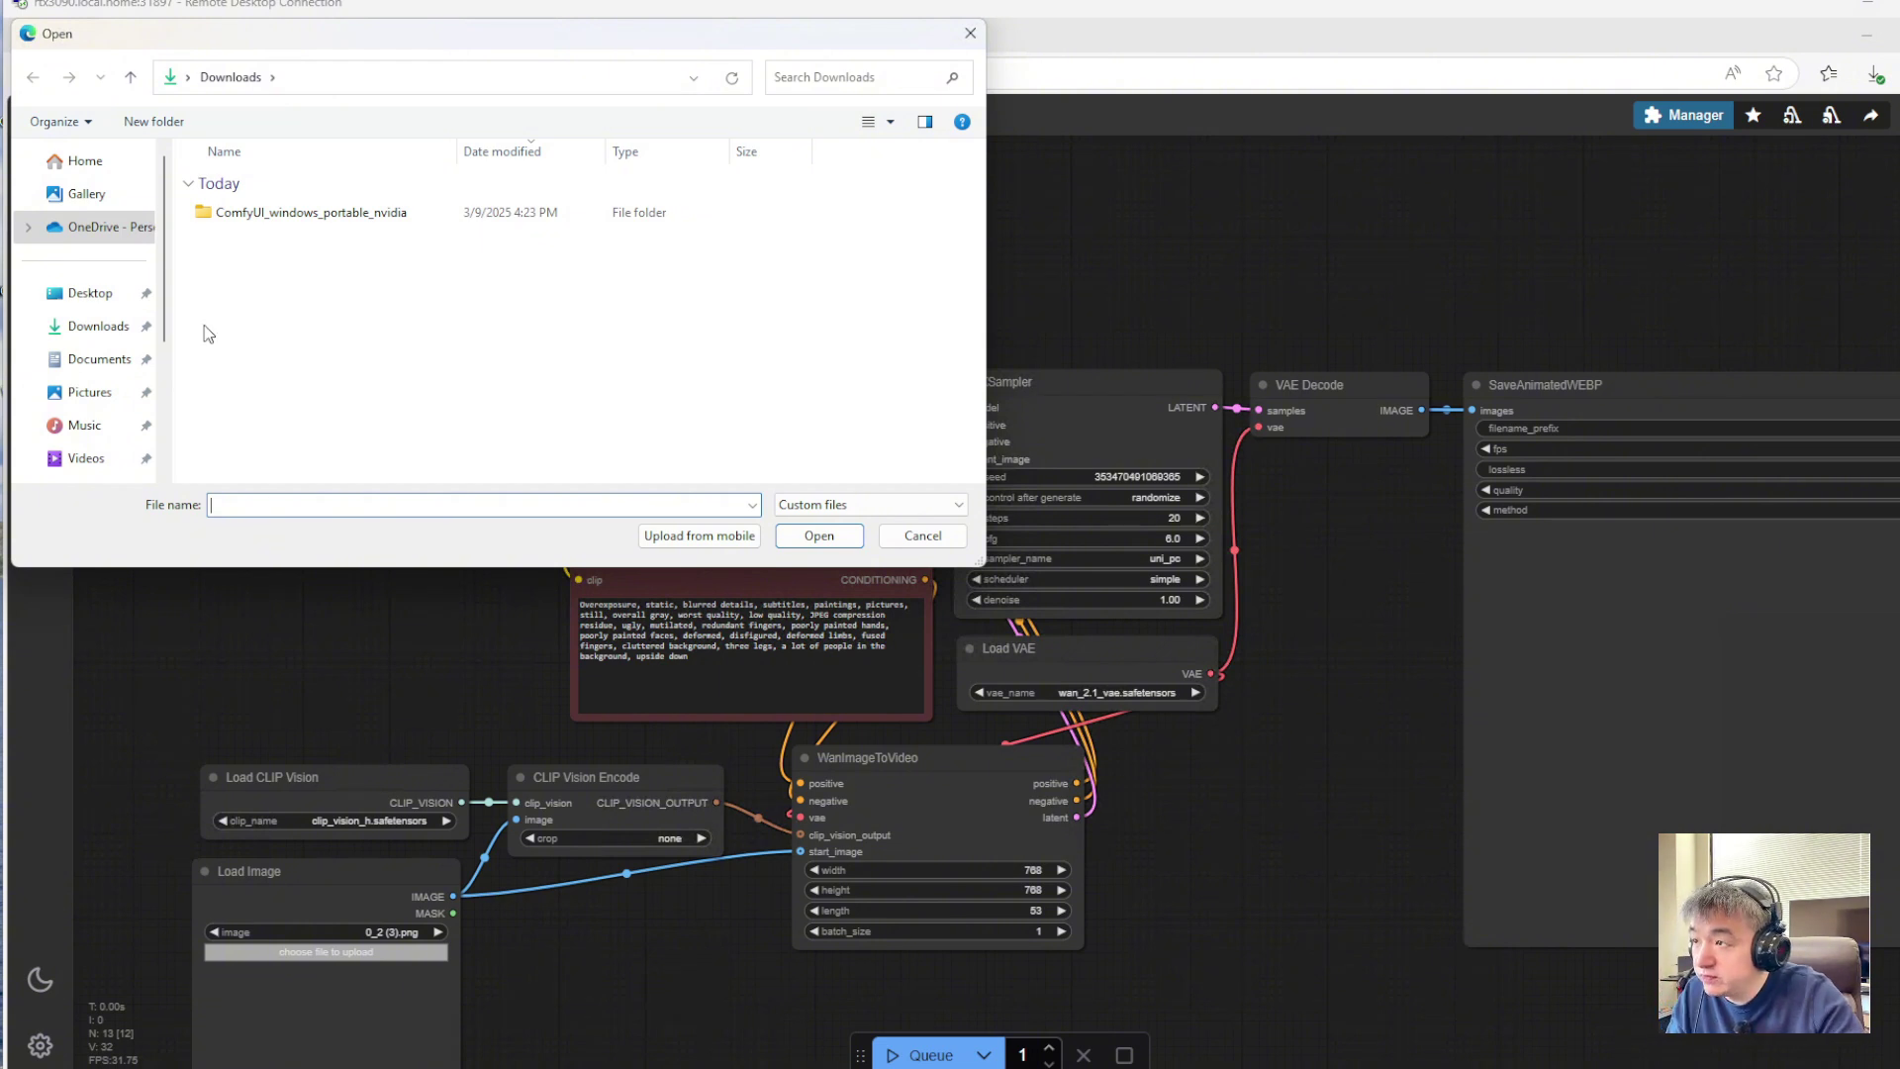
pyautogui.hotkey('ctrl', 'v')
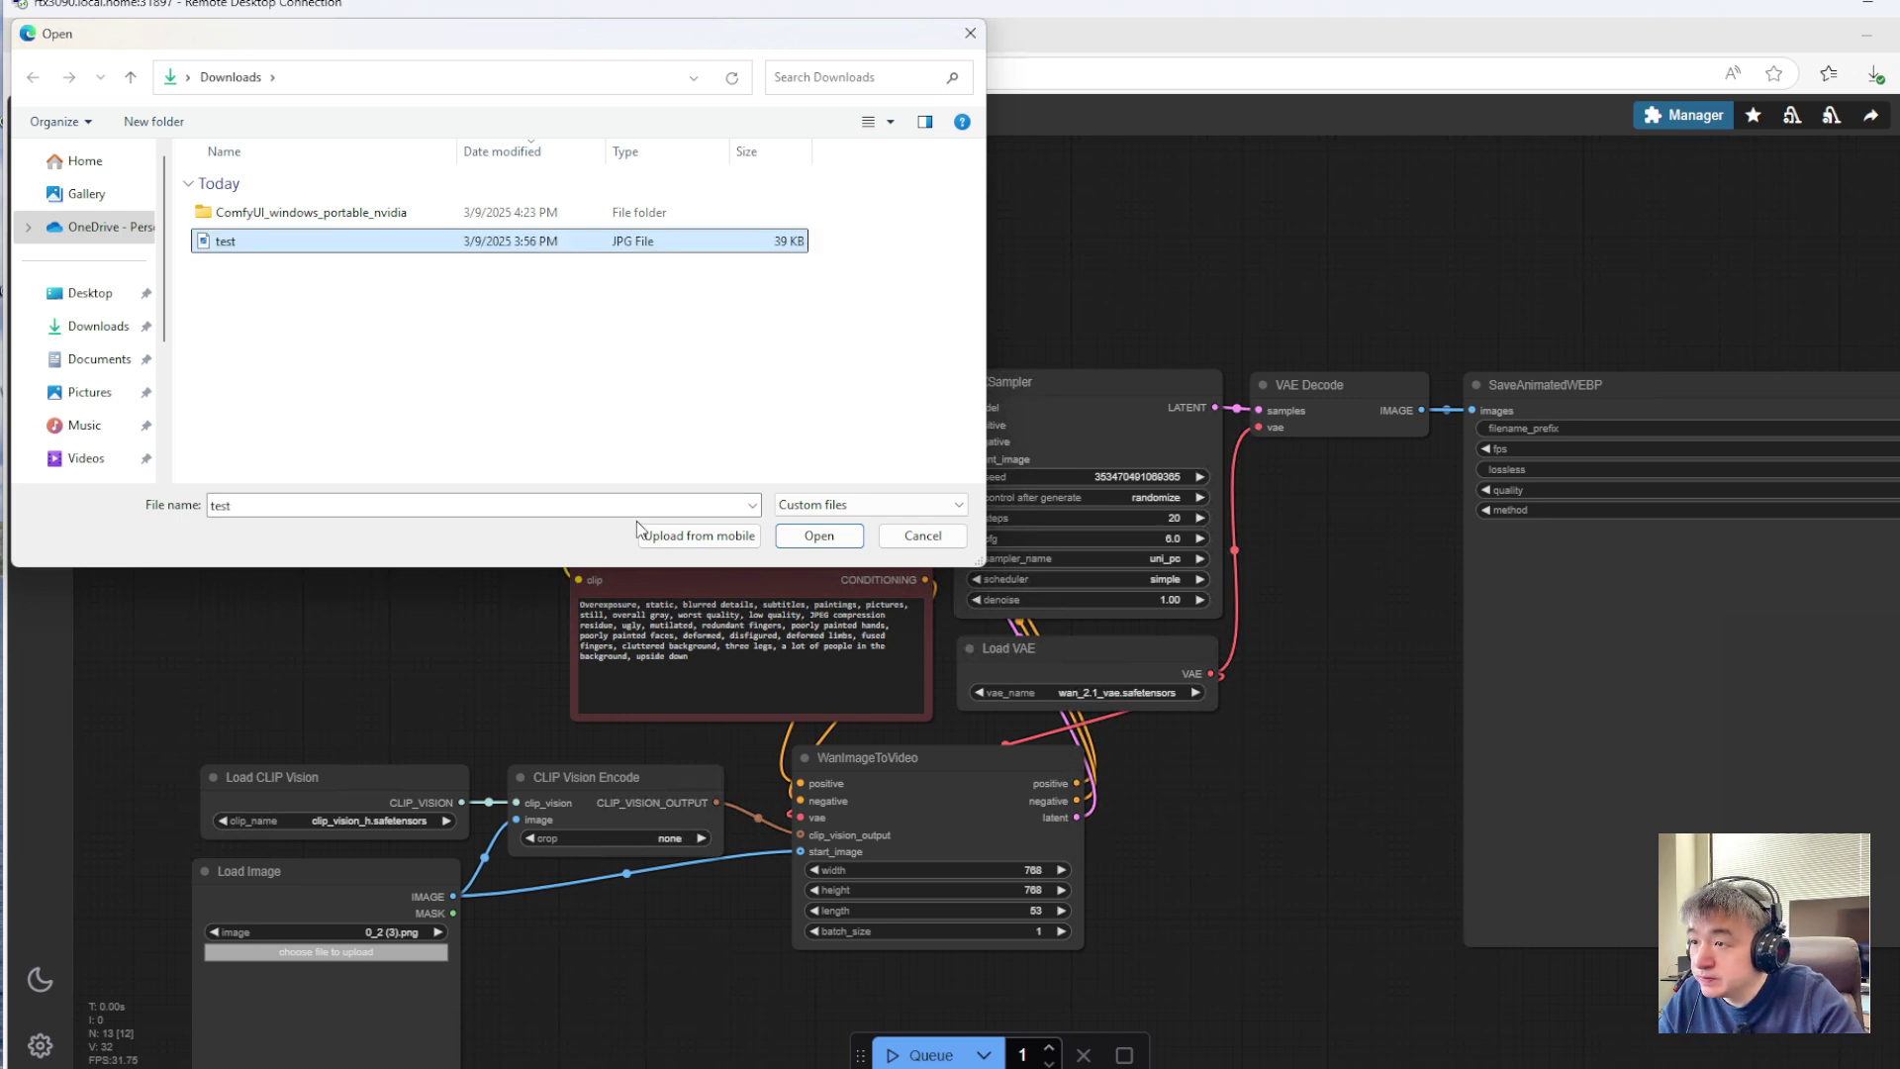
pyautogui.click(802, 533)
pyautogui.scroll(-1, 659, 562)
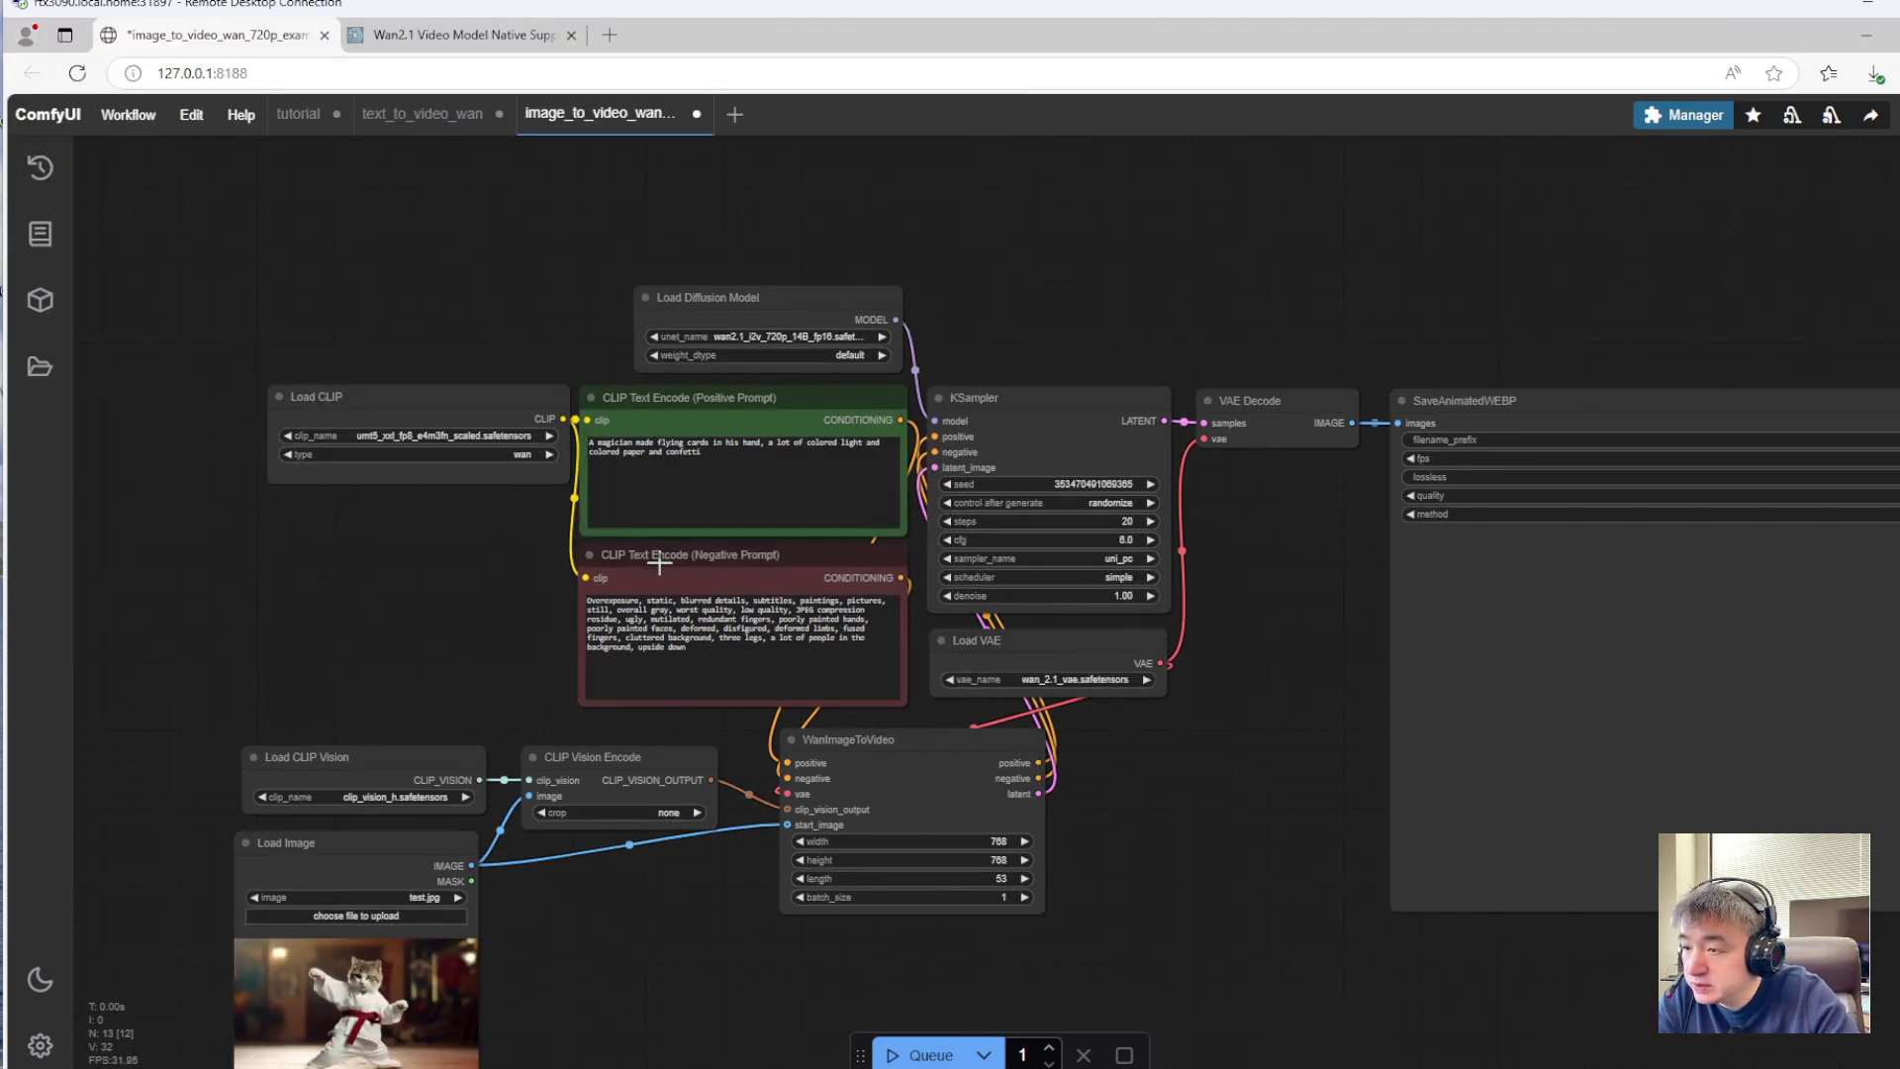
# Clear the negative prompt and replace the positive prompt with "Cat is playing"
pyautogui.tripleClick(689, 477)
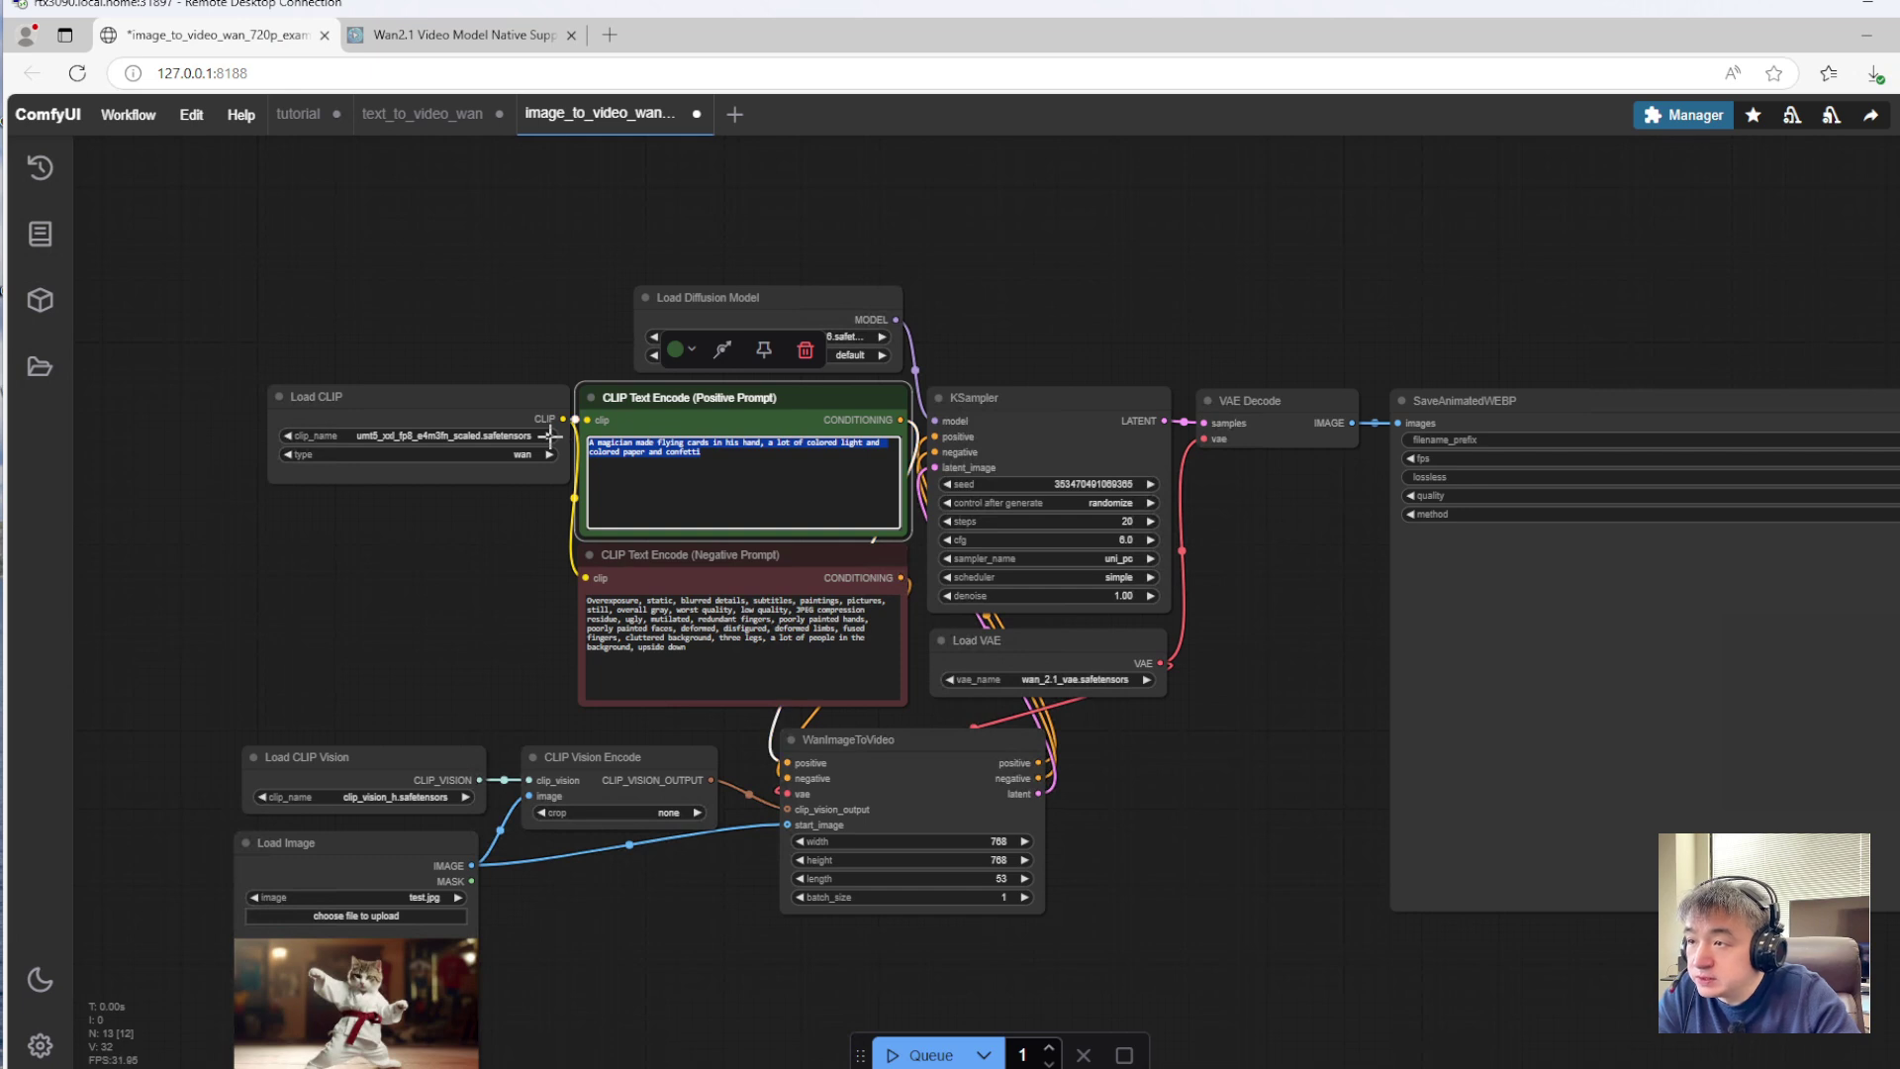
pyautogui.tripleClick(734, 626)
pyautogui.press('BackSpace')
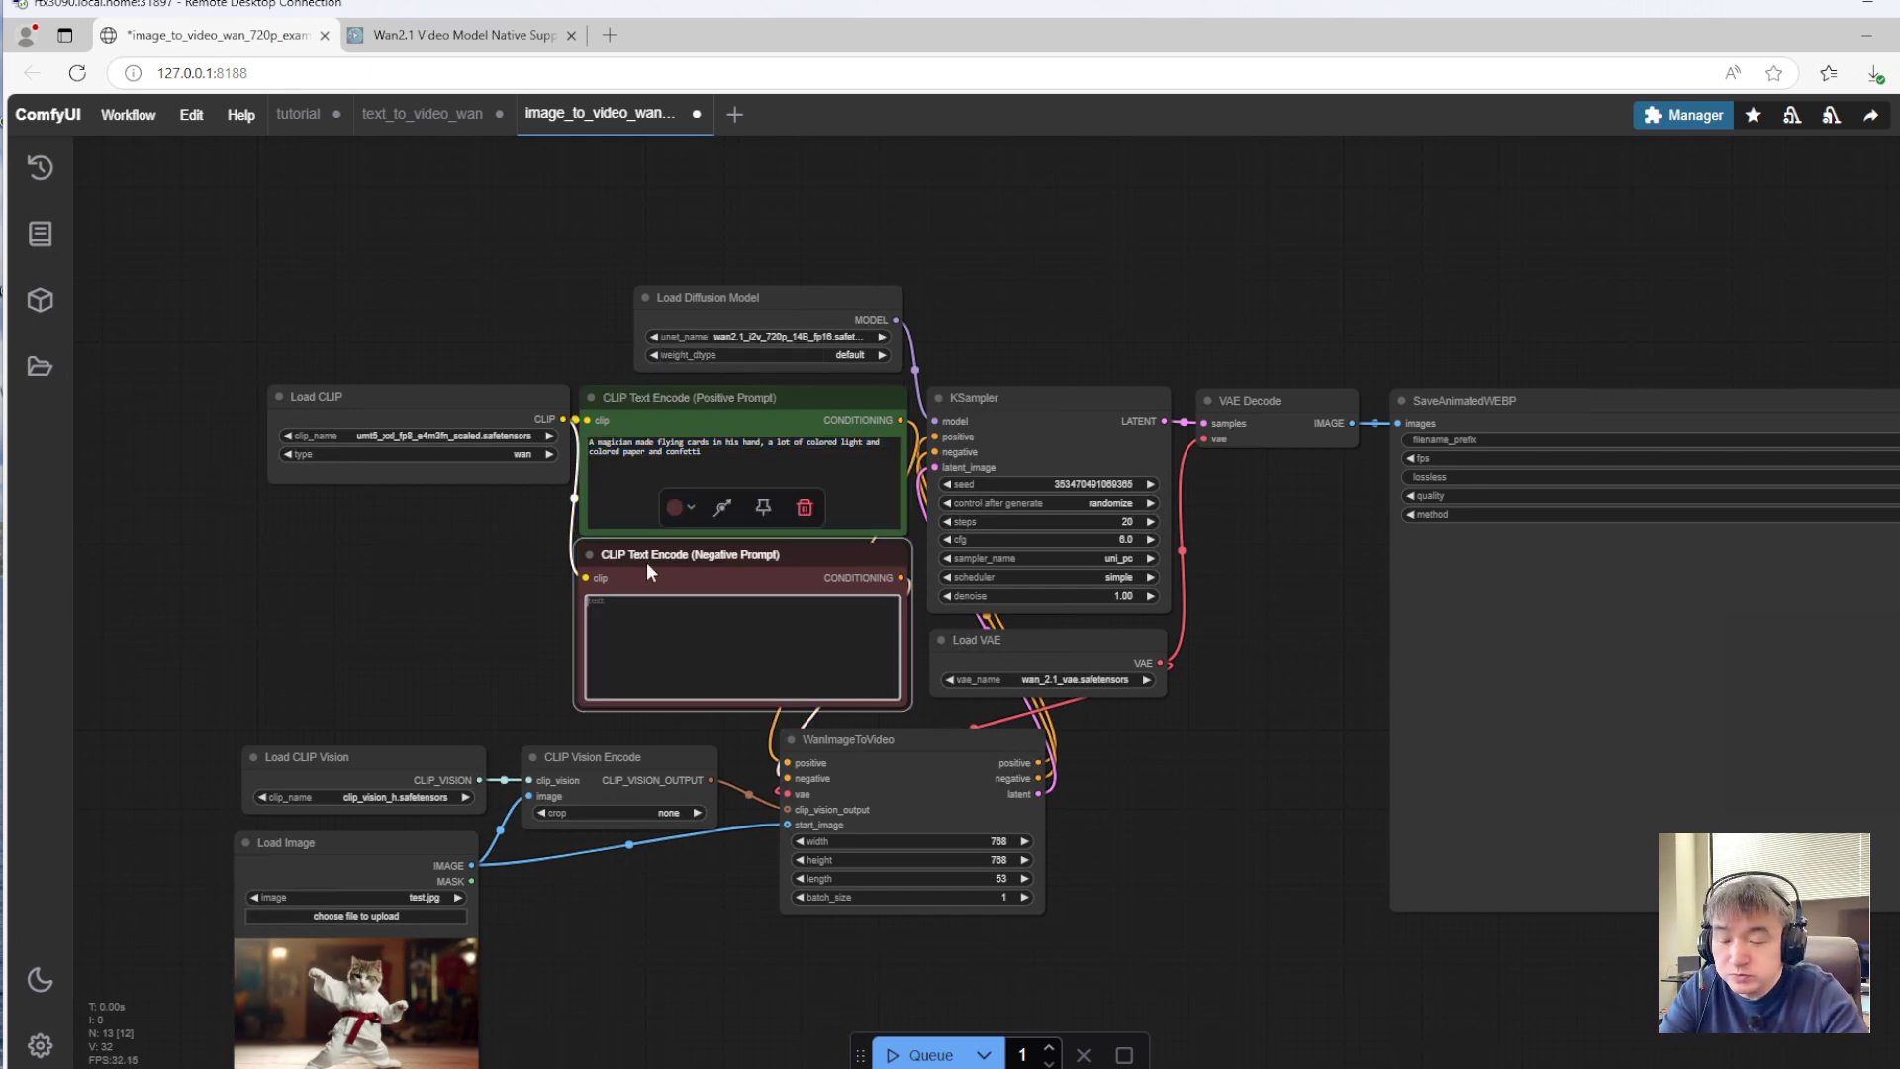
pyautogui.tripleClick(723, 472)
pyautogui.press('BackSpace')
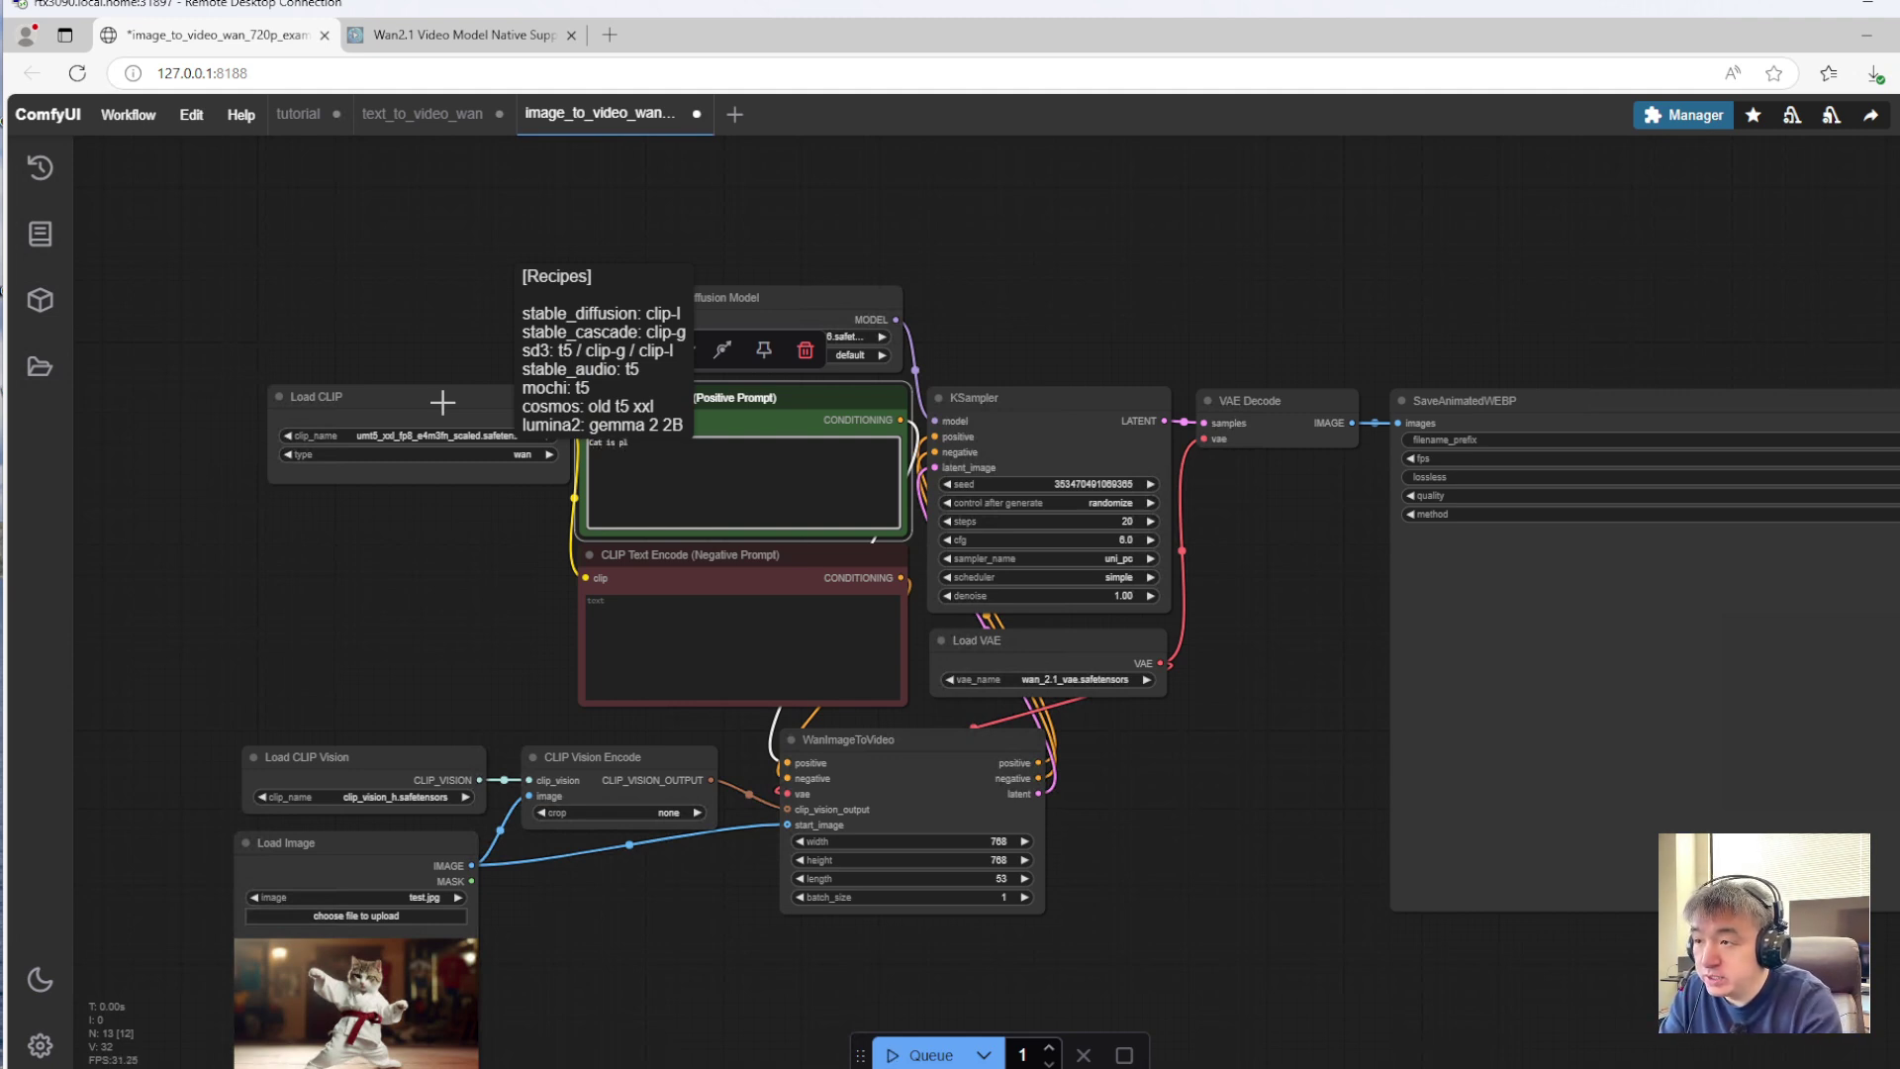
pyautogui.write('Cat is playing')
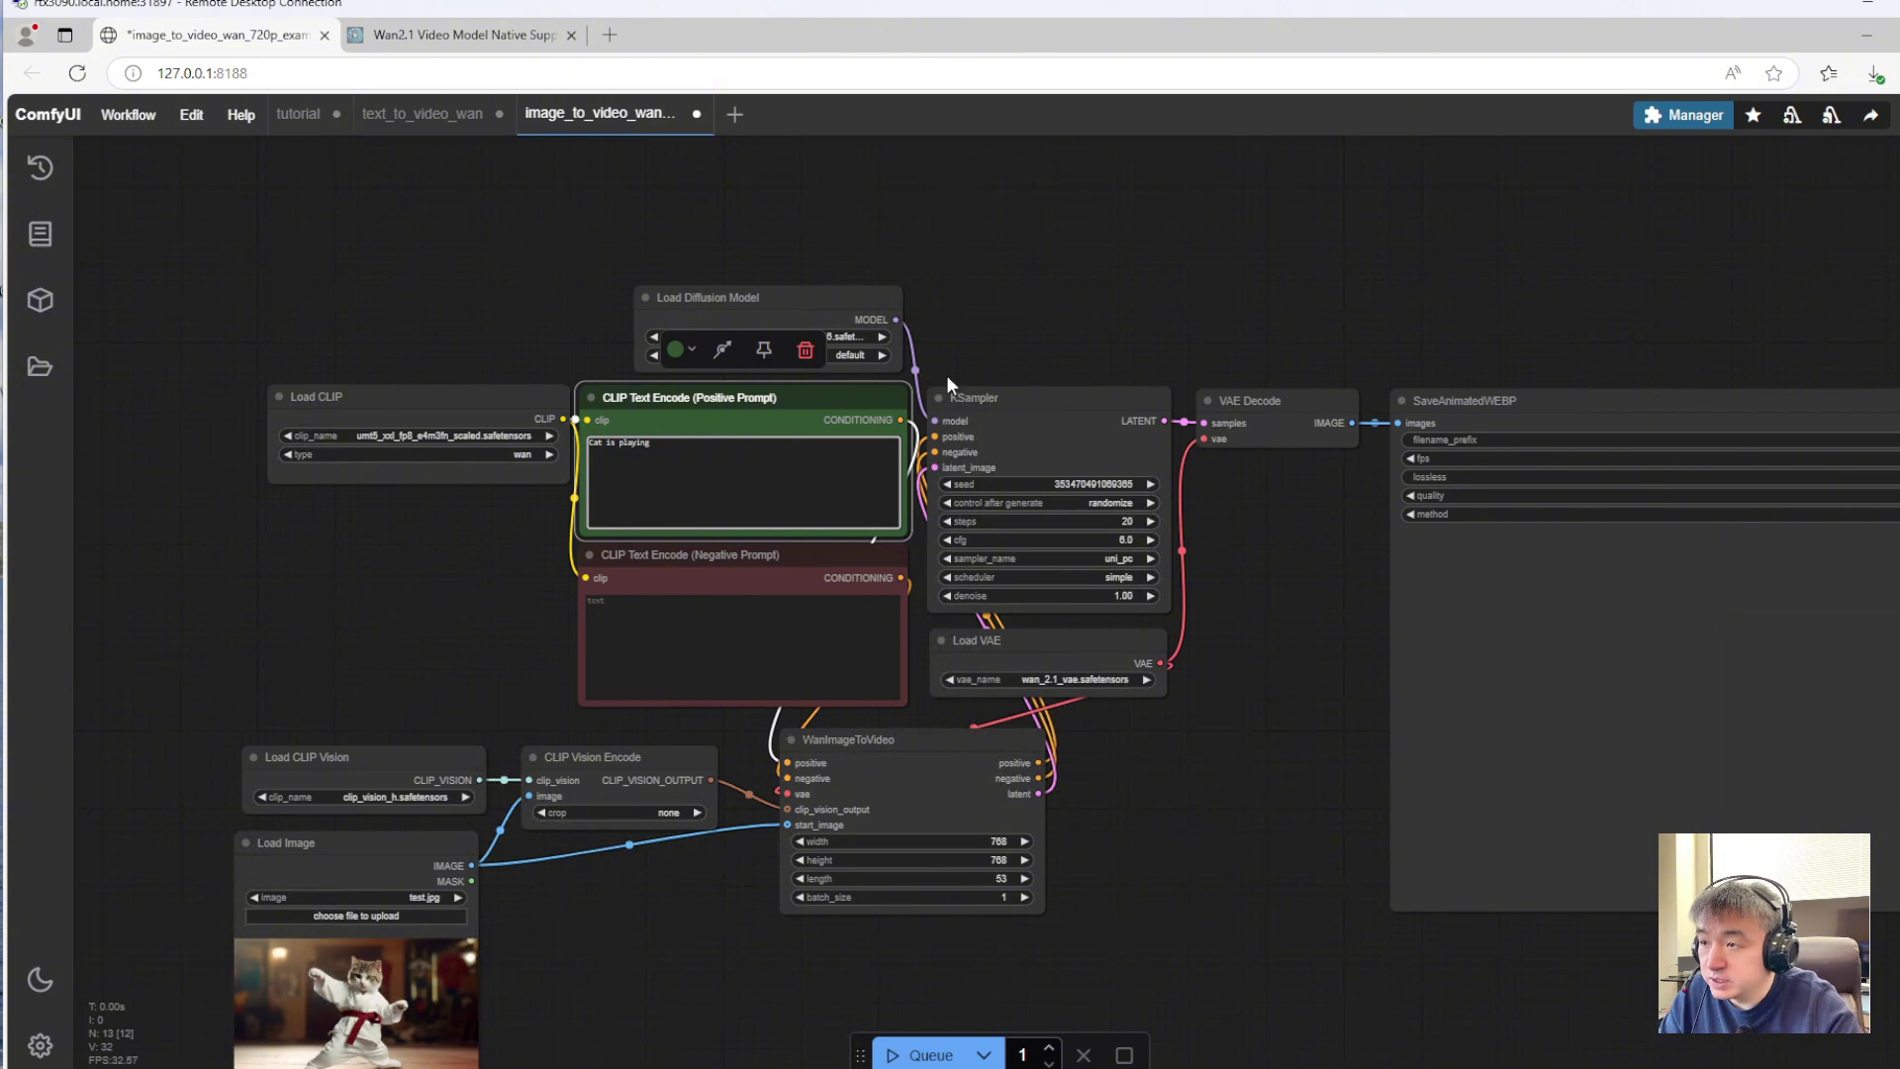
pyautogui.click(1081, 288)
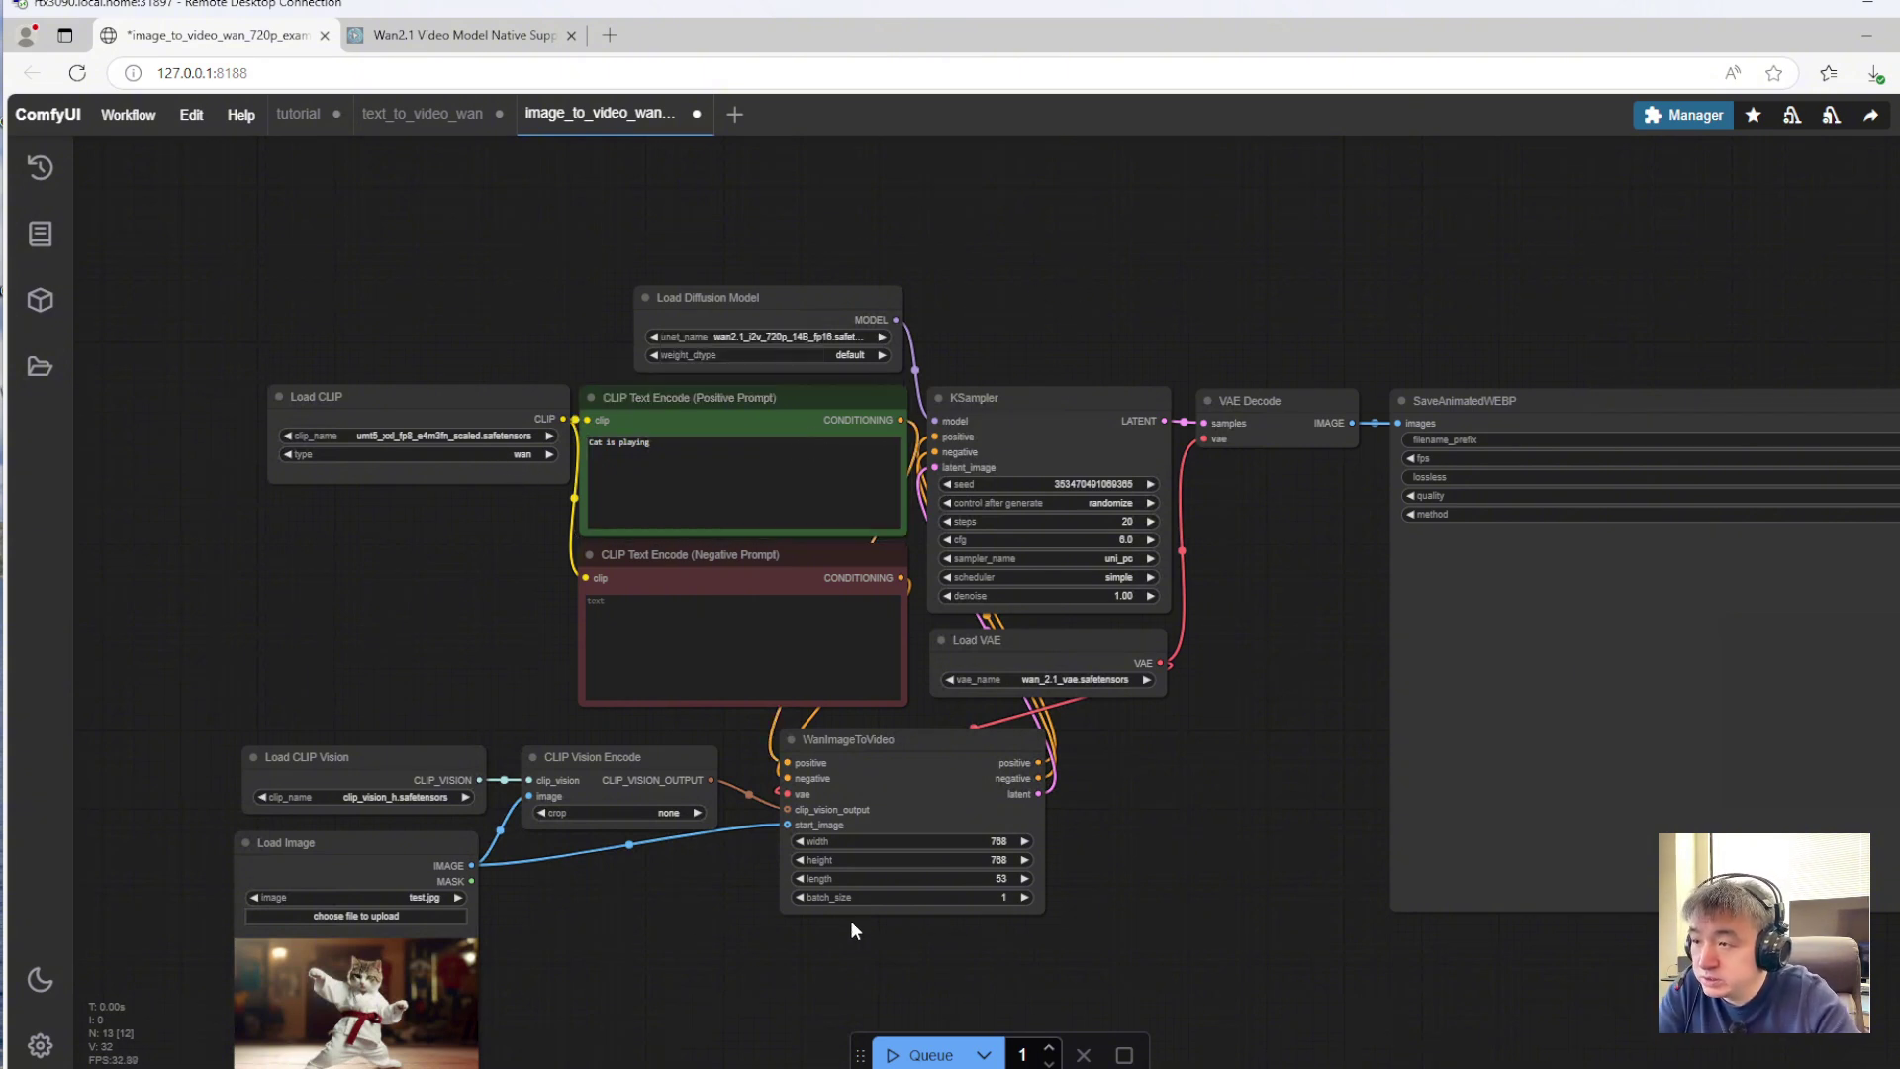
# Queue the image-to-video workflow for one run and move the Task Manager window off the node graph
pyautogui.click(921, 1054)
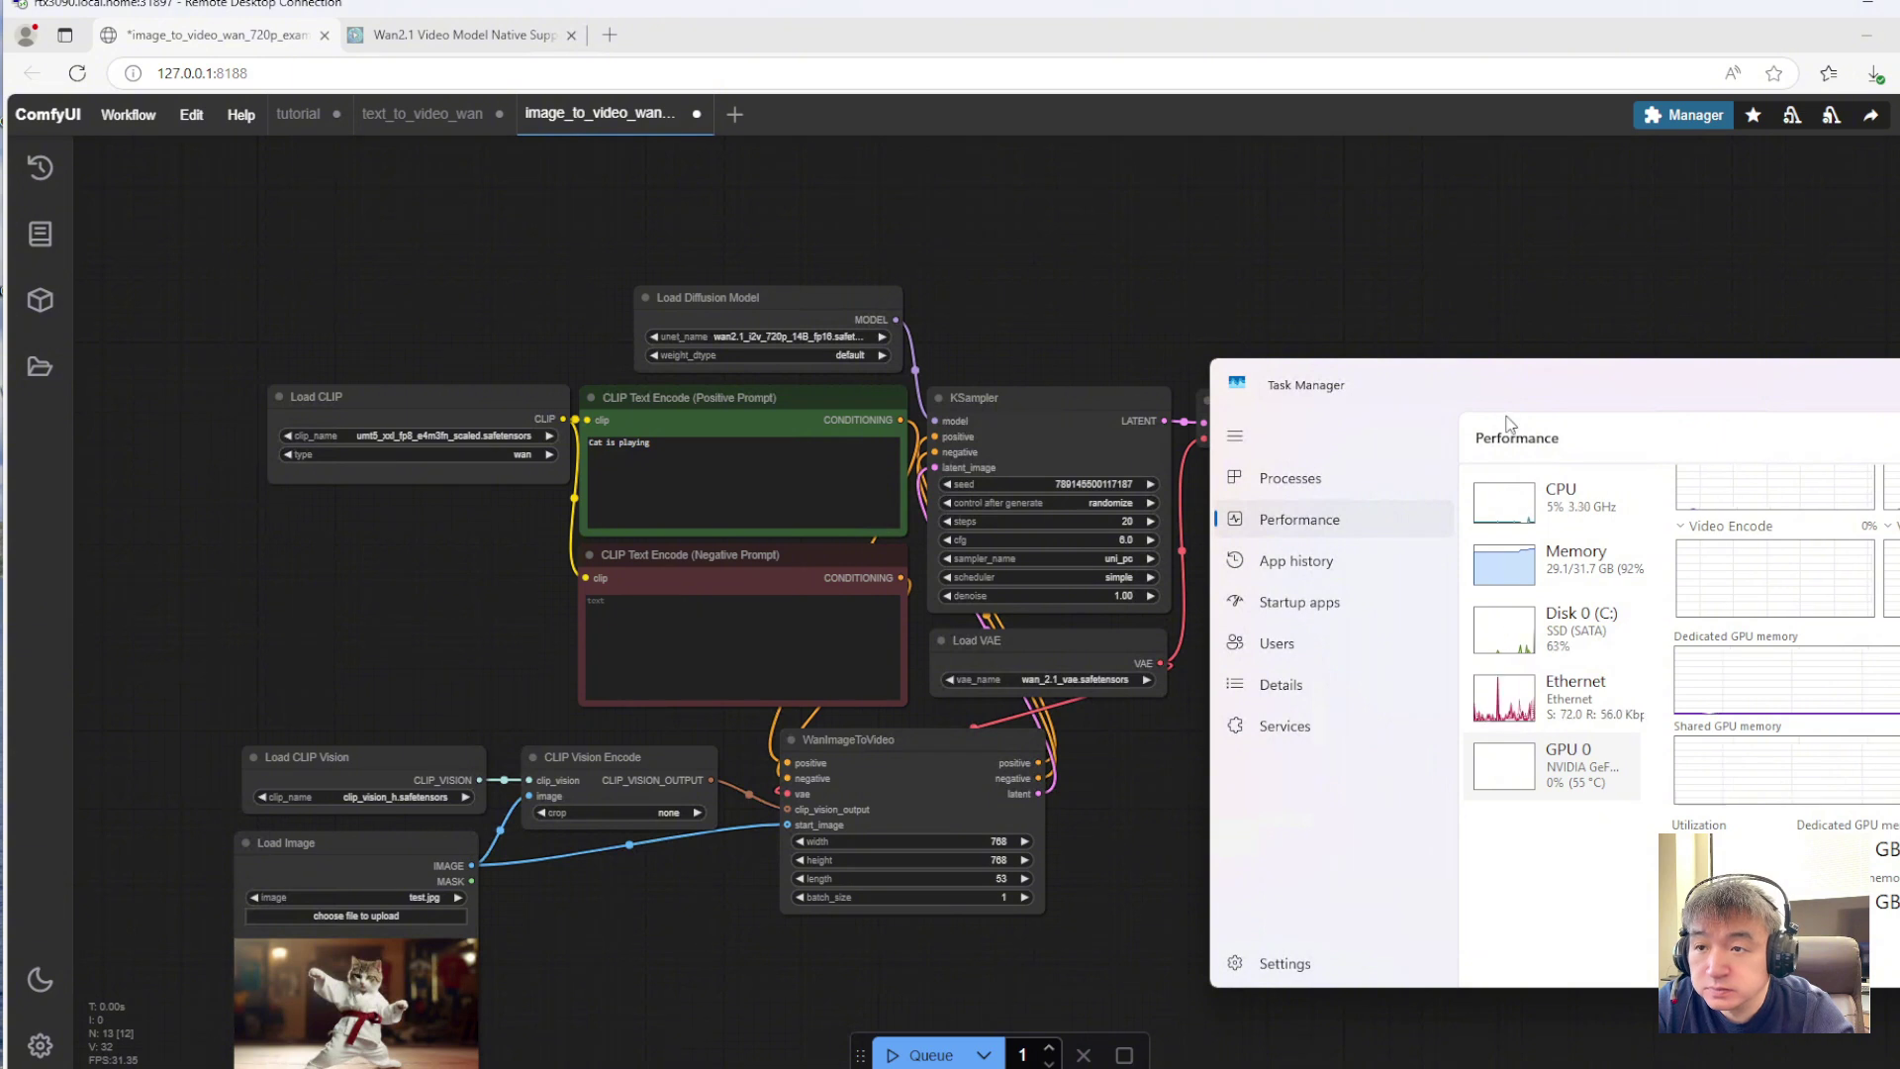
pyautogui.moveTo(1538, 381); pyautogui.dragTo(1104, 1067)
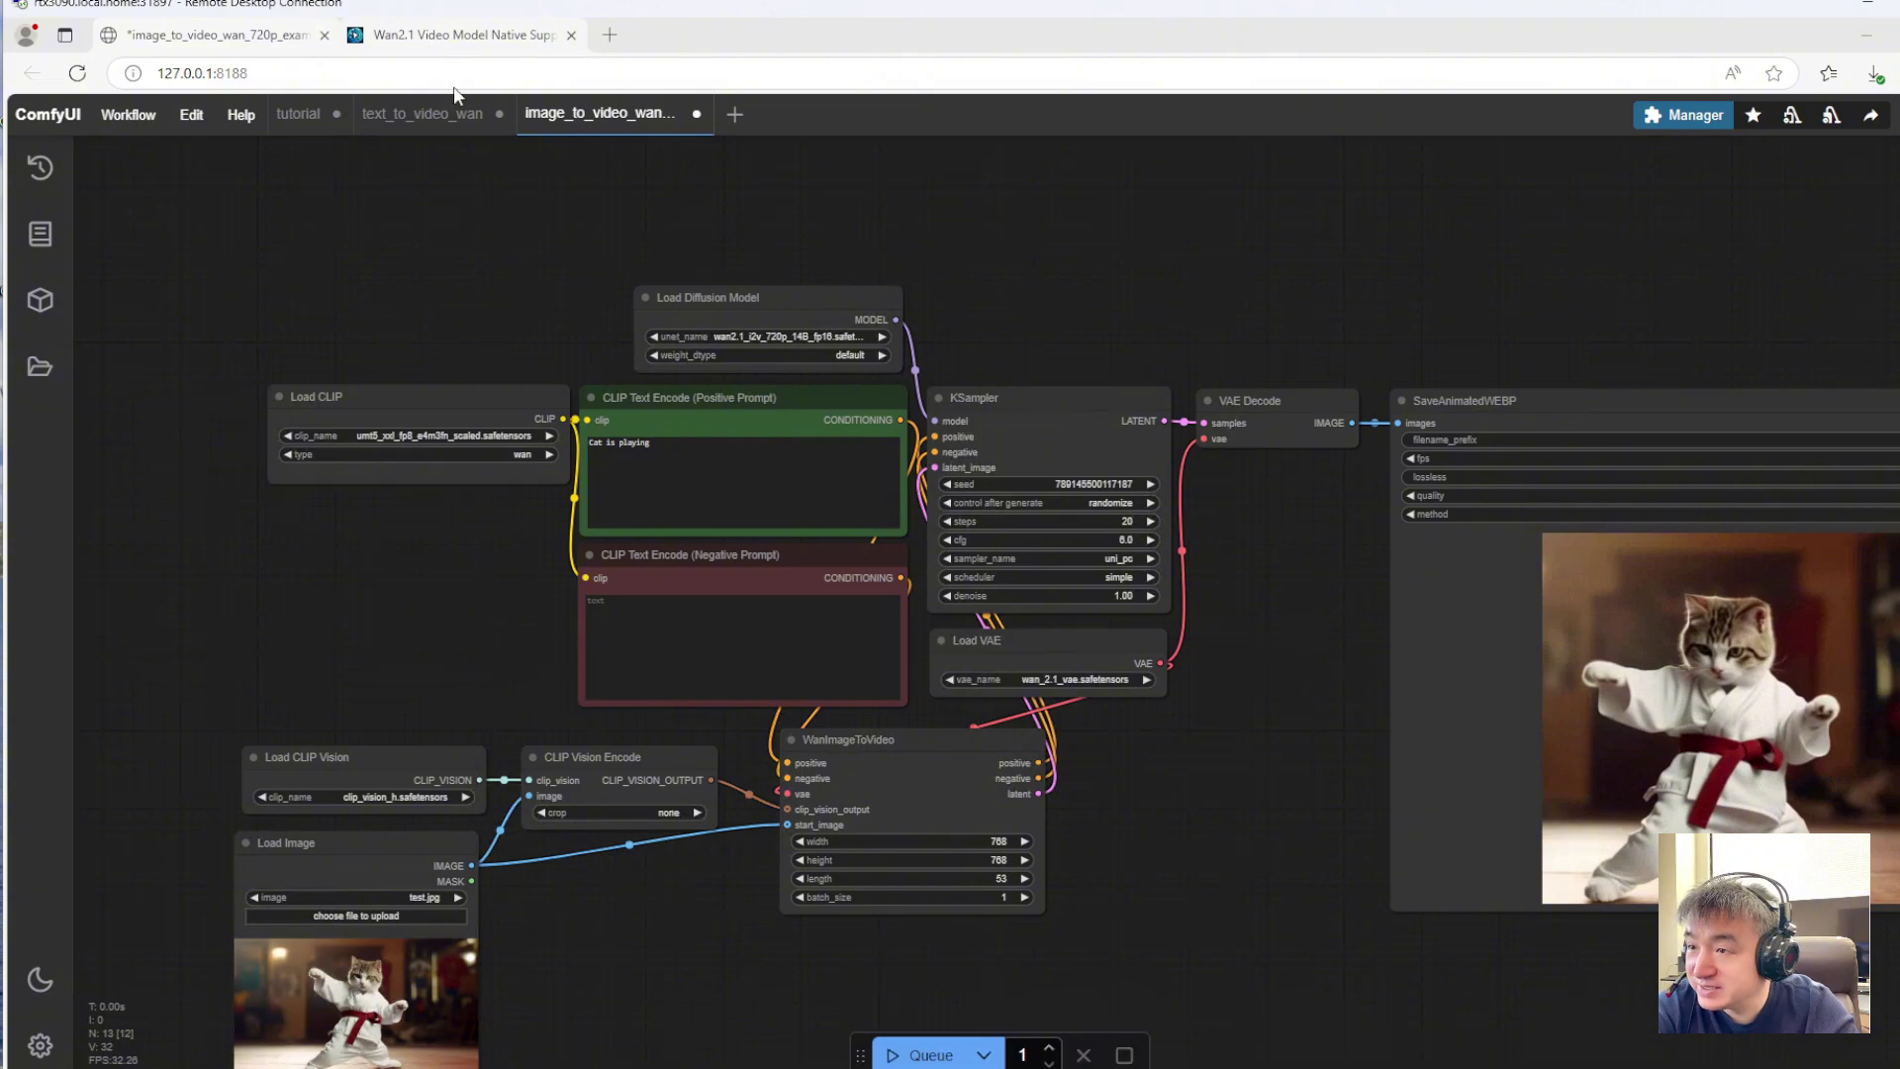
# View the blog's Image-to-video 14B 720P example videos for comparison, and return to the ComfyUI workflow
pyautogui.click(511, 36)
pyautogui.scroll(-20, 891, 692)
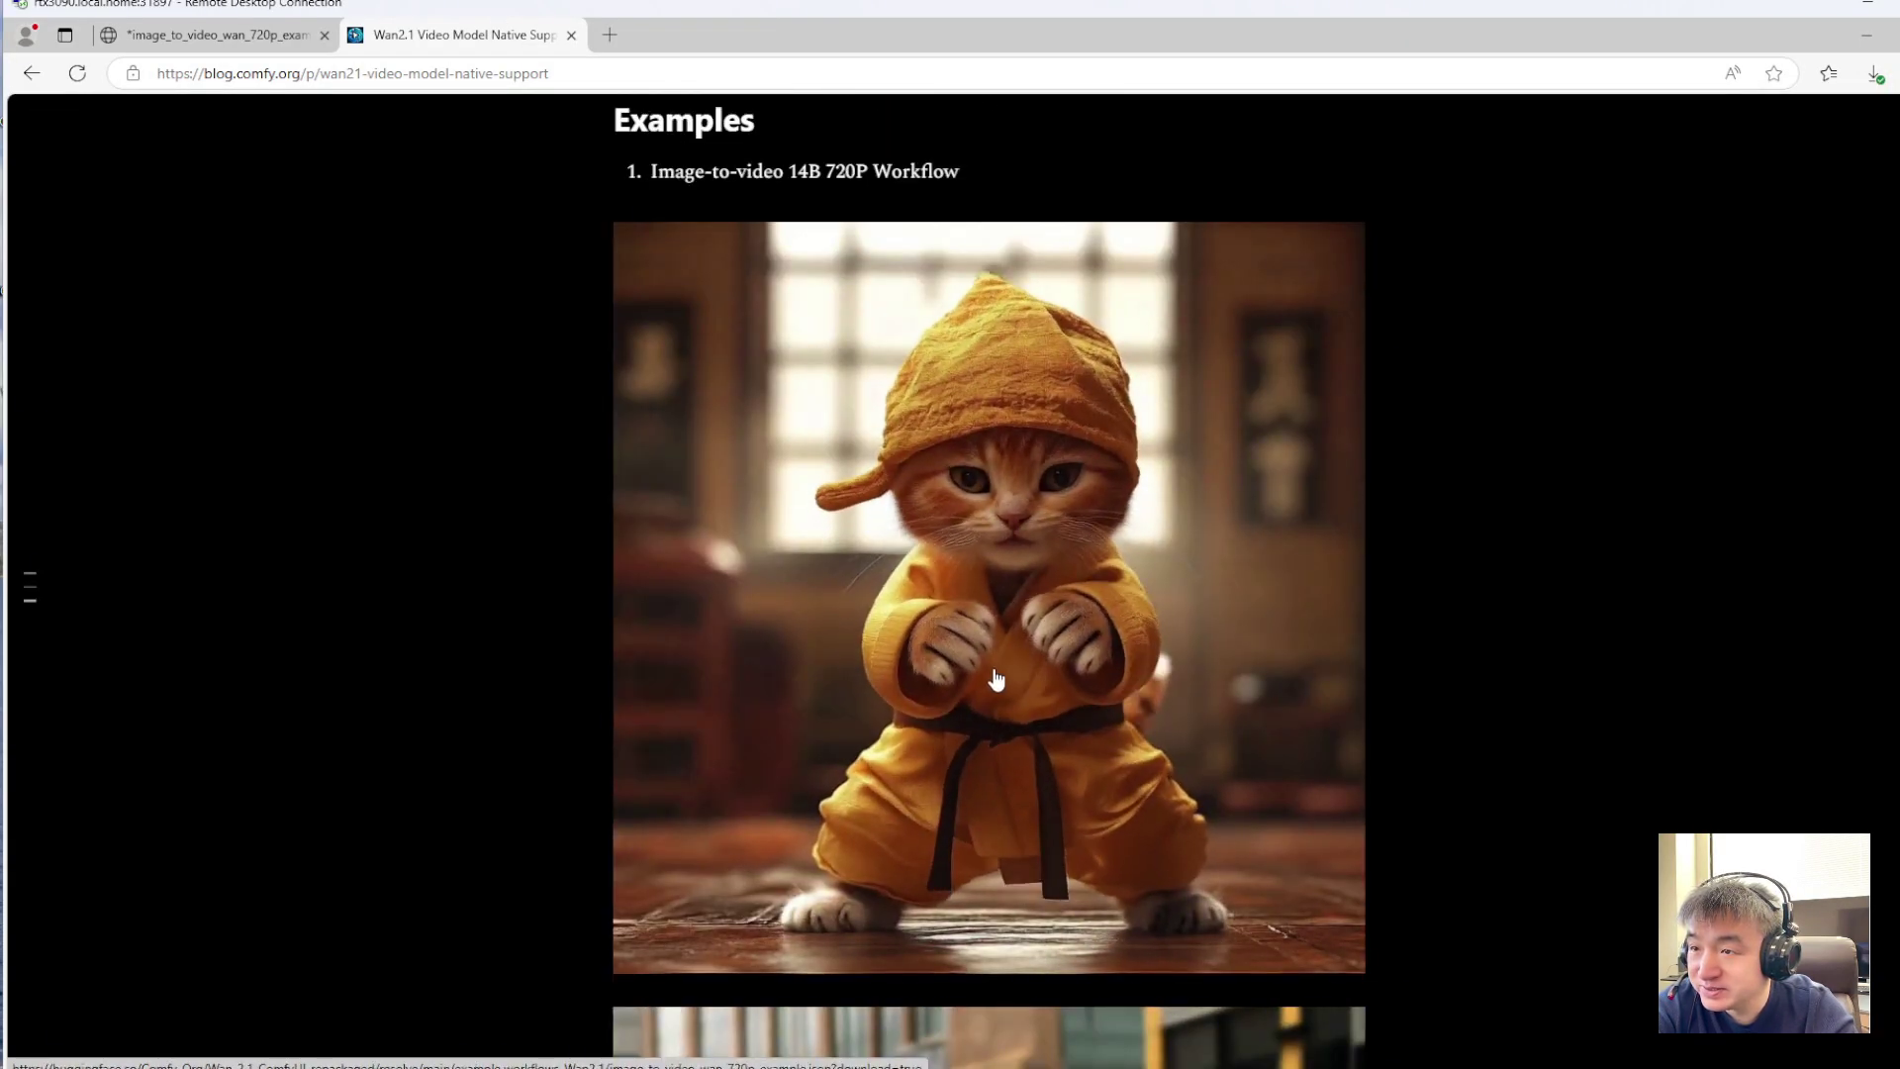
pyautogui.scroll(-2, 997, 670)
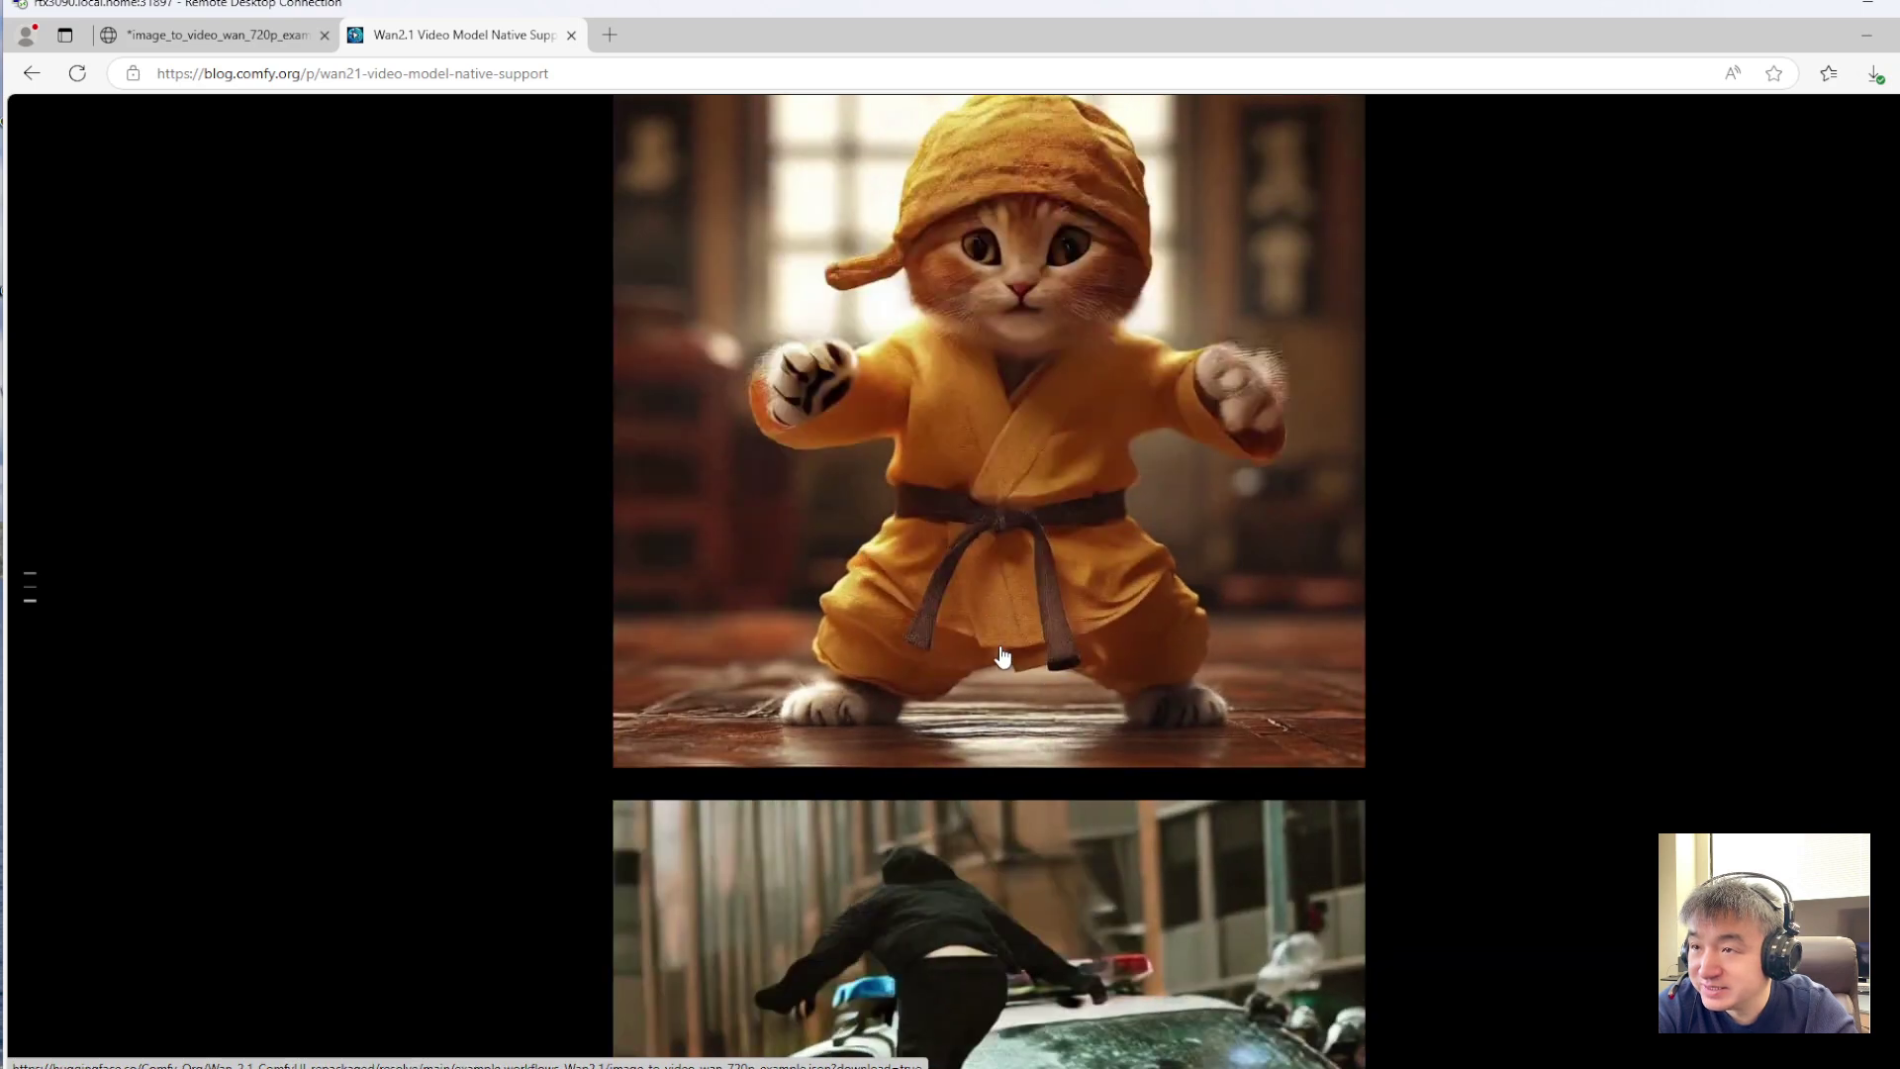
pyautogui.scroll(-4, 1012, 645)
pyautogui.scroll(5, 1000, 561)
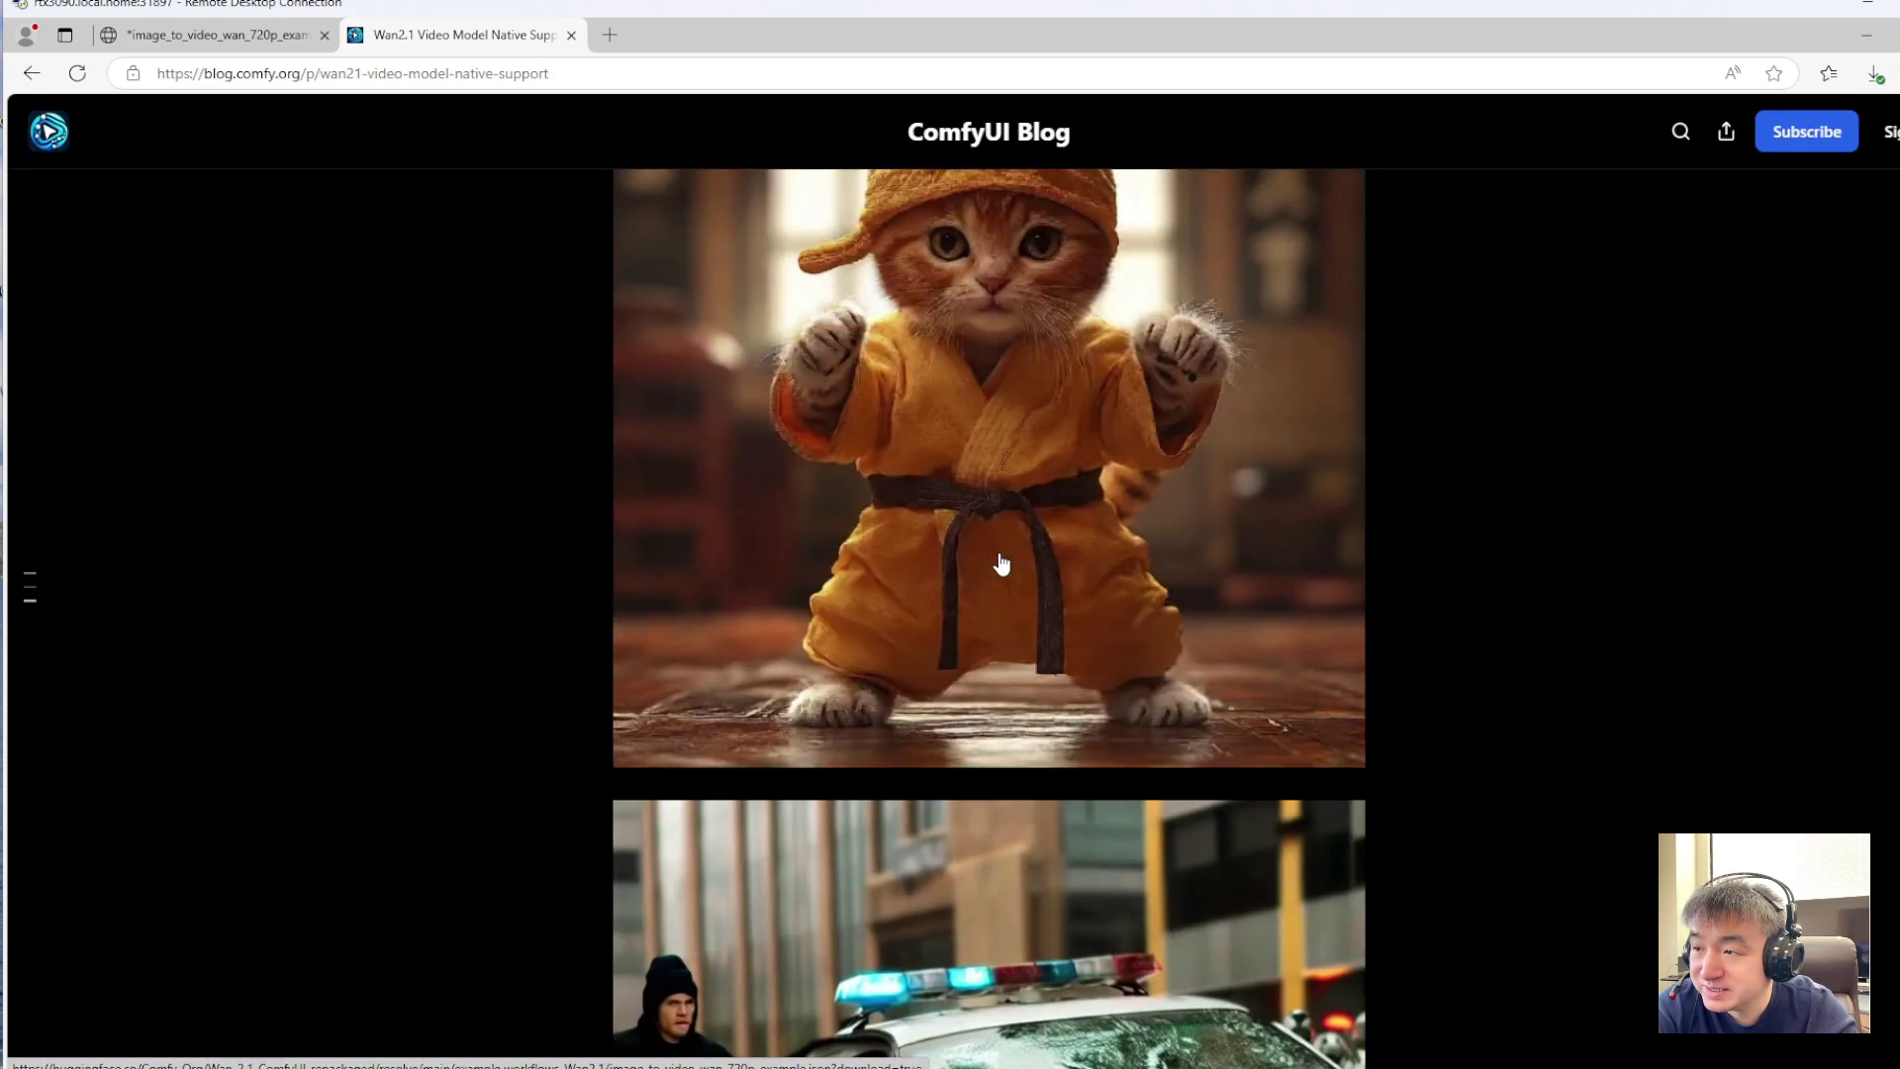
pyautogui.click(230, 40)
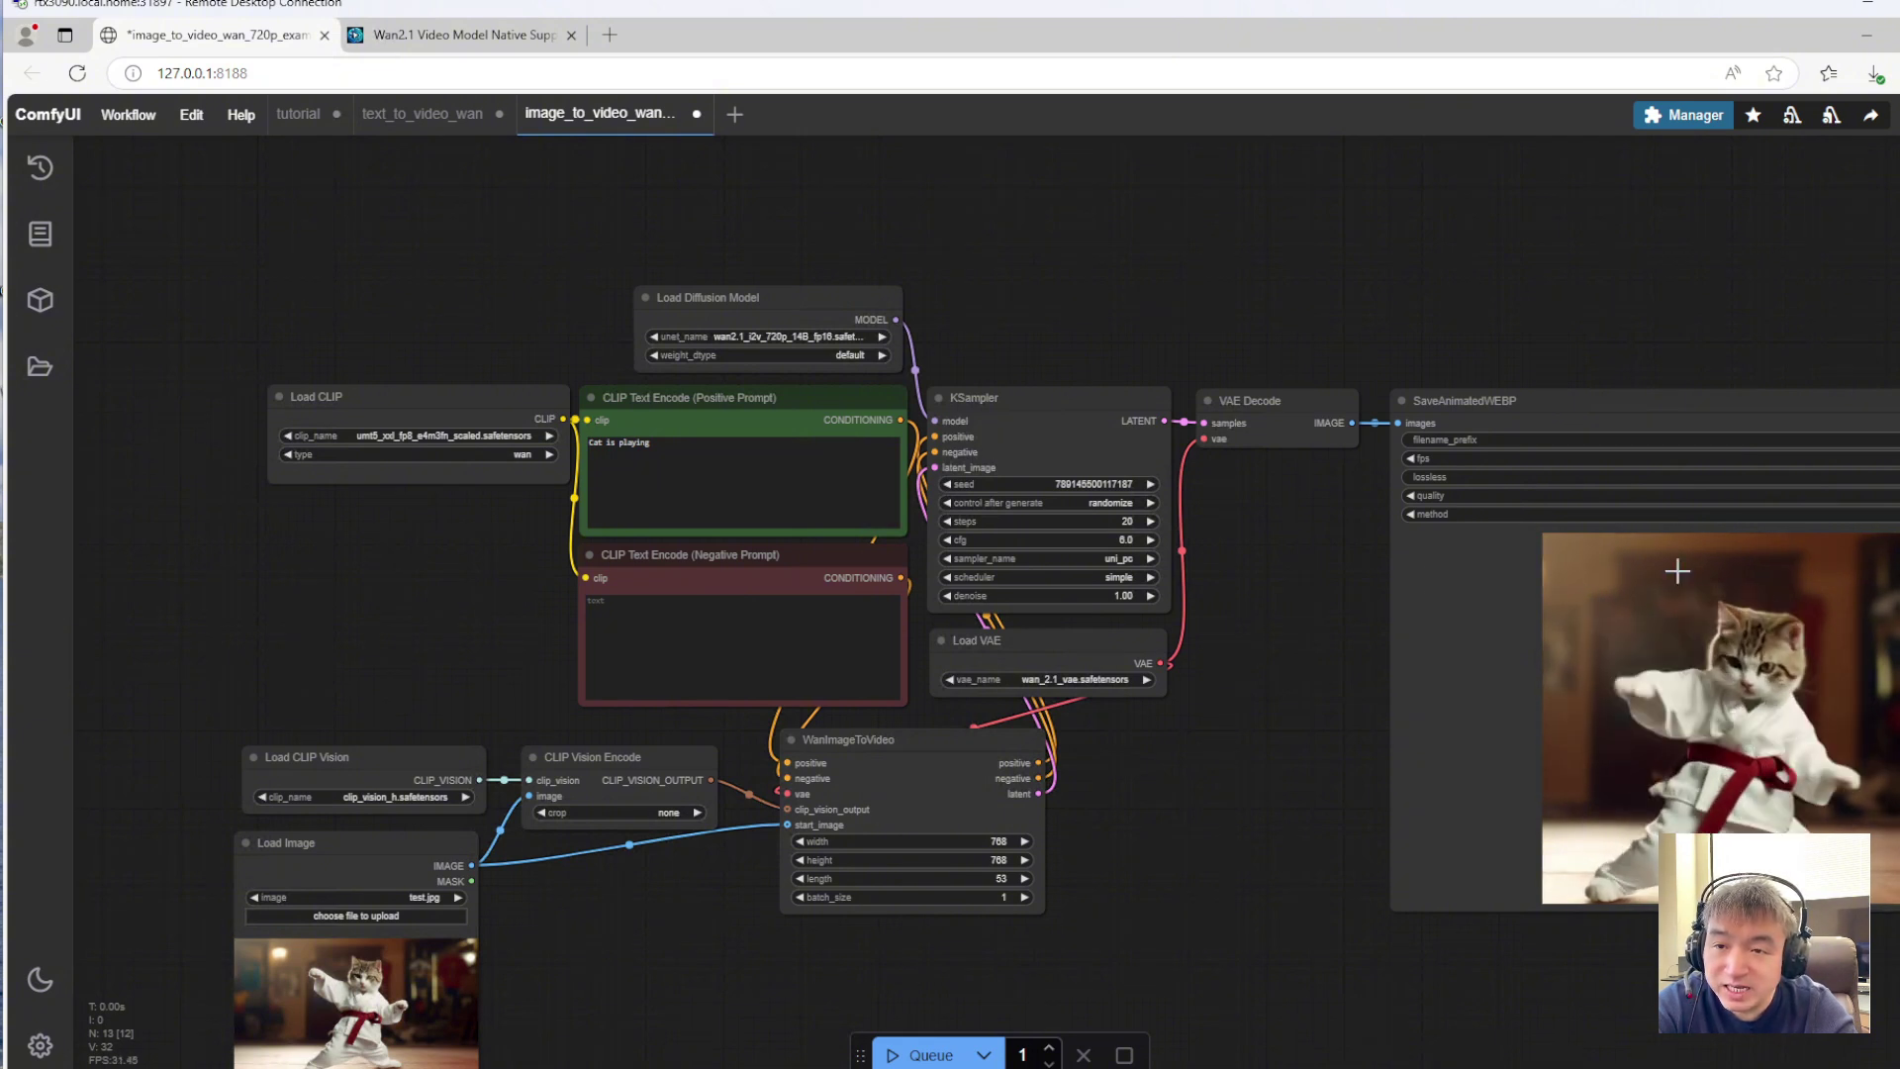
# Save the generated karate cat video from the SaveAnimatedWEBP node to disk
pyautogui.scroll(-1, 546, 820)
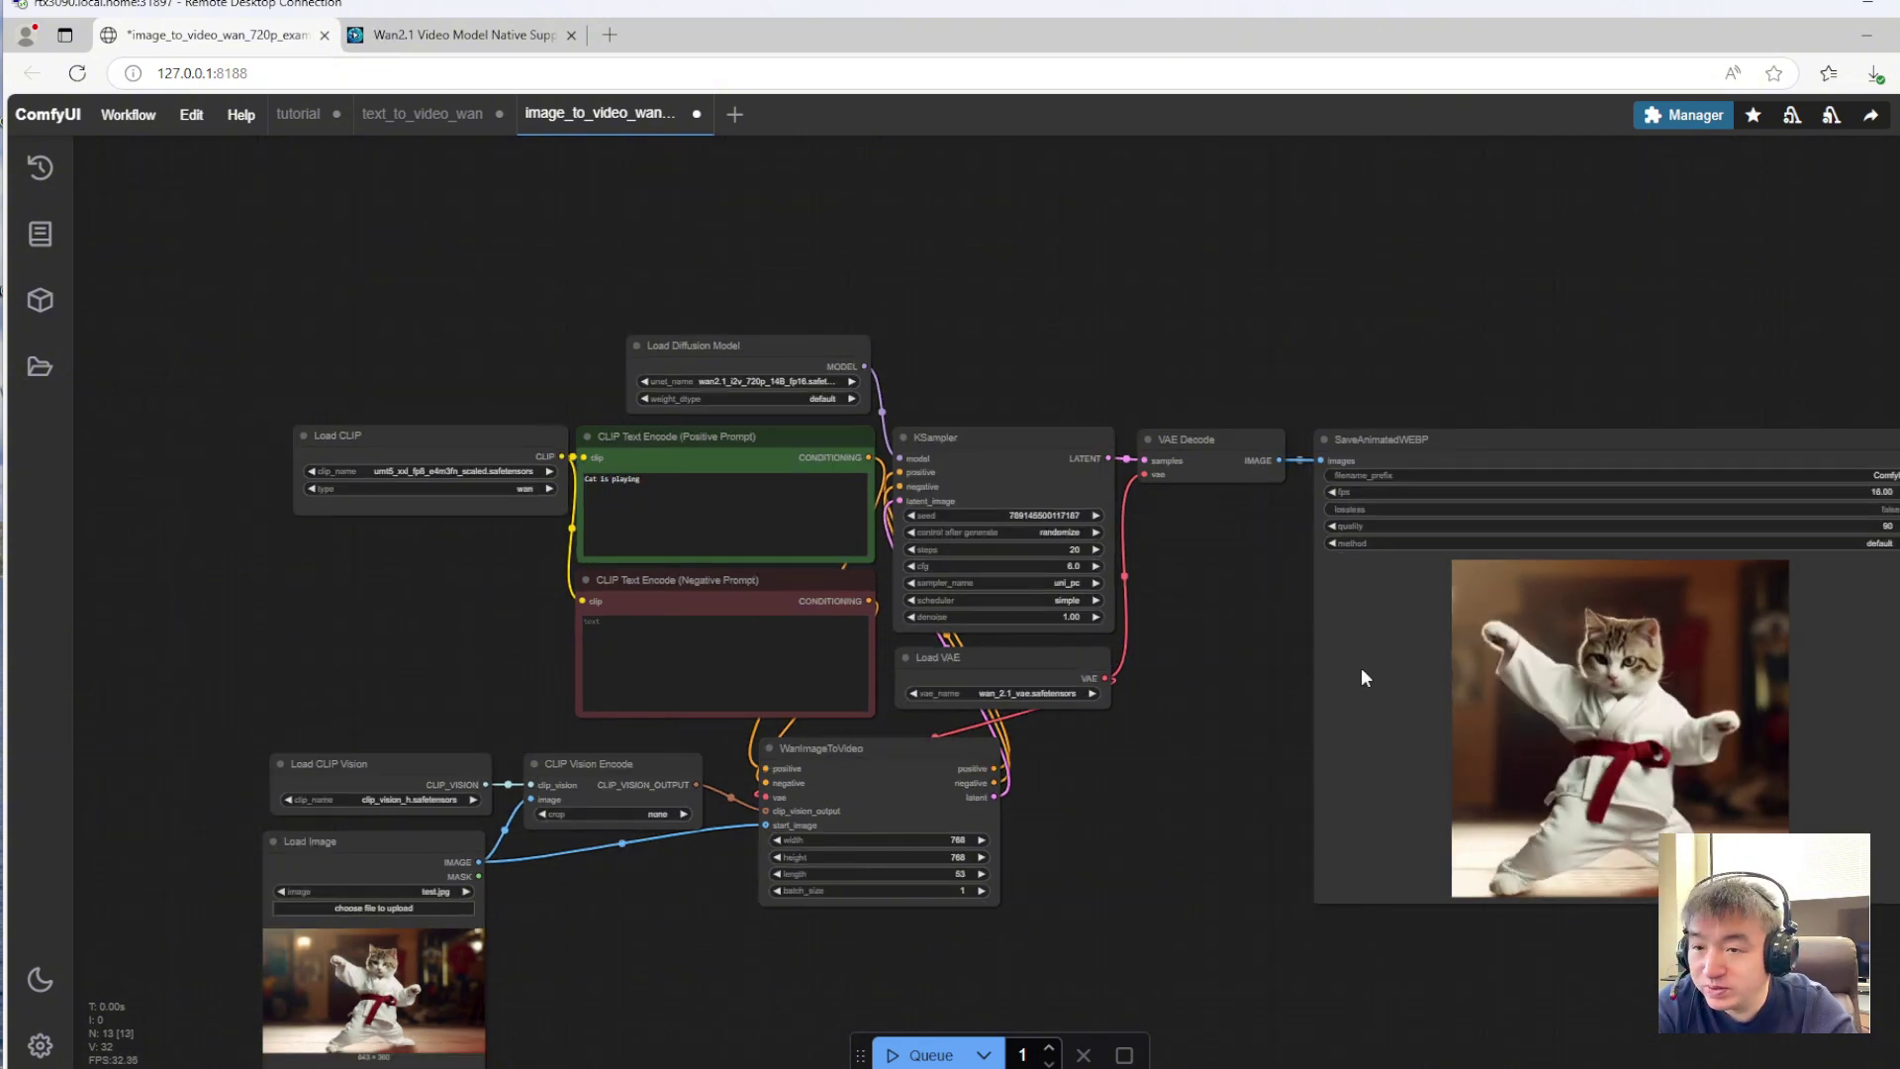
pyautogui.scroll(1, 1564, 682)
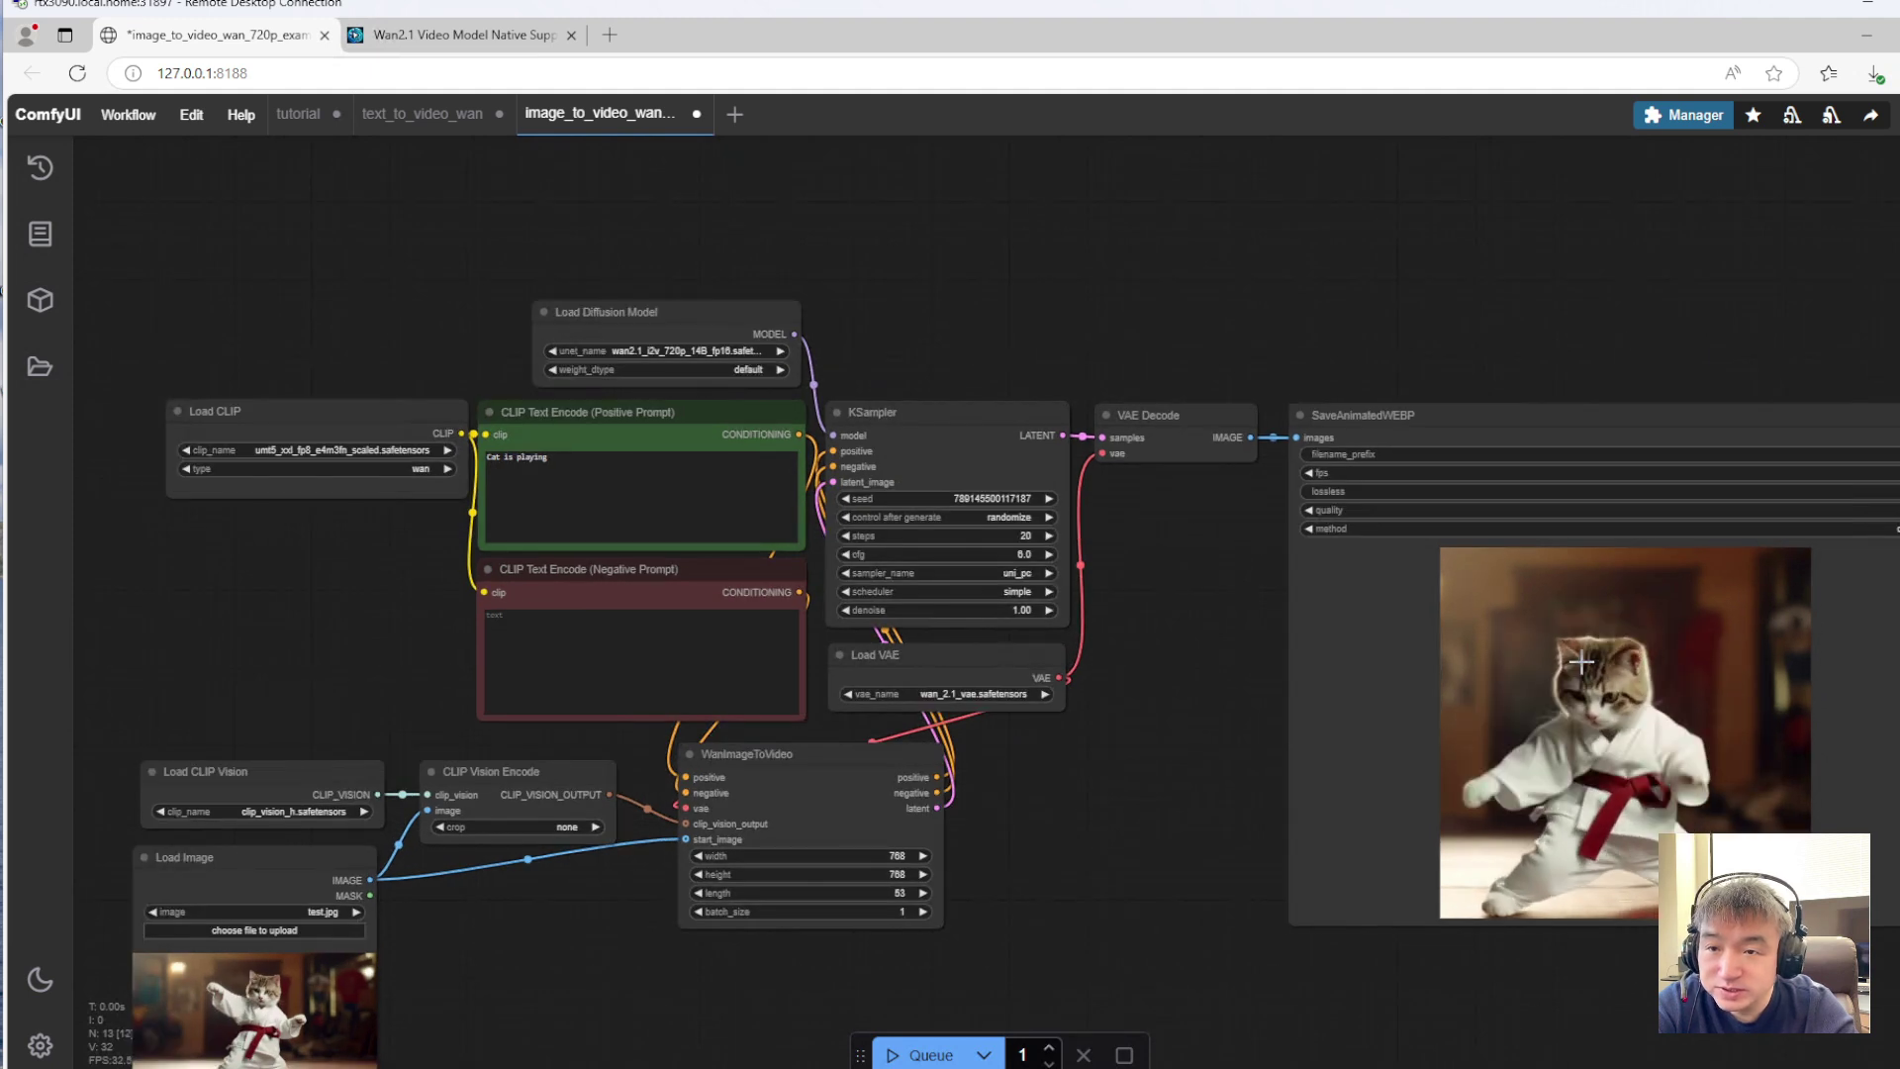
pyautogui.rightClick(1569, 669)
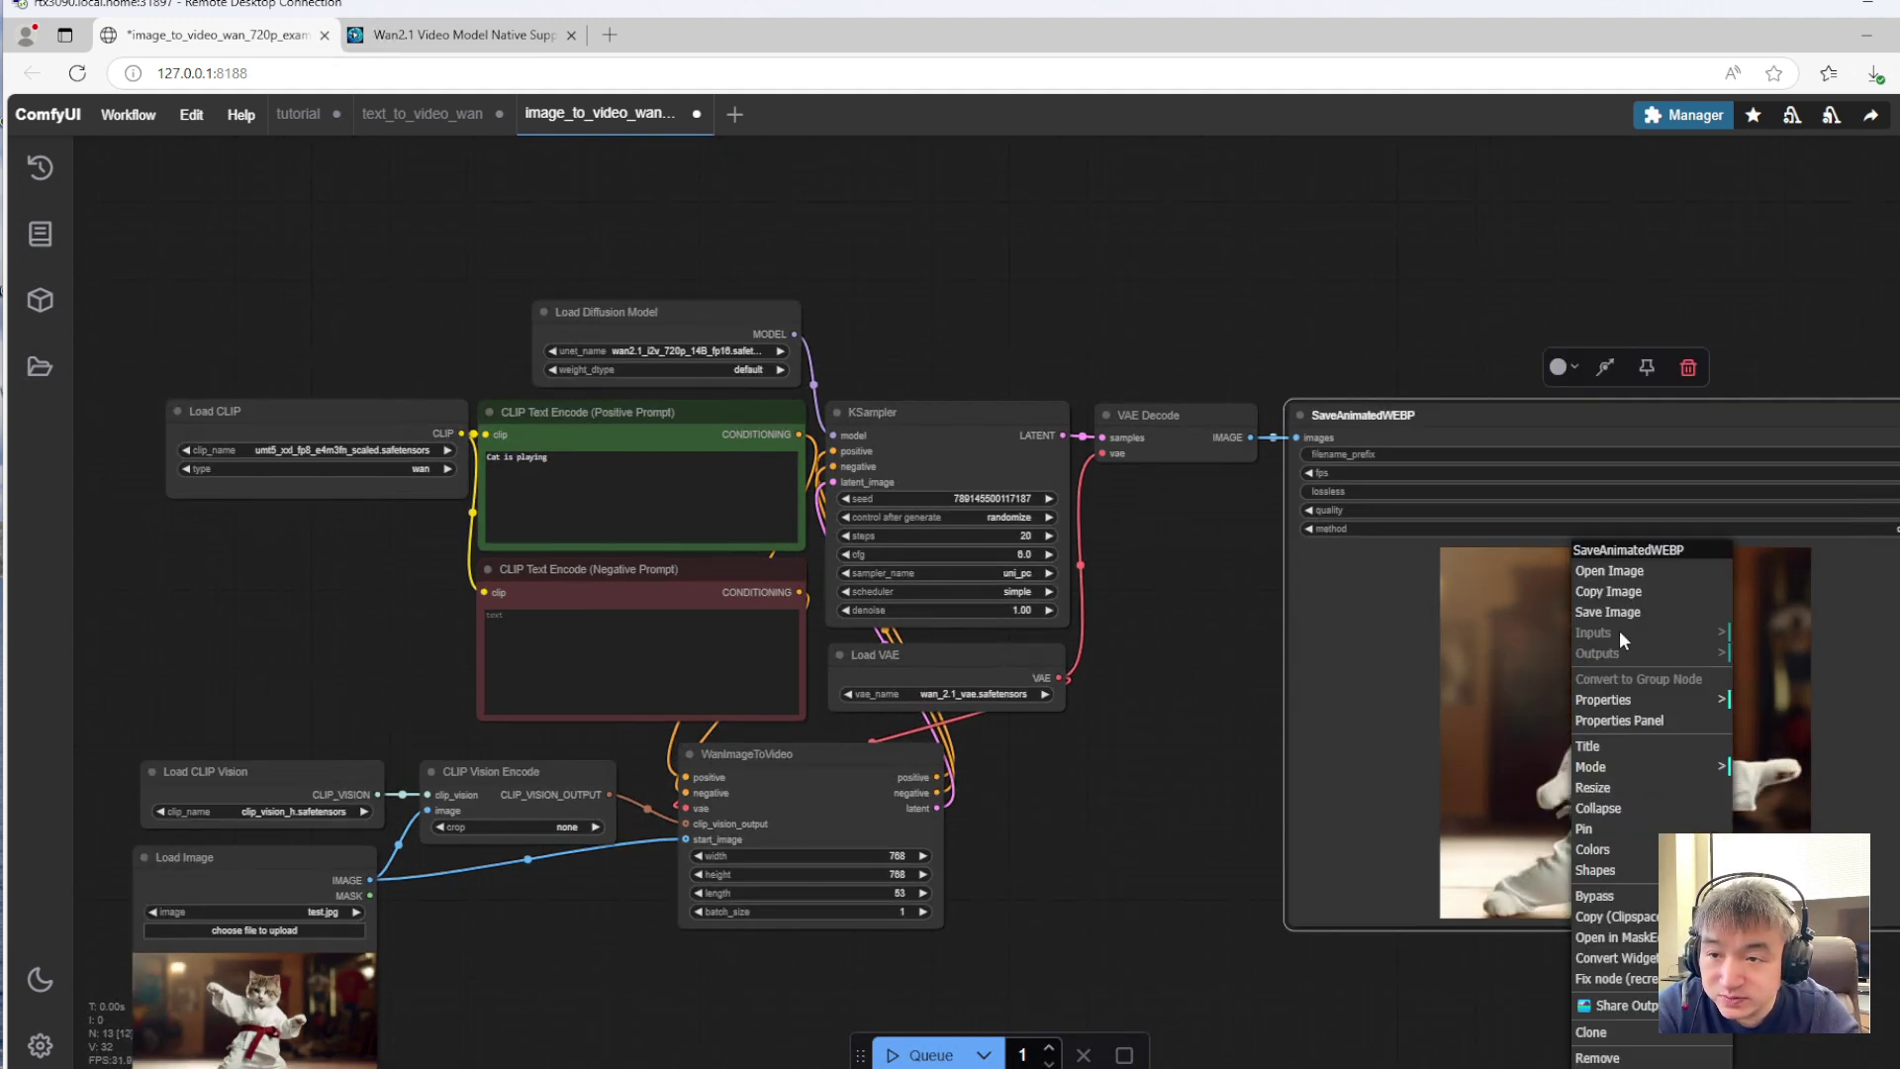
pyautogui.click(1649, 610)
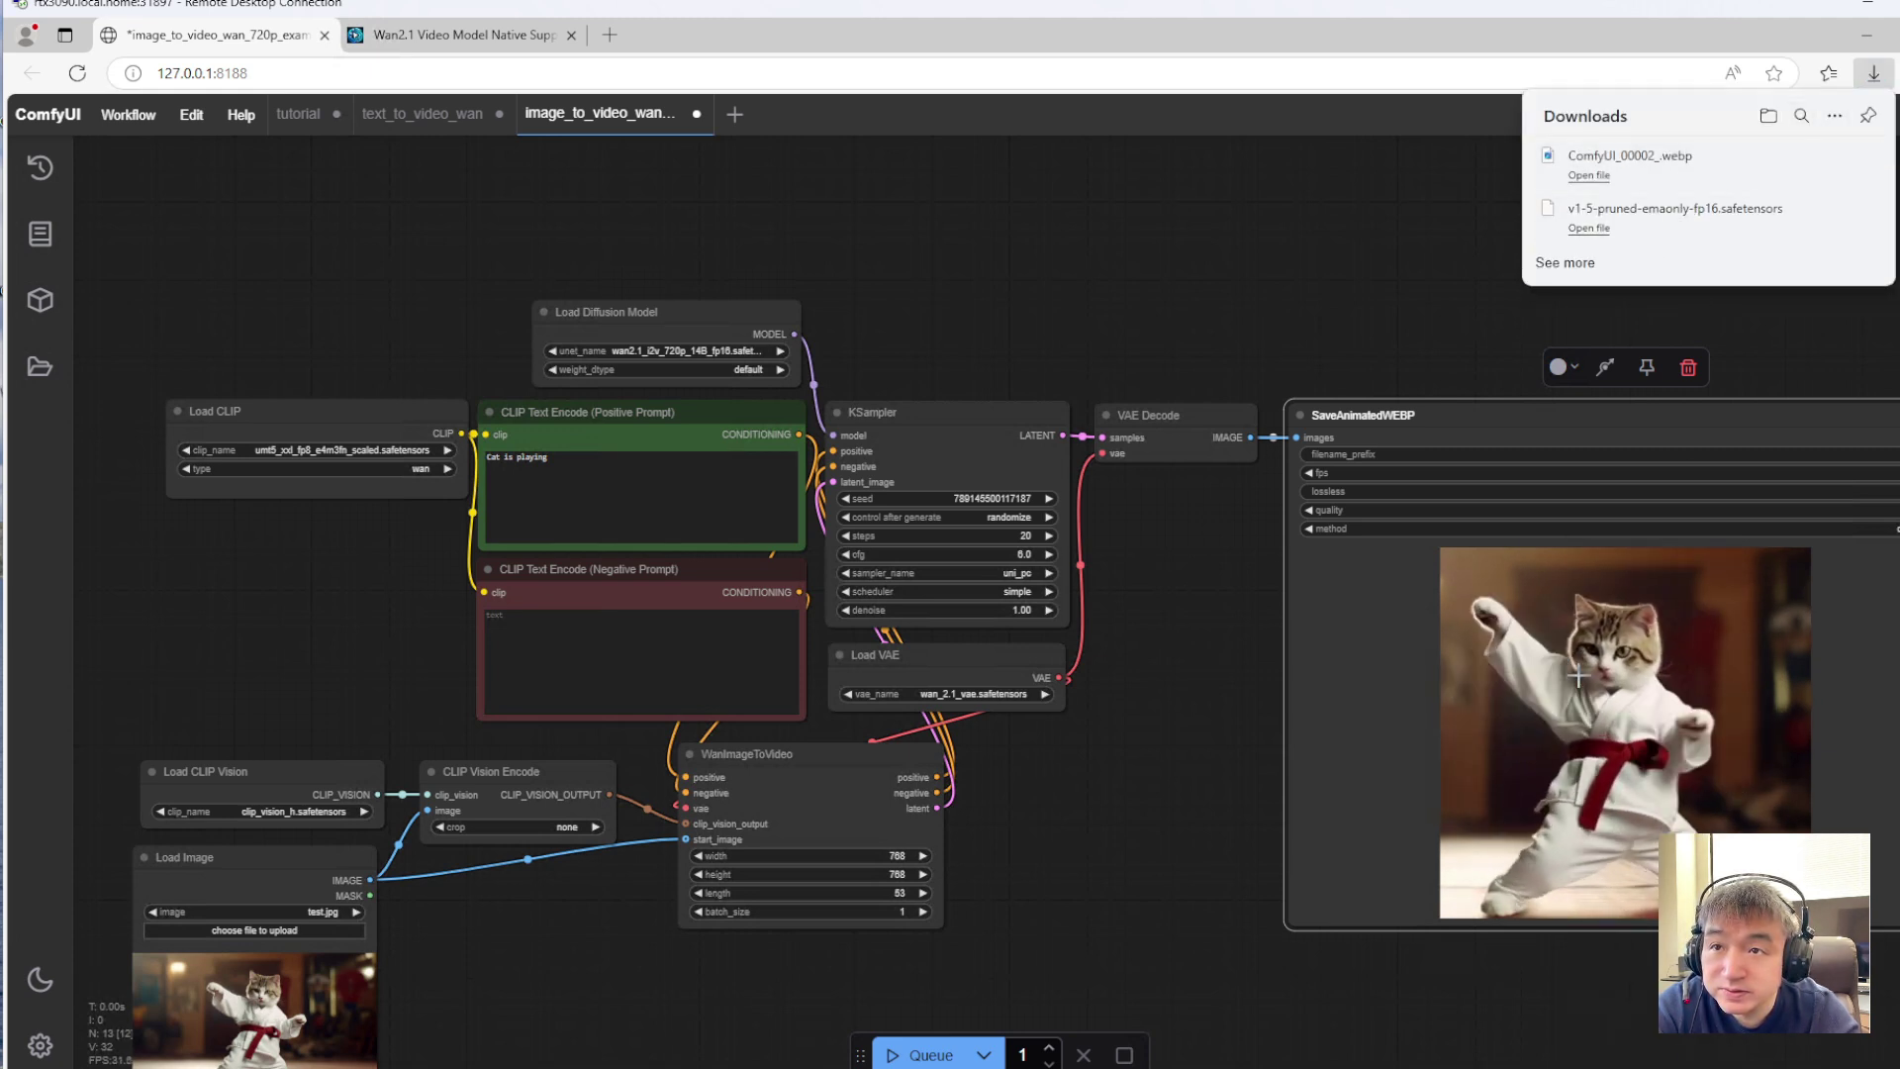
pyautogui.rightClick(1572, 634)
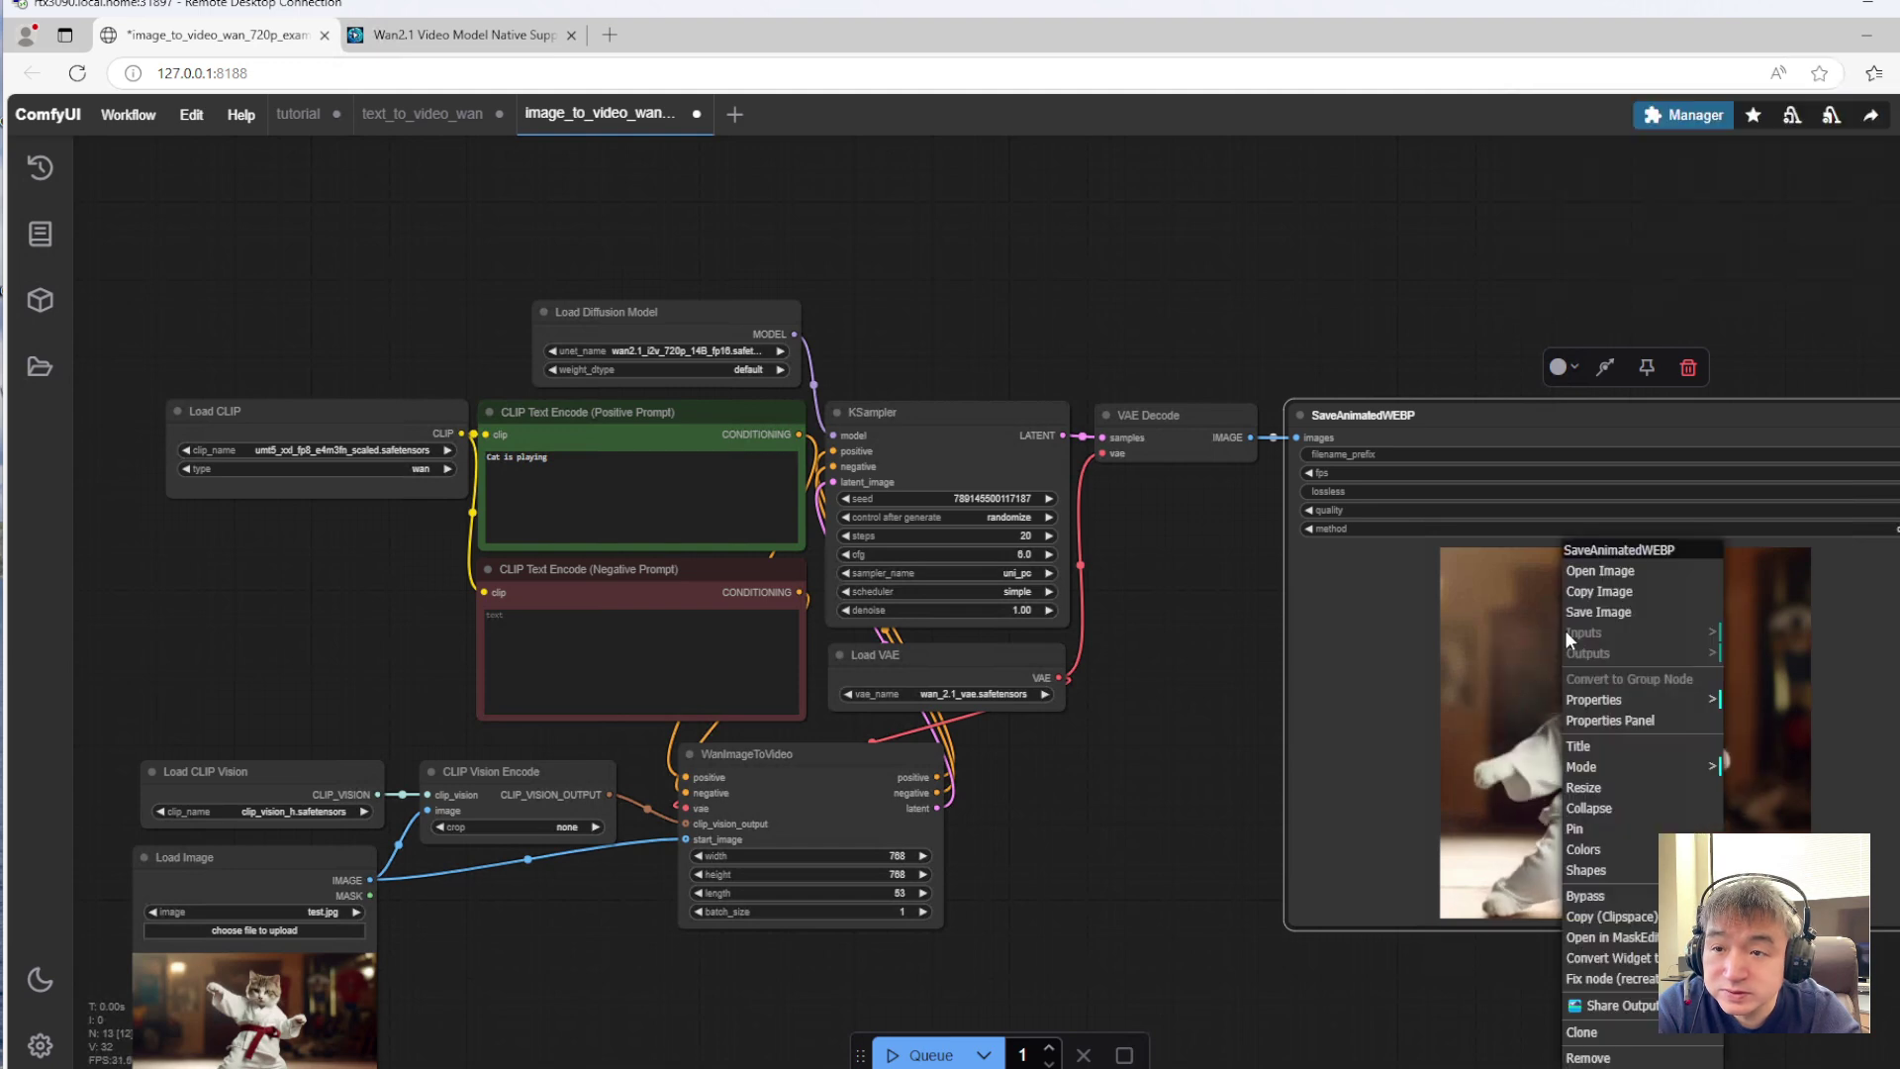
pyautogui.click(1564, 629)
pyautogui.click(1419, 276)
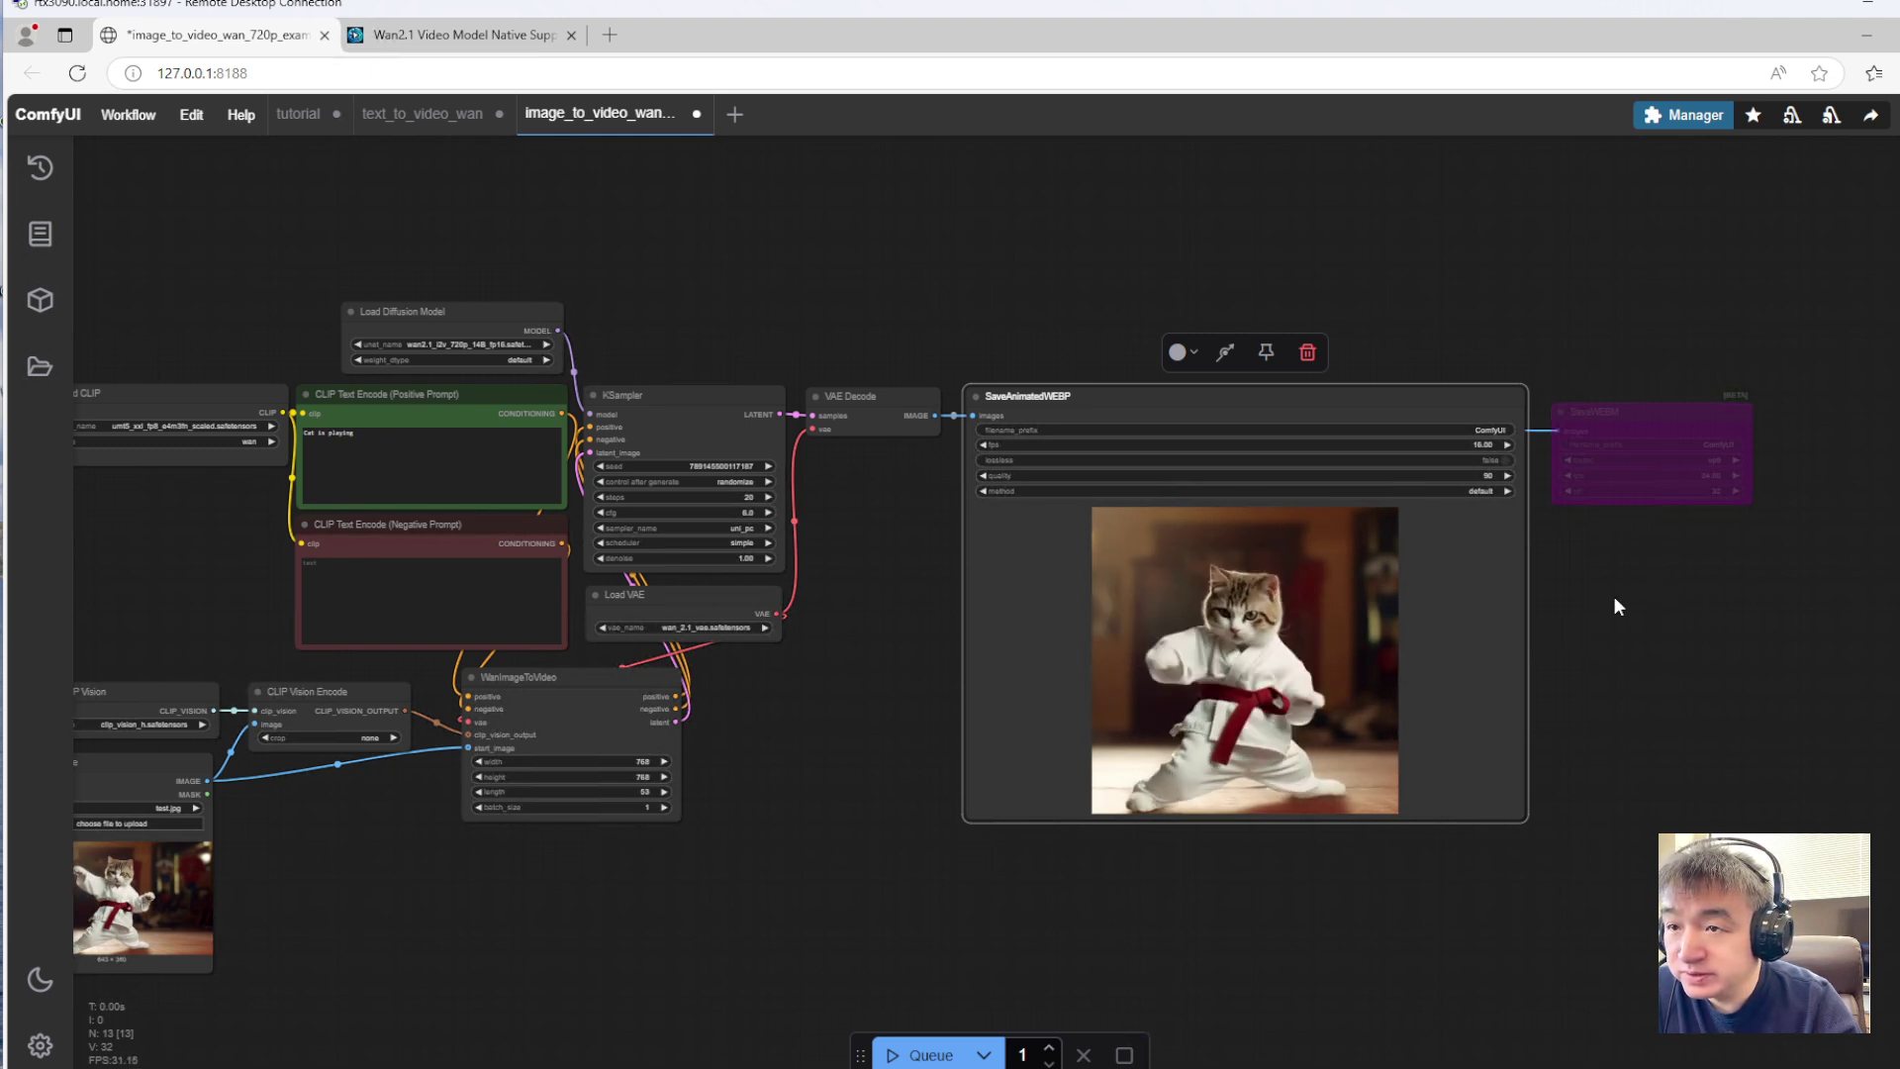
pyautogui.moveTo(673, 890); pyautogui.dragTo(985, 846)
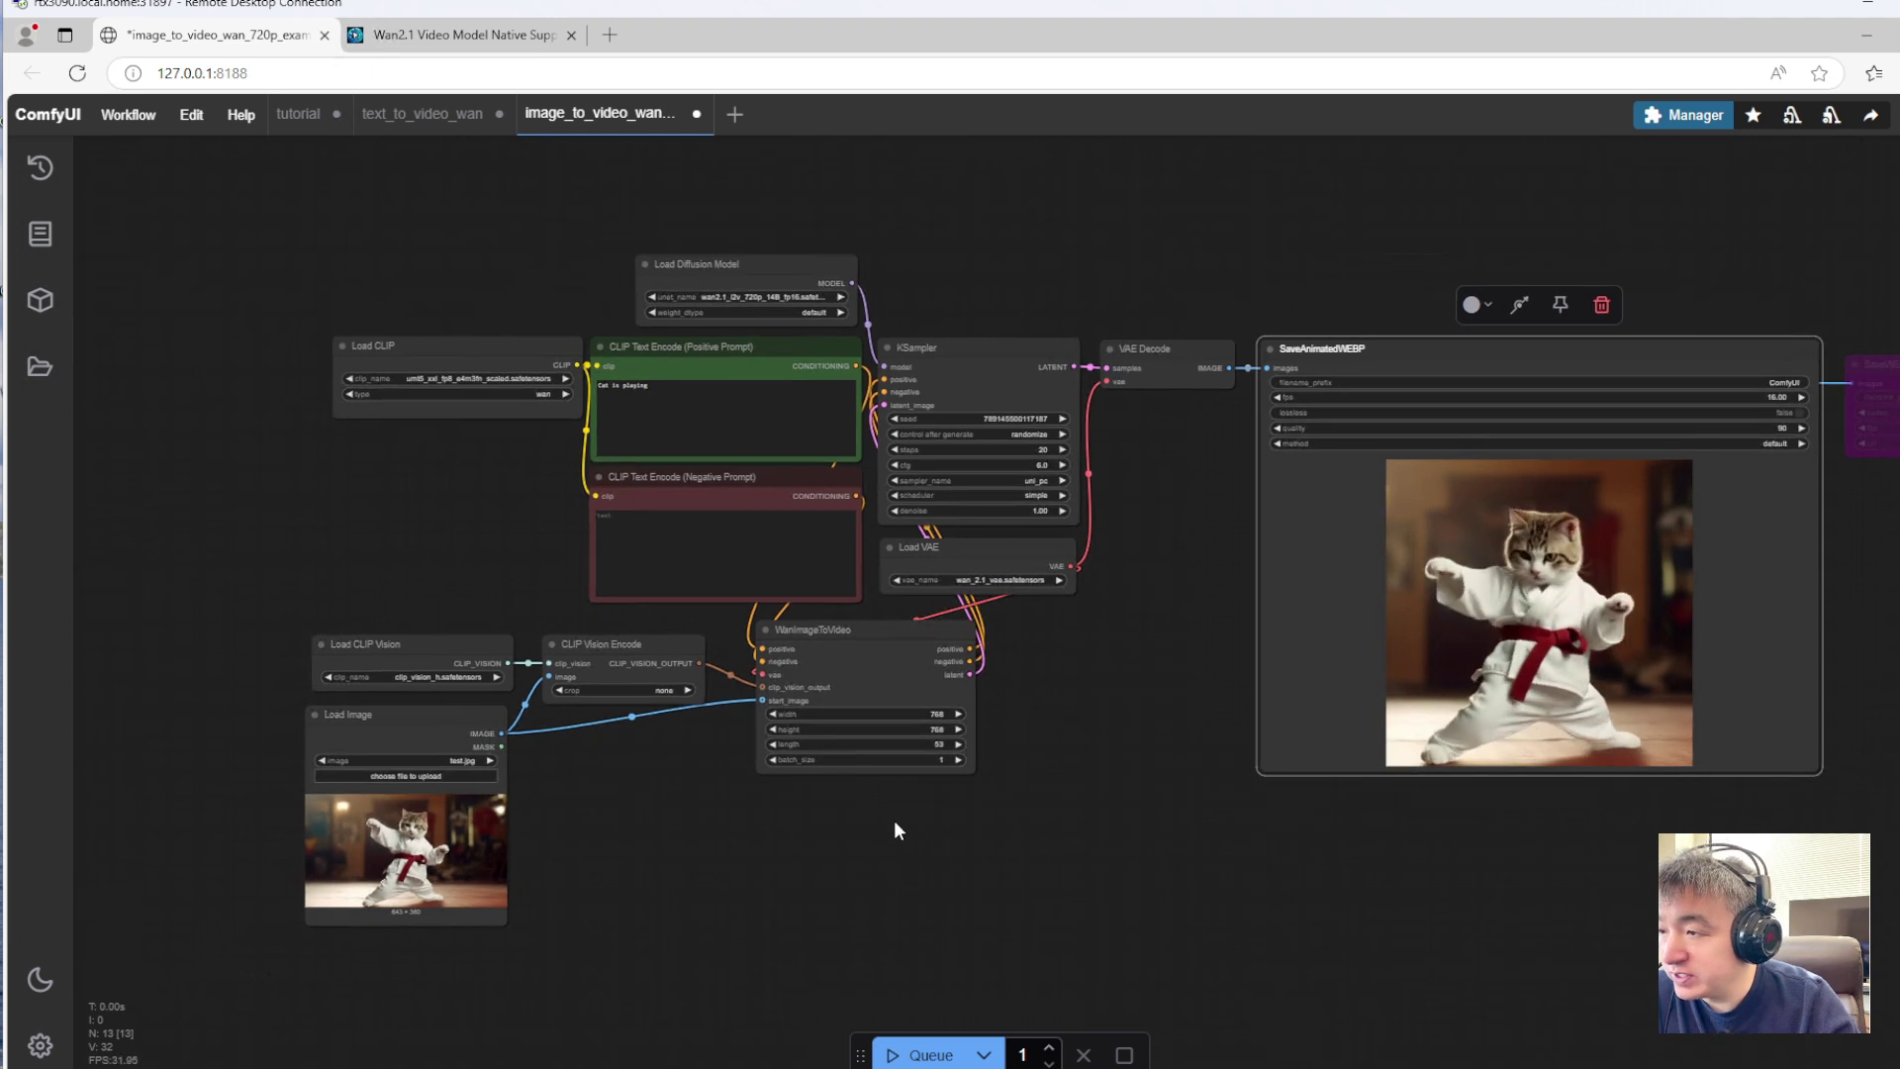